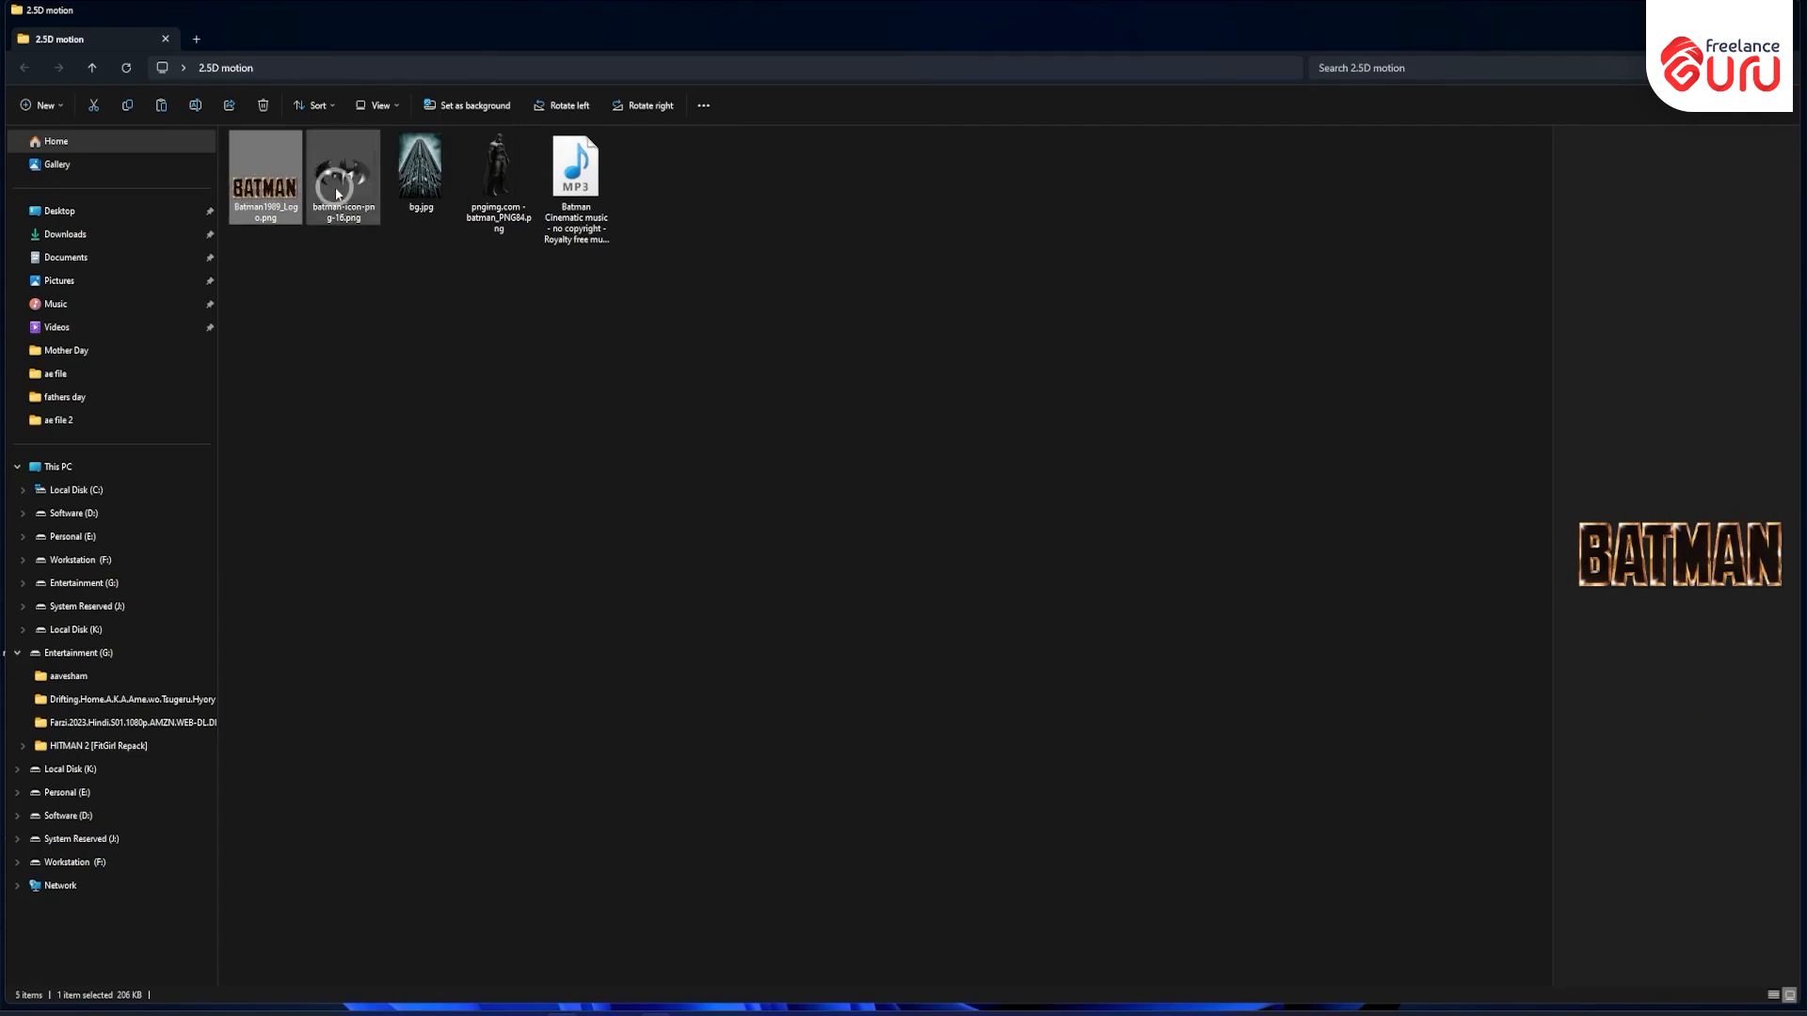
left_click(420, 172)
left_click(498, 174)
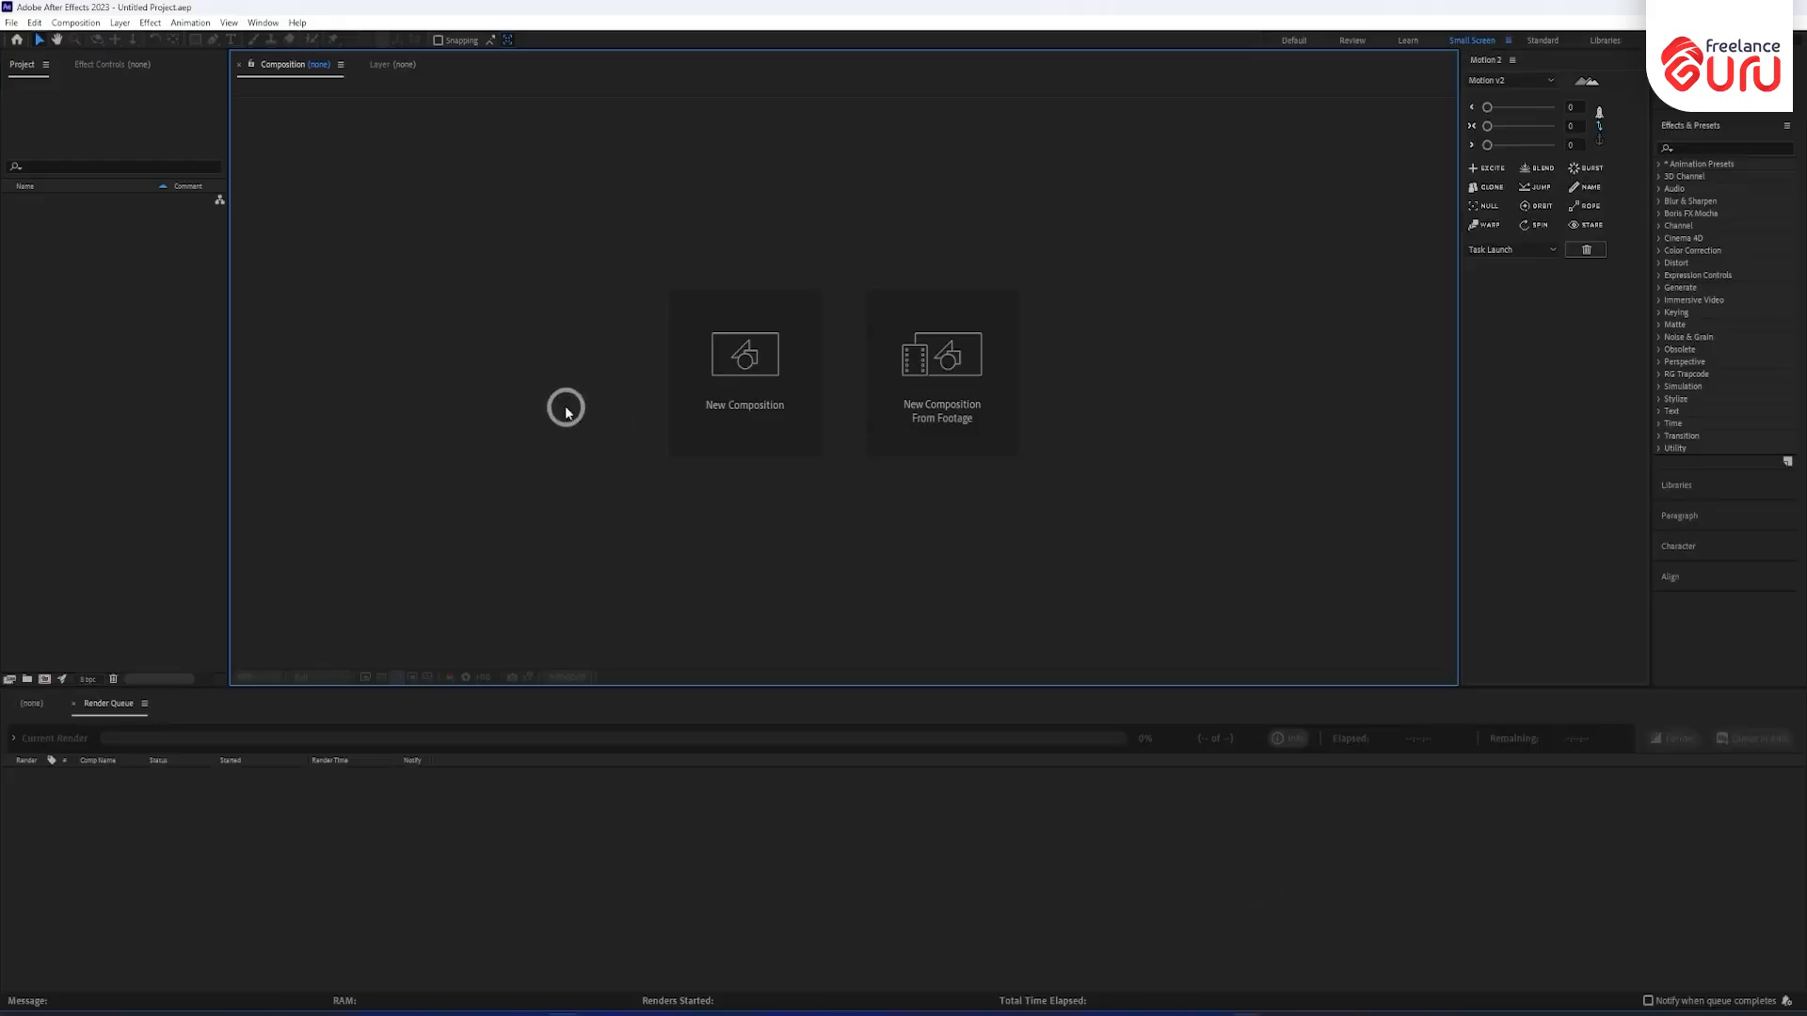
Start a new composition and name it "baatman poster".
left_click(716, 384)
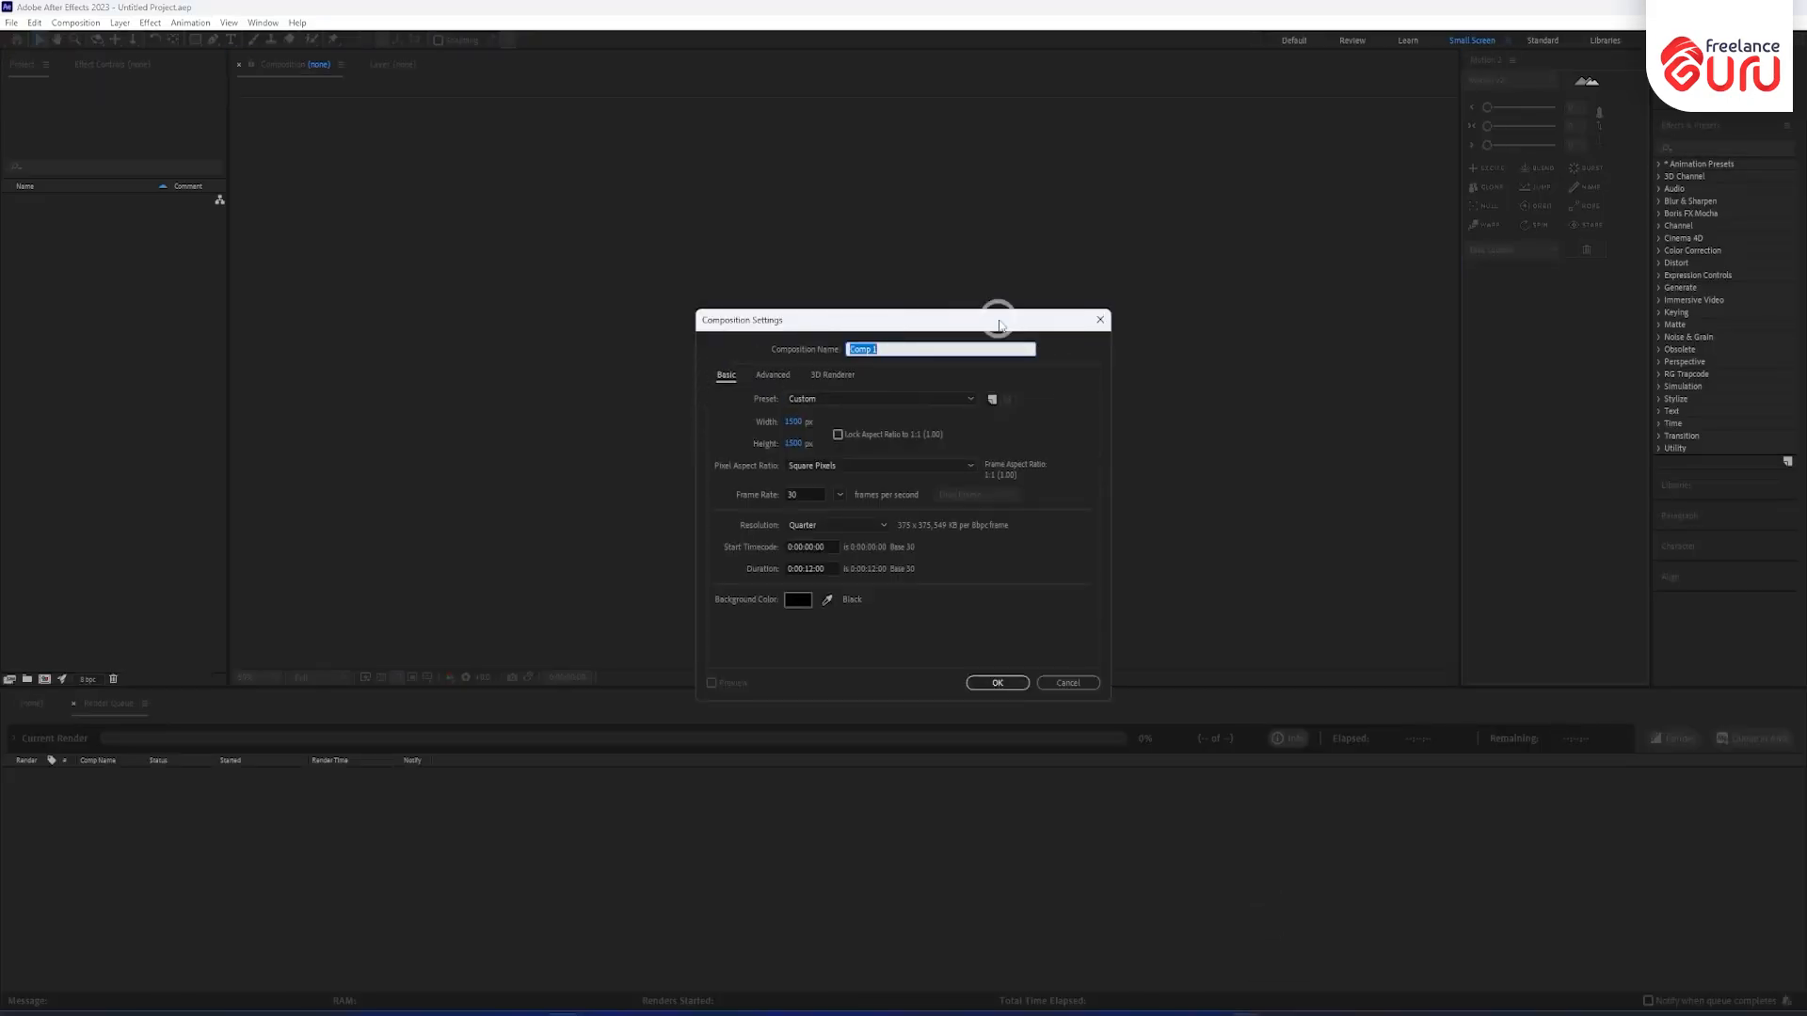
type("poster")
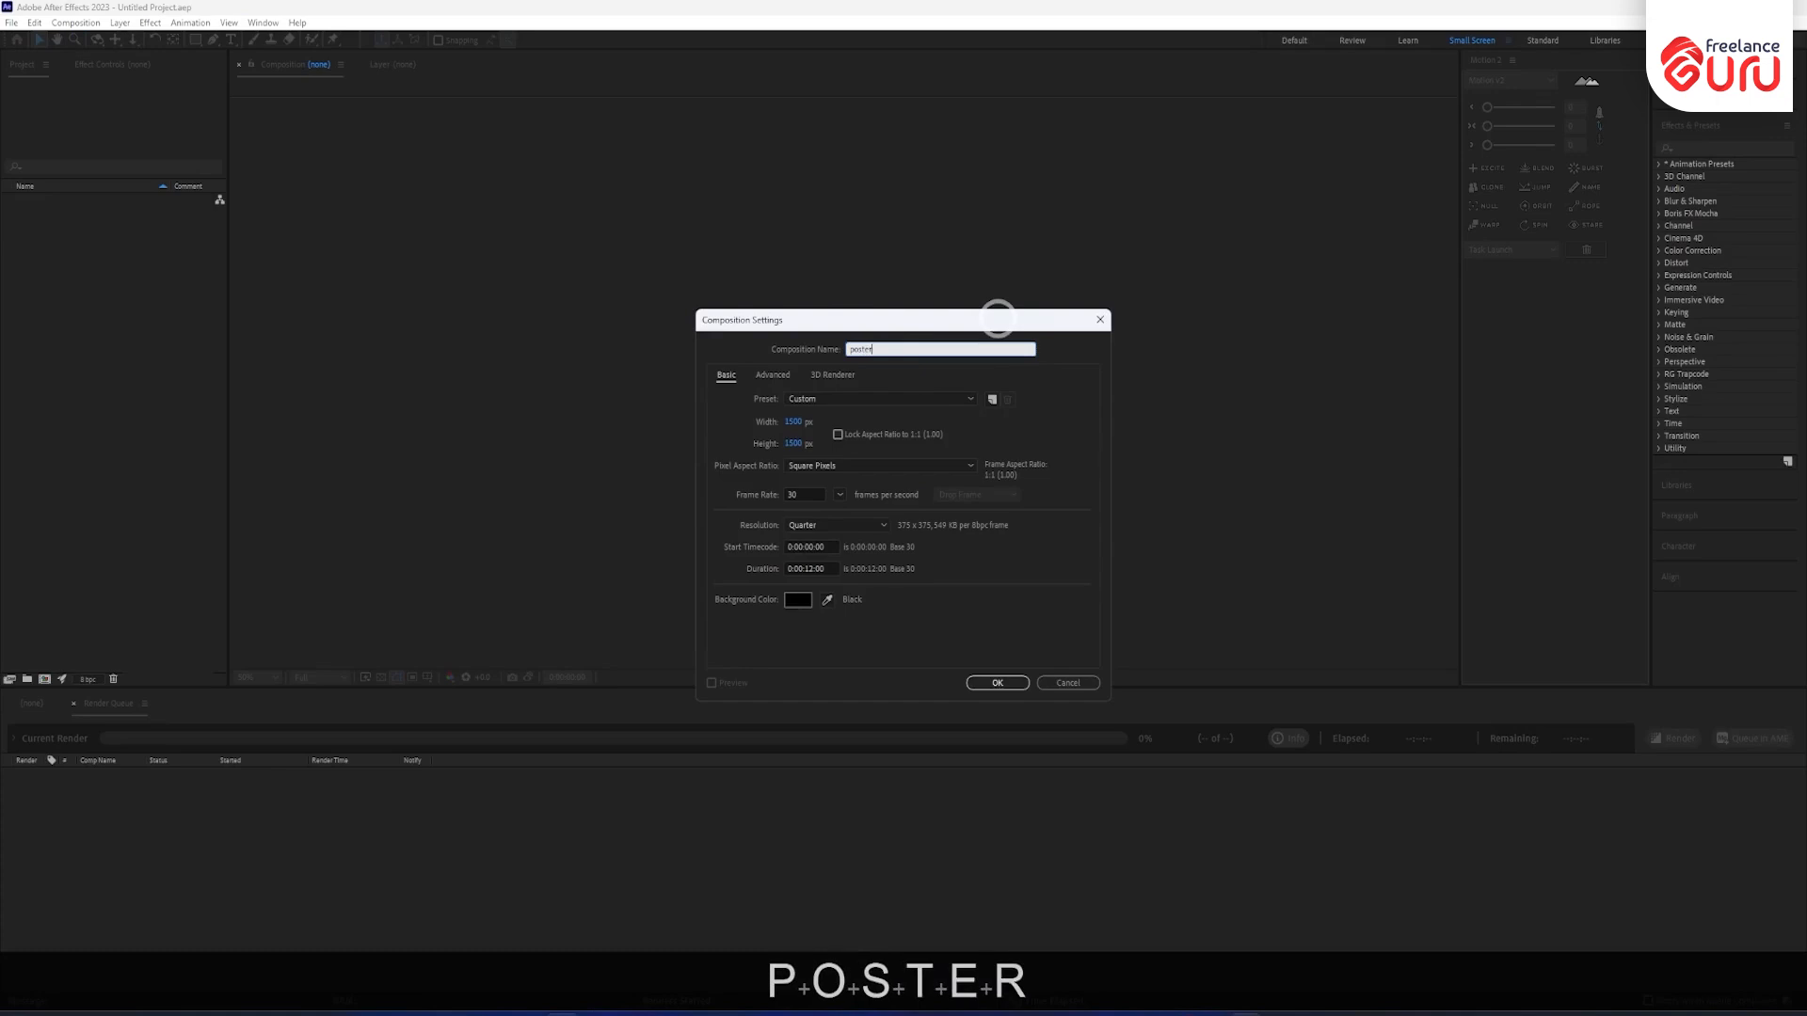
key("Left")
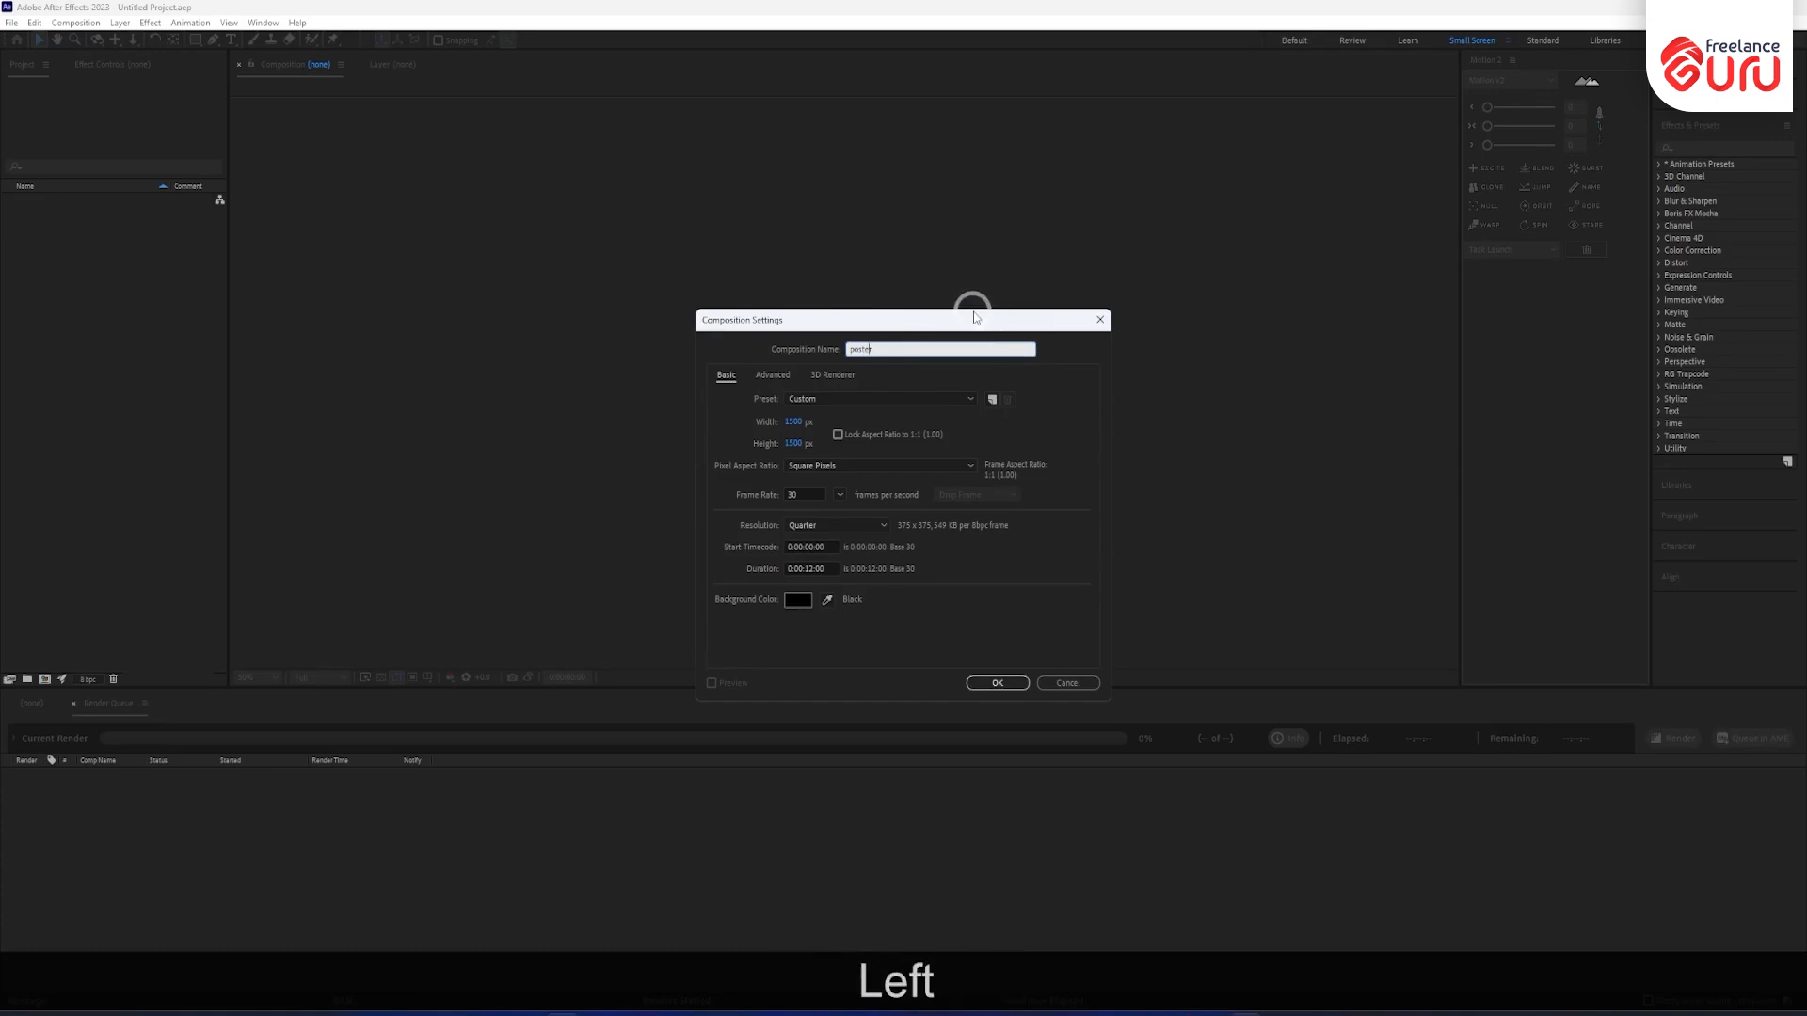
type("baatman")
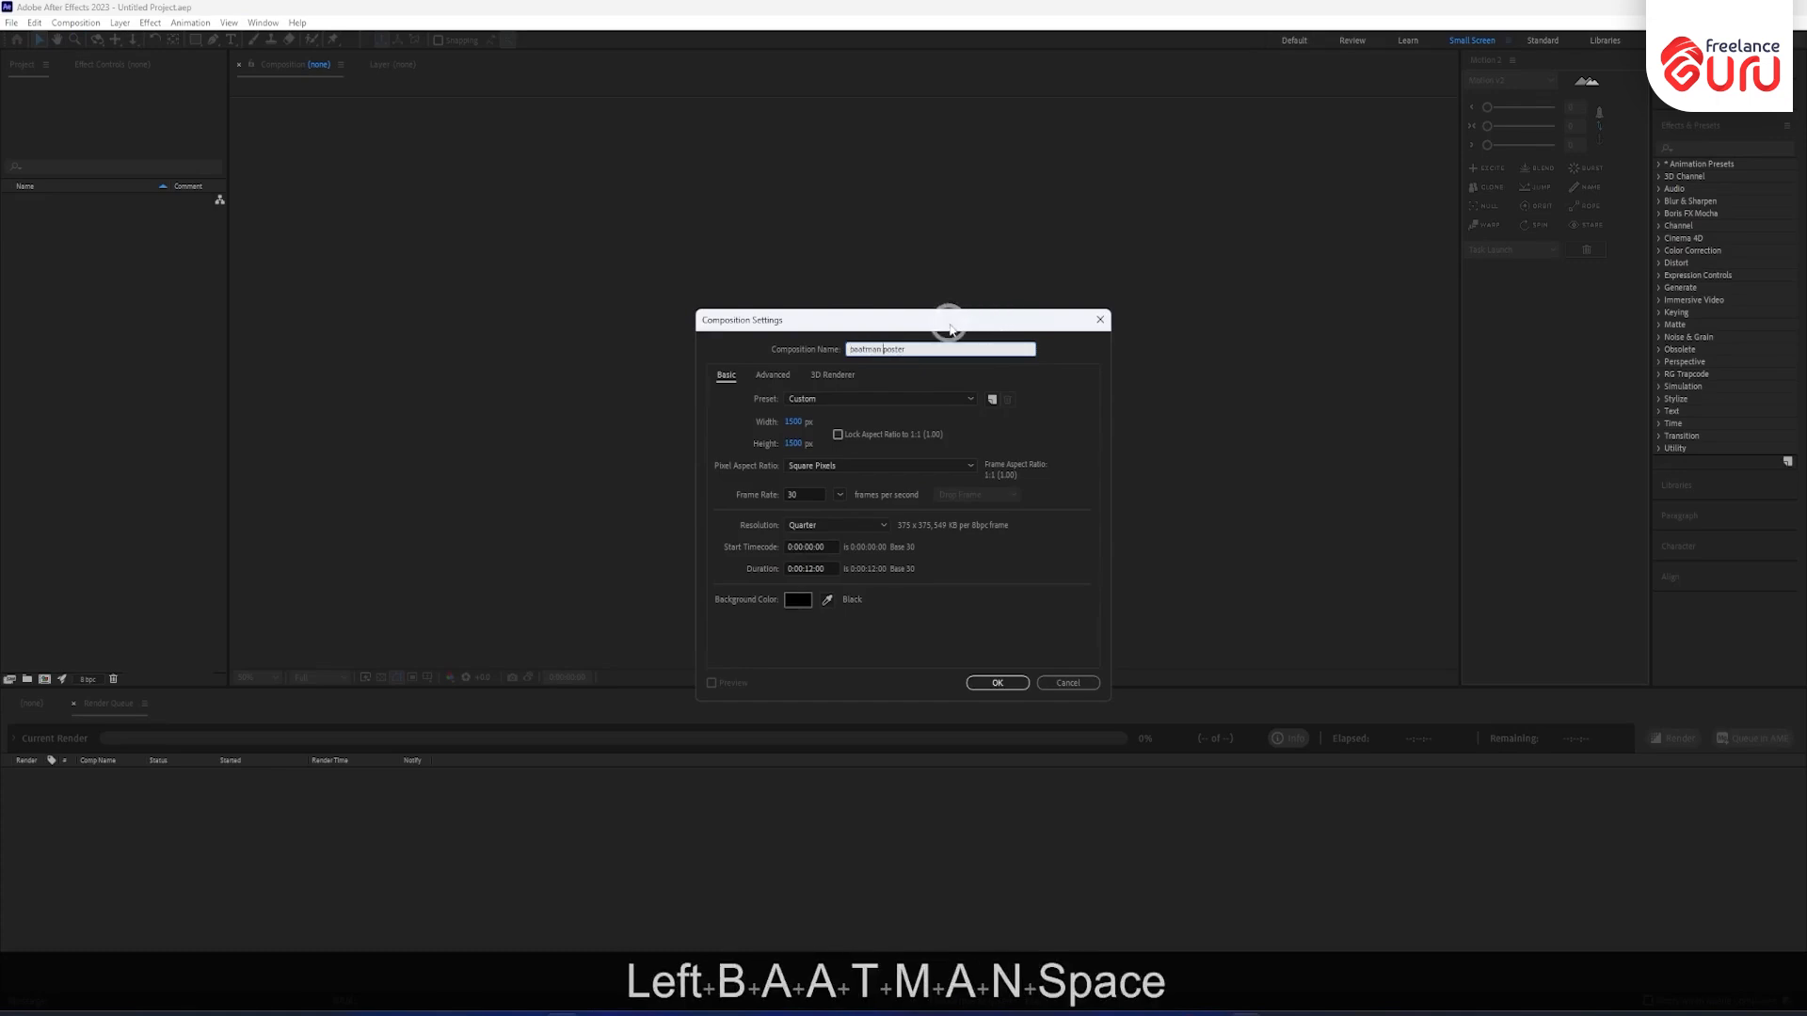
Set the composition to 1080 px wide, 1920 px high and 10 seconds long, and create it.
left_click(791, 445)
type("1920")
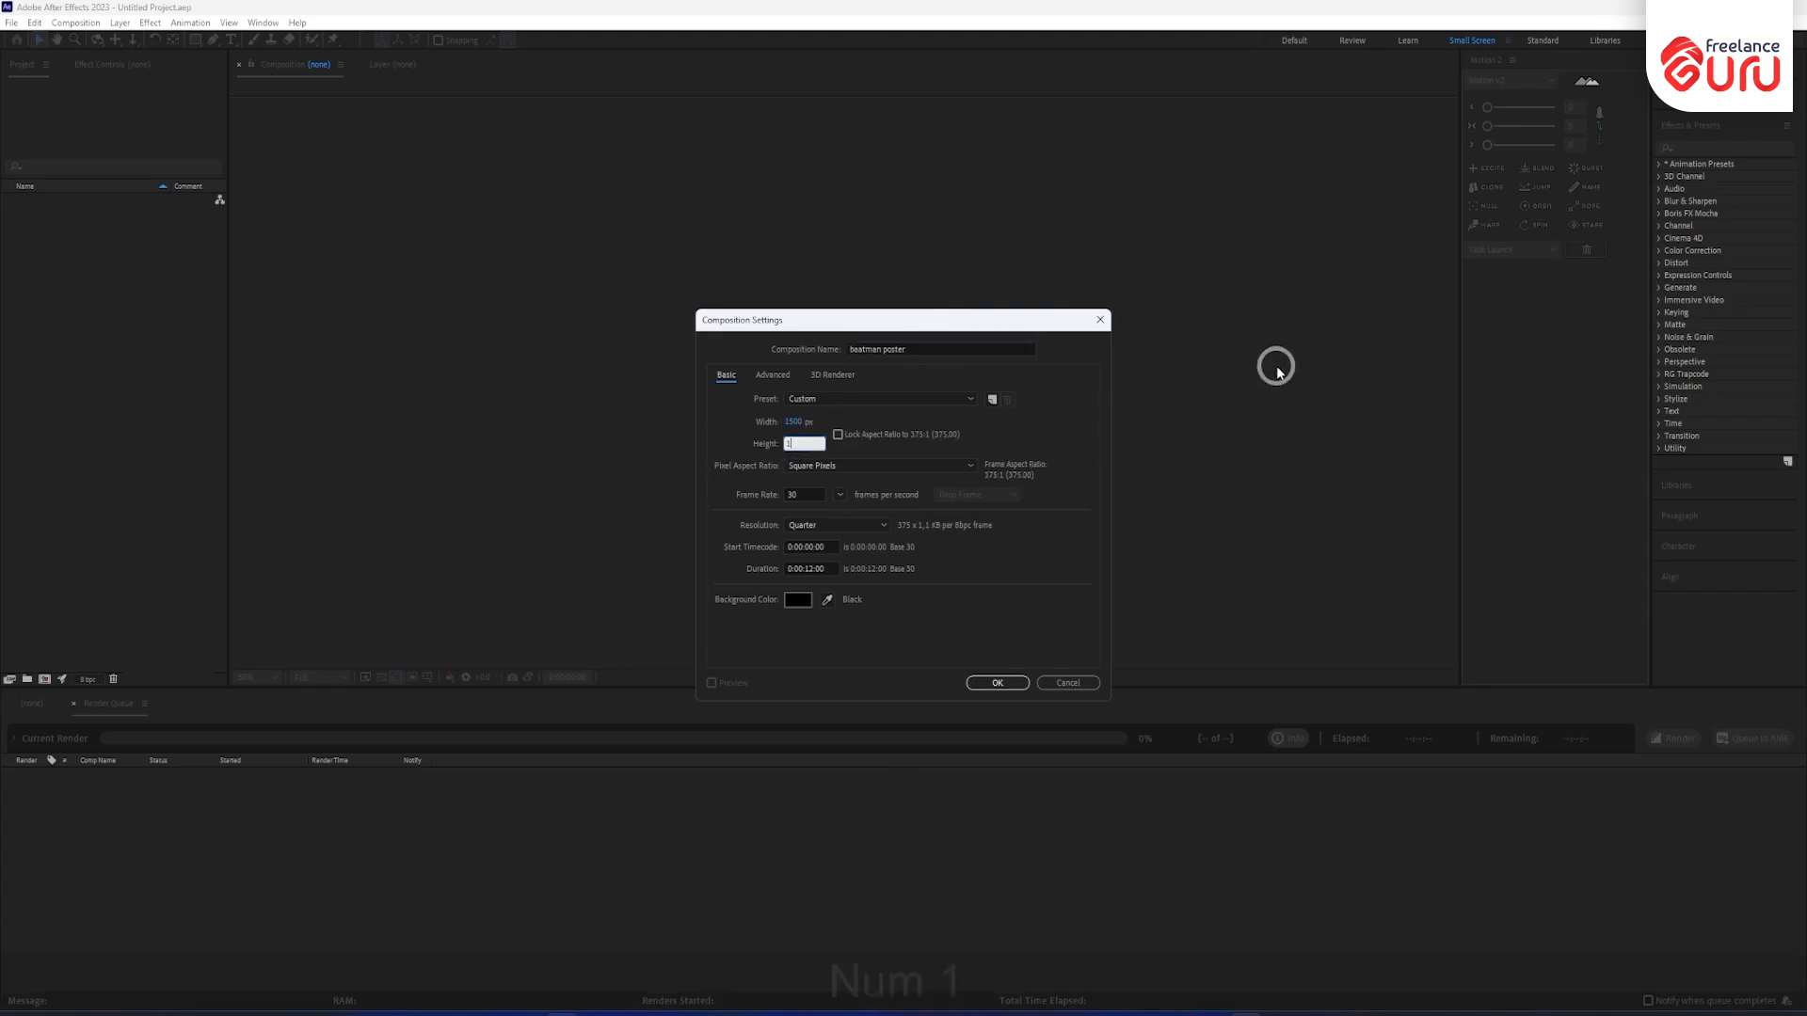
left_click(796, 422)
type("1080")
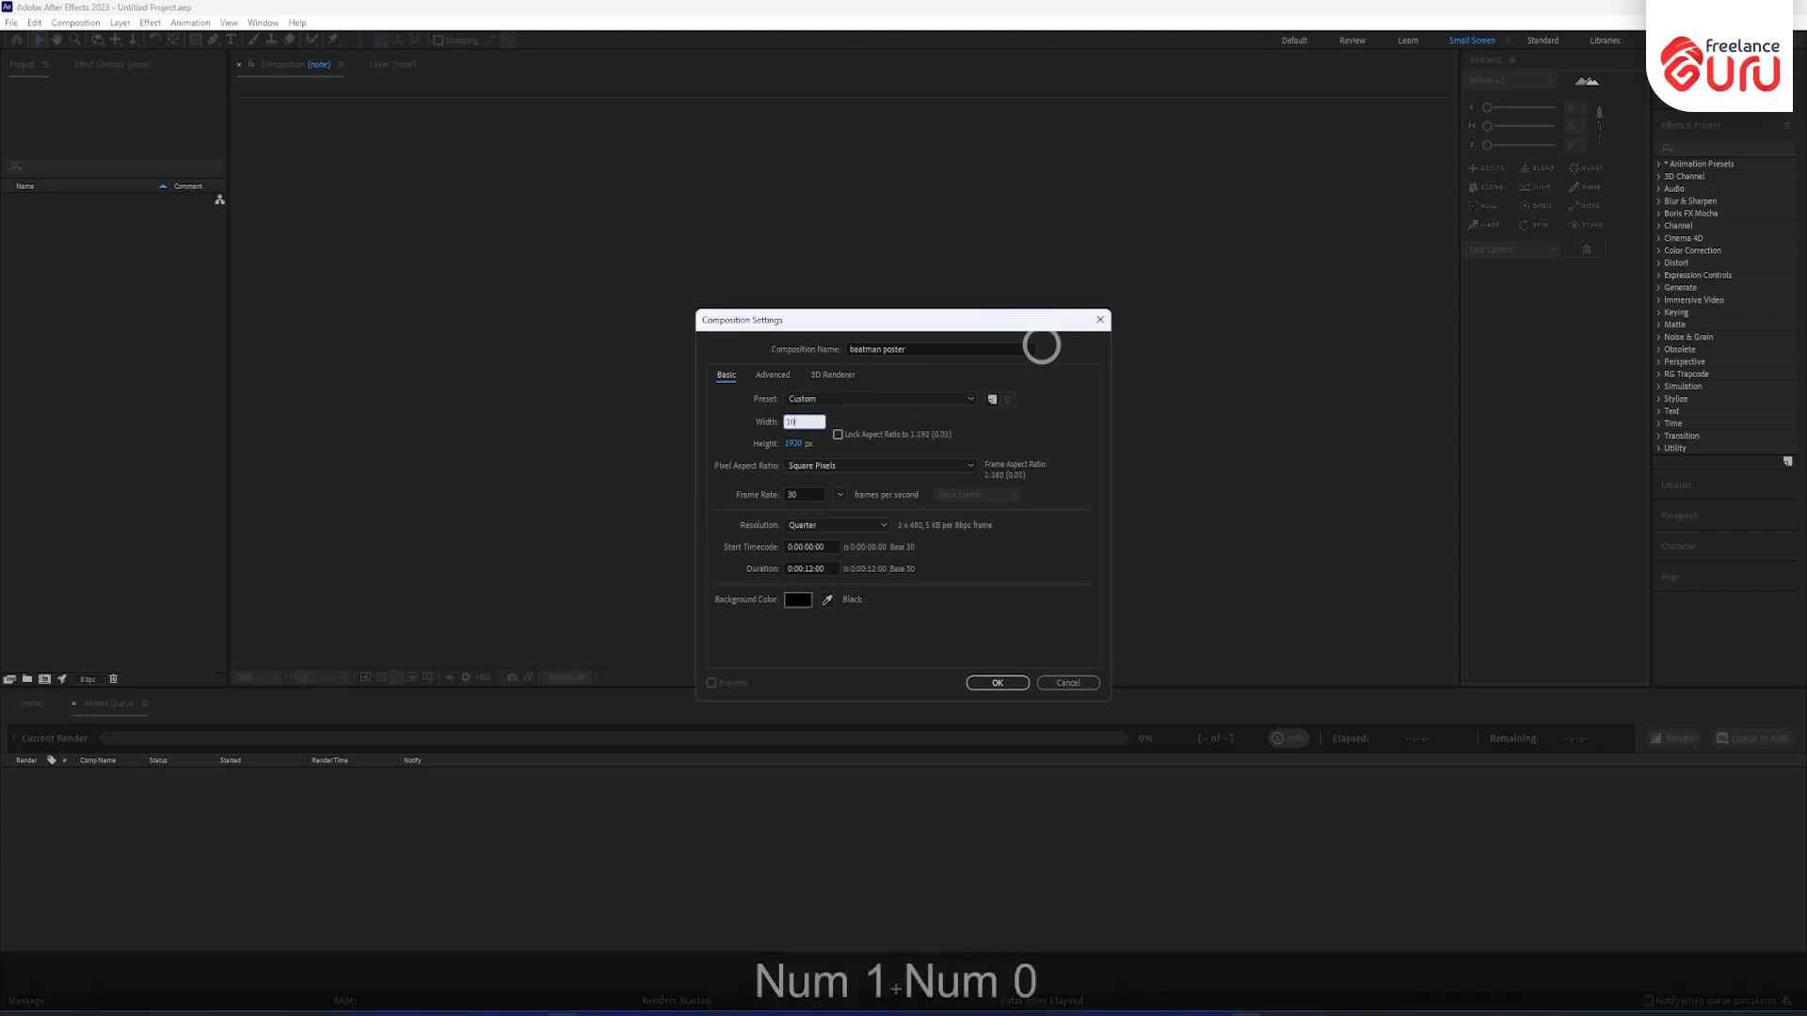
left_click(815, 563)
key("BackSpace")
type("0")
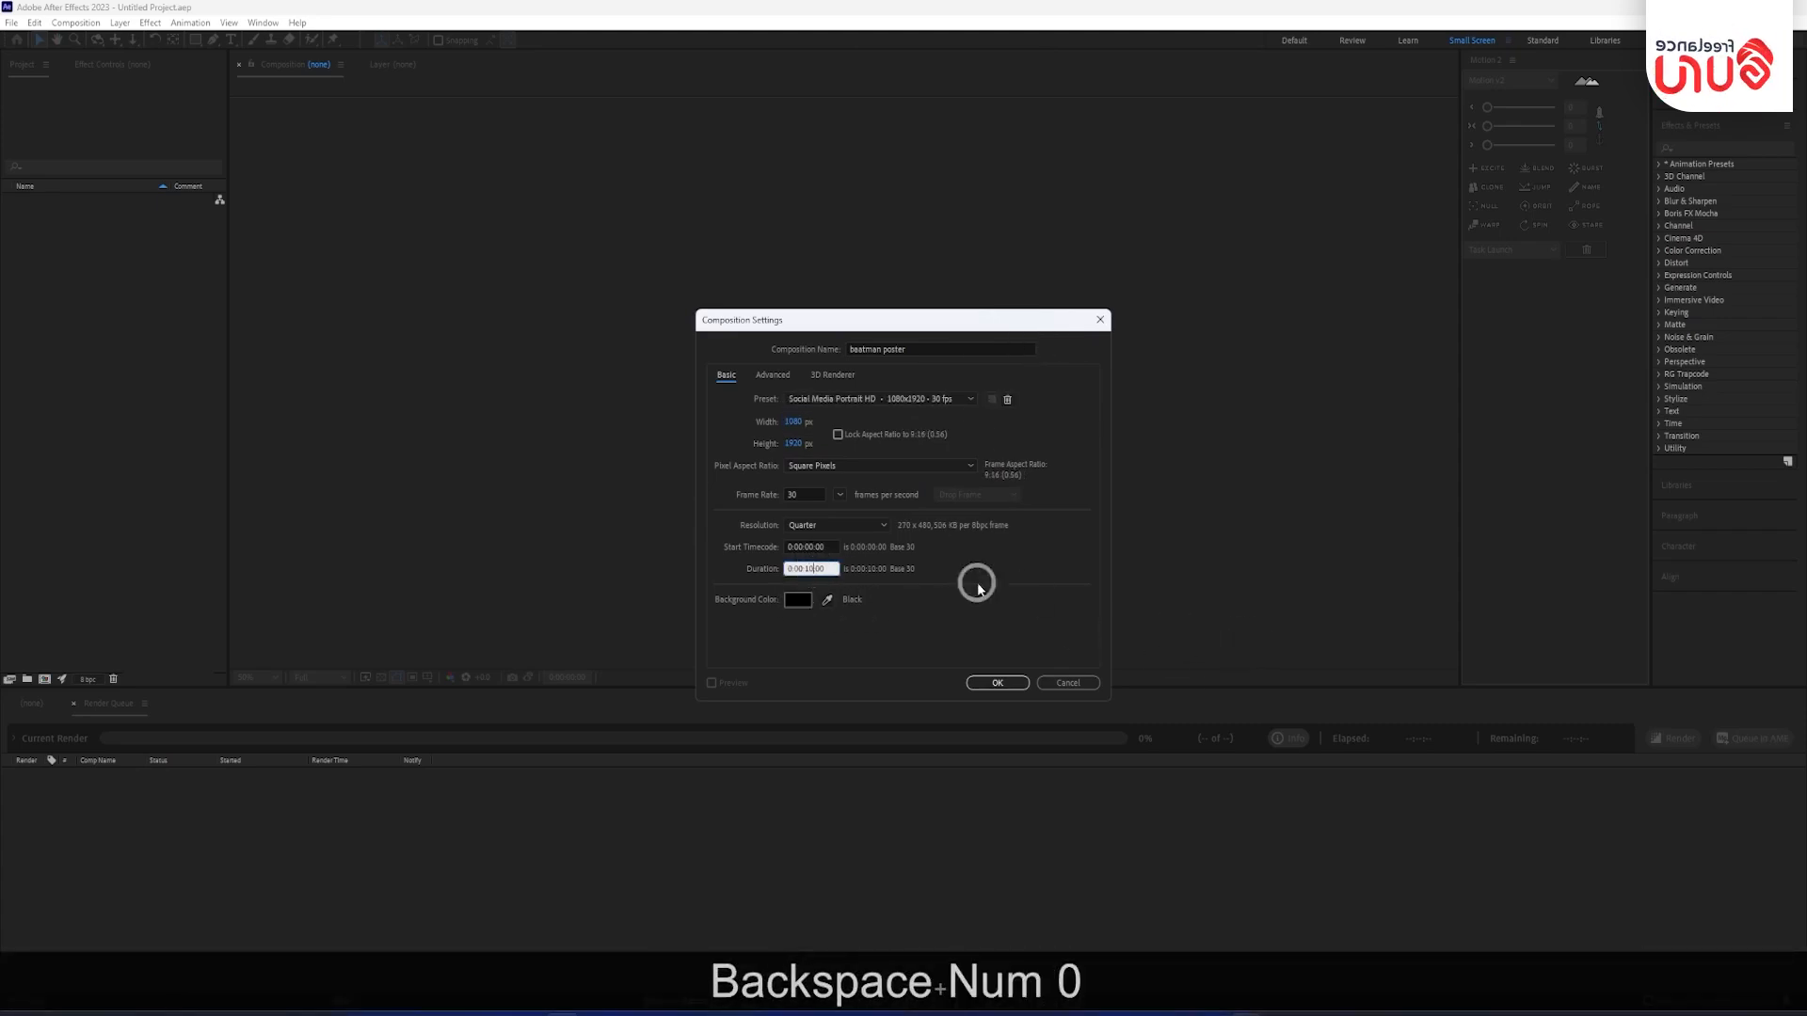
left_click(995, 682)
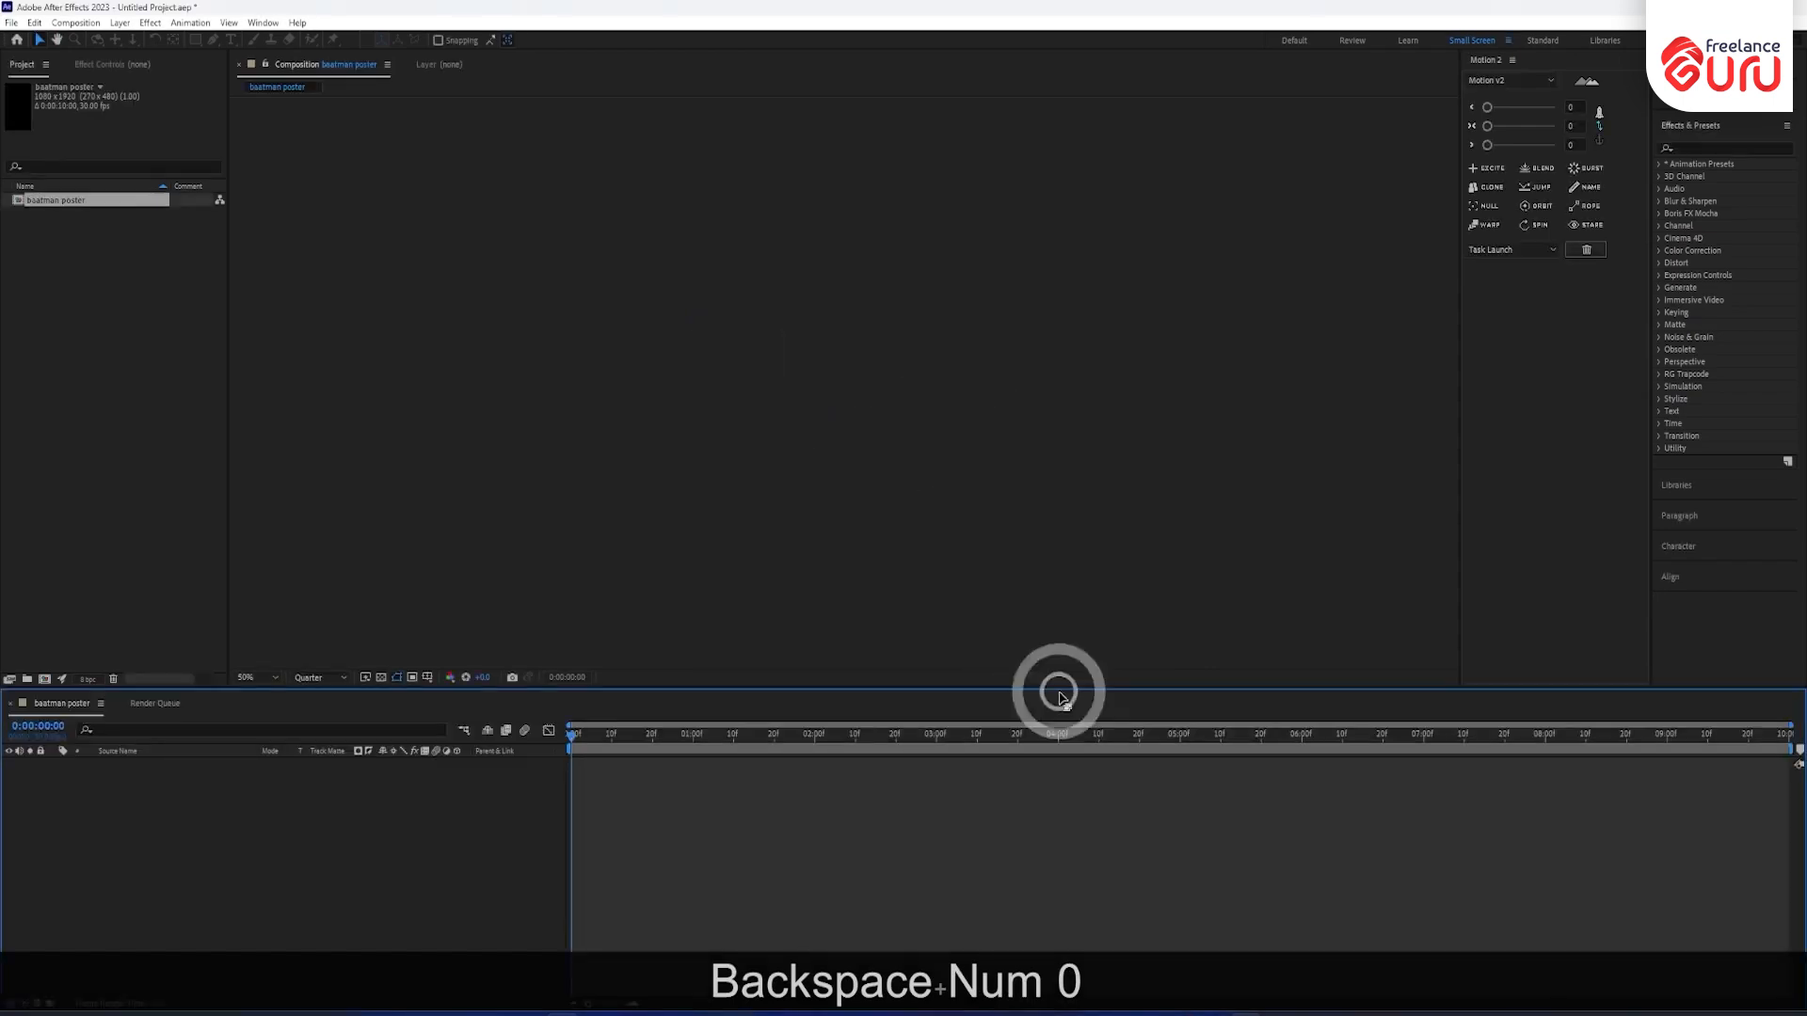
Import all five image and music files from the 2.5D motion folder into the project.
double_click(61, 304)
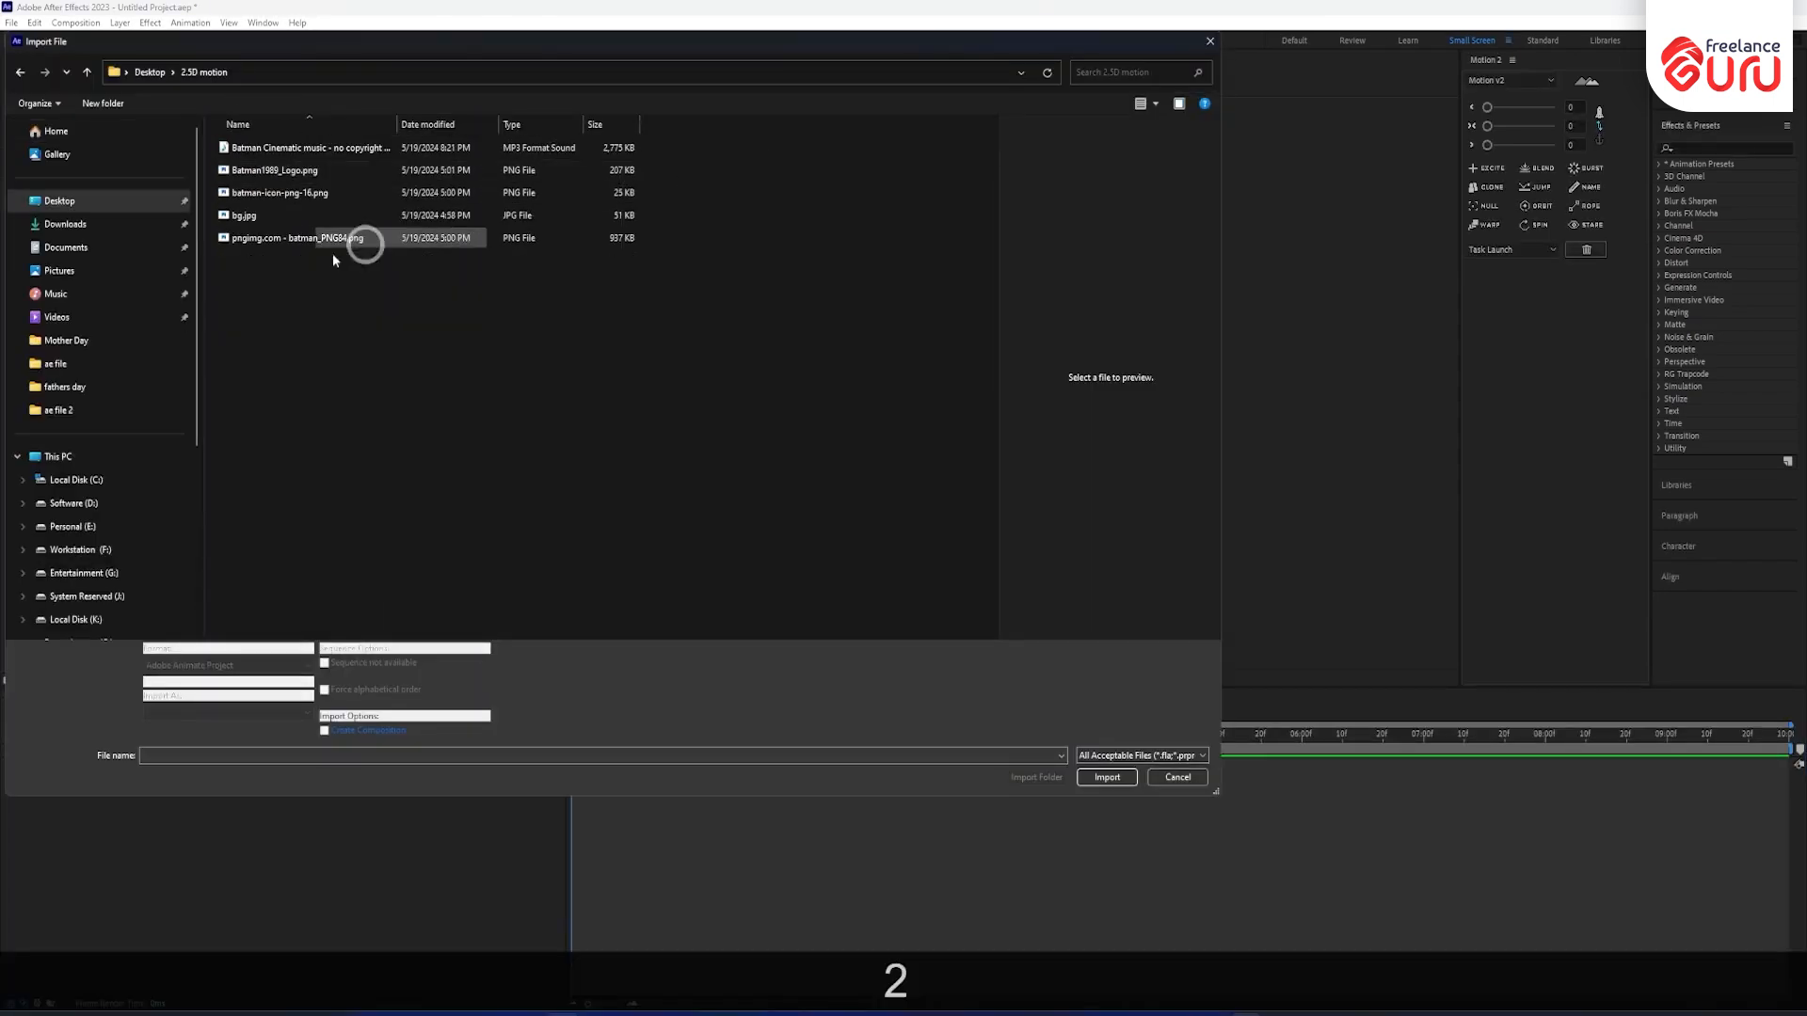
left_click_drag(334, 257, 291, 131)
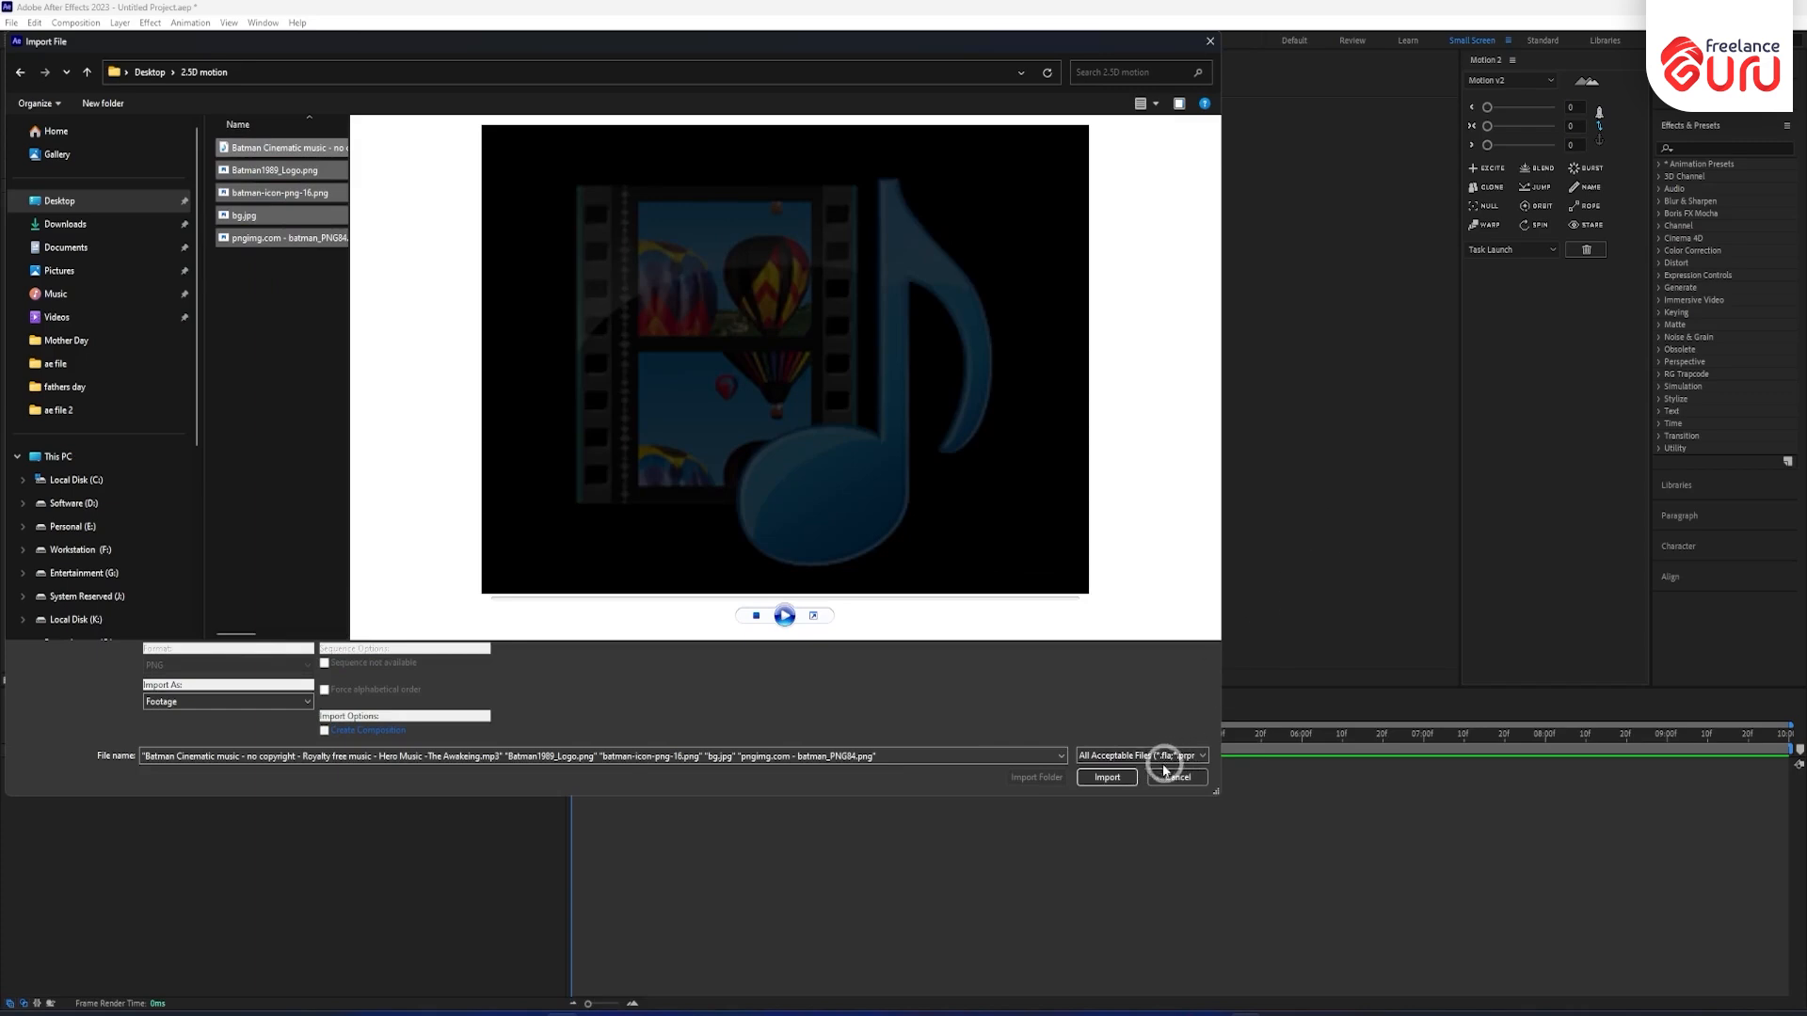
left_click(1108, 777)
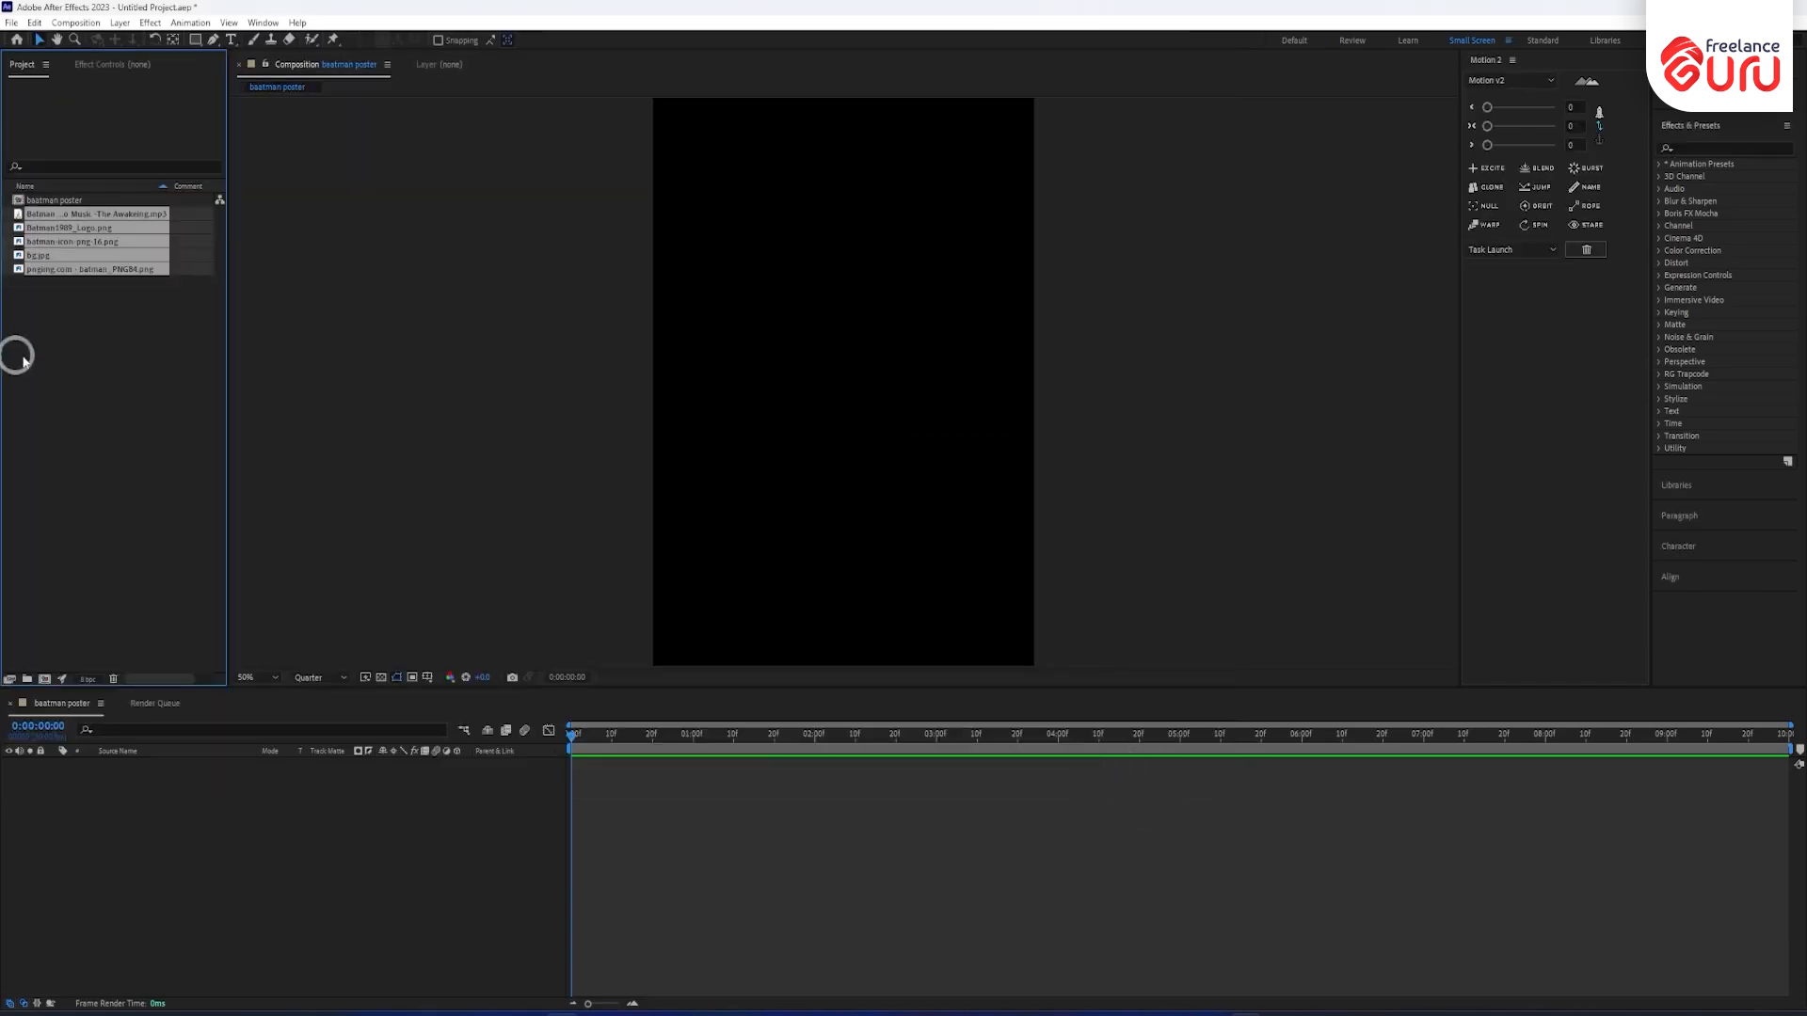
left_click(69, 357)
Place bg.jpg in the composition, enlarge it proportionally to the frame's width, and set the preview resolution to Full.
left_click_drag(71, 259, 141, 795)
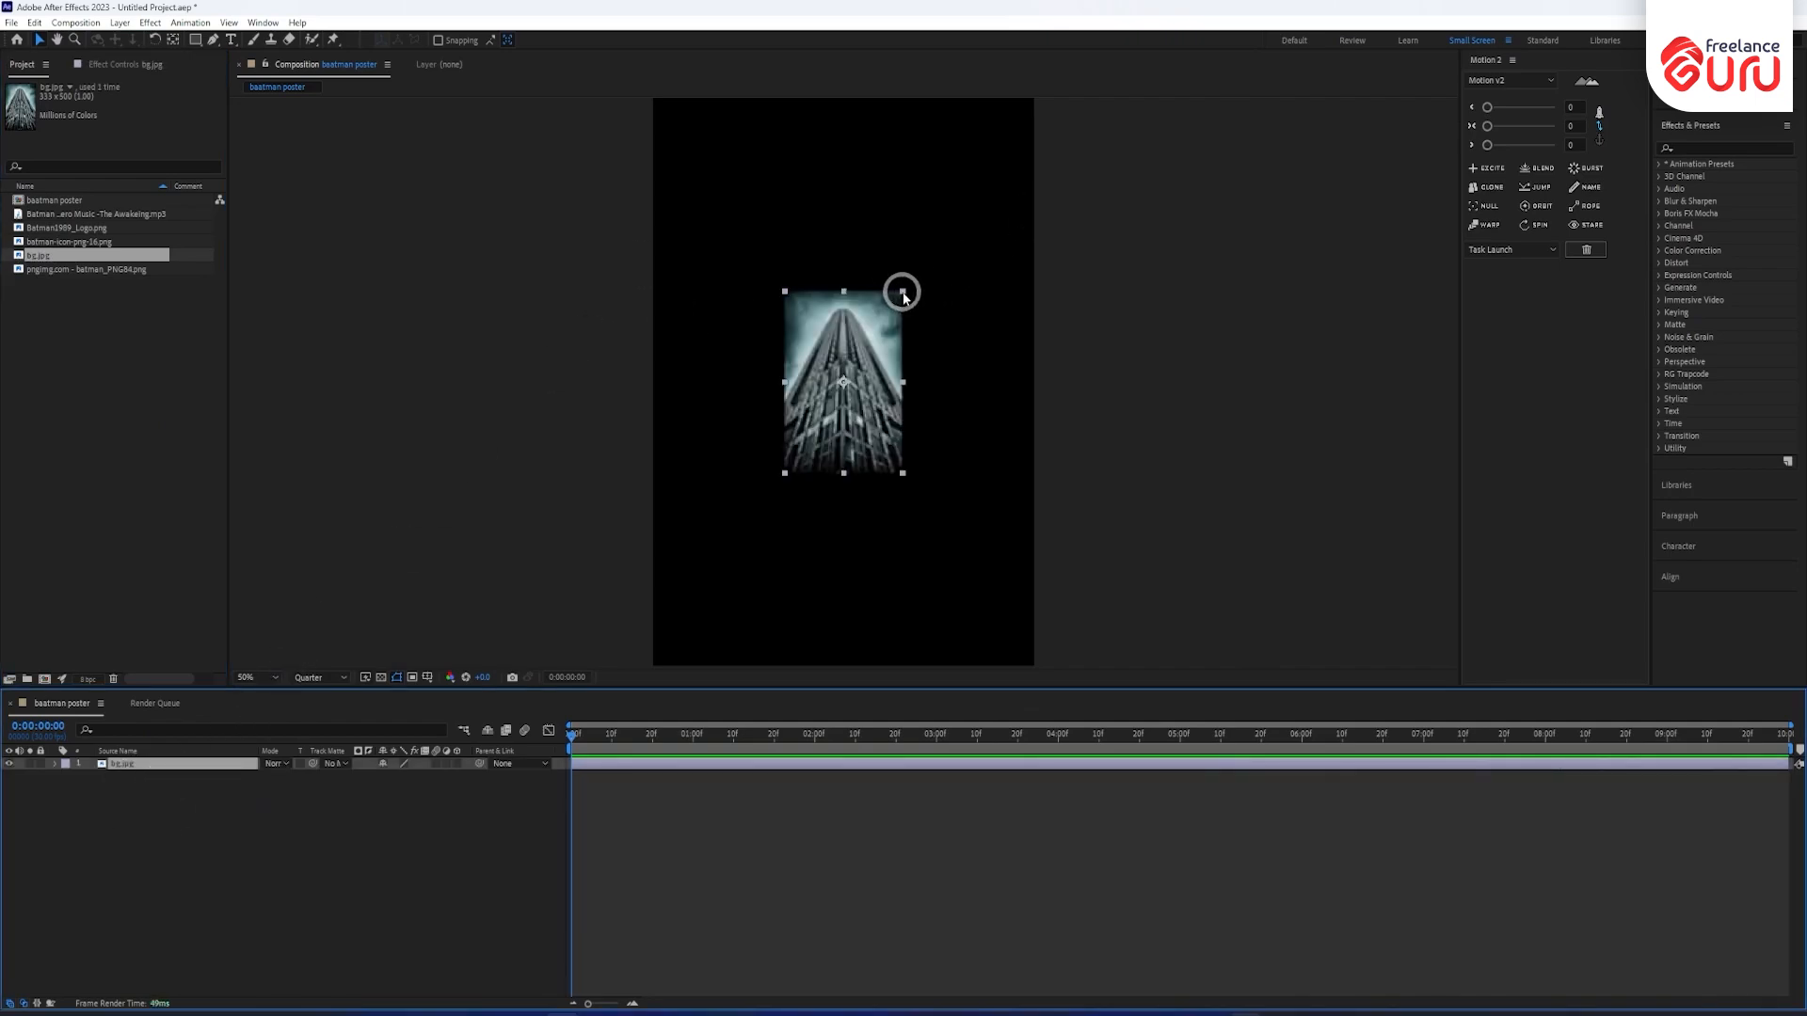
left_click_drag(903, 295, 1036, 122)
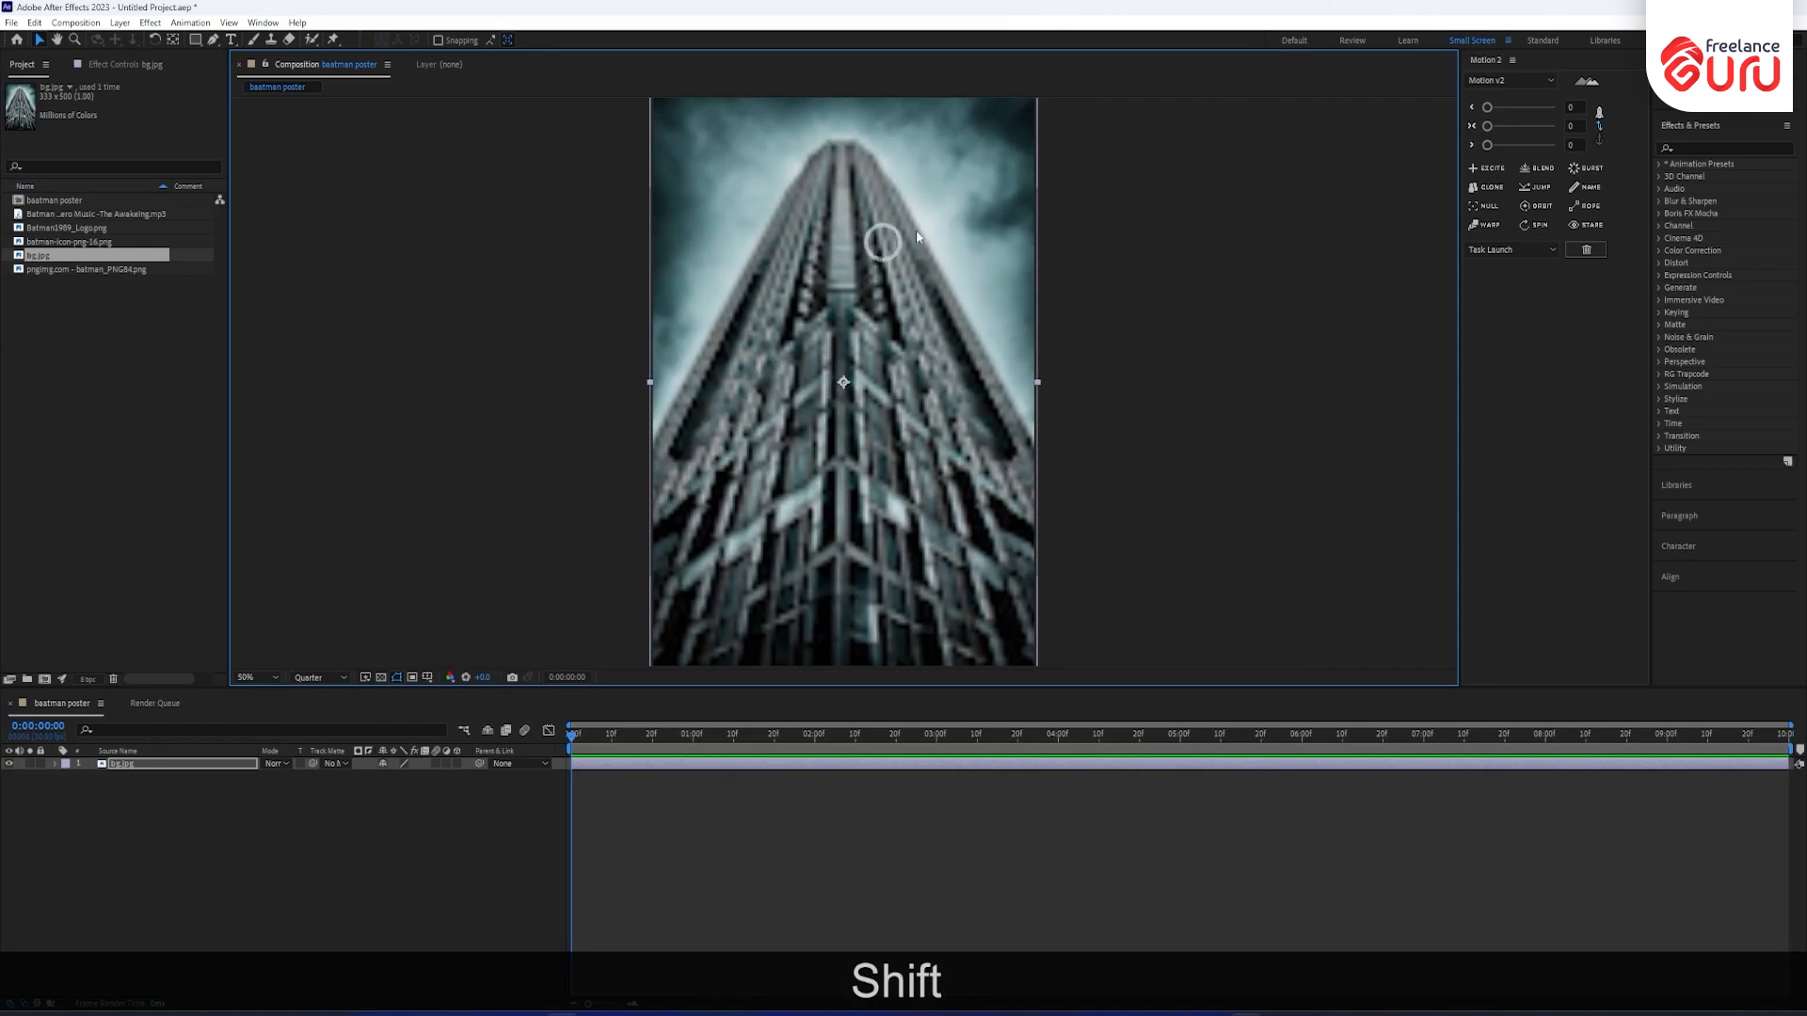
left_click(311, 679)
left_click(331, 711)
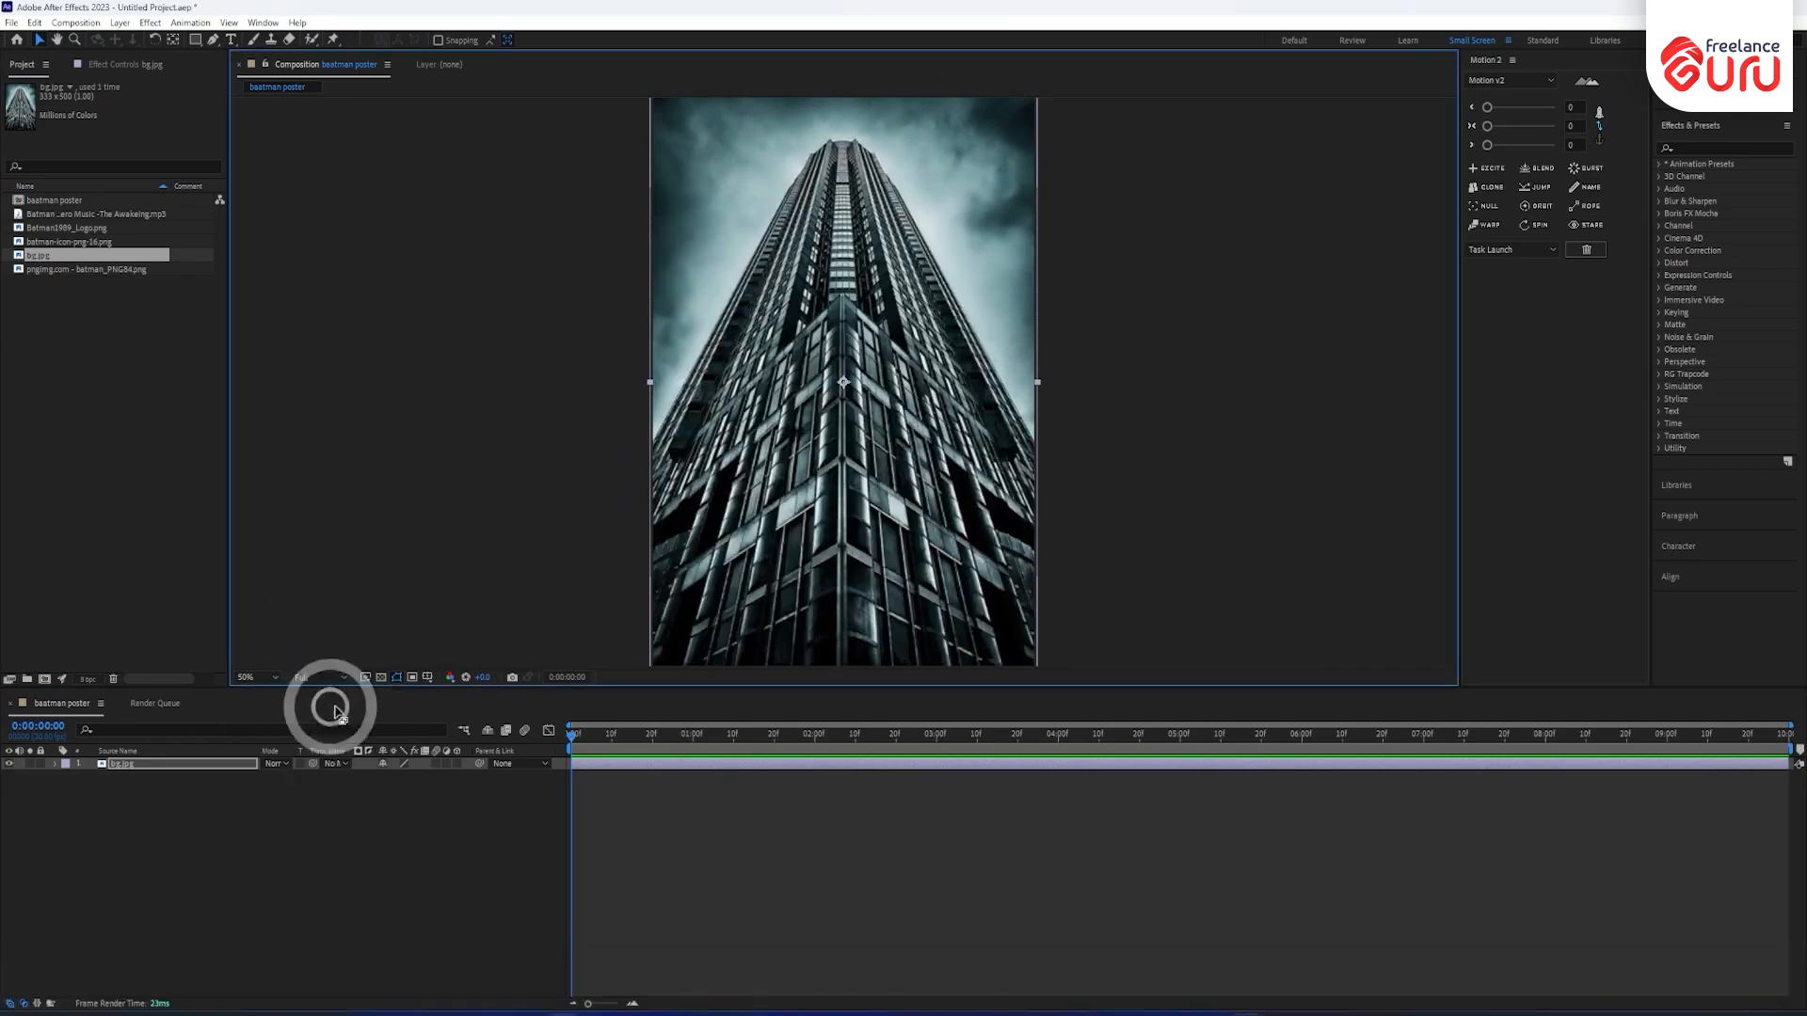
Scale the background image up proportionally to cover the full height of the frame and centre it in the composition.
scroll(819, 311, "down", 2)
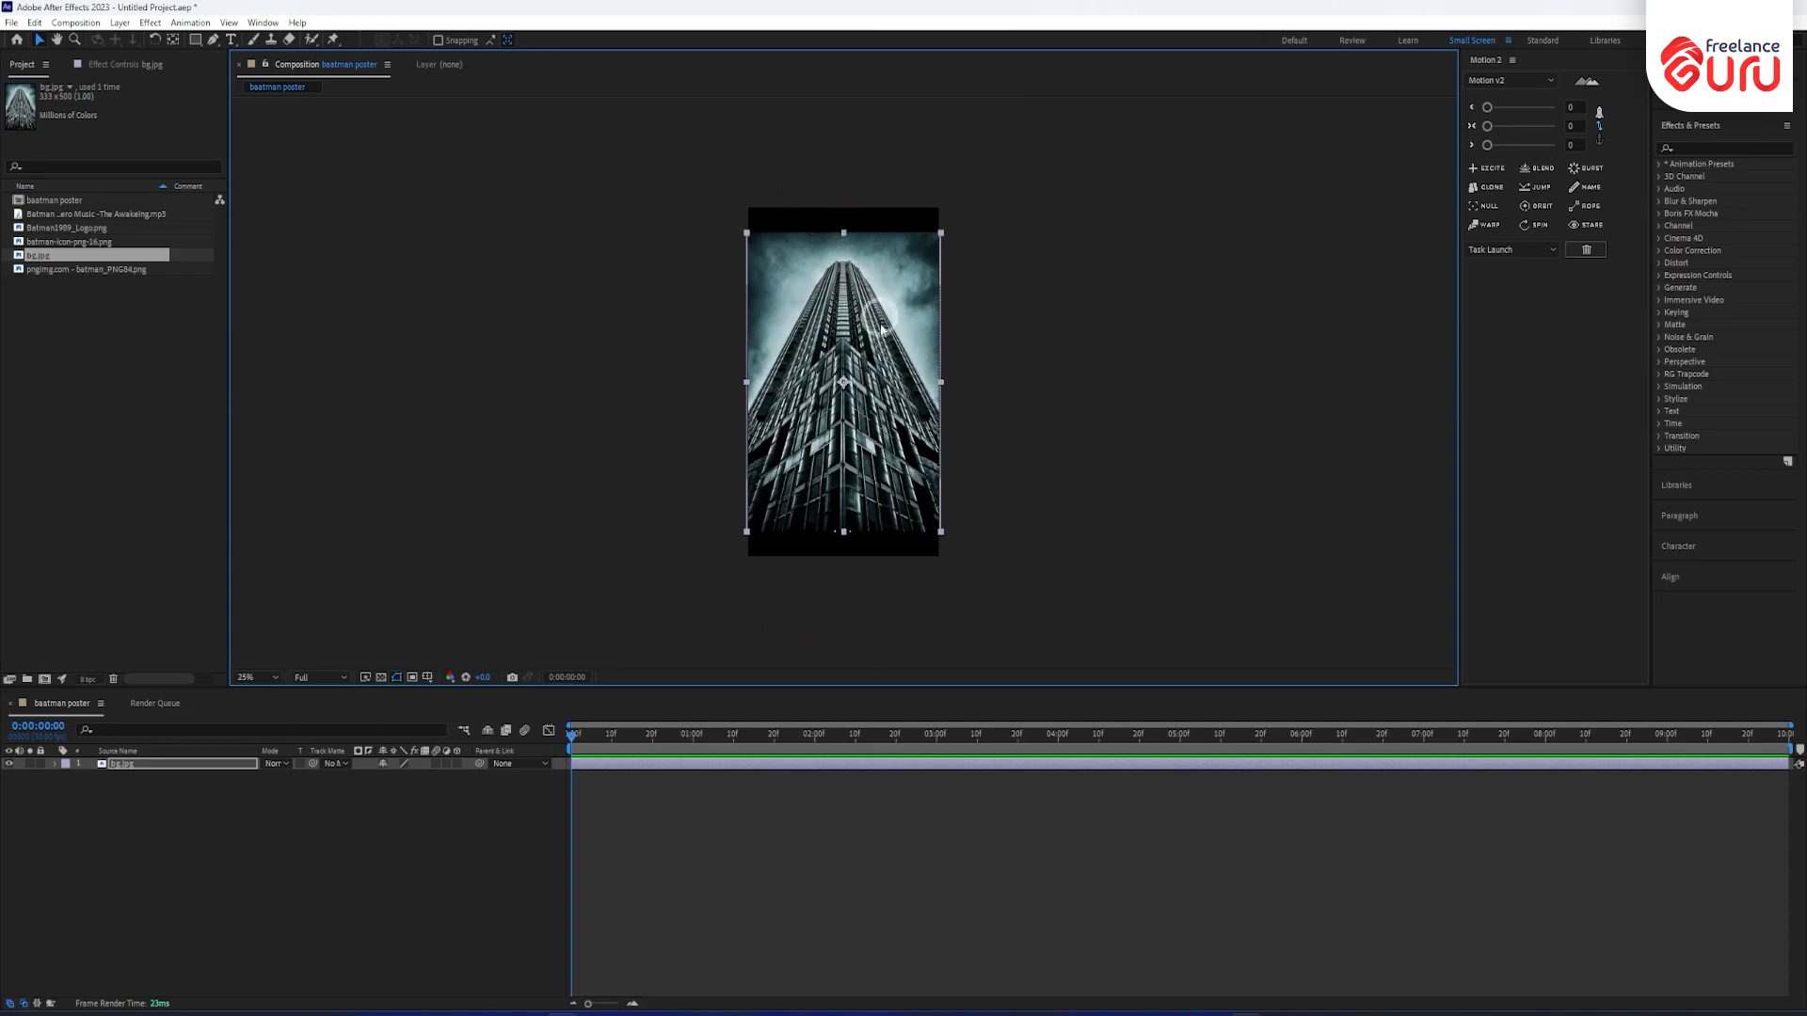
left_click_drag(843, 235, 843, 199)
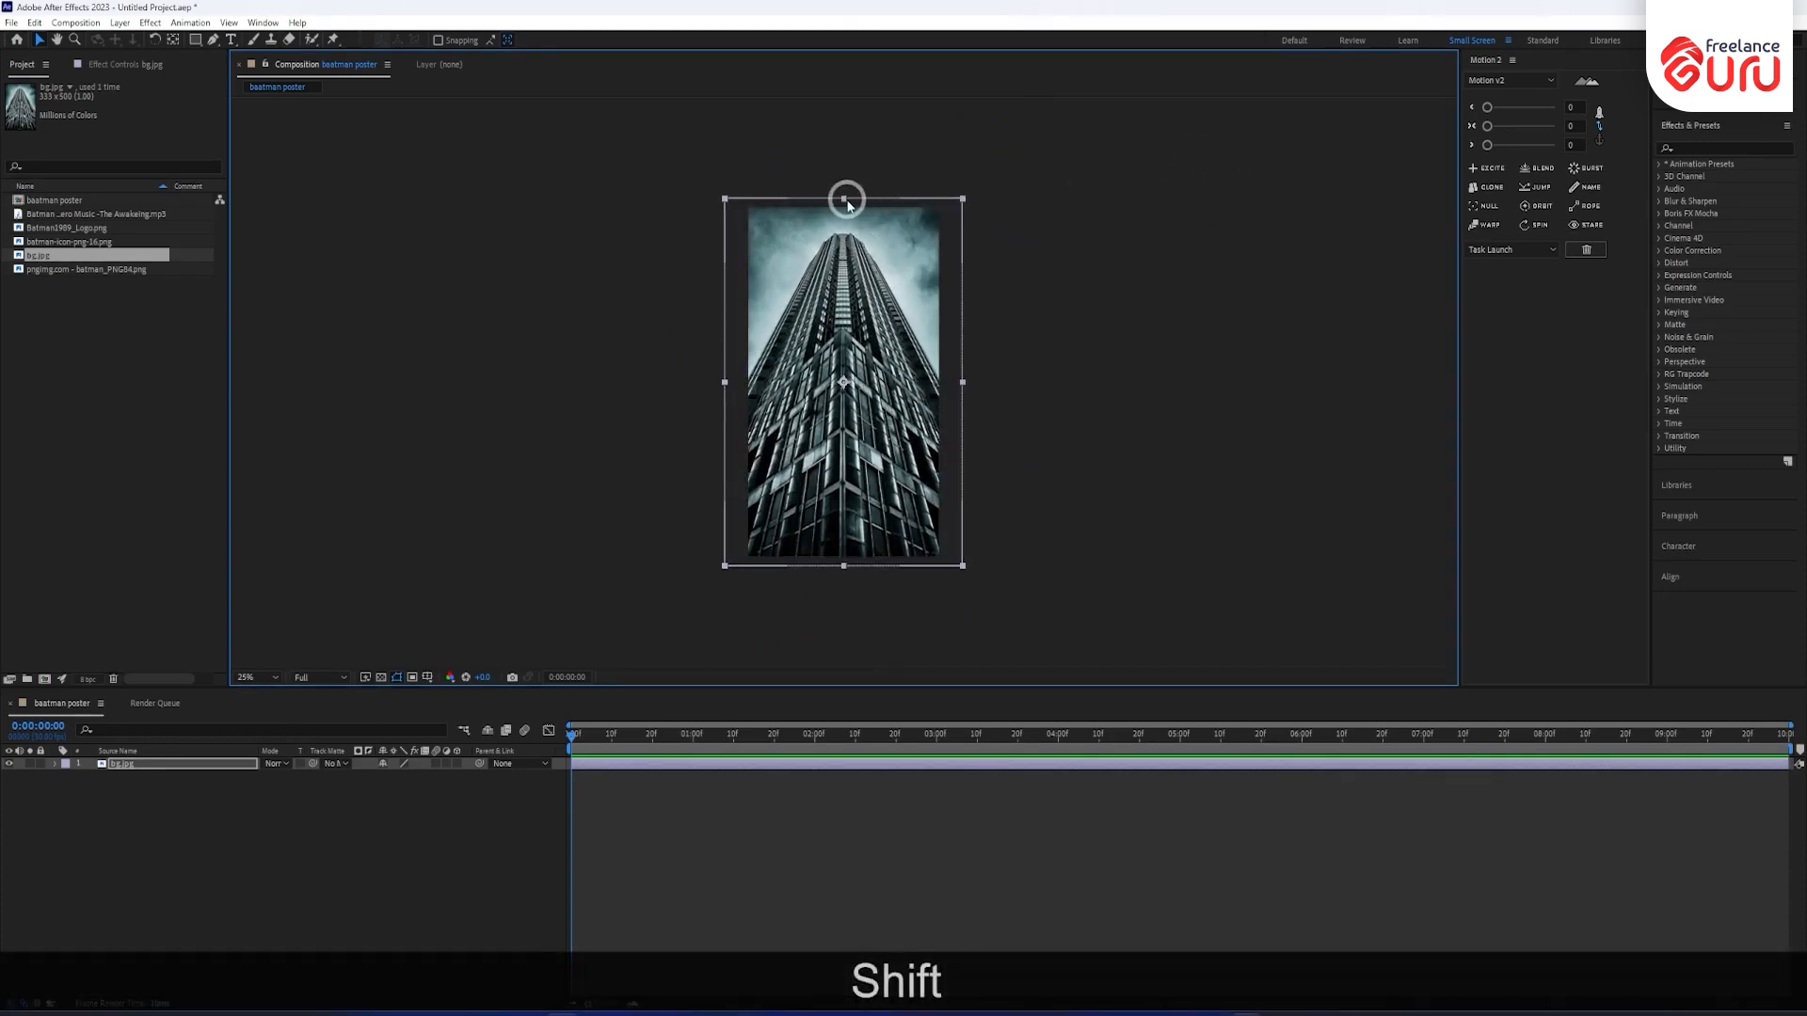
left_click_drag(847, 205, 842, 210)
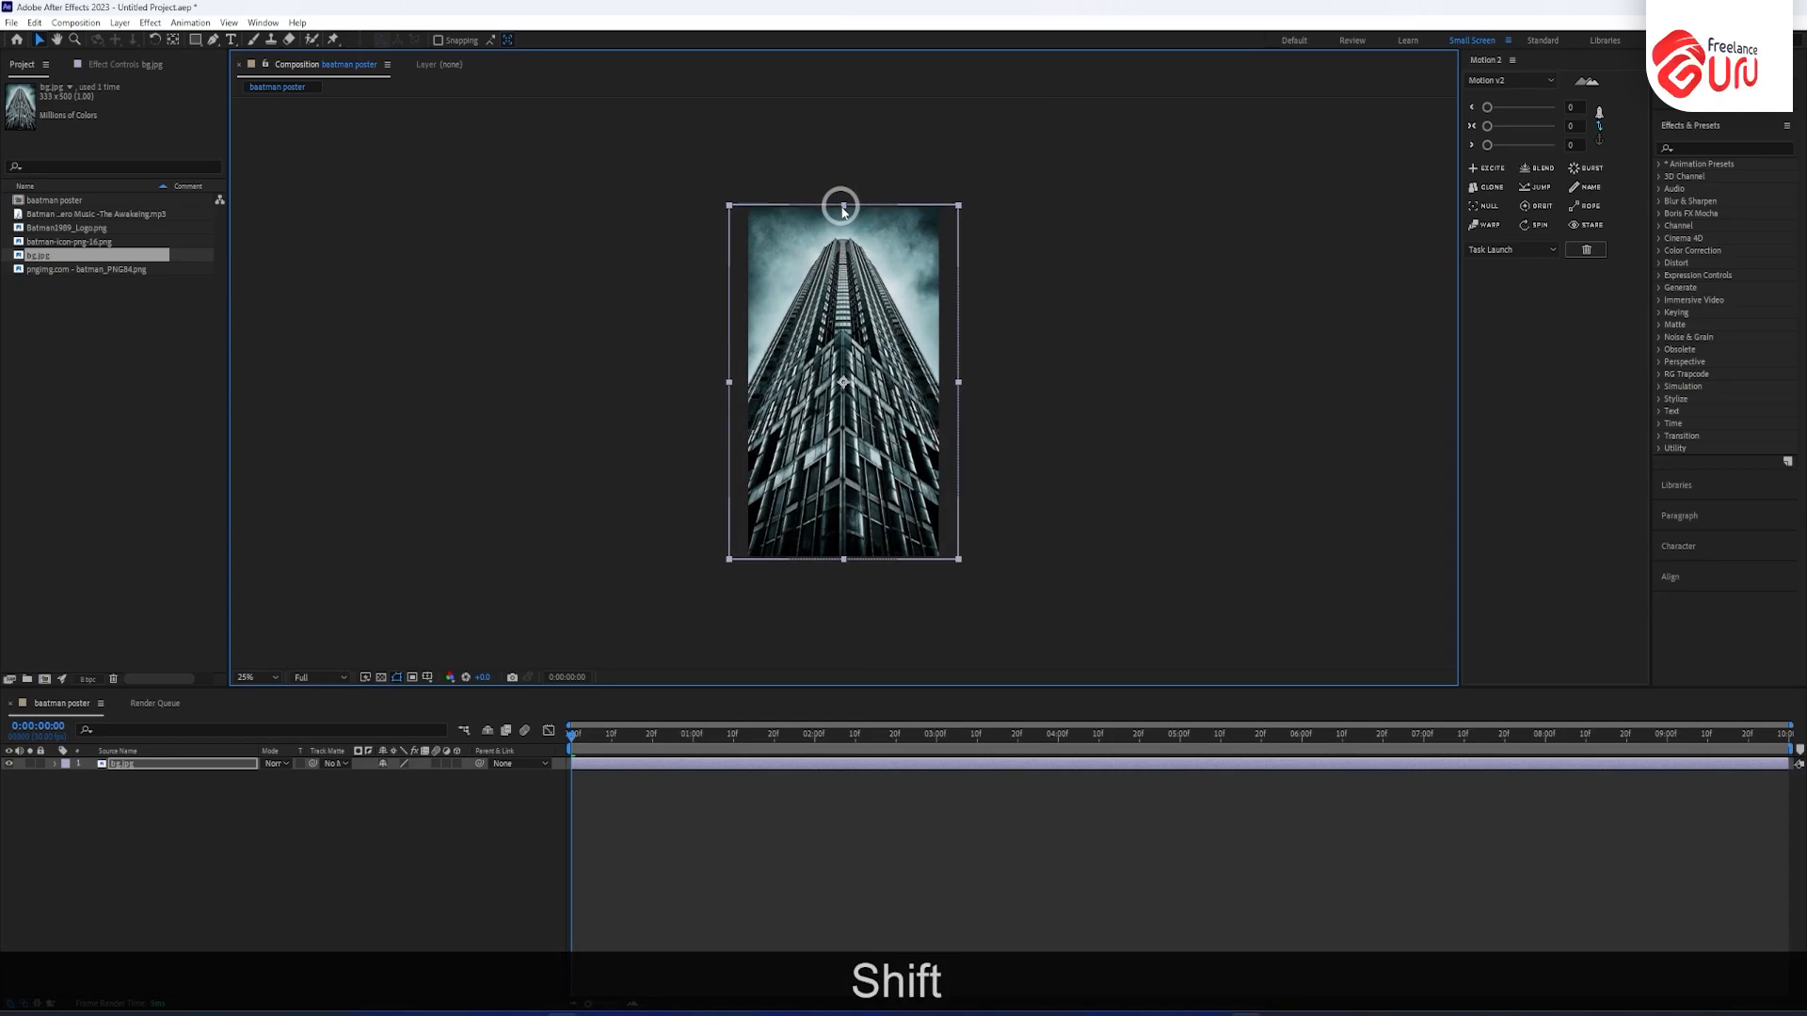
left_click(1682, 579)
left_click(1692, 291)
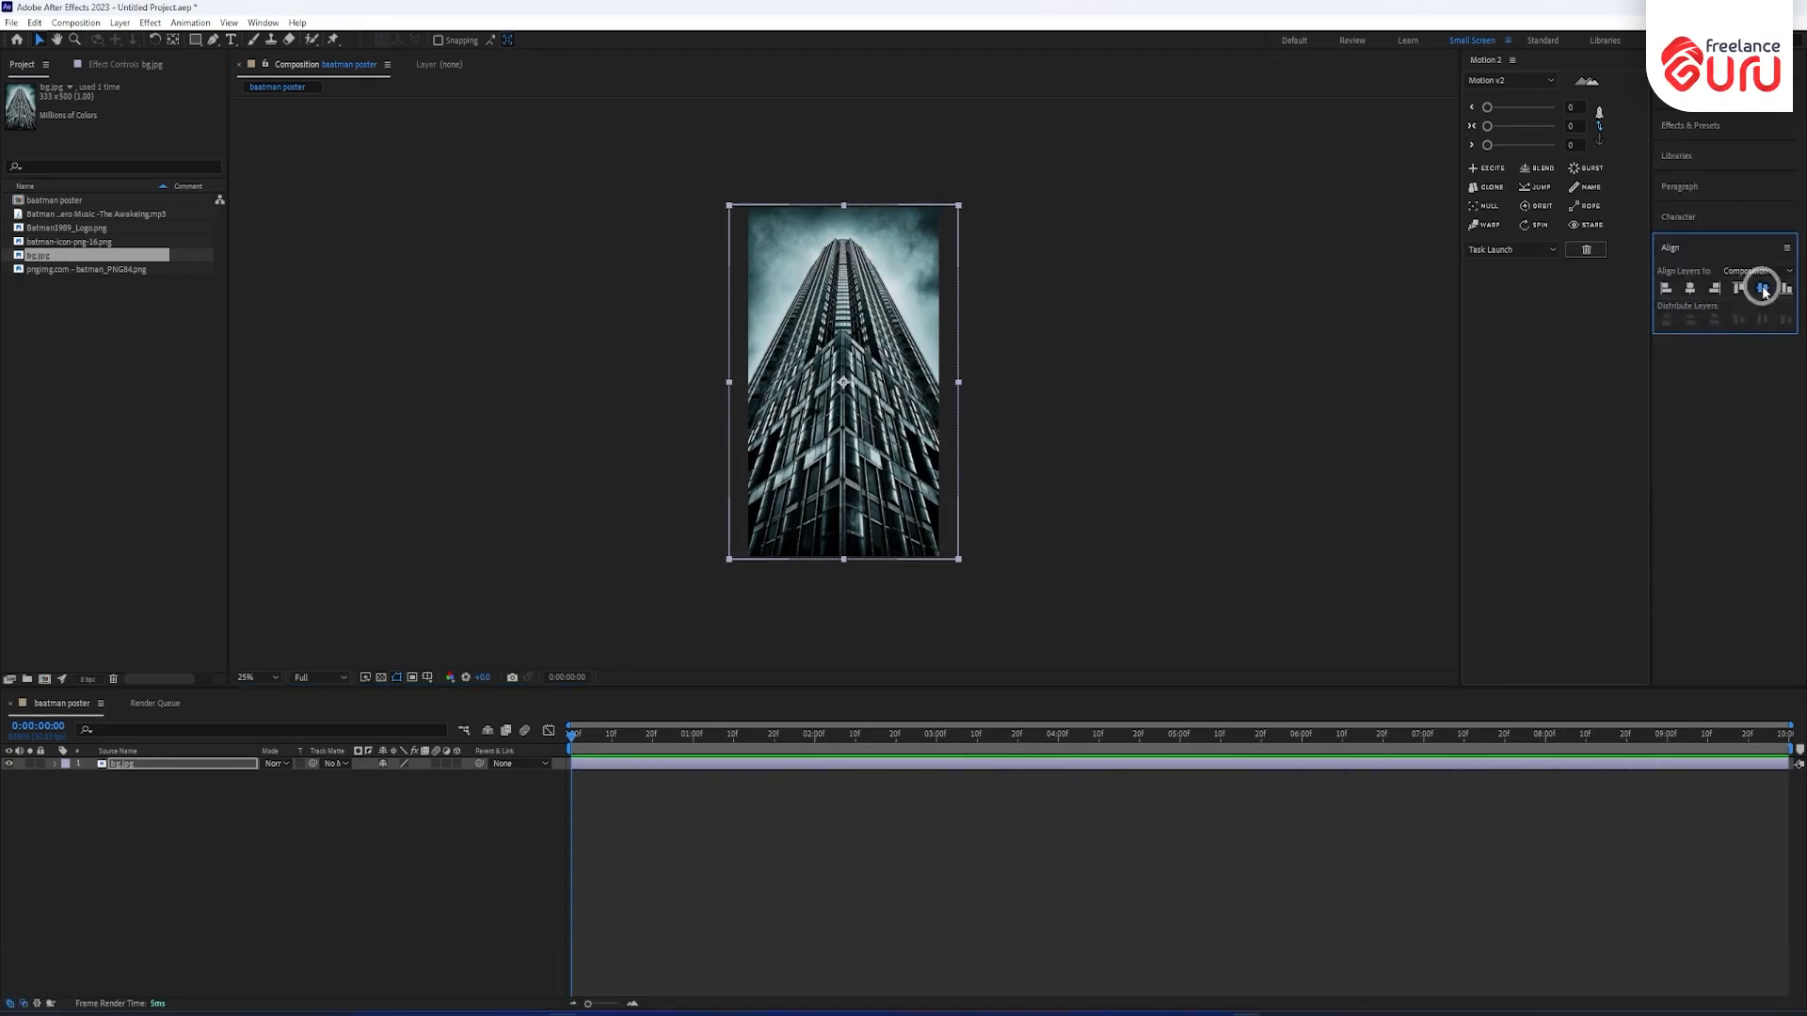
left_click(262, 22)
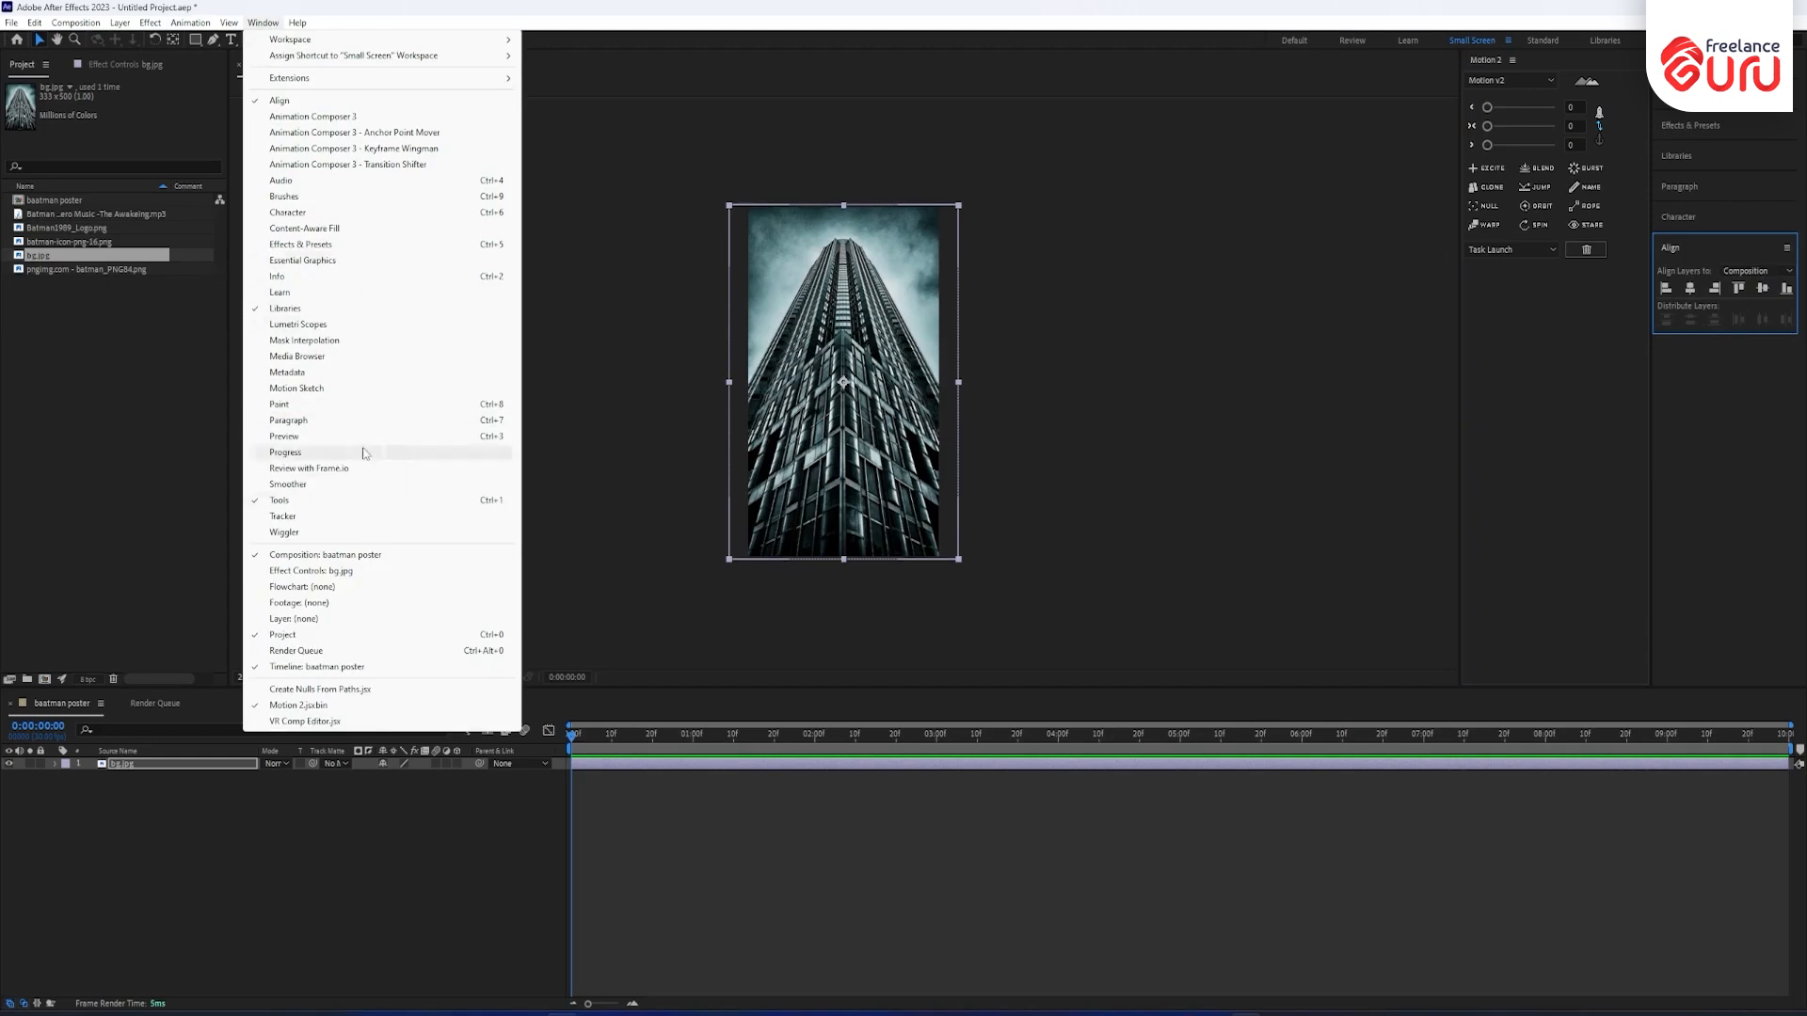
left_click(1093, 292)
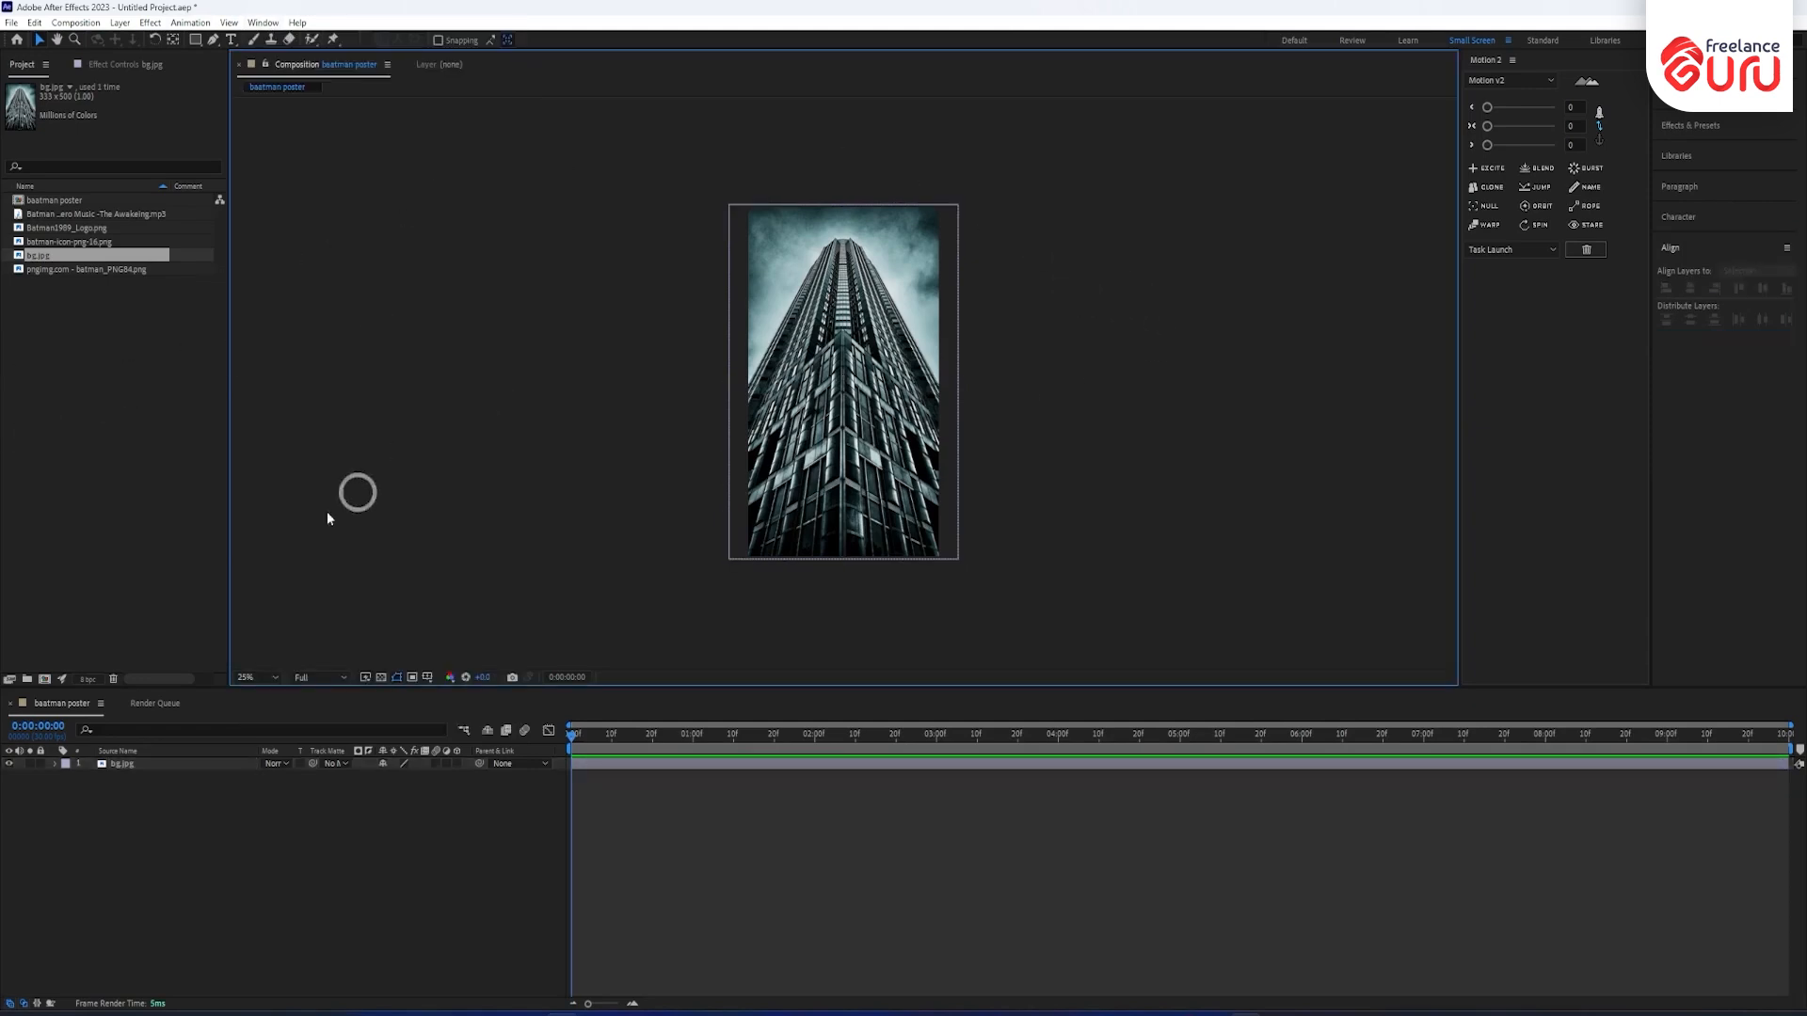
Place batman-icon-png-16.png in the upper-left part of the poster.
left_click(54, 242)
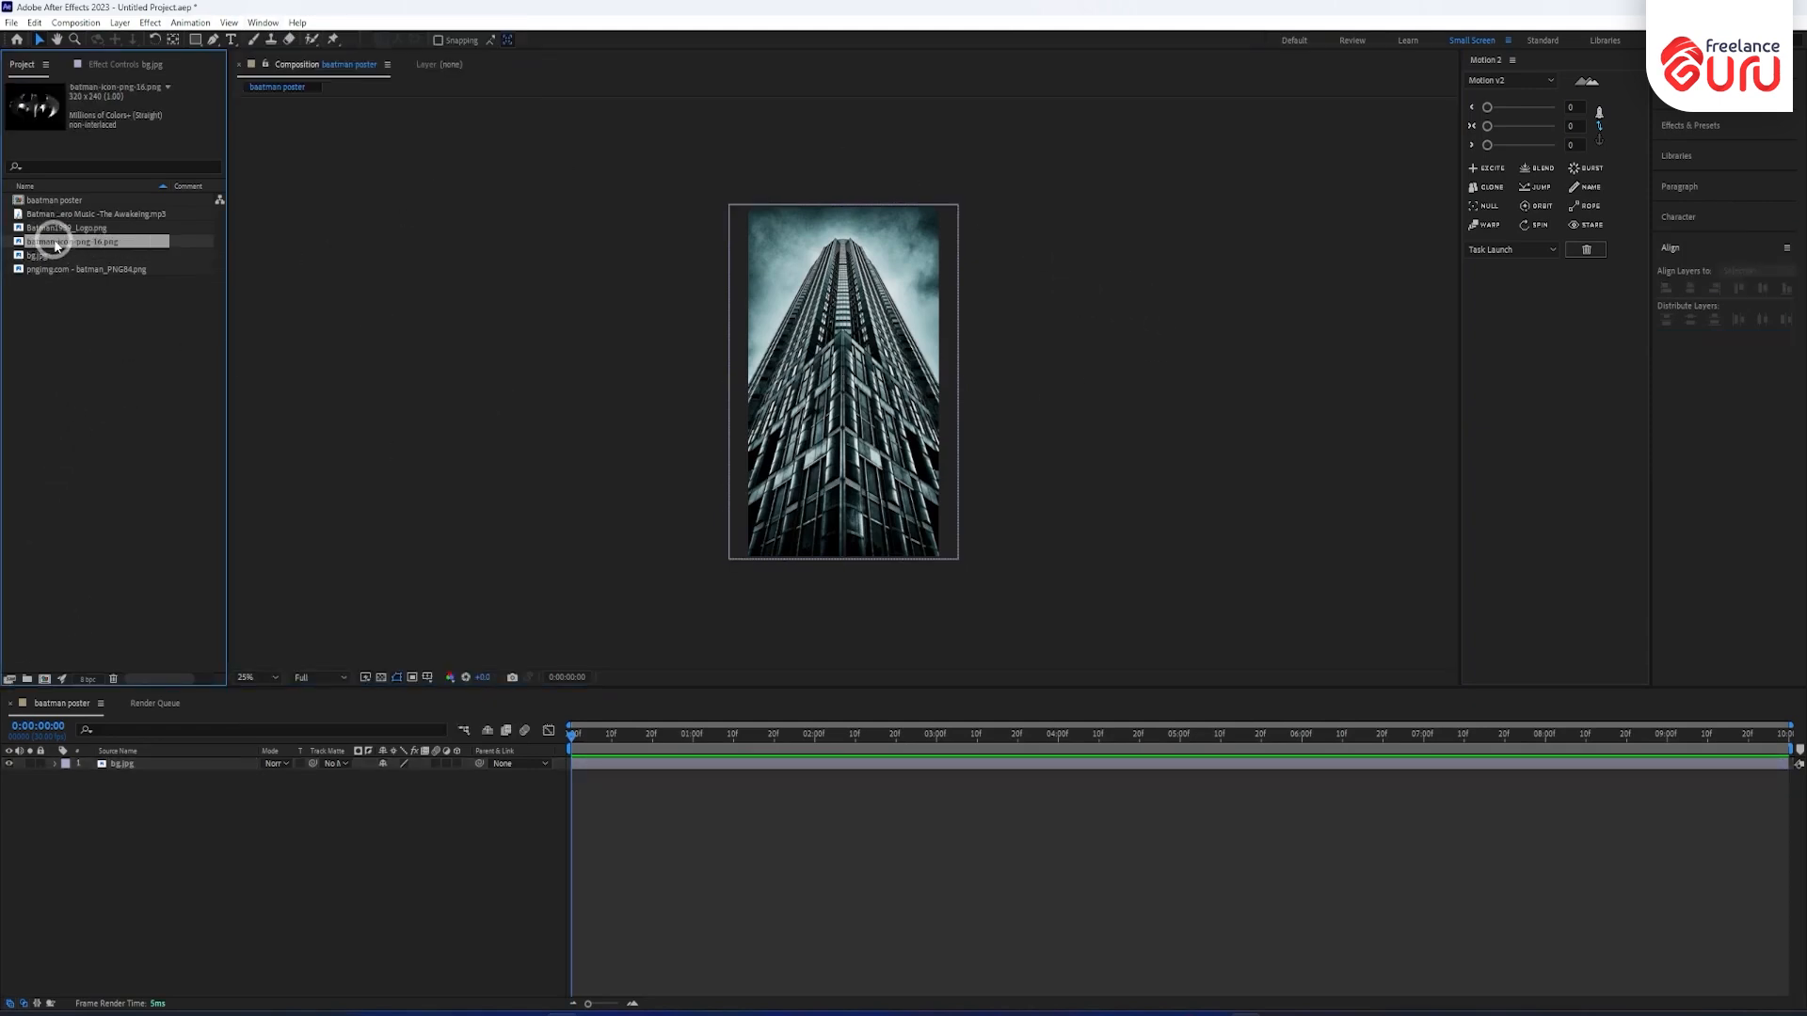
left_click_drag(52, 242, 786, 246)
left_click(73, 228)
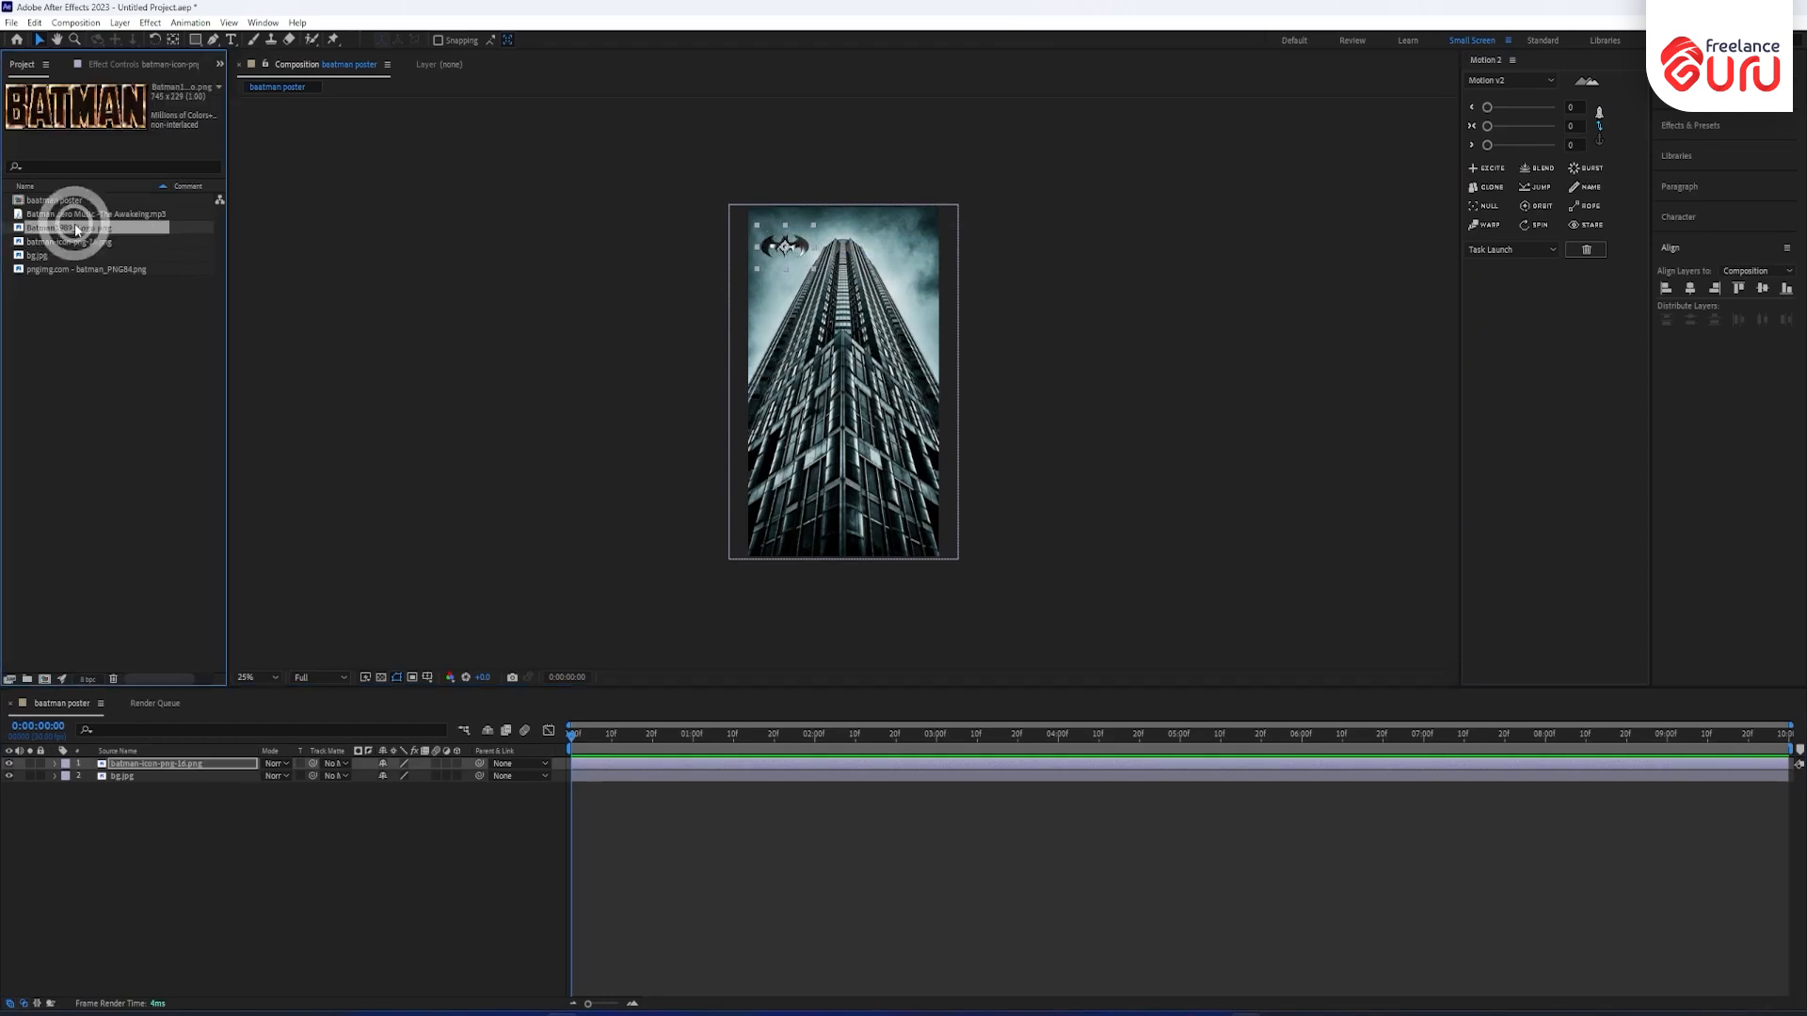
left_click(65, 240)
Add the pngimg.com batman_PNG84 figure in front of the tower and enlarge it slightly so its lower part extends below the frame.
left_click_drag(71, 270, 837, 438)
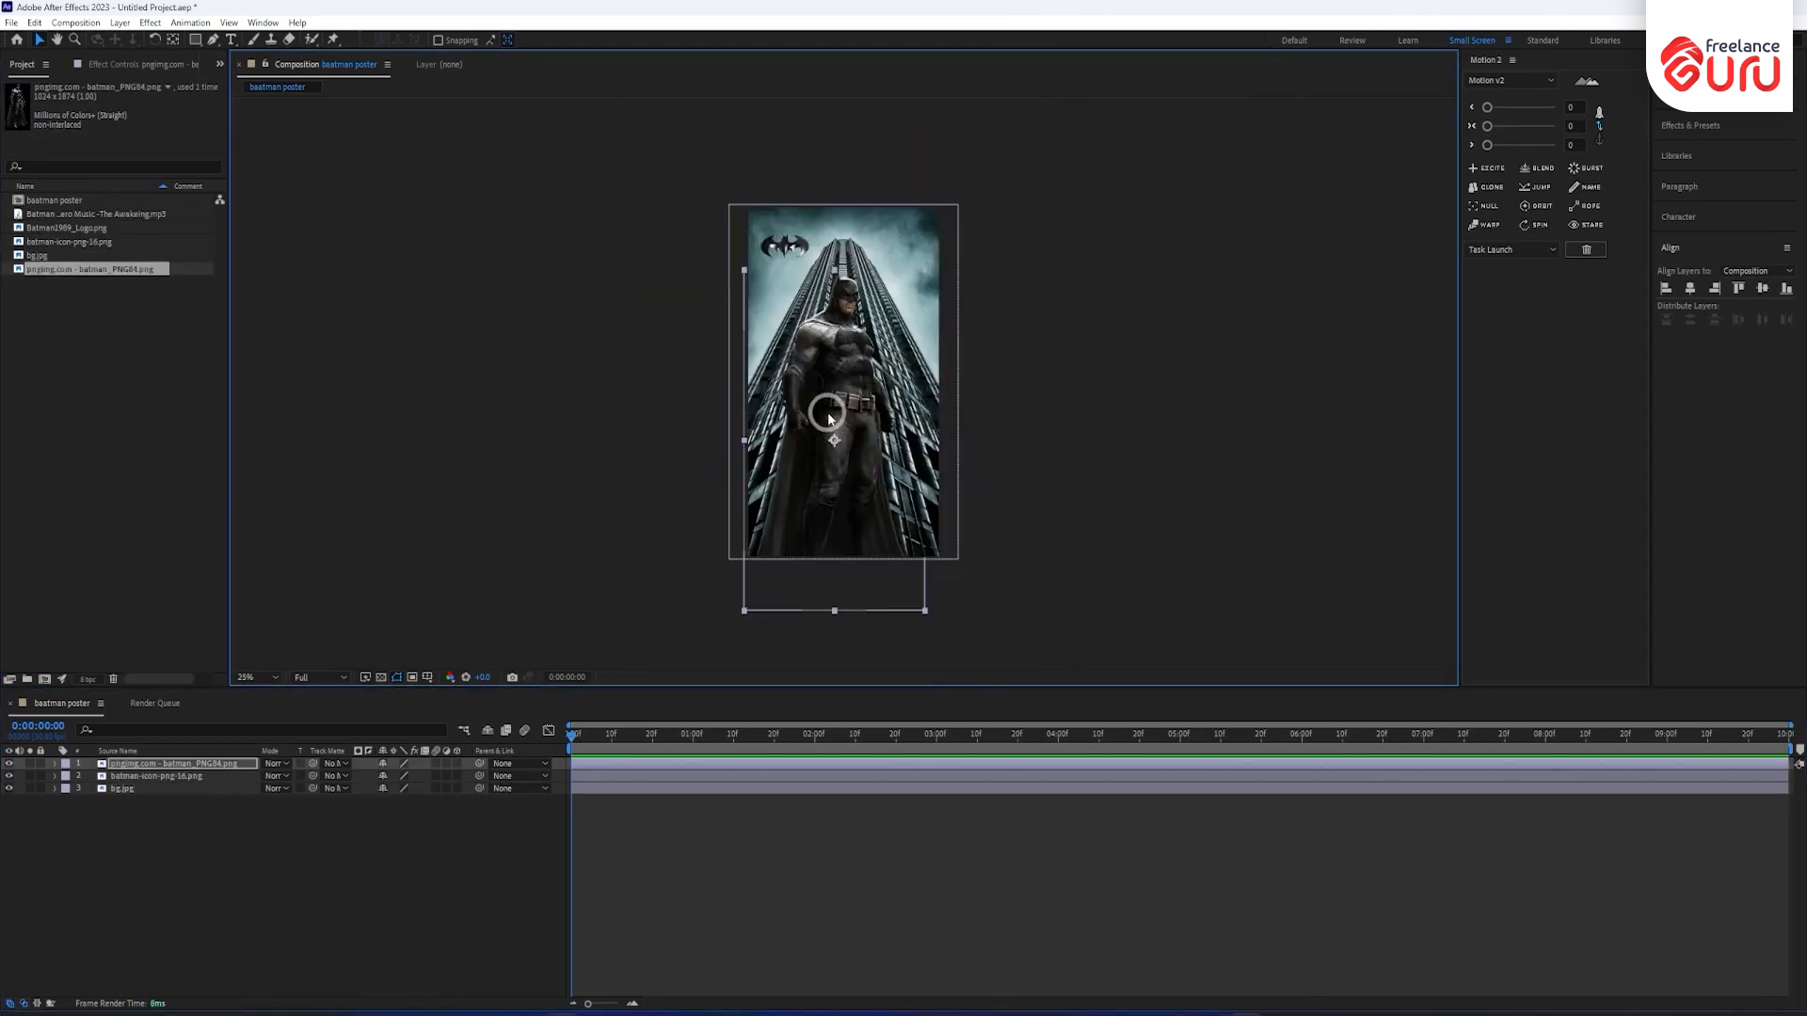
left_click_drag(933, 245, 932, 253)
left_click_drag(831, 378, 832, 377)
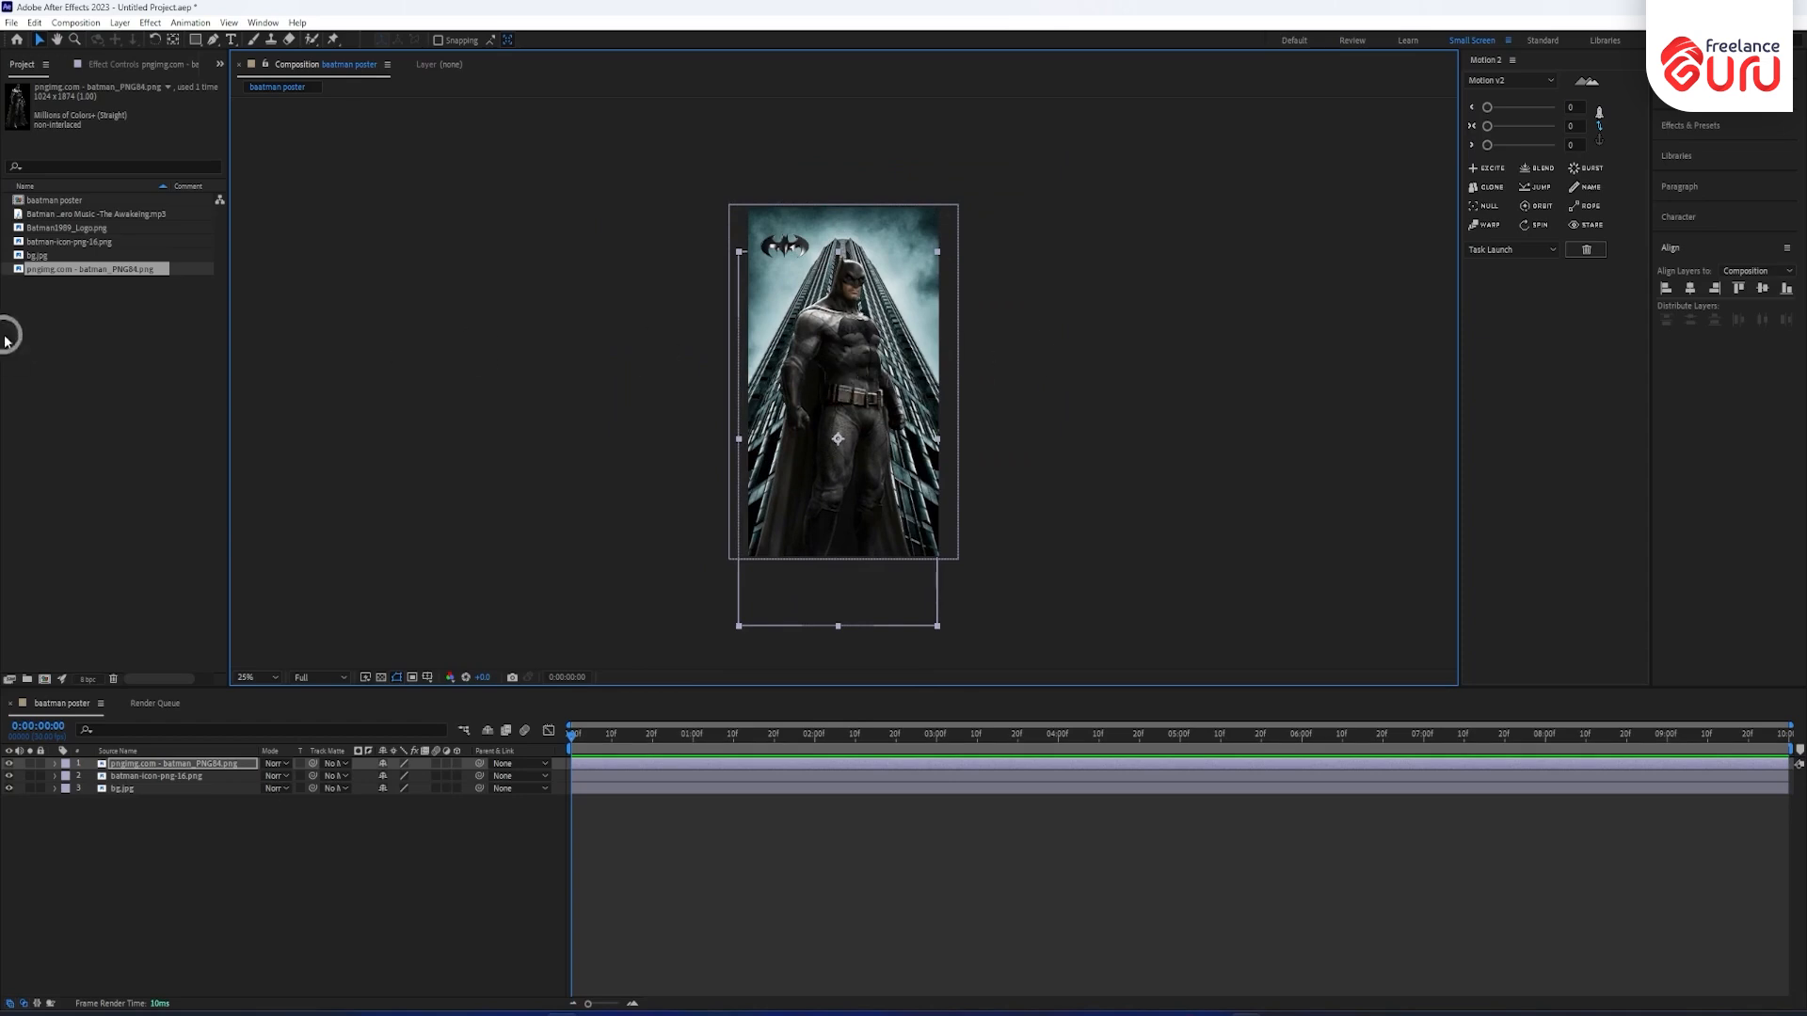
Place Batman1989_Logo.png over the figure's legs and centre it horizontally in the composition.
left_click(87, 219)
left_click_drag(68, 229, 840, 470)
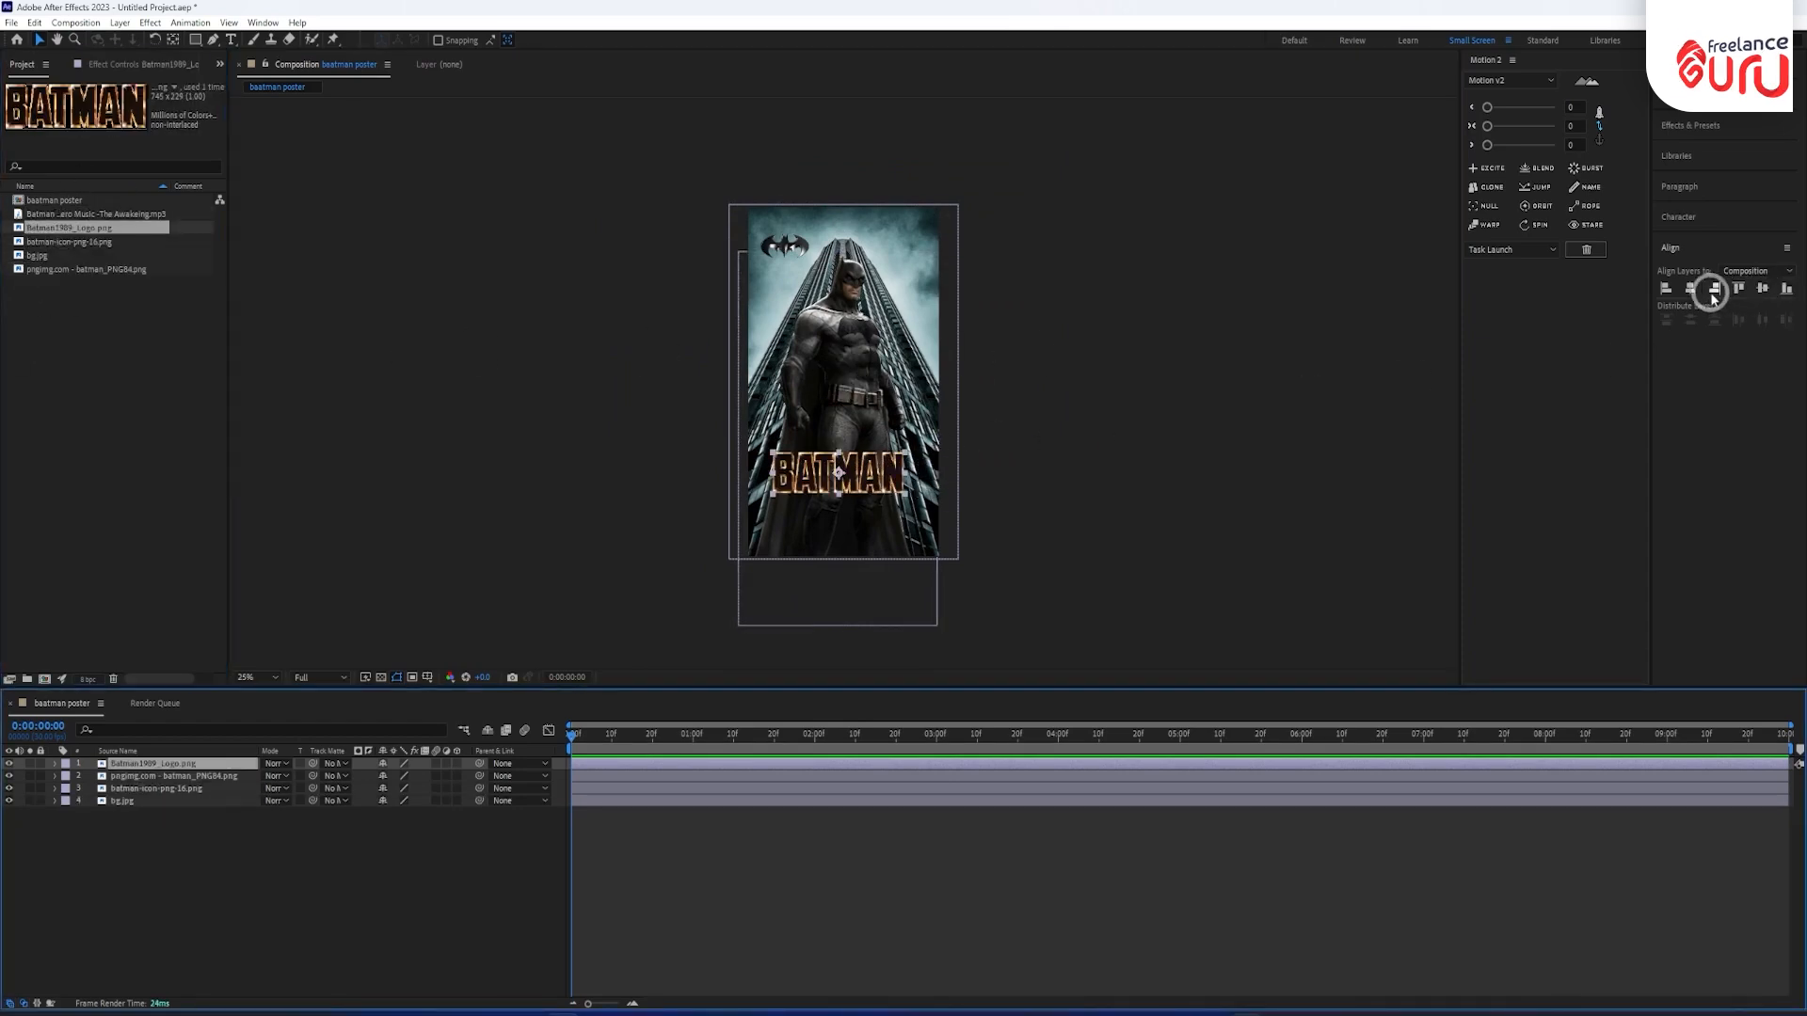
left_click(1689, 289)
Show the Title/Action Safe guides over the composition.
scroll(849, 526, "up", 4)
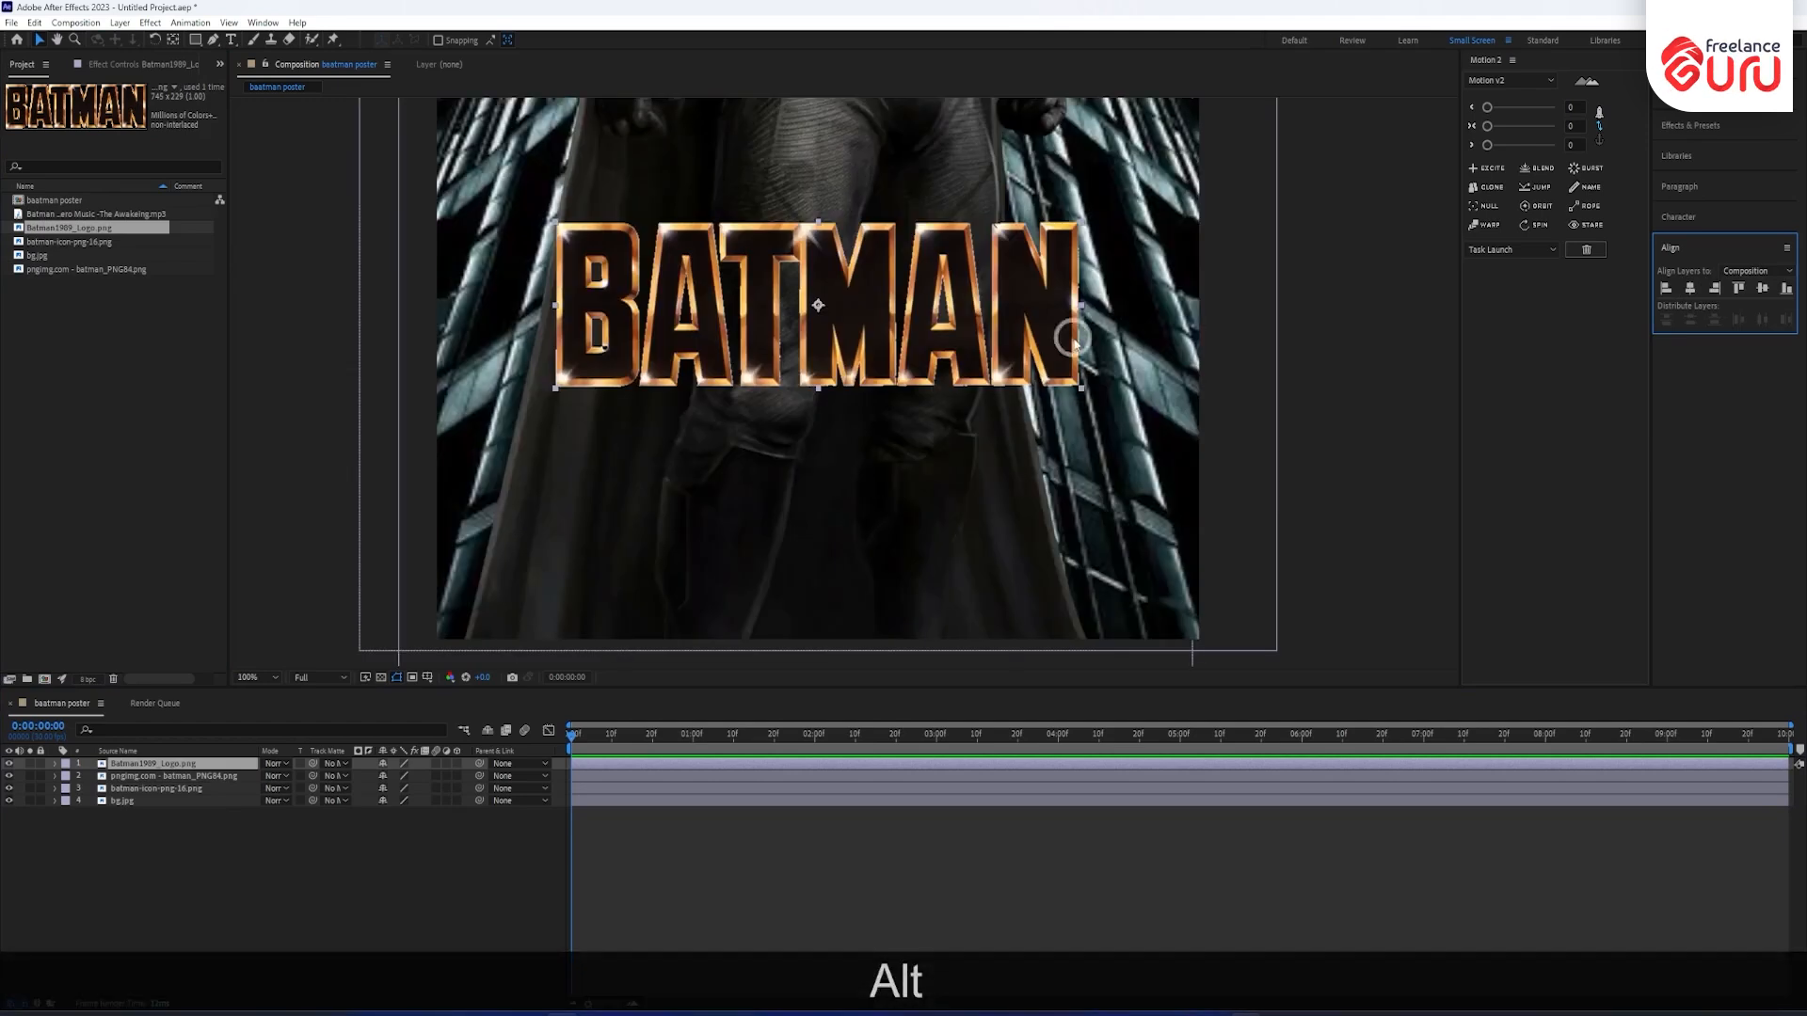
left_click(1014, 285)
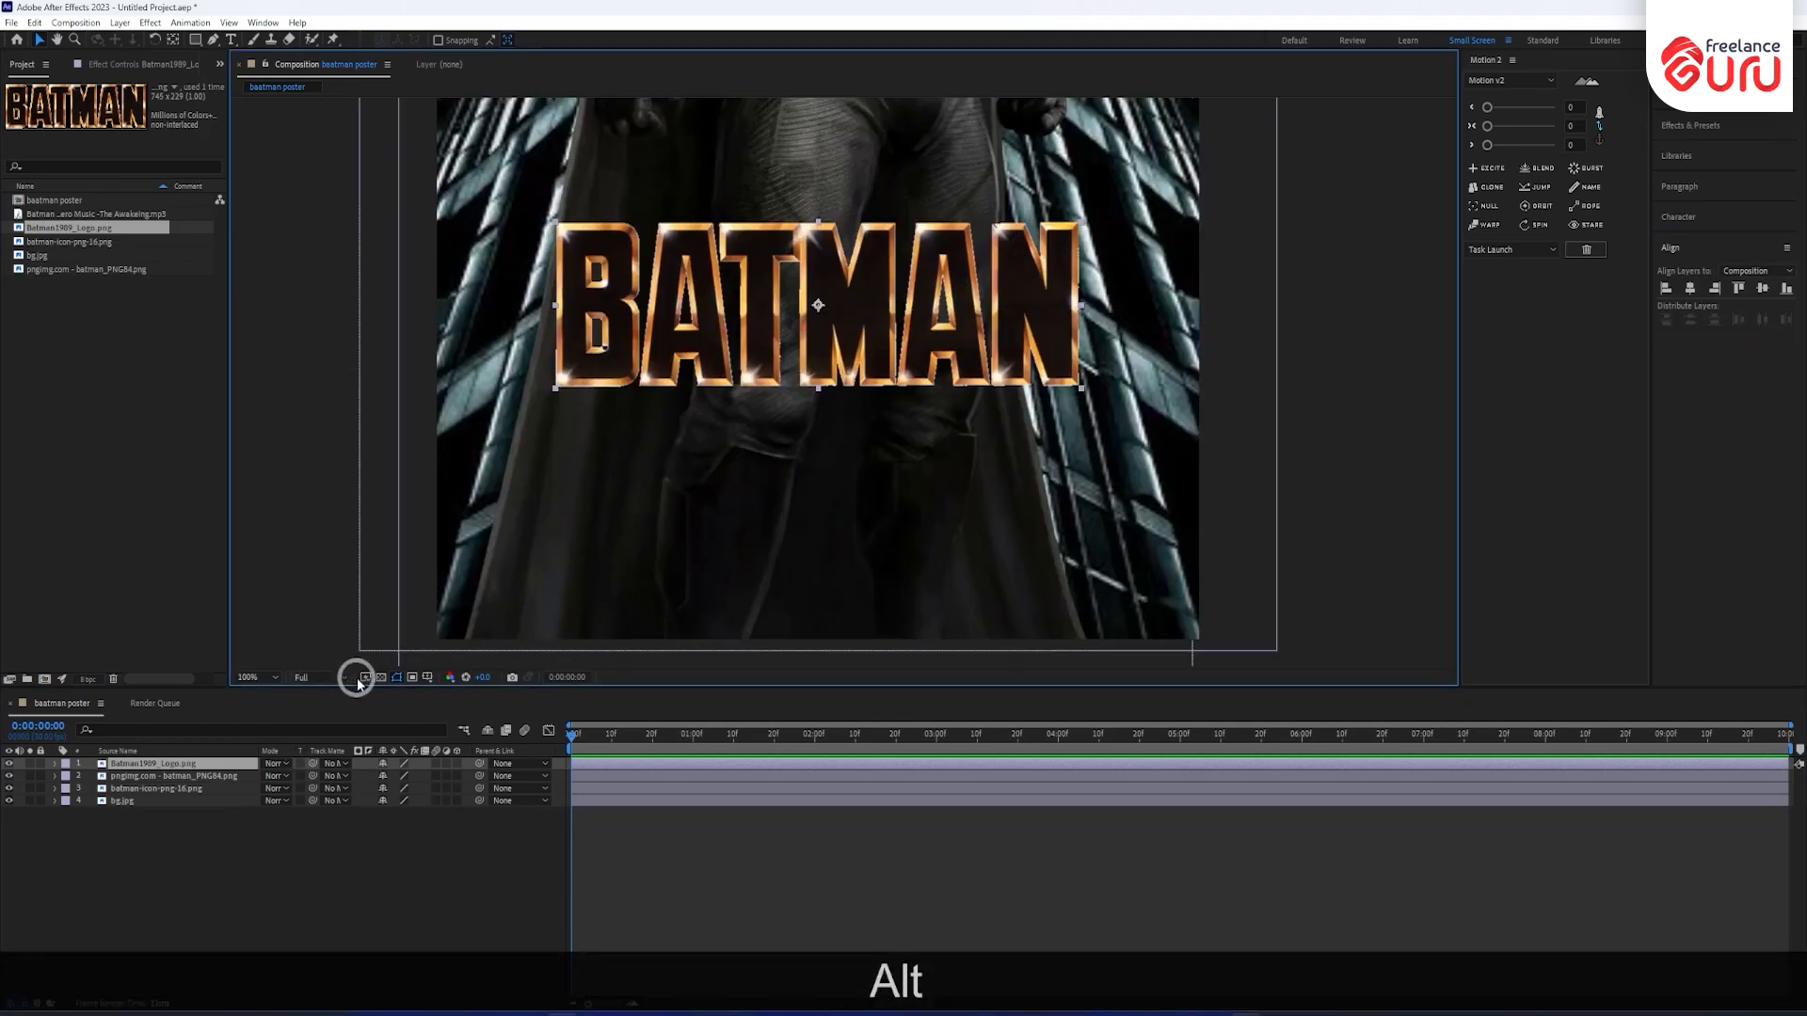
left_click(428, 678)
left_click(455, 696)
Centre the BATMAN logo horizontally, enlarge it slightly, and position it over the figure's legs above the lower safe guides.
scroll(826, 356, "down", 2)
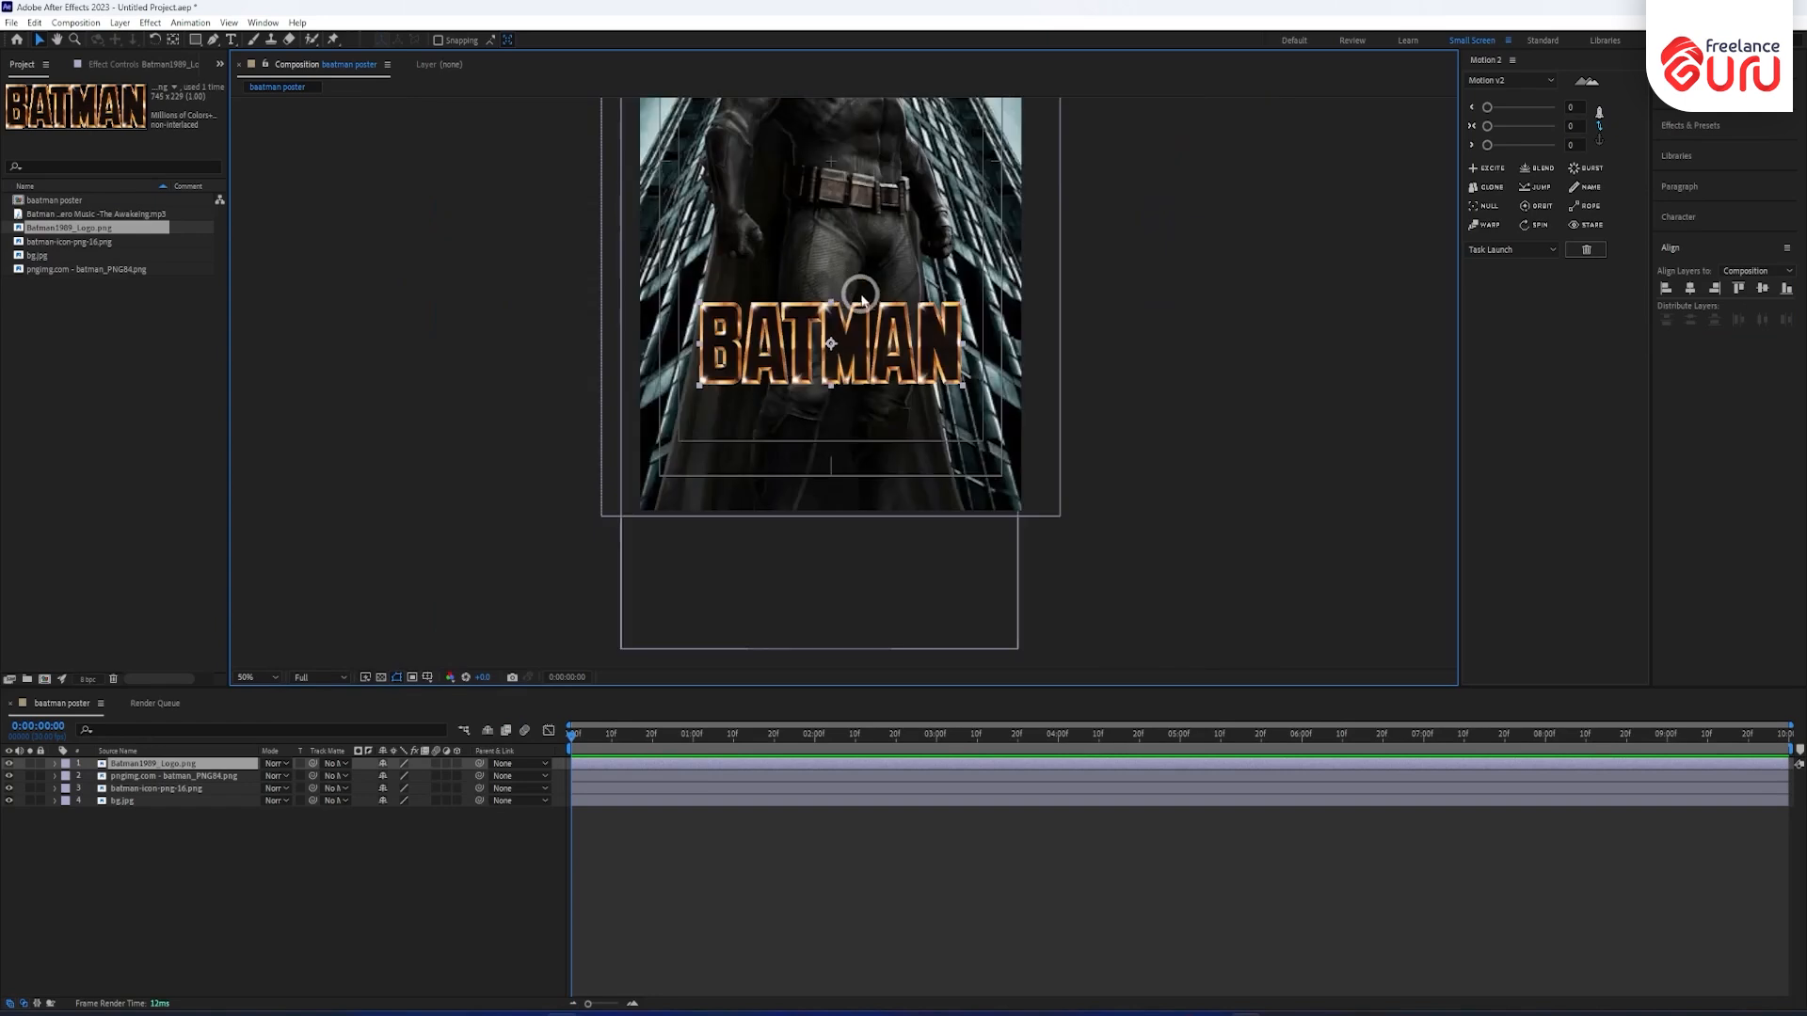
left_click_drag(835, 349, 834, 391)
left_click(1691, 289)
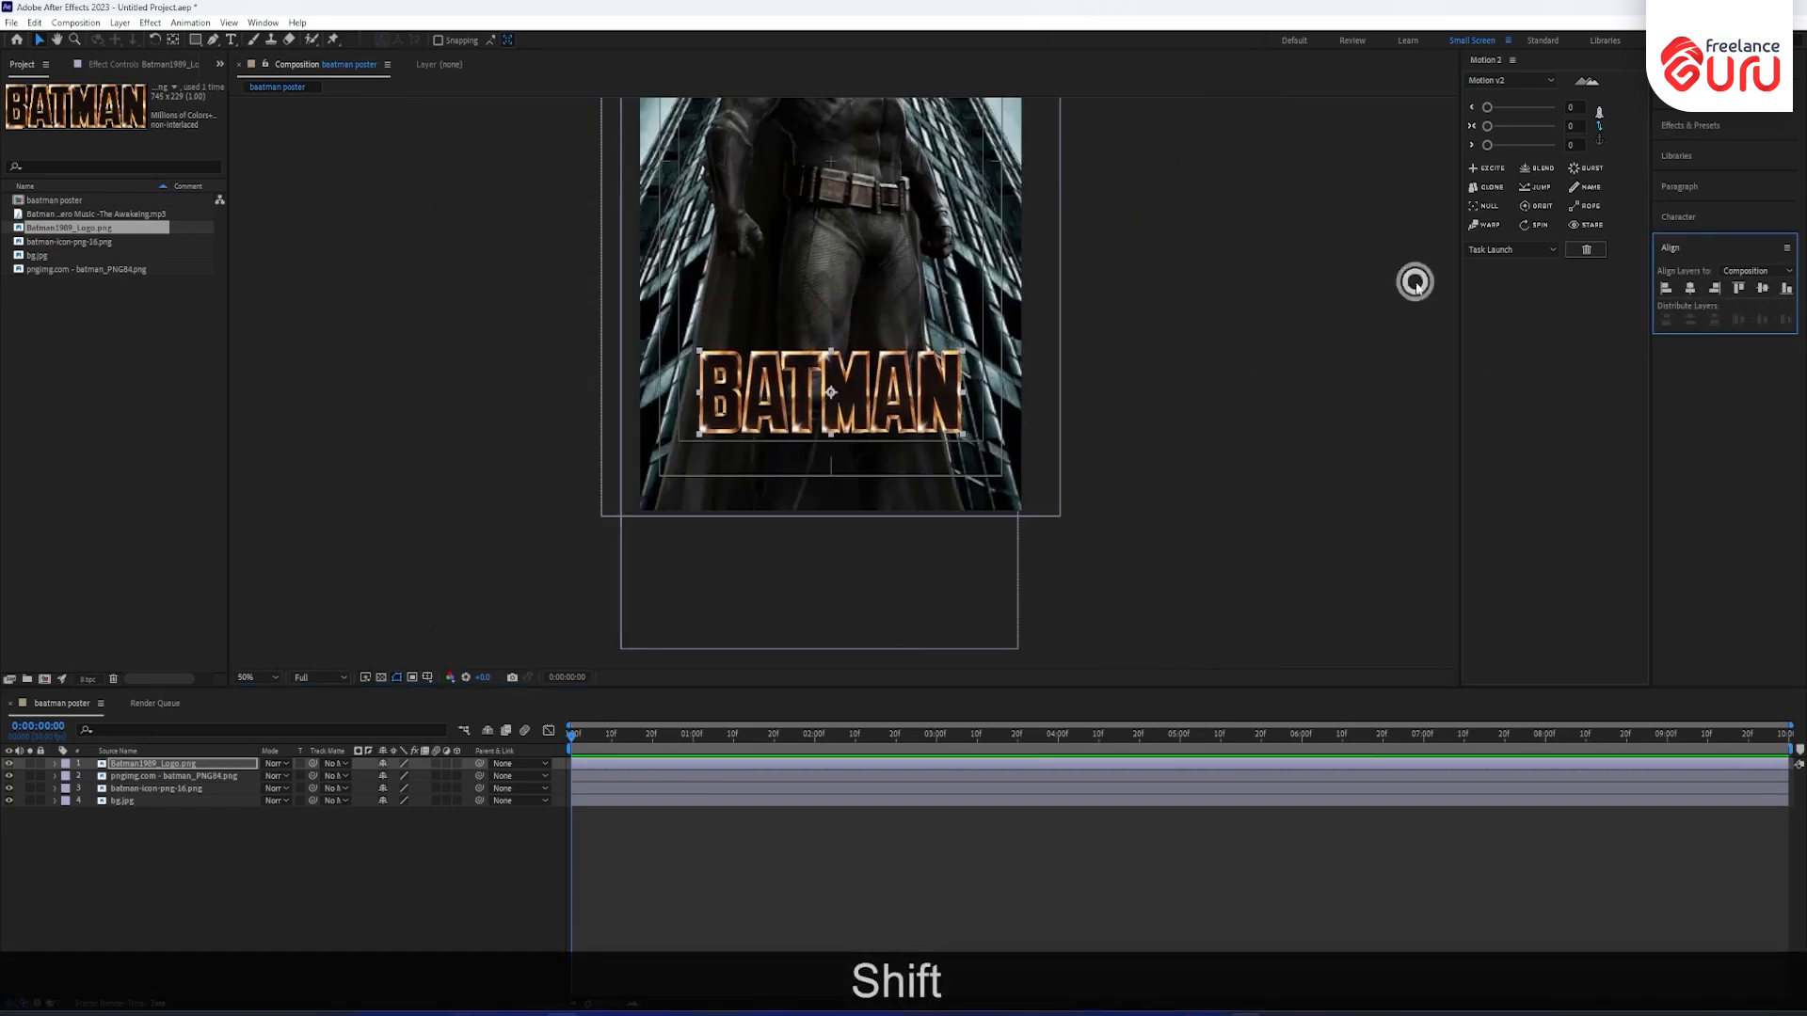
mouse_move(960, 356)
left_mouse_down()
mouse_move(1012, 332)
mouse_move(959, 354)
left_mouse_up()
left_click_drag(857, 393, 848, 351)
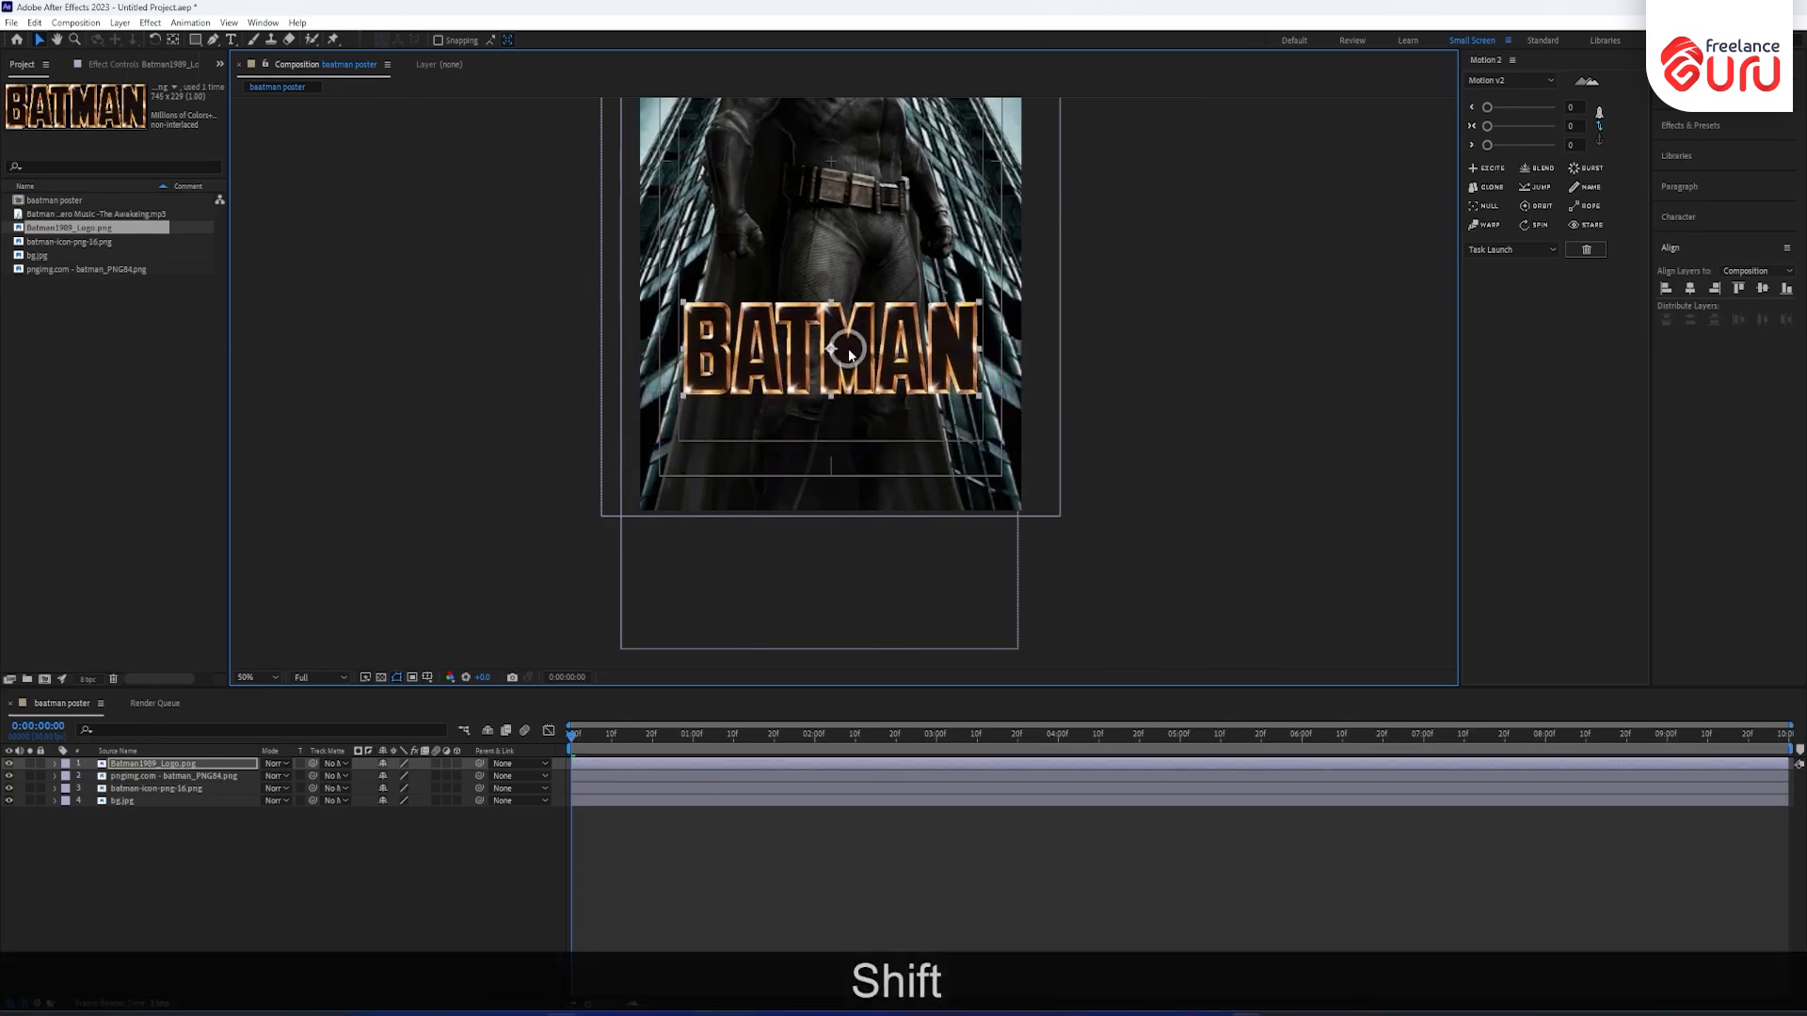
left_click(1176, 311)
Rotate the bat icon clockwise and shrink it in the poster's upper-left corner.
scroll(941, 392, "down", 4)
scroll(1081, 307, "up", 2)
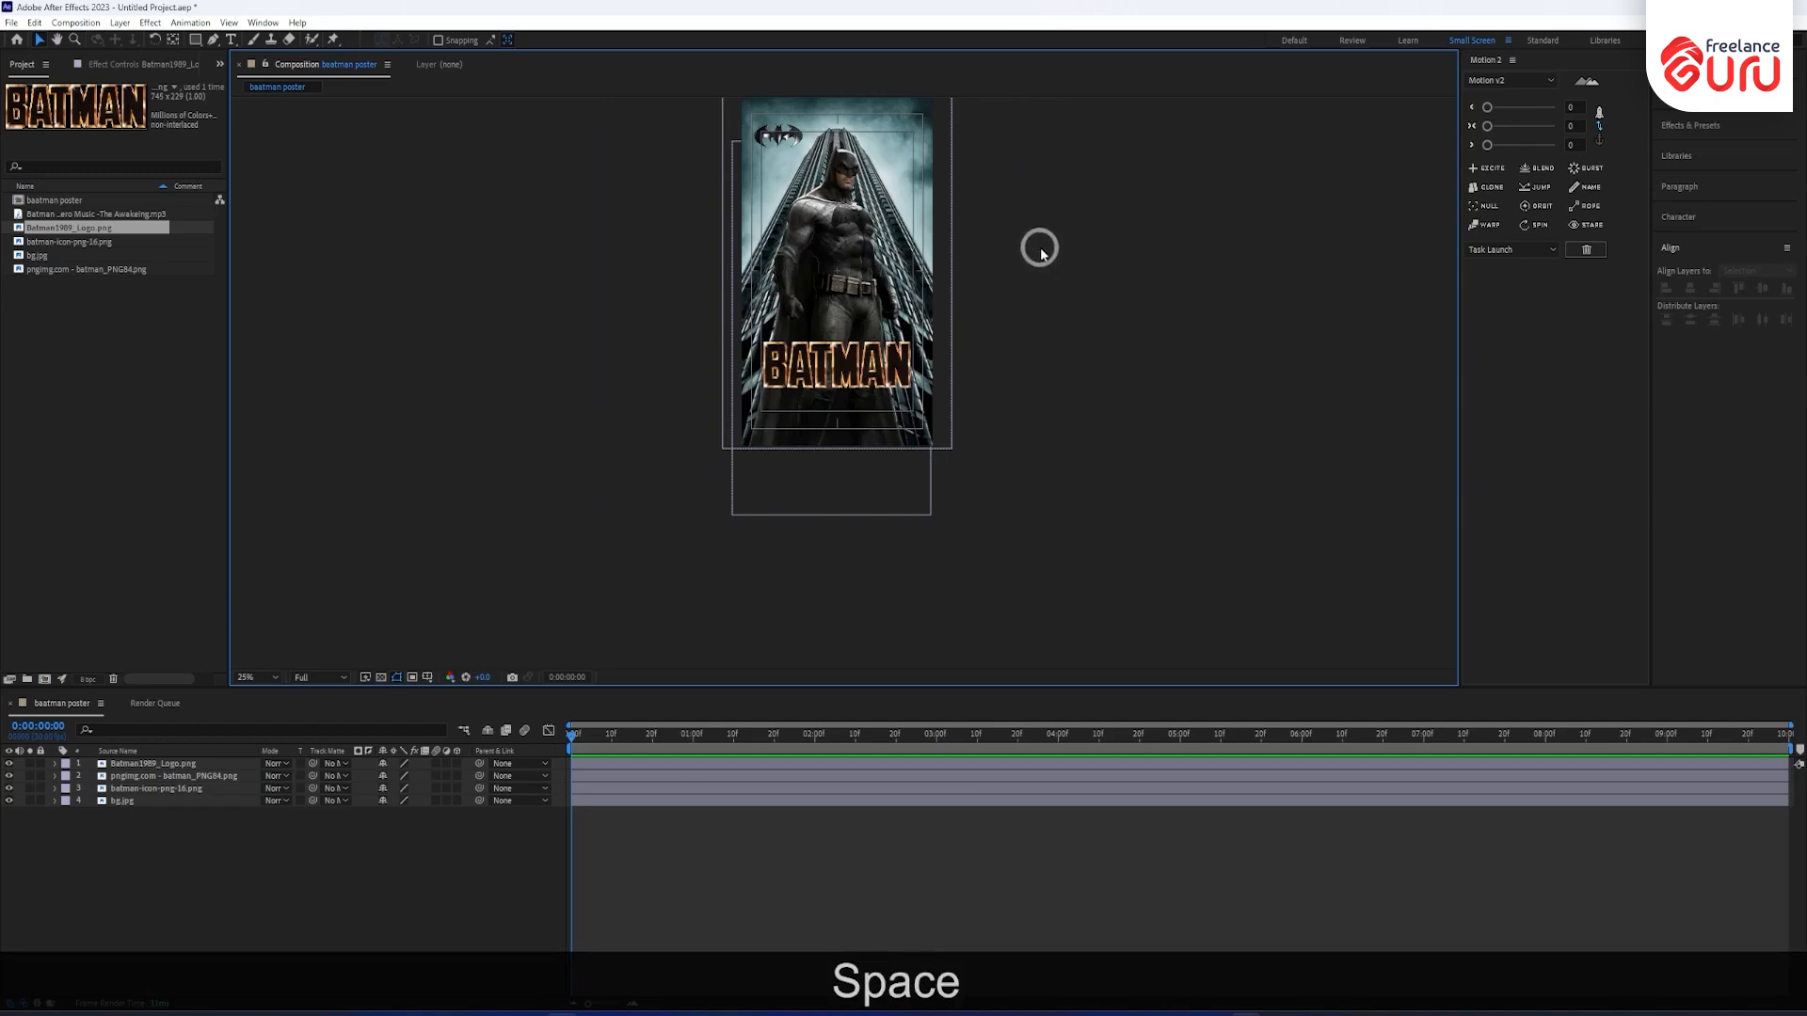
left_click_drag(1040, 249, 1020, 355)
scroll(760, 235, "up", 2)
left_click(760, 234)
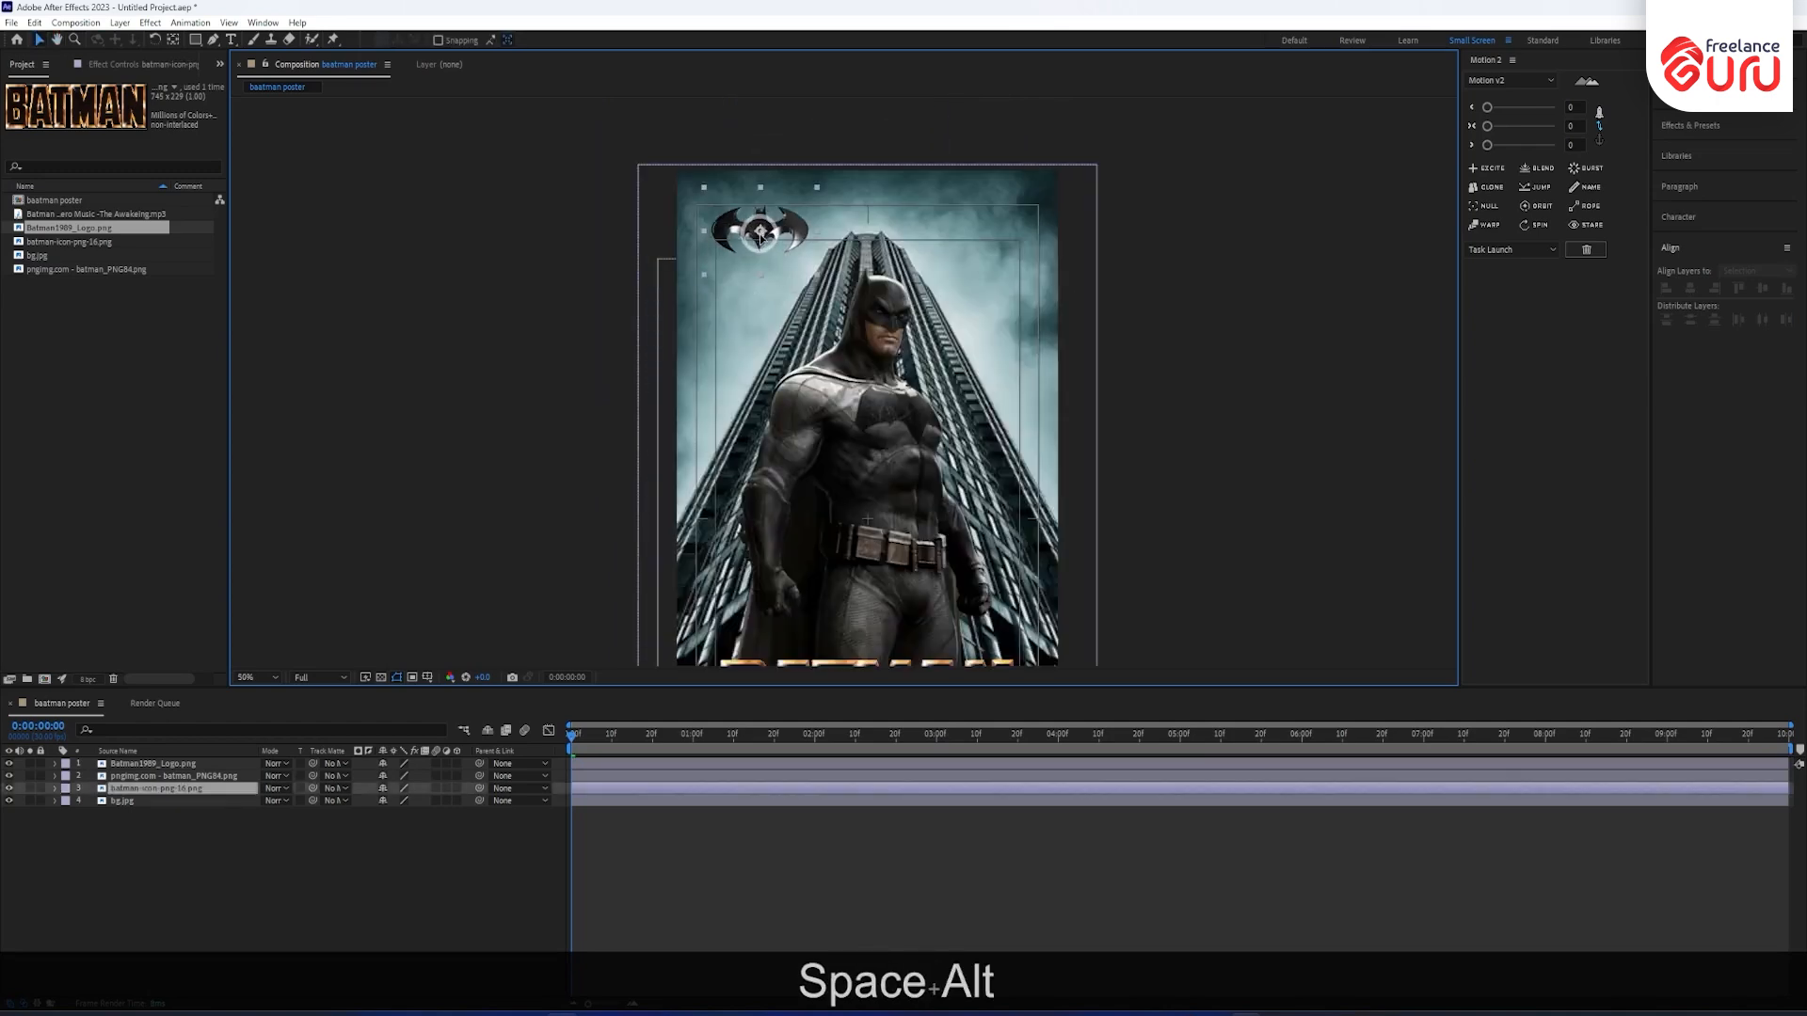
left_click_drag(759, 232, 813, 222)
key("w")
key("v")
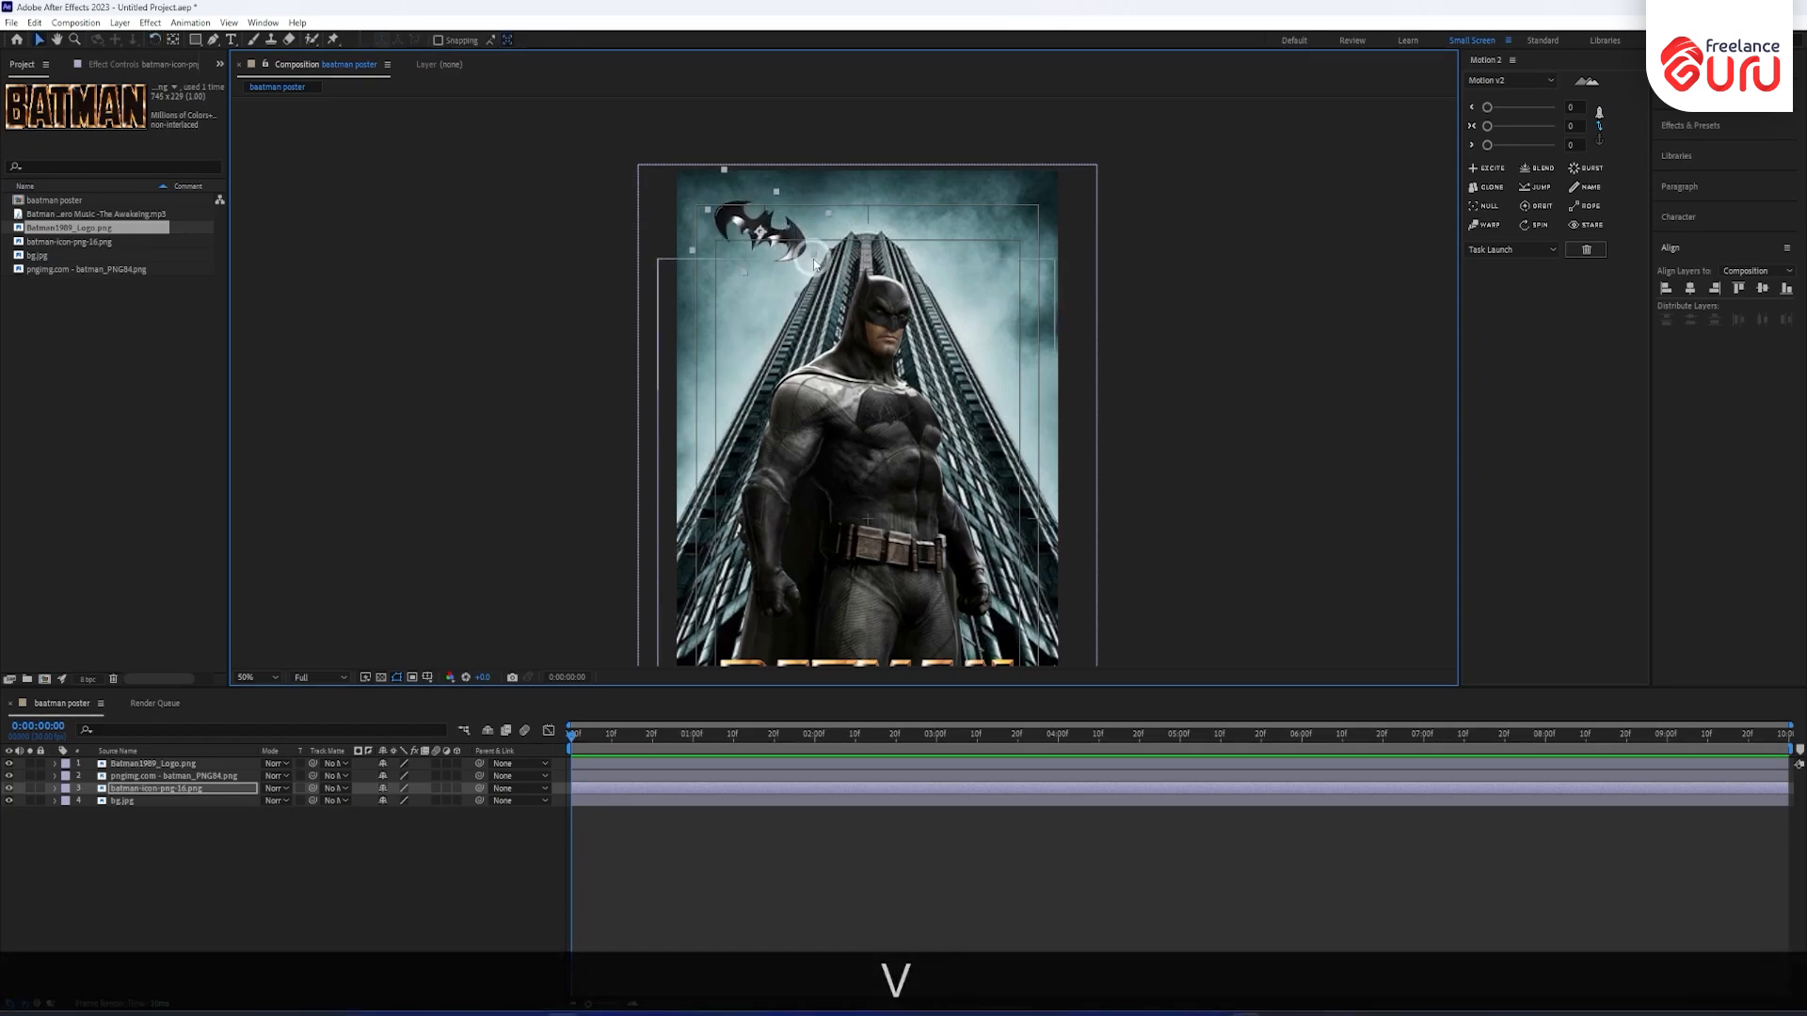
left_click_drag(828, 214, 752, 232)
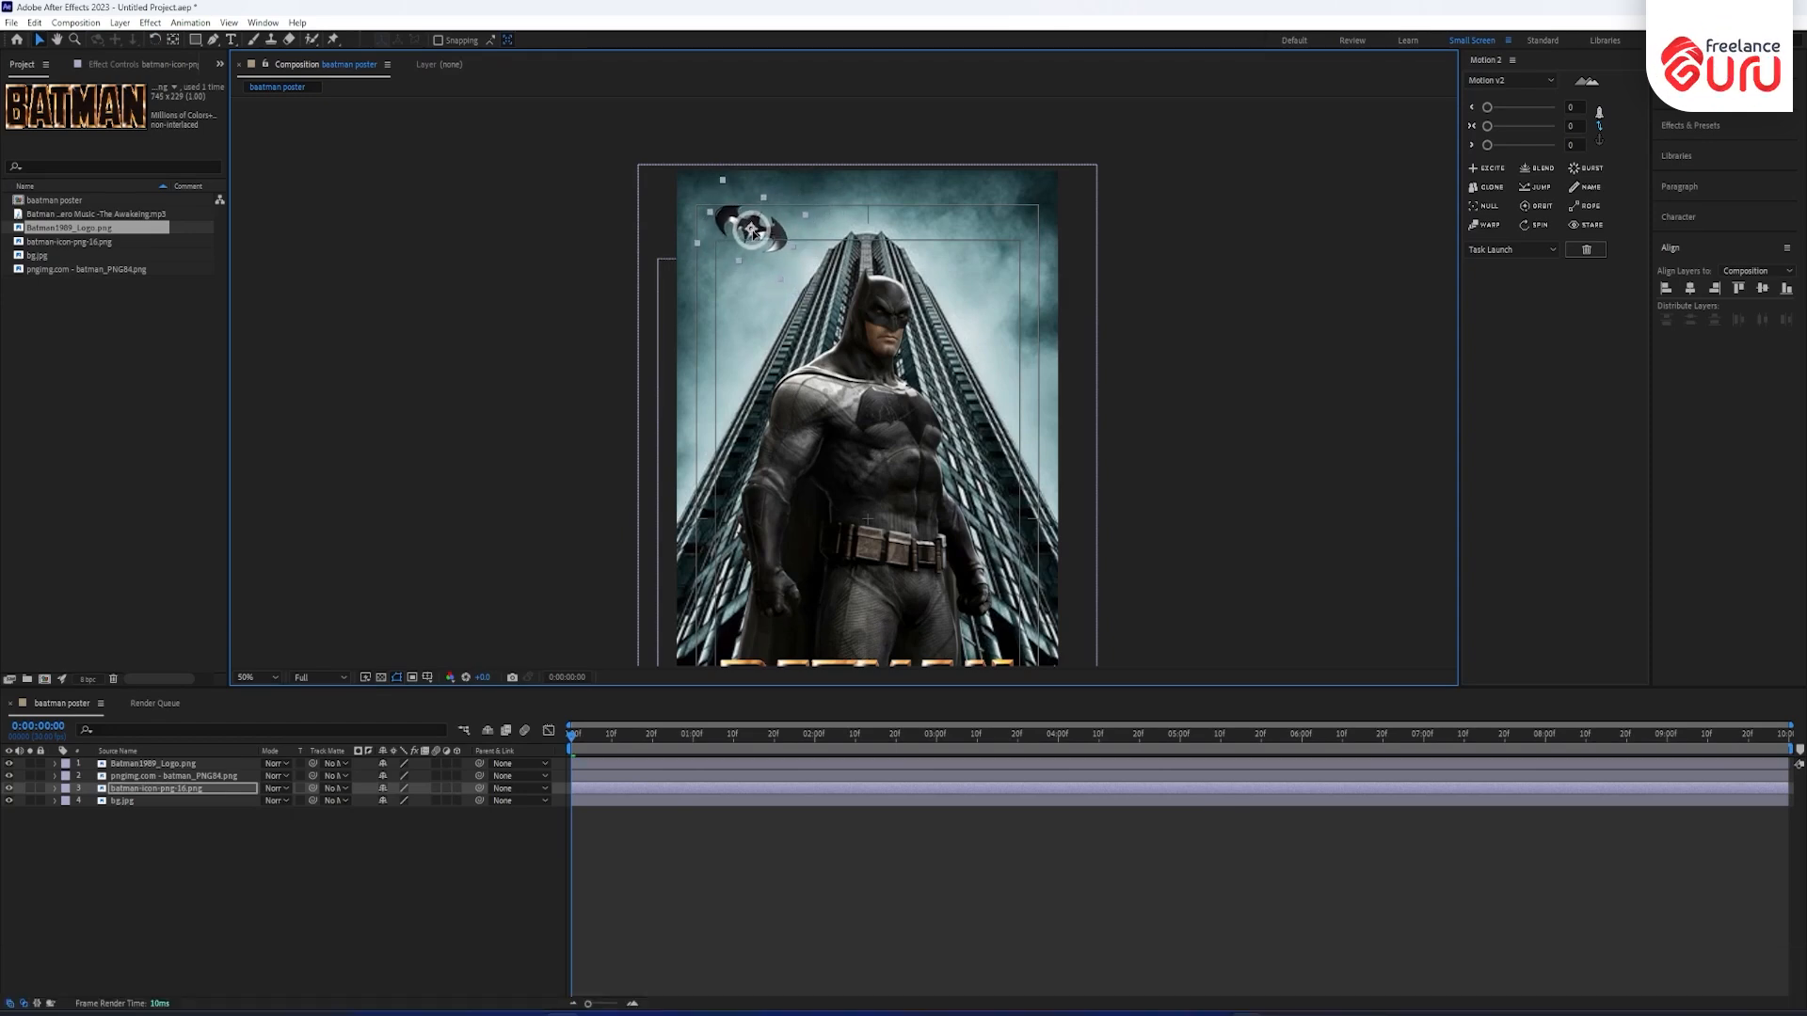
Keyframe bg.jpg's scale at 0:00:00:00 and enlarge the background slightly at 0:00:09:29 for a slow zoom-in.
left_click(1210, 258)
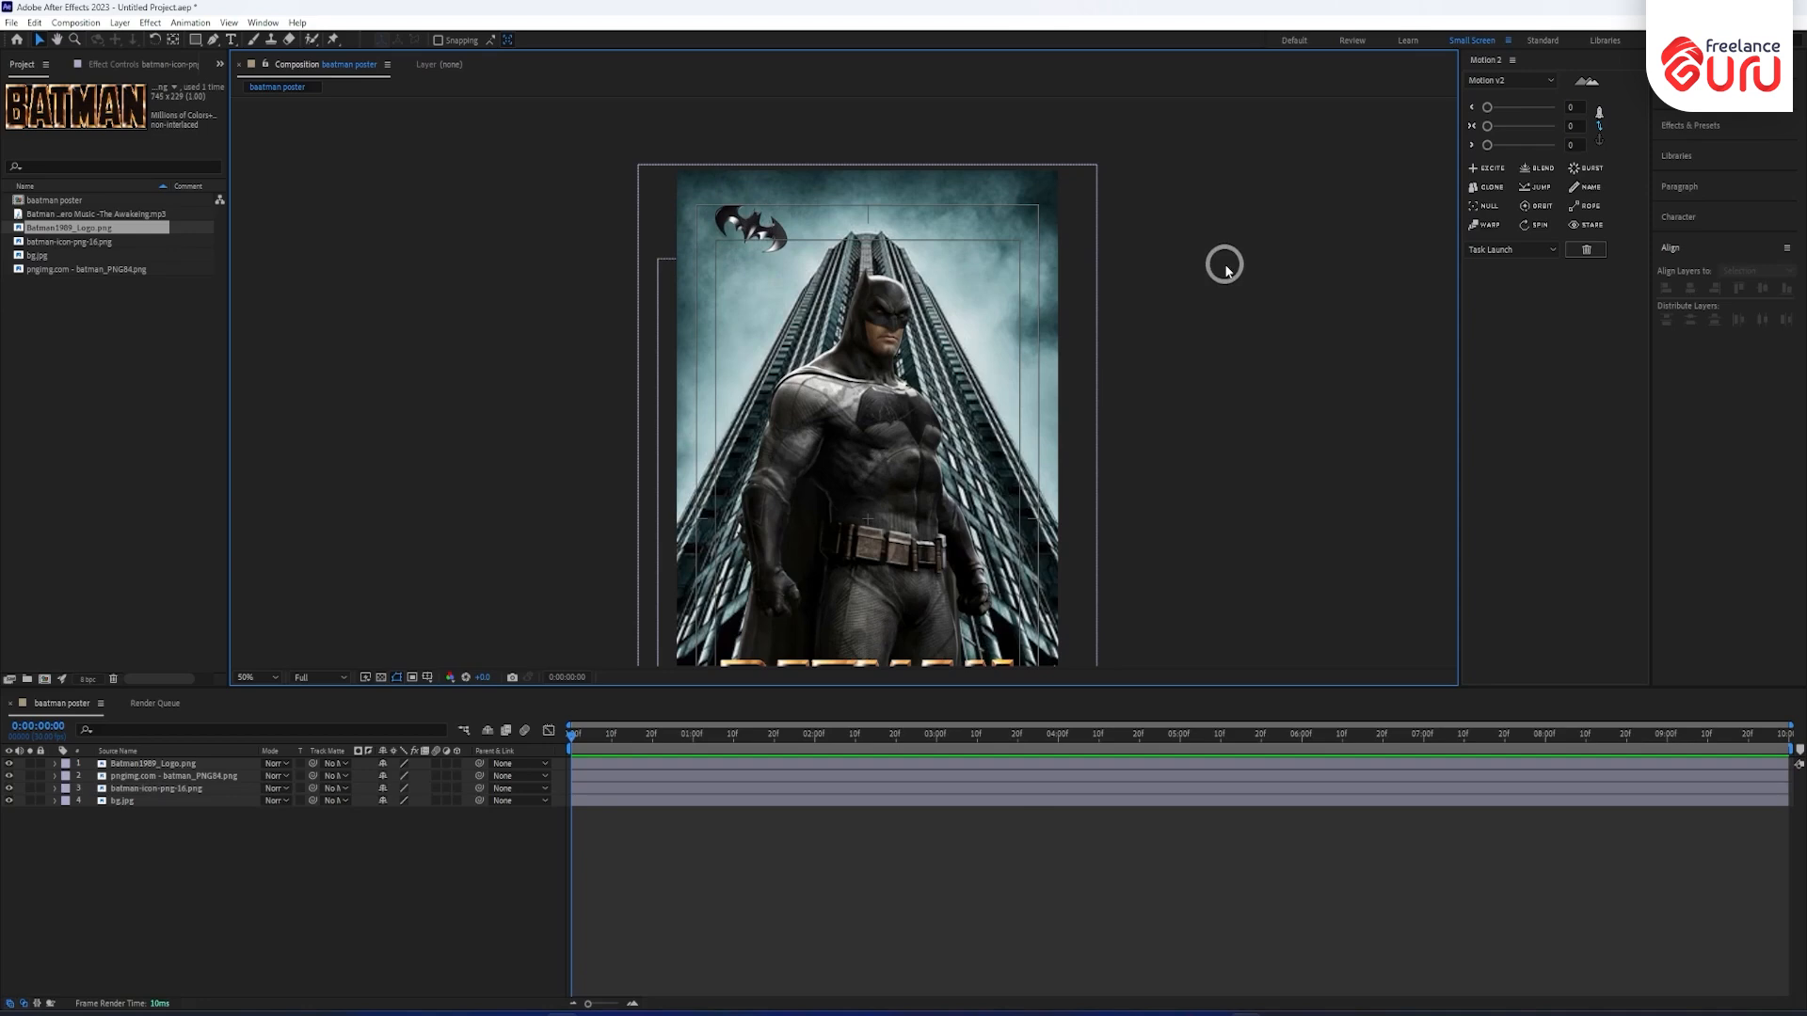
key("comma")
key("comma")
key("period")
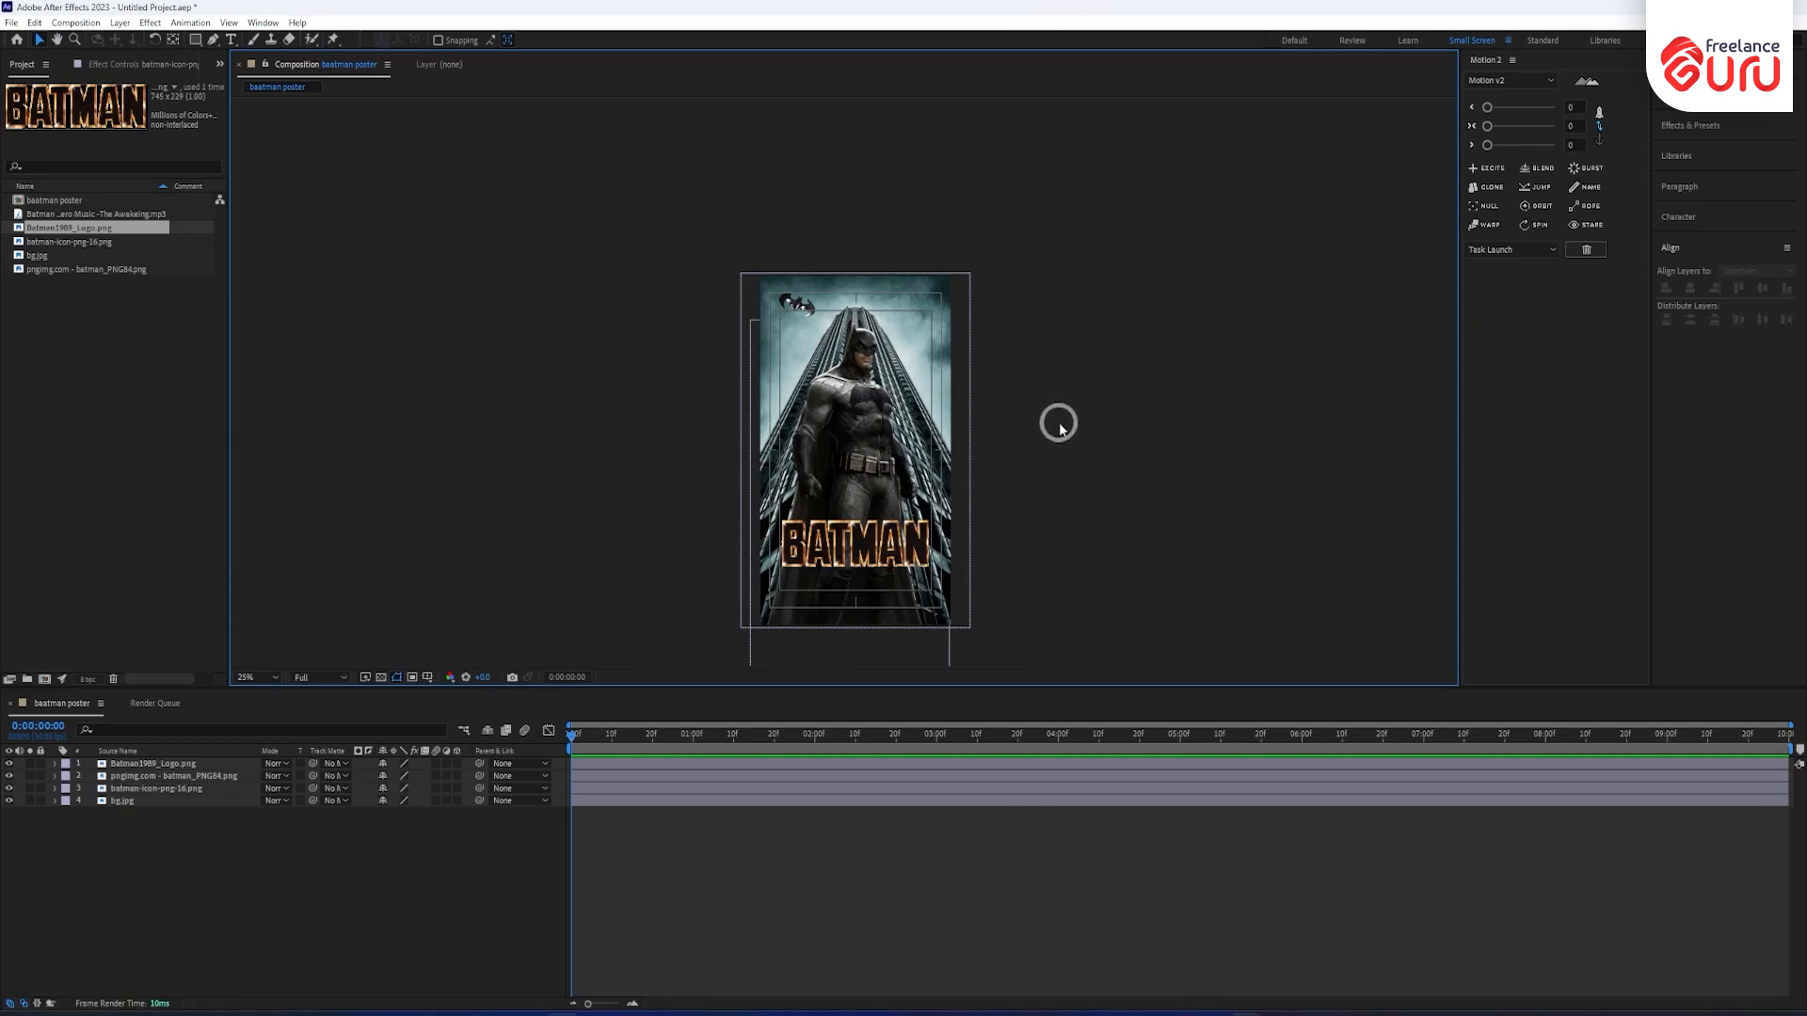
left_click(132, 801)
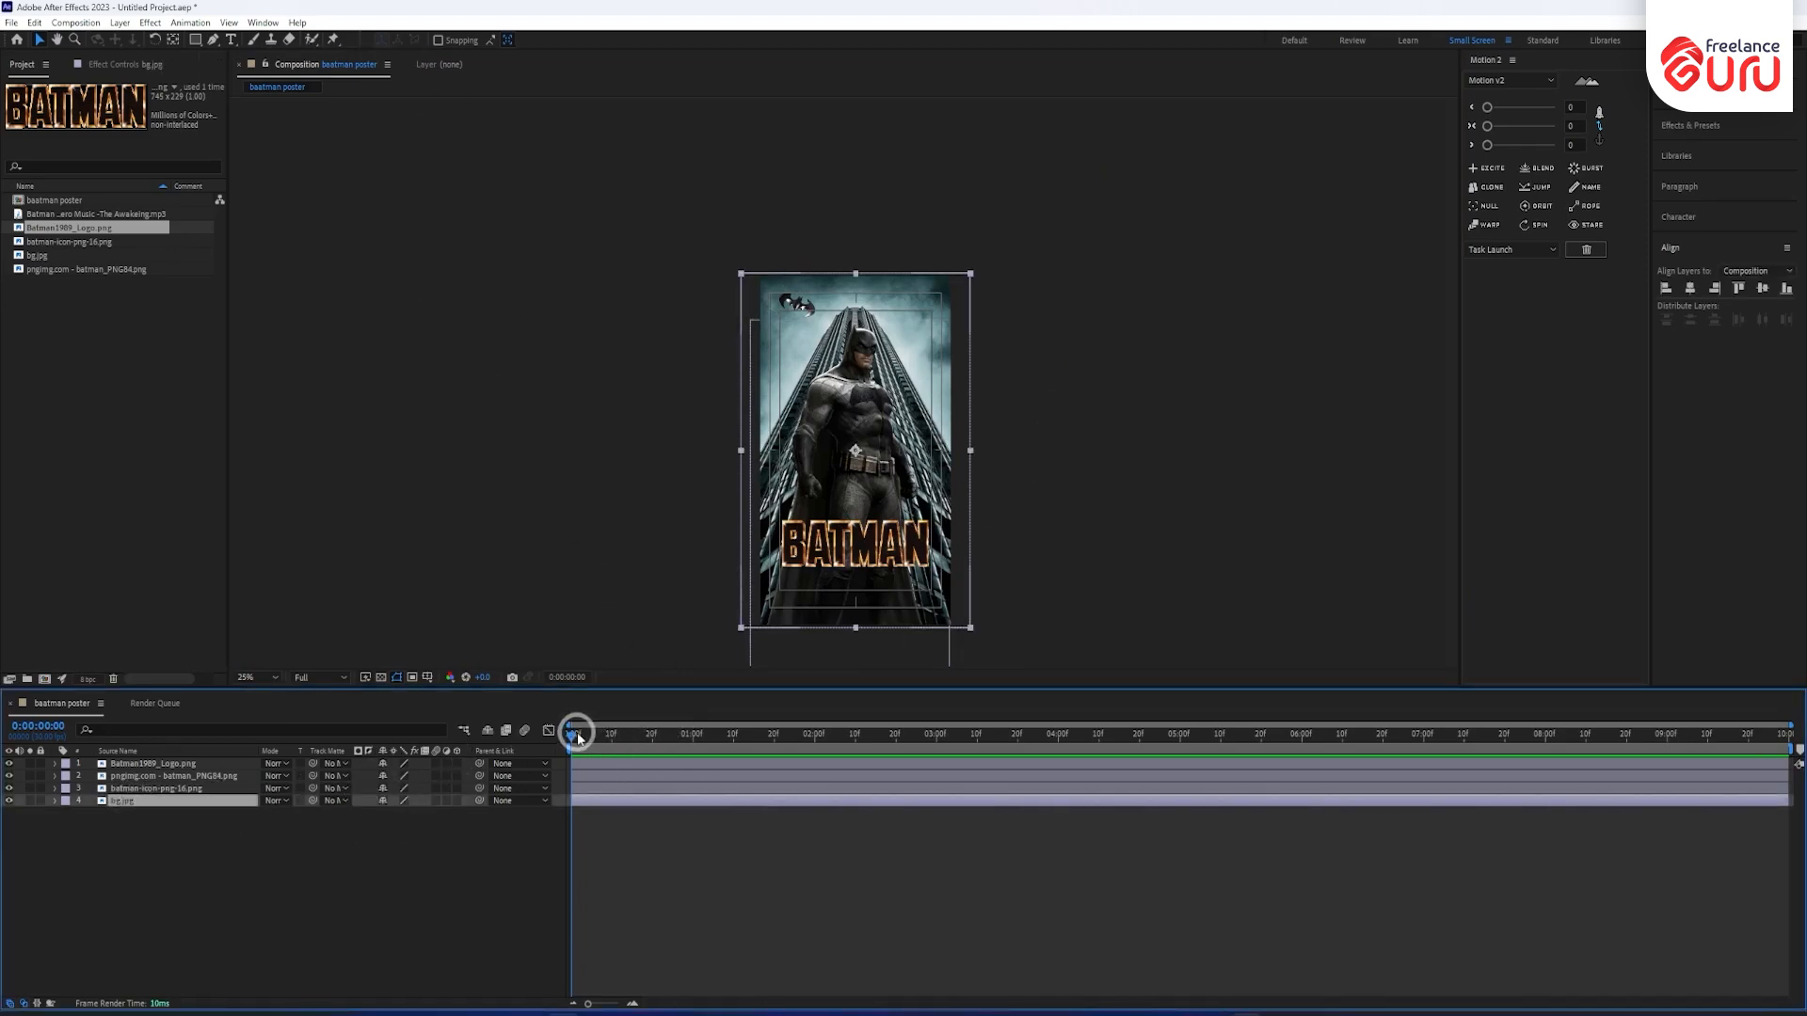
key("s")
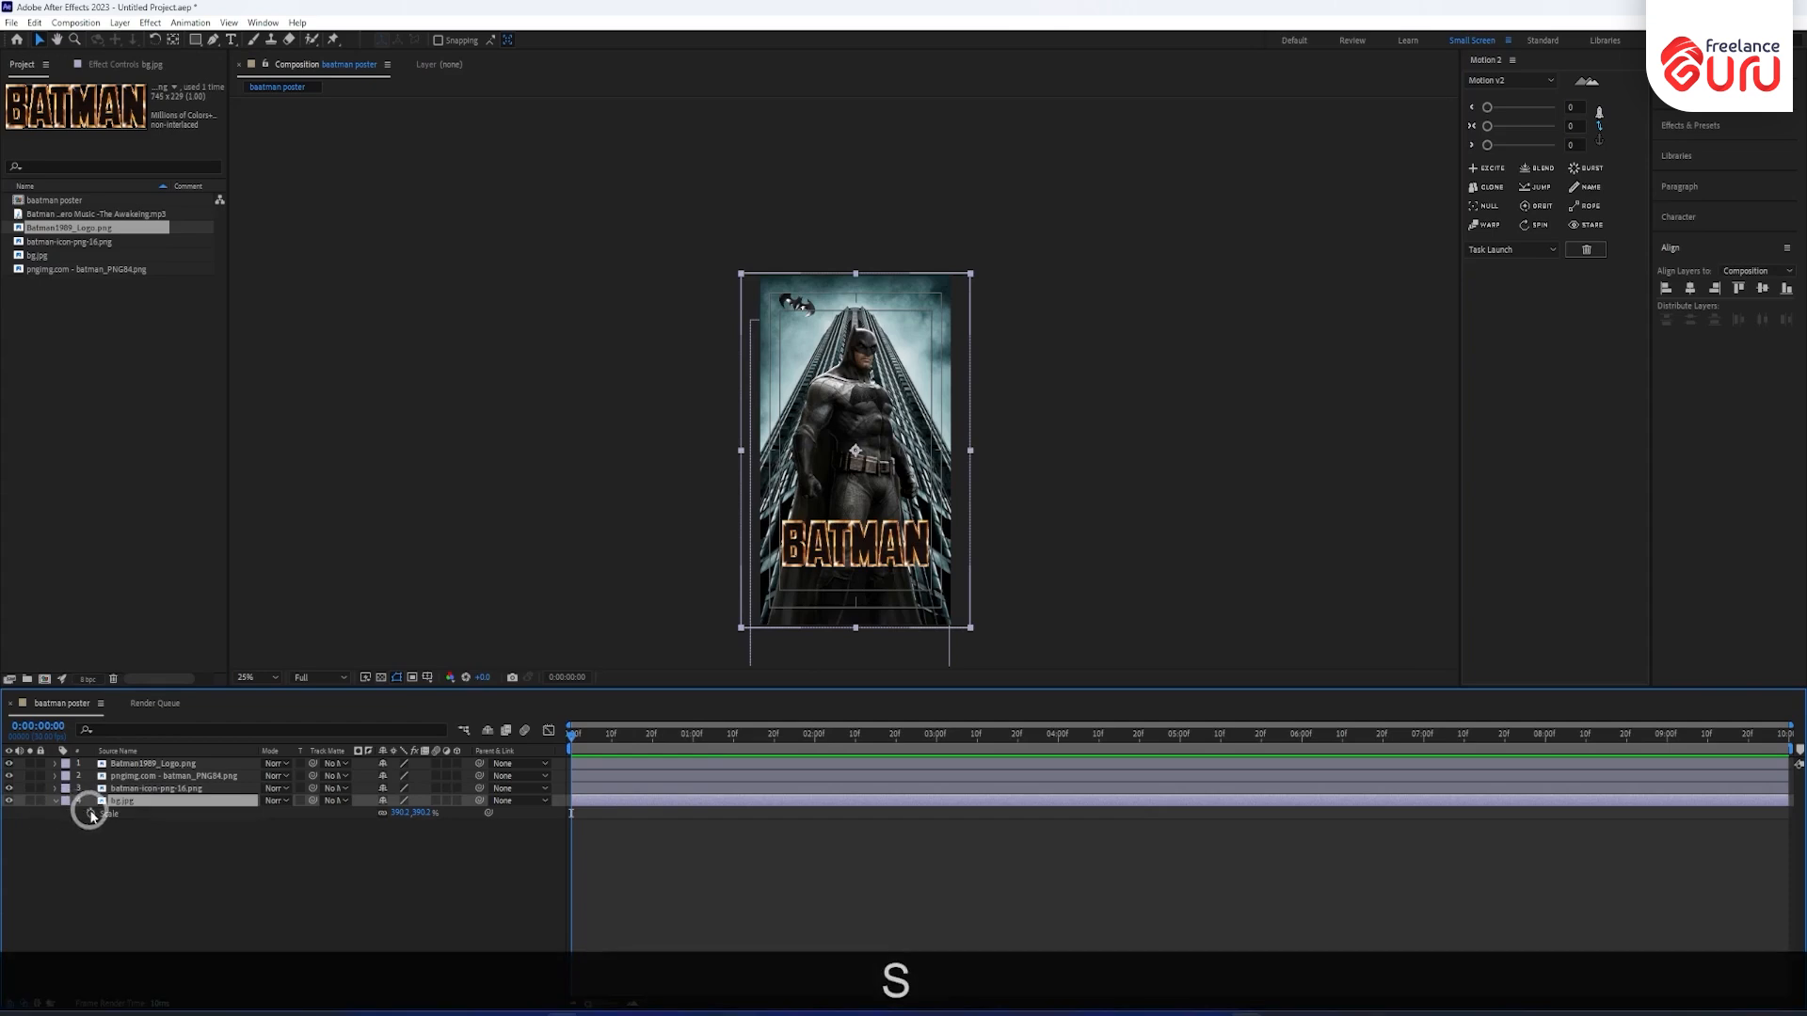
left_click_drag(576, 742, 1786, 734)
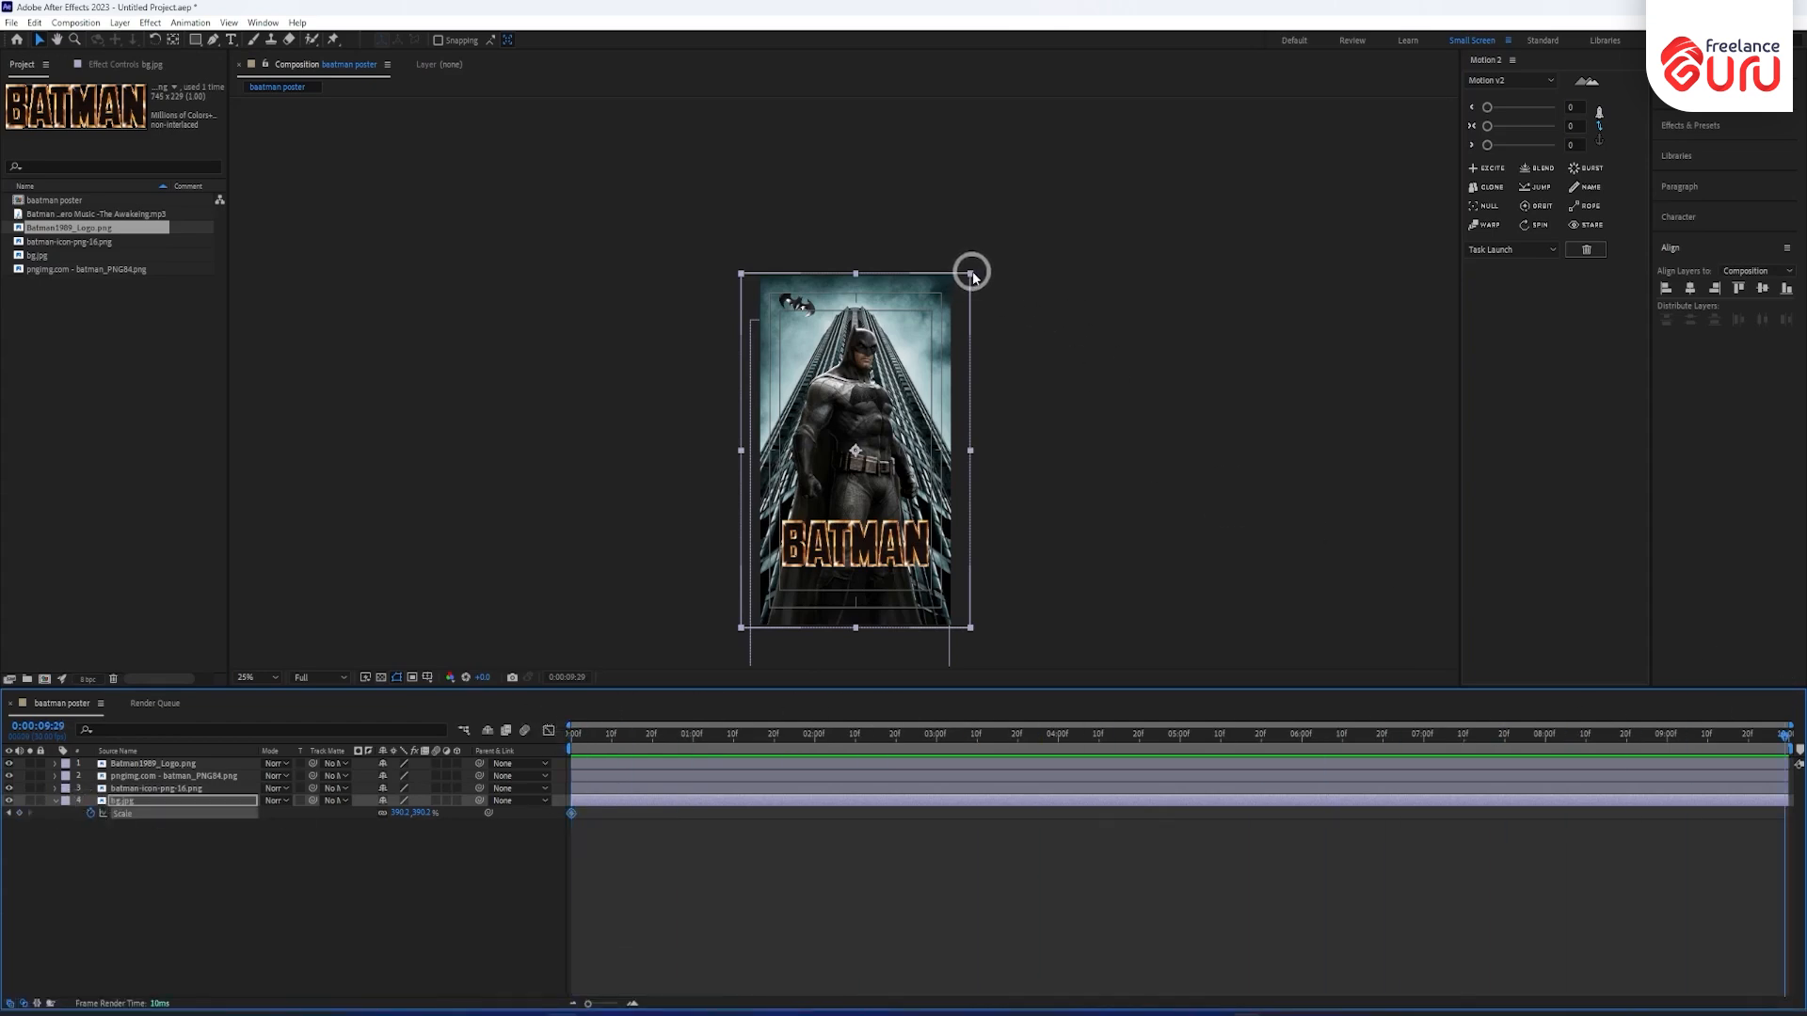
left_click_drag(970, 273, 990, 254)
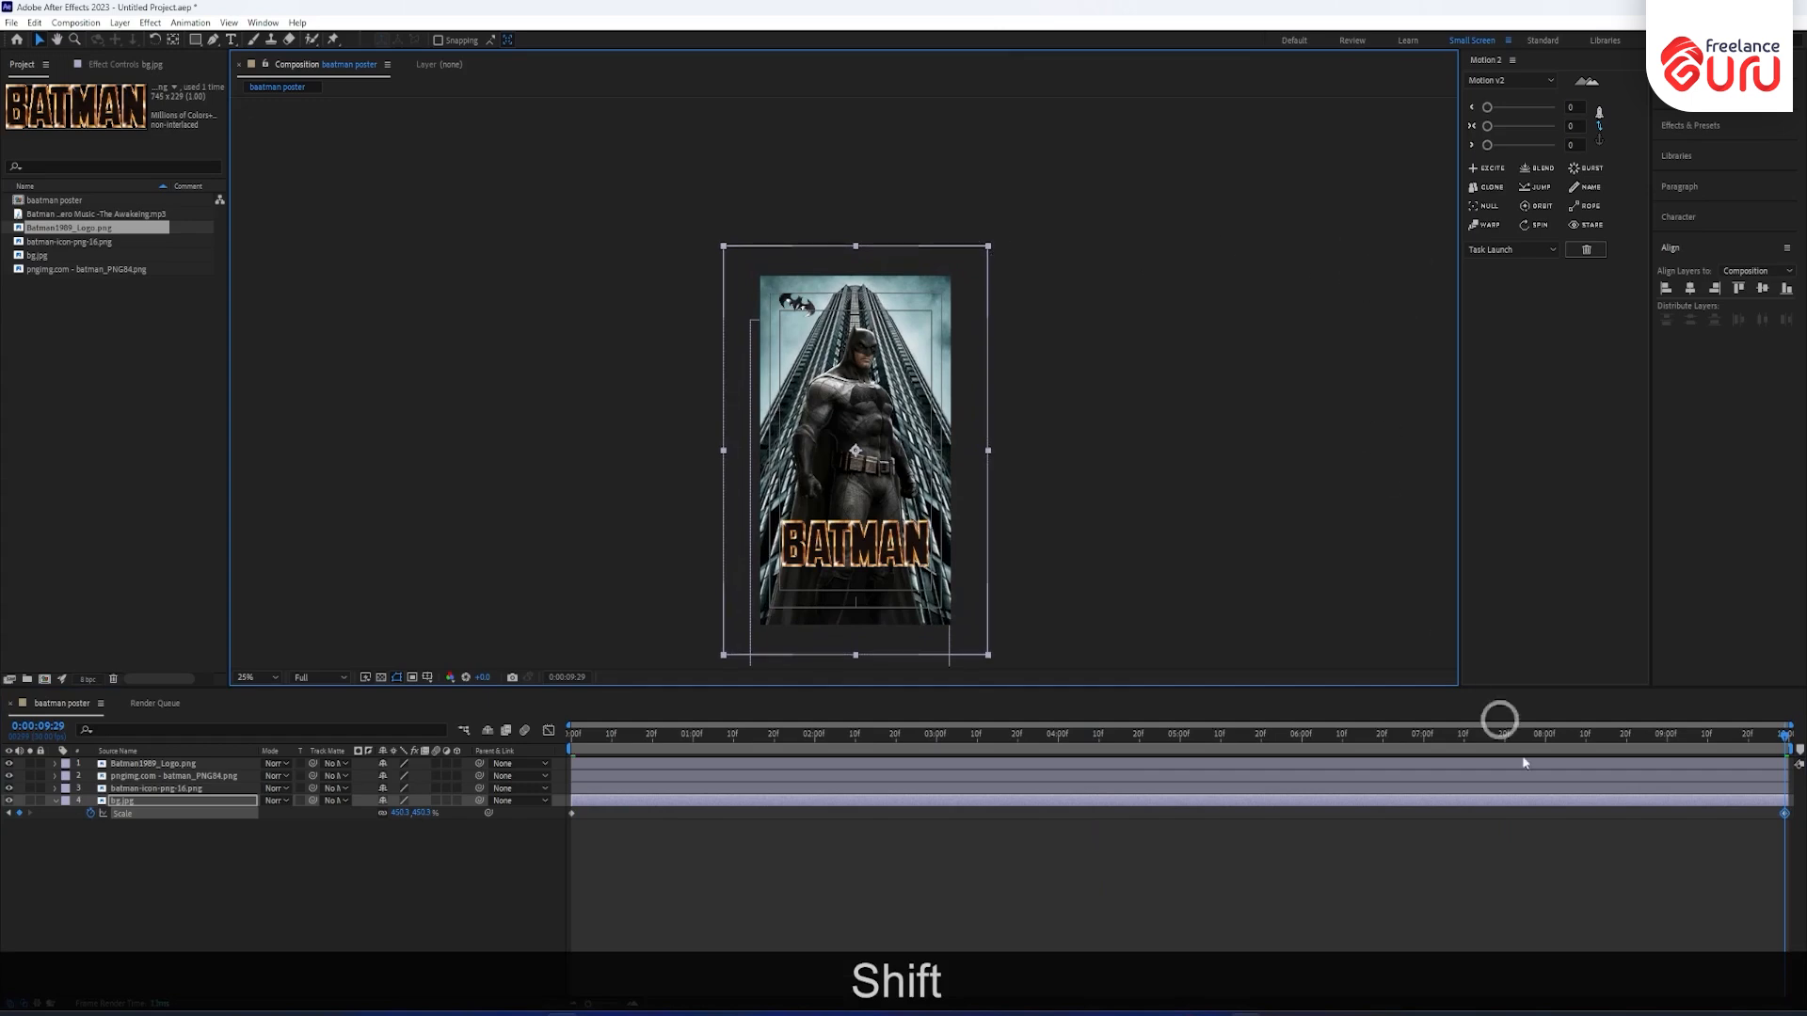
Apply Easy Ease to both background scale keyframes and preview the zoom from the start.
left_click(1185, 883)
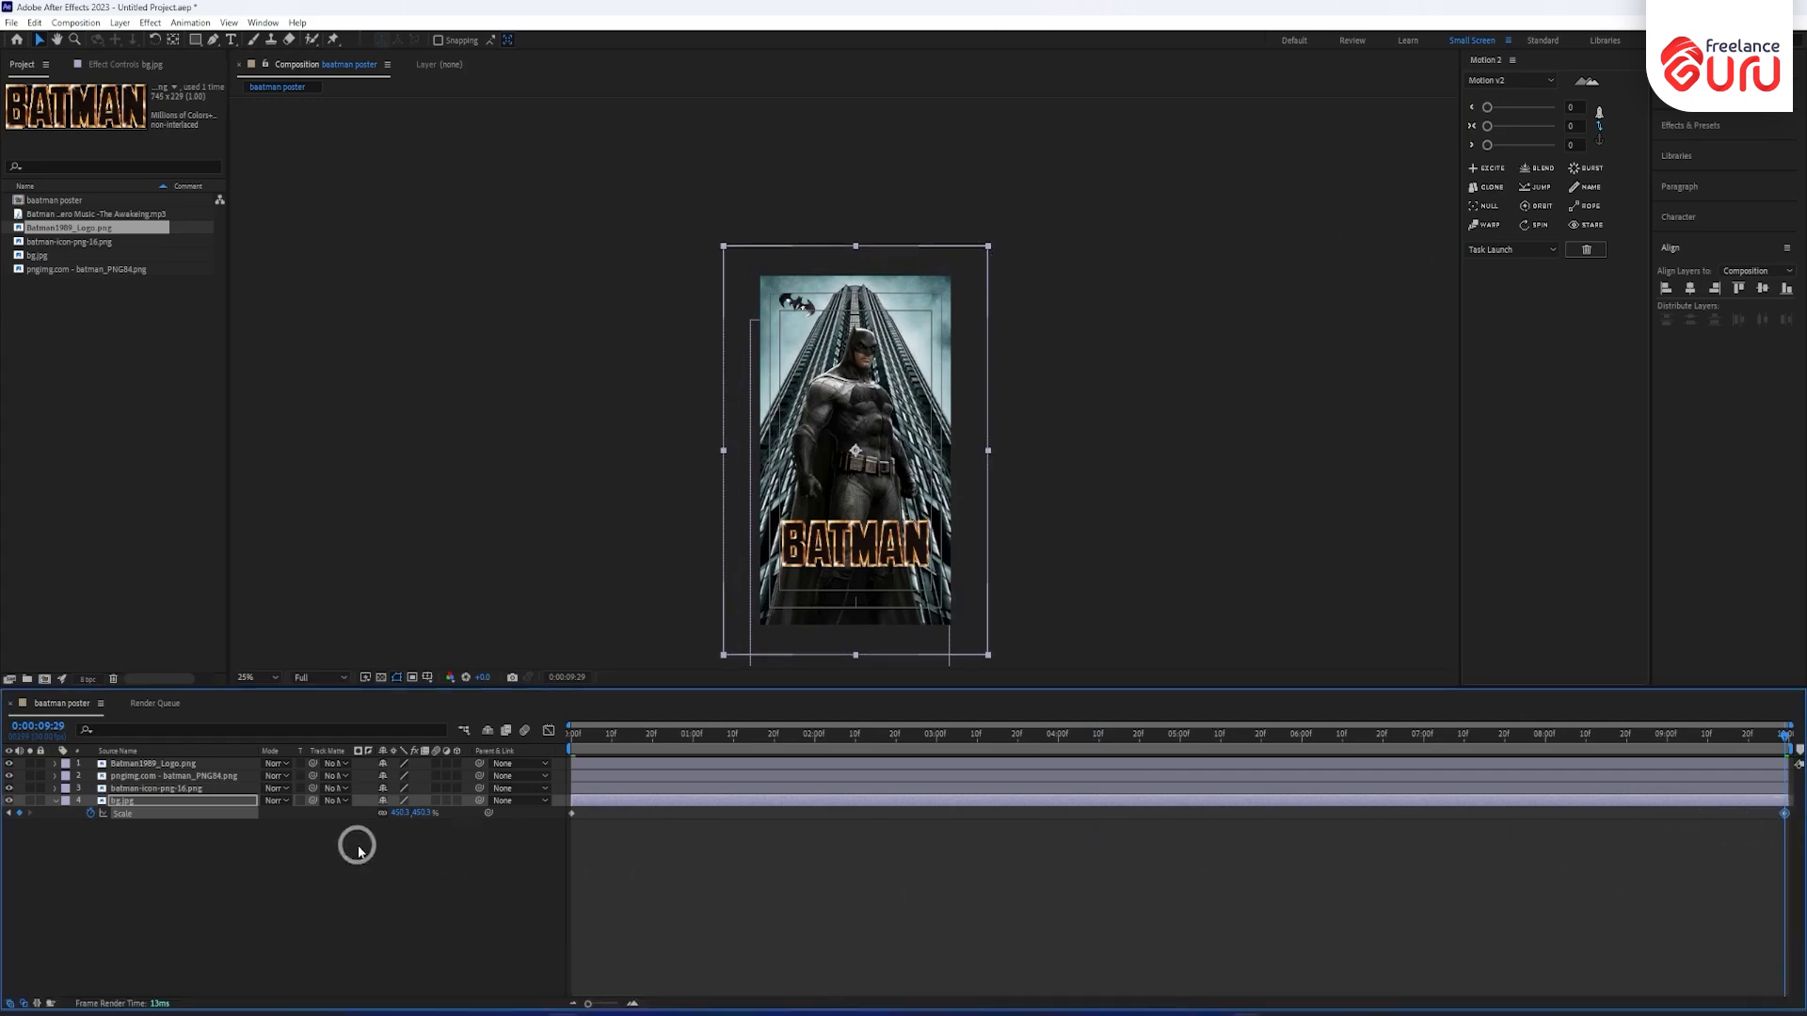
left_click(571, 814, "shift")
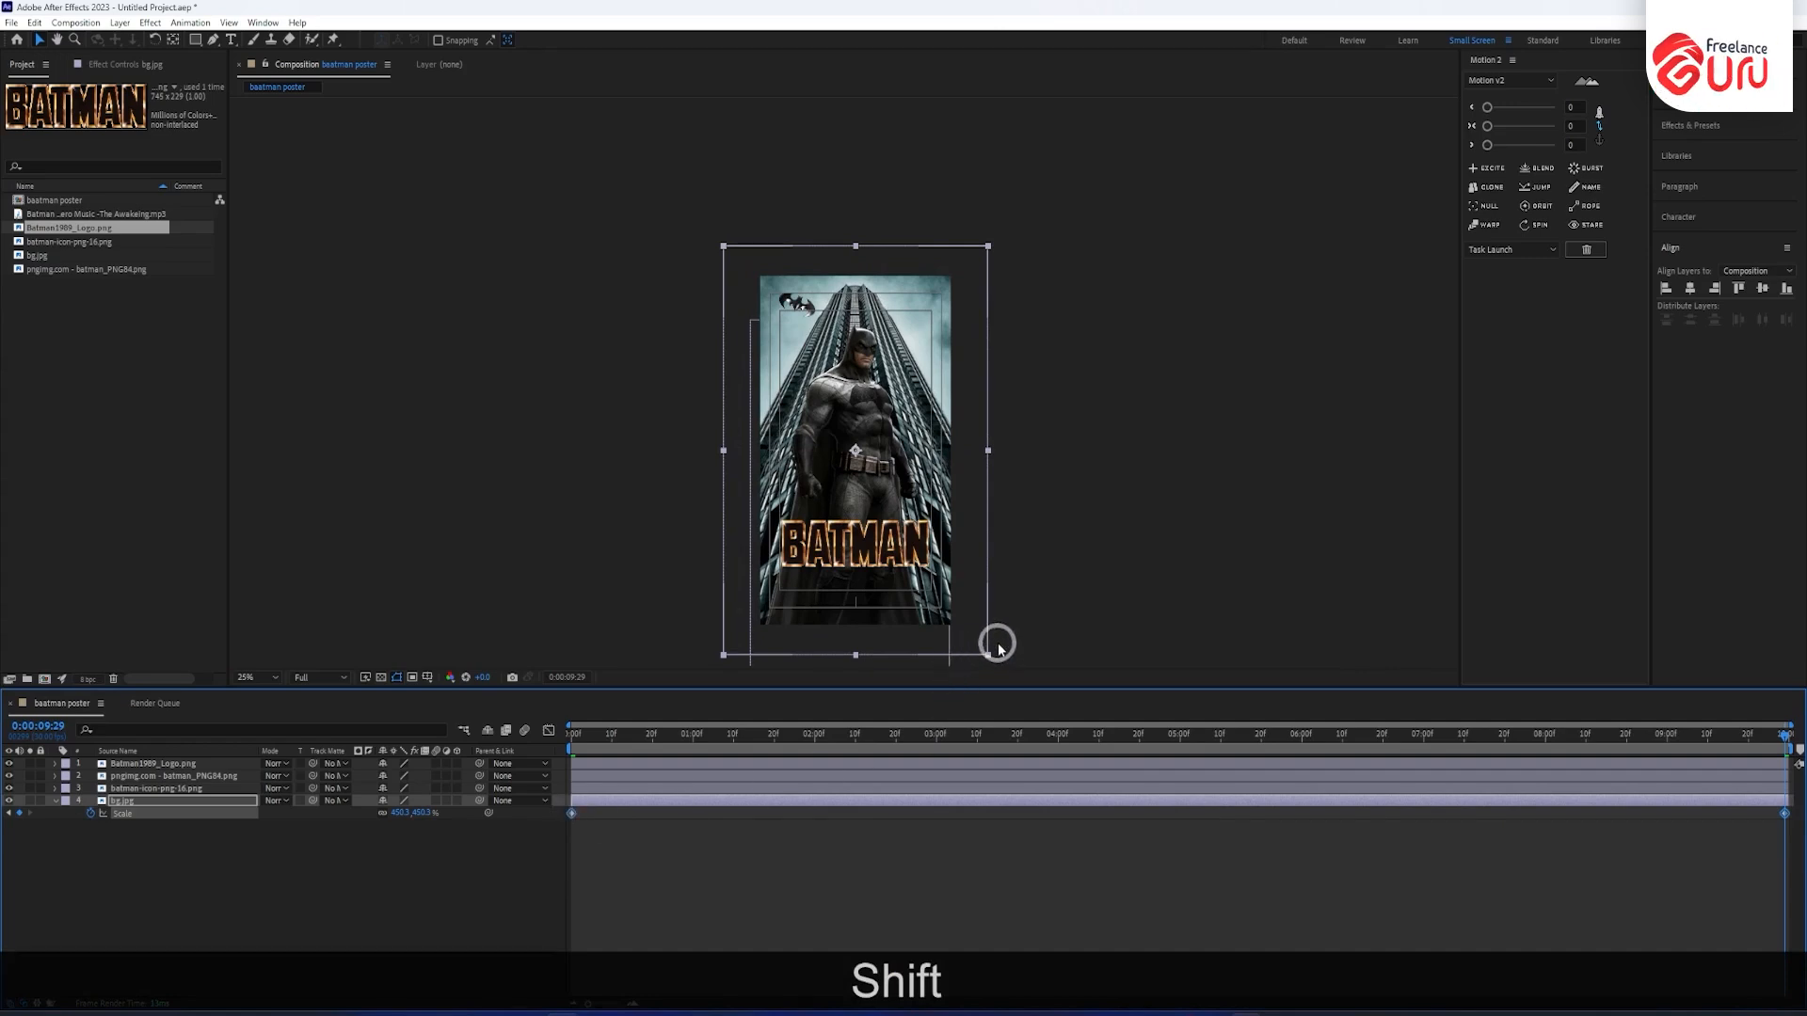
key("F9")
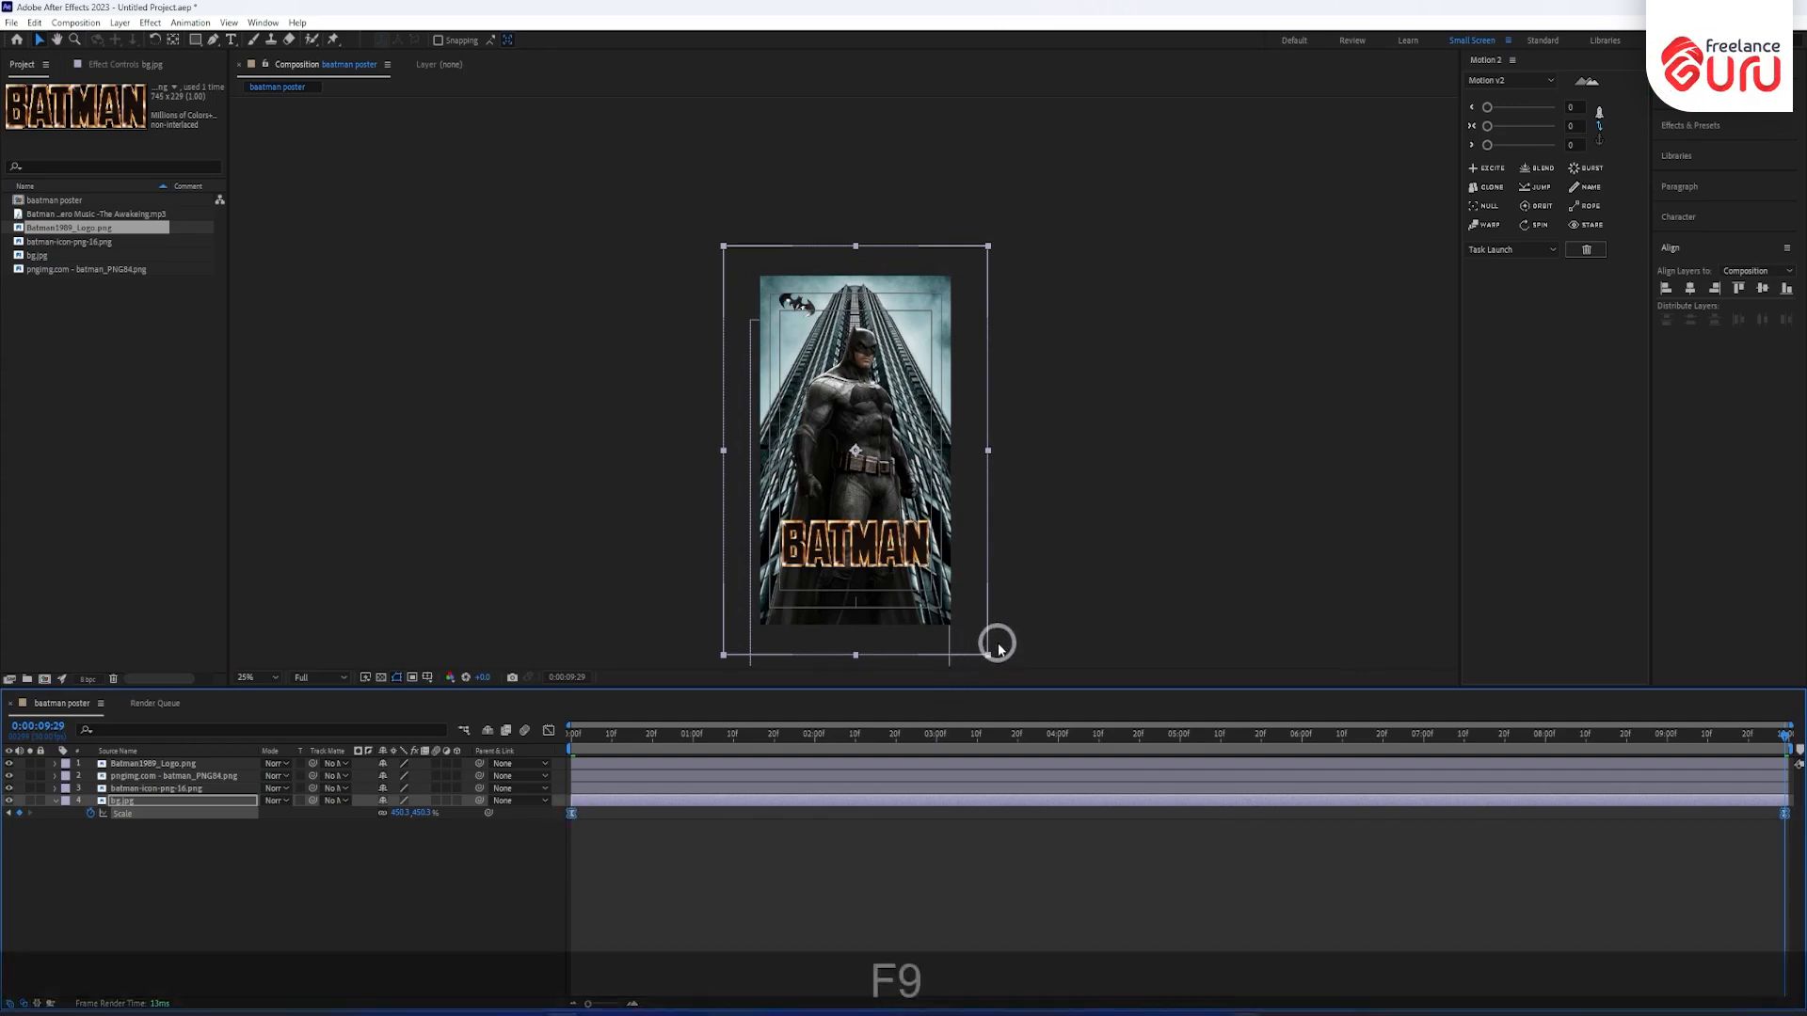
left_click(578, 742)
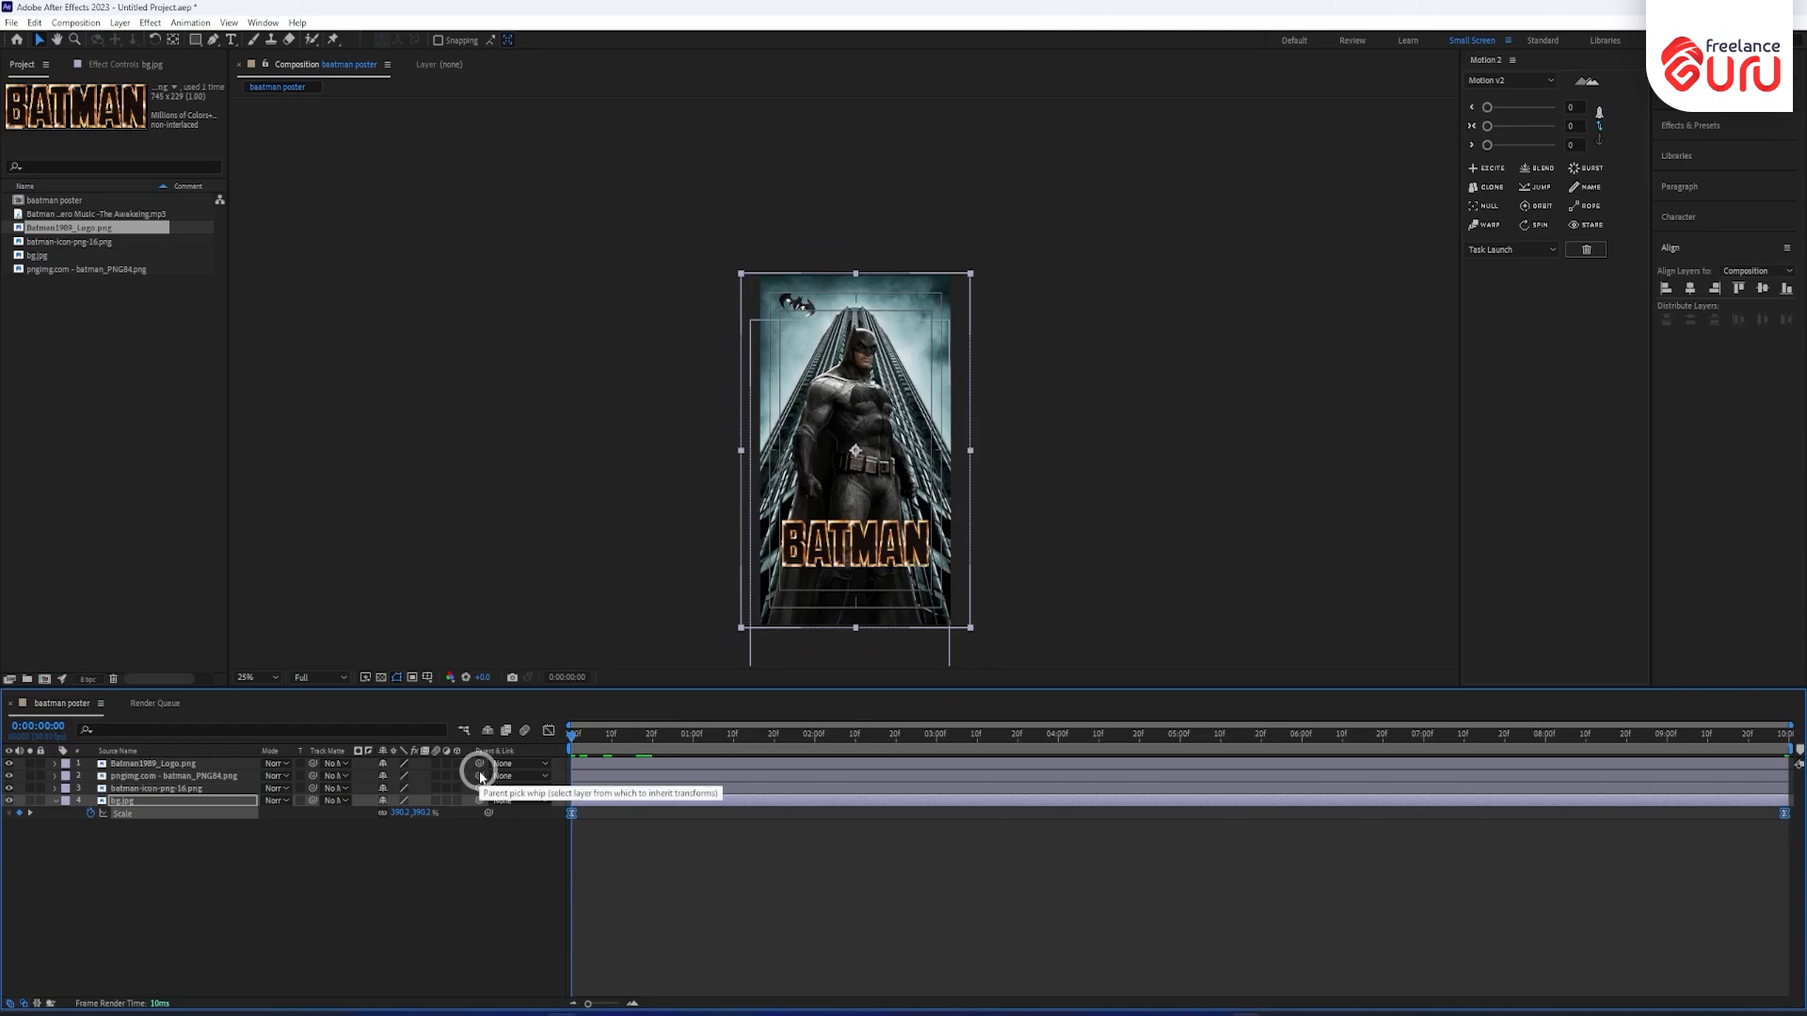
key("KP_0")
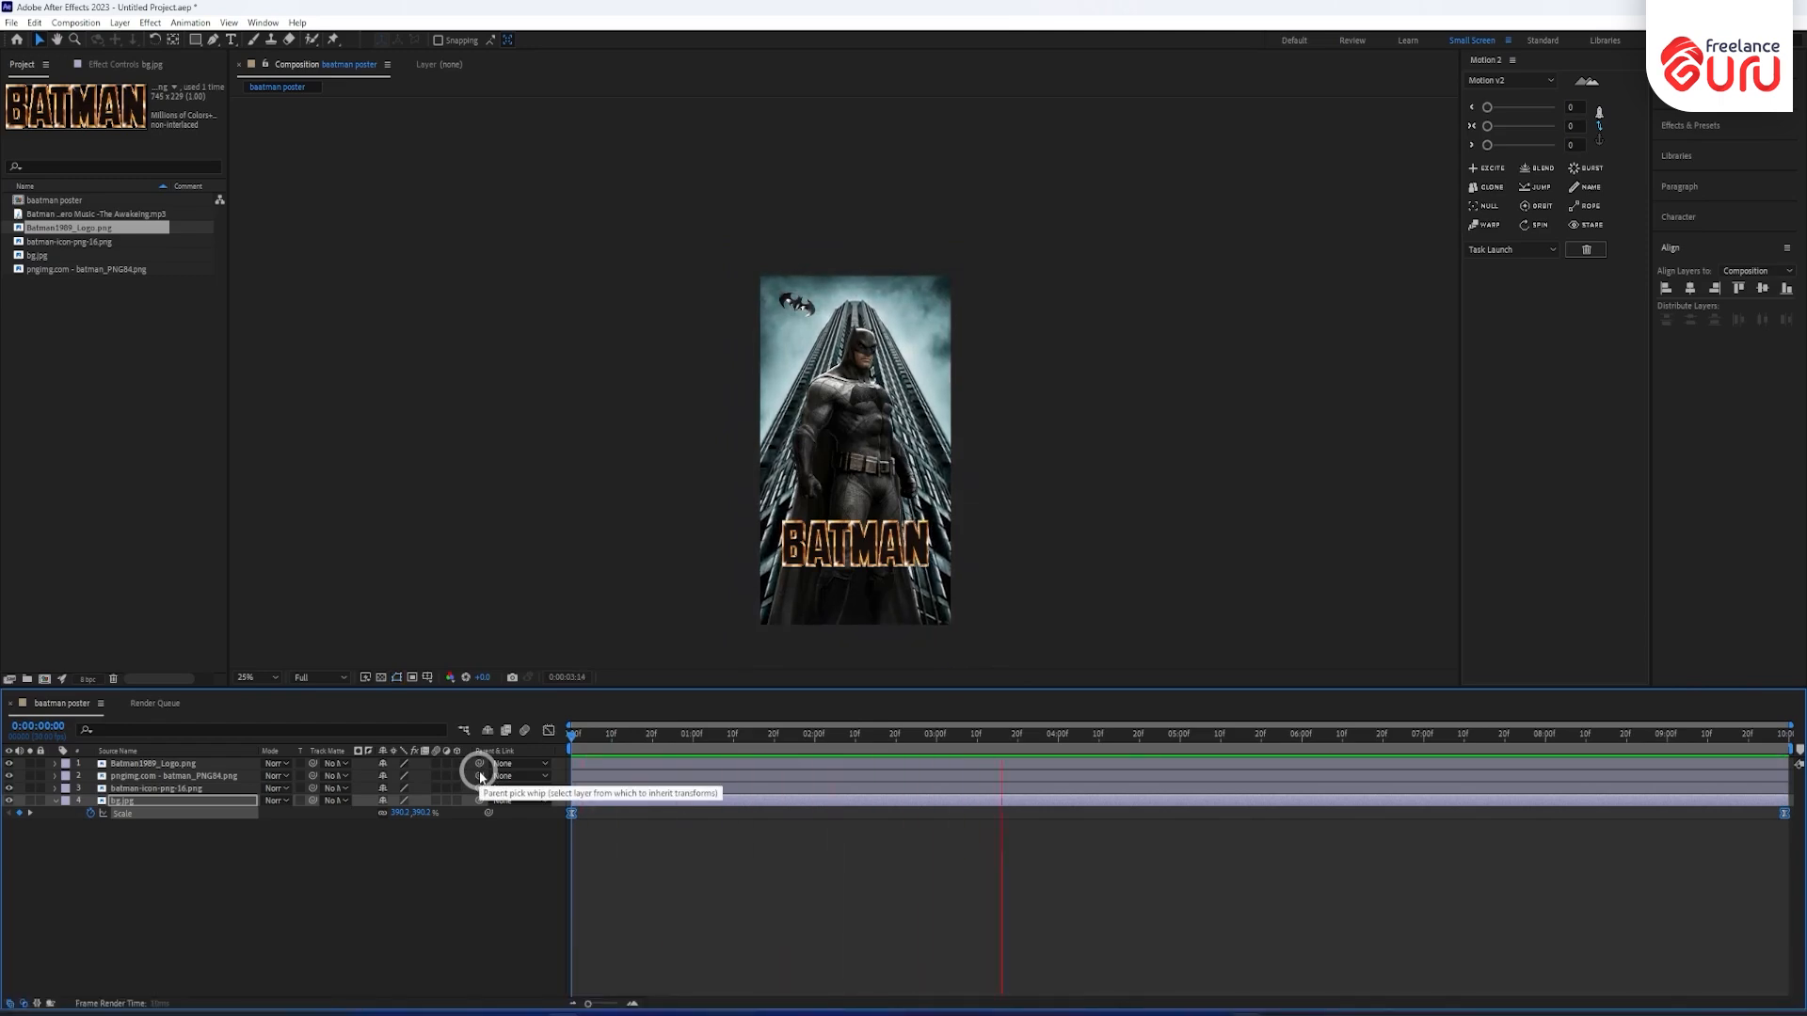
key("space")
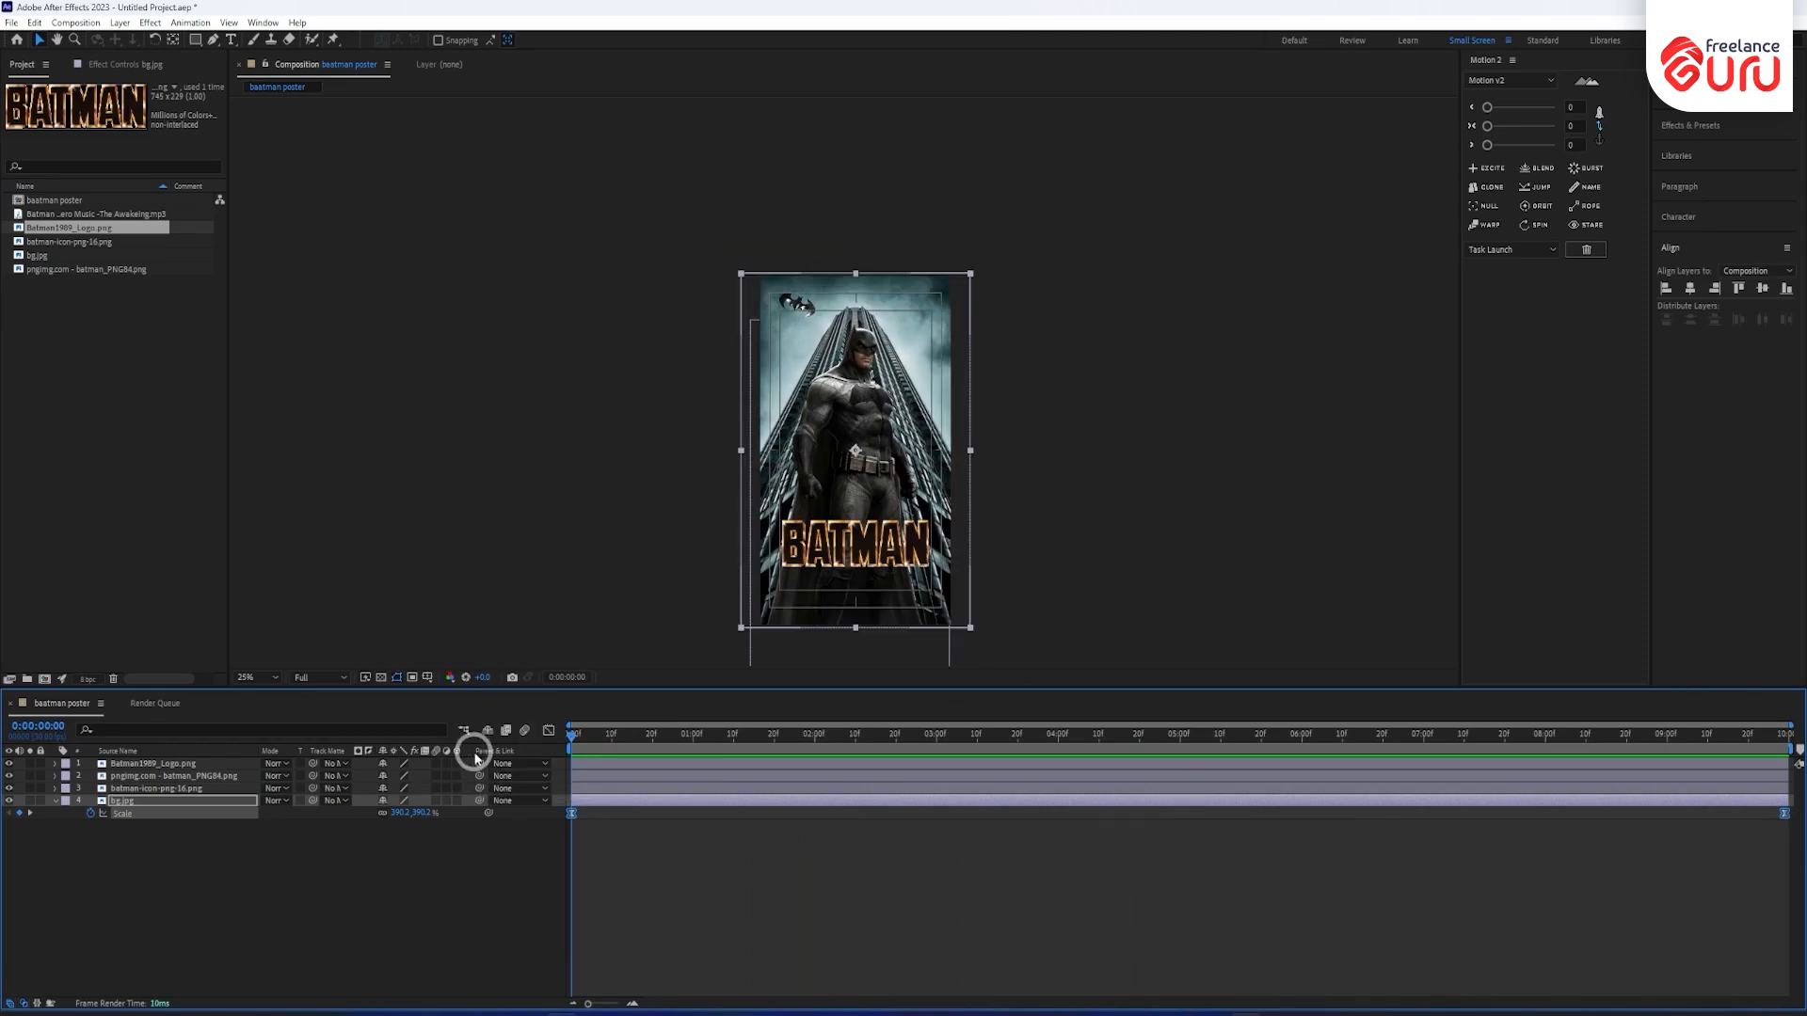
Add a scale keyframe to the bat icon layer at 0:00:02:00.
left_click(138, 791)
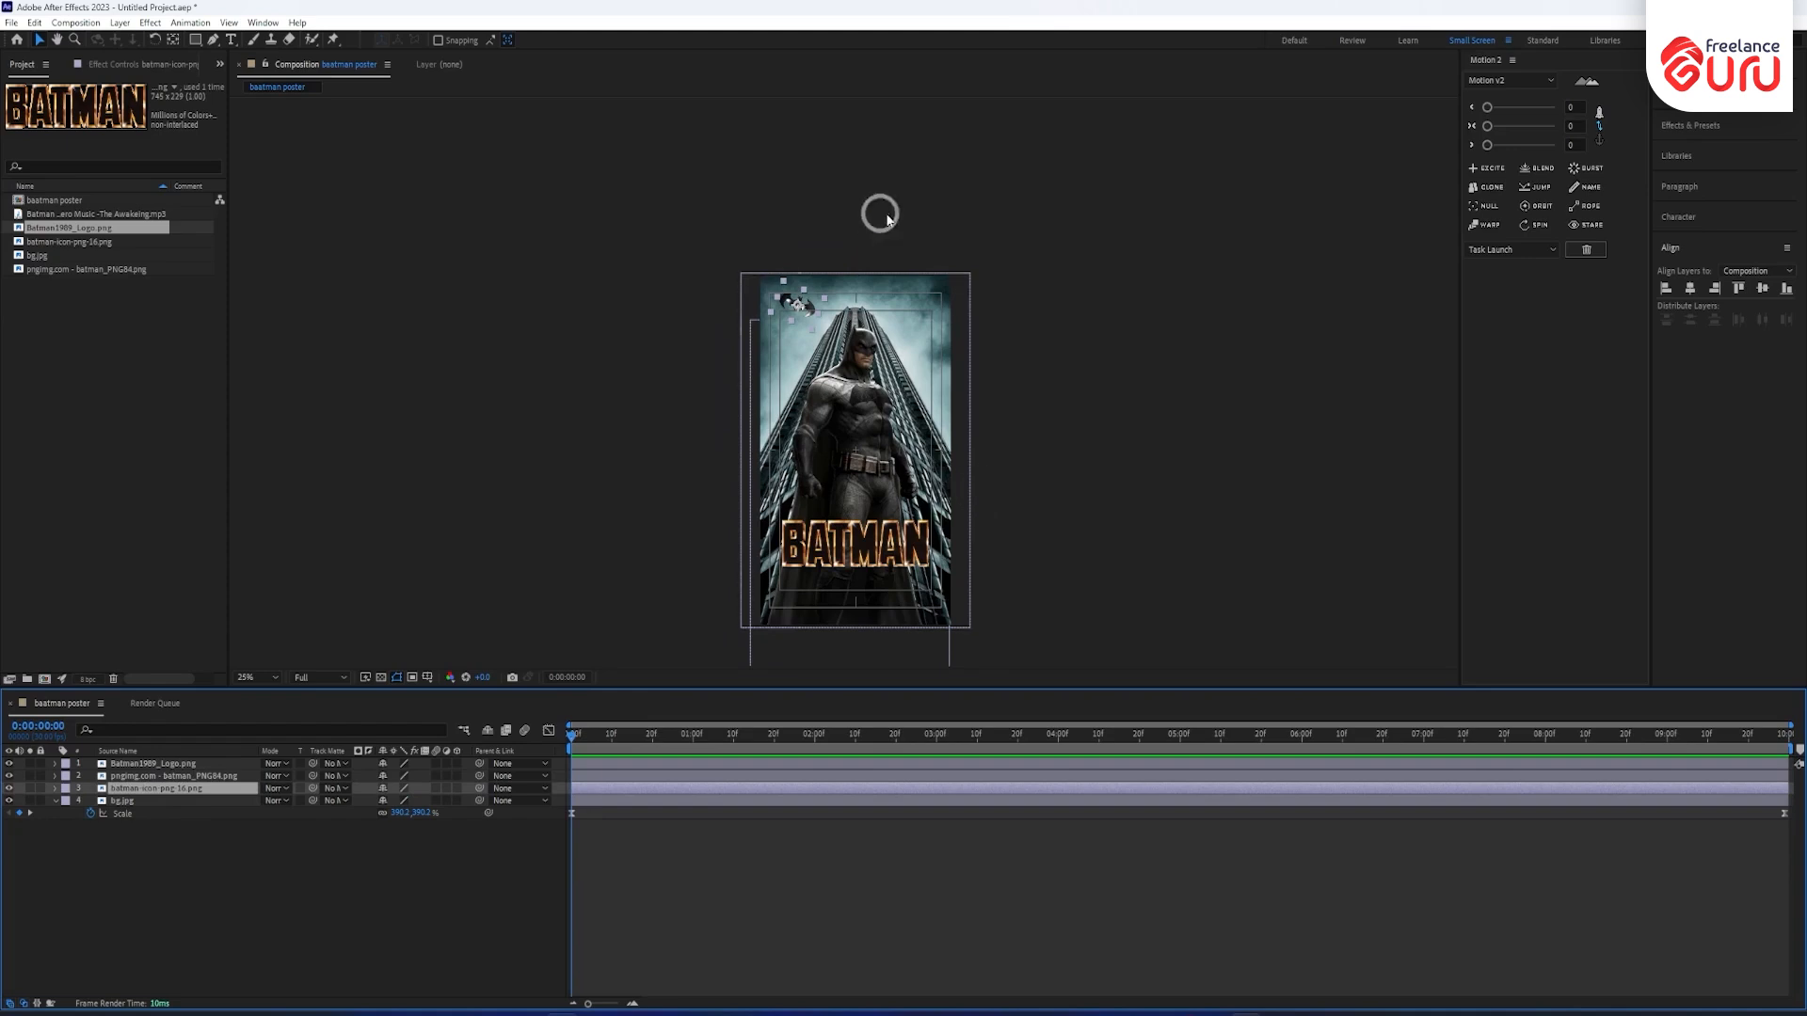
left_click_drag(575, 746, 815, 830)
key("shift")
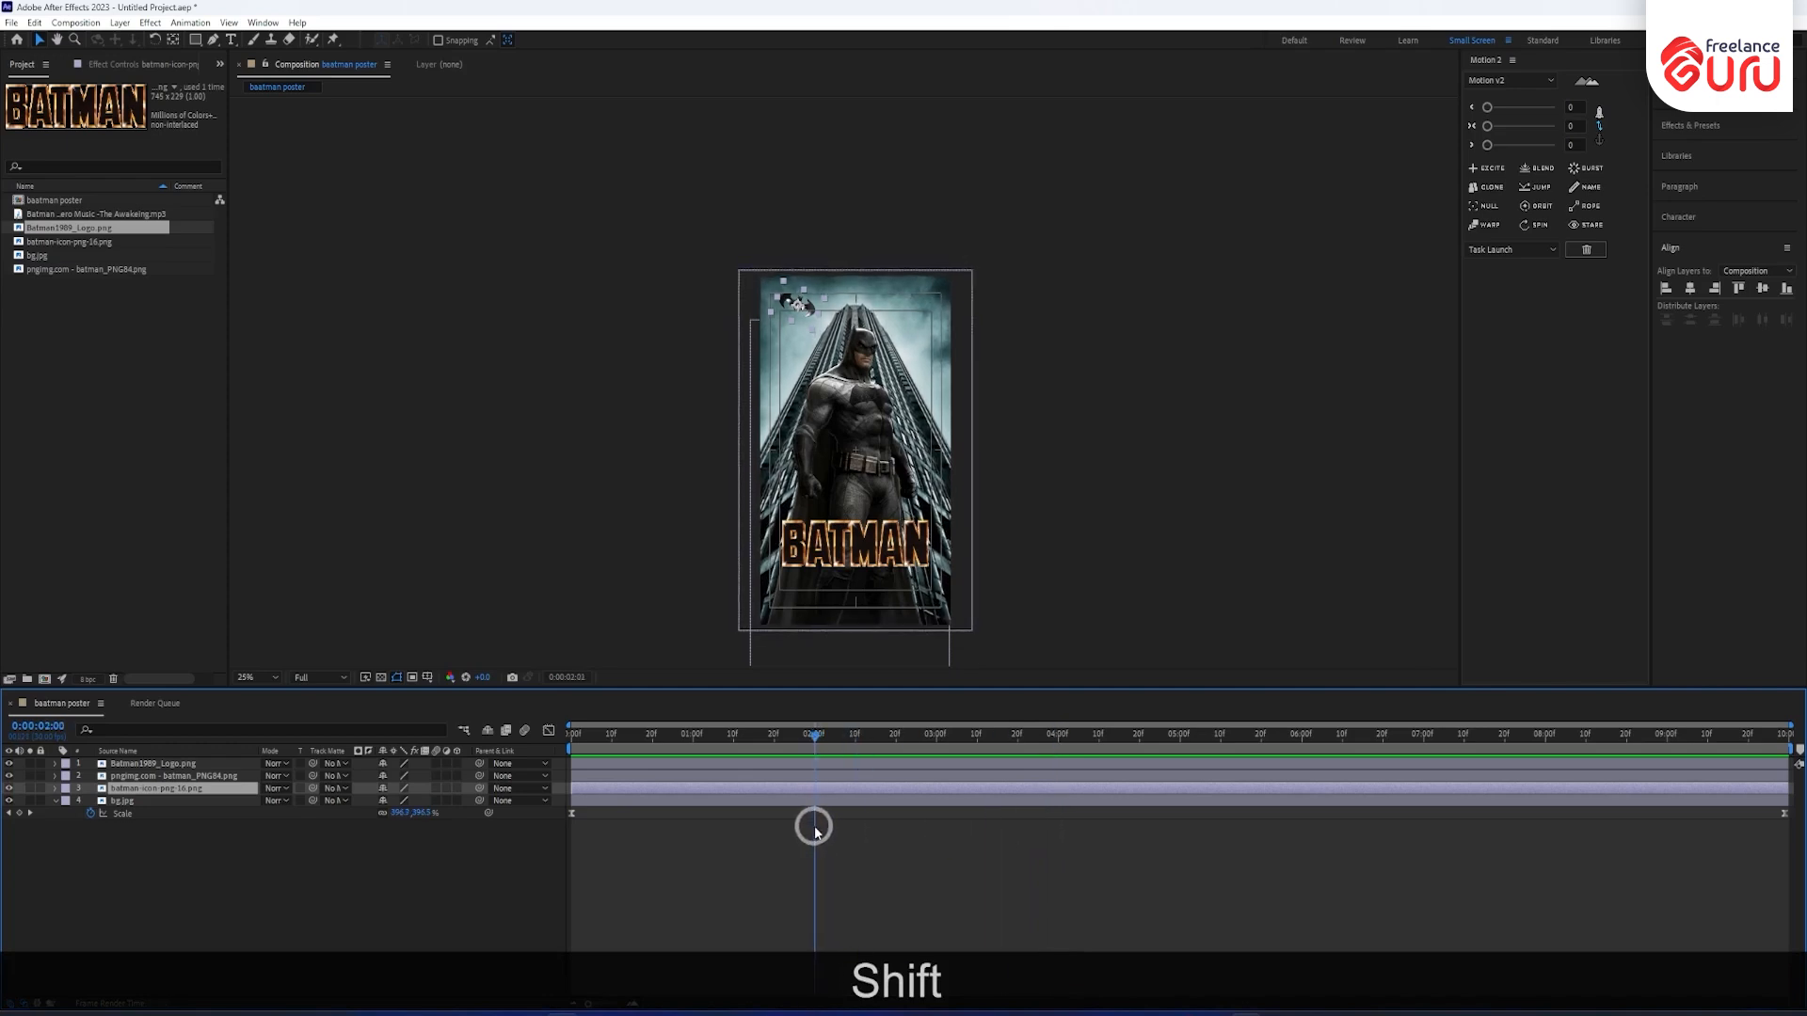
key("shift+s")
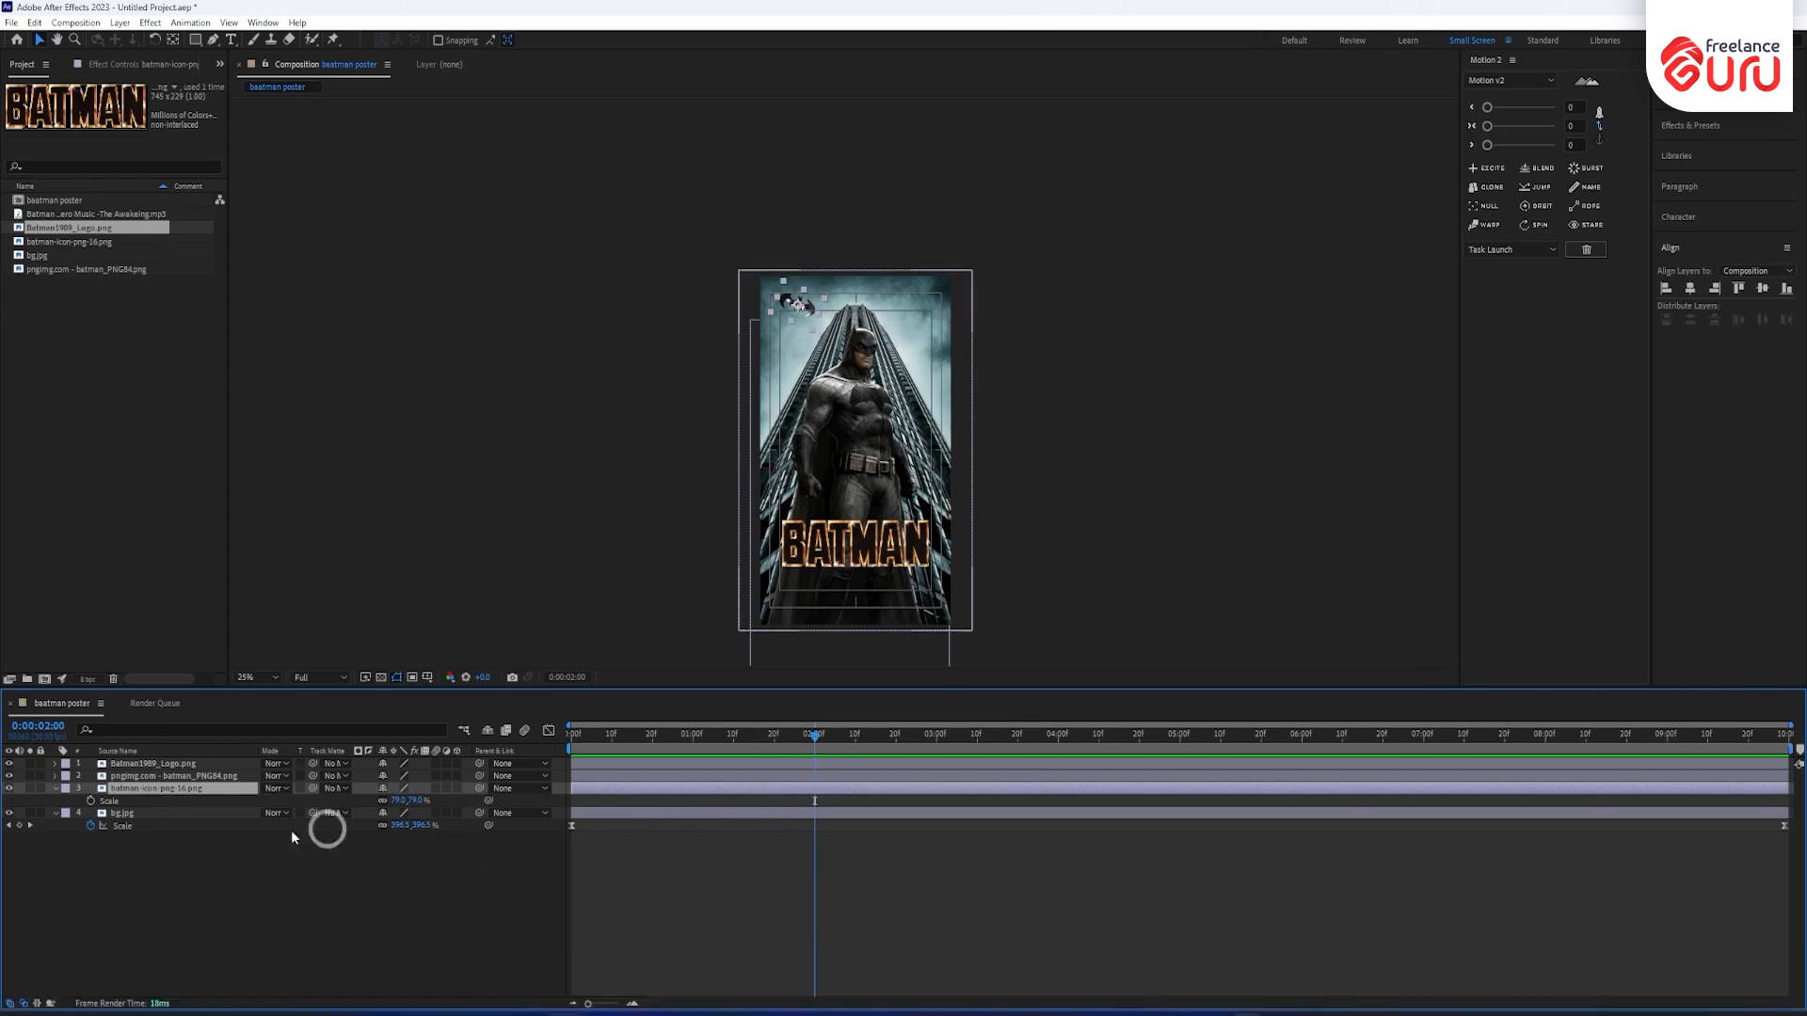
left_click(90, 801)
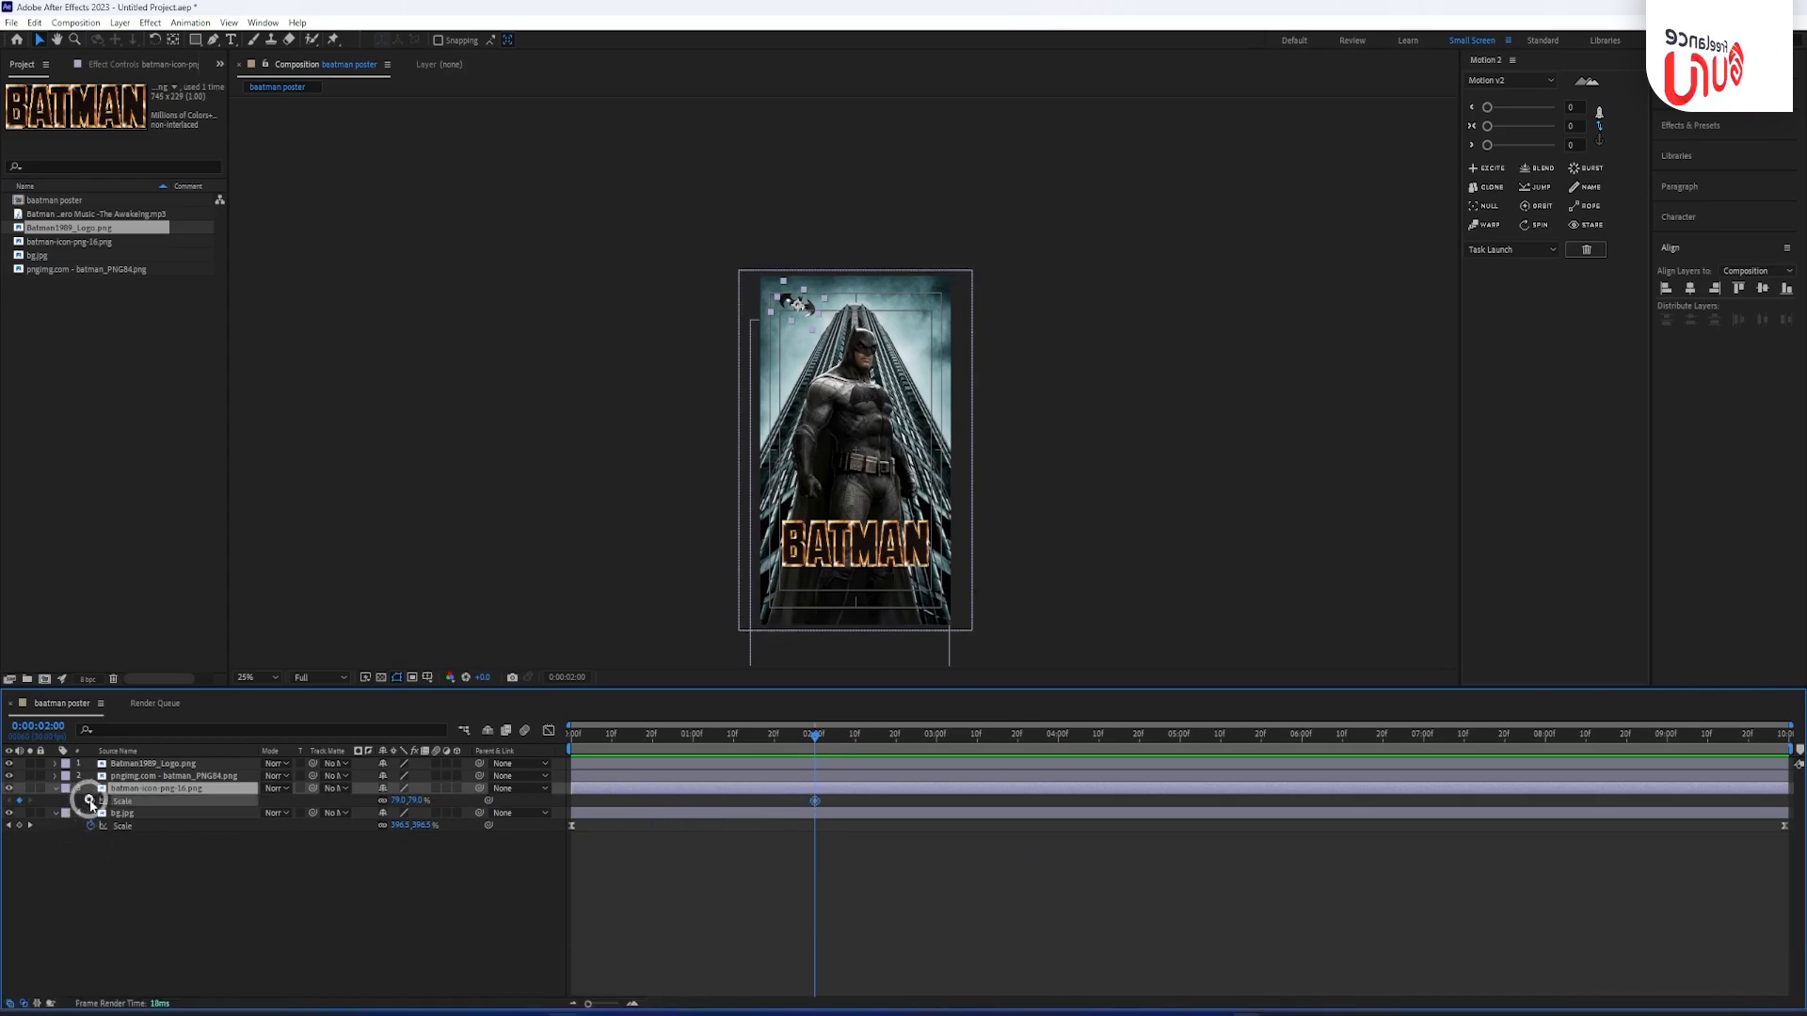
left_click(313, 873)
Rename the Batman figure layer as "batman fig" and delete the bat icon's scale keyframe at 2 seconds.
left_click(148, 776)
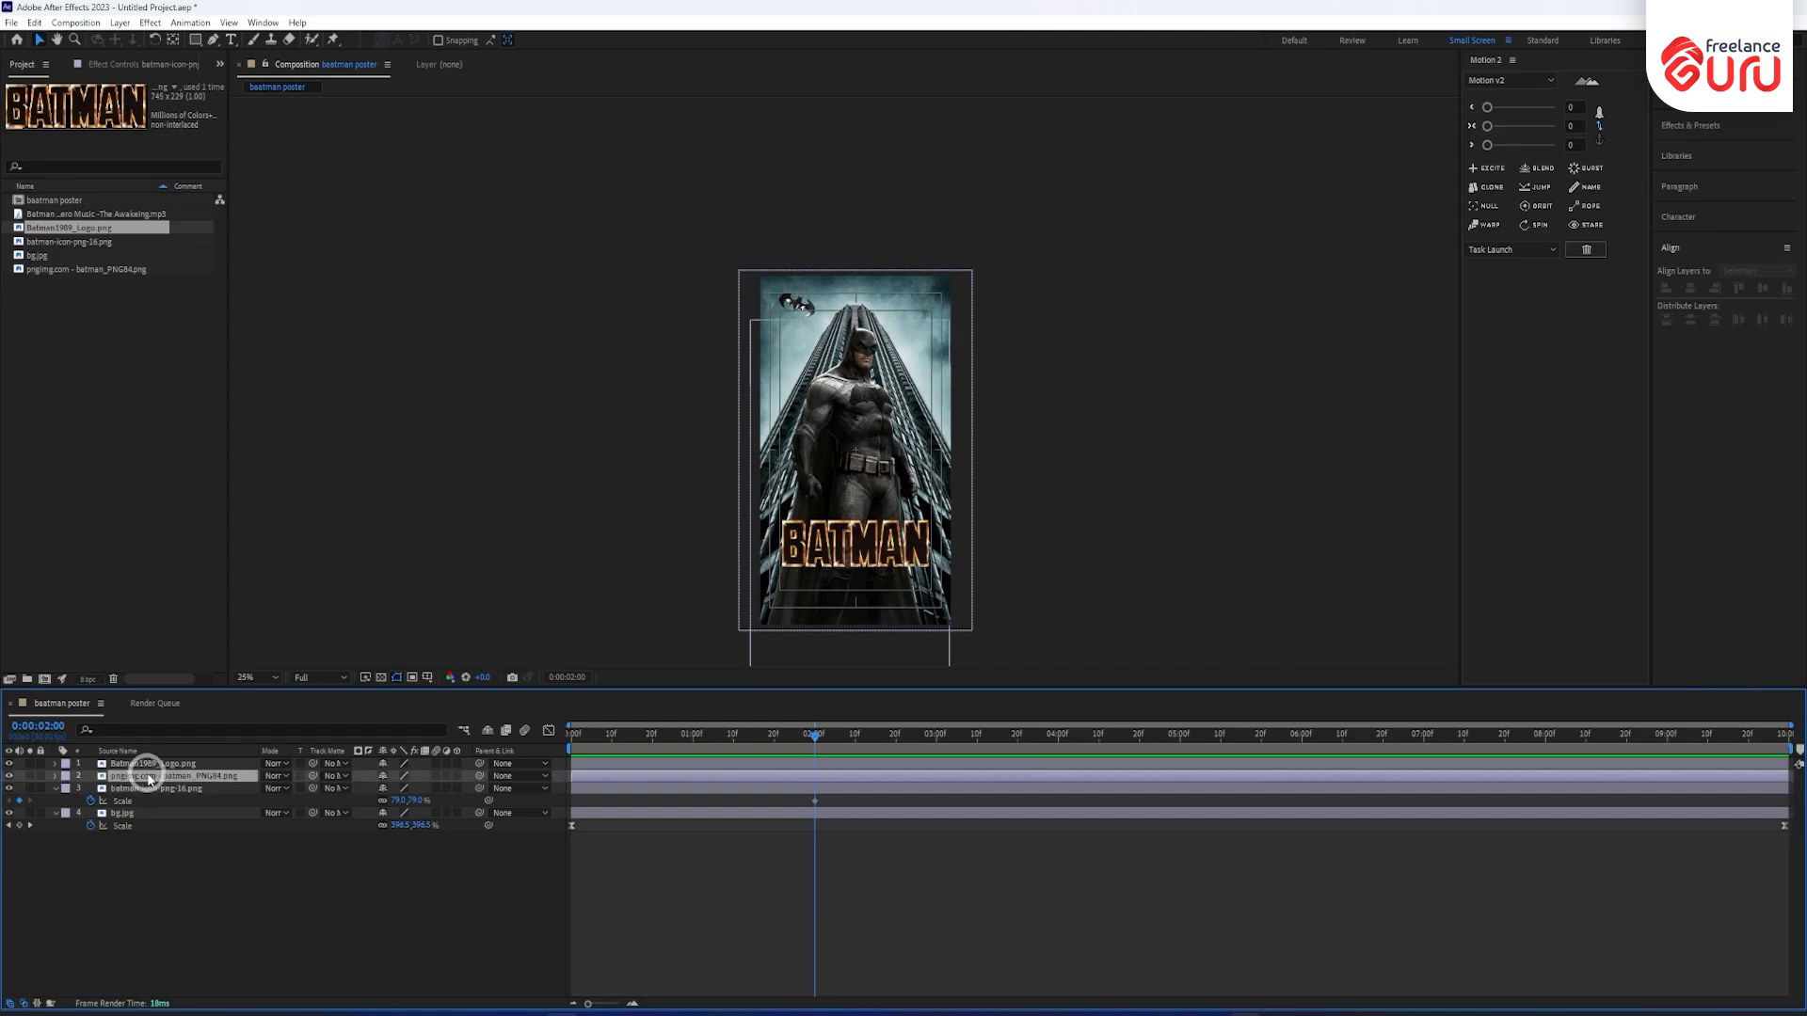
key("Return")
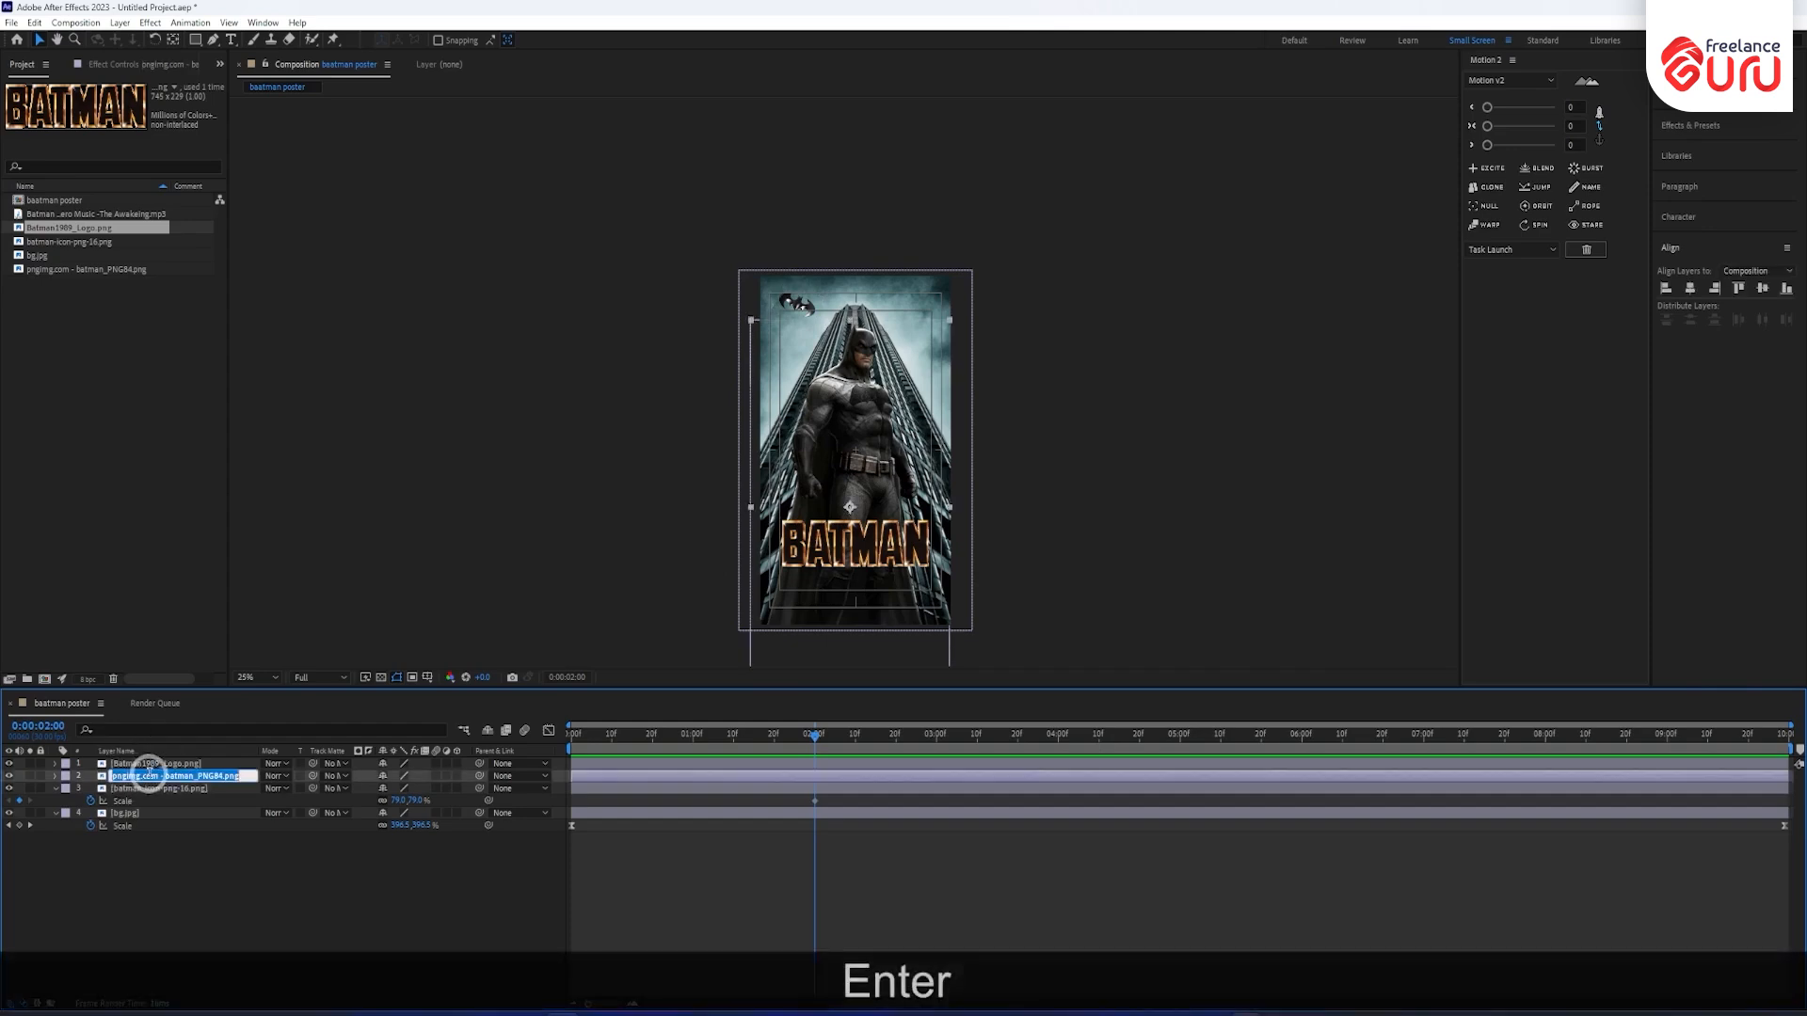
type("batman fig")
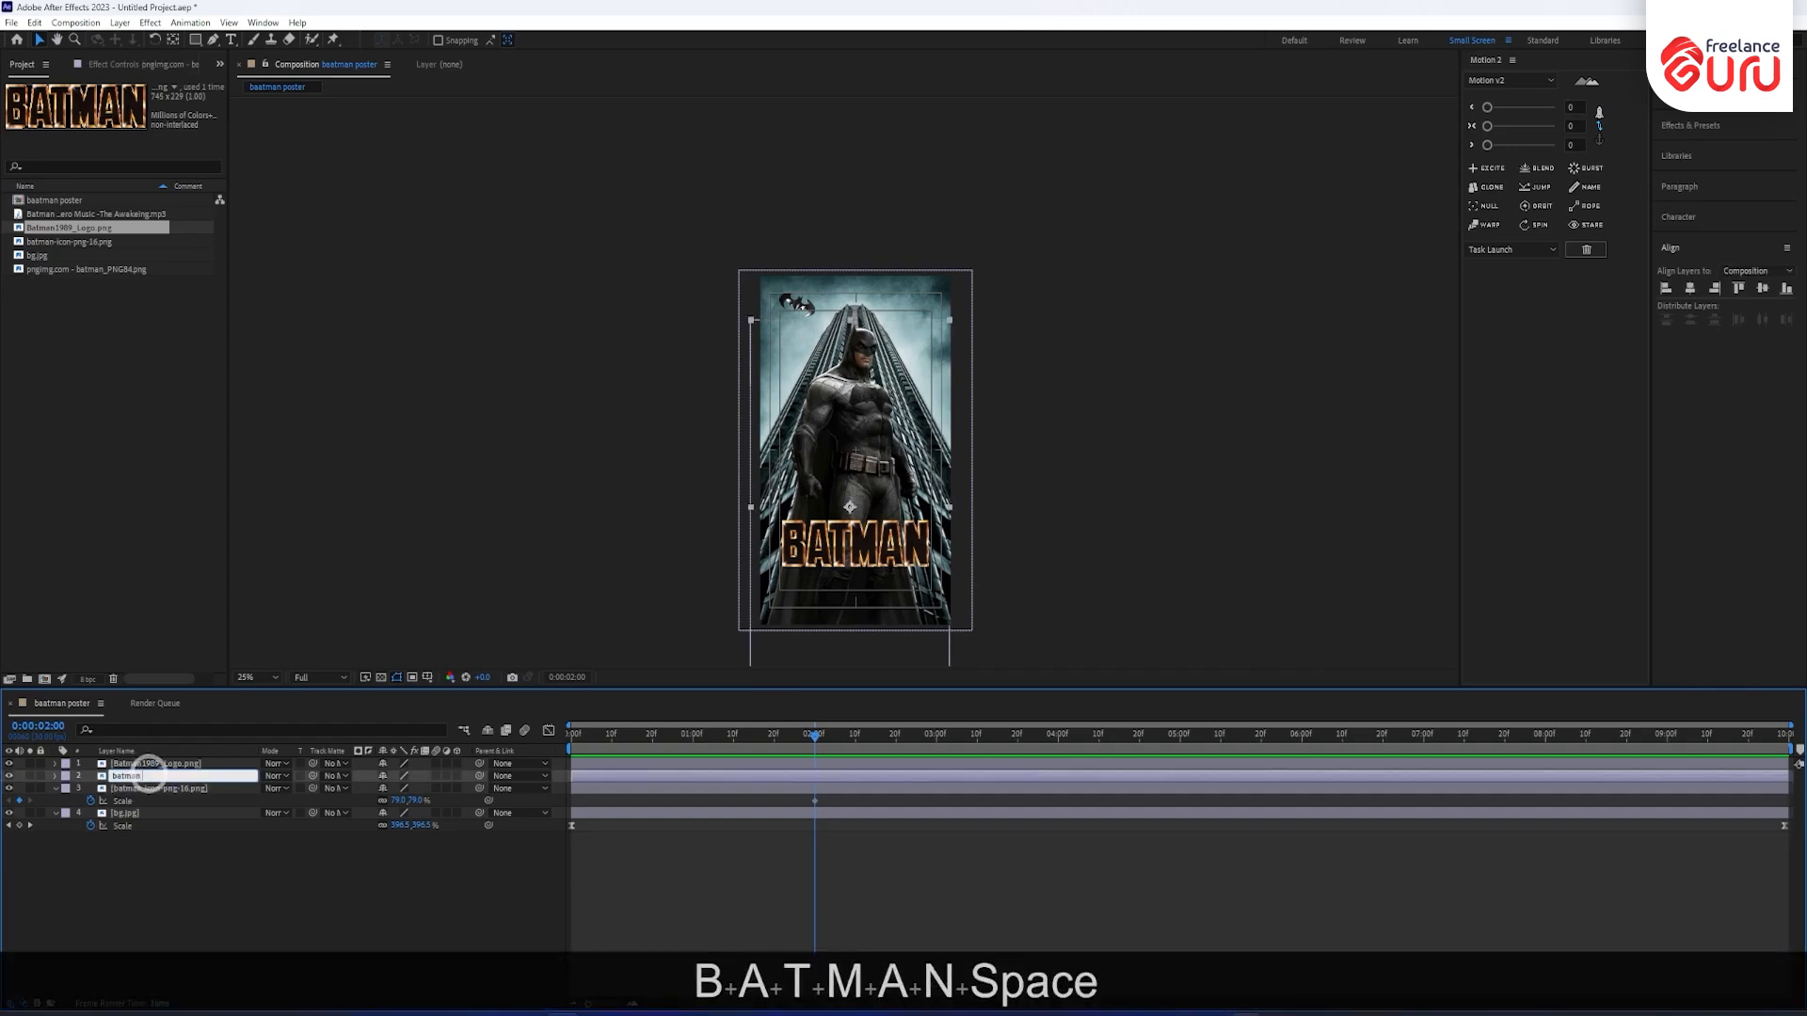
key("Return")
left_click(837, 800)
key("Delete")
Keyframe batman fig's current scale at 0:00:02:00, and enlarge the figure proportionally to about 1400% at 0:00:00:00.
left_click(820, 777)
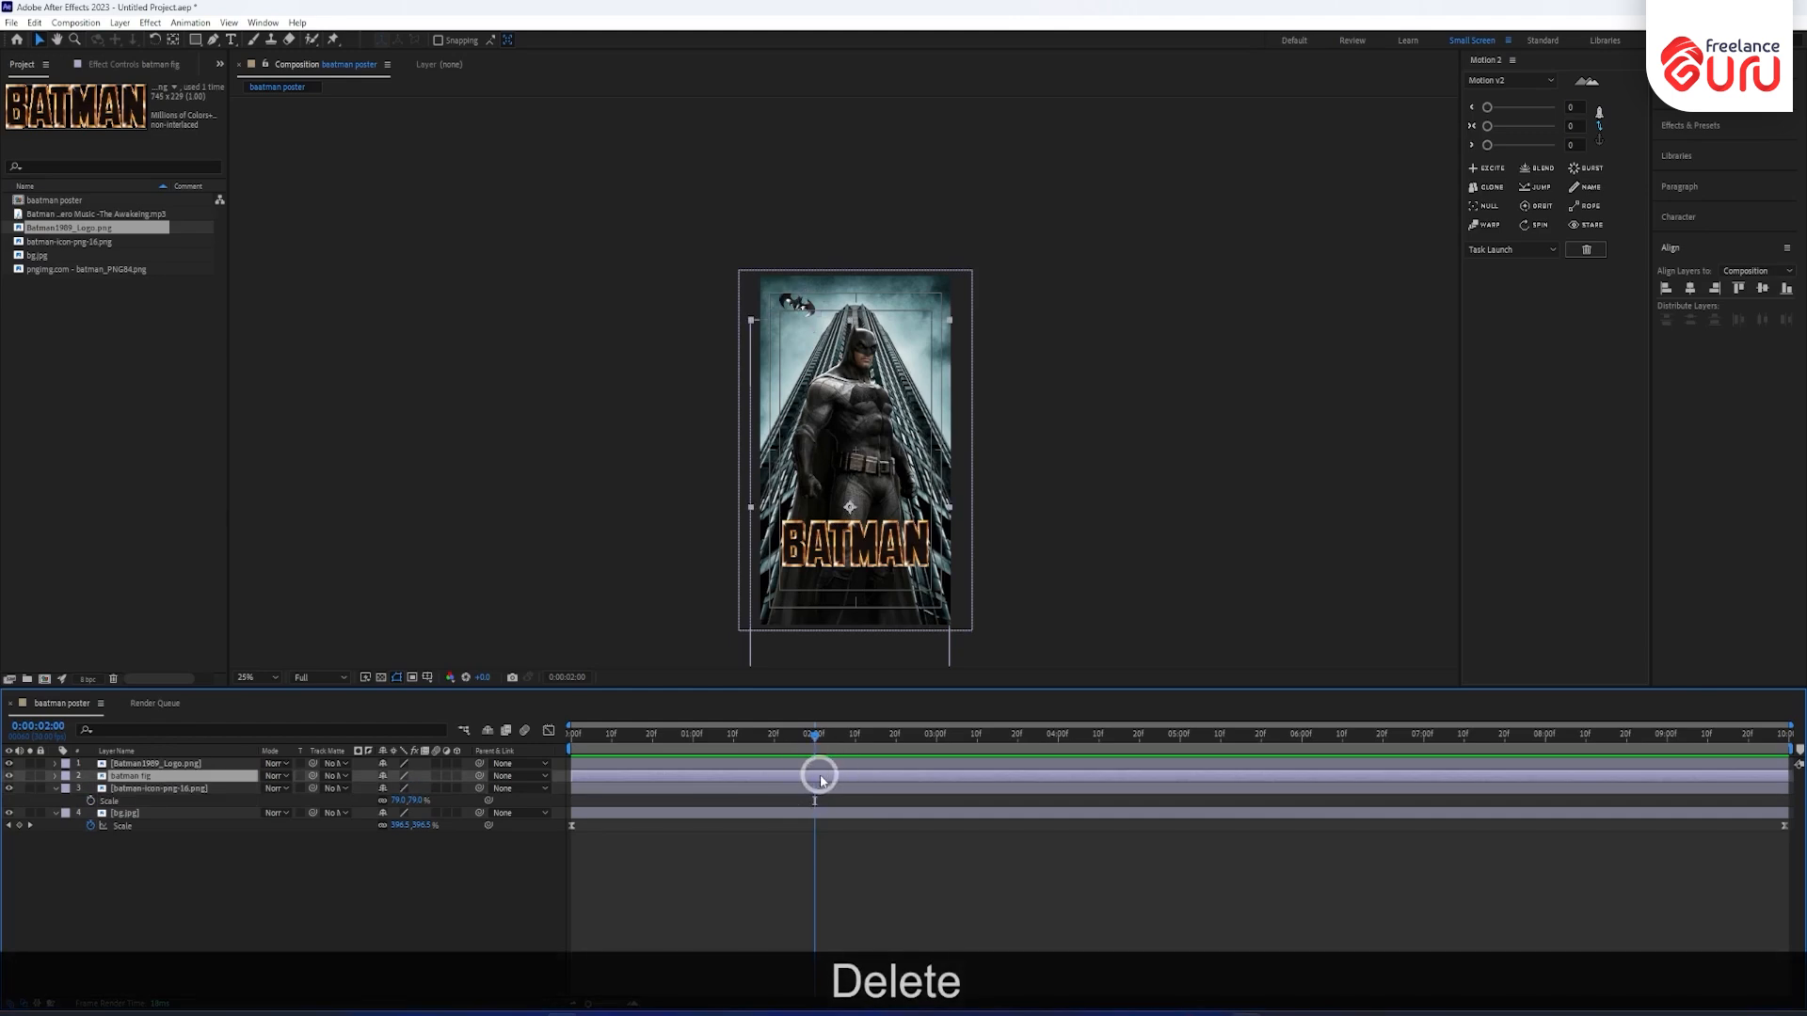
key("s")
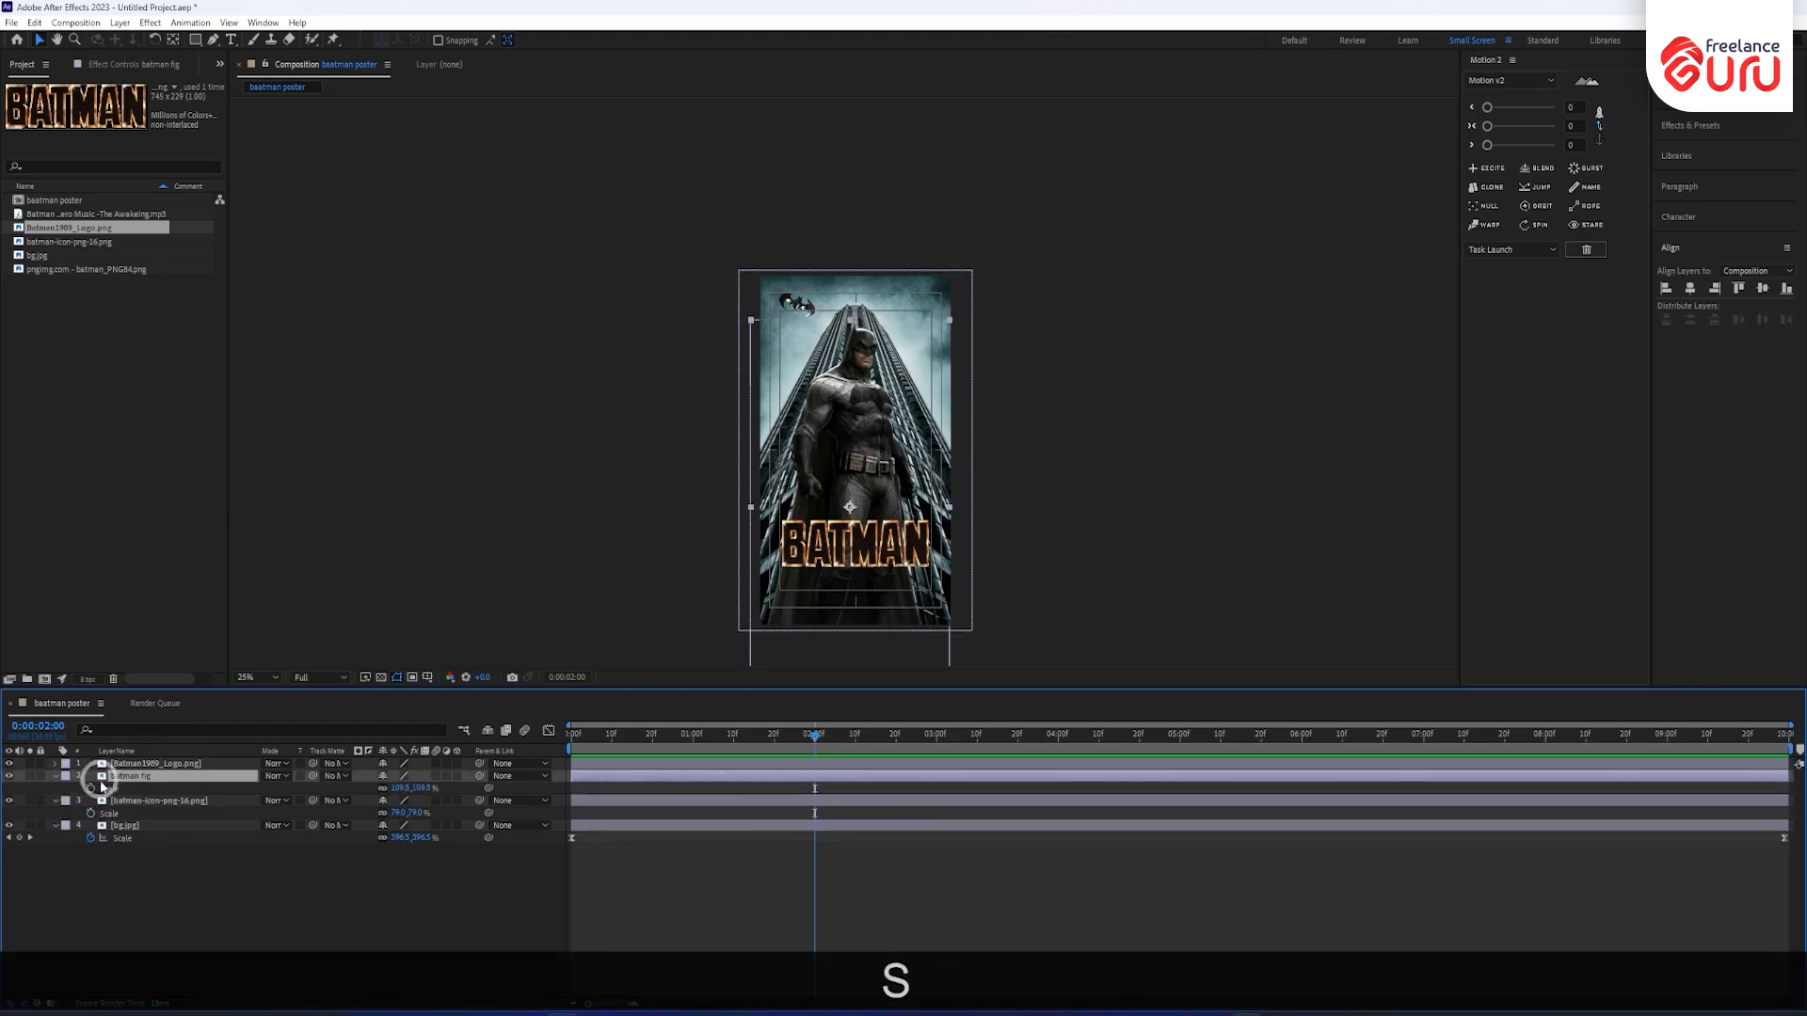
left_click(91, 788)
left_click_drag(818, 746, 492, 737)
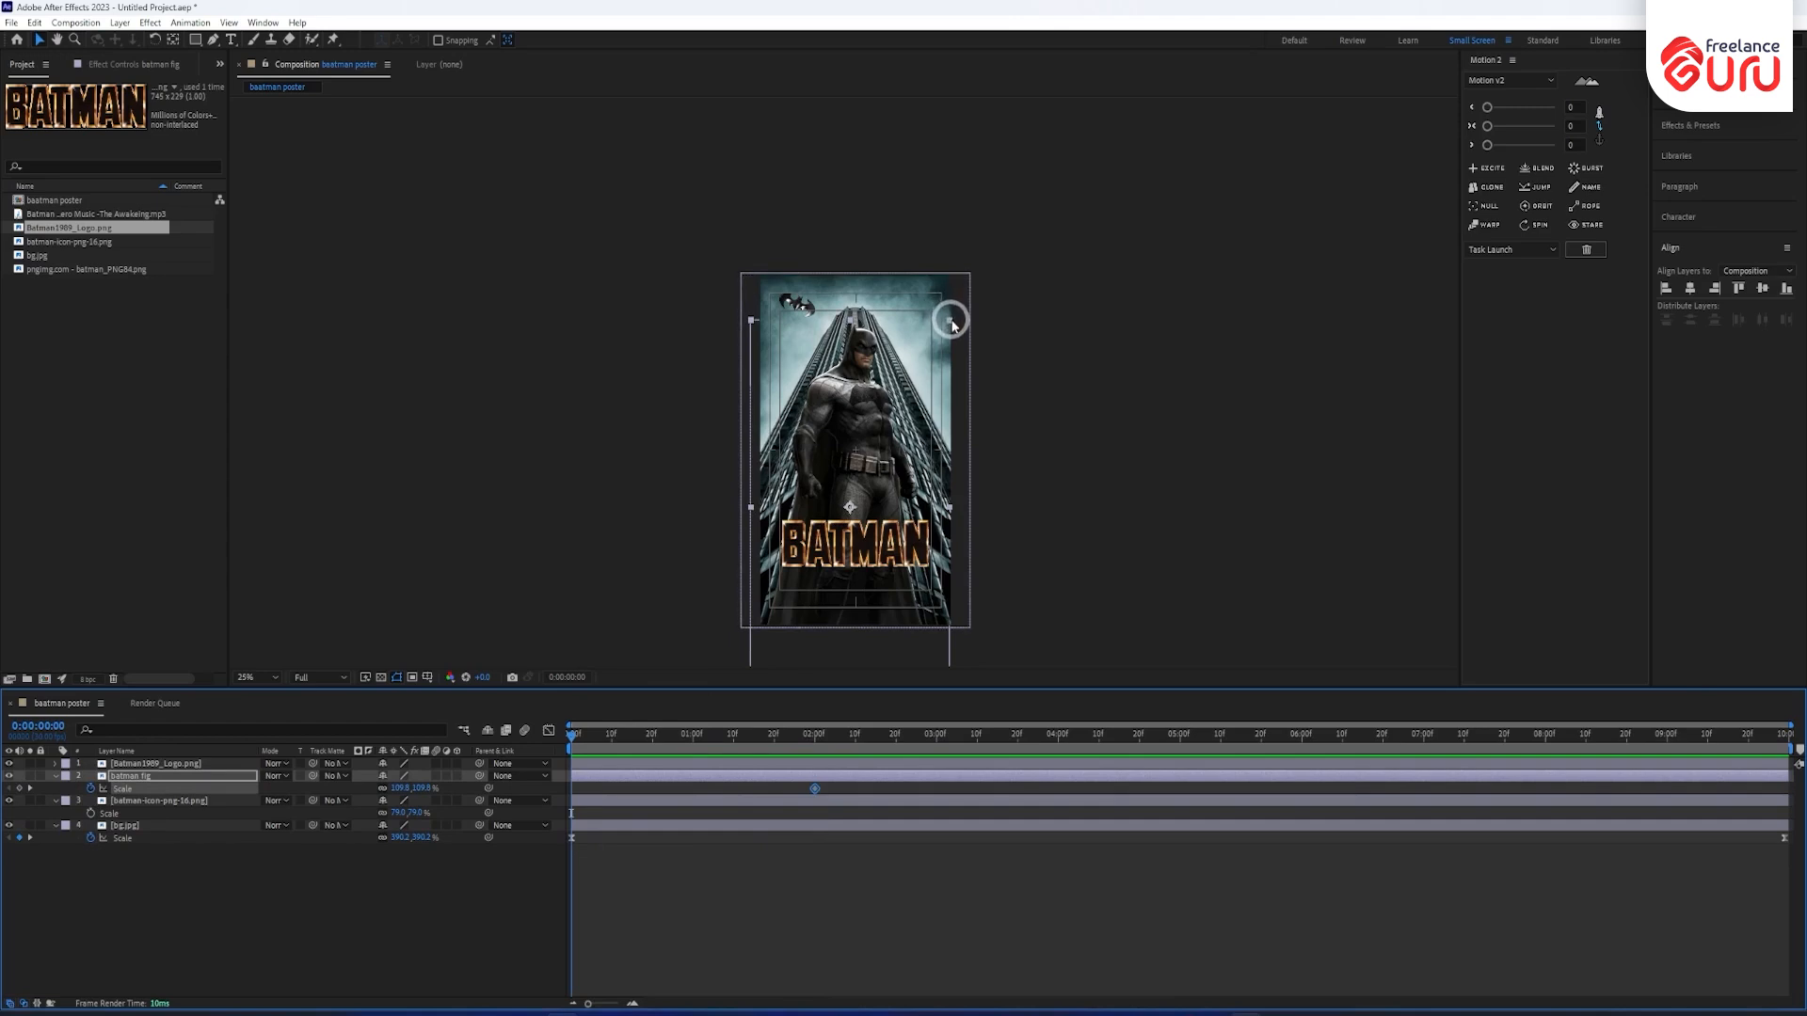
left_click_drag(947, 318, 1101, 170)
left_click_drag(1161, 94, 1164, 94)
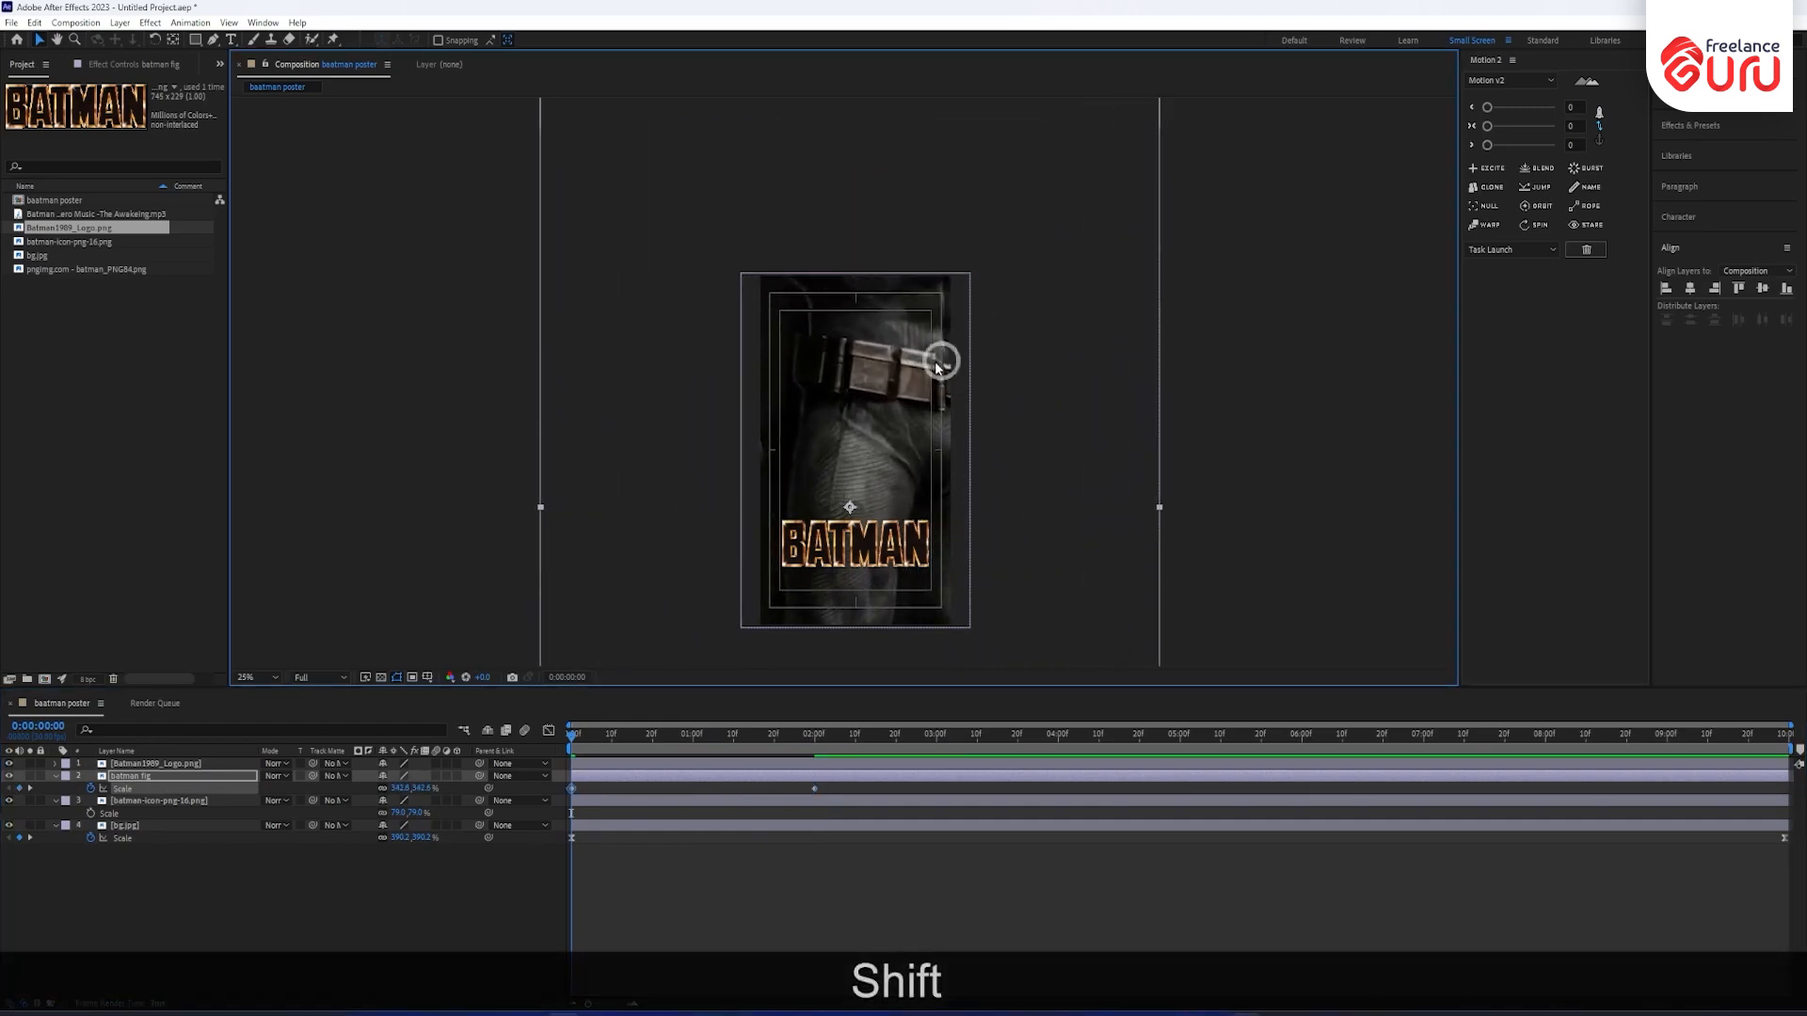
scroll(851, 439, "down", 1)
left_click_drag(1000, 189, 1486, 358)
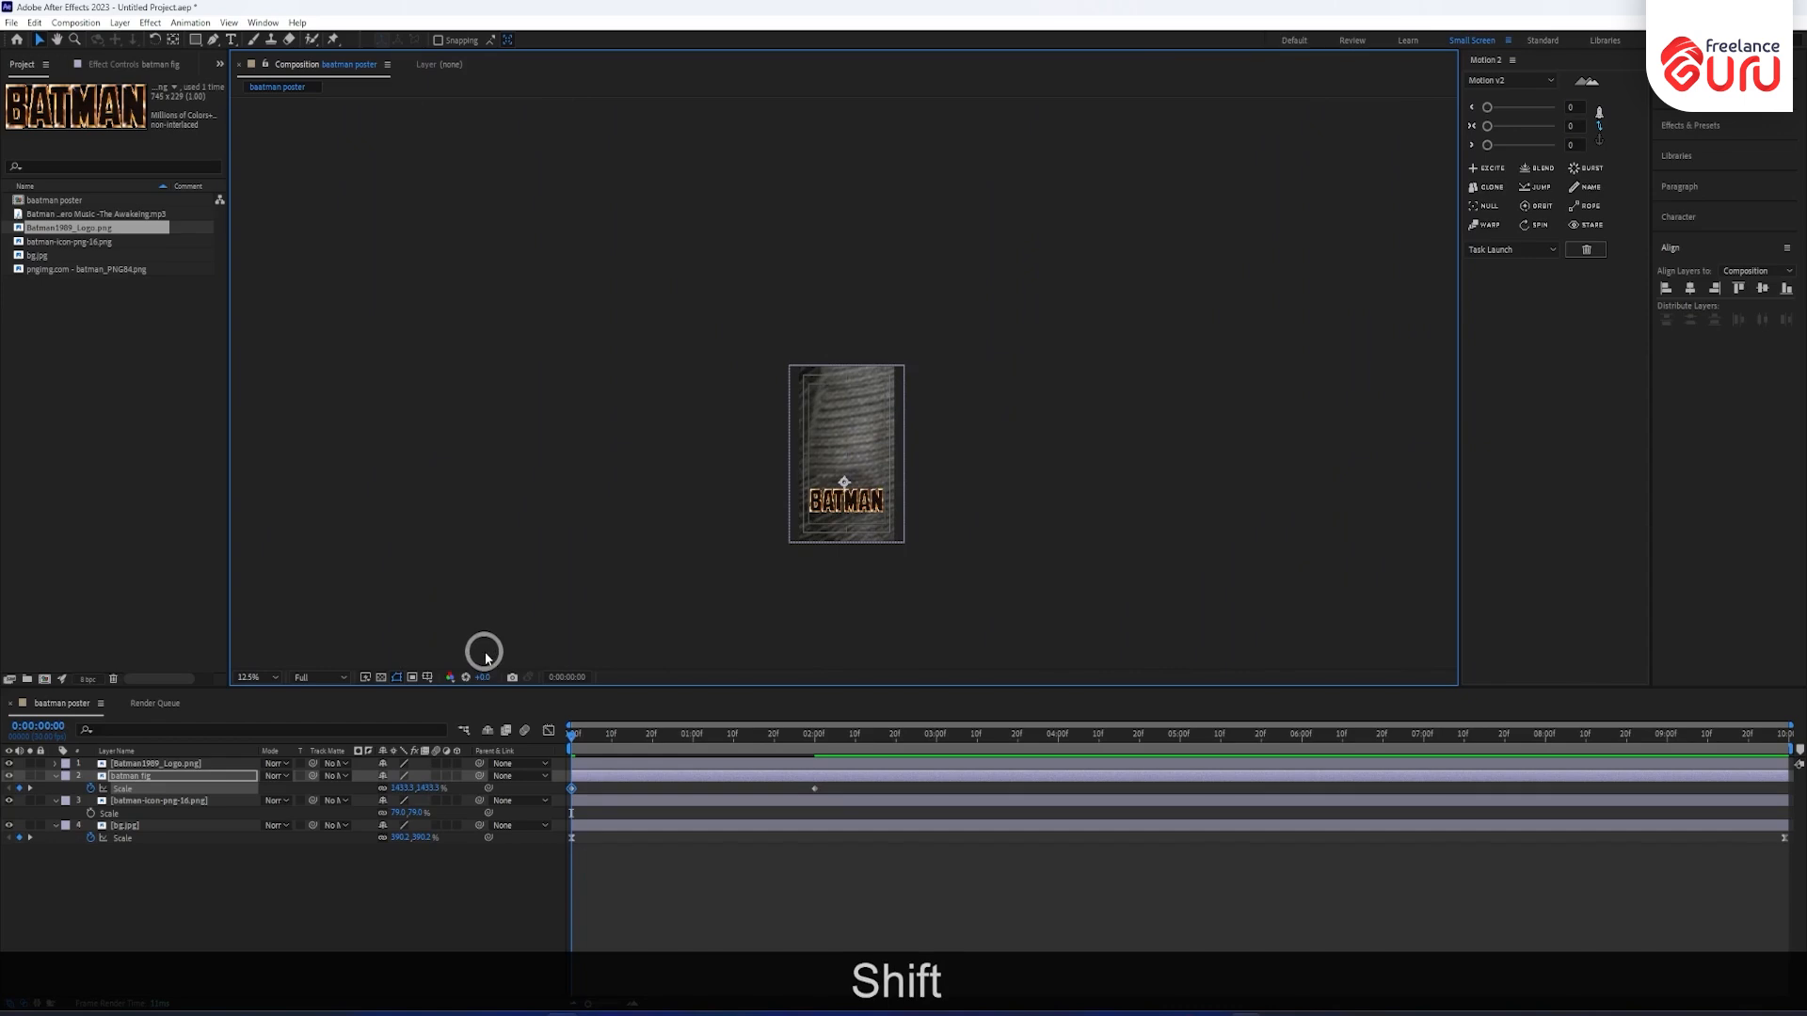
Keyframe batman fig's current position at 0:00:02:00, and move it beyond the frame's upper-right to about 2880, -300 at 0:00:00:00.
key("shift+p")
left_click(814, 726, "shift")
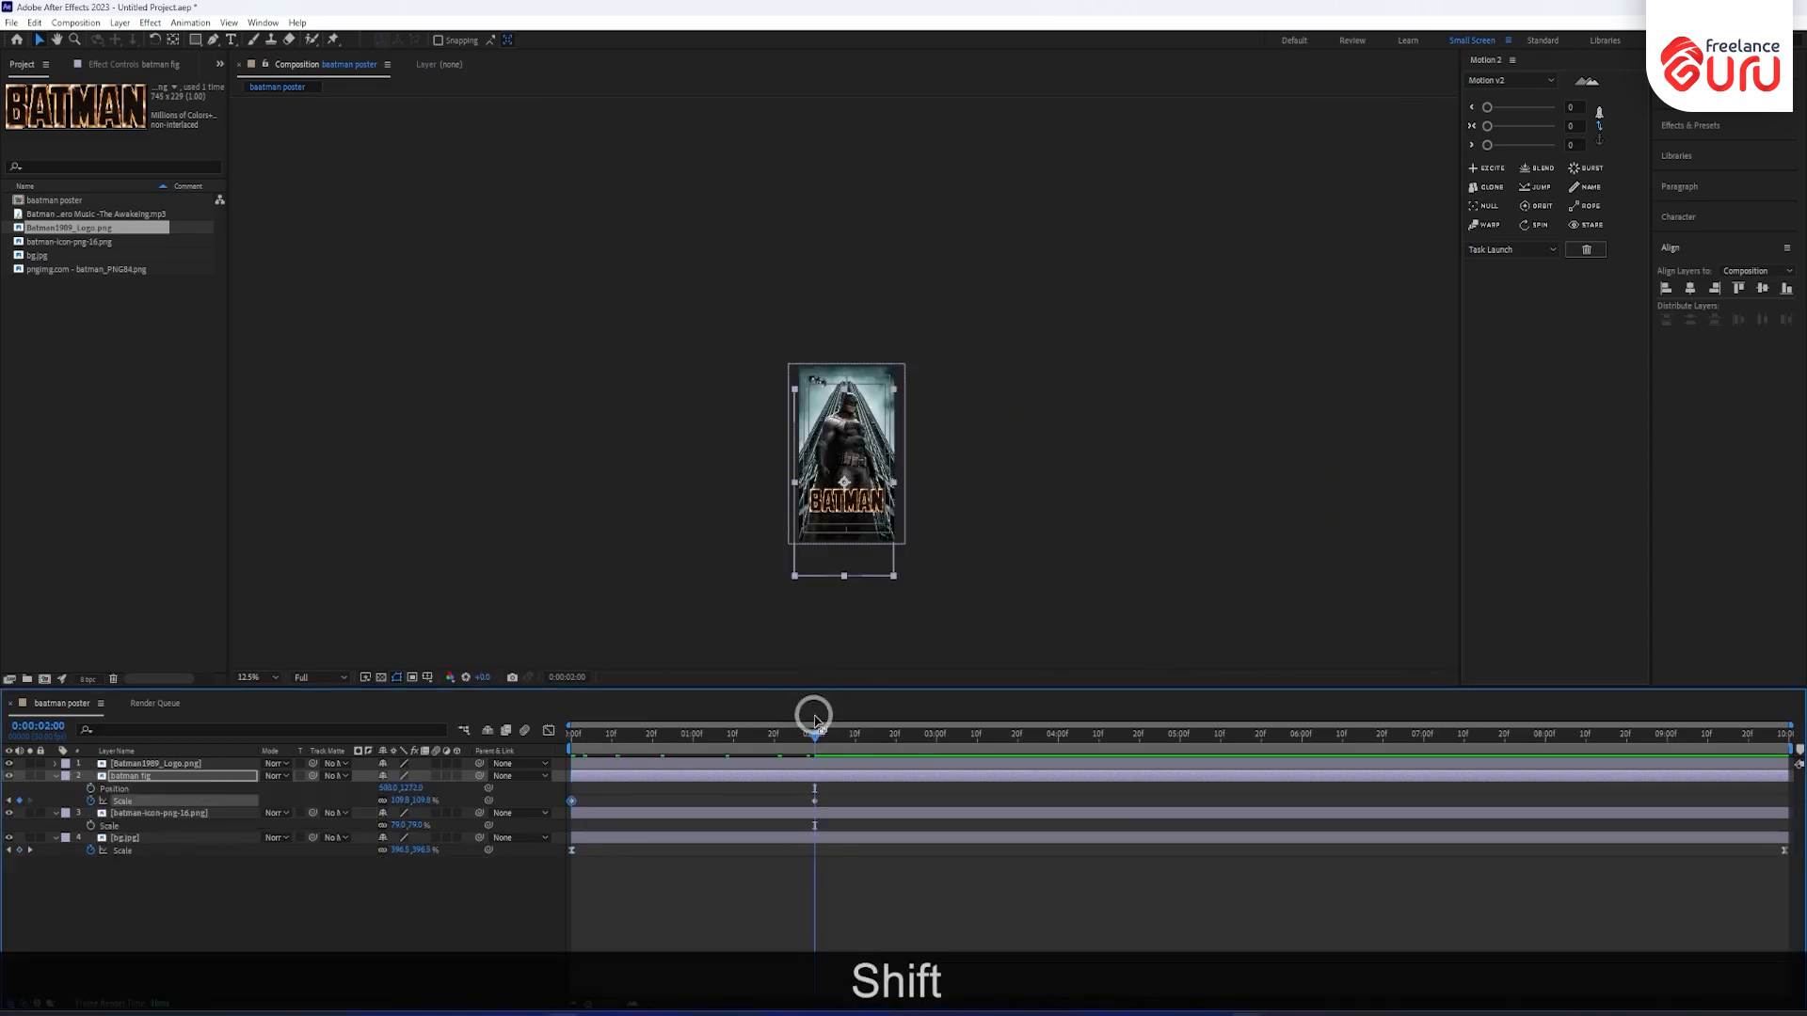
left_click(91, 788)
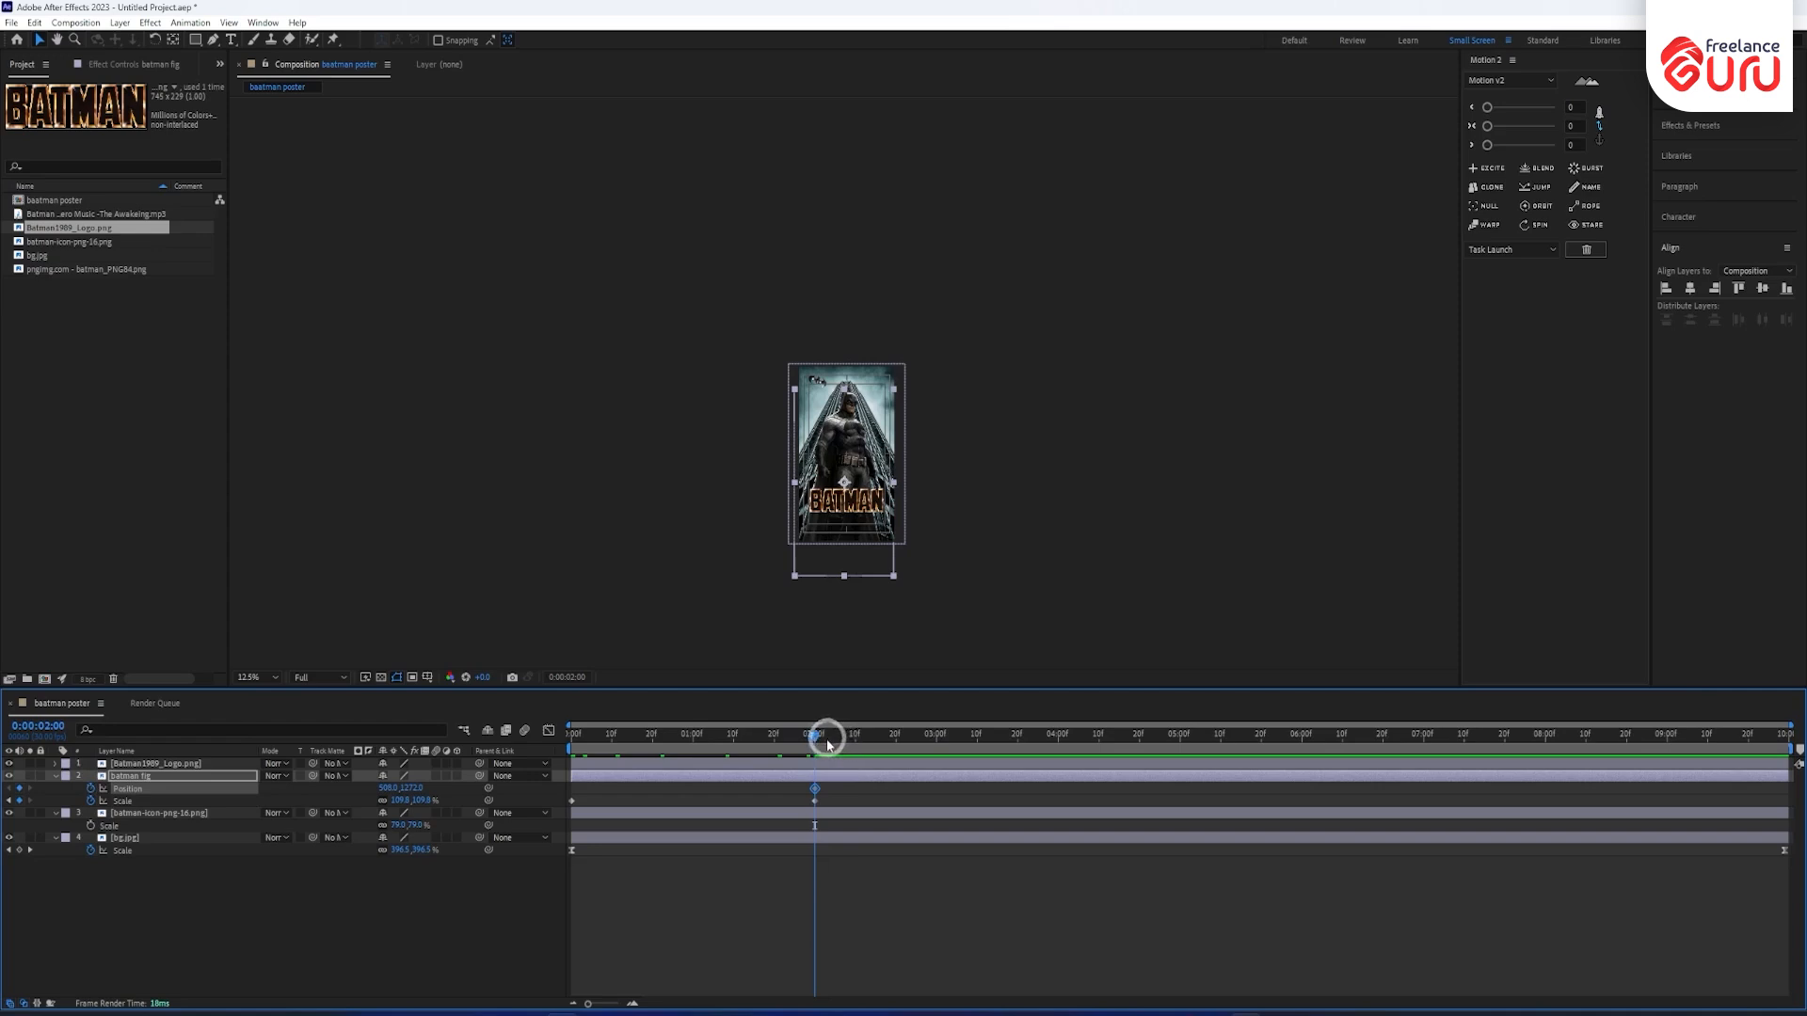
left_click_drag(827, 743, 571, 740)
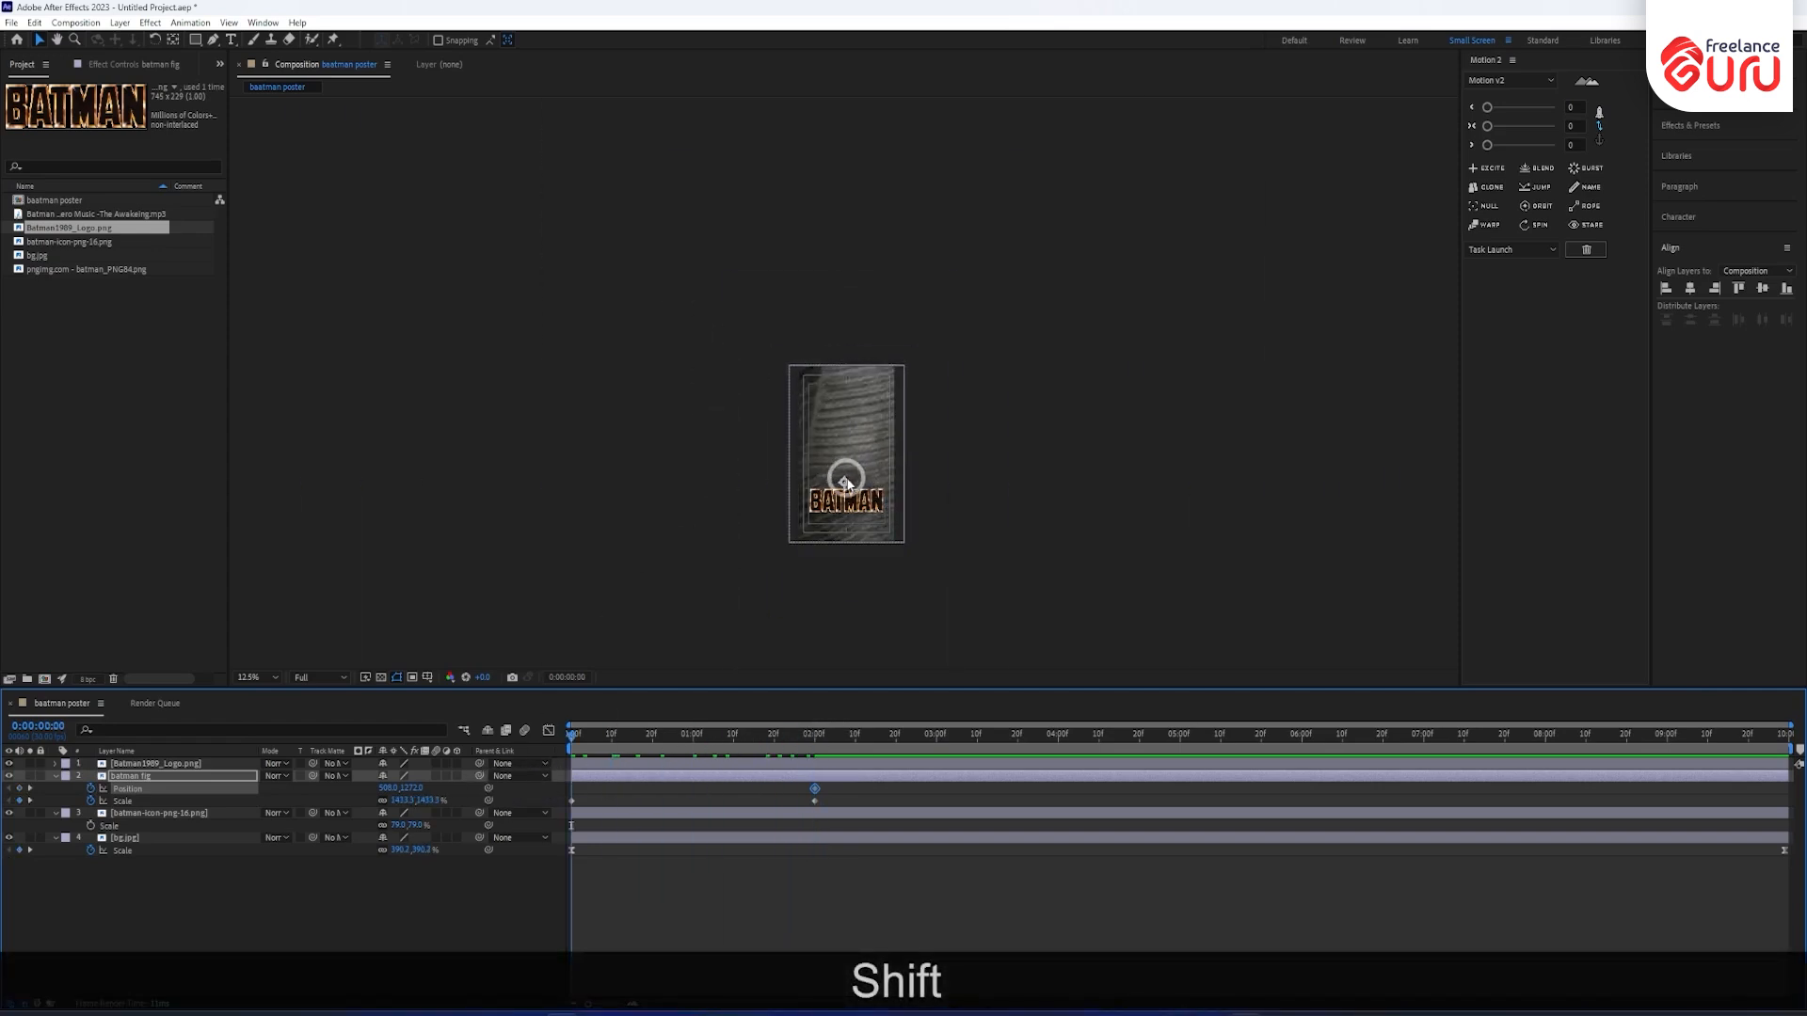
left_click_drag(845, 481, 1054, 337)
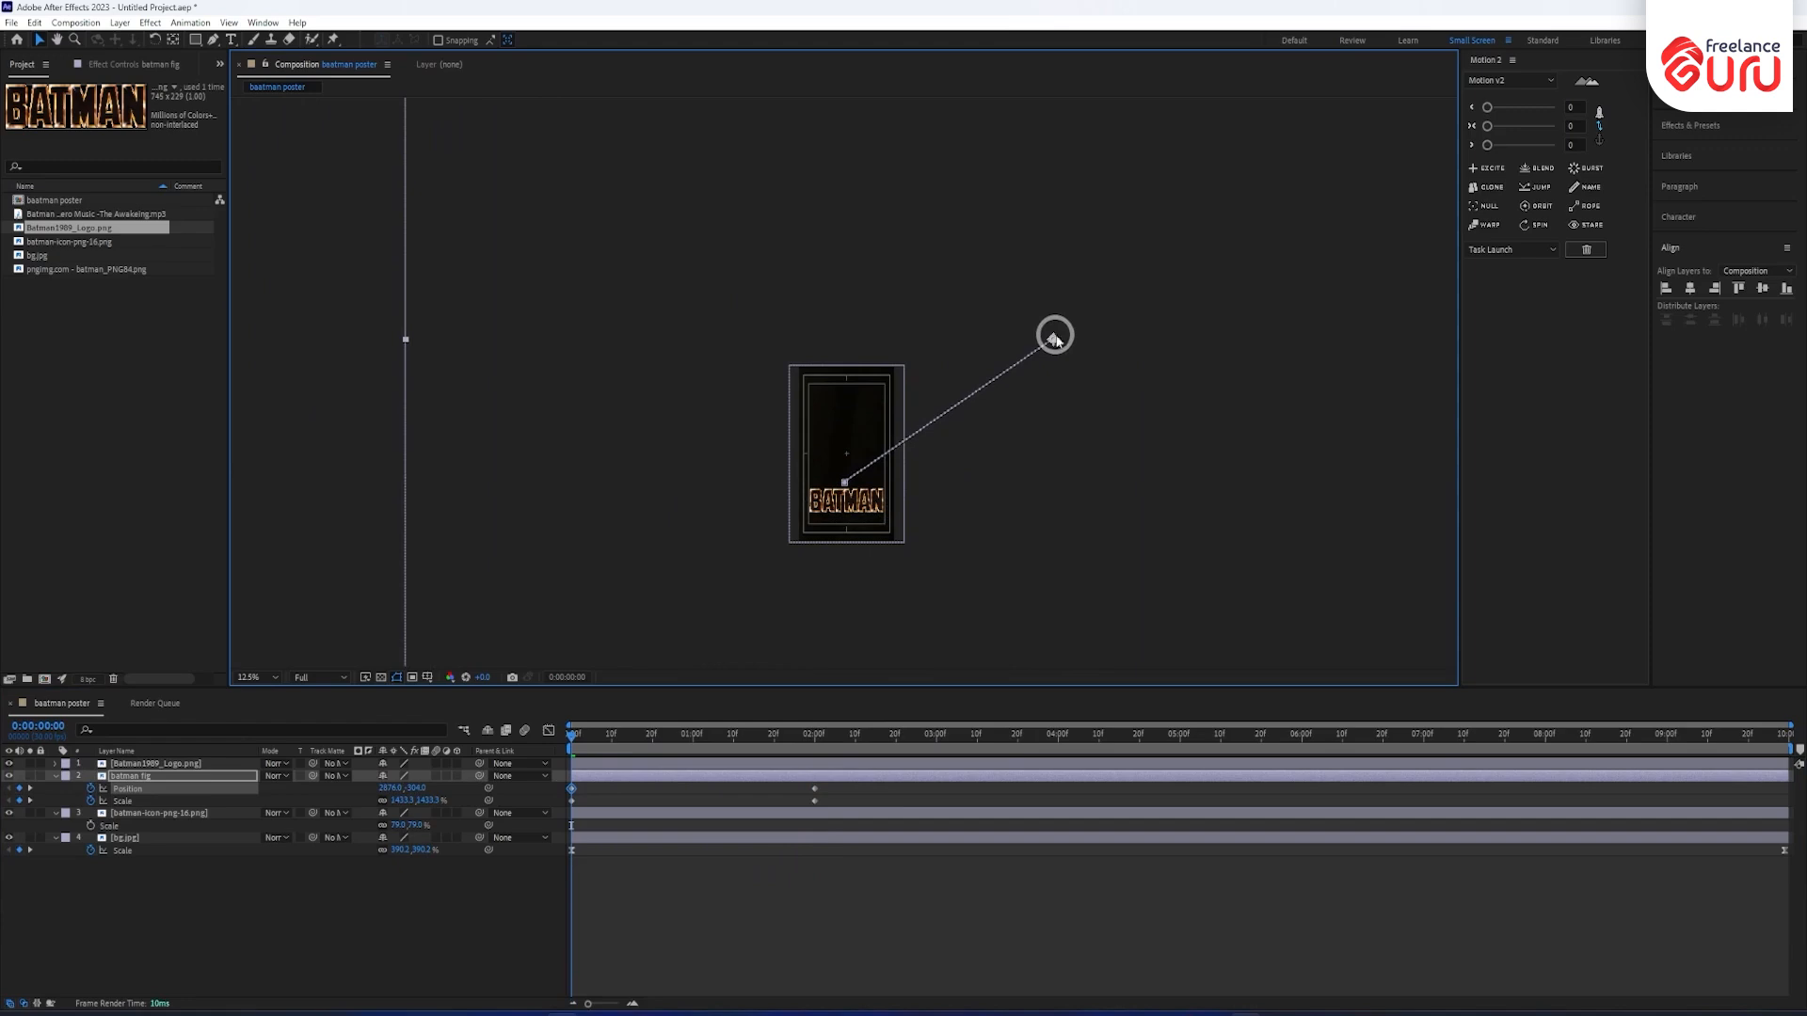
Apply Easy Ease to all of batman fig's position and scale keyframes and shift the ending pair to about 3 seconds.
left_click_drag(846, 791, 530, 814)
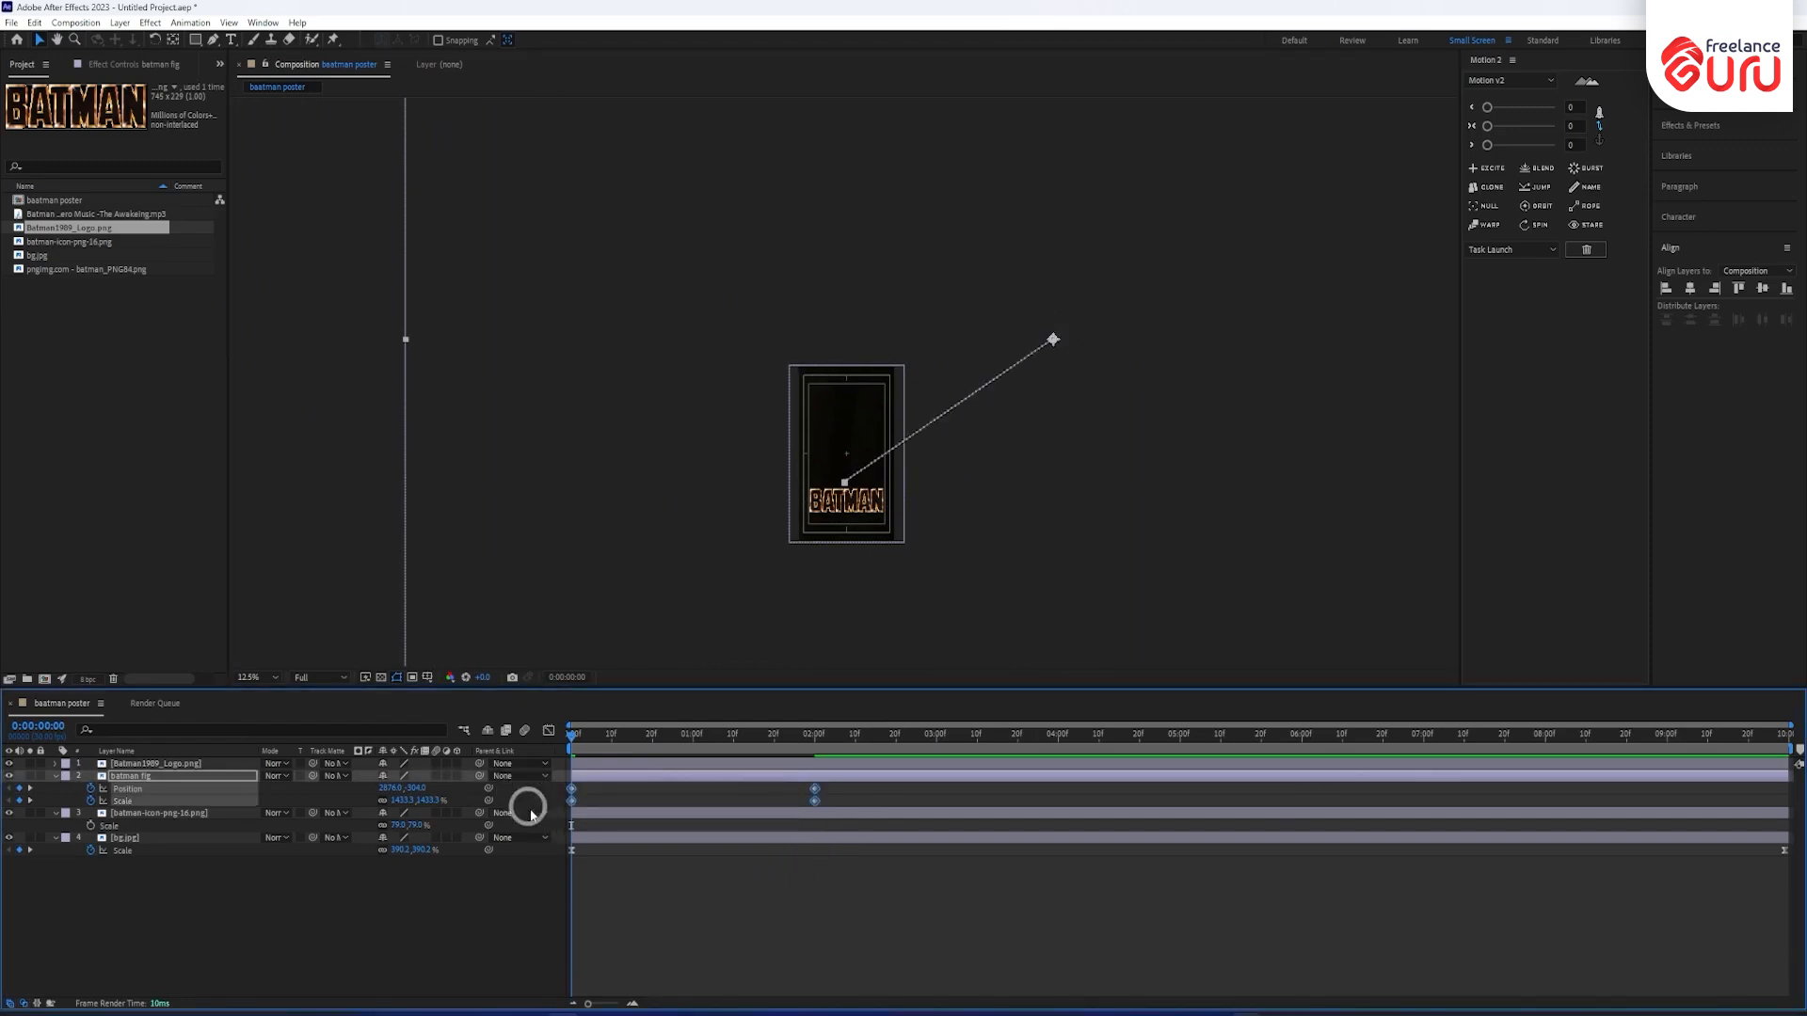
key("F9")
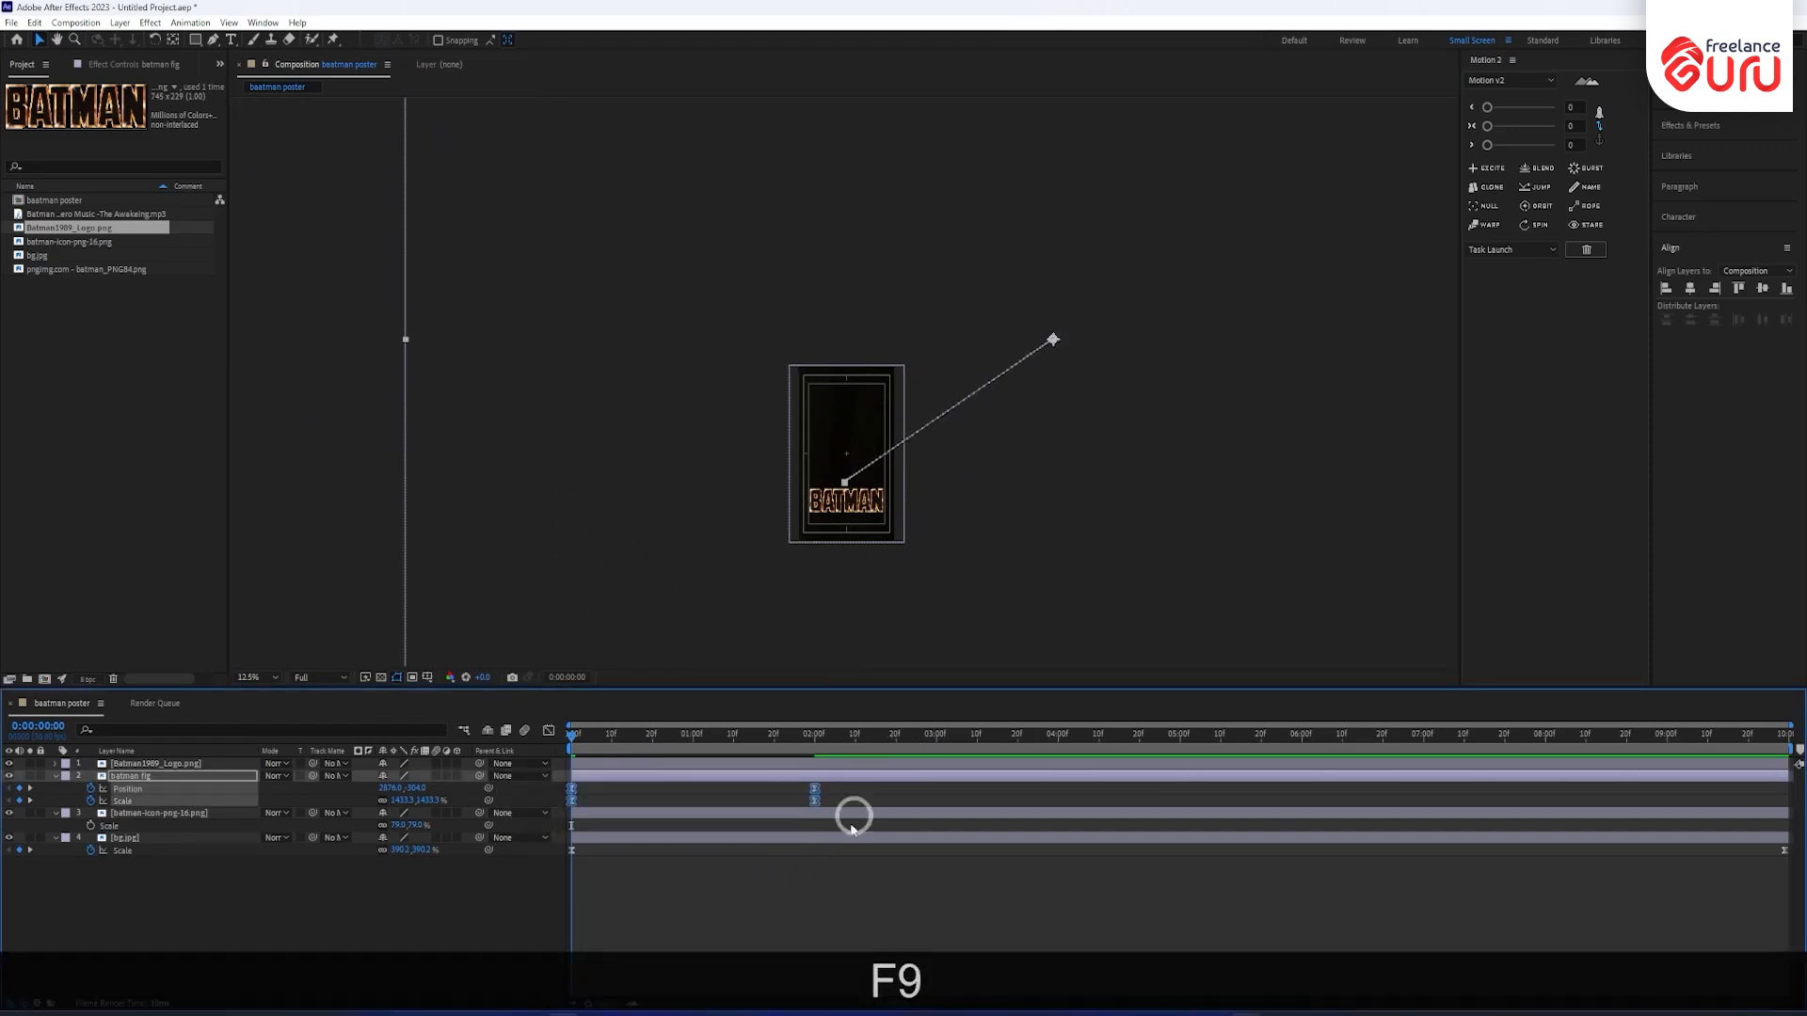
left_click(820, 844)
left_click(810, 790)
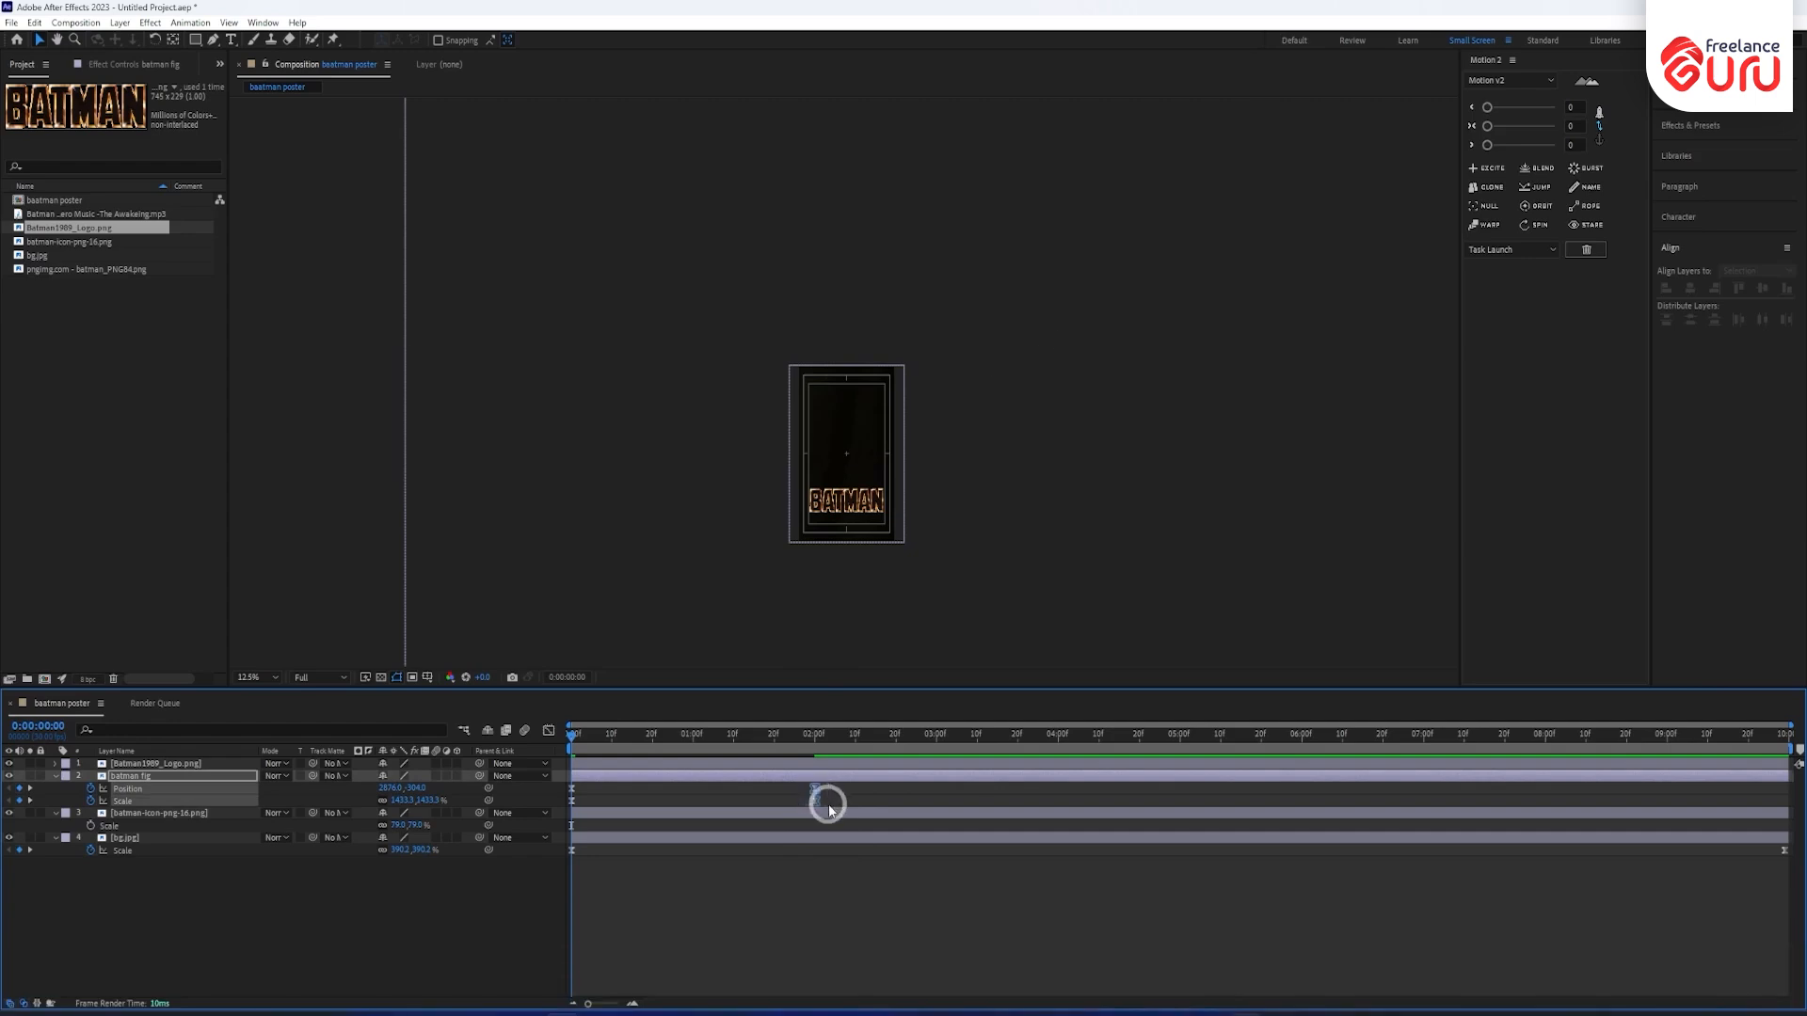
left_click_drag(815, 791, 932, 790)
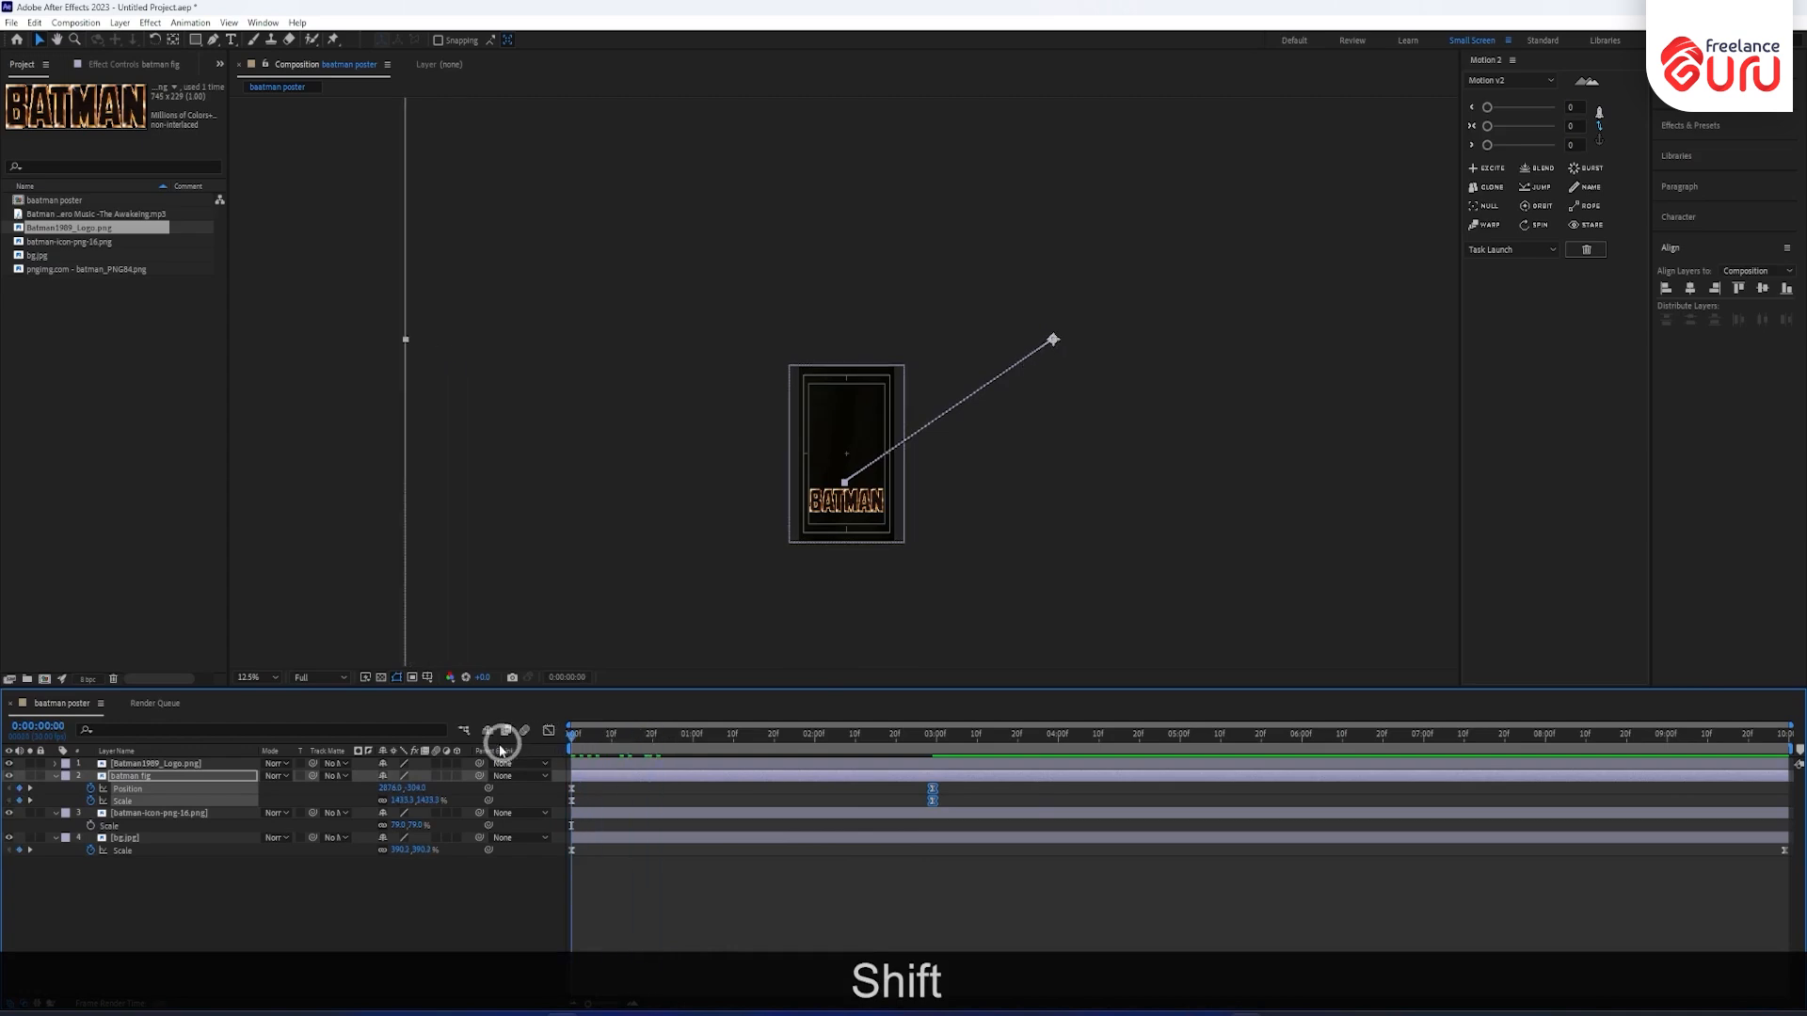
Preview the figure's entrance animation and return the playhead to 0:00:00:00.
key("KP_0")
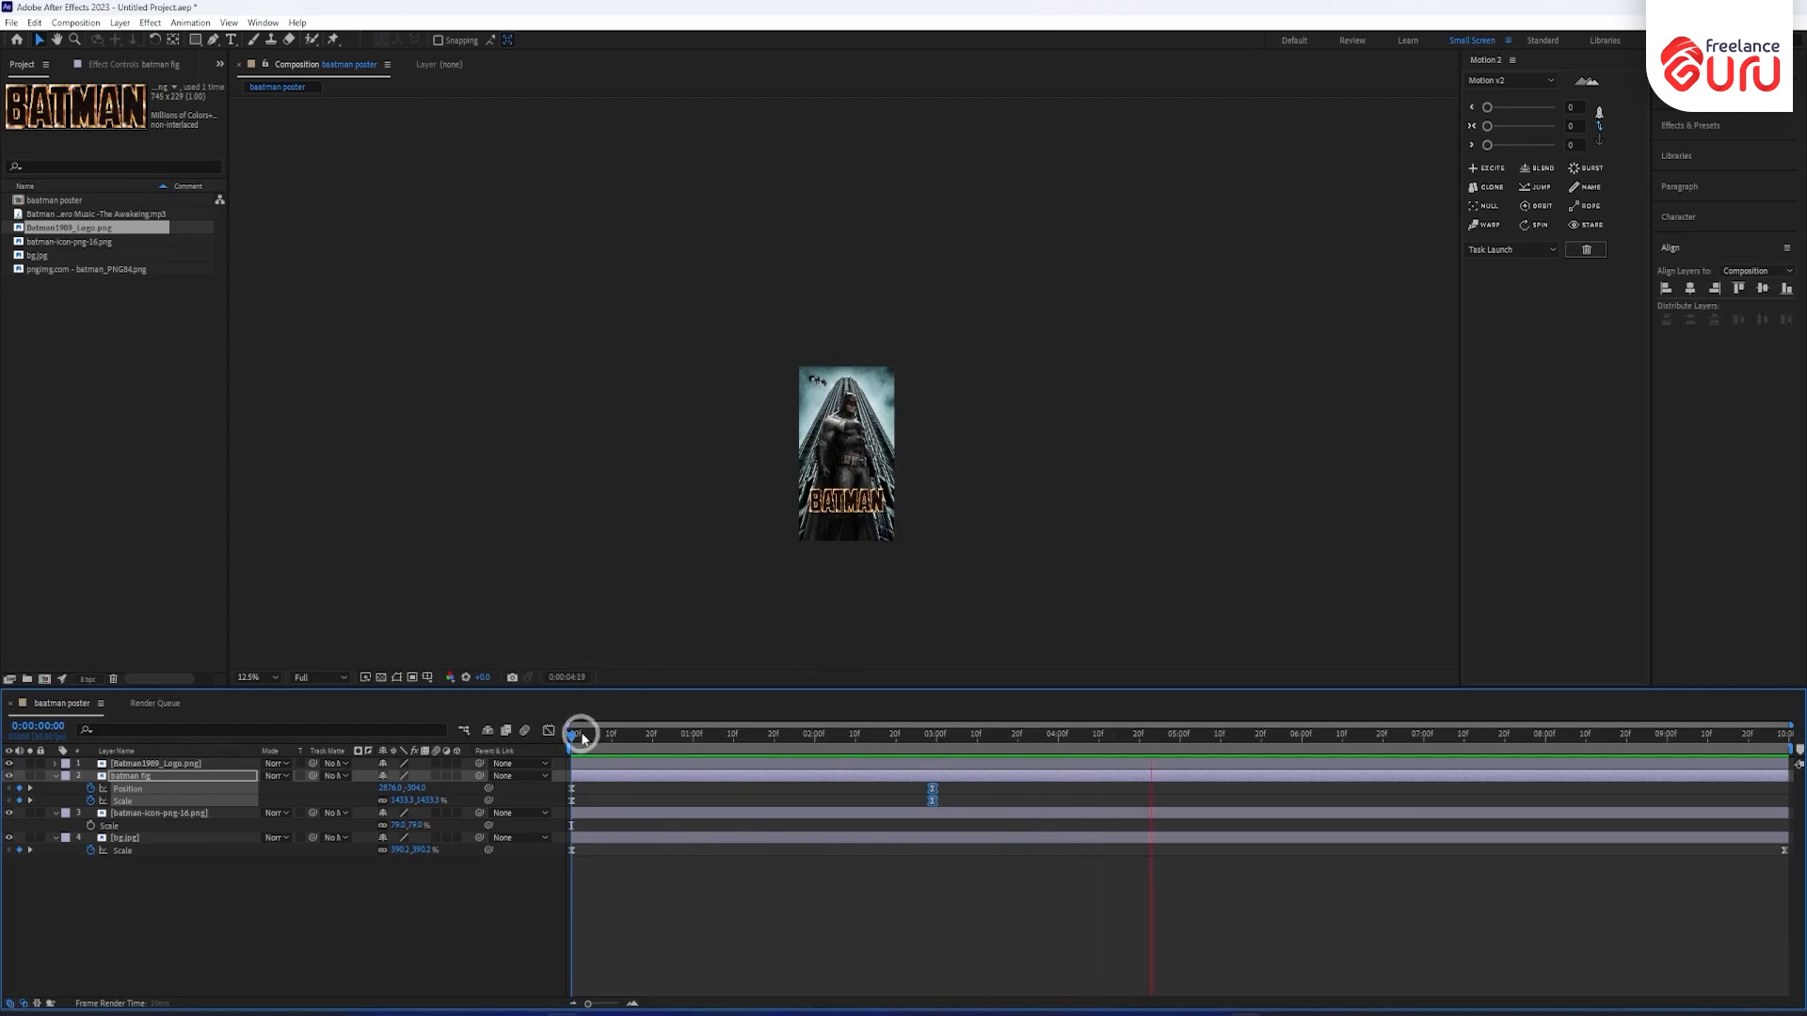
left_click_drag(582, 737, 1346, 655)
scroll(843, 377, "up", 1)
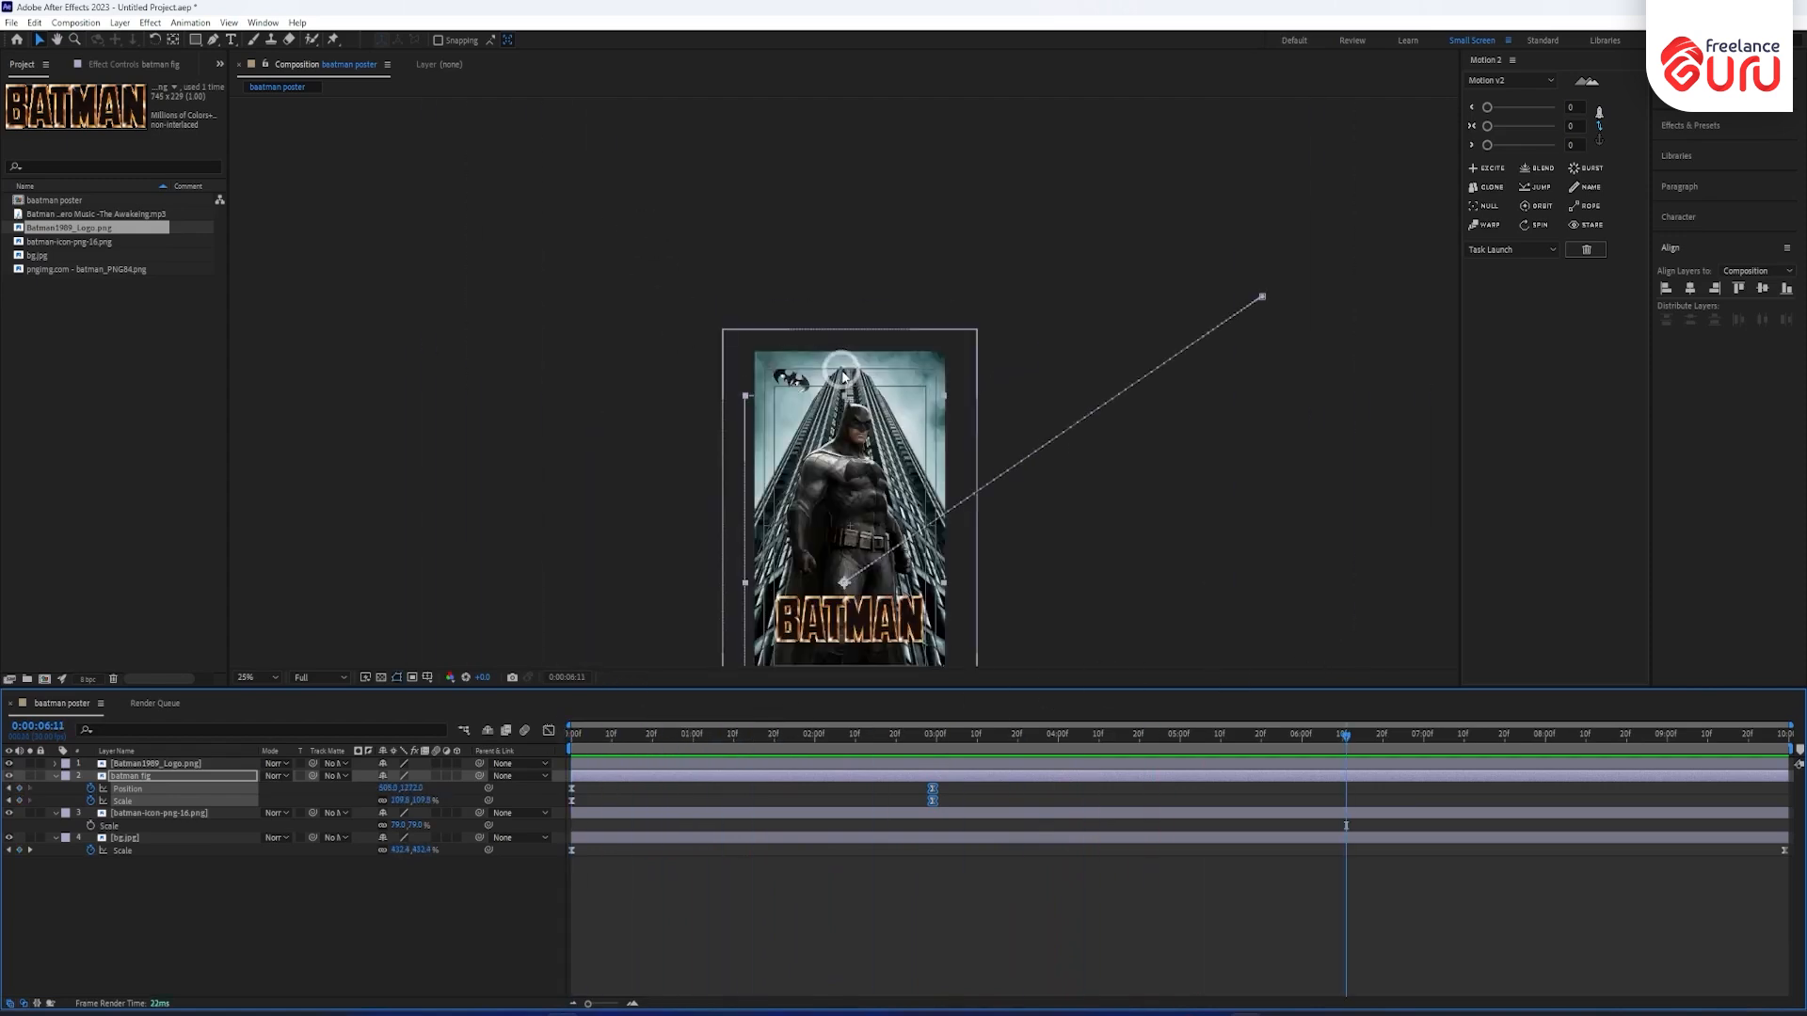
left_click_drag(1347, 739, 178, 895)
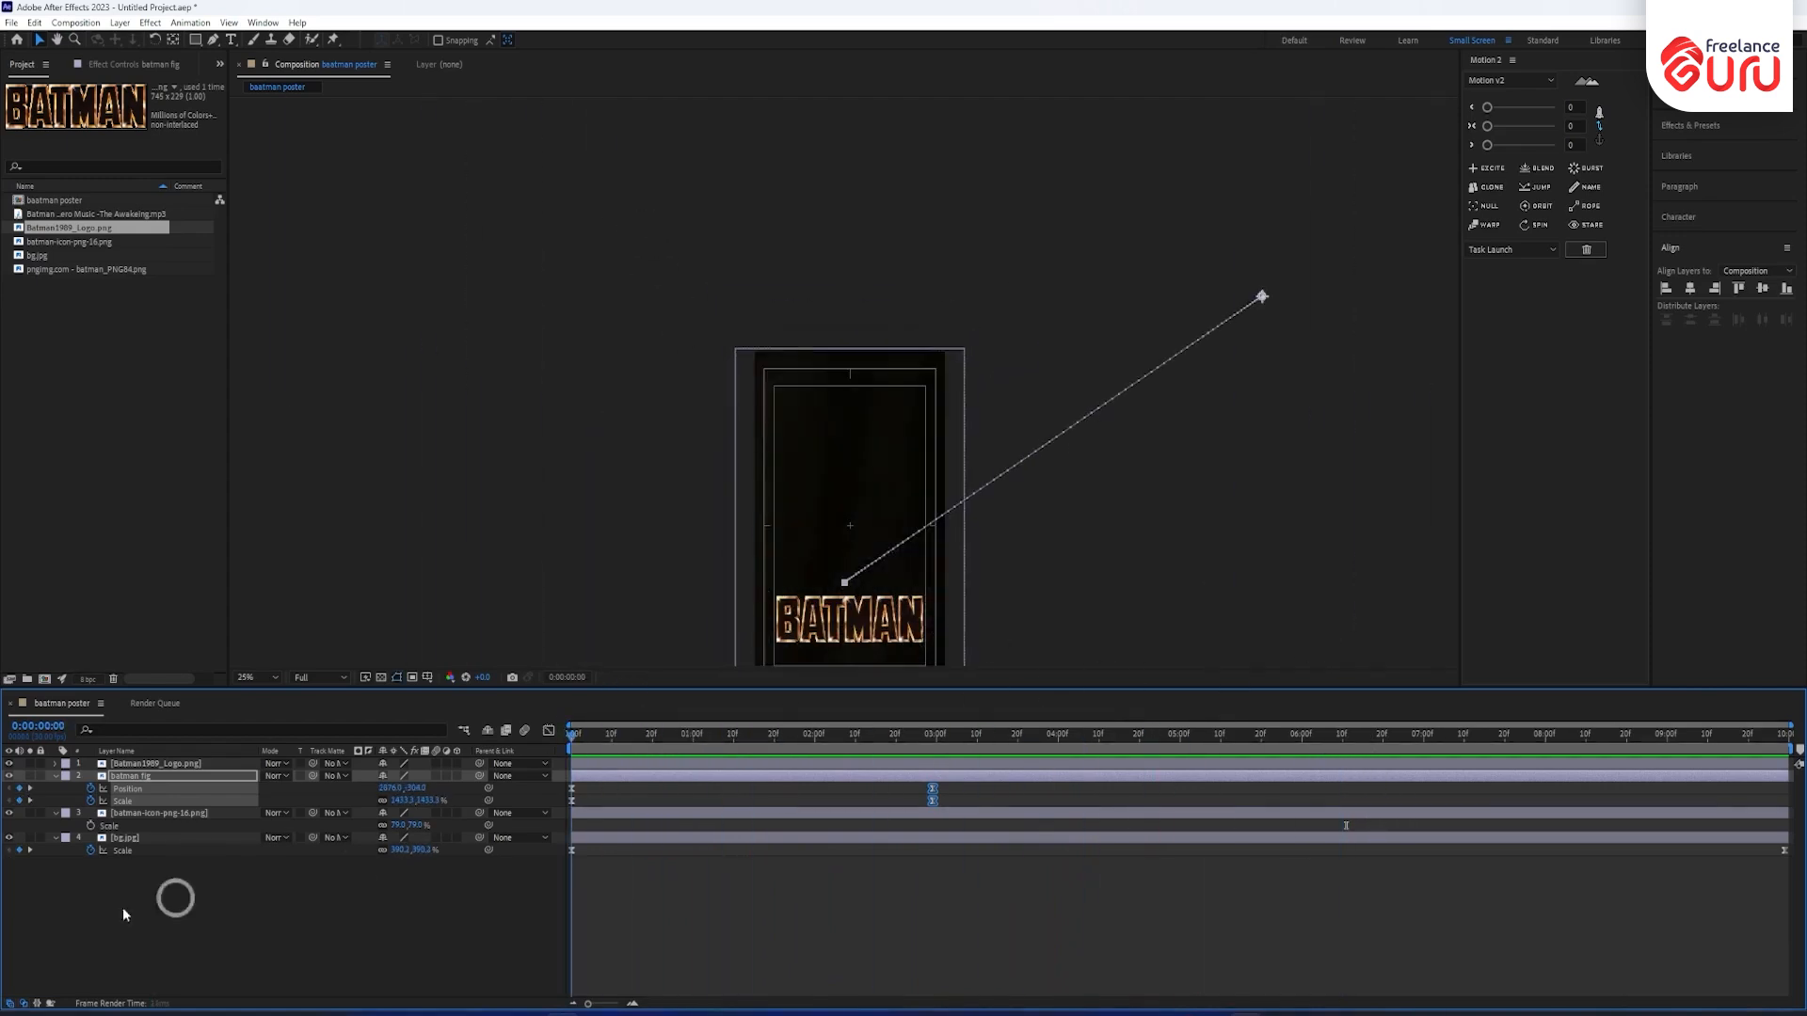
Preview the animation, and keyframe the bat icon's current position at 0:00:02:29 and again at 0:00:09:29.
key("KP_0")
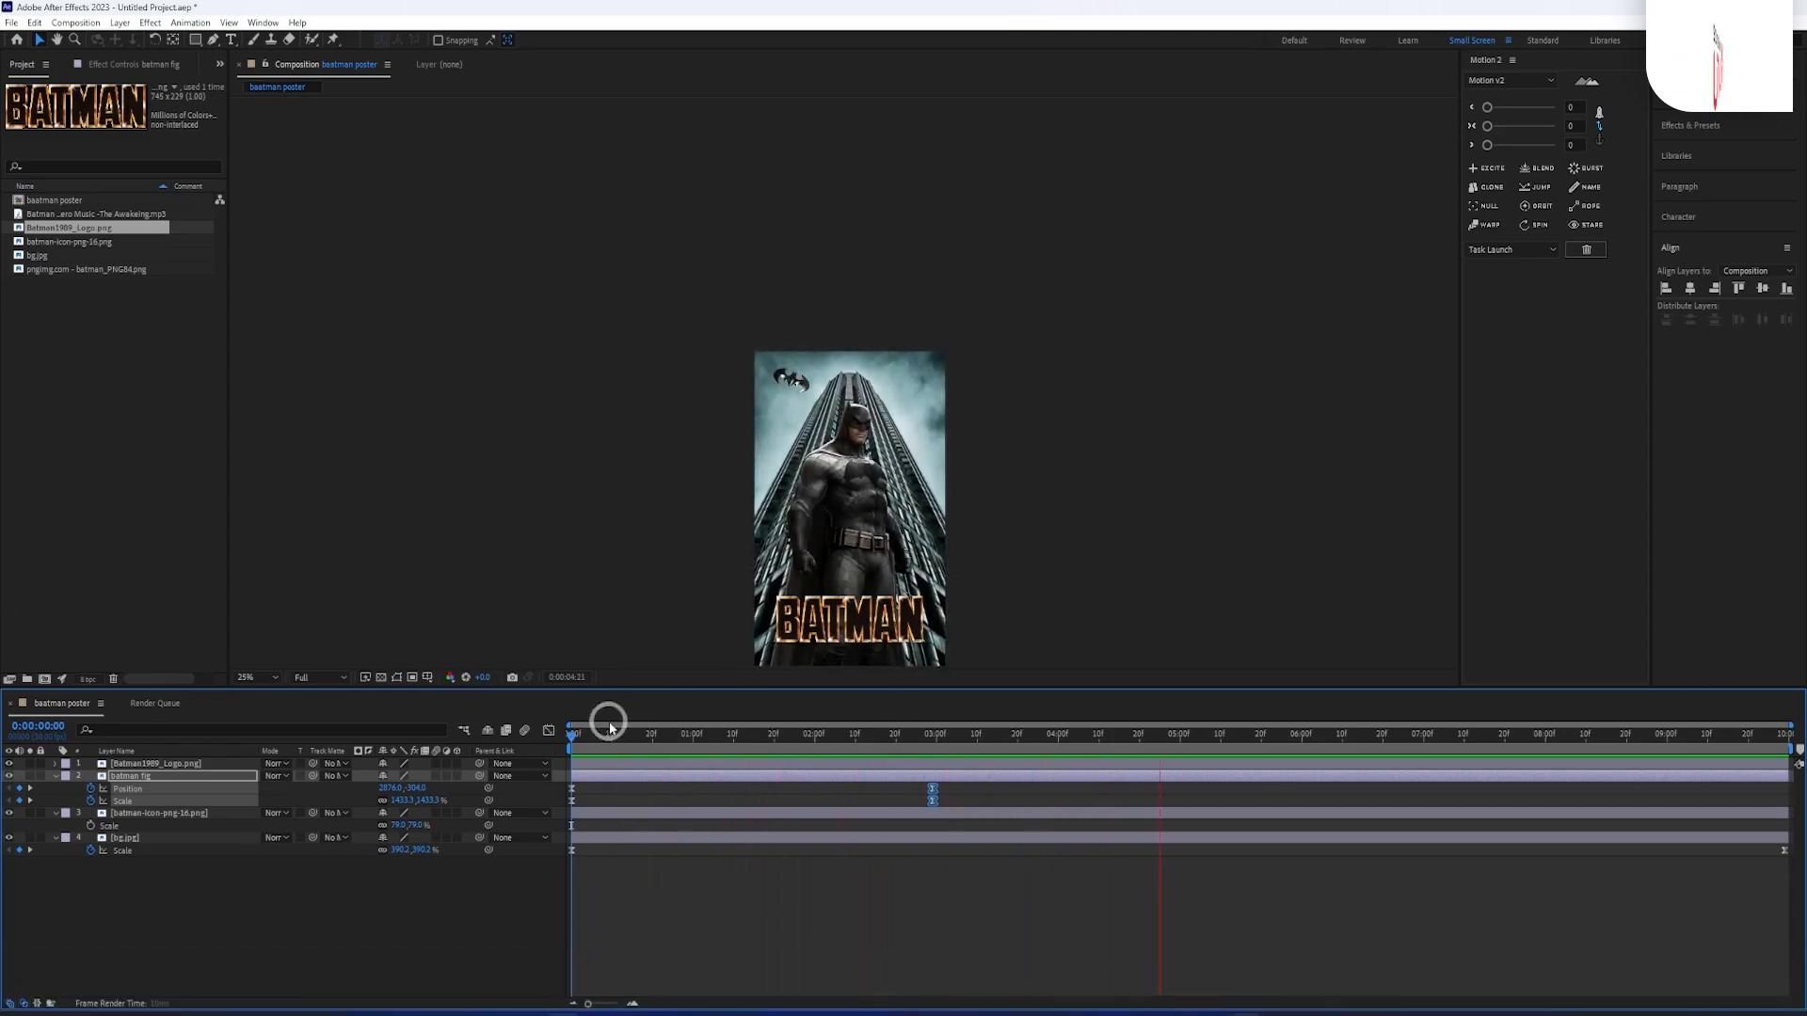
left_click_drag(577, 735, 942, 736)
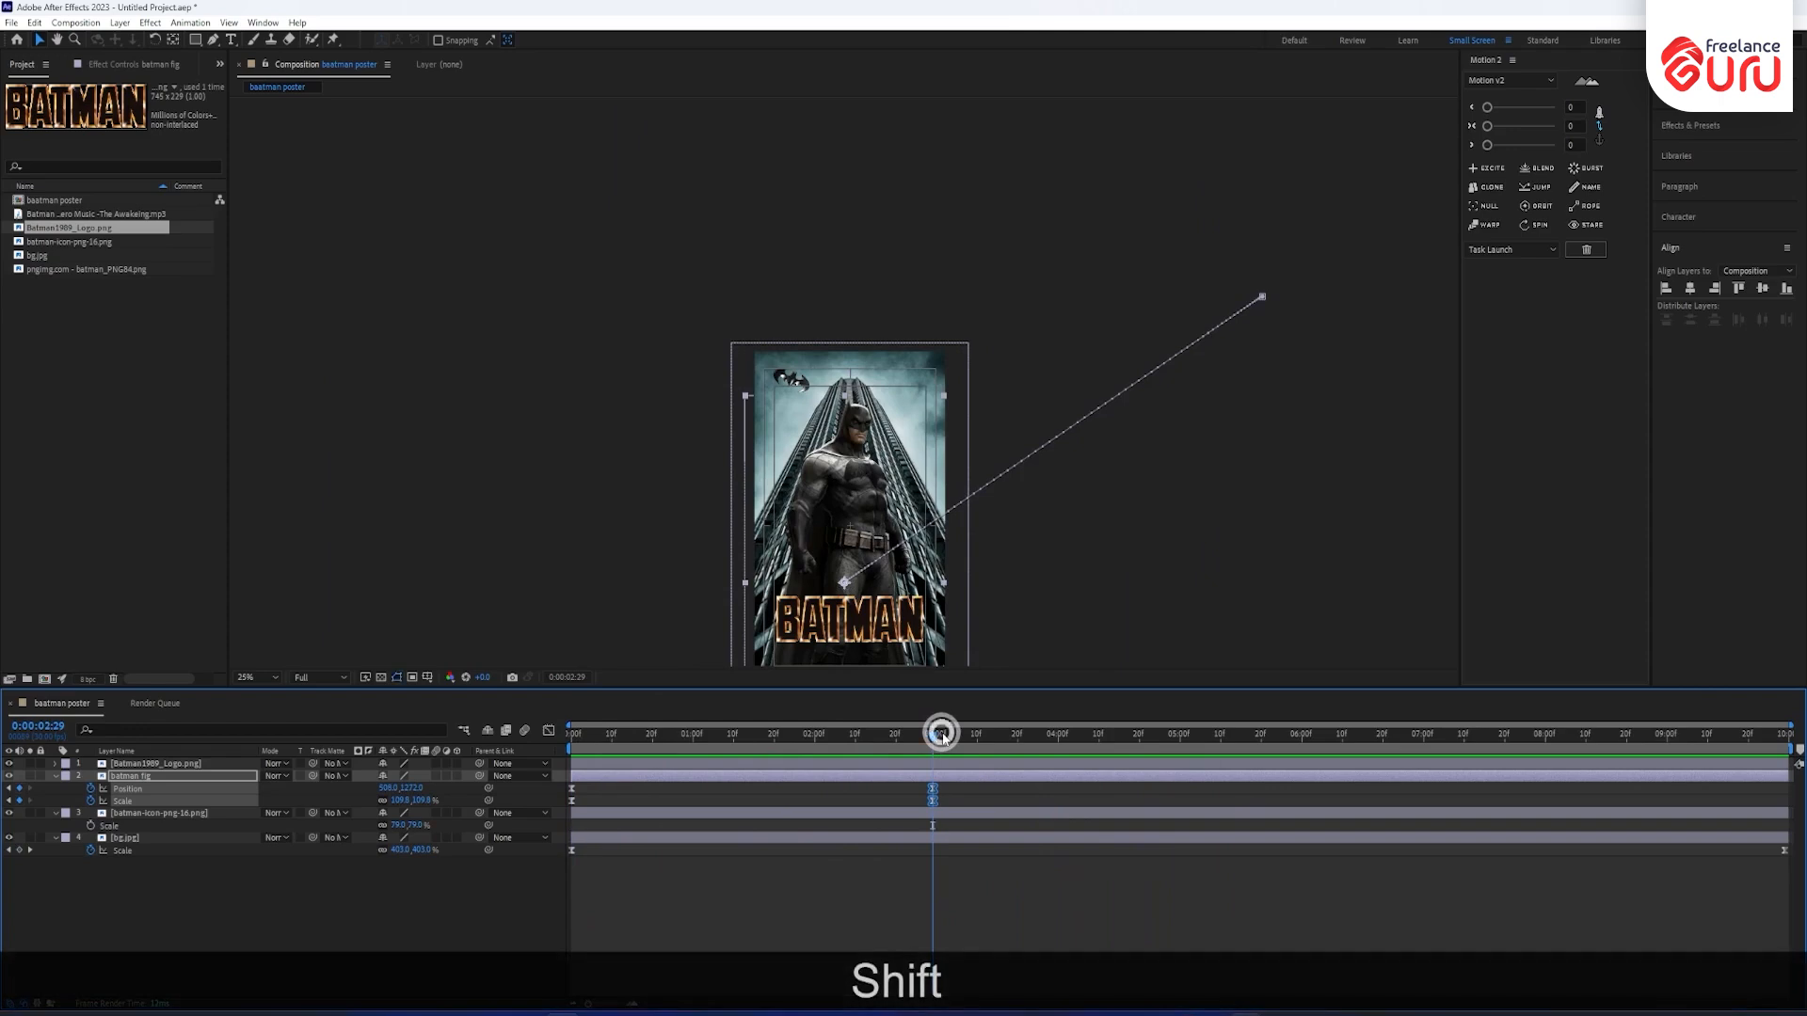
left_click(1313, 529)
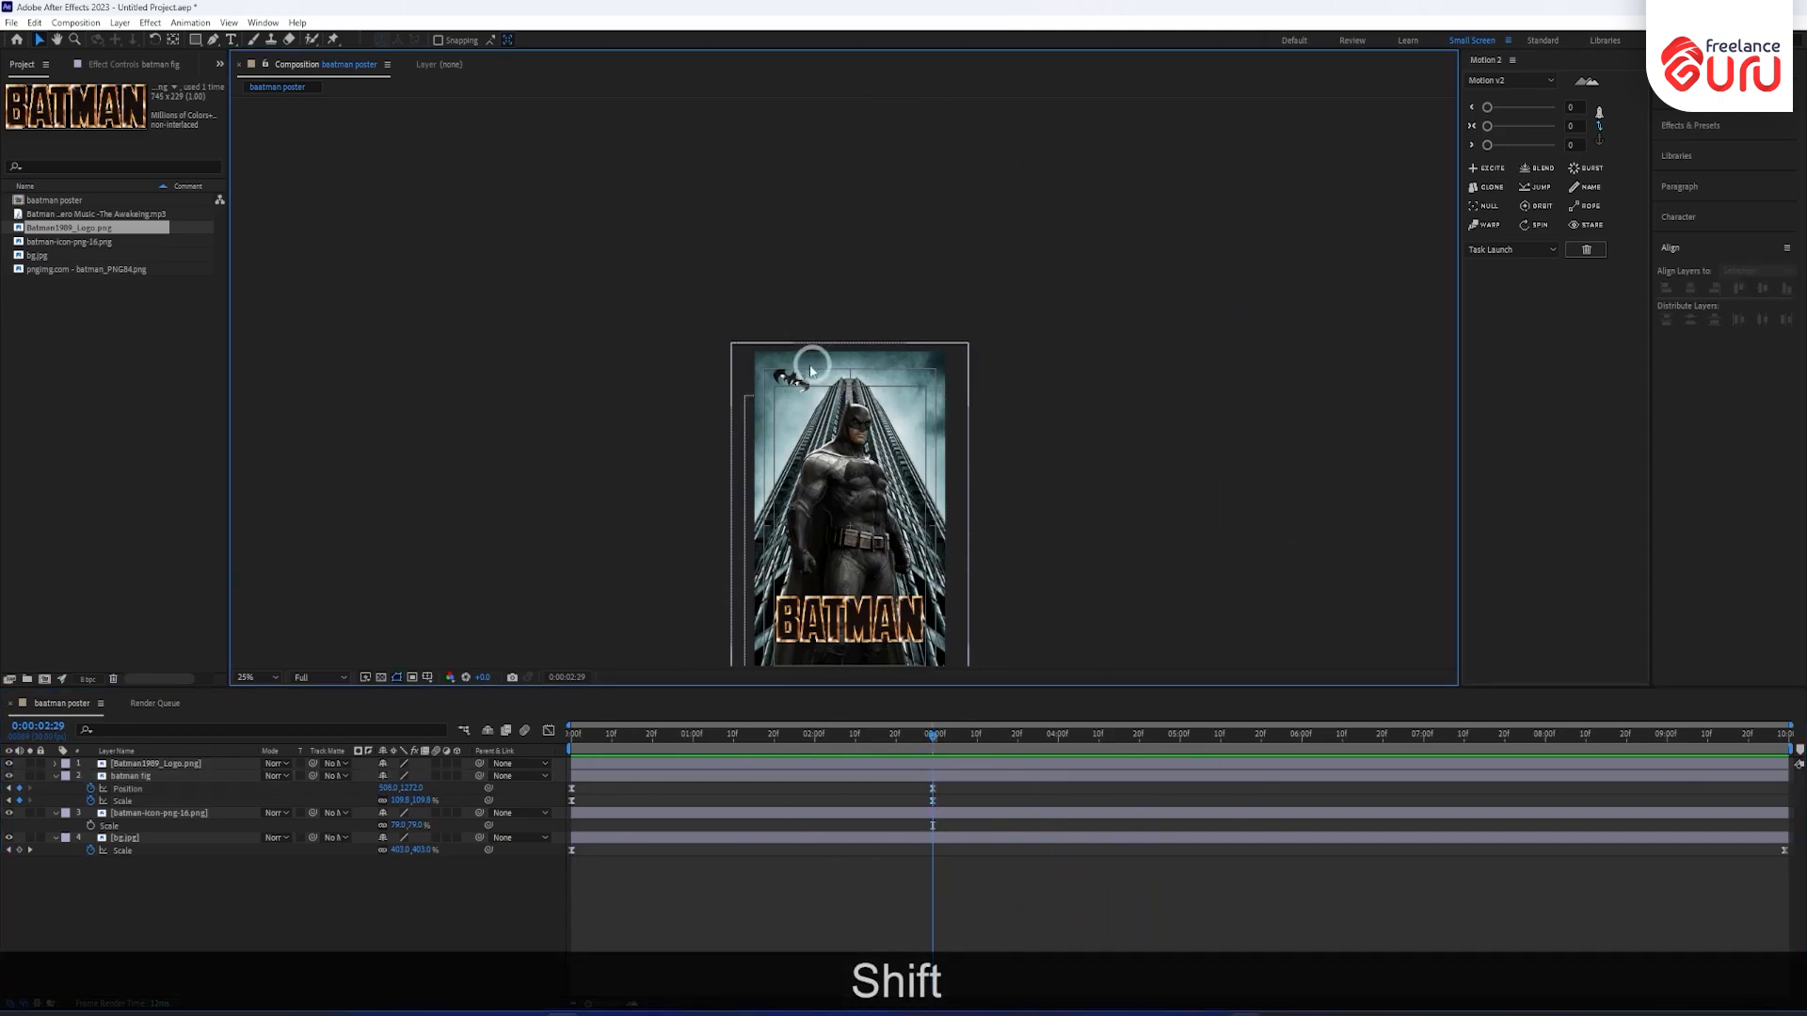
left_click(795, 378)
scroll(795, 378, "up", 2)
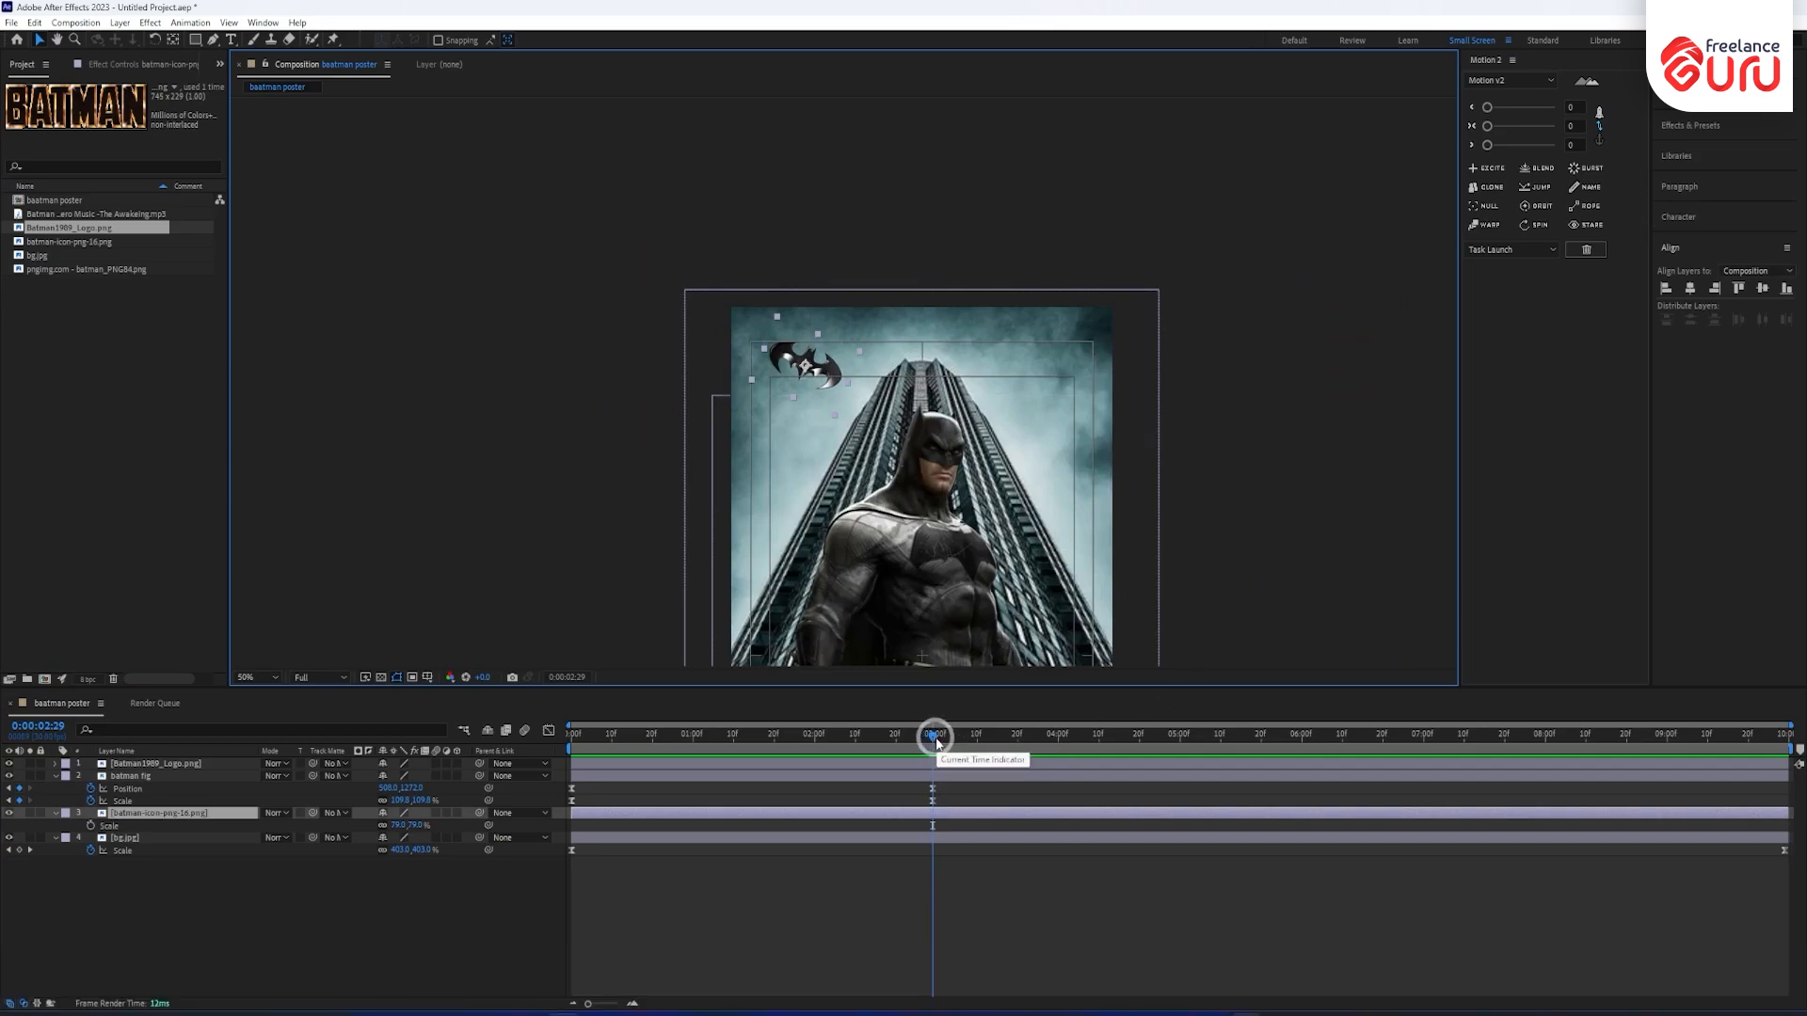
mouse_move(936, 744)
left_mouse_down()
mouse_move(625, 778)
mouse_move(931, 775)
left_mouse_up()
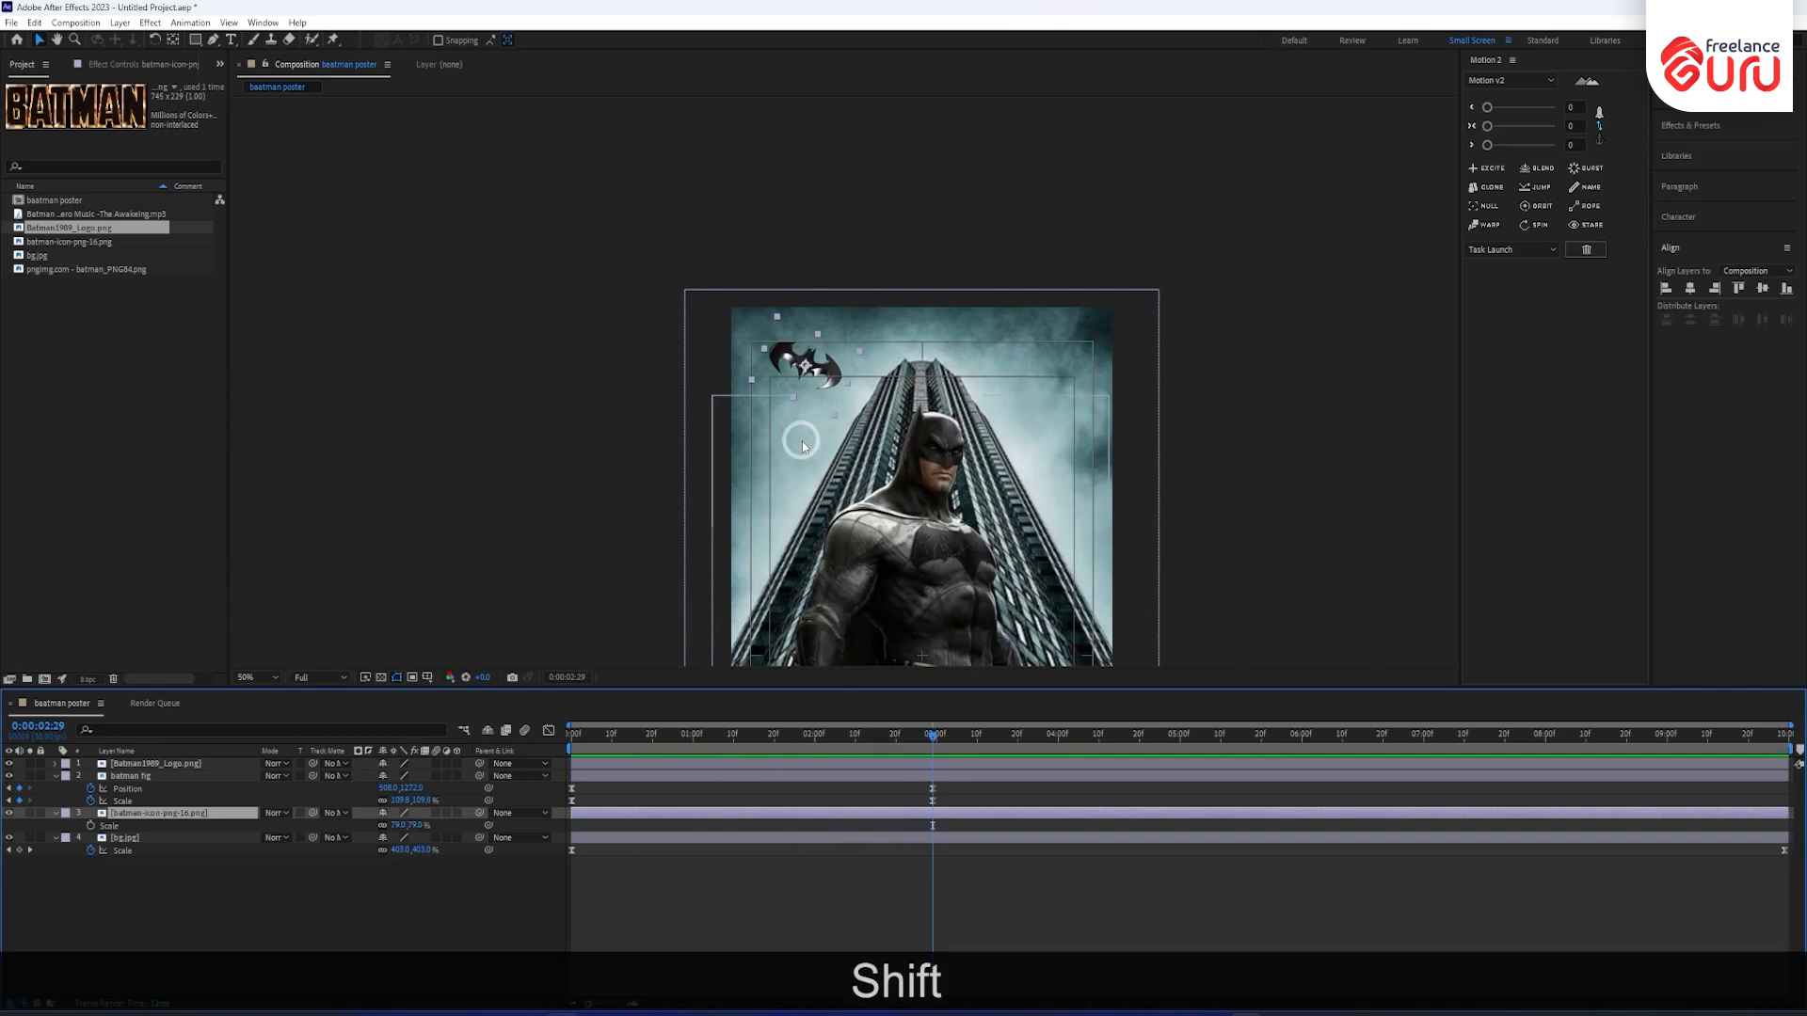
key("p")
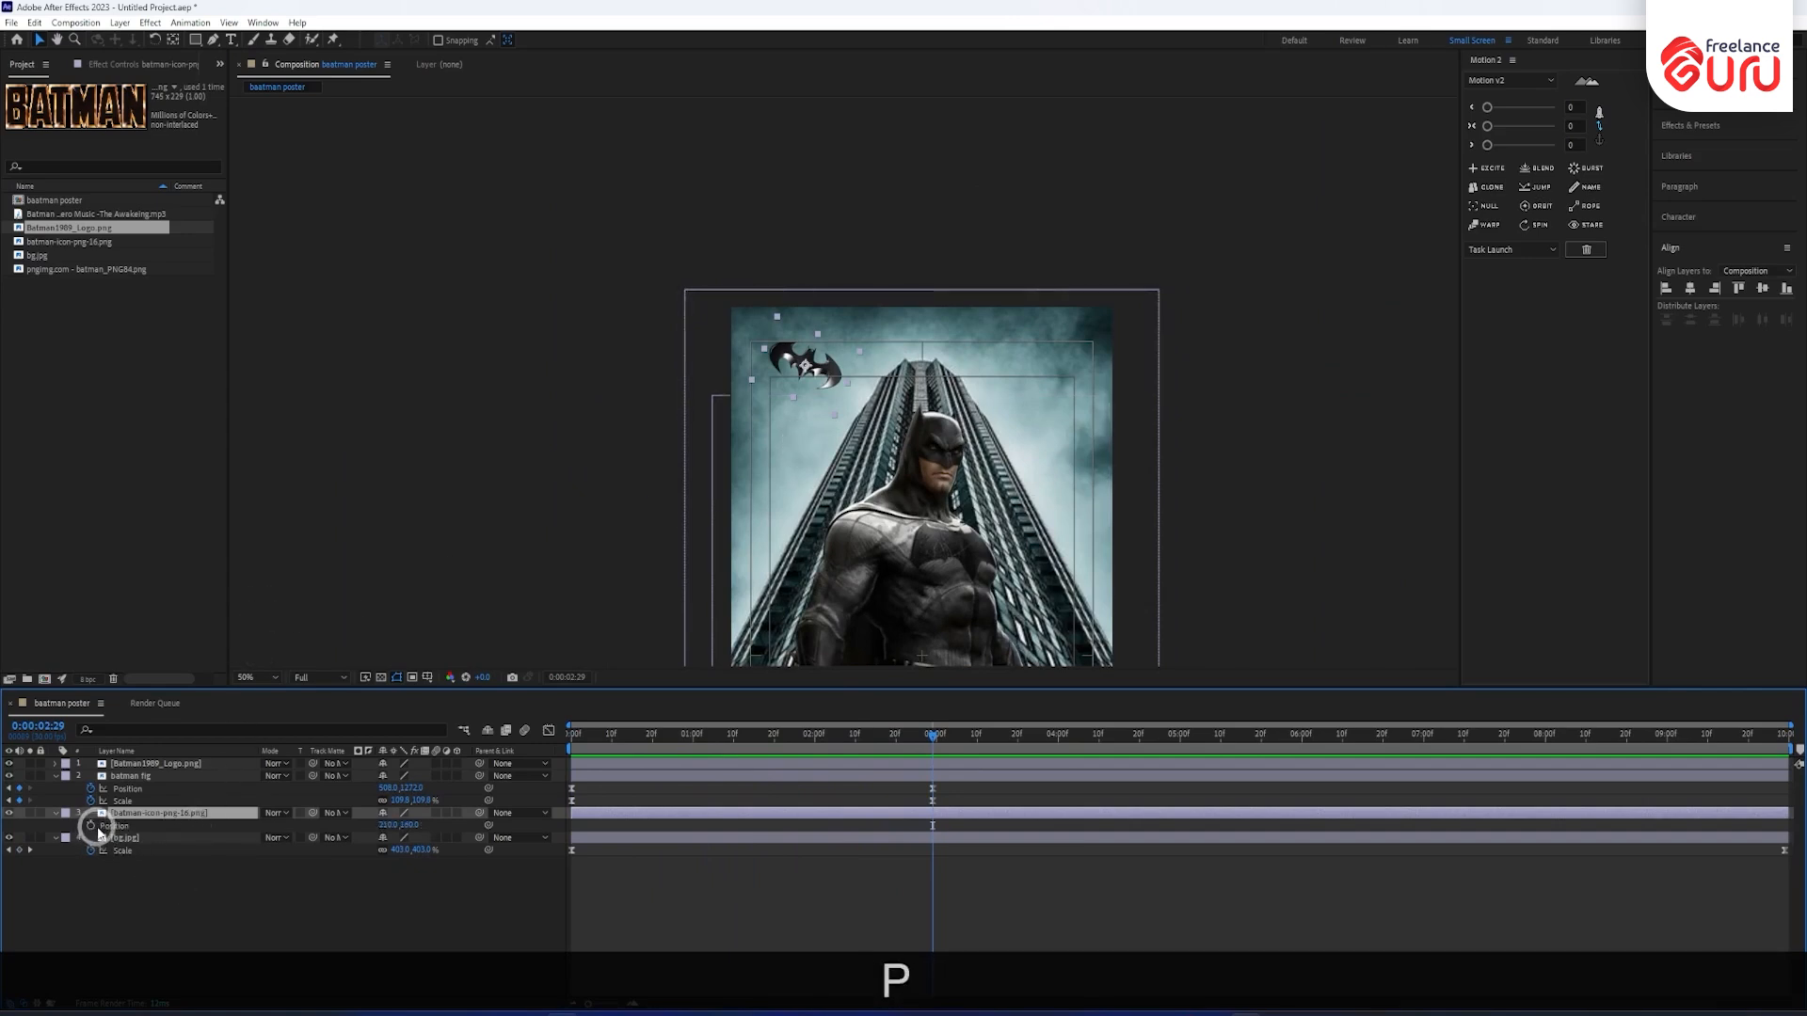
left_click(91, 826)
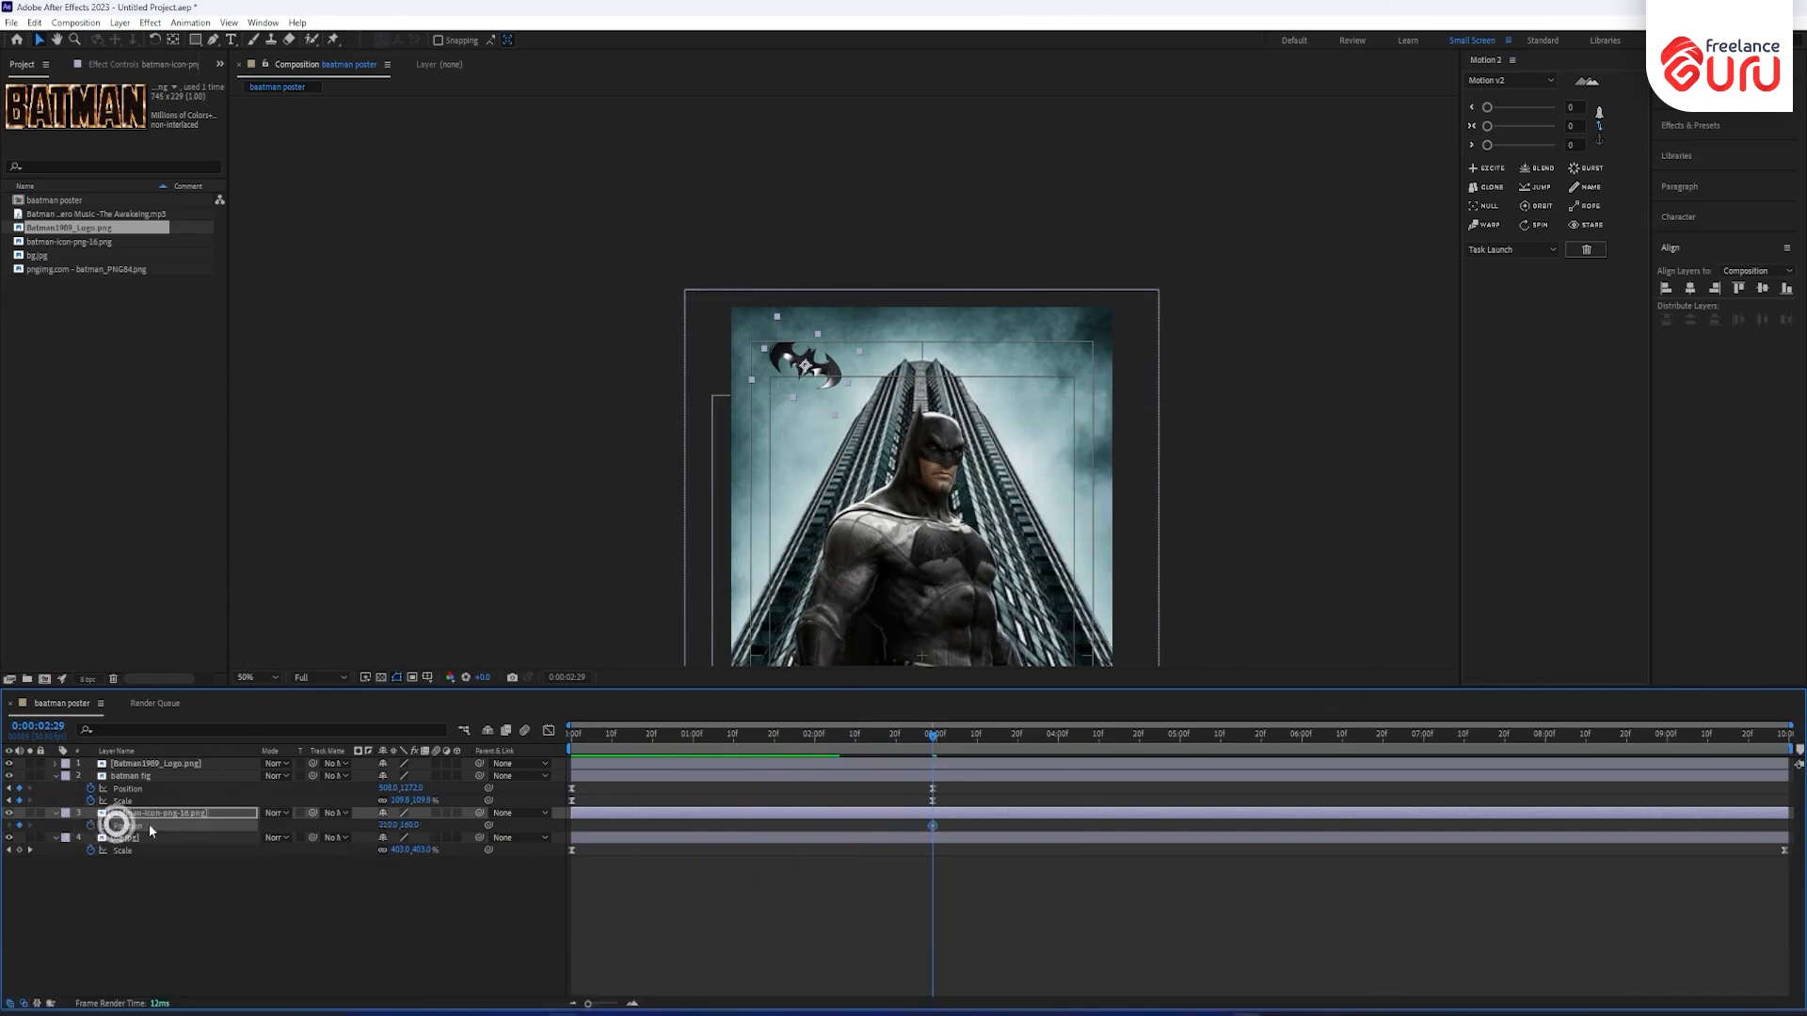
left_click_drag(936, 737, 1797, 799)
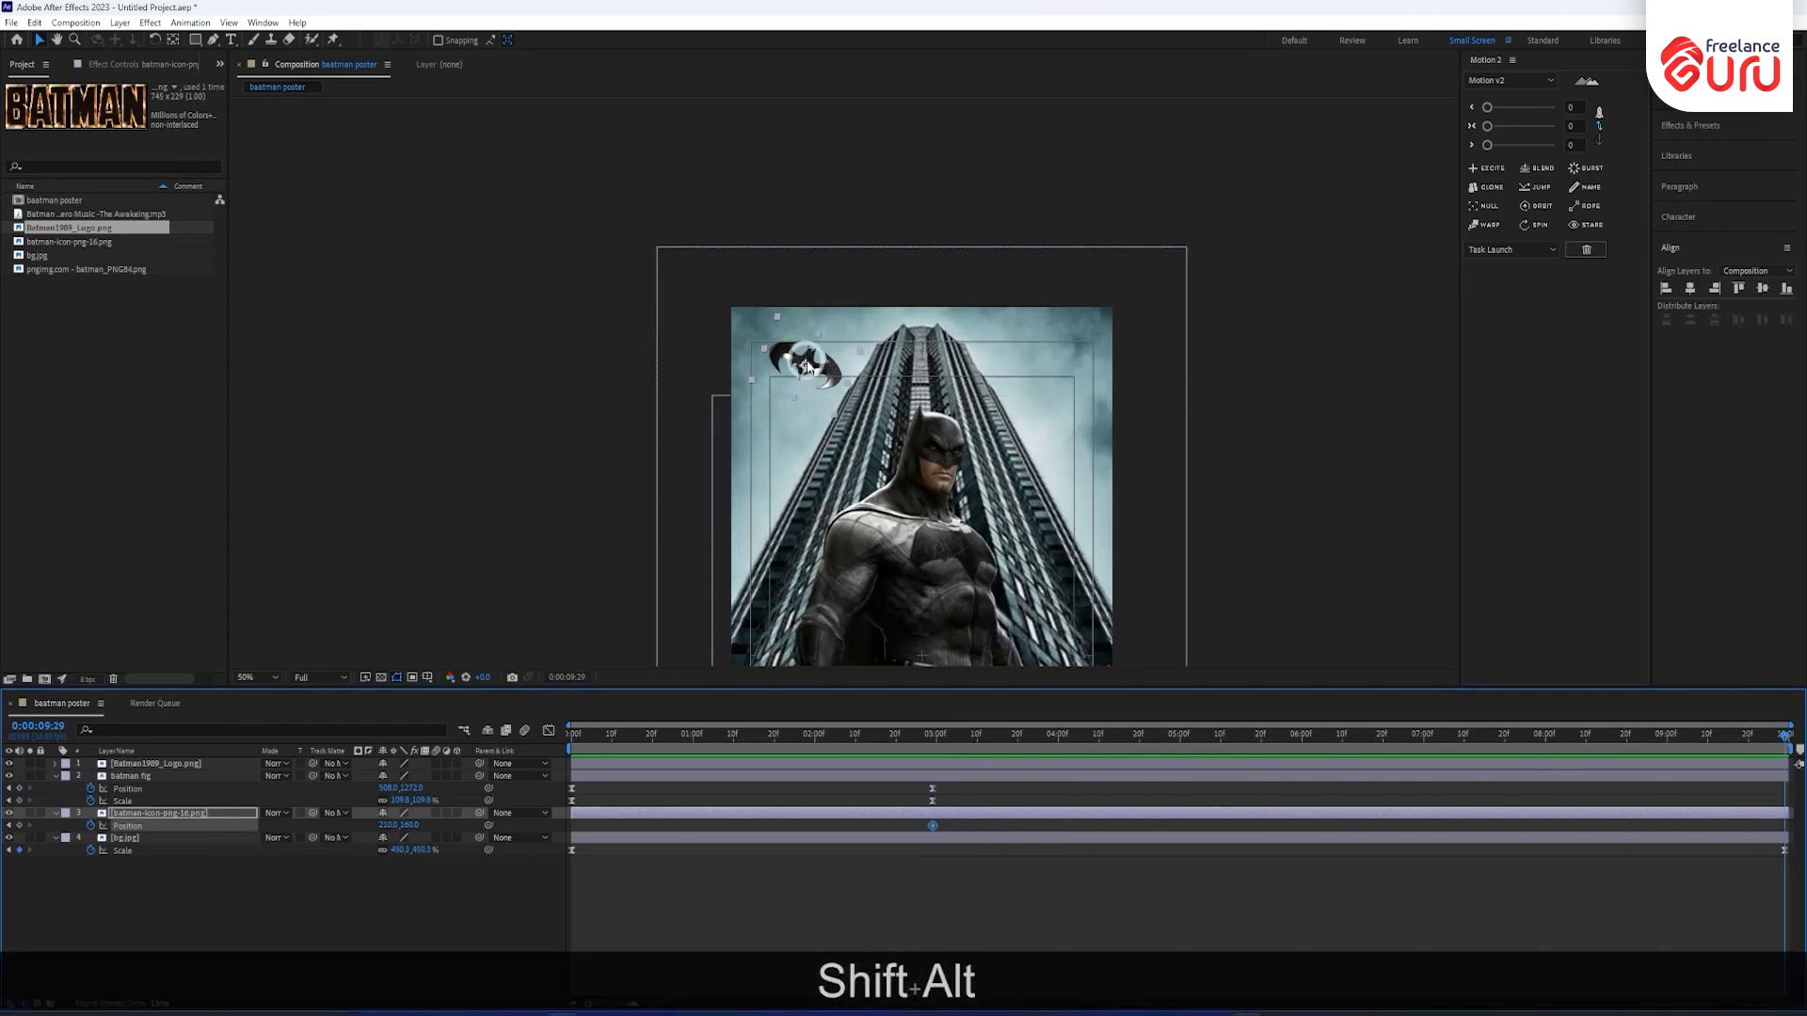
key("shift+alt+p")
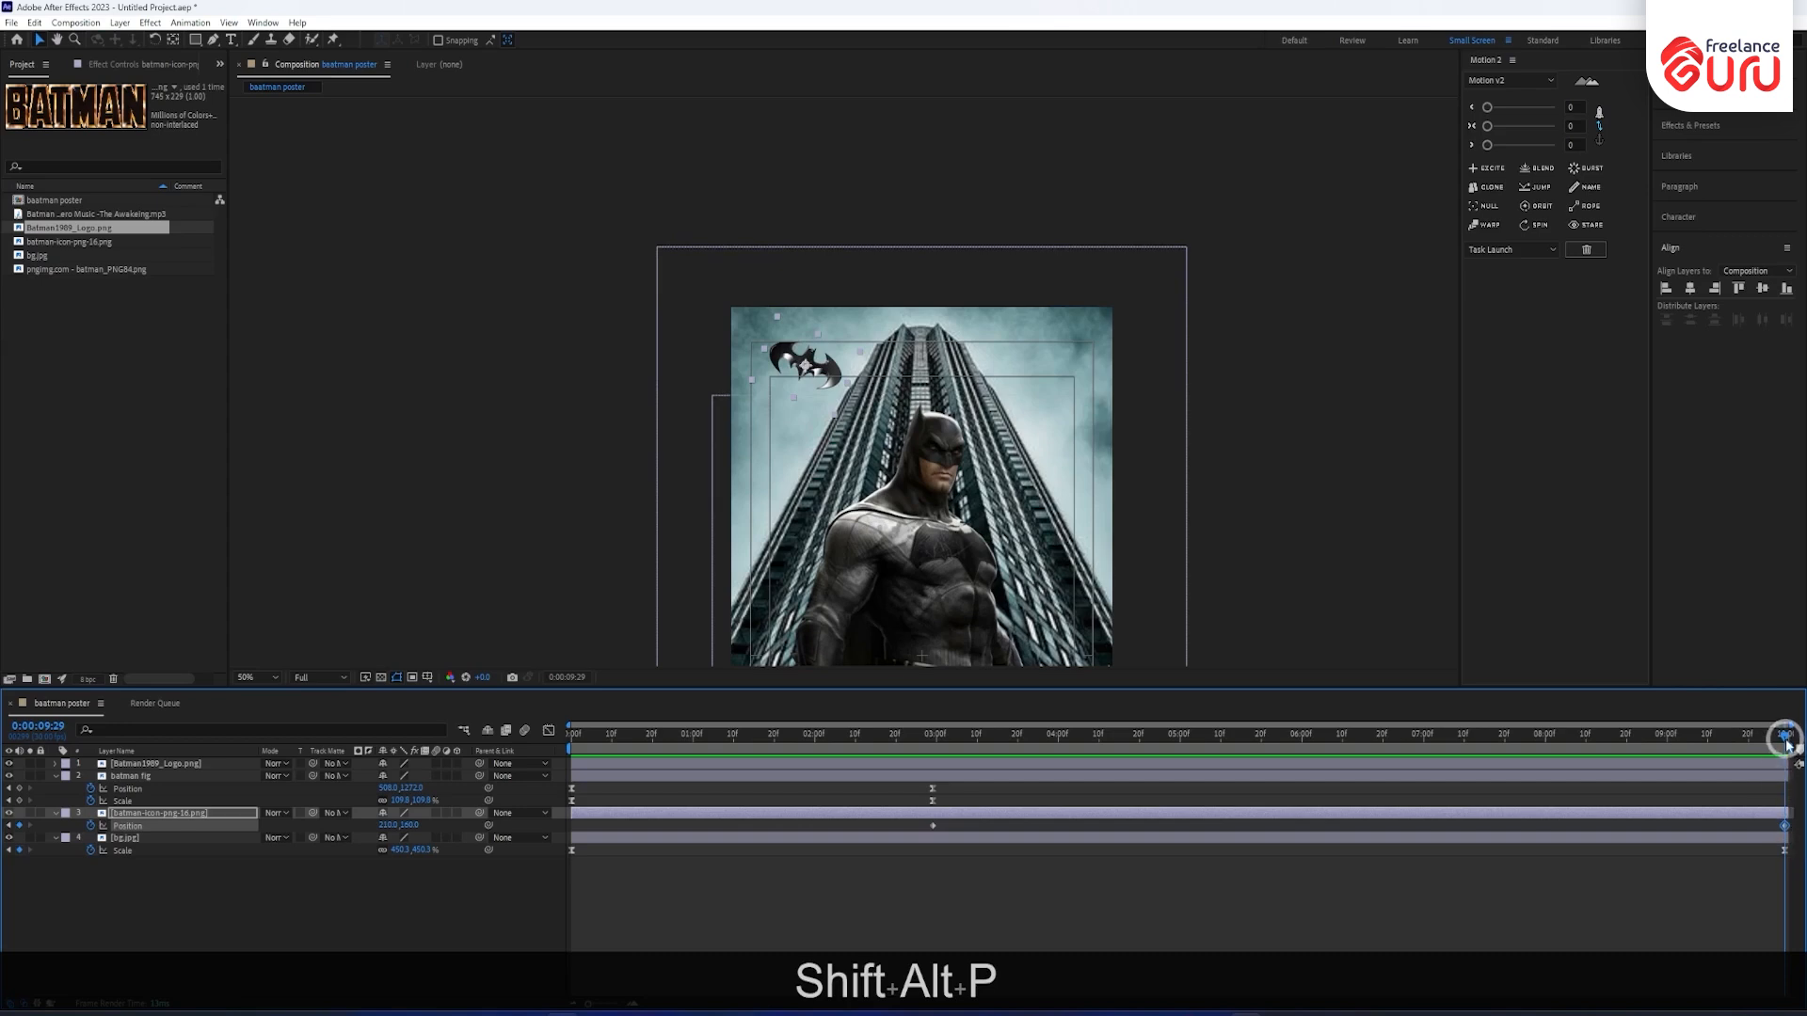
At 0:00:02:29, move the bat icon beyond the poster's left edge to about -250, 374, and shift its ending position keyframe to about 0:00:05:01.
key("j")
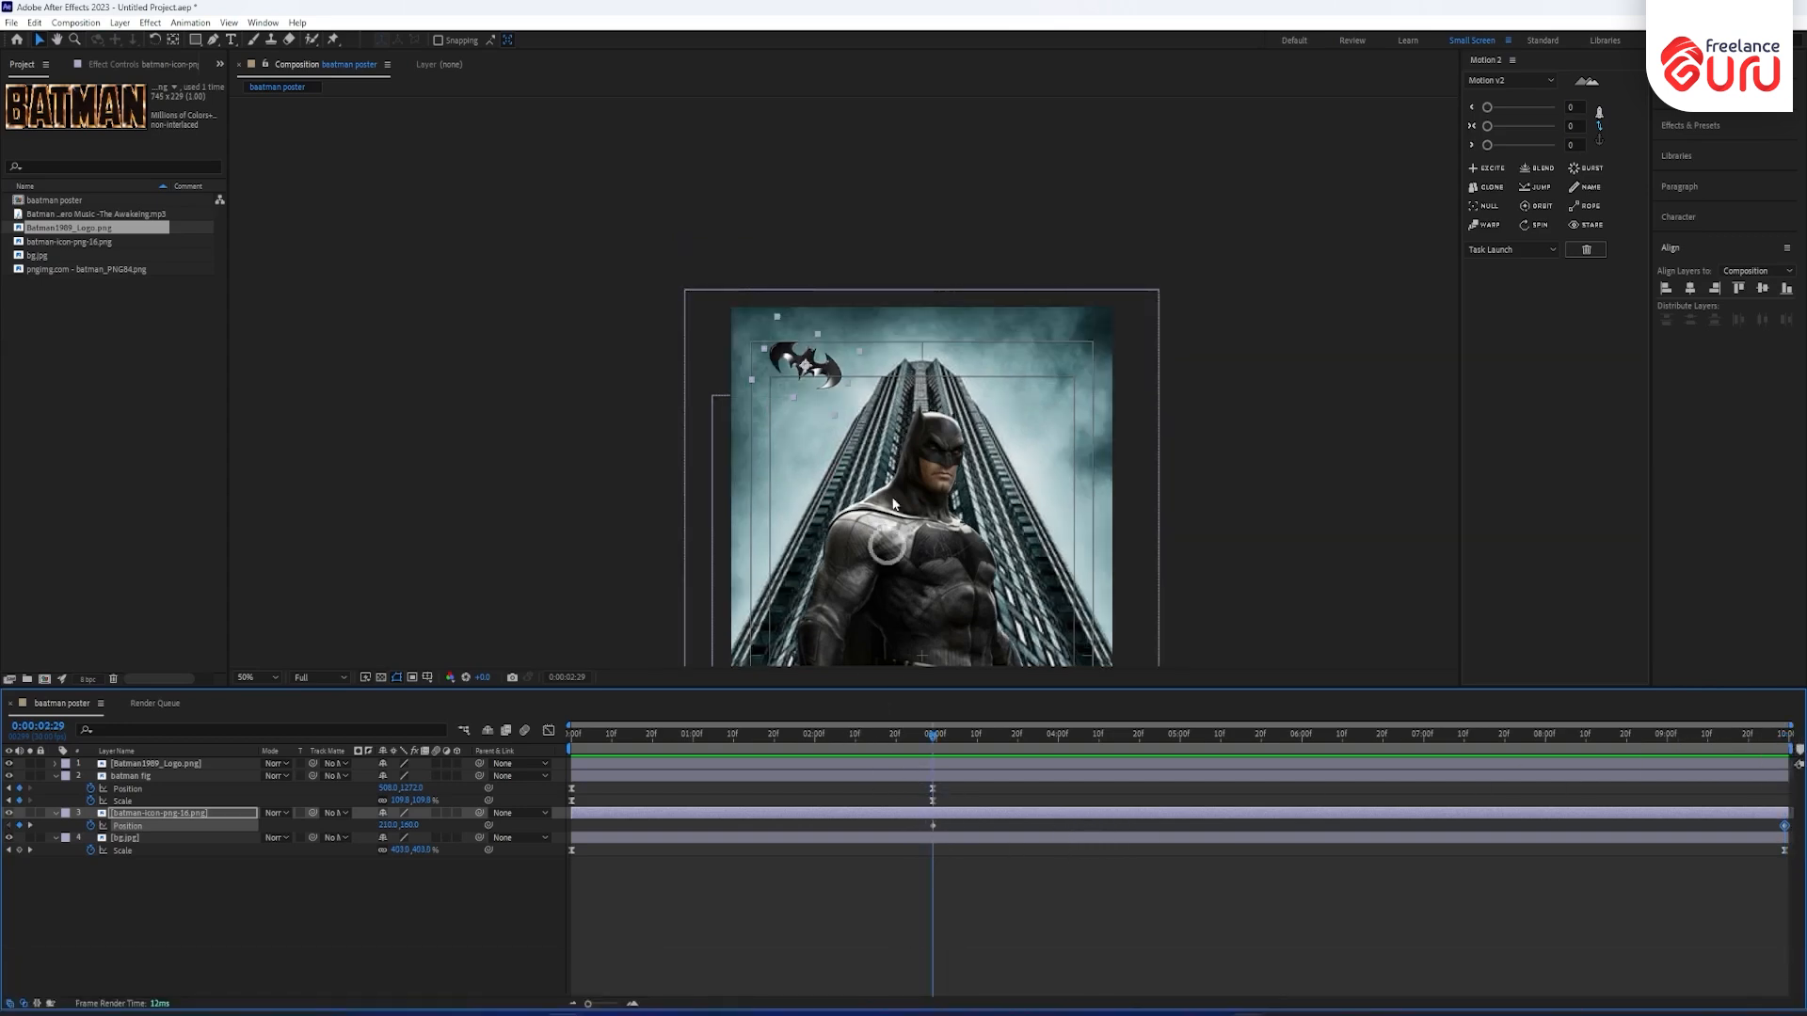
left_click_drag(805, 368, 653, 440)
key("ctrl+z")
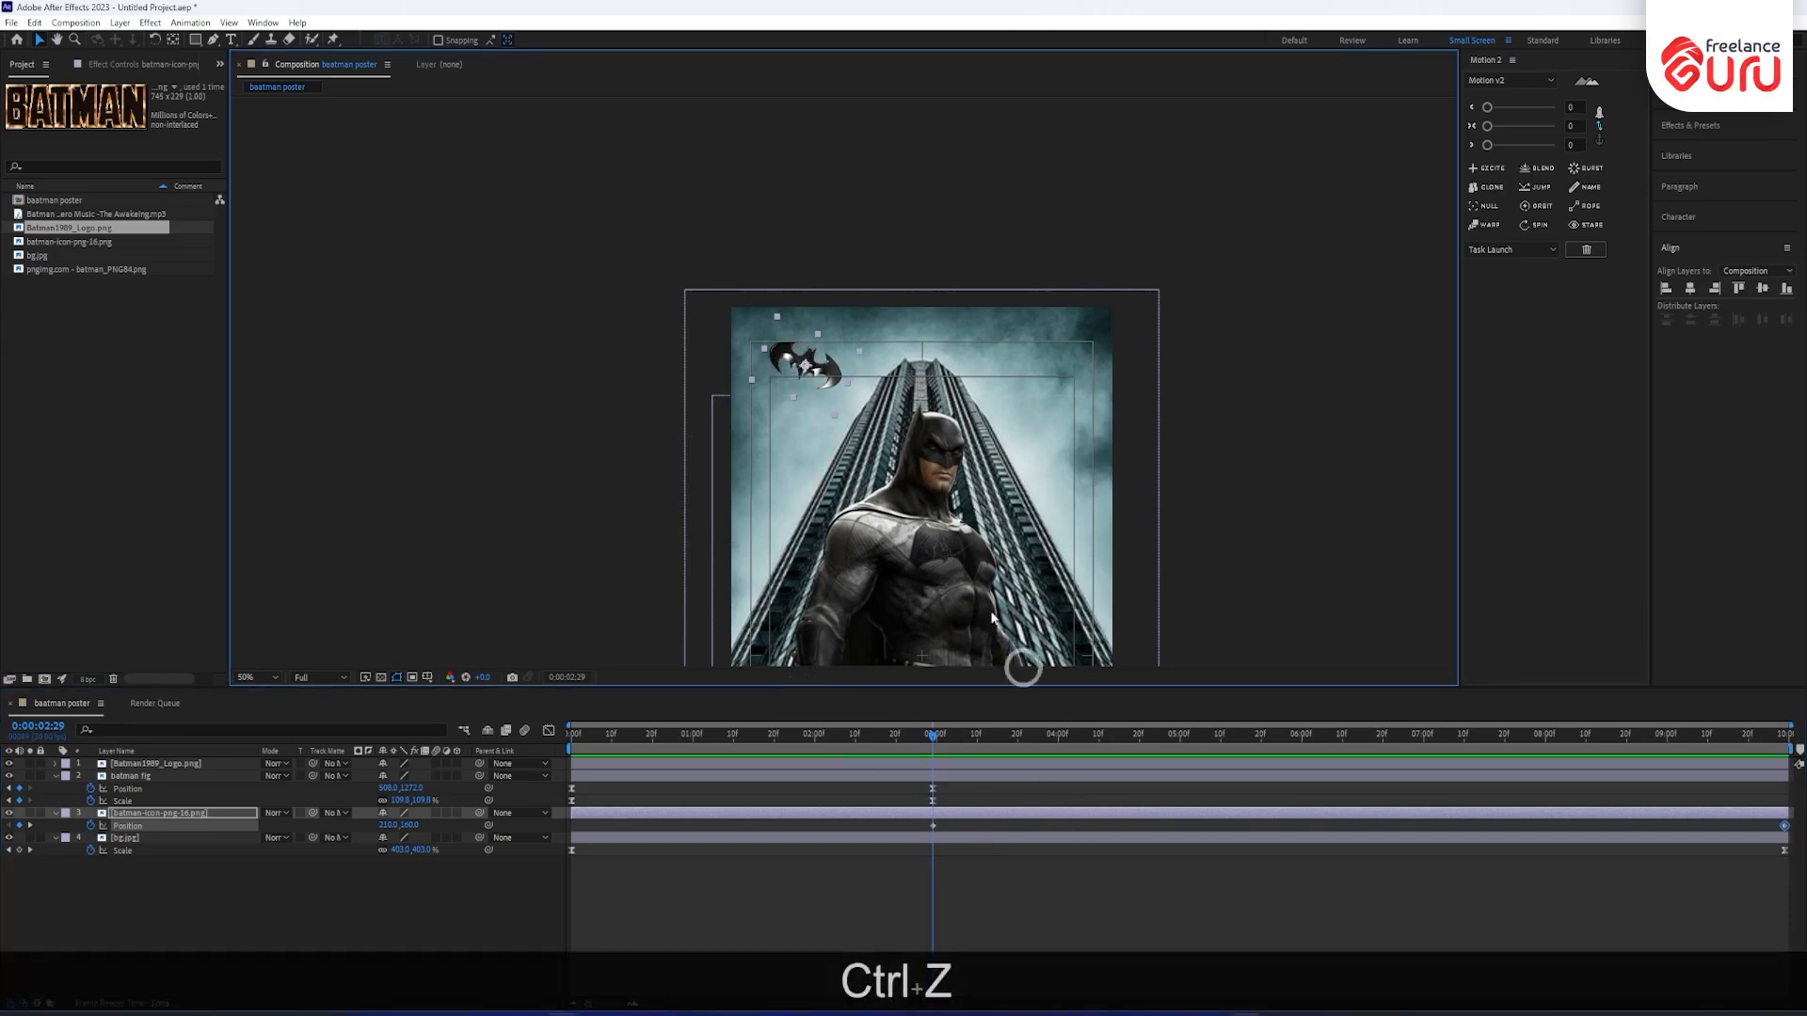
left_click(154, 814)
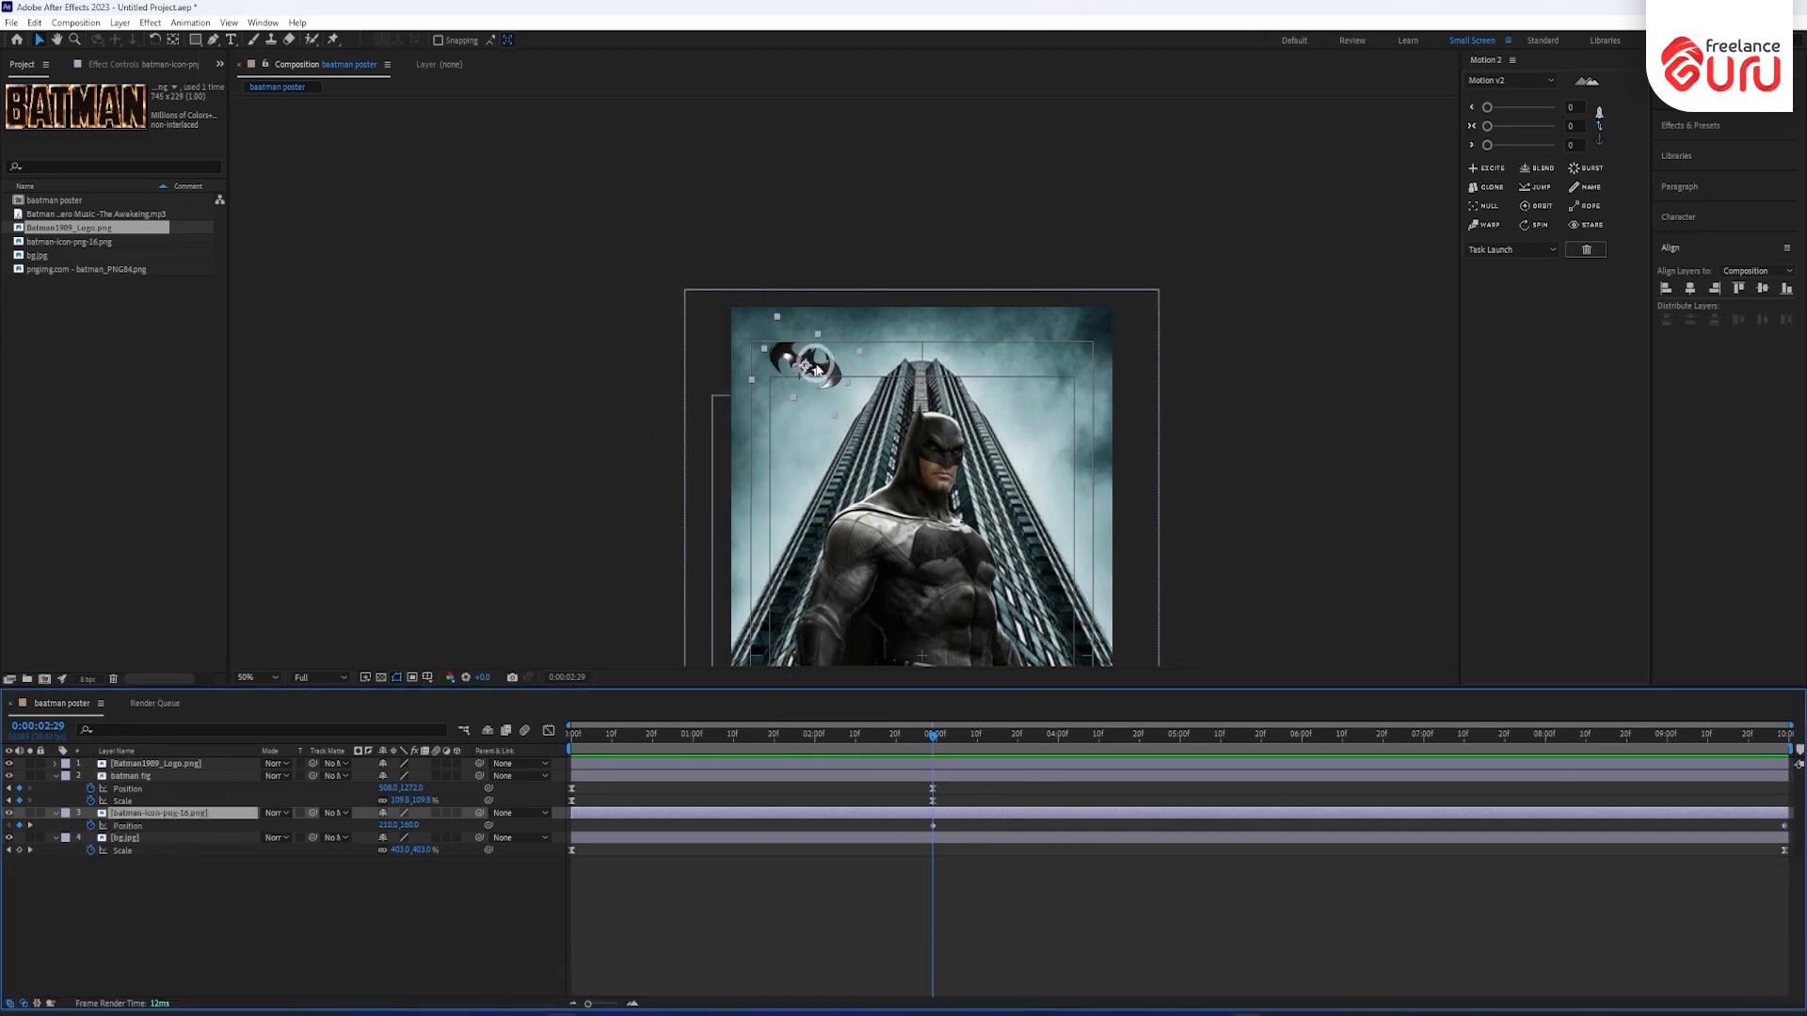
left_click_drag(804, 369, 642, 443)
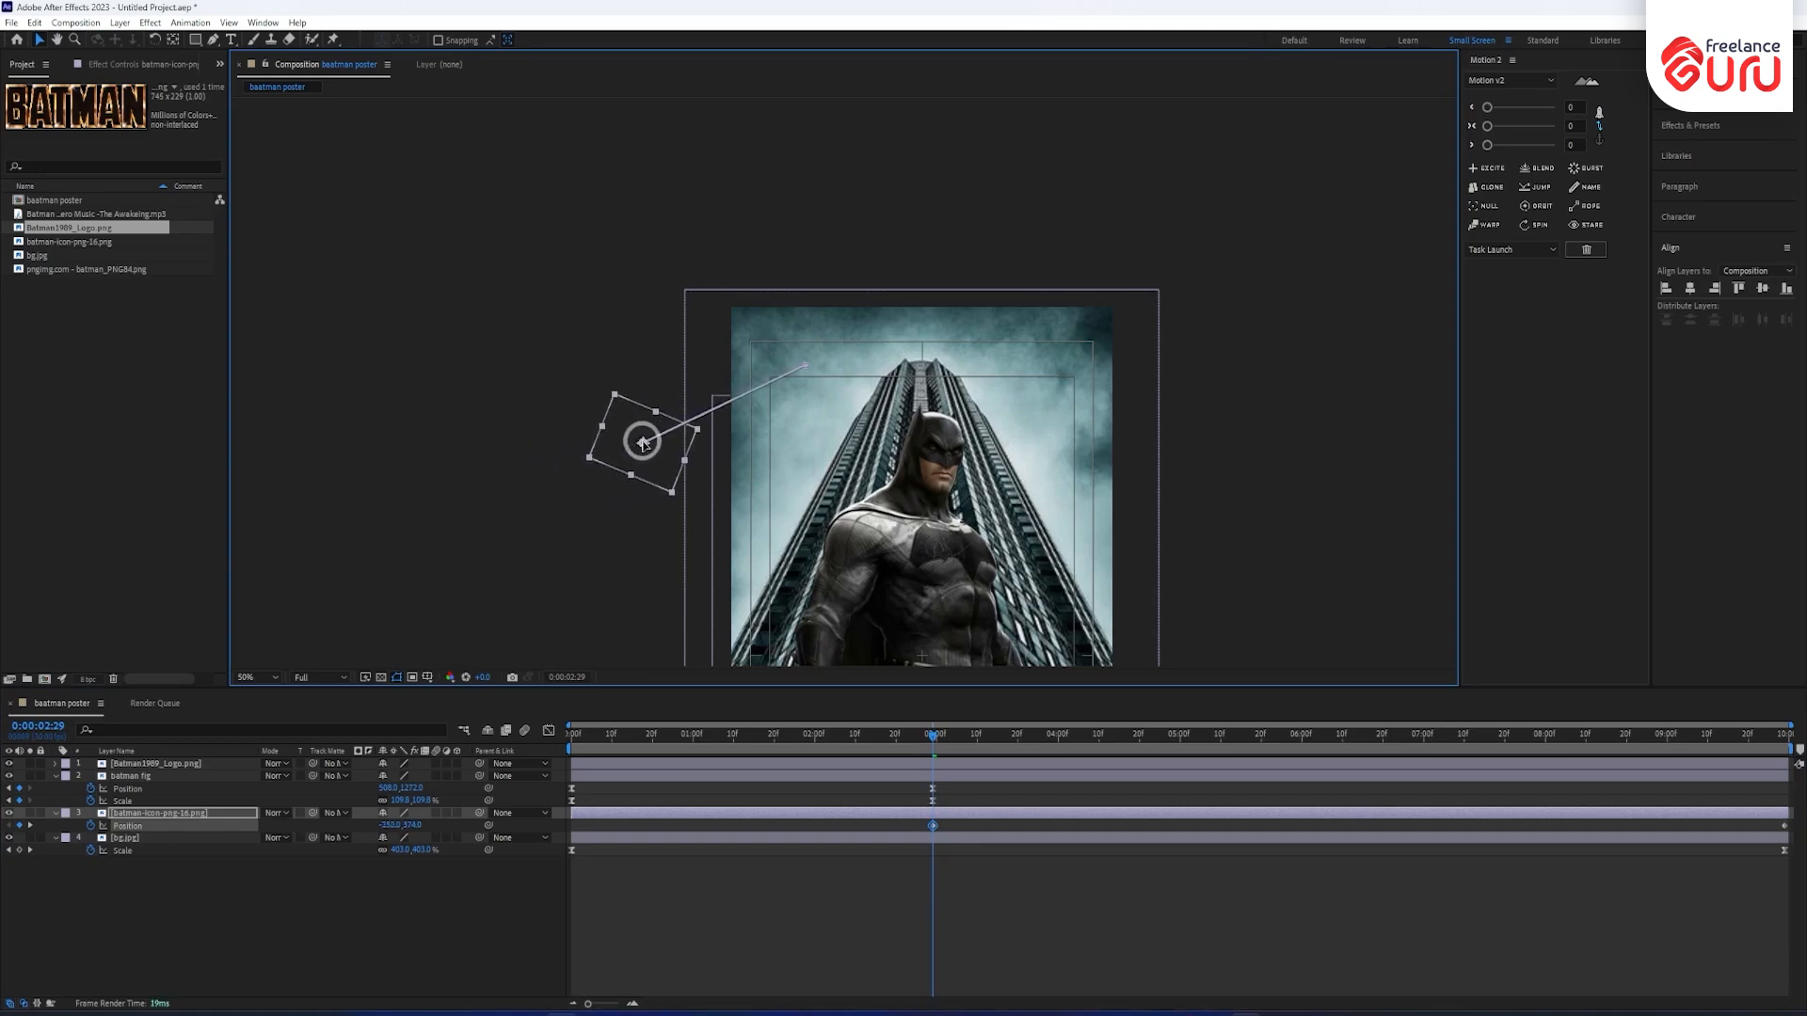
key("space")
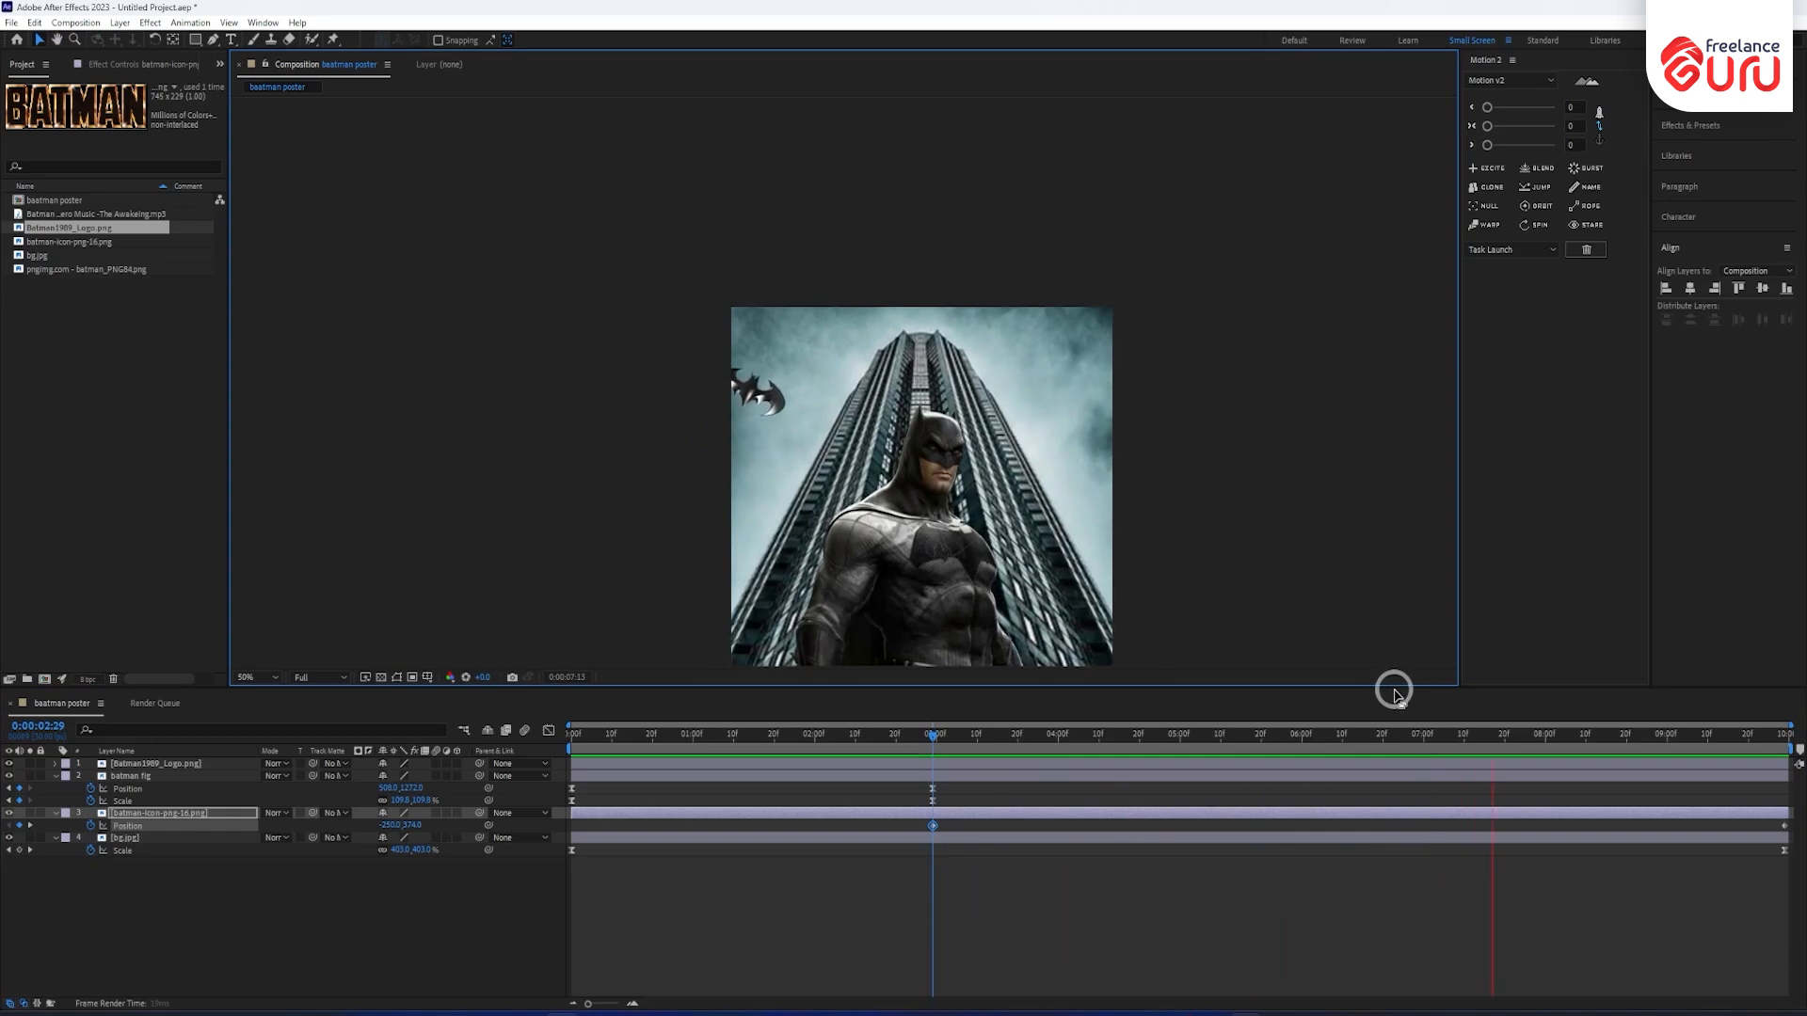
left_click_drag(1783, 826, 1185, 840)
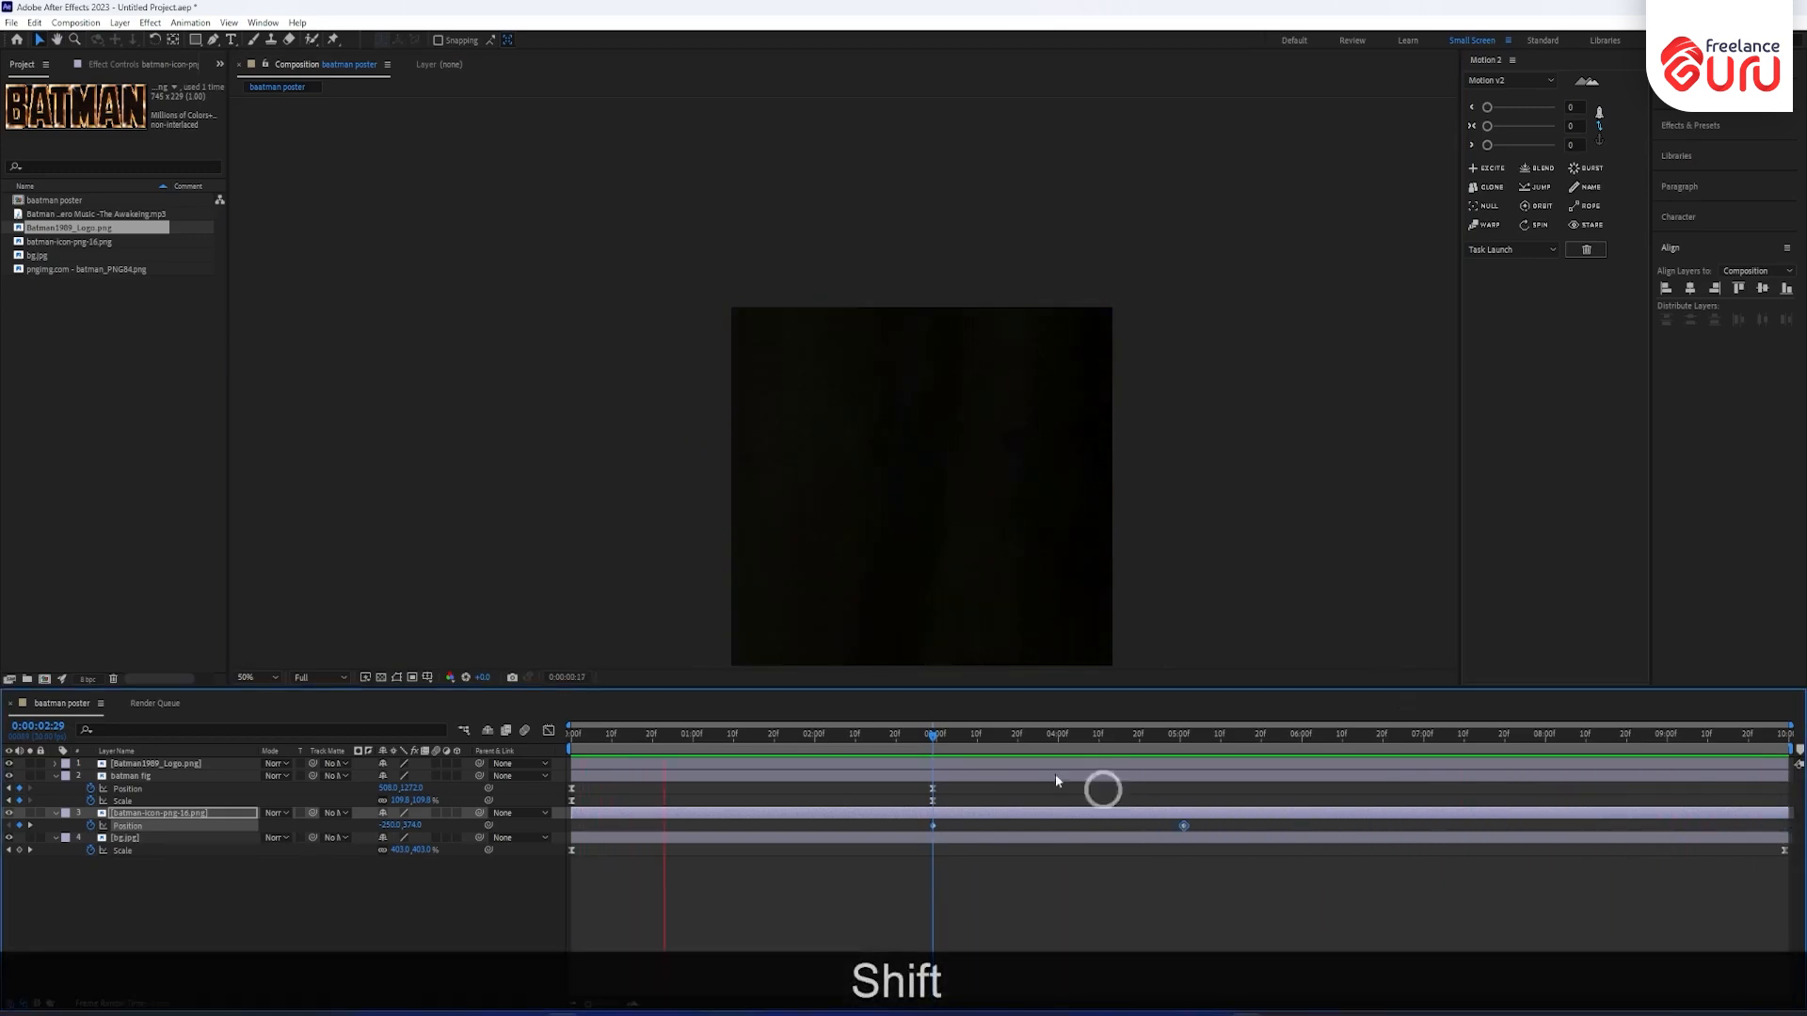
Keyframe the bat icon's opacity at 0% at 0:00:02:29 and 100% at 0:00:05:01.
left_click_drag(957, 743, 942, 791)
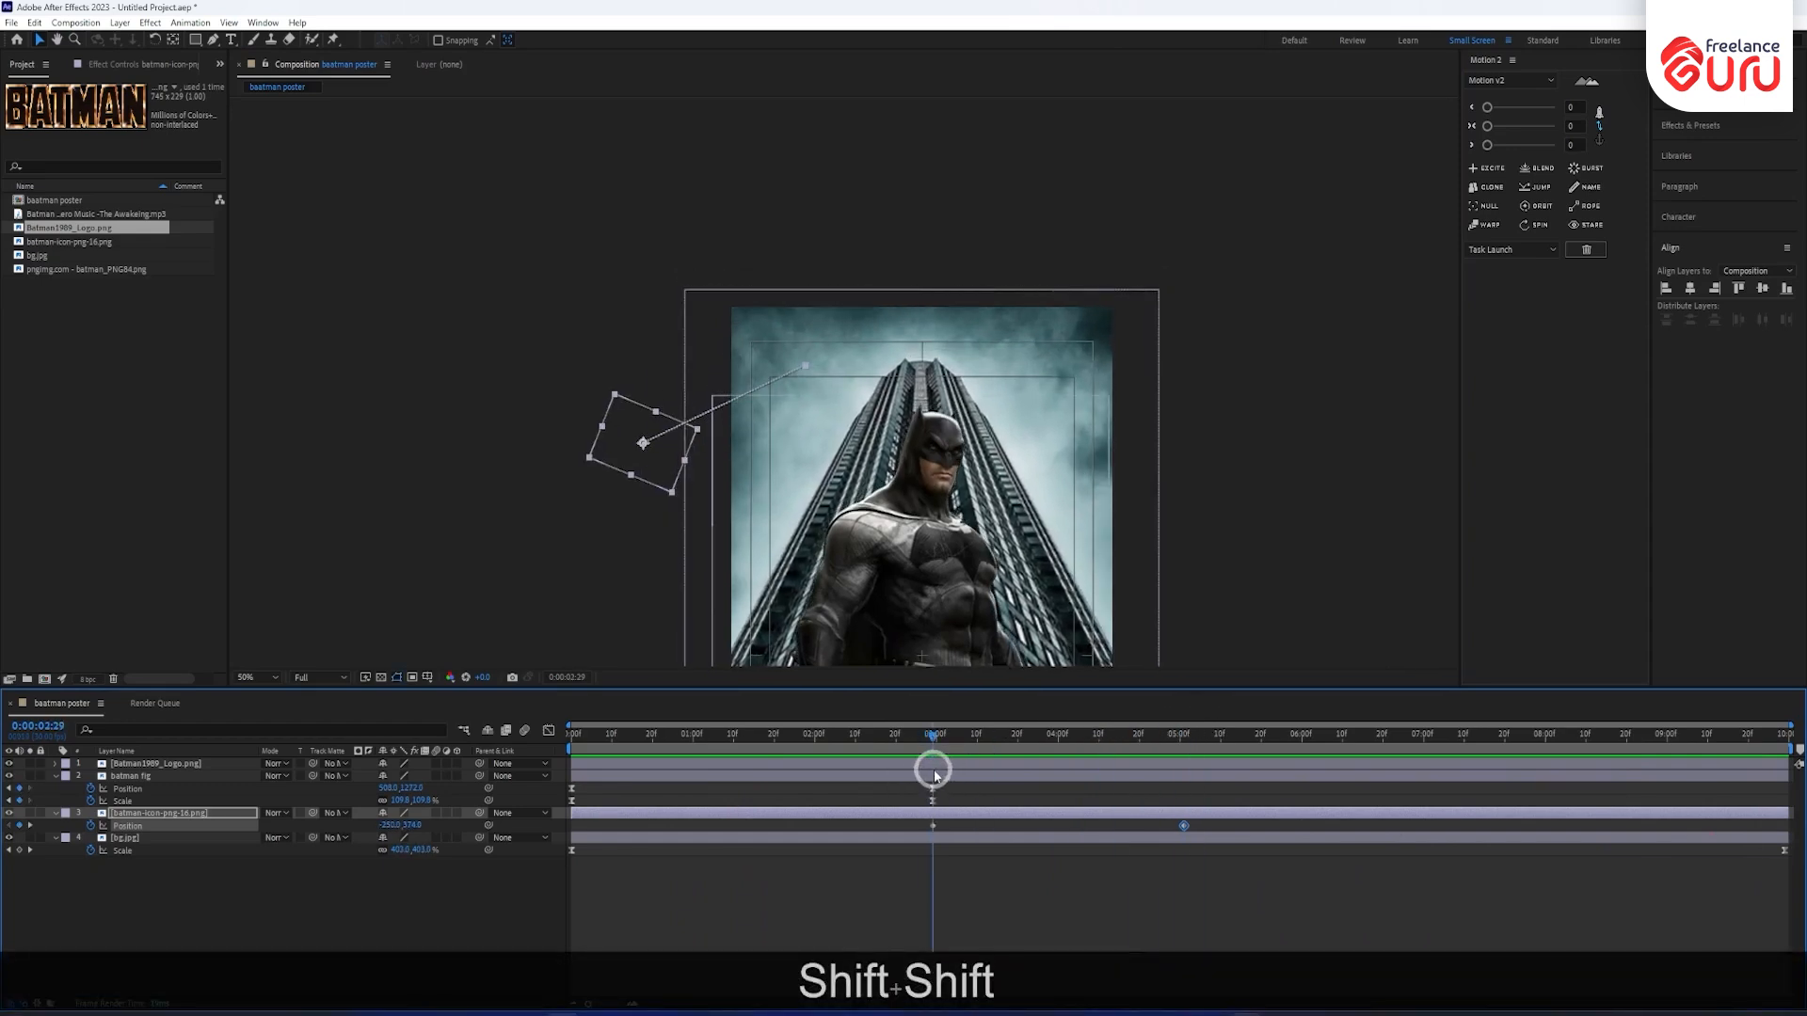
key("t")
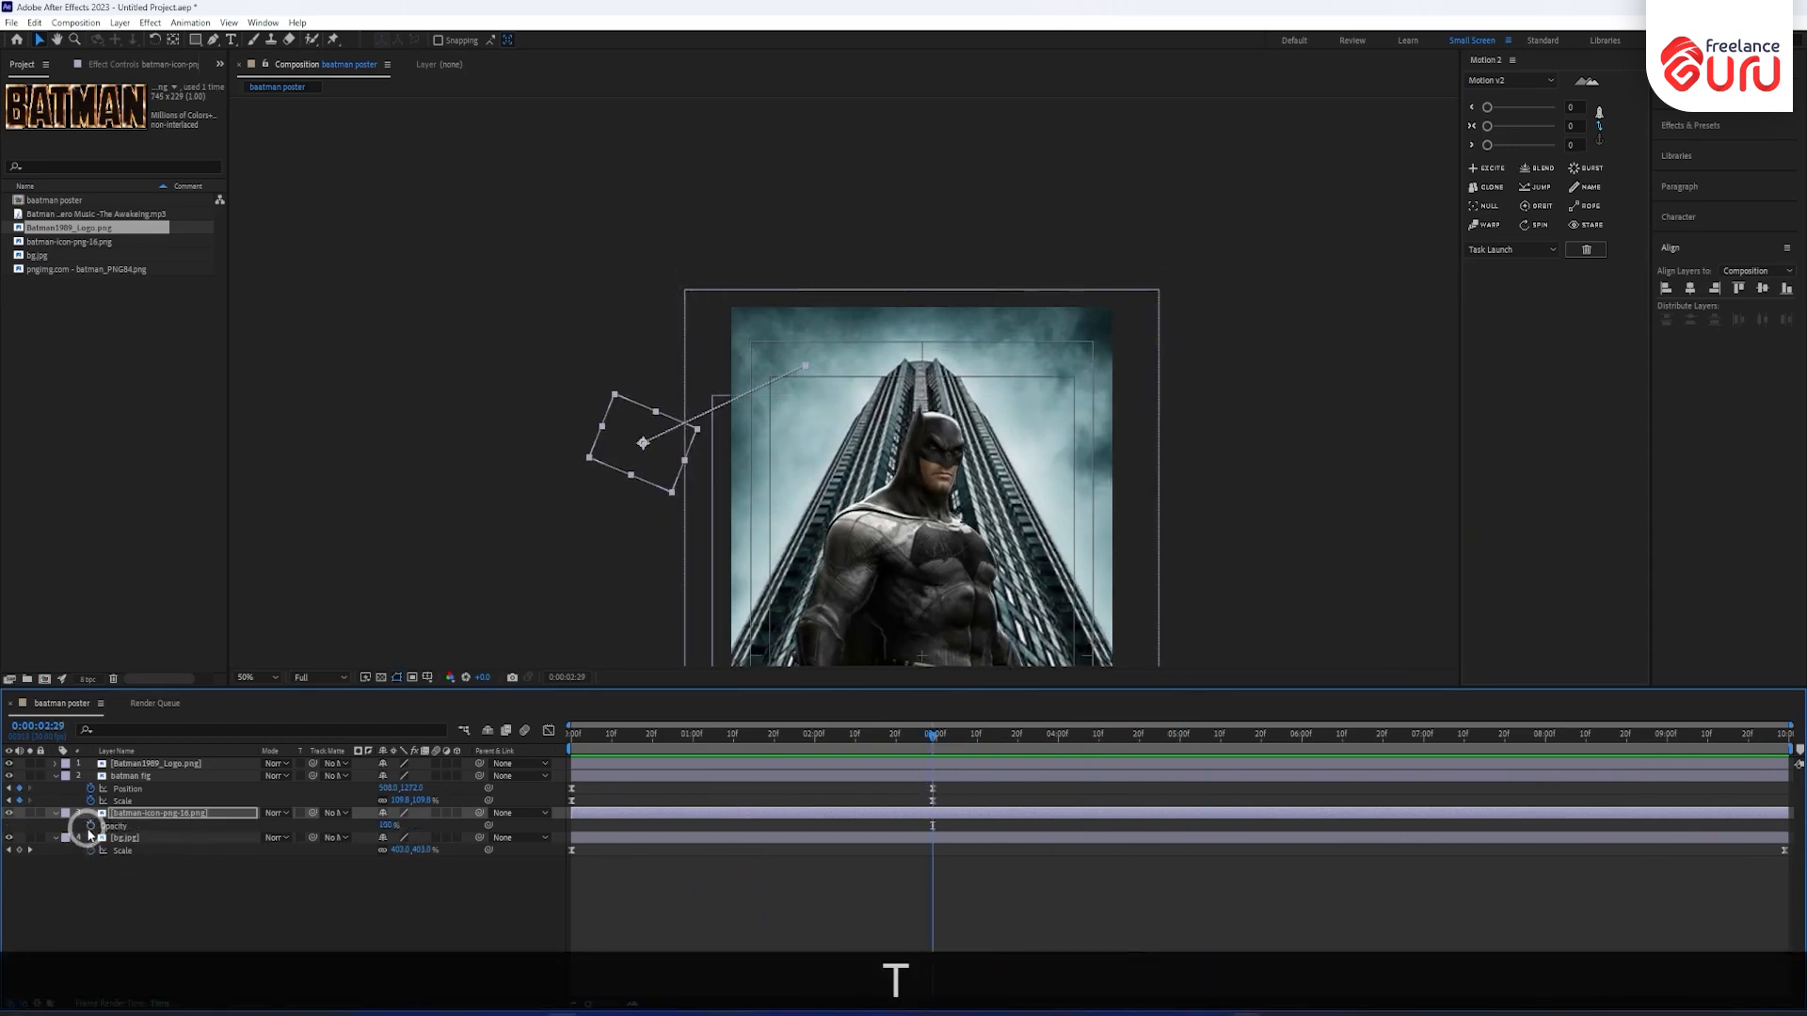
left_click(91, 825)
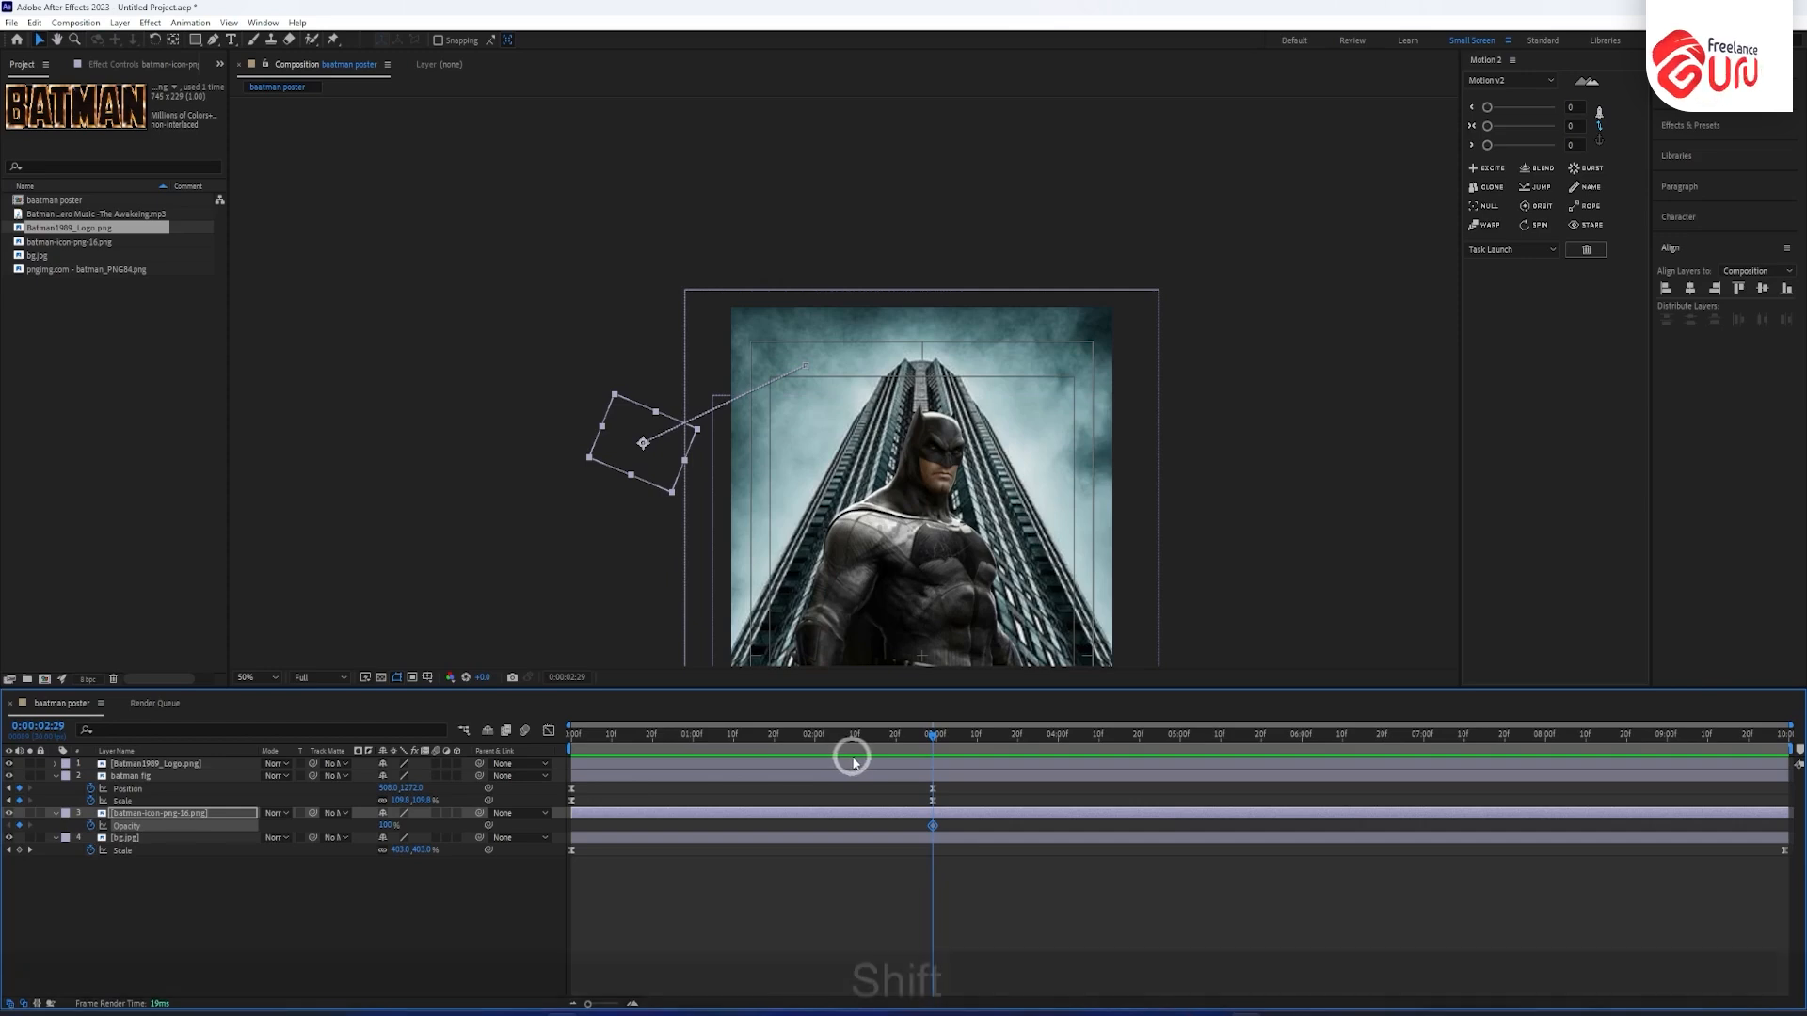
key("shift+p")
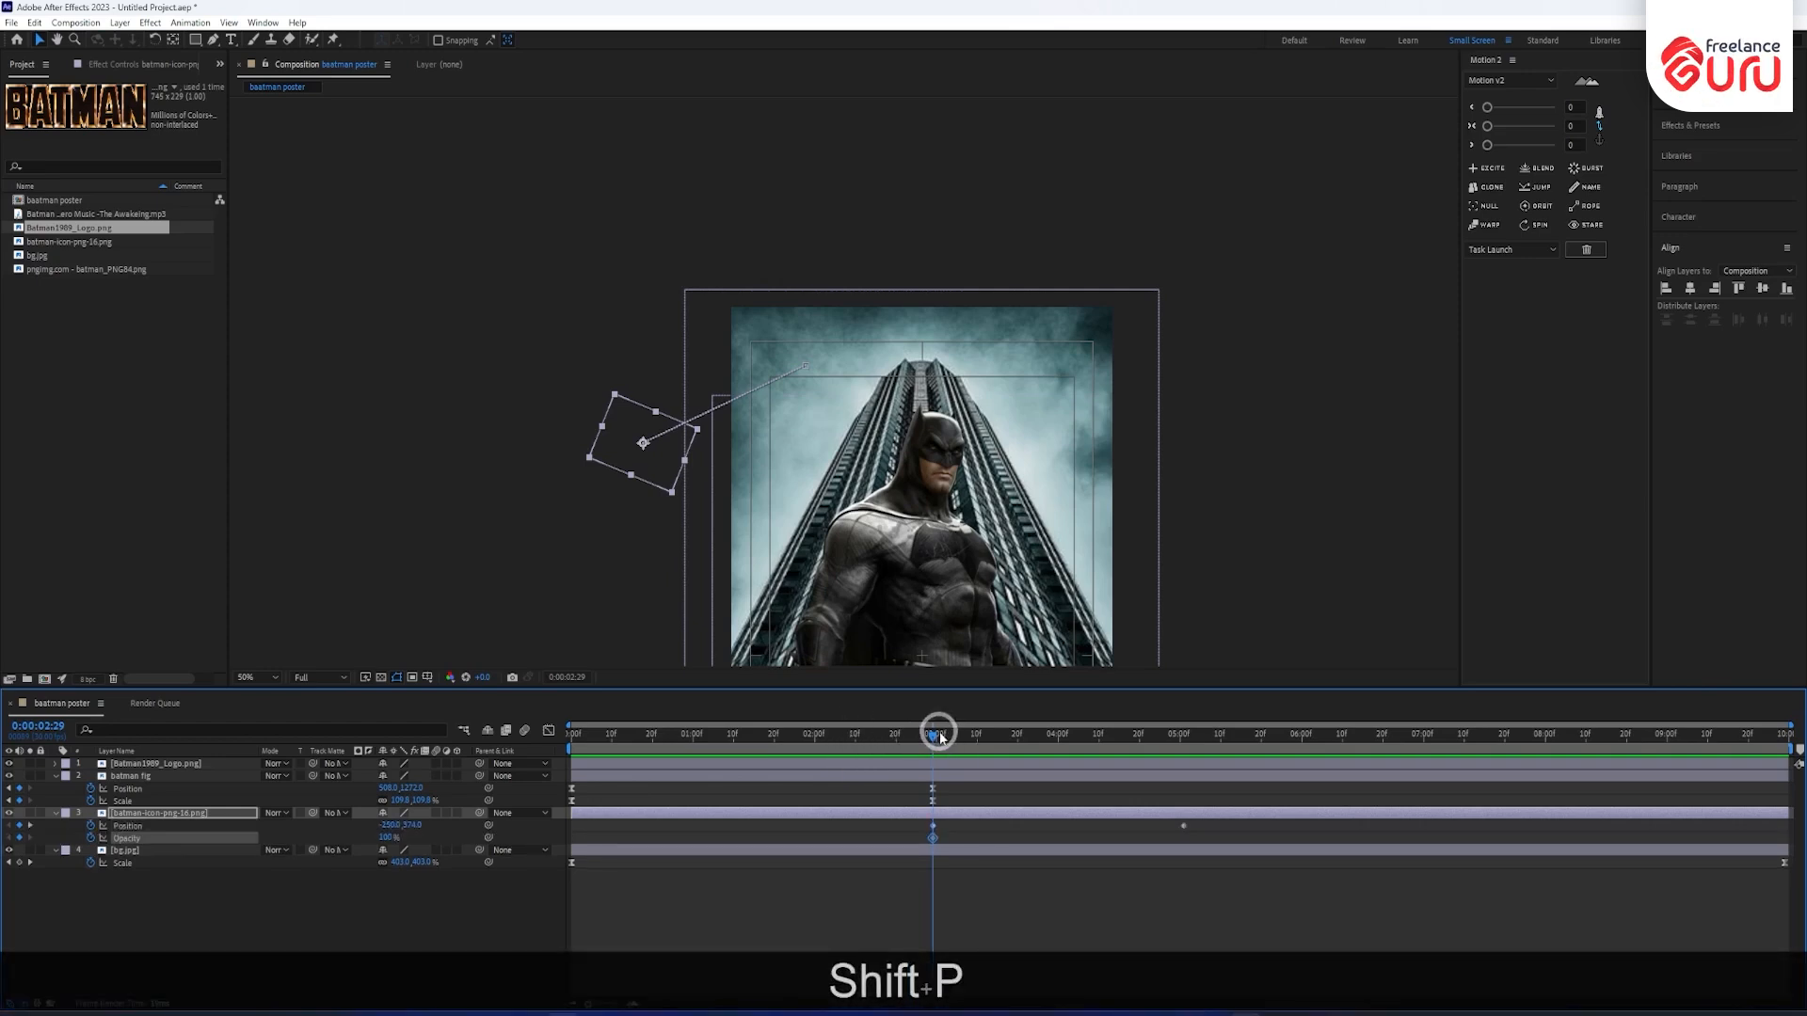
key("k")
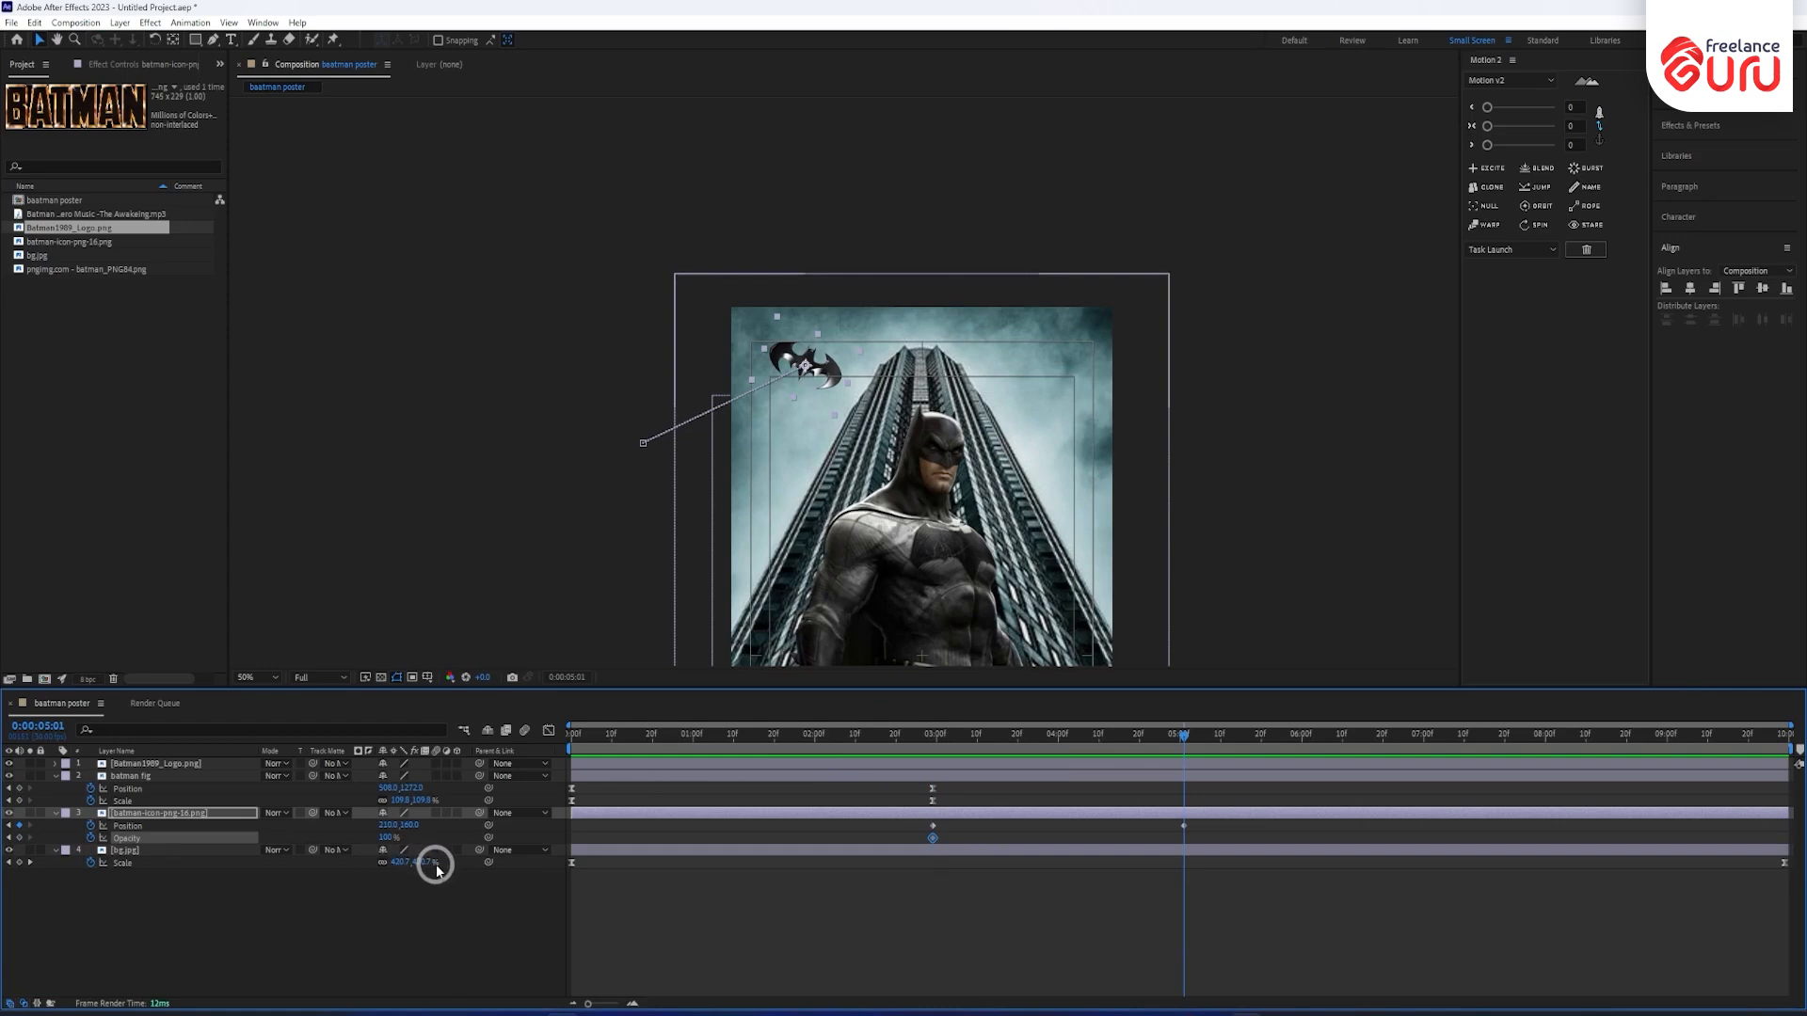
key("shift+alt")
key("shift+alt+t")
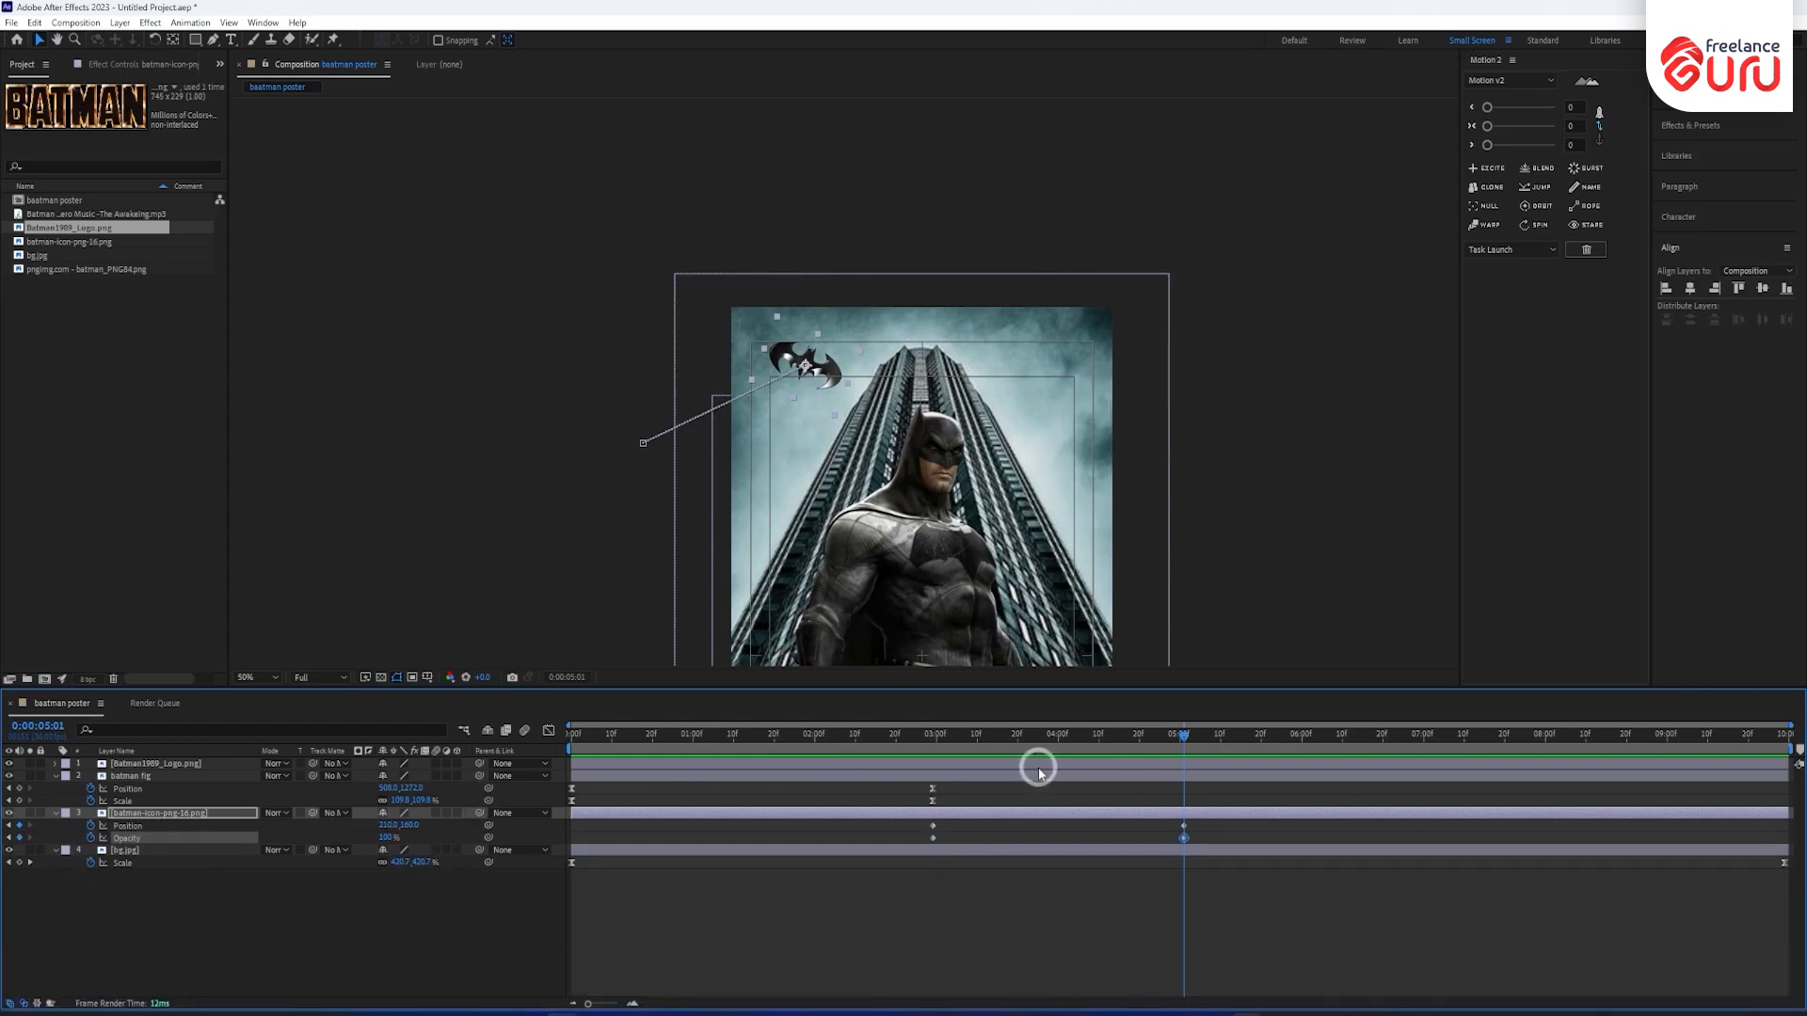
key("j")
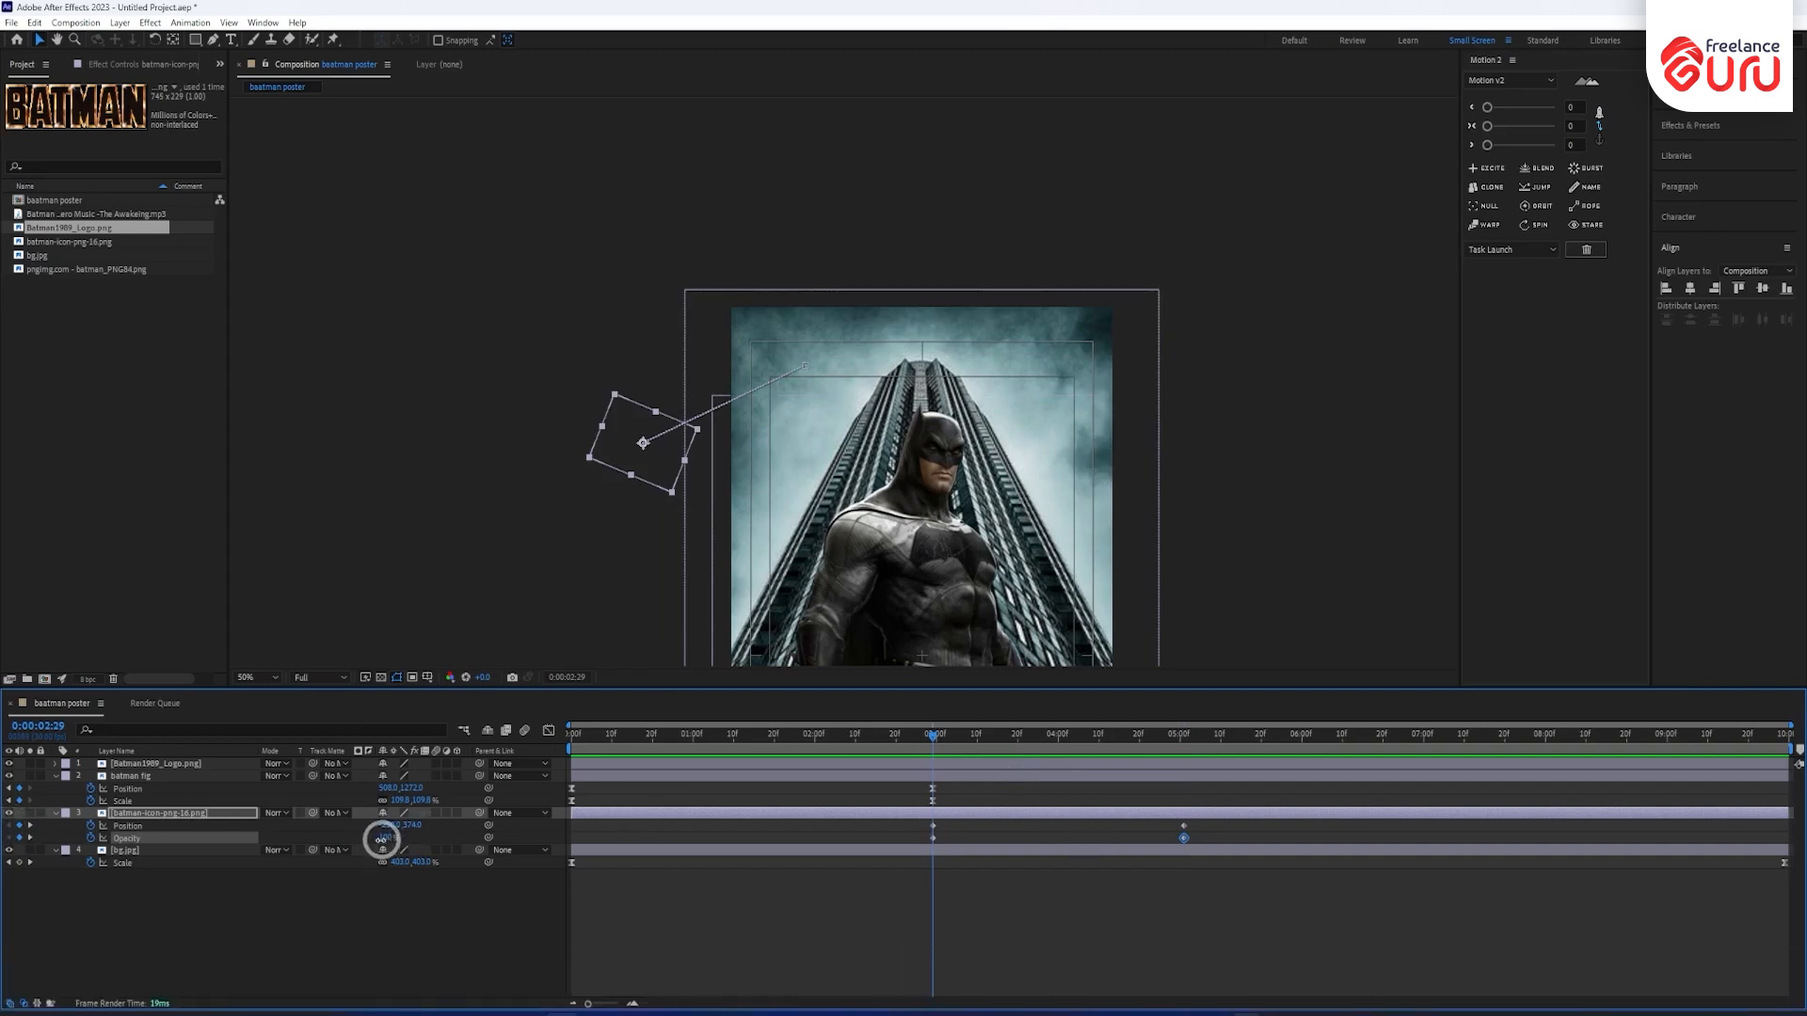
left_click_drag(385, 840, 19, 973)
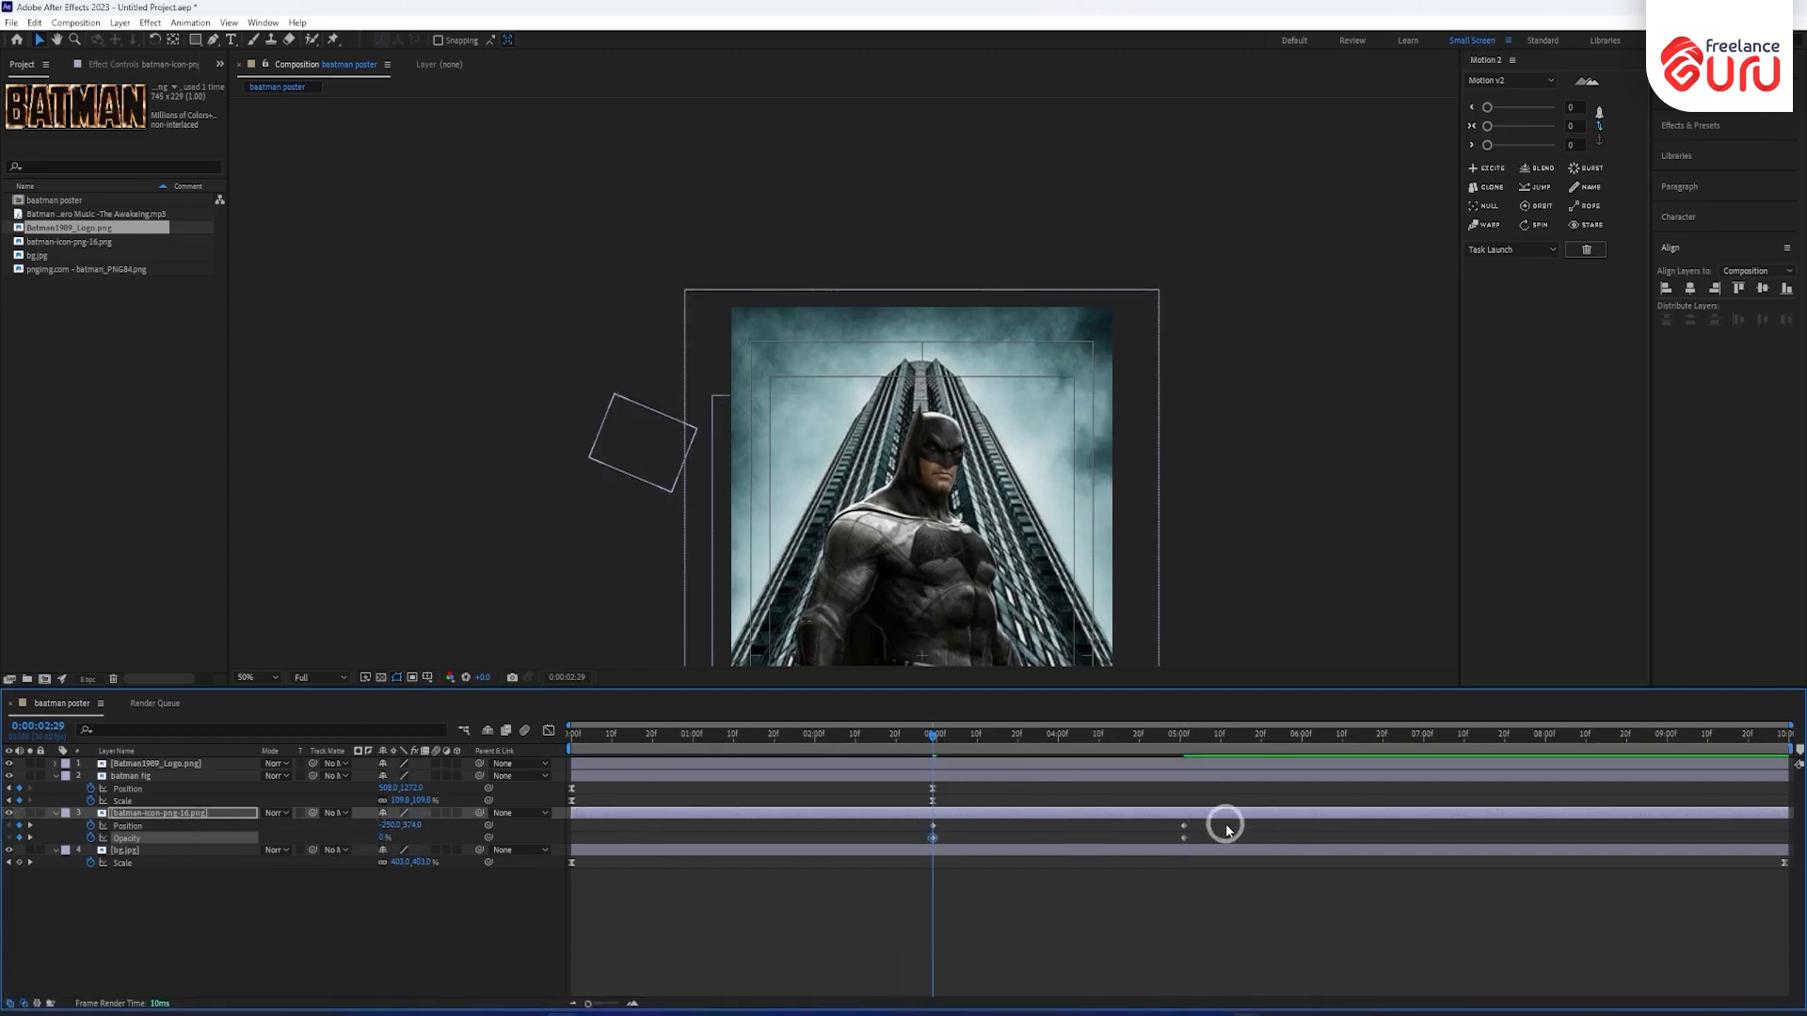
Apply Easy Ease to all of the bat icon's position and opacity keyframes and preview its entrance.
left_click_drag(1226, 821, 856, 927)
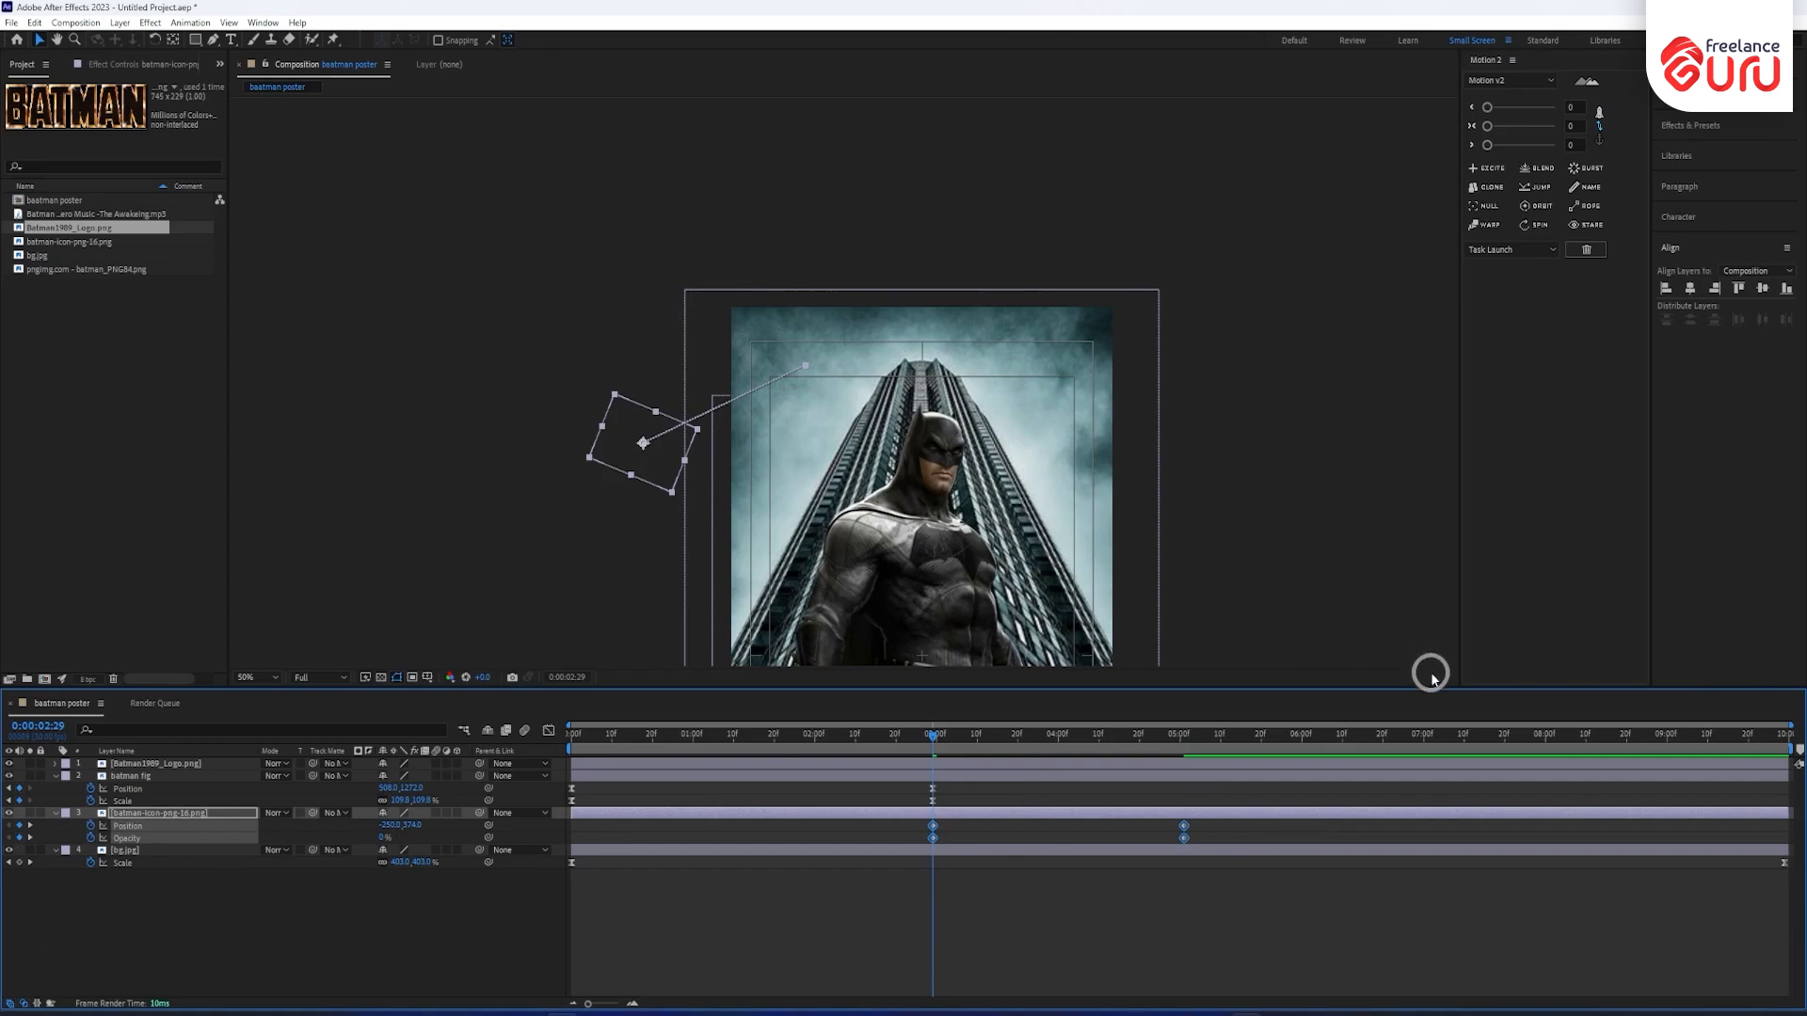
key("F9")
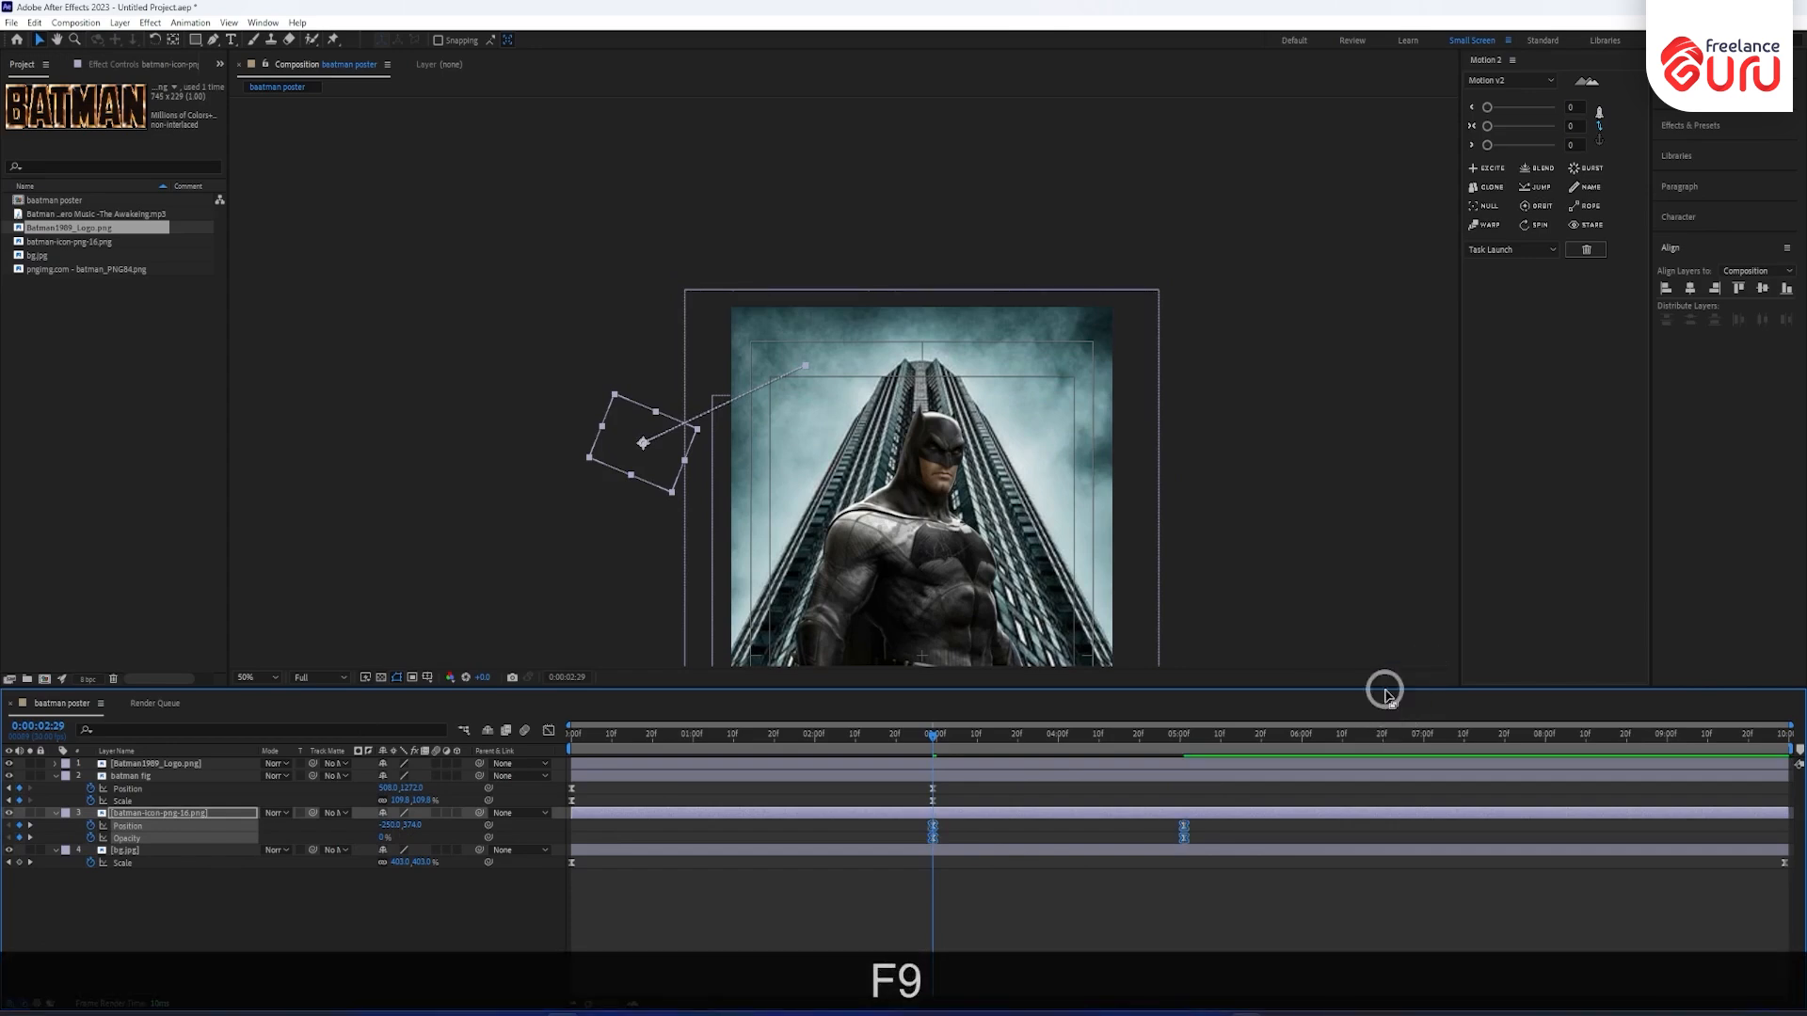
key("KP_0")
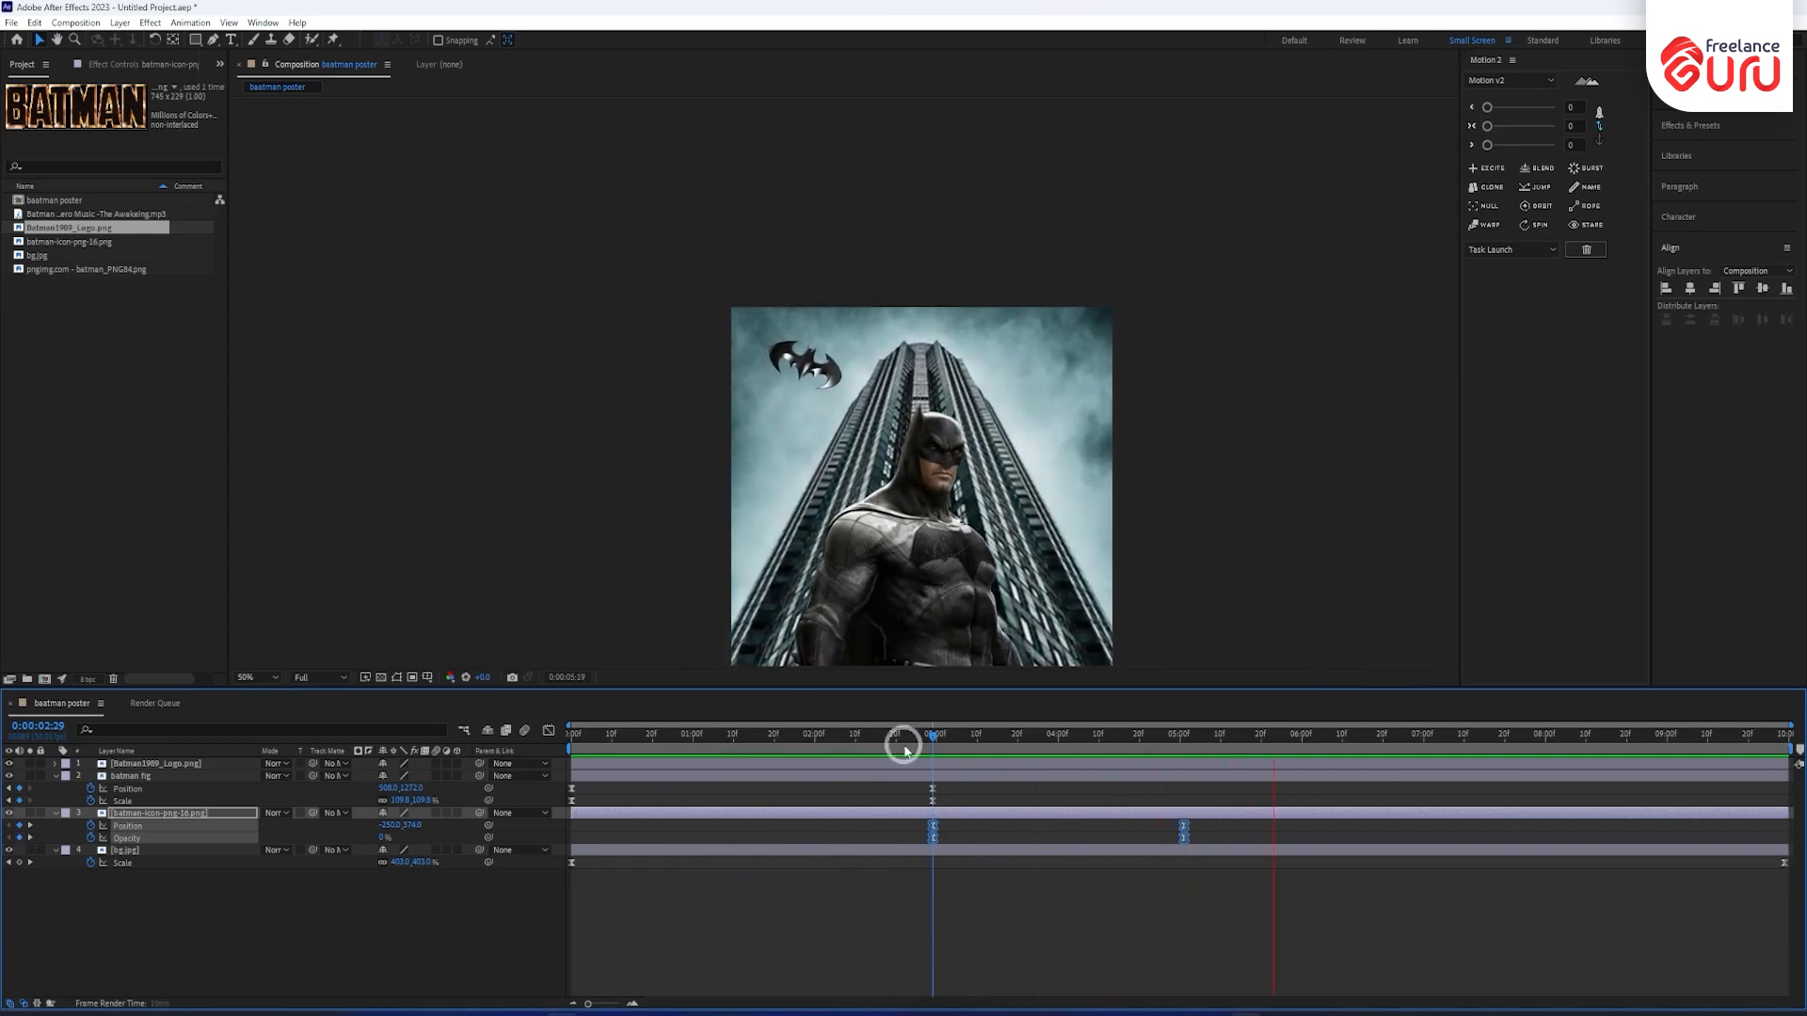
At 0:00:05:01, draw a white circle over the bat icon as a new shape layer and shift it slightly down.
left_click_drag(935, 734, 1184, 734)
left_click(793, 958)
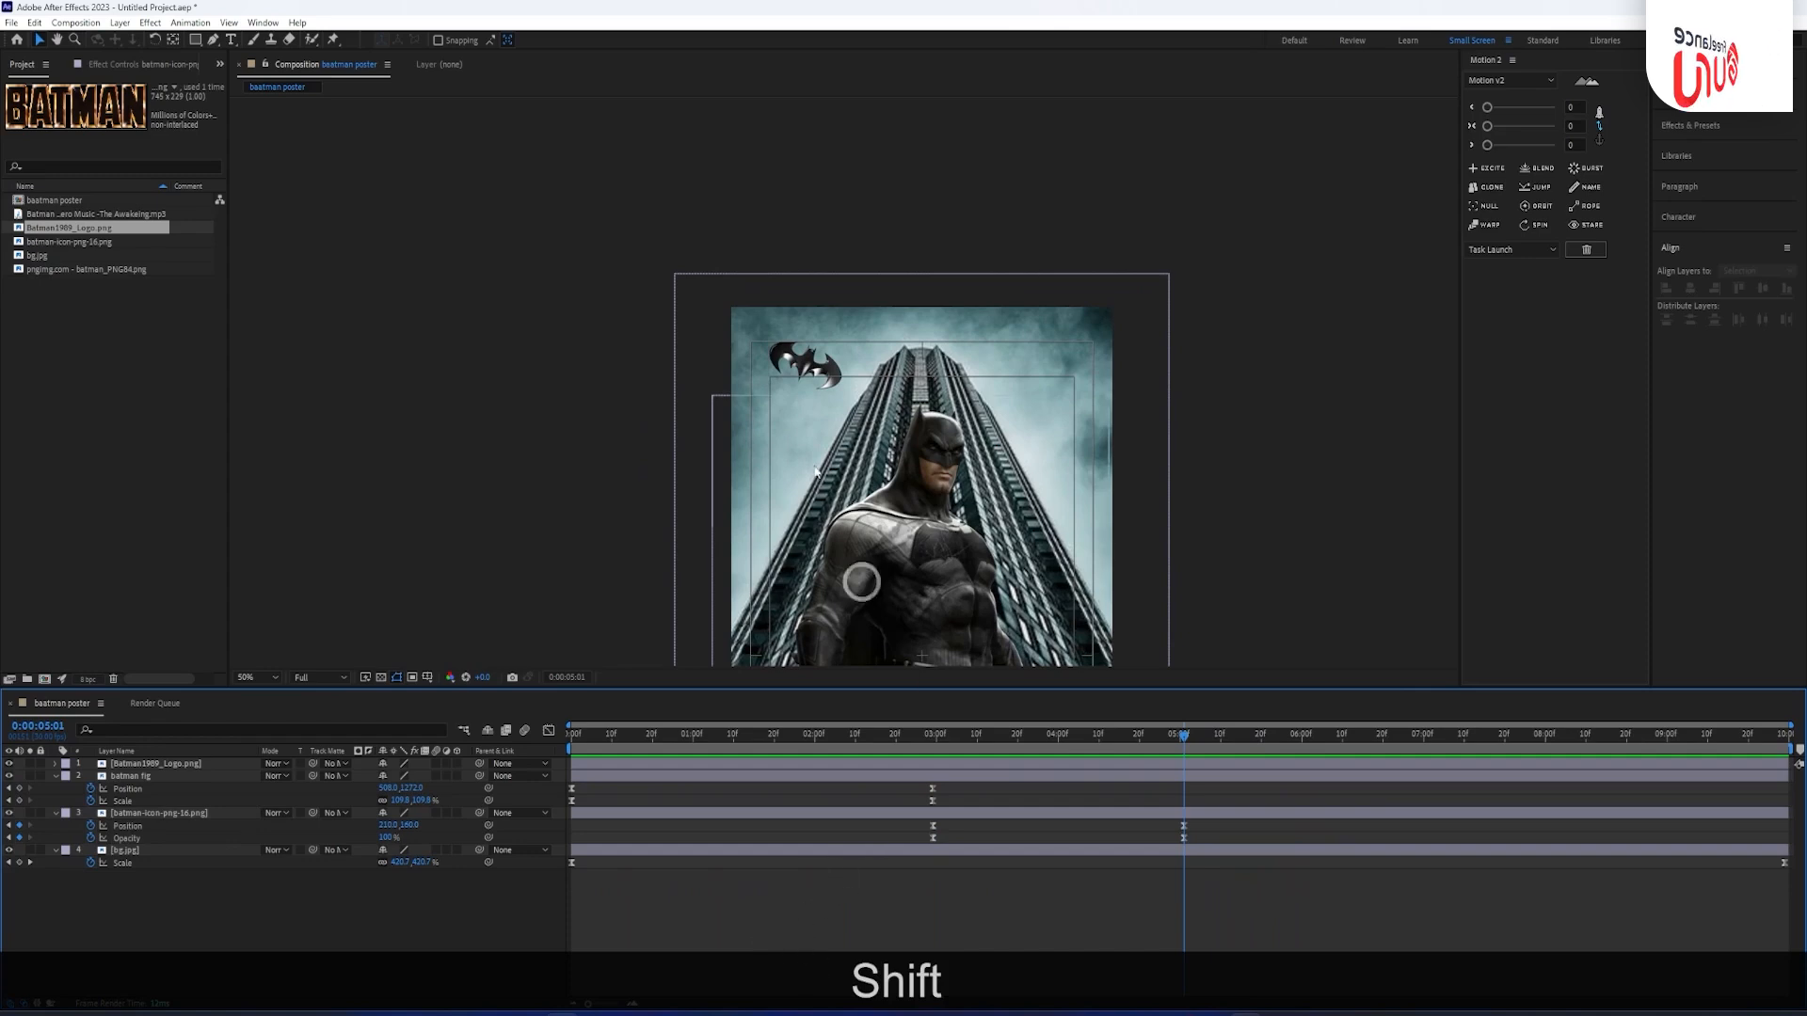
left_click_drag(197, 42, 243, 48)
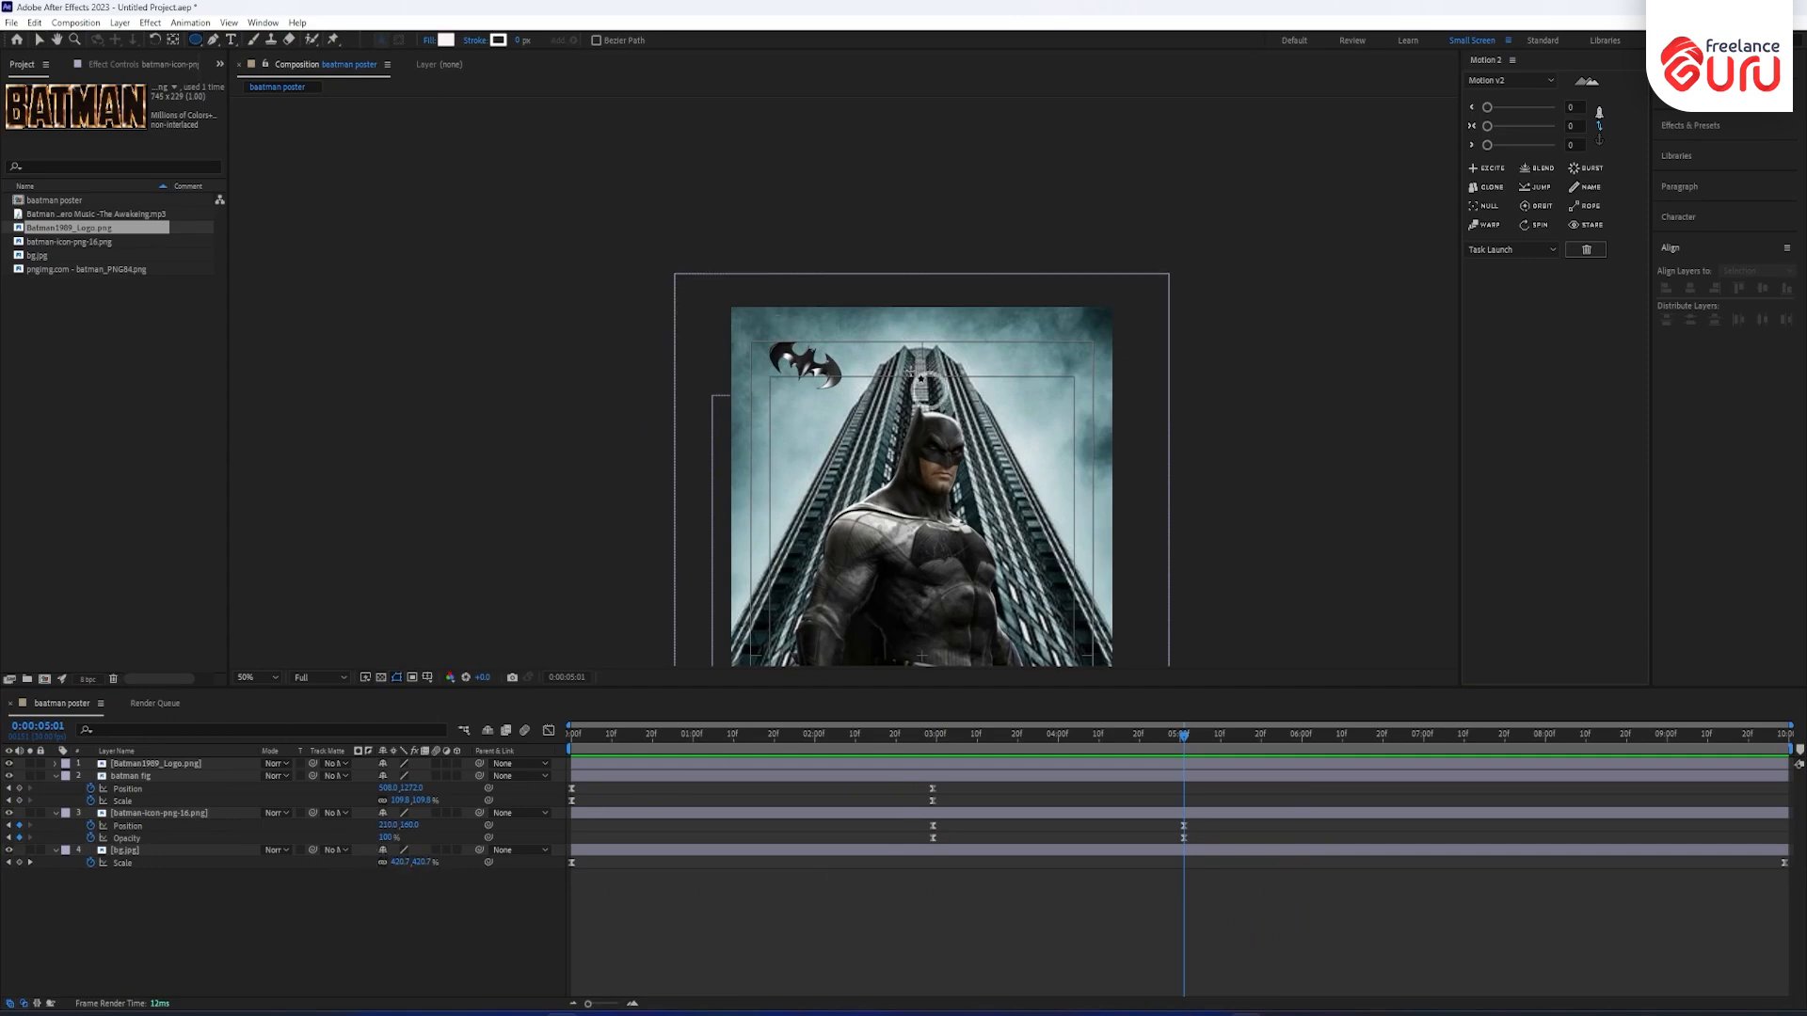
mouse_move(807, 364)
left_mouse_down()
mouse_move(863, 397)
mouse_move(856, 383)
left_mouse_up()
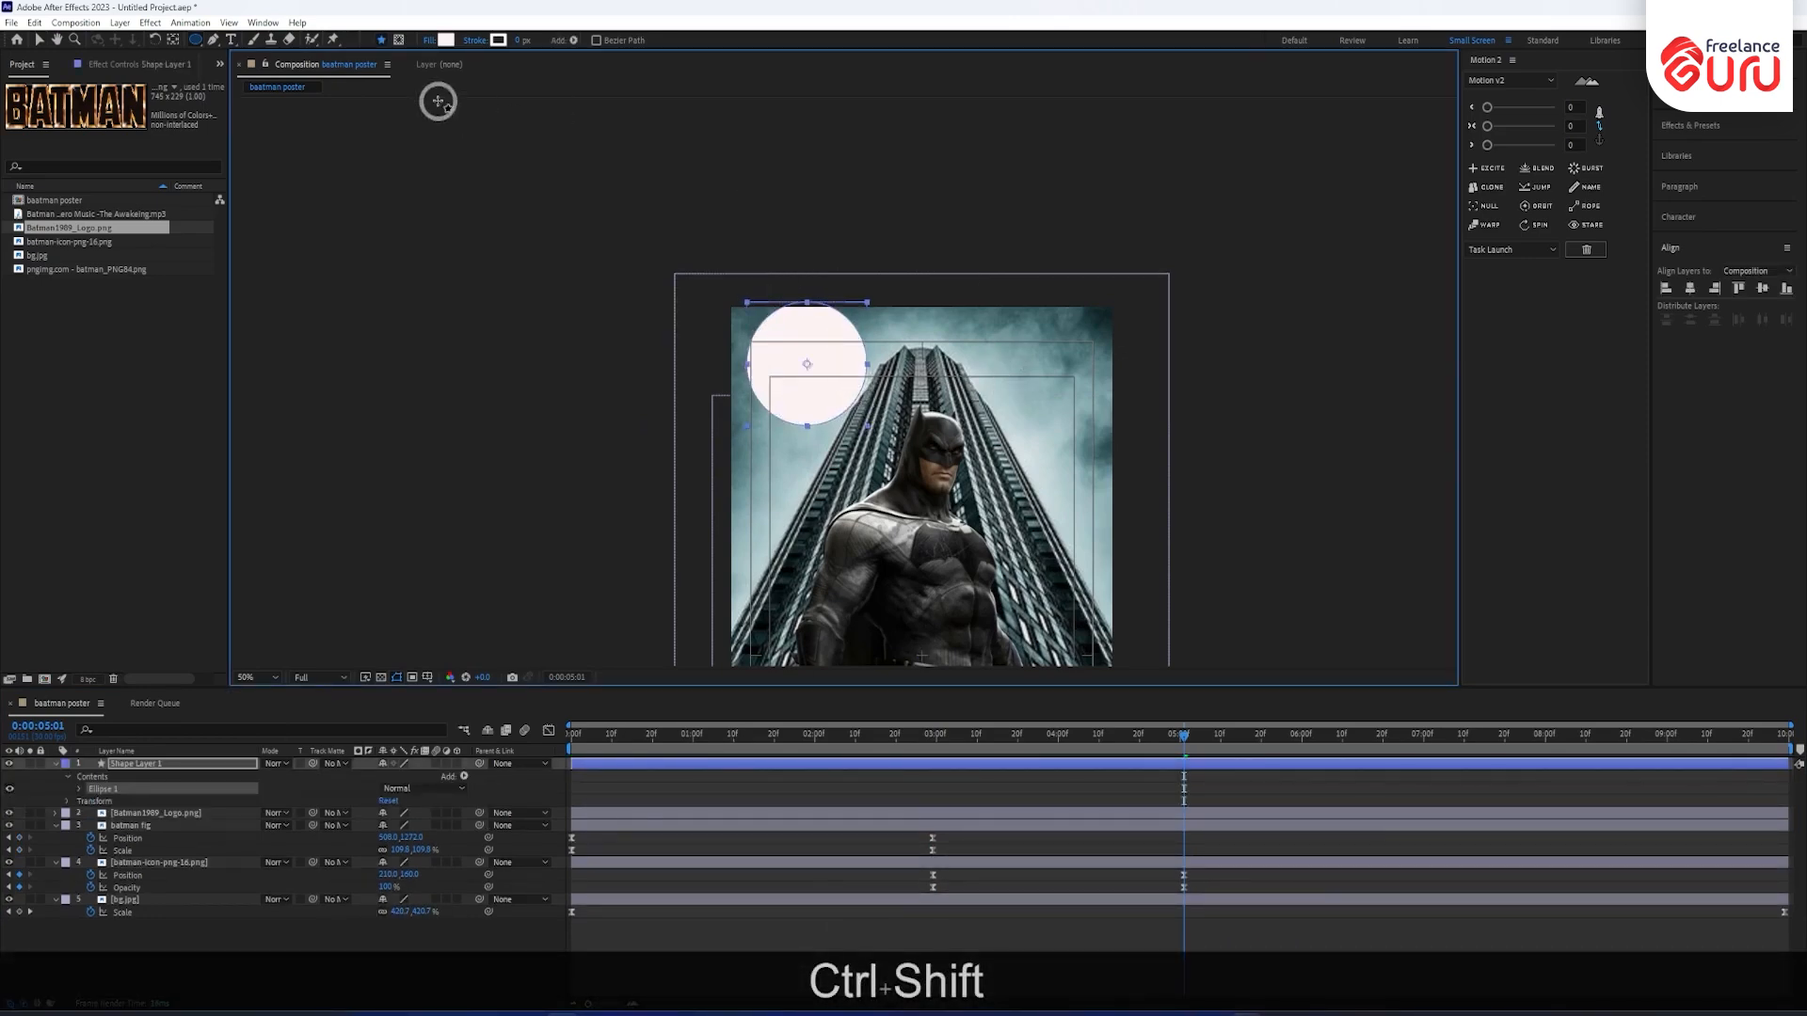
left_click(39, 43)
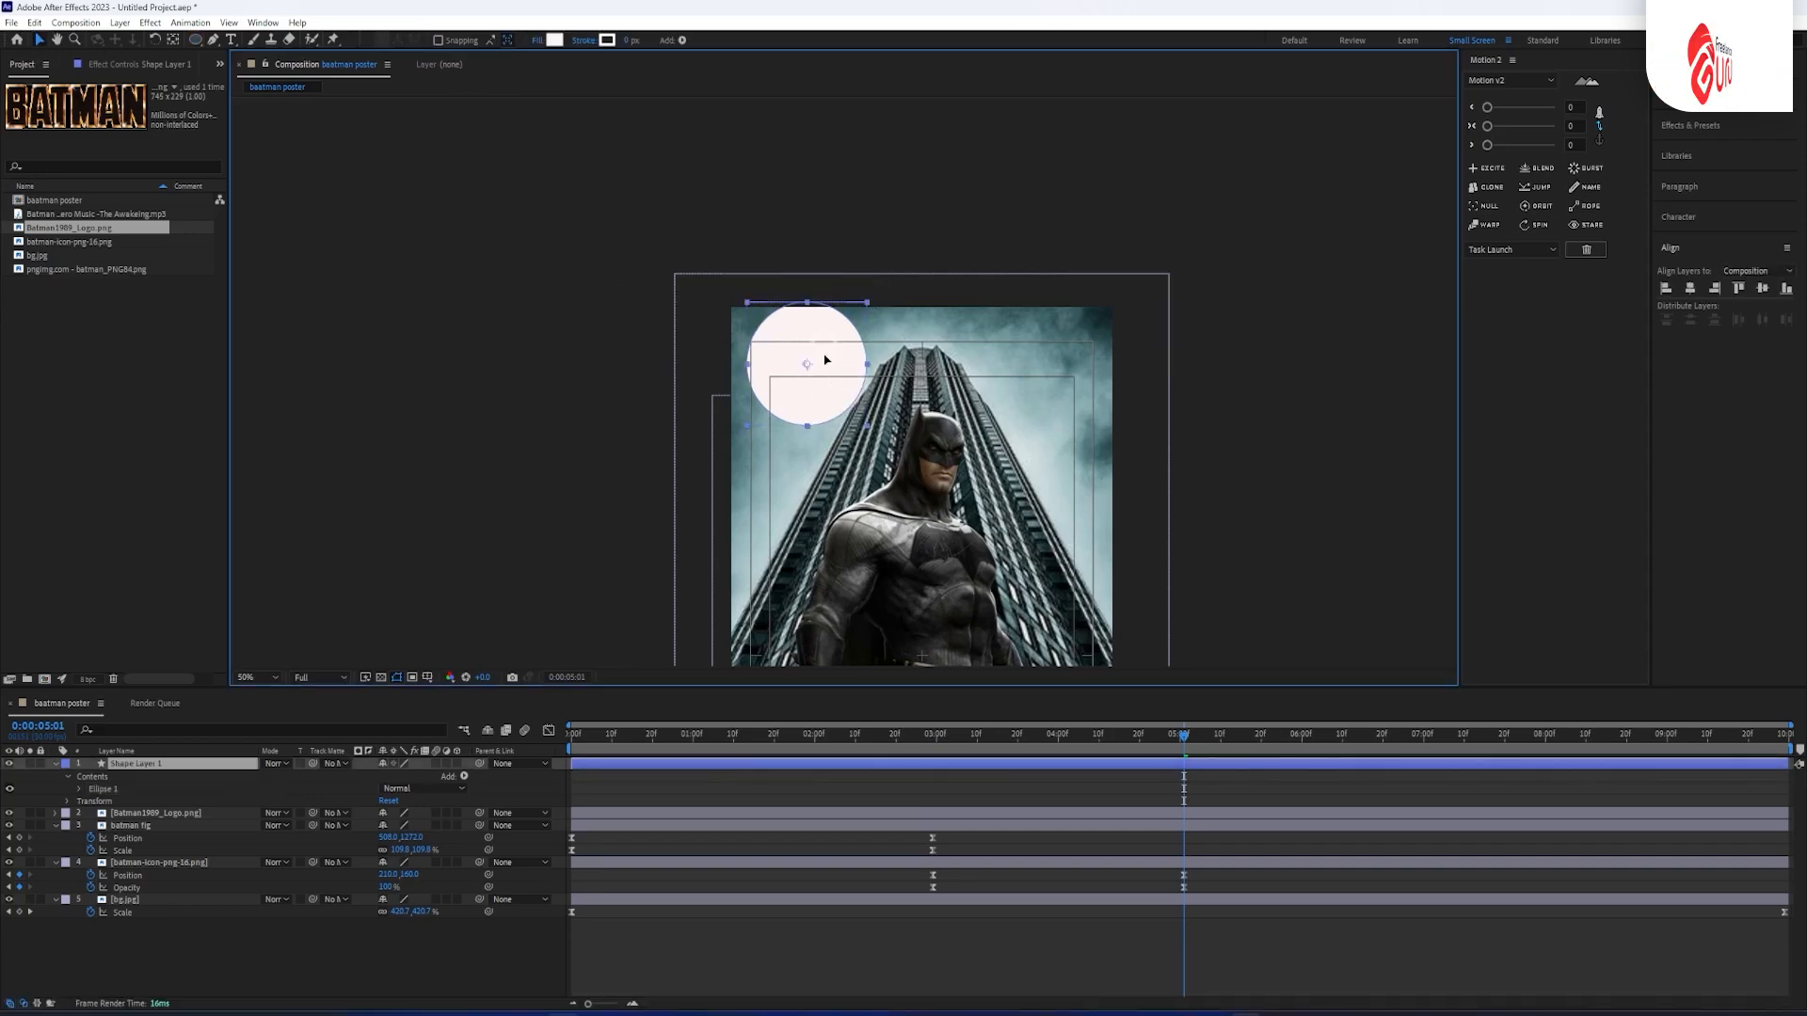
left_click_drag(823, 354, 827, 363)
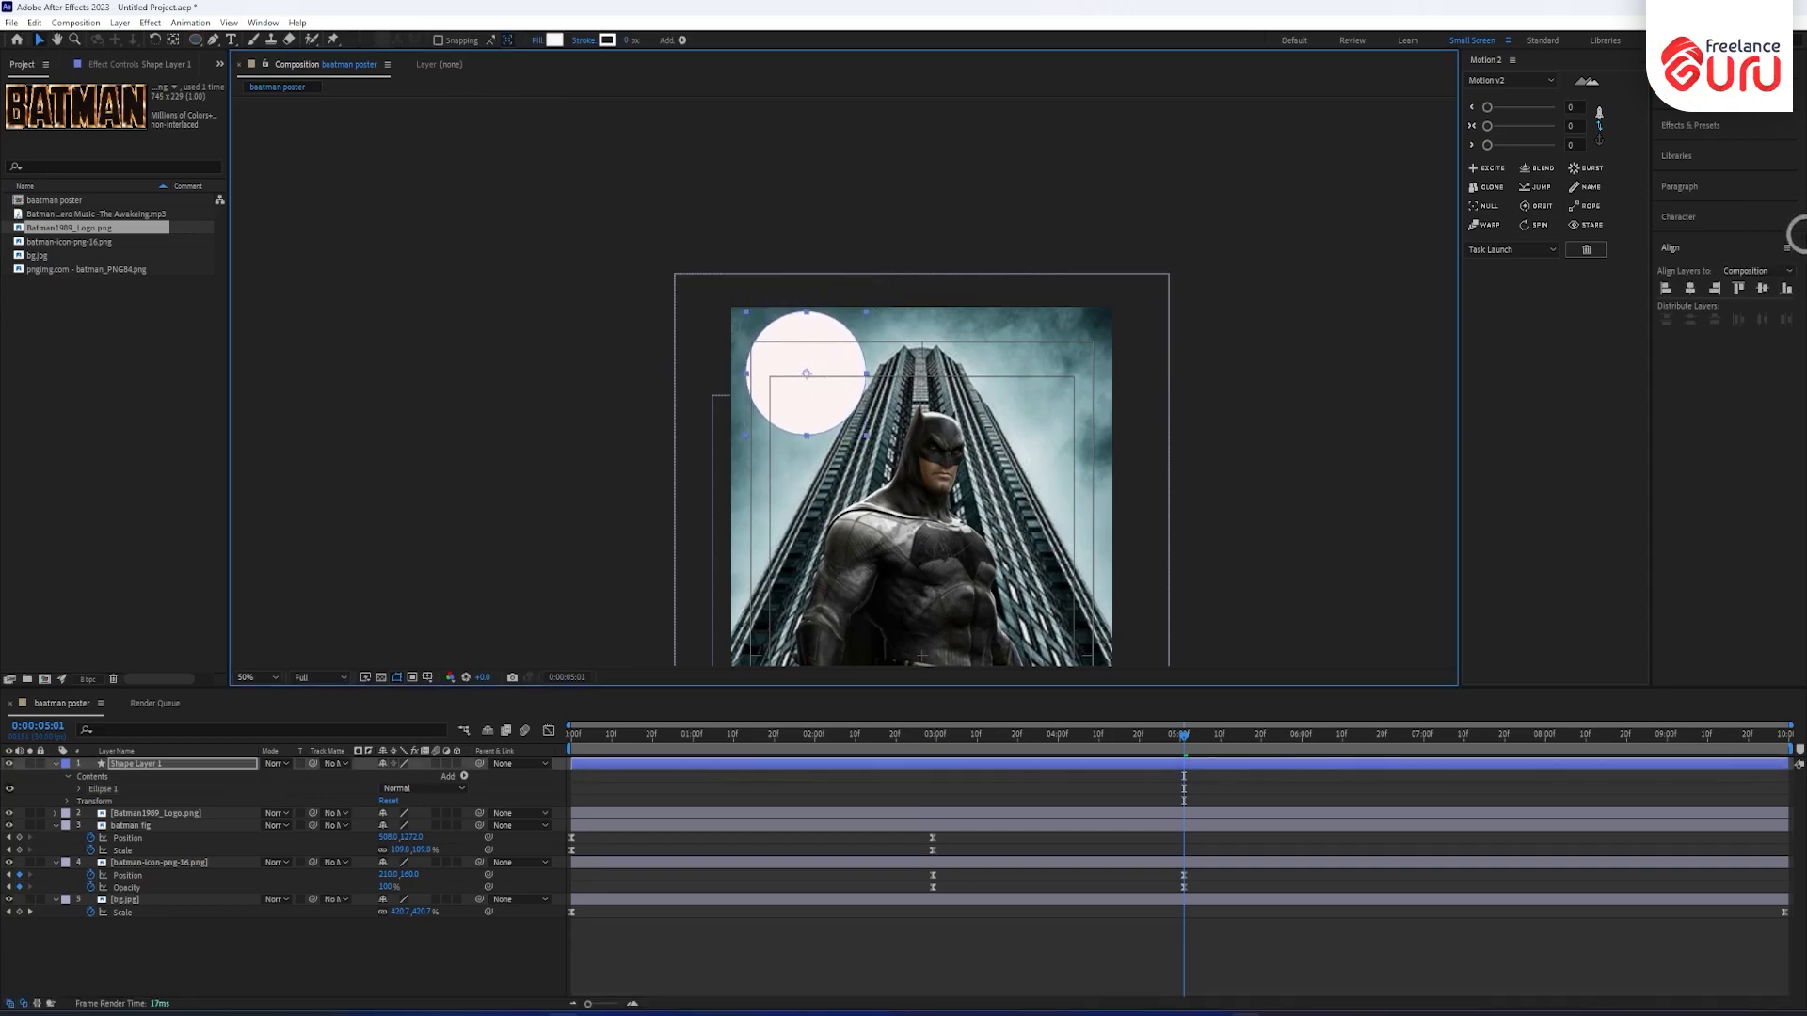
Search the effects for "blur" and apply Gaussian Blur to the white circle's shape layer.
left_click(1706, 126)
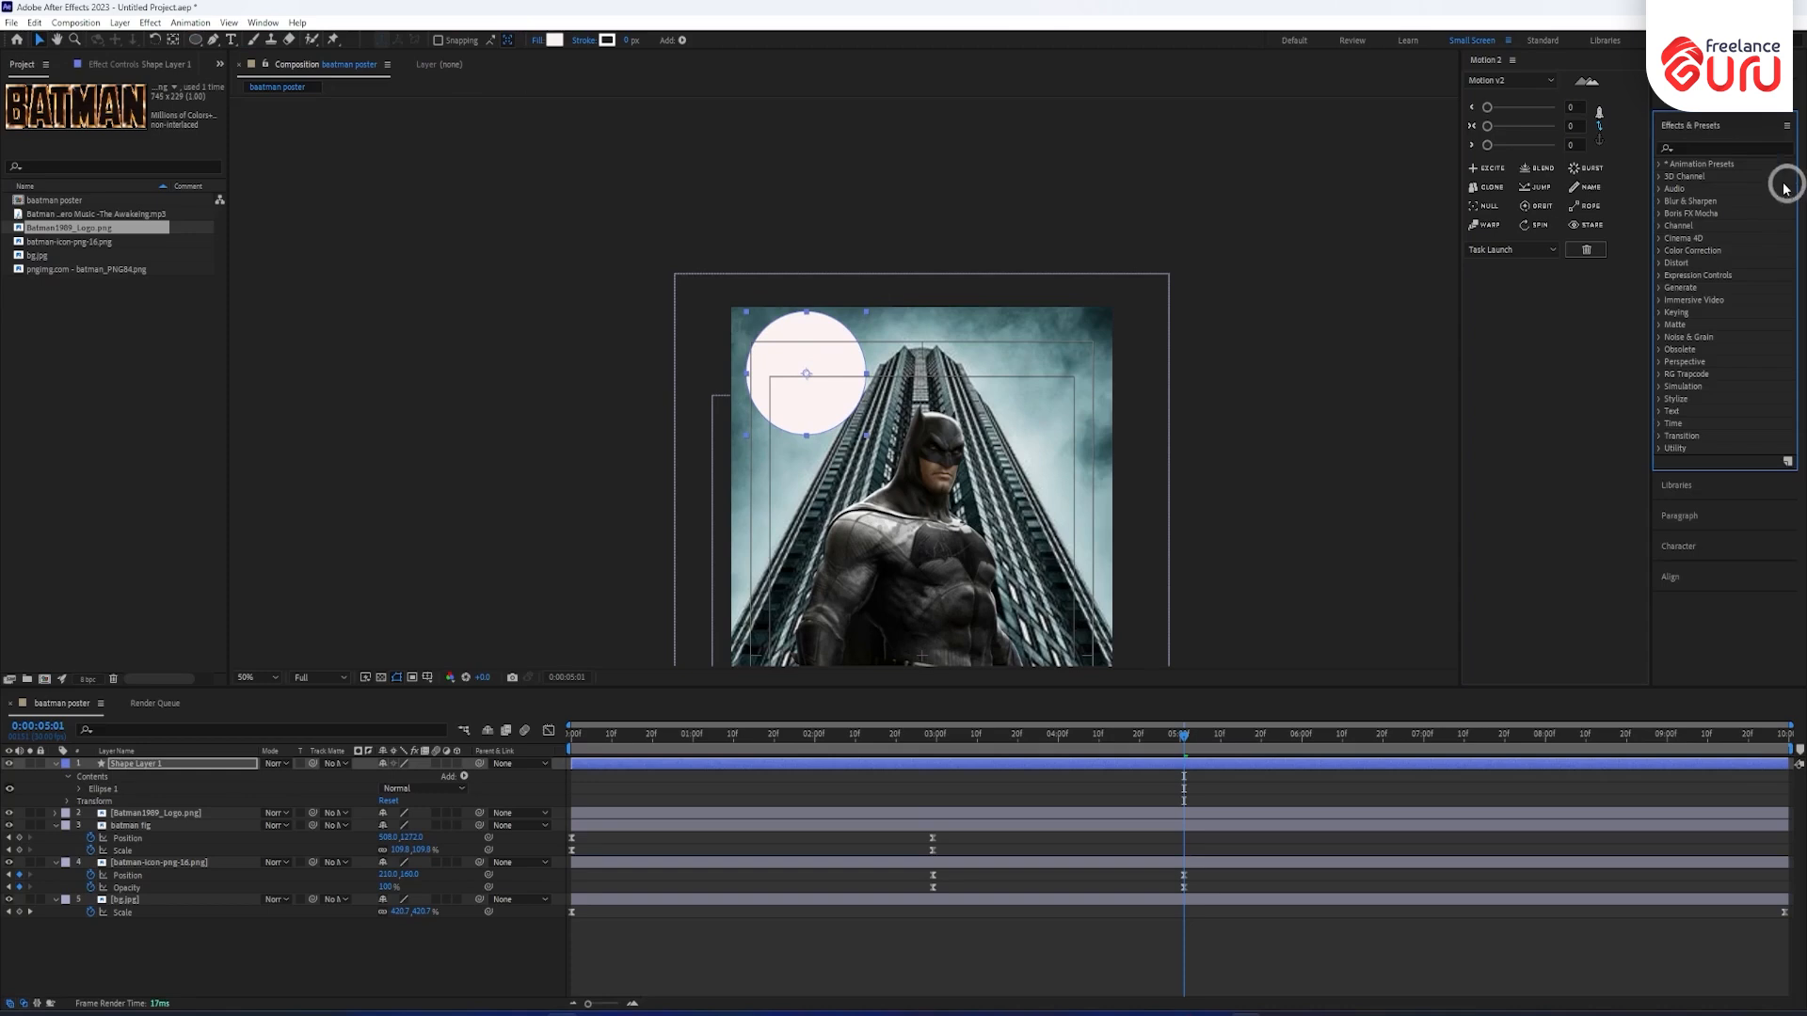
left_click(1724, 151)
type("blusr")
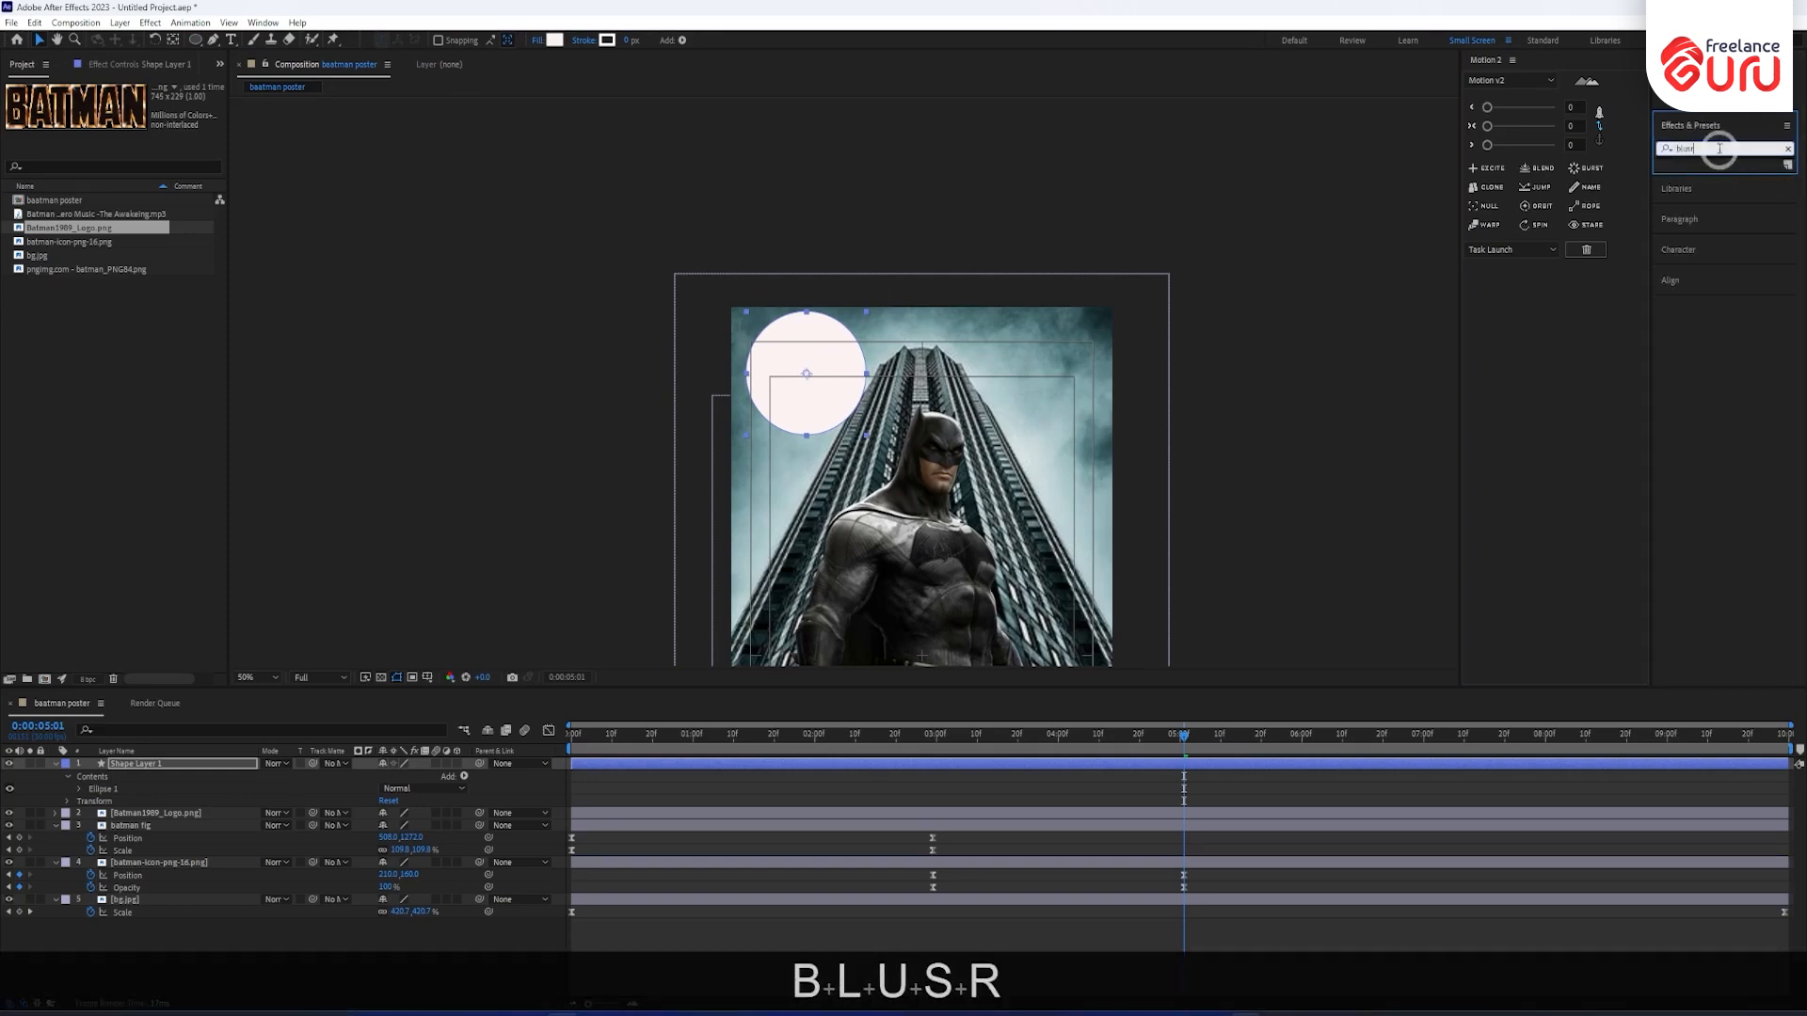
key("BackSpace")
key("BackSpace")
type("r")
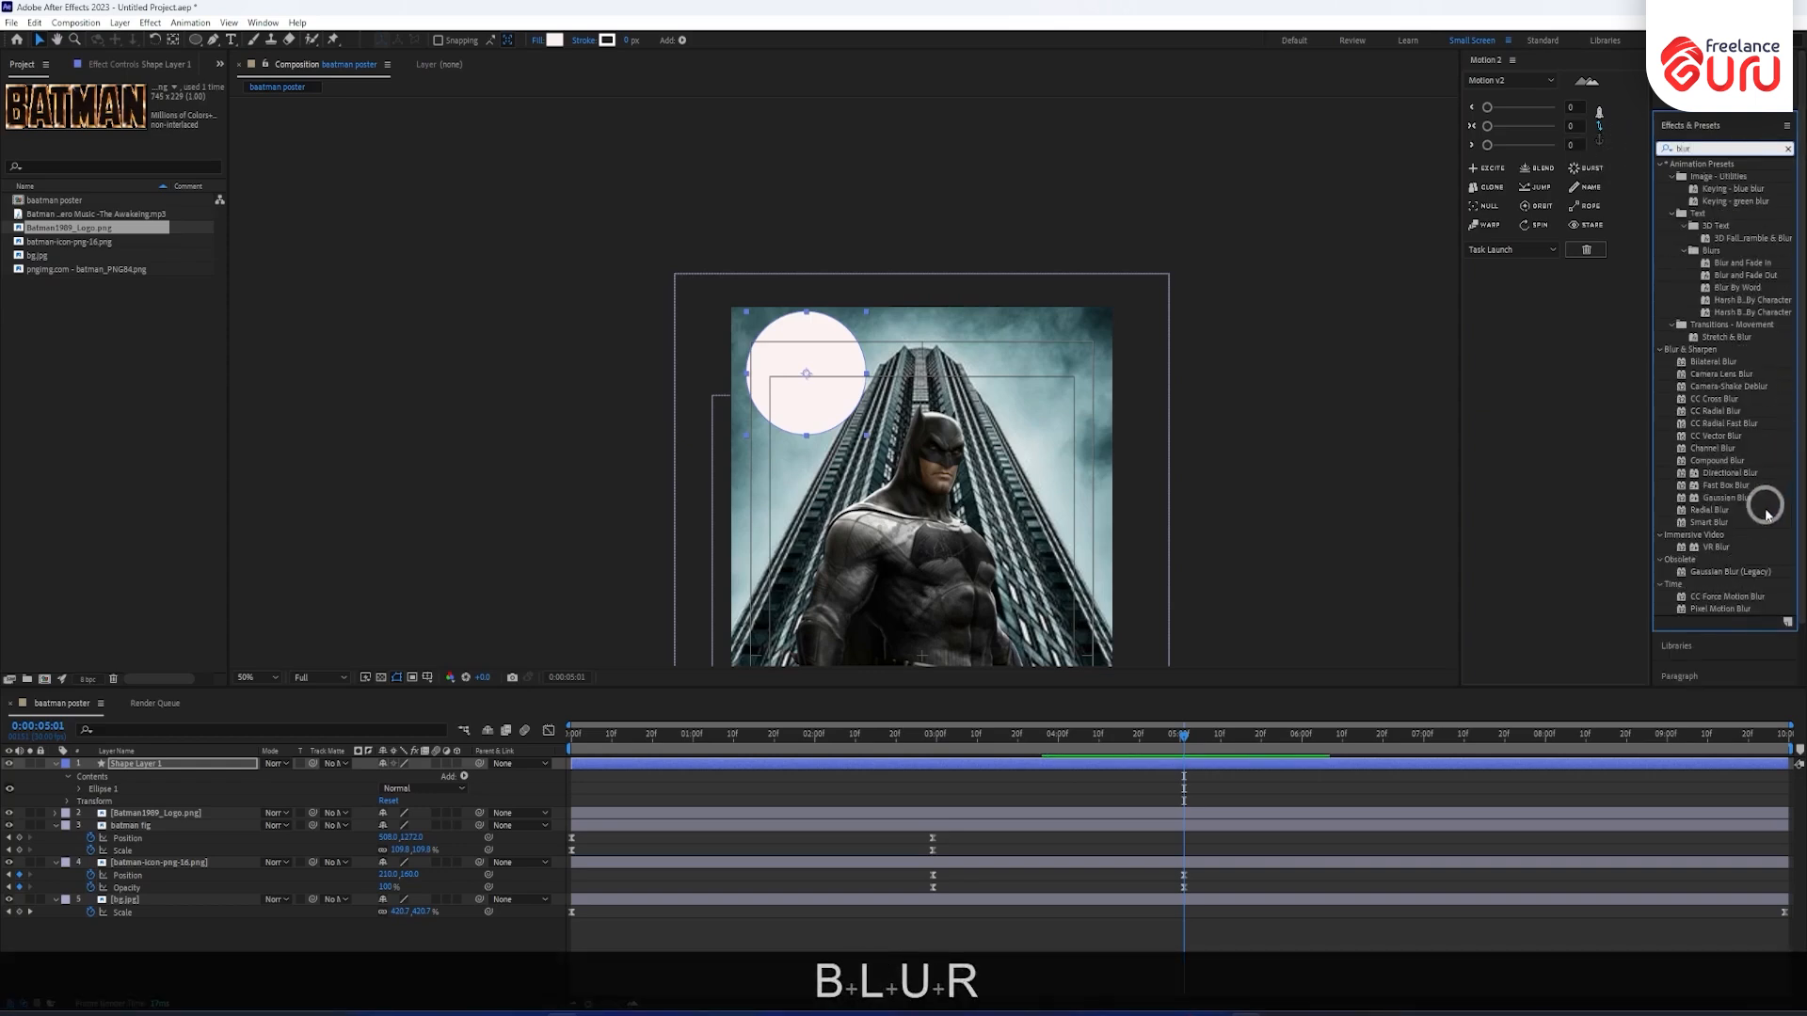
double_click(1722, 498)
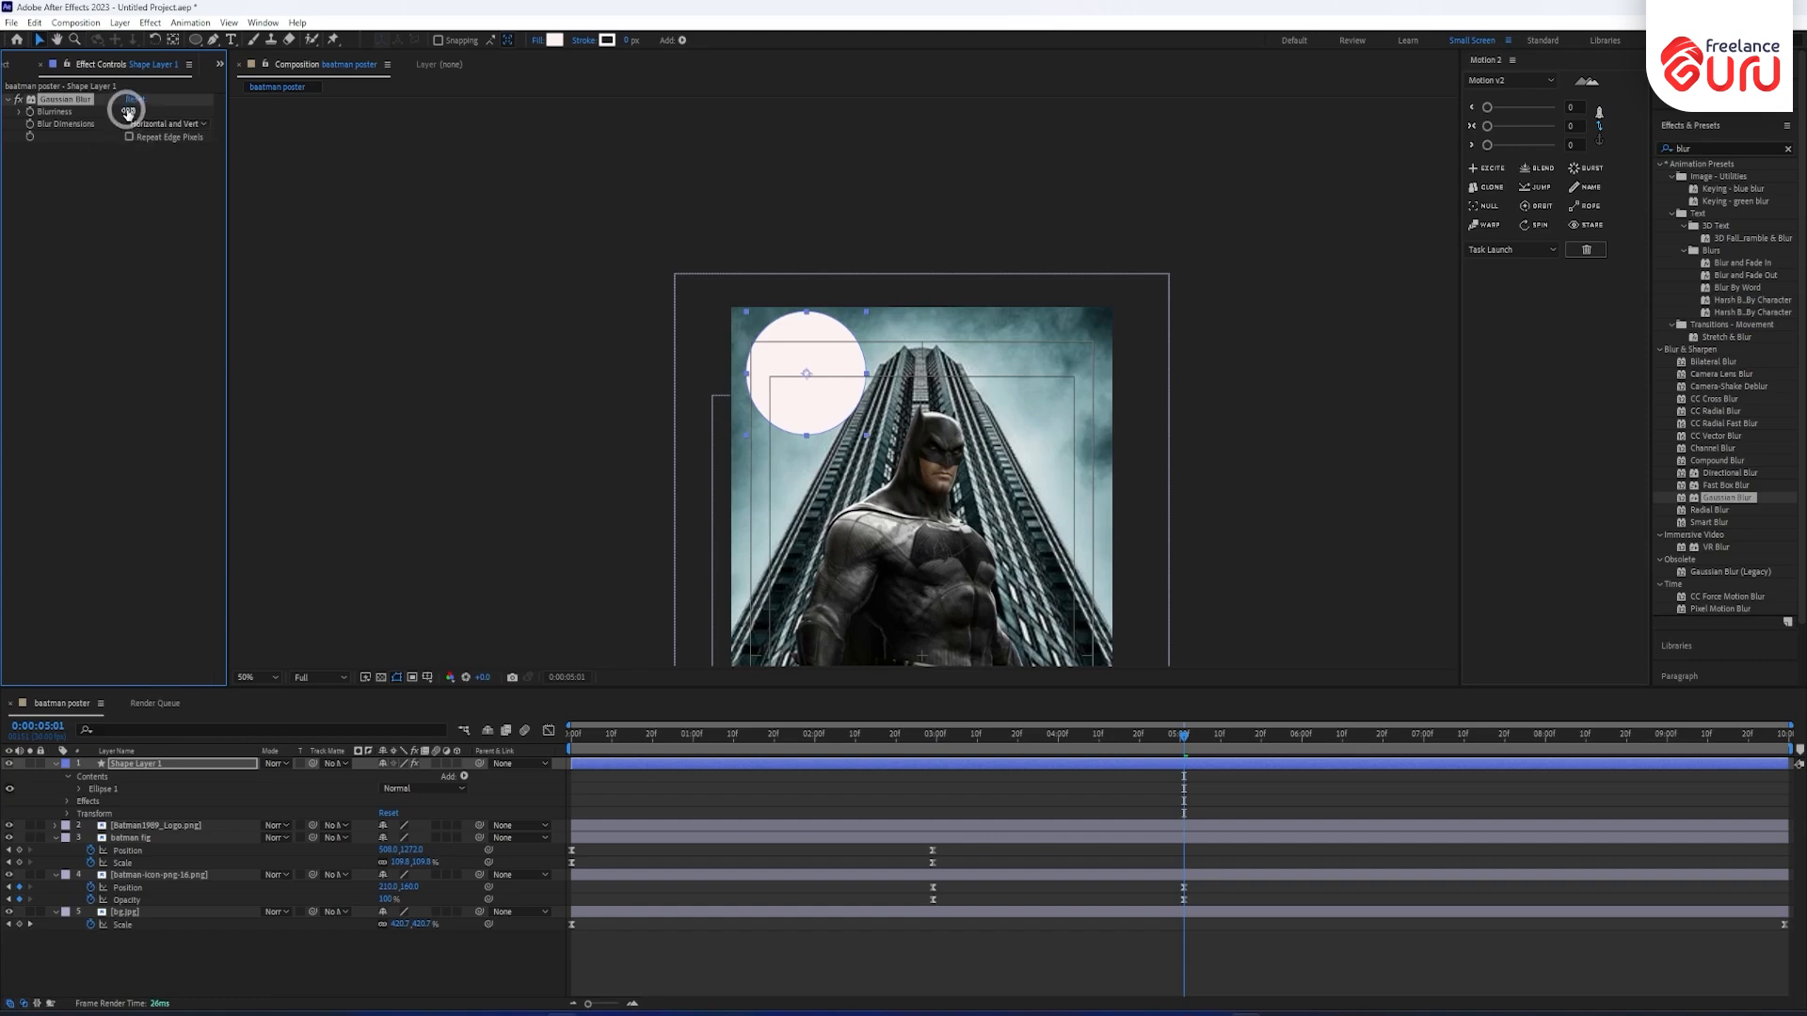
Raise the circle's Gaussian Blur blurriness until its edge glows softly, testing Repeat Edge Pixels but leaving it off.
left_click_drag(179, 110, 805, 105)
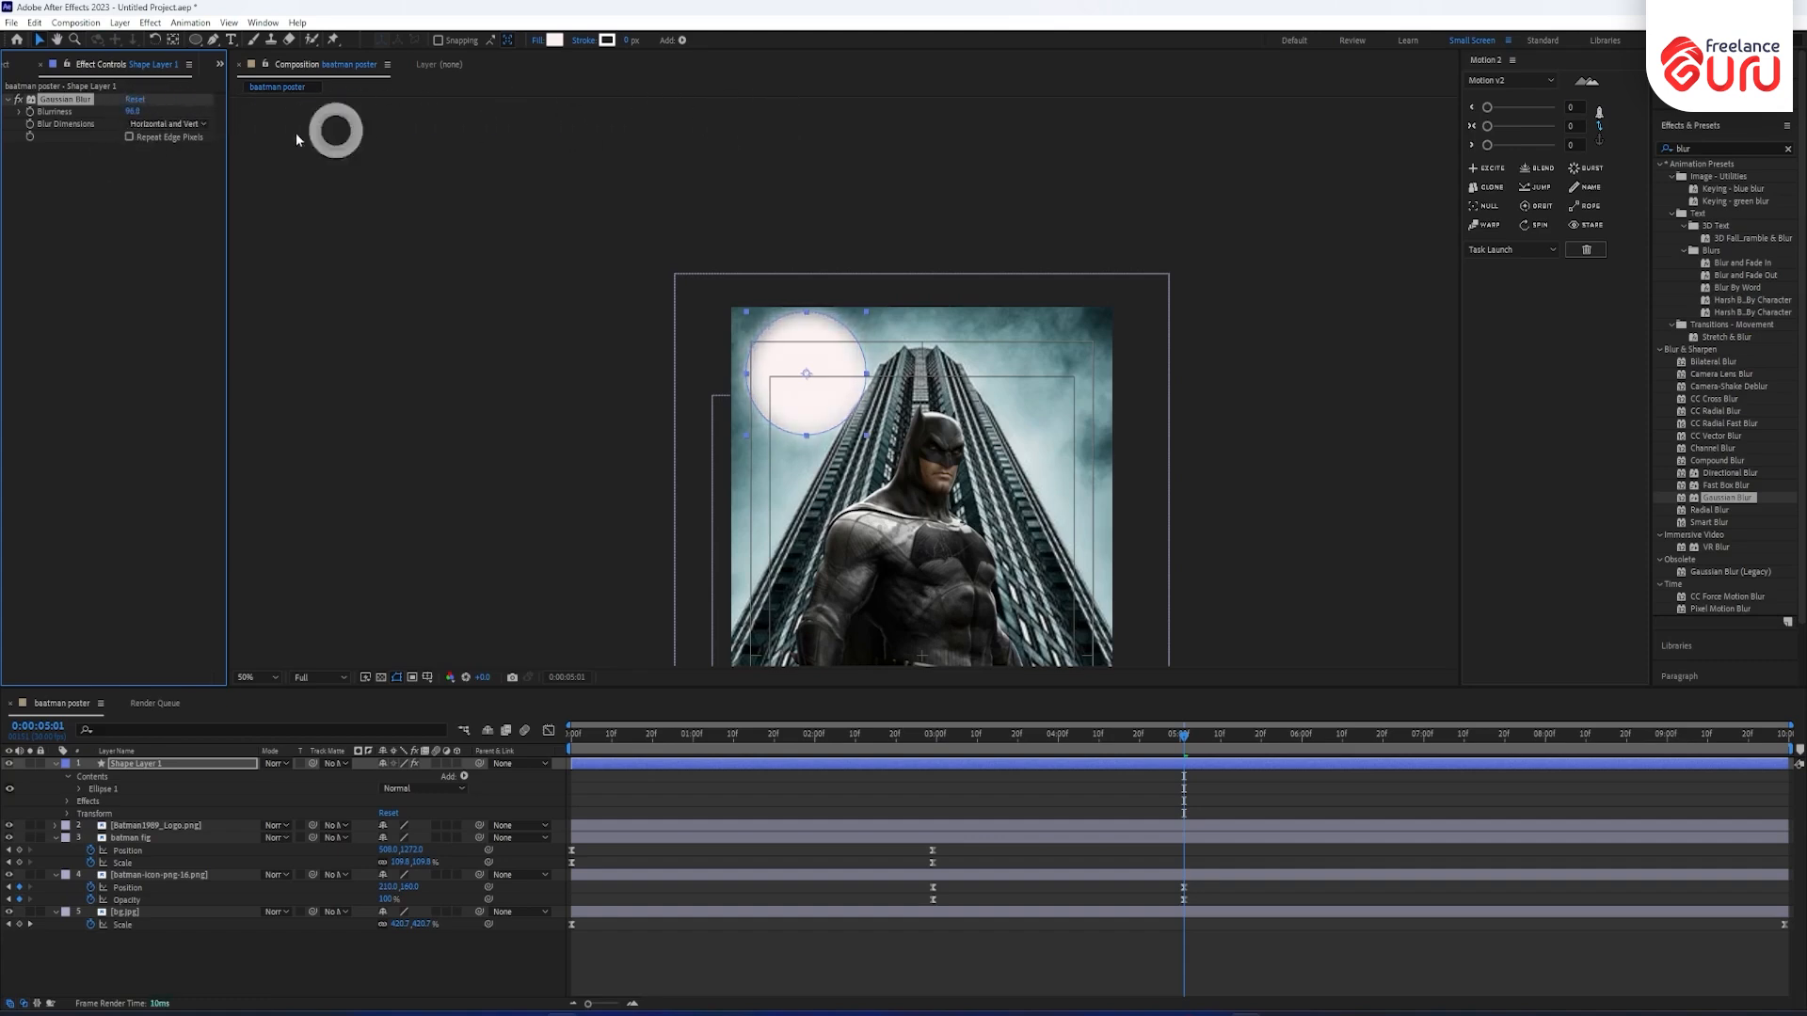
left_click(128, 138)
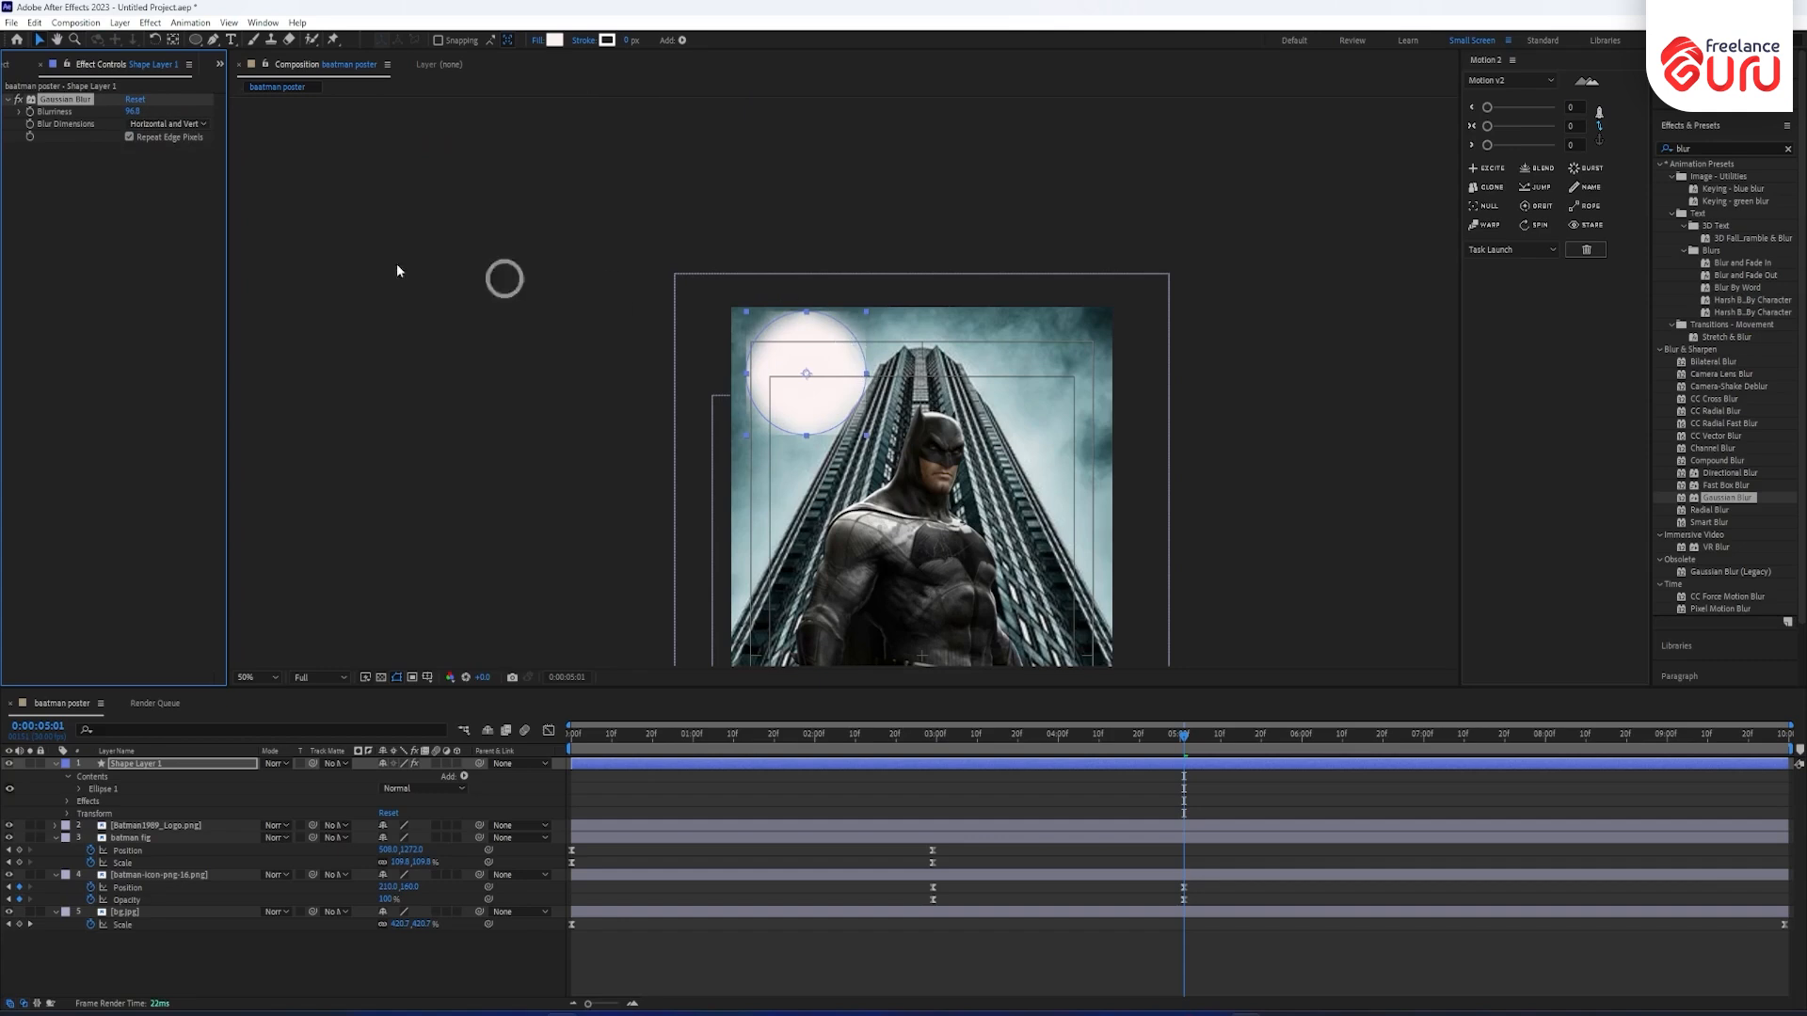
left_click(128, 138)
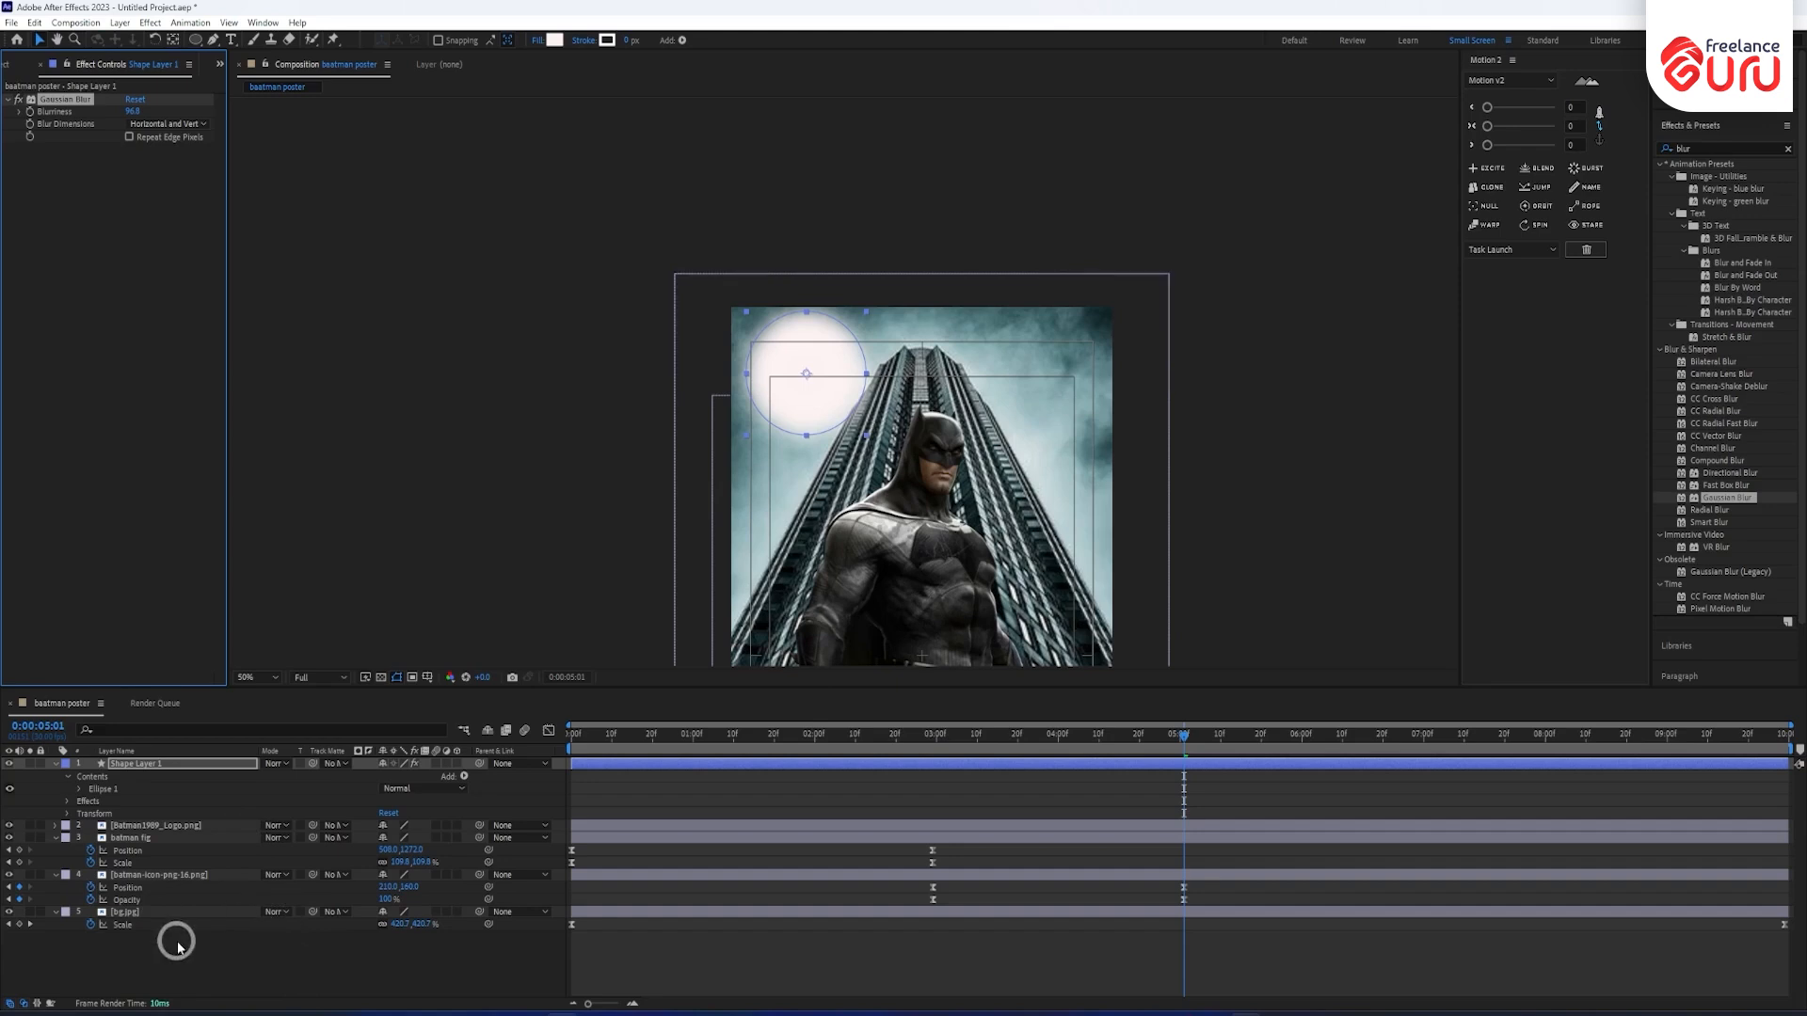
Try the Screen blending mode on the circle's shape layer and settle on Soft Light.
left_click(276, 764)
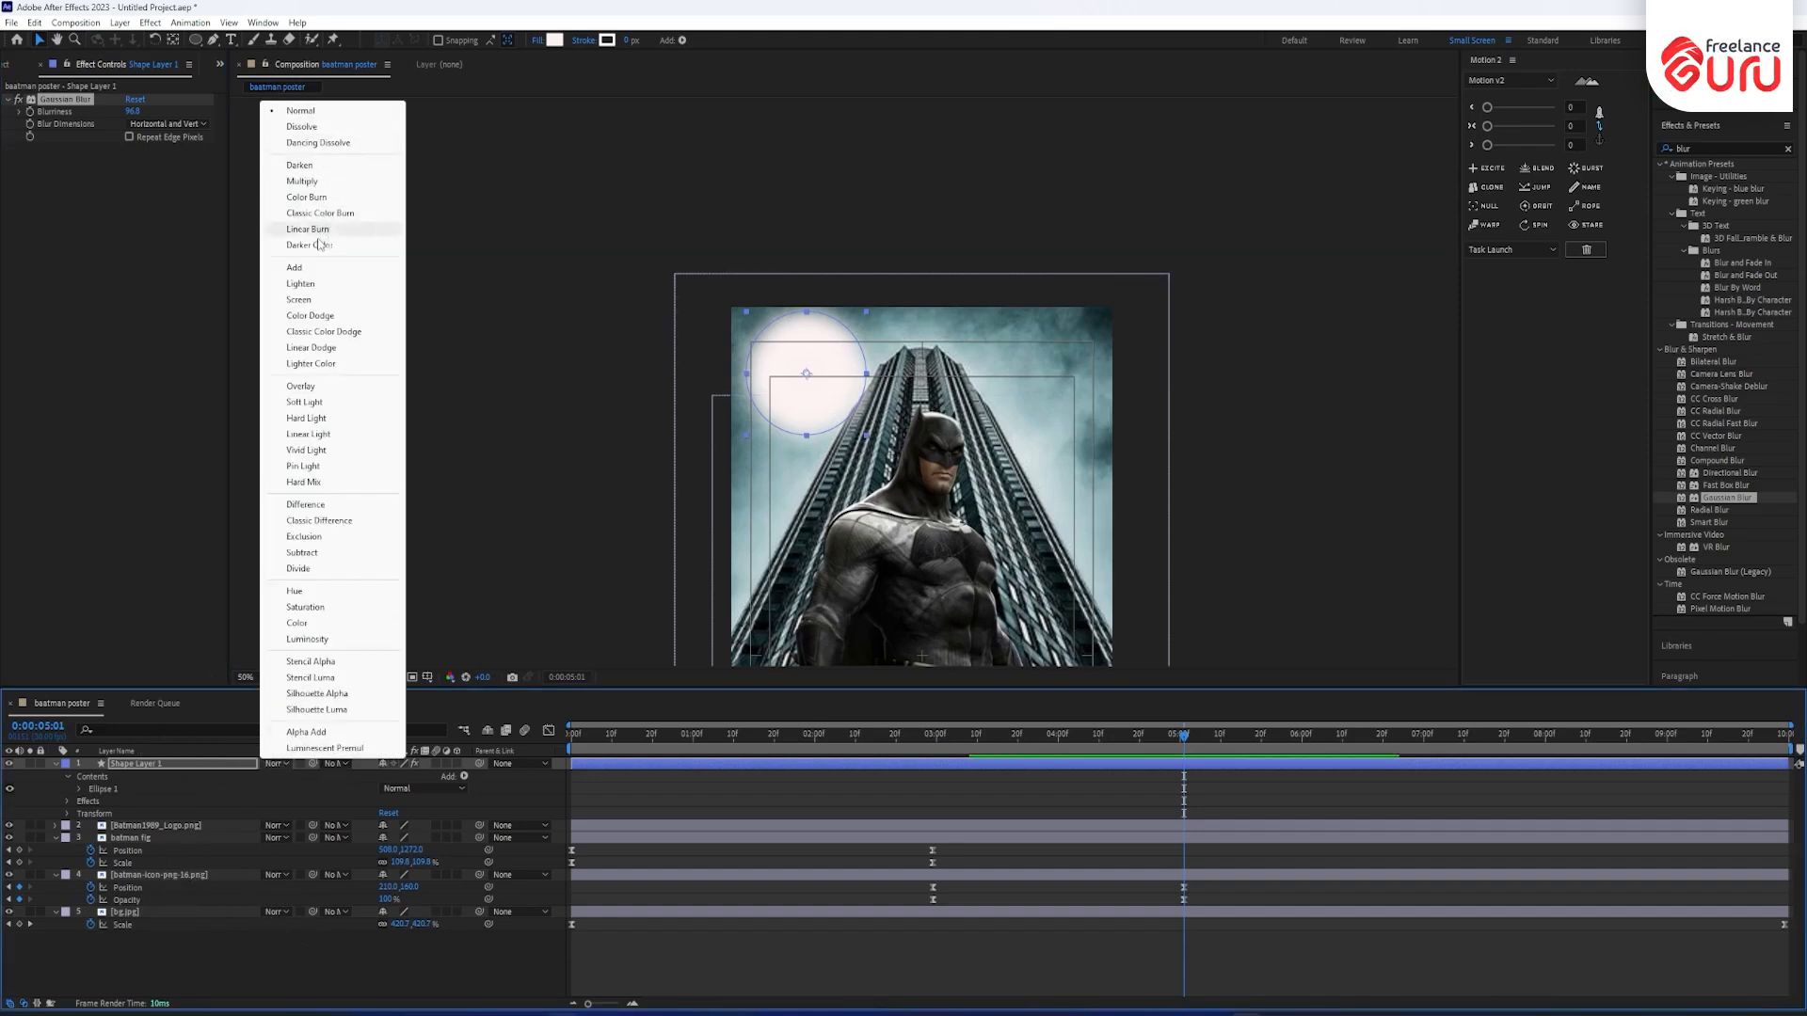
left_click(298, 299)
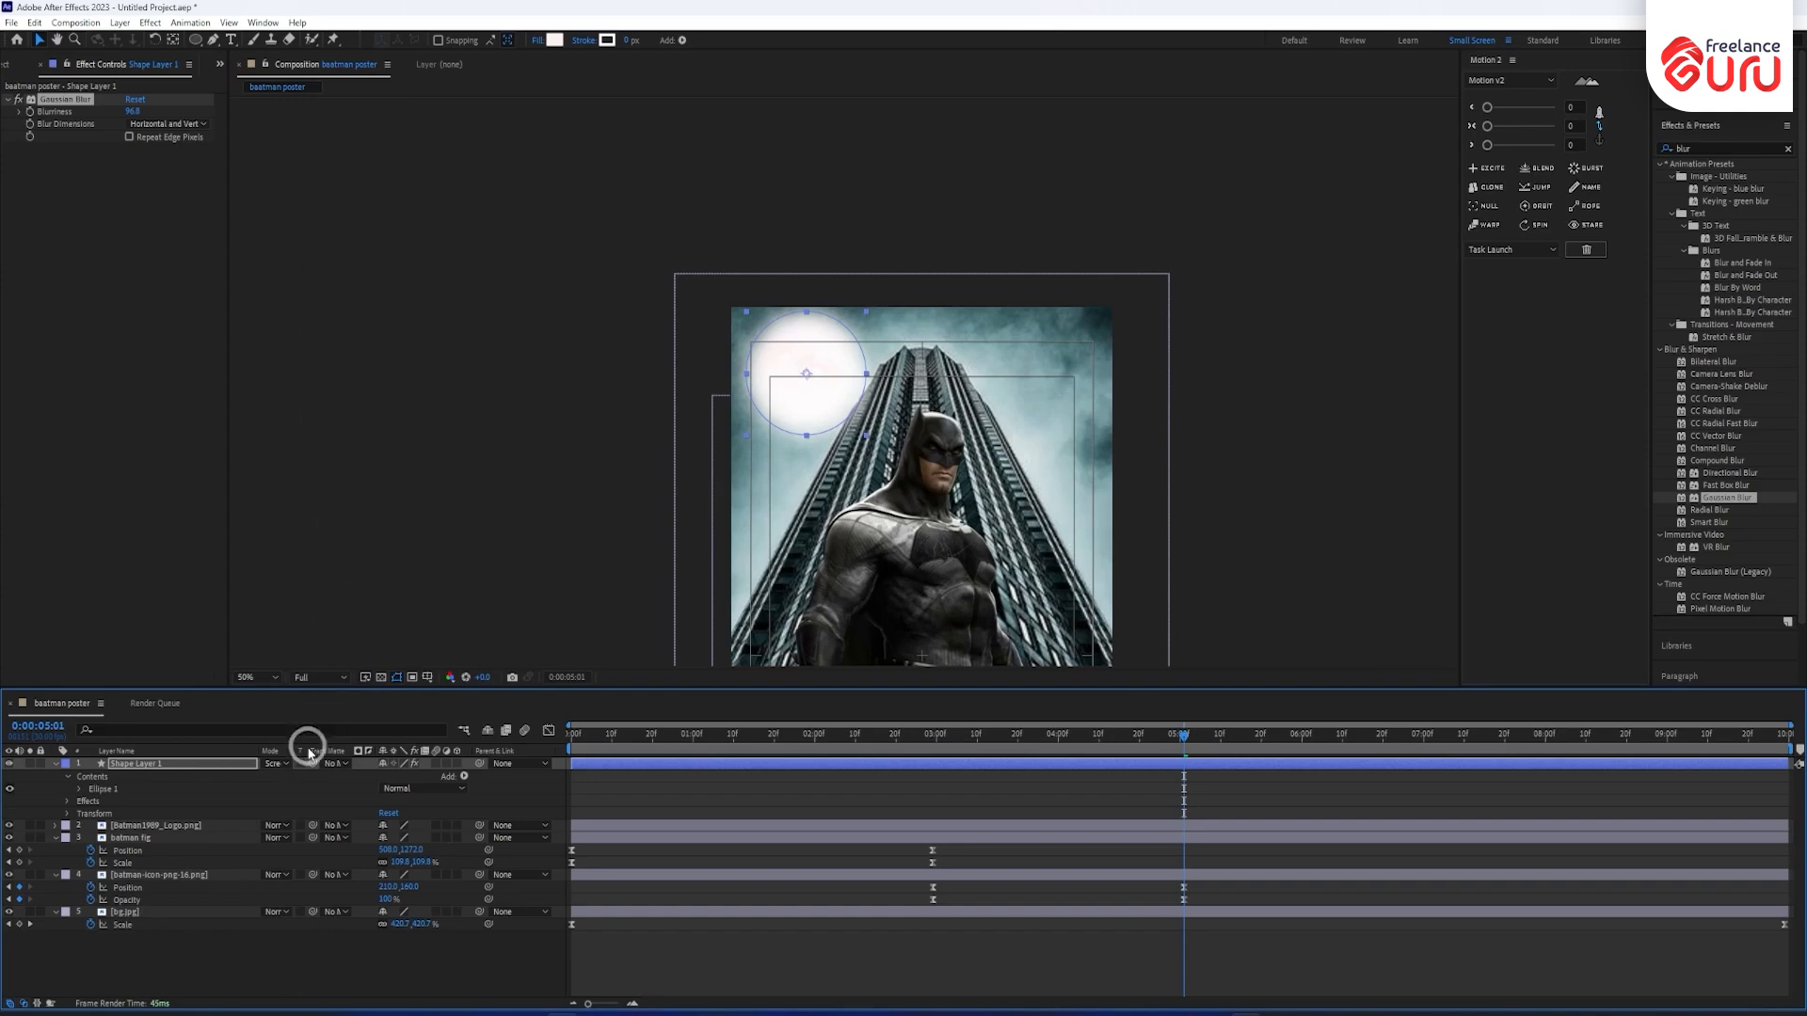
left_click(279, 765)
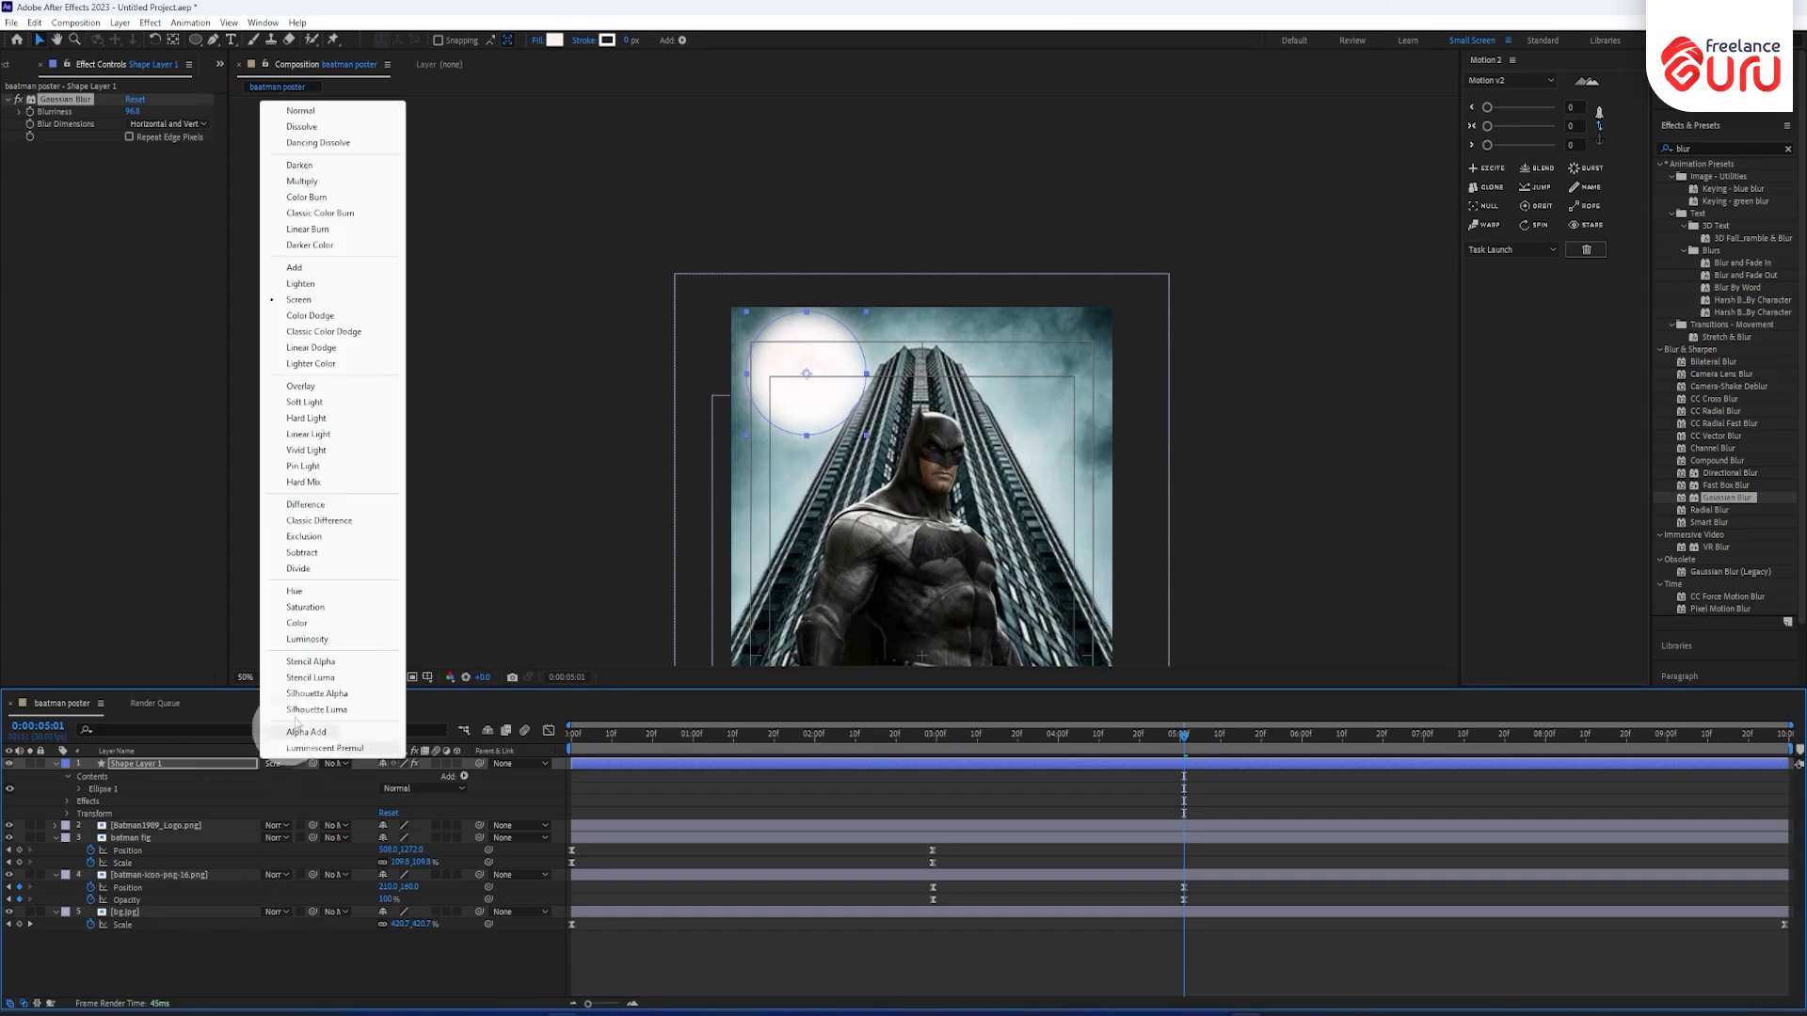
left_click(318, 405)
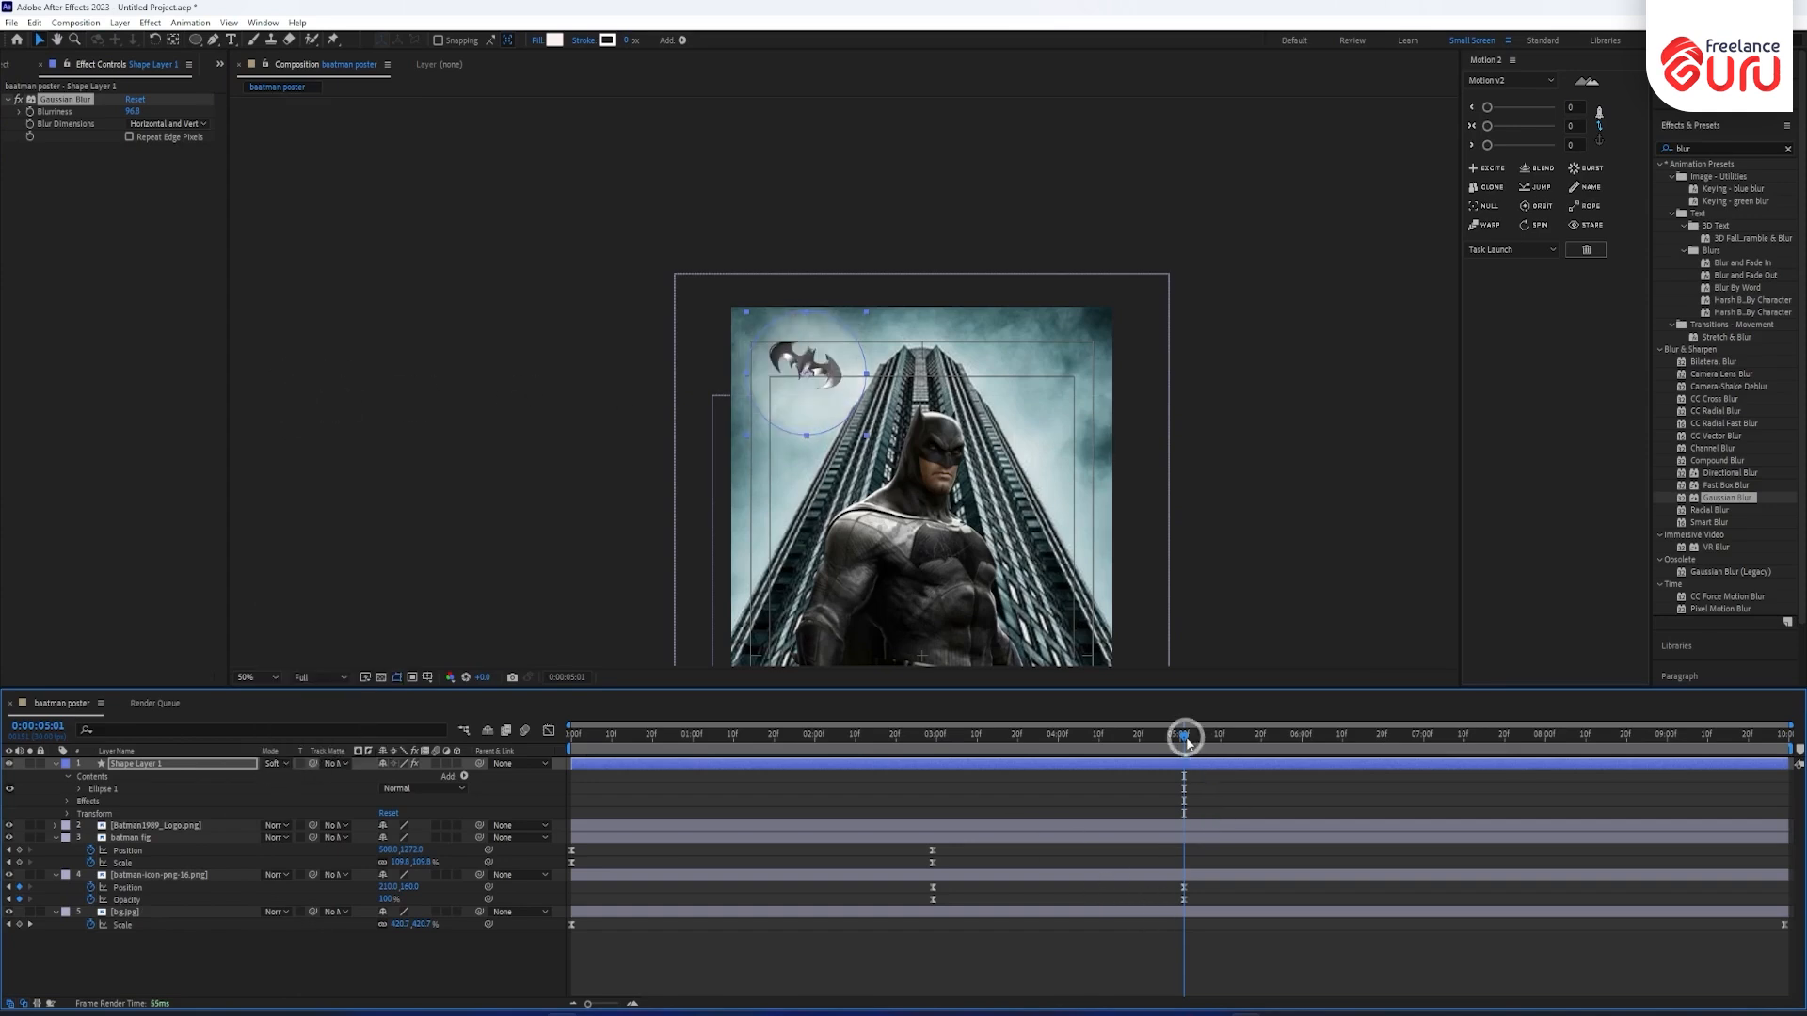
At 0:00:02:29, move the blurred circle outside the canvas so it is centred on the bat icon's starting position.
left_click_drag(1187, 743, 729, 759)
left_click(845, 355)
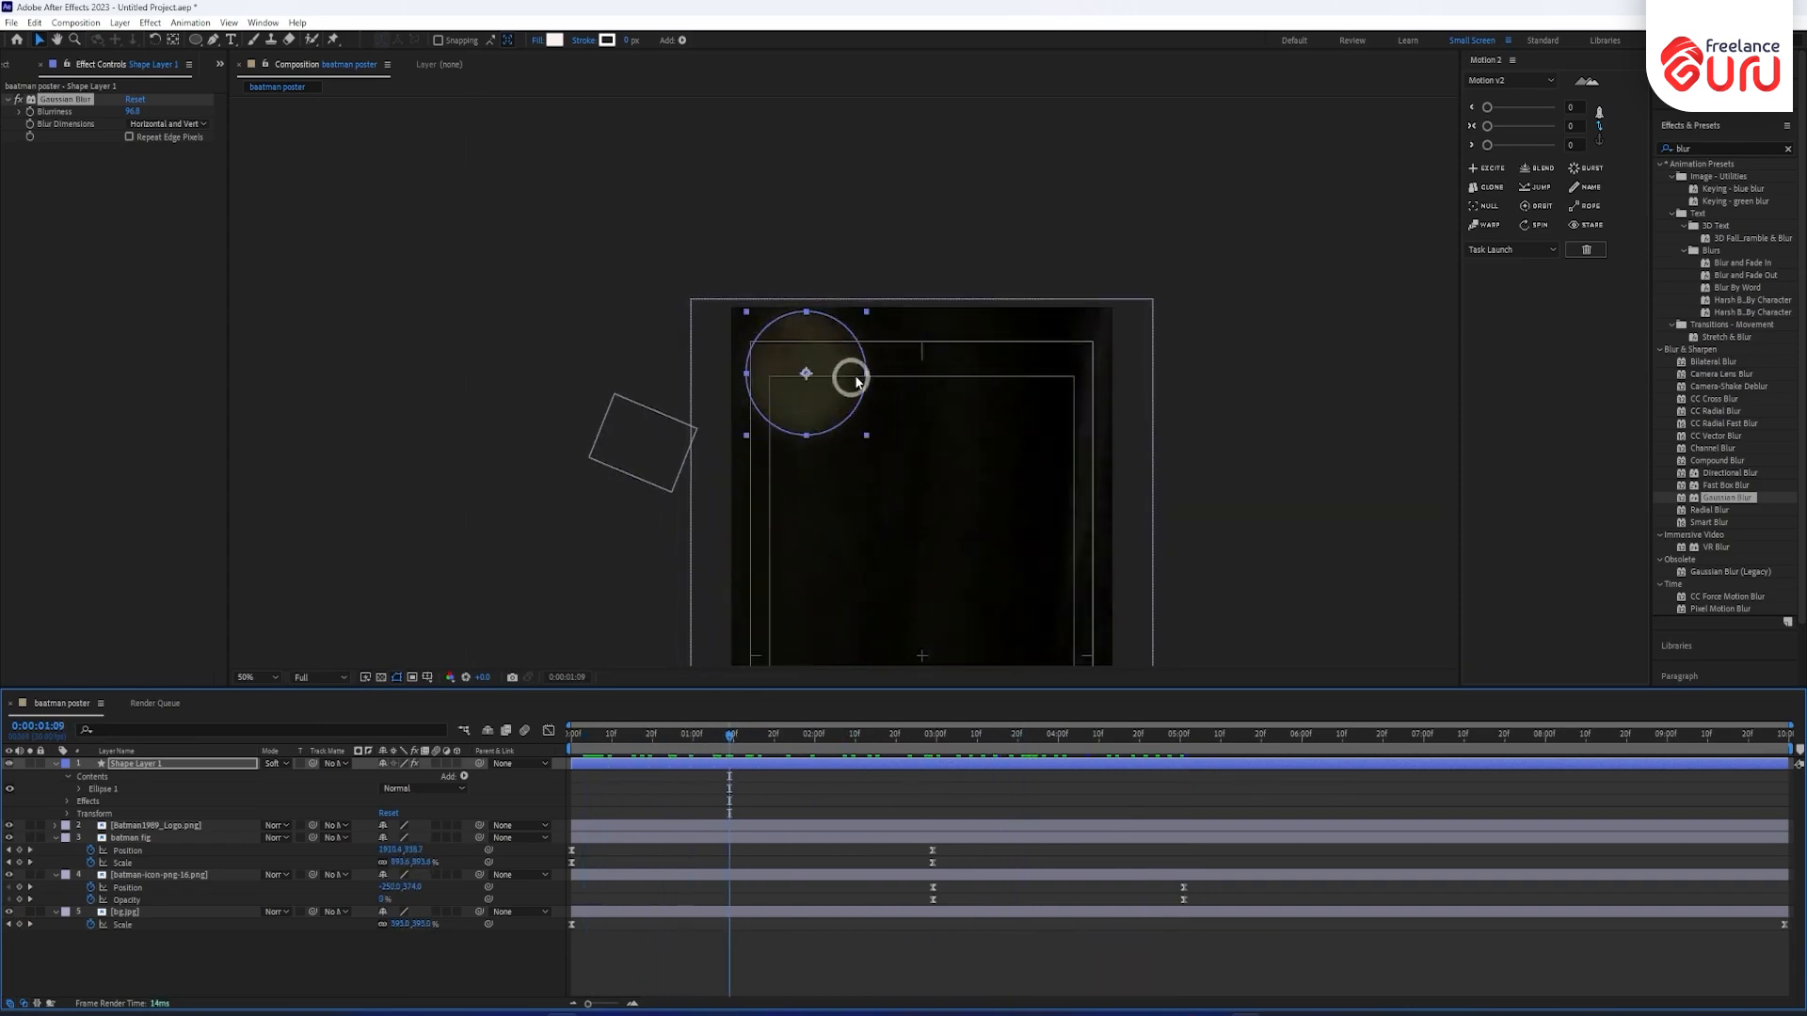
left_click_drag(736, 742, 932, 738)
left_click(783, 381)
left_click(907, 770)
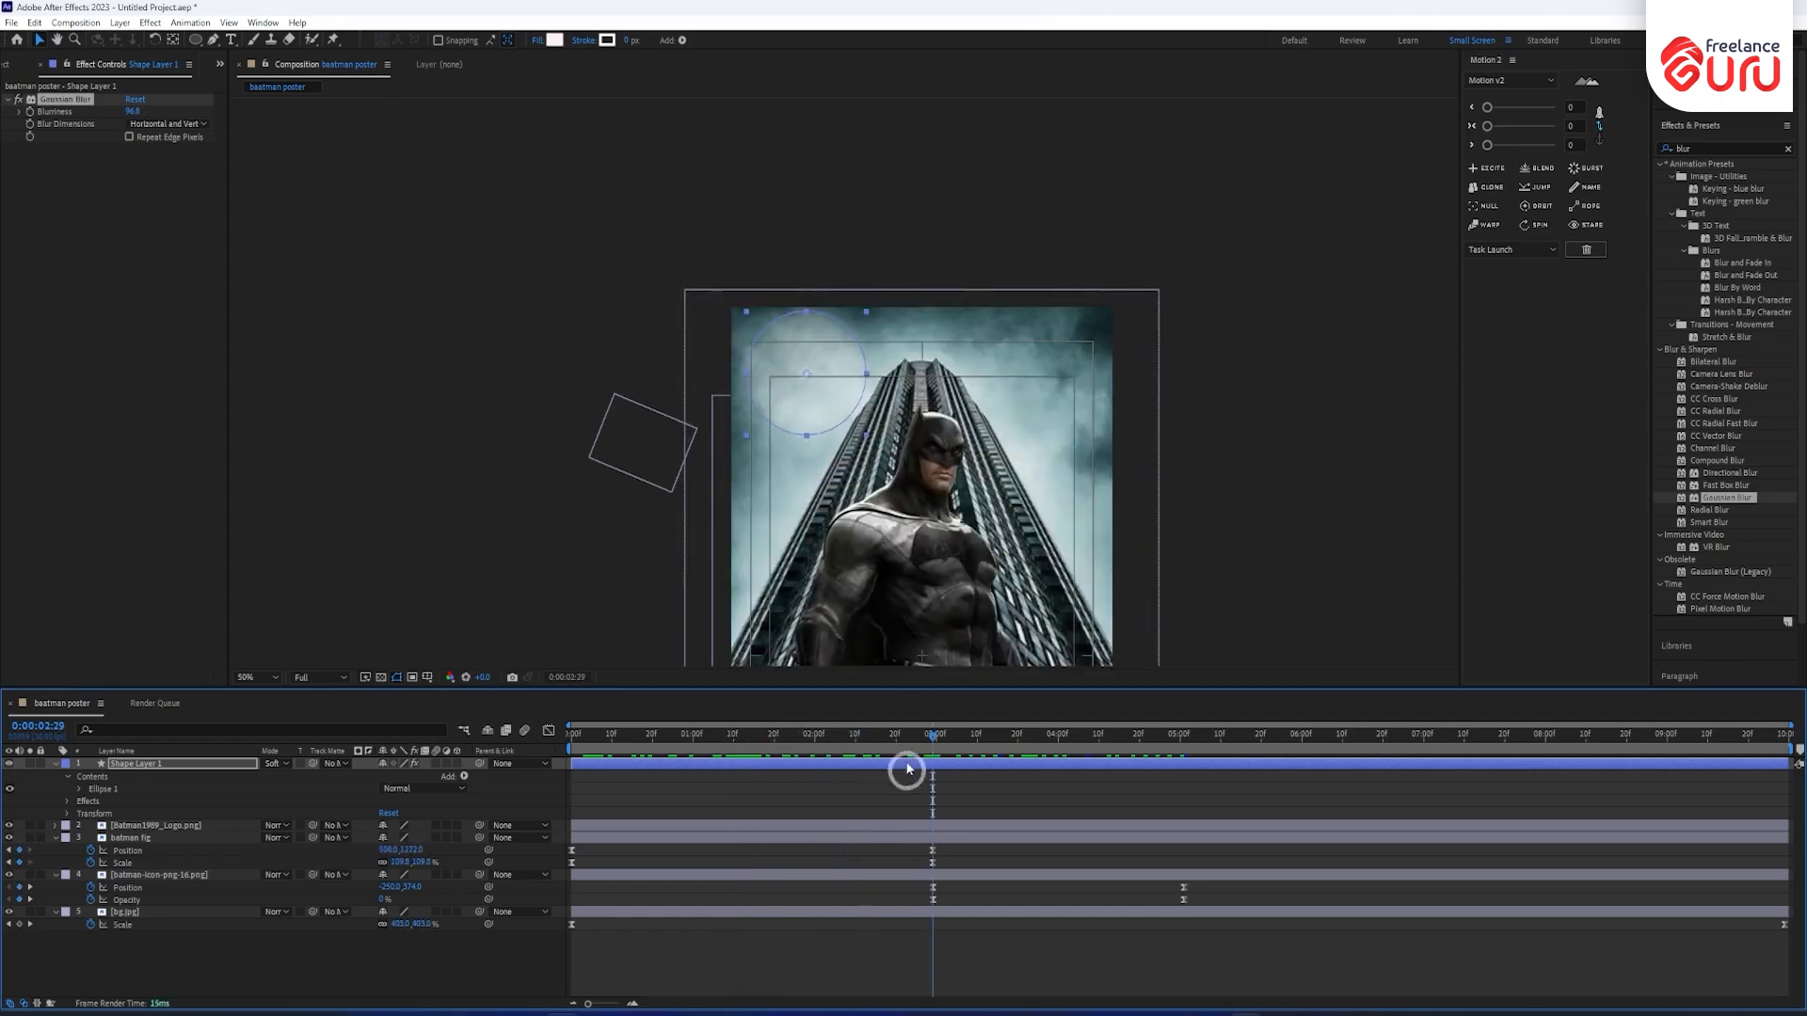
left_click(134, 763)
left_click(826, 371)
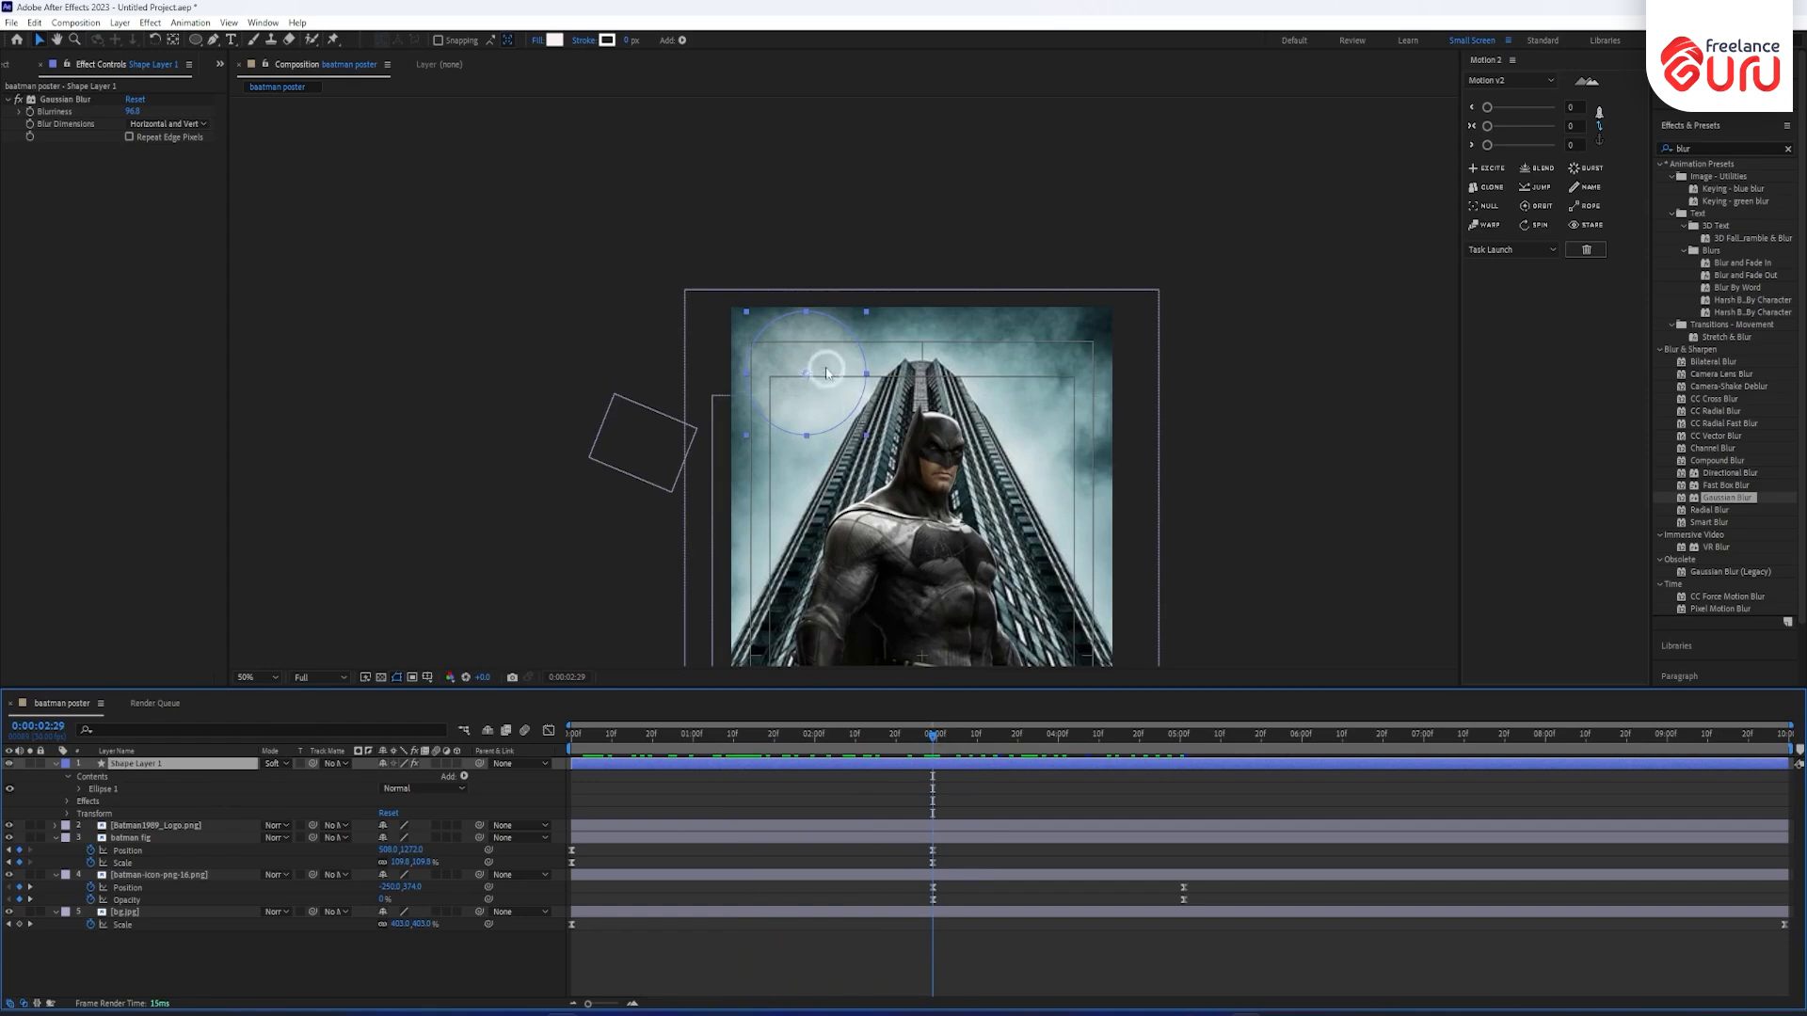
left_click_drag(806, 379, 645, 437)
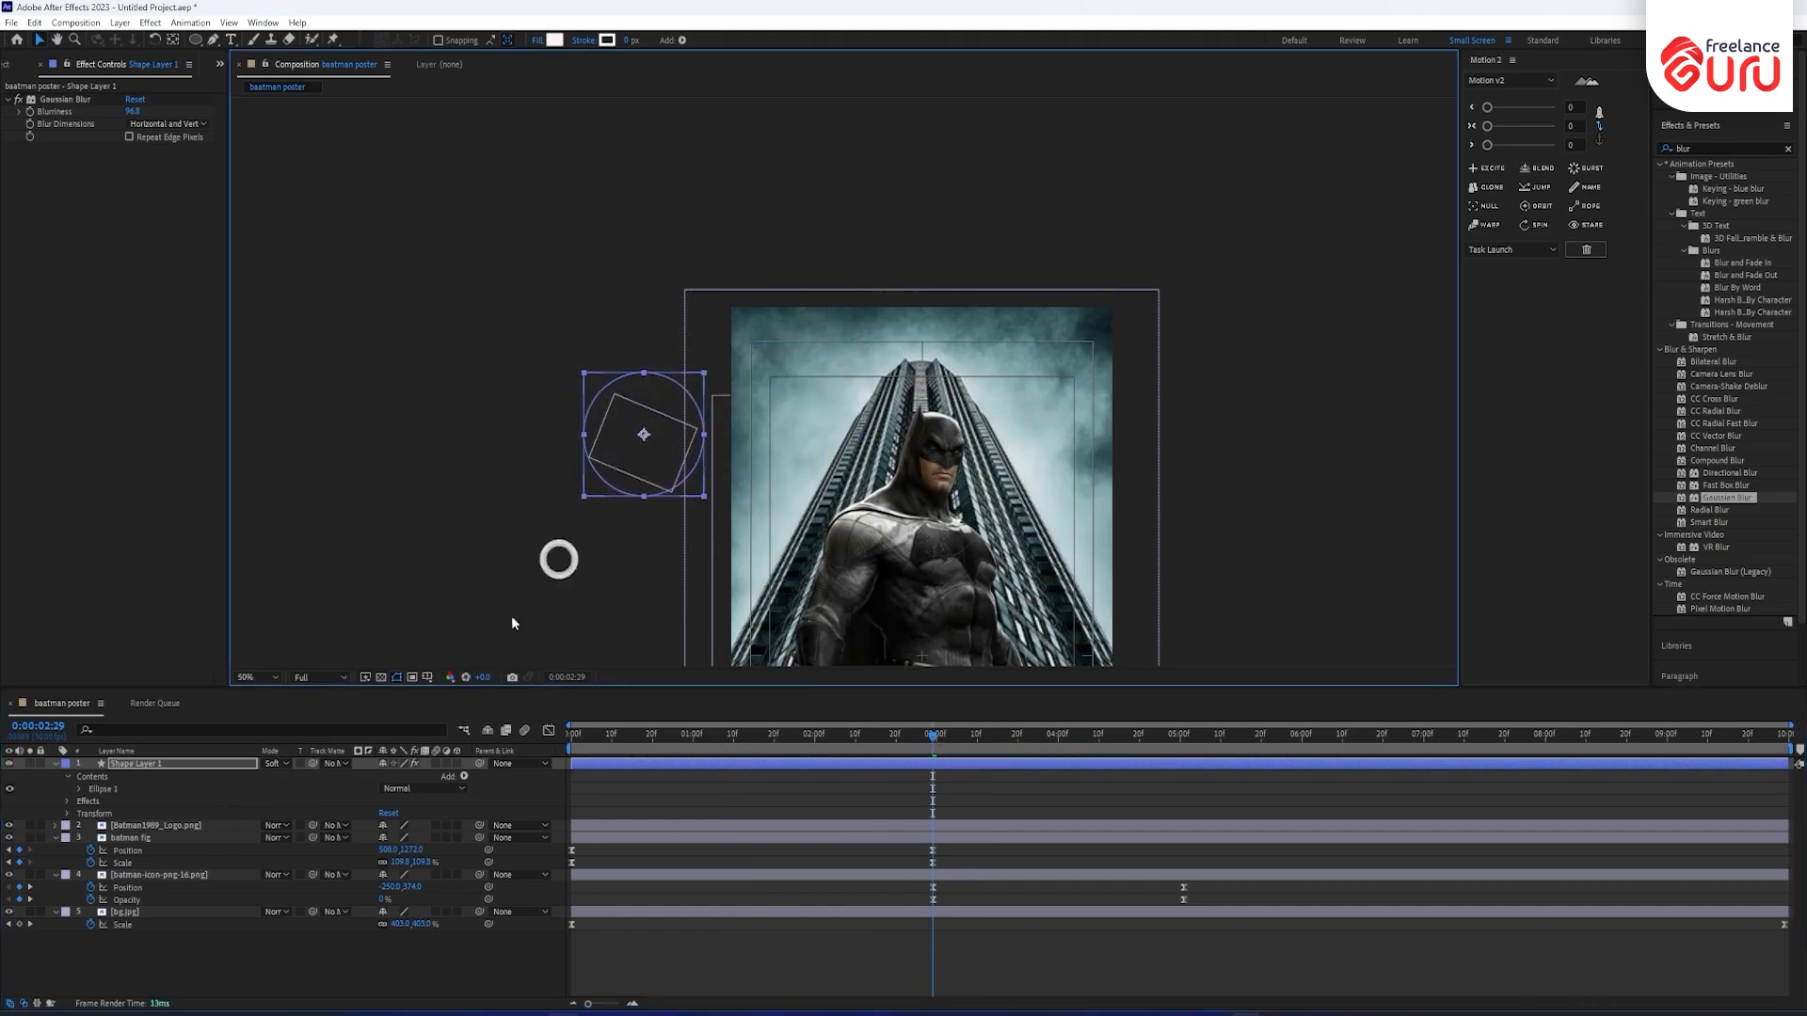
Parent the circle's shape layer to the bat icon layer and preview the animation from the start.
left_click_drag(481, 766, 480, 766)
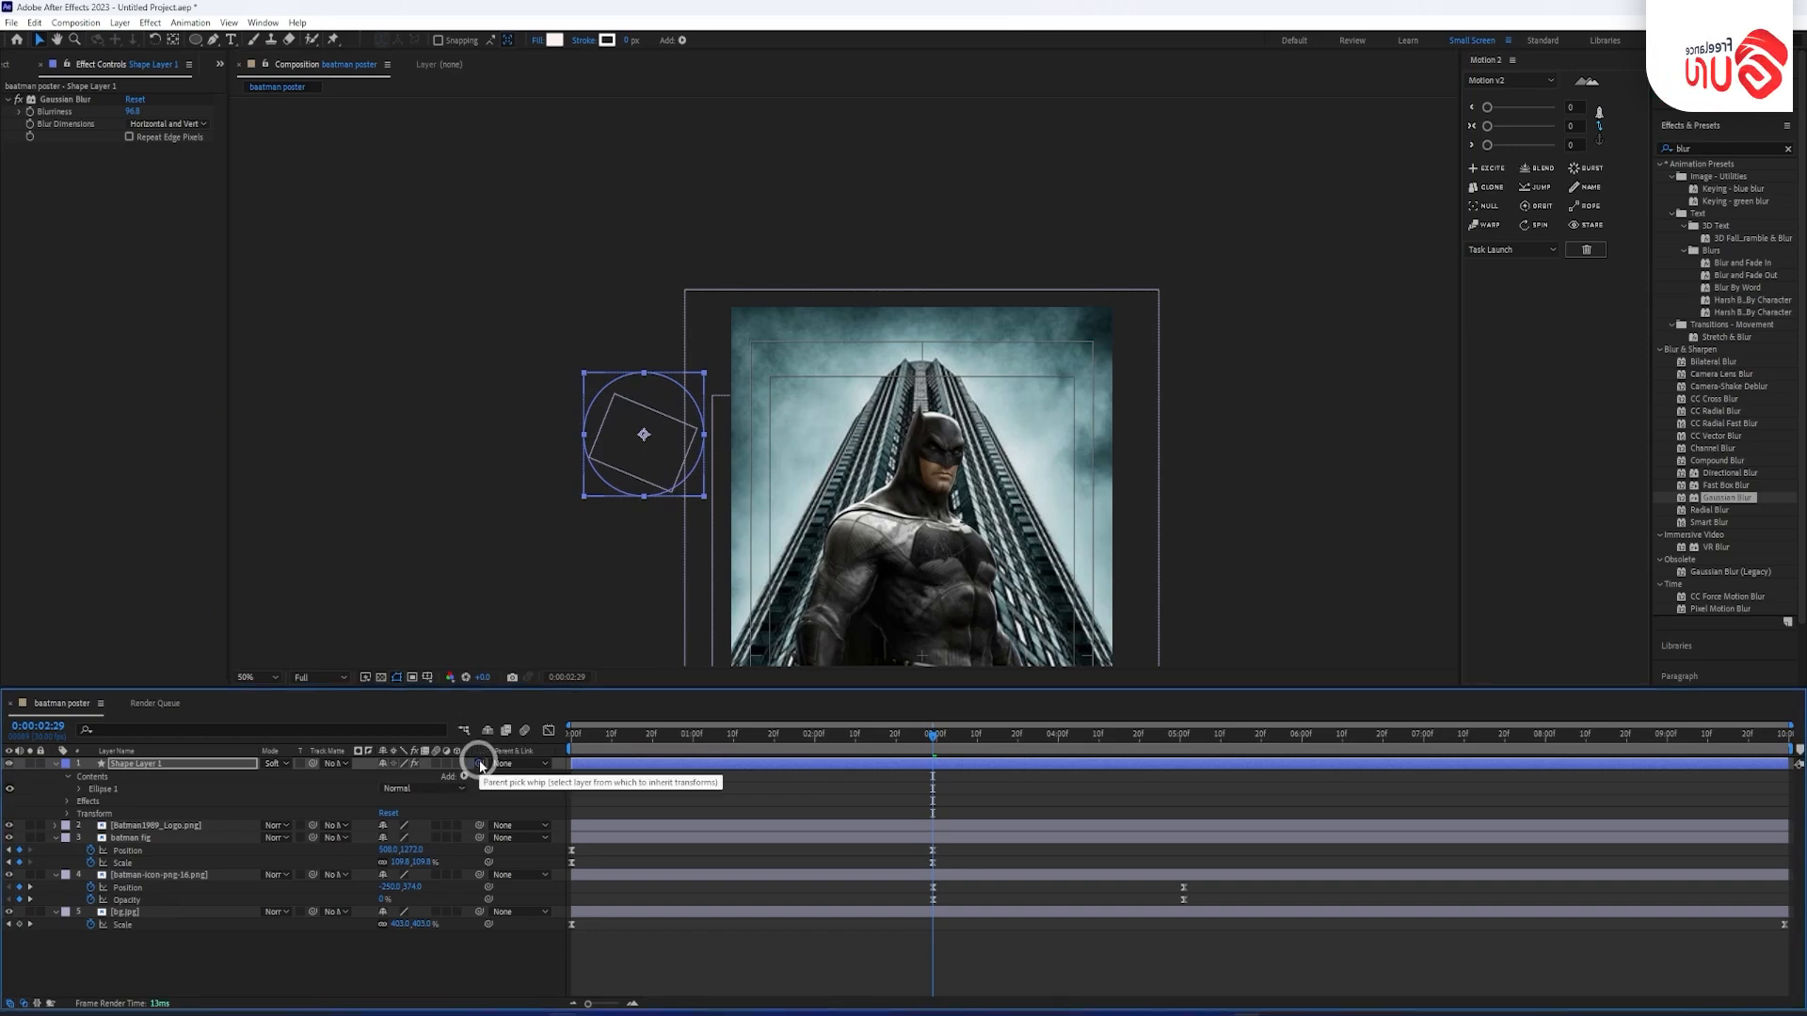
left_click_drag(480, 766, 160, 875)
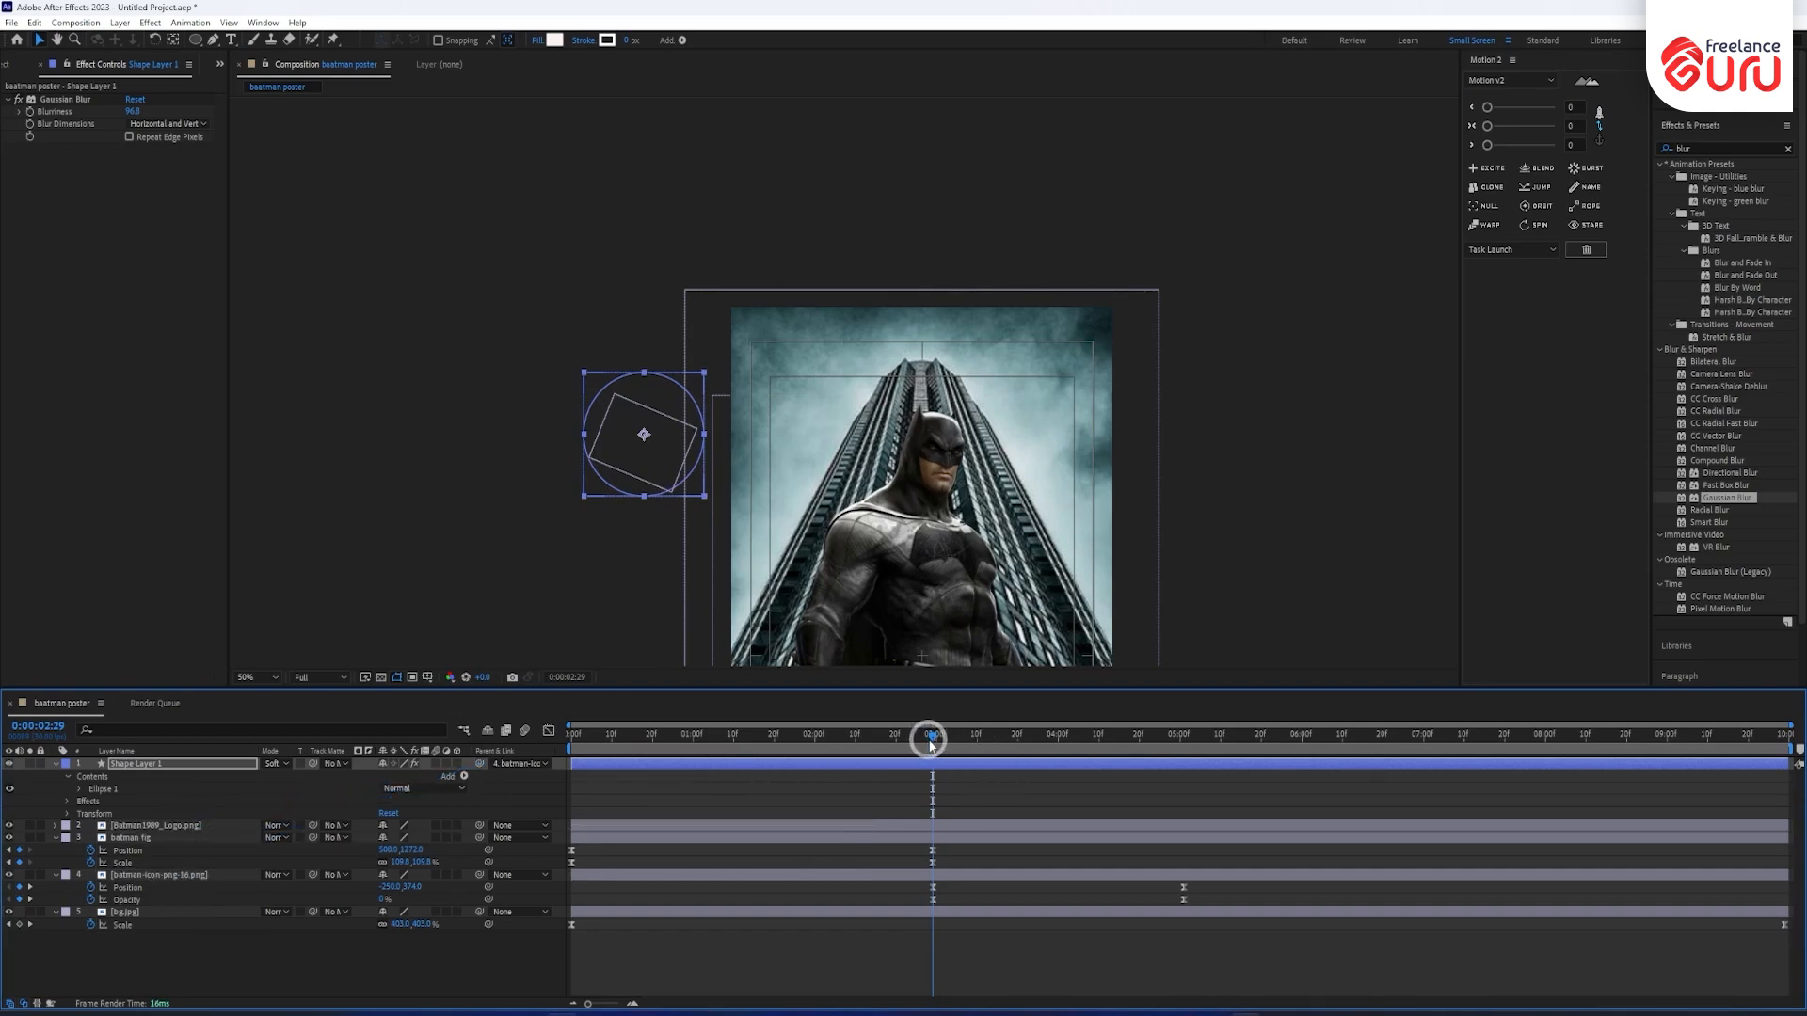
left_click_drag(930, 743, 575, 734)
key("KP_0")
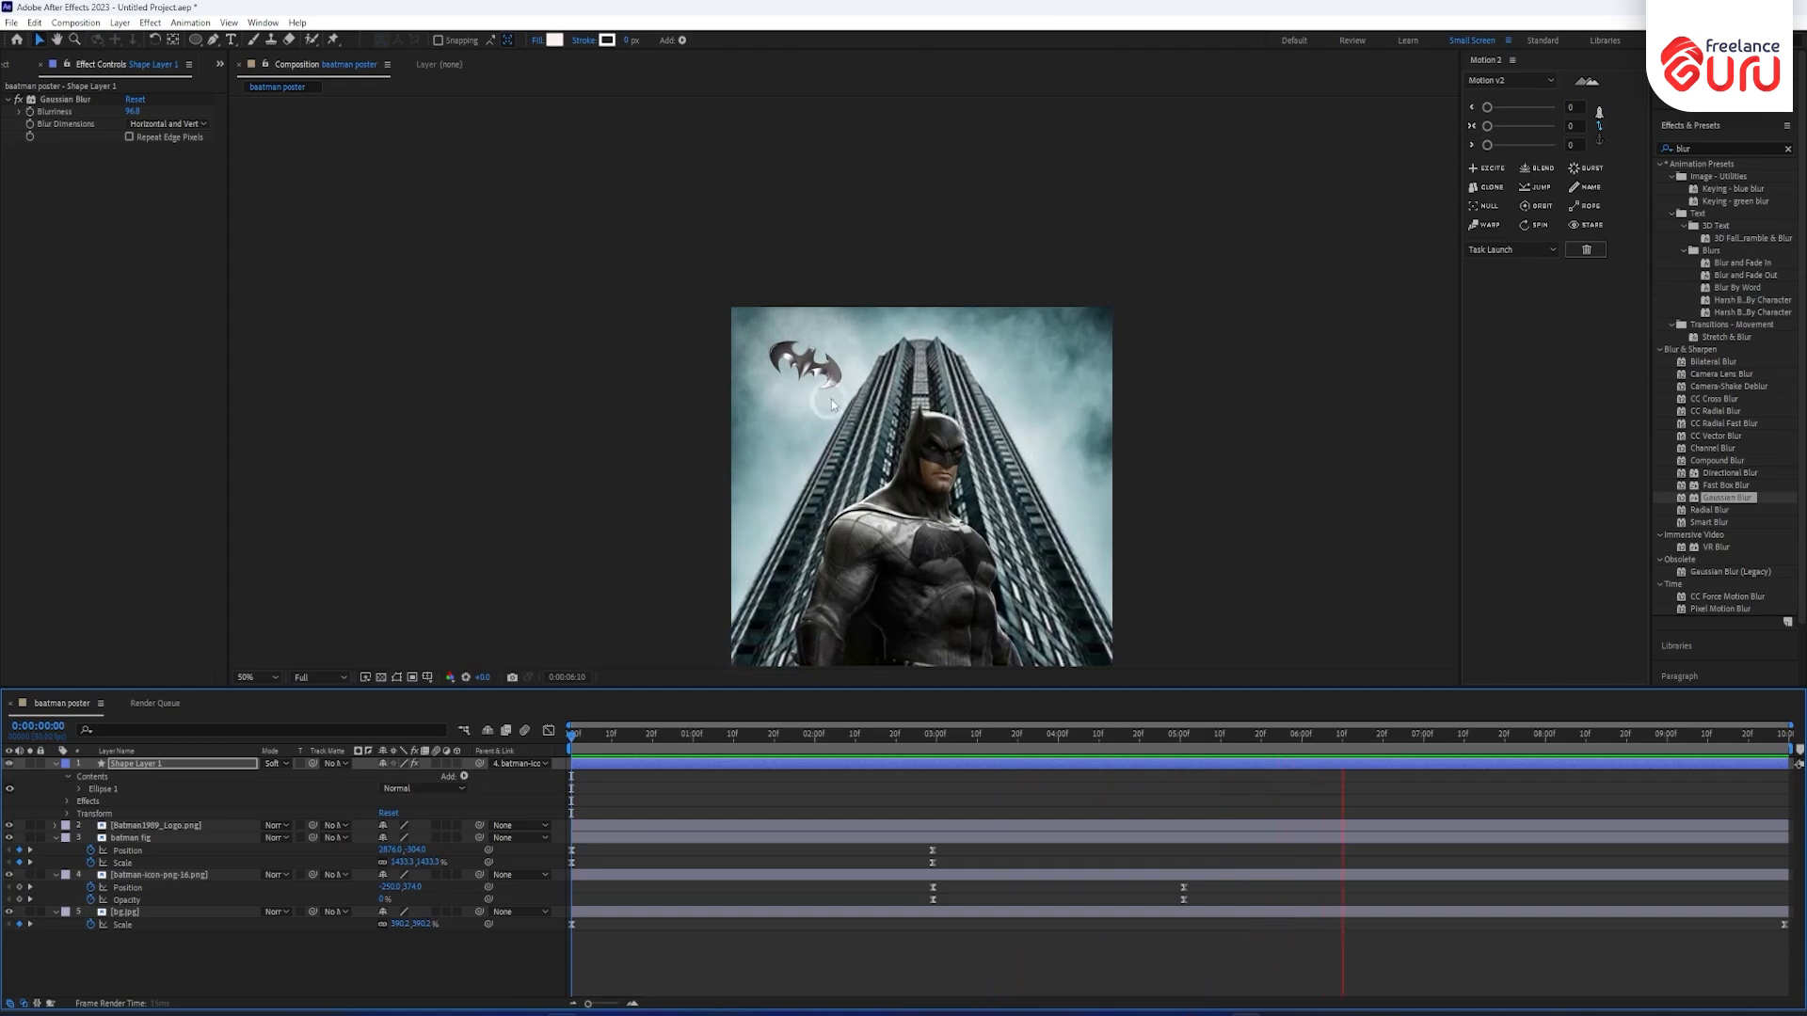
At 0:00:05:01, change the circle's fill to a pale cream yellow, F9ECCD, and deselect the layer.
left_click_drag(577, 734, 1184, 709)
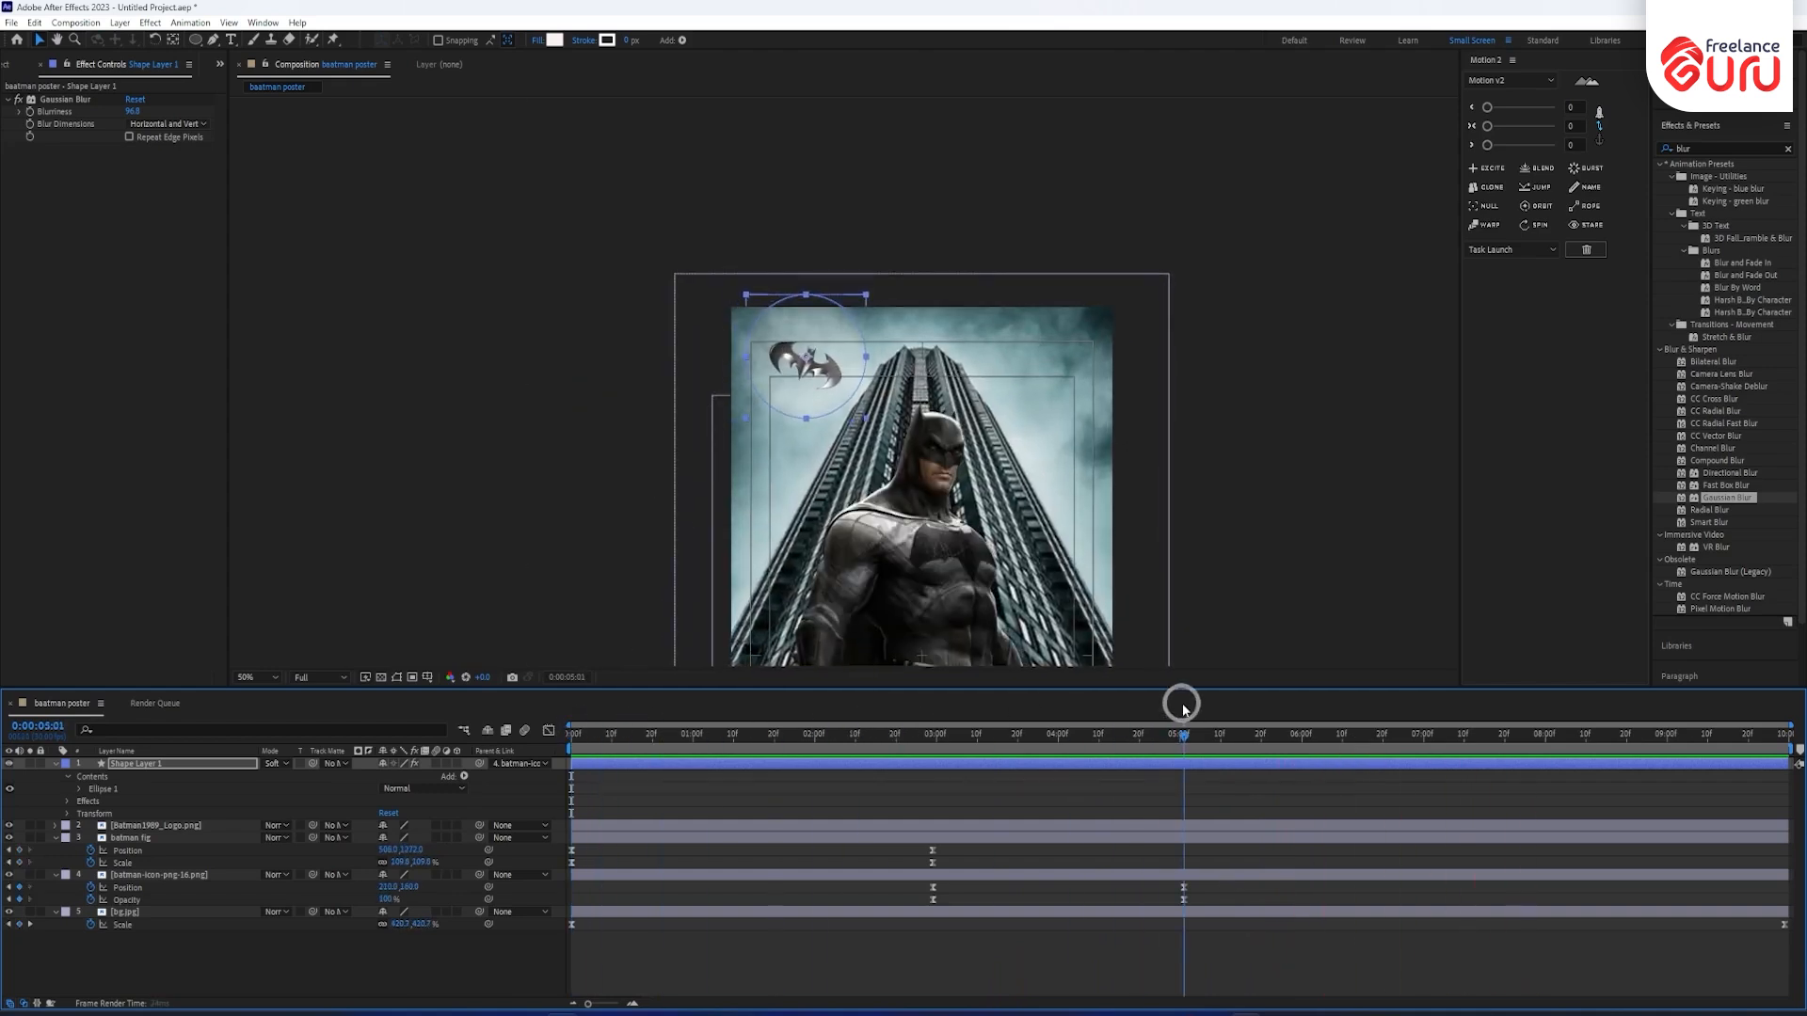
left_click(554, 39)
left_click_drag(933, 569, 935, 591)
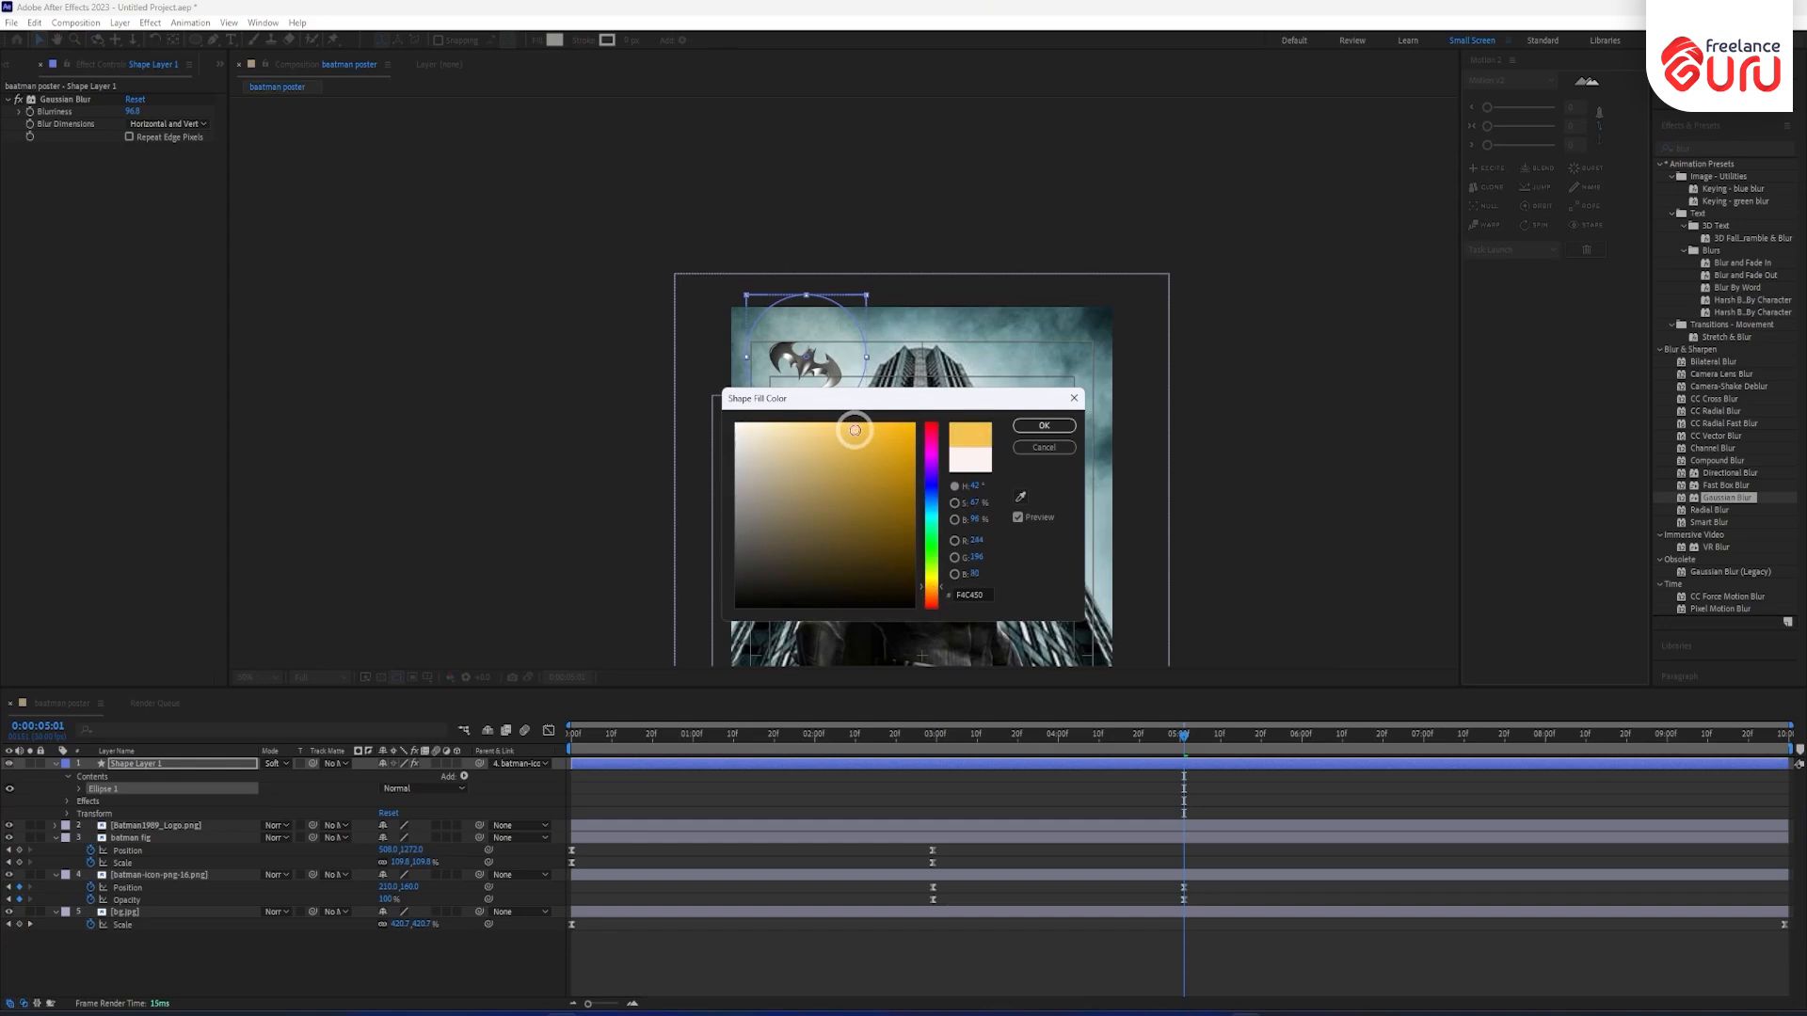
left_click_drag(855, 430, 782, 430)
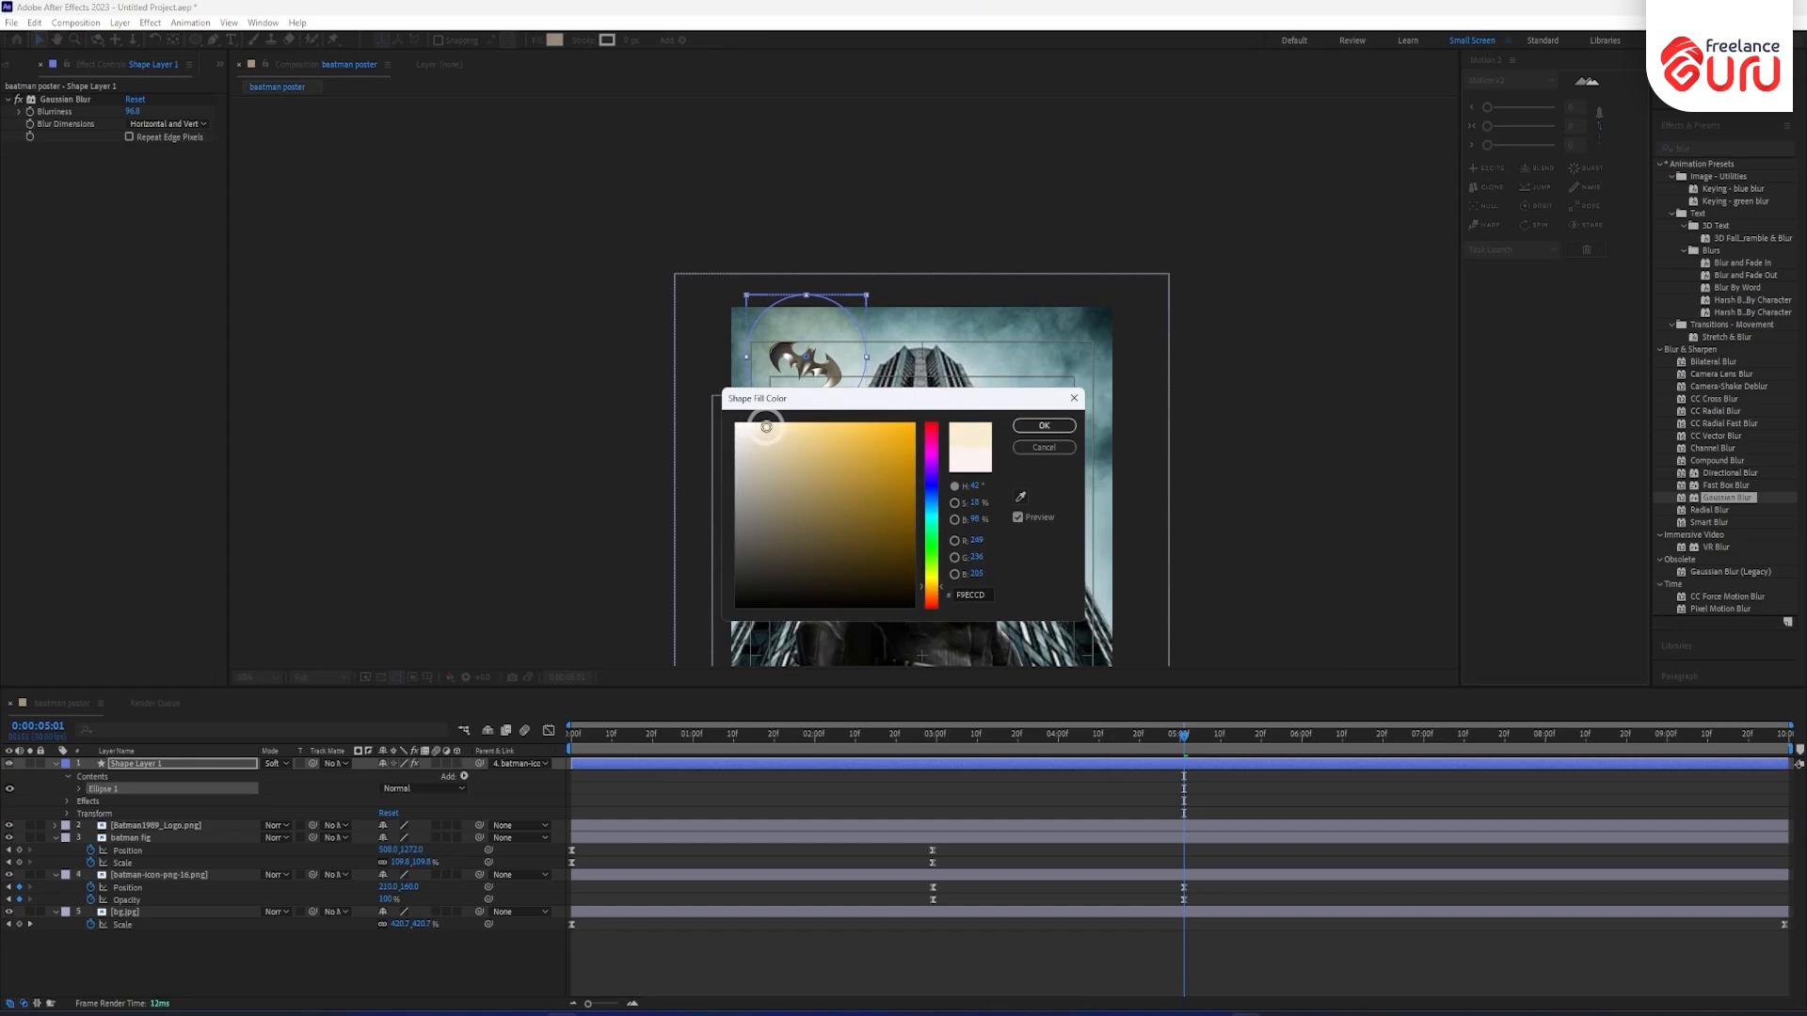
left_click(1044, 427)
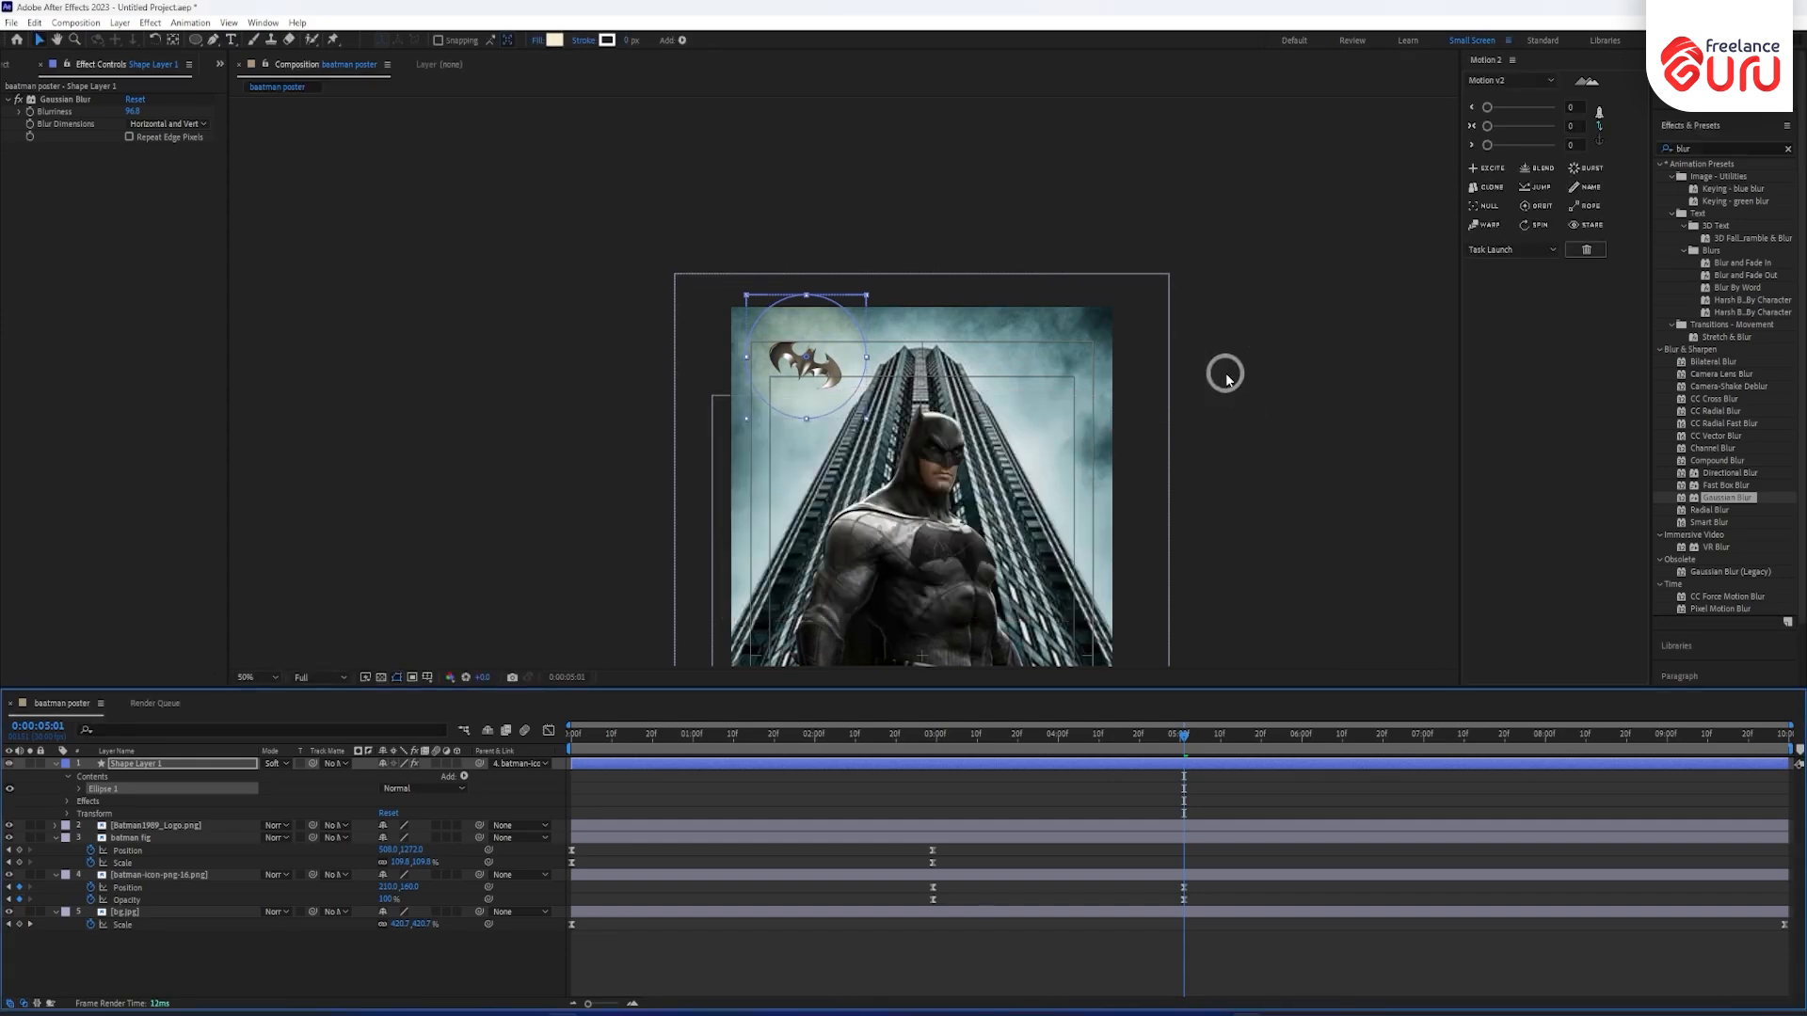
left_click(1228, 378)
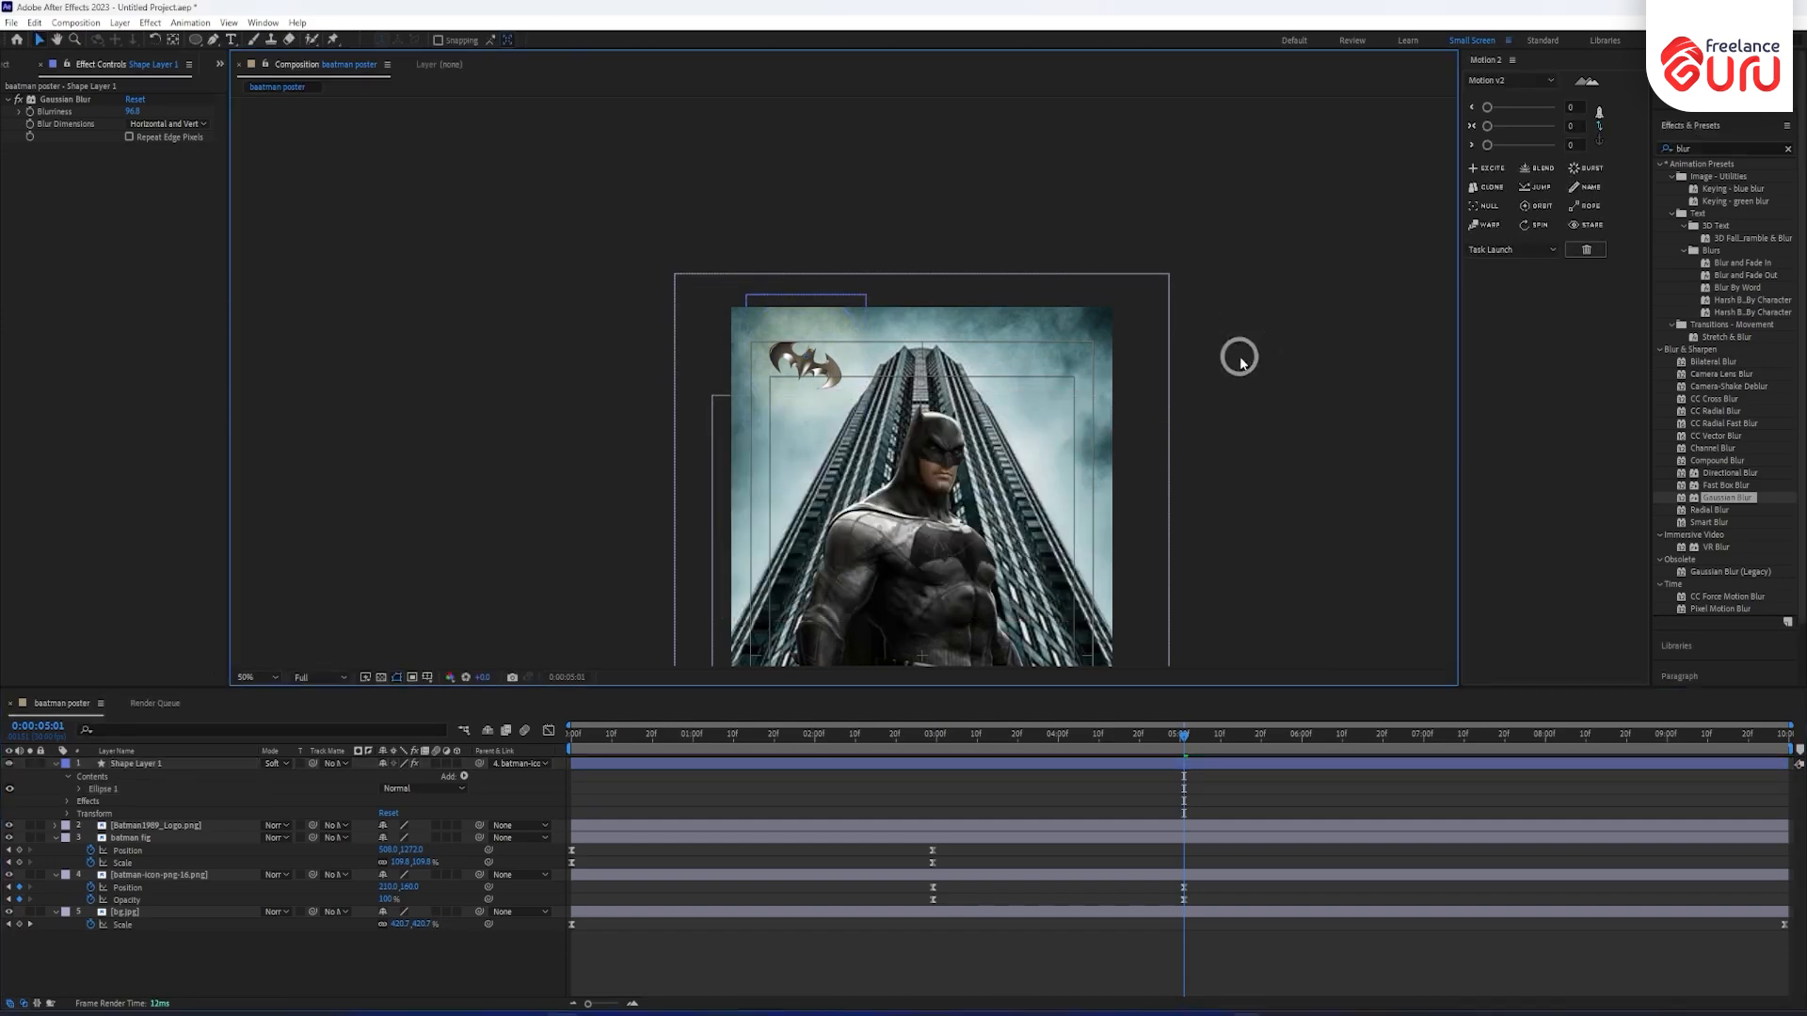
Bring the BATMAN logo layer to the top of the layer stack and make it a 3D layer.
key("comma")
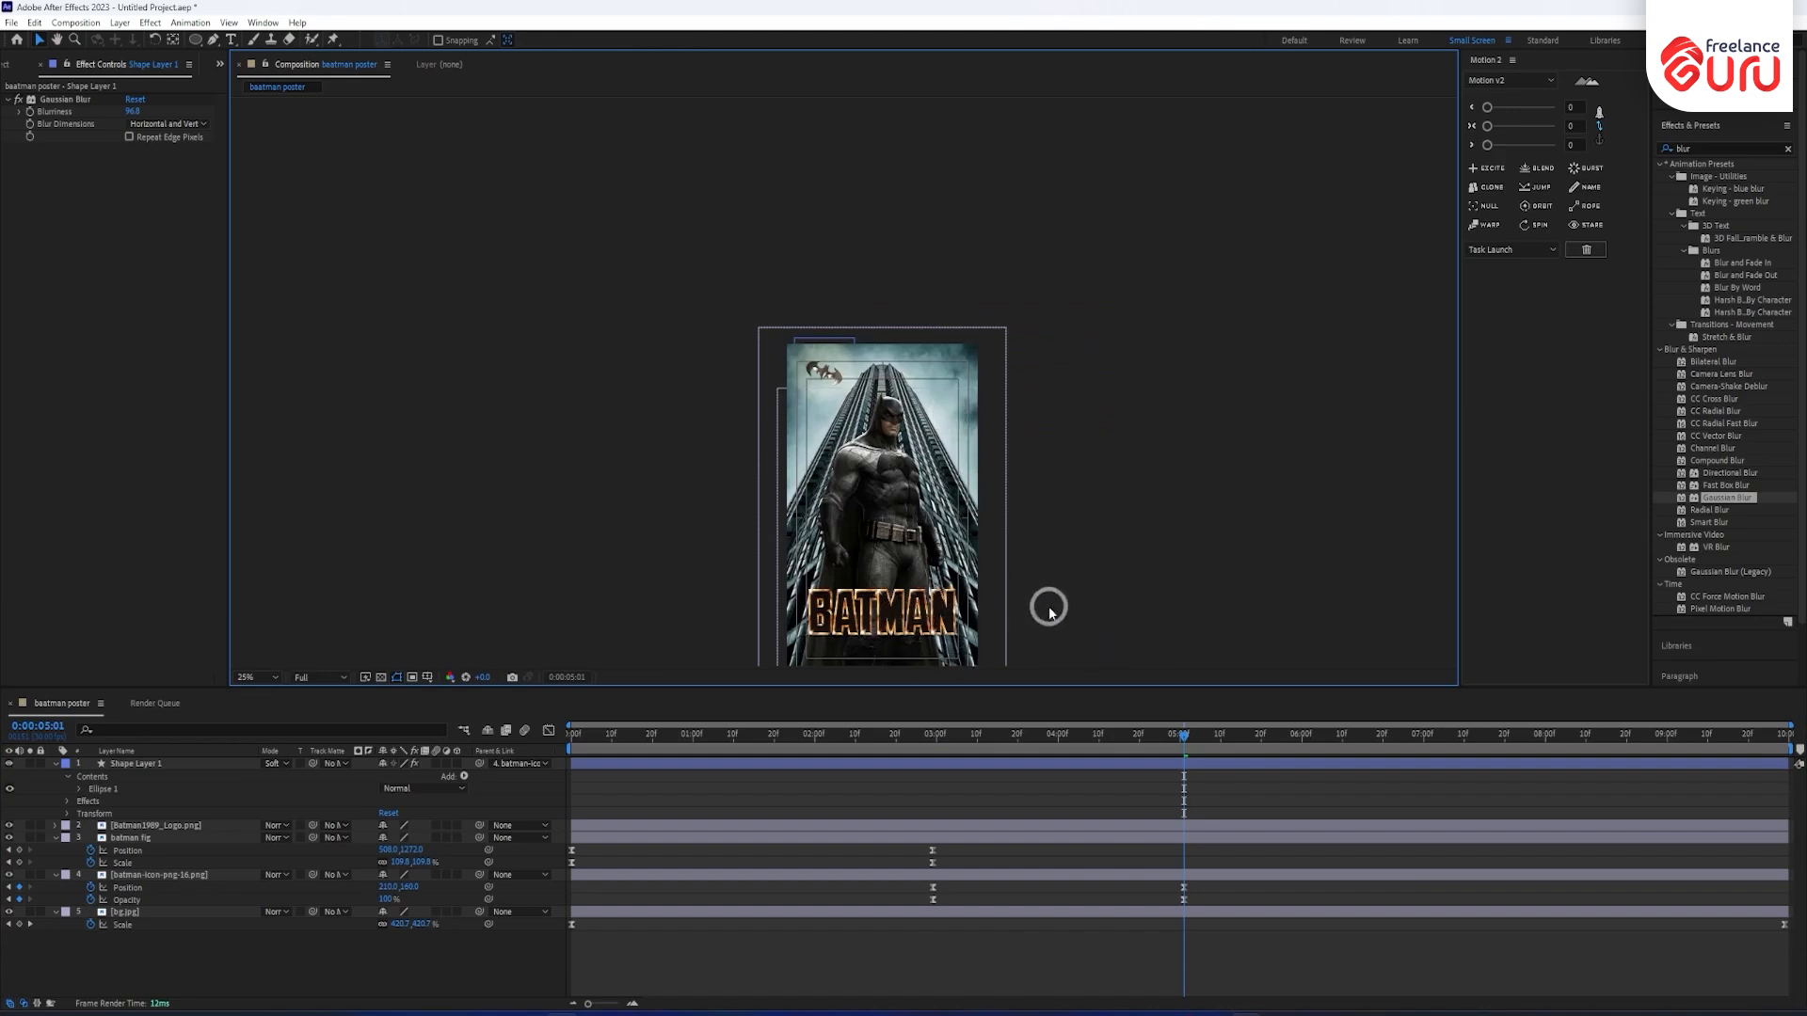
left_click(910, 618)
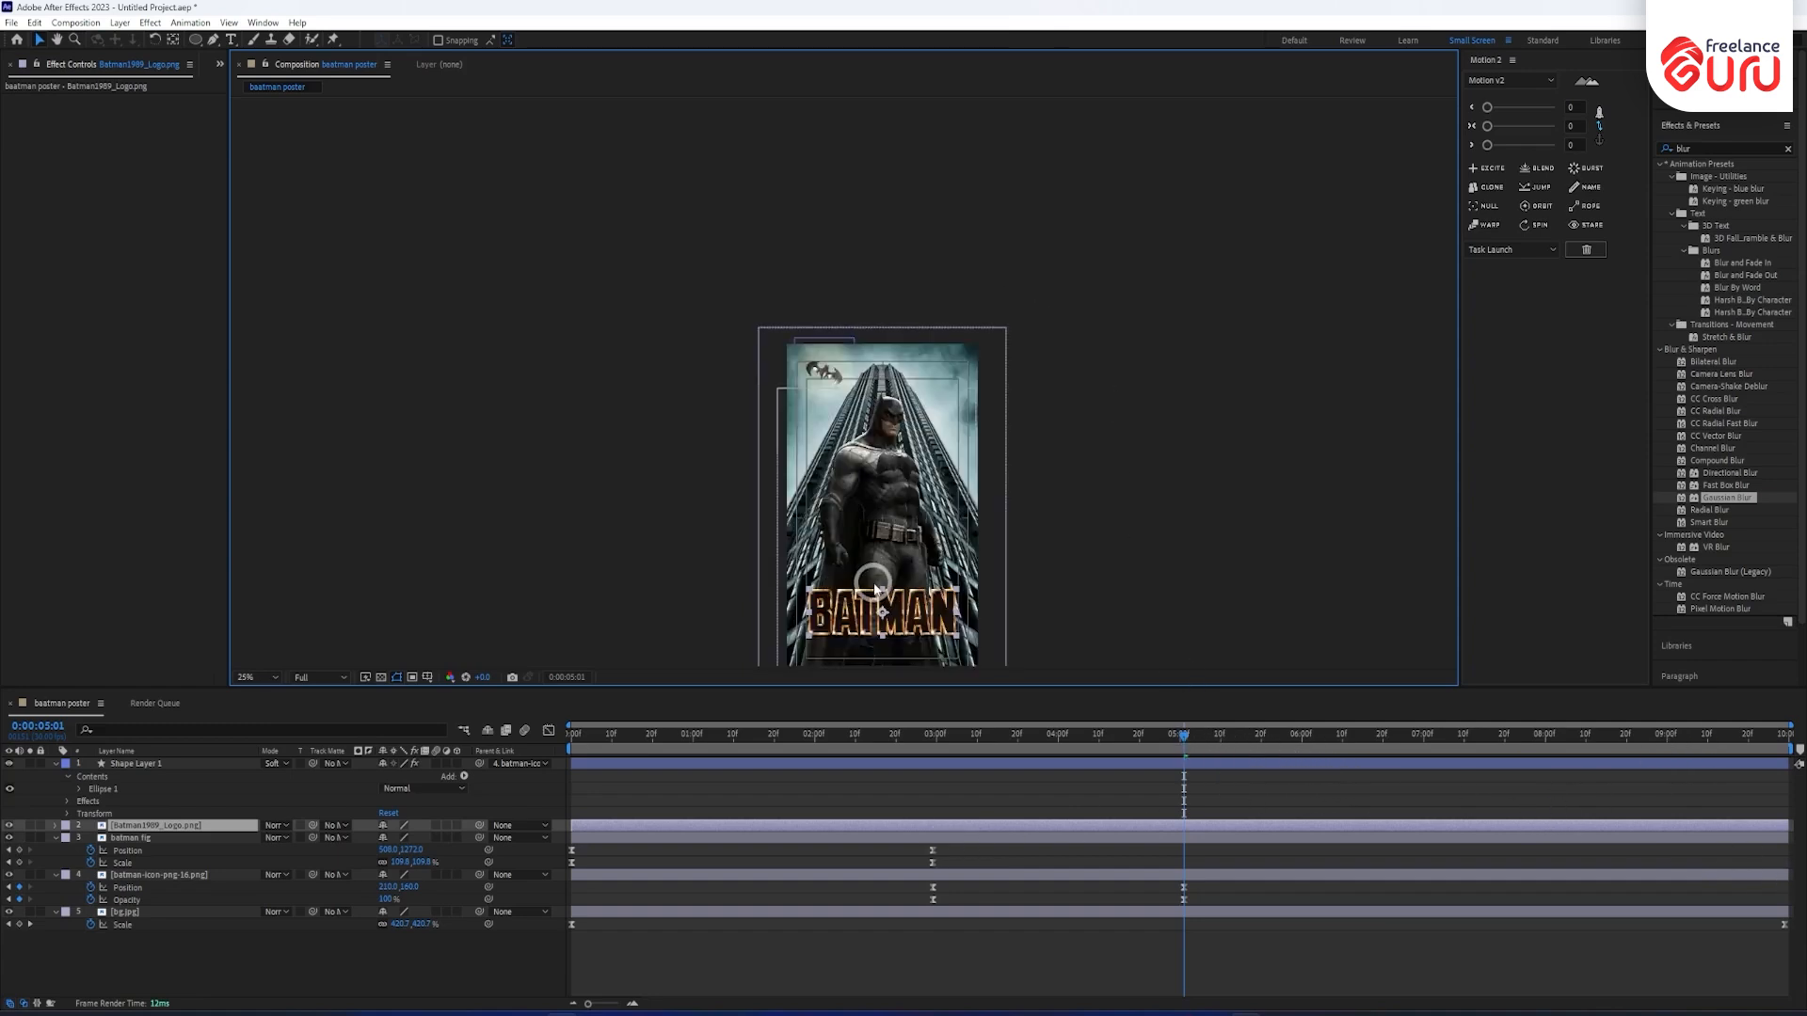
left_click(54, 763)
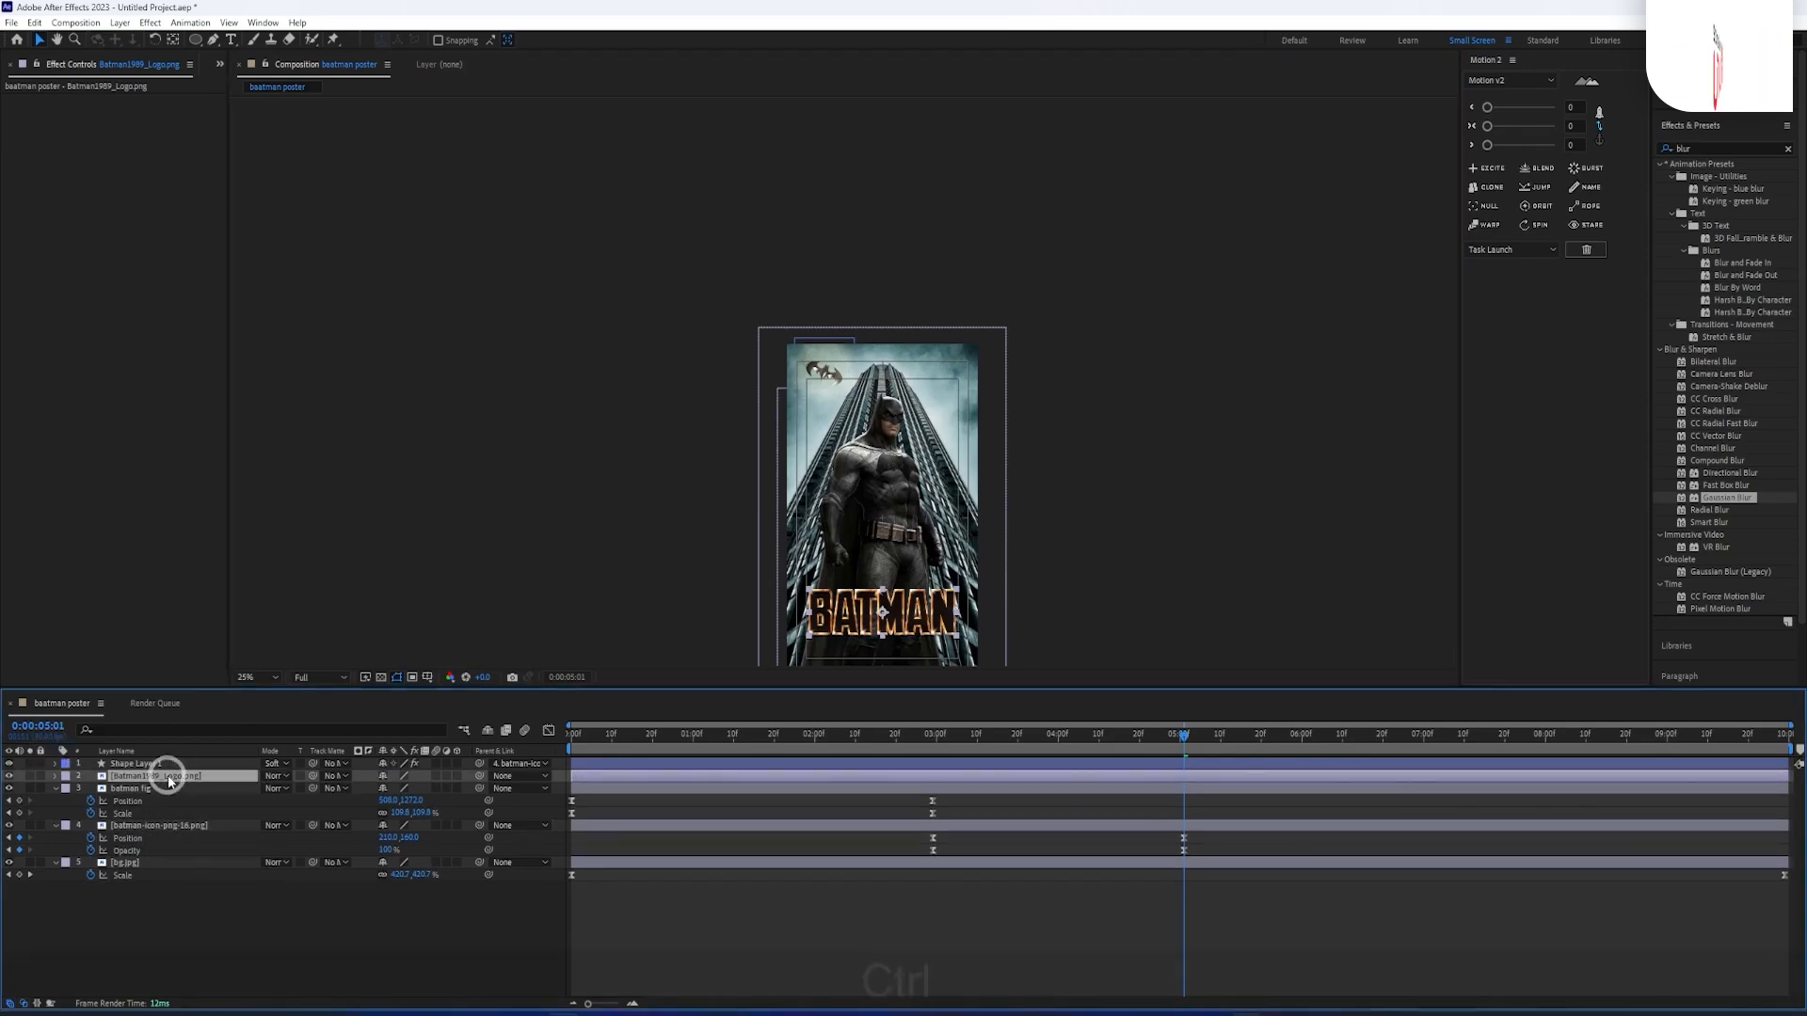
key("ctrl+shift+bracketright")
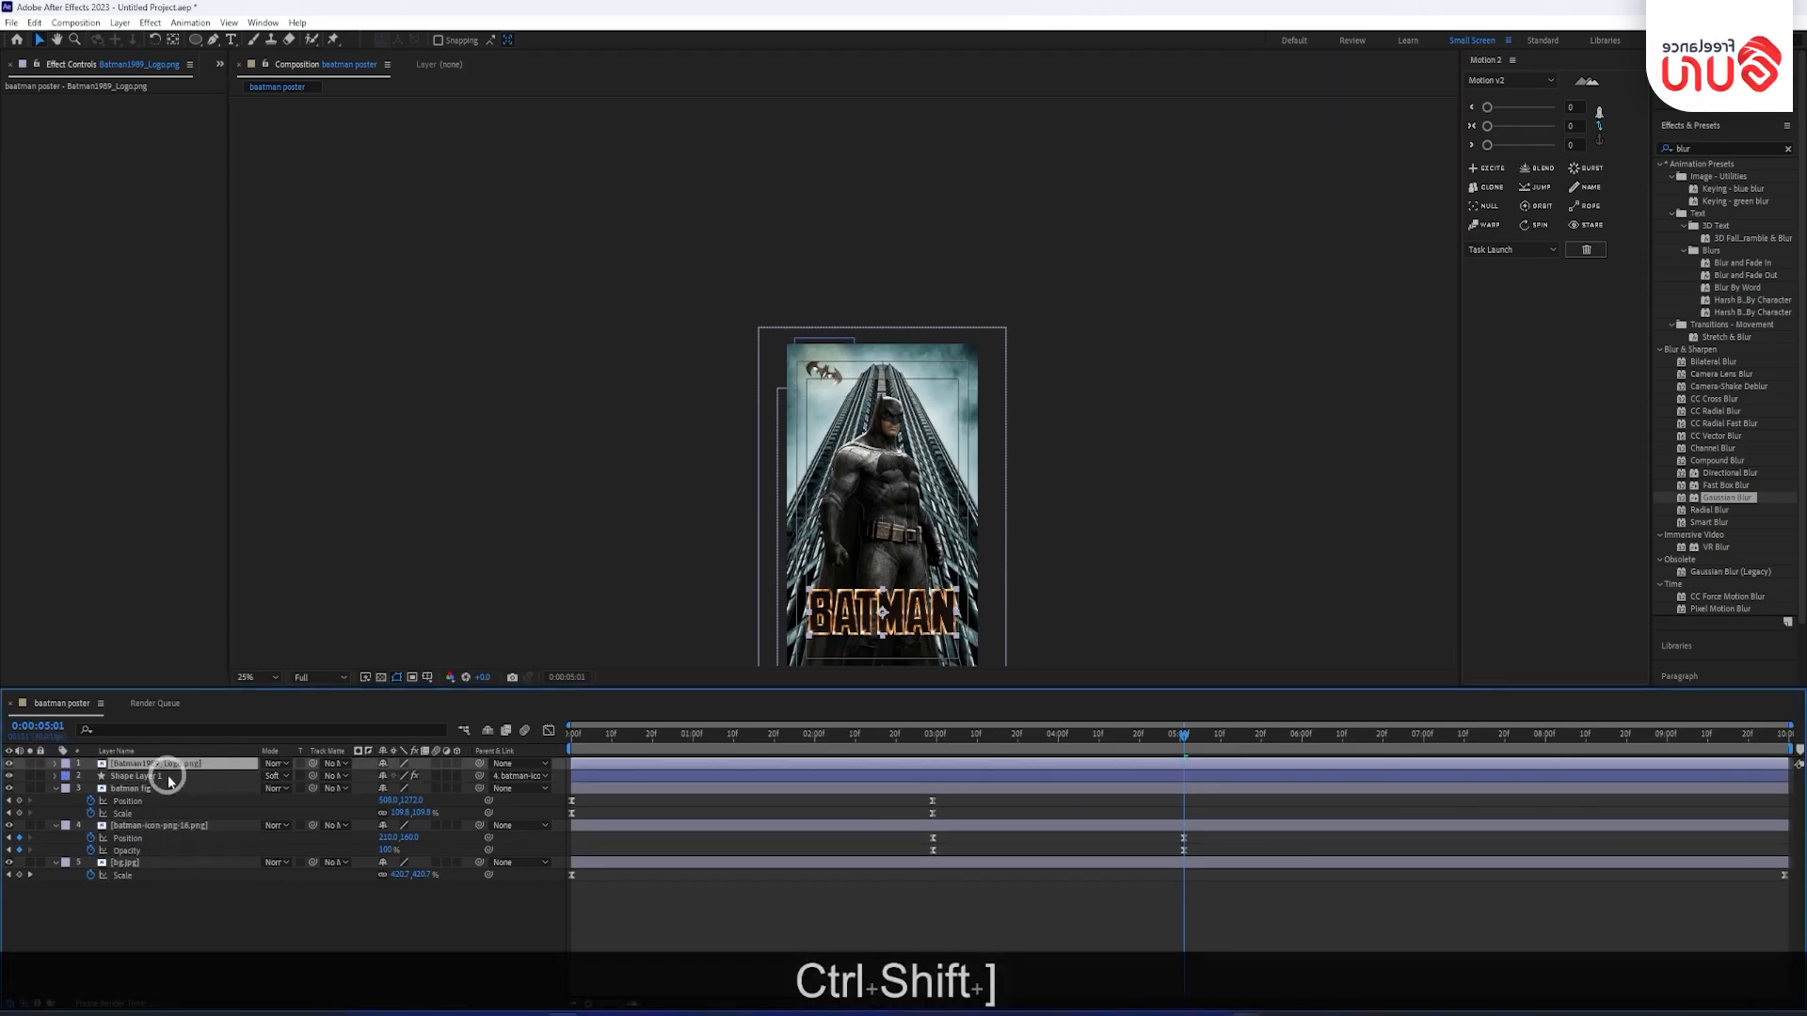
left_click(458, 763)
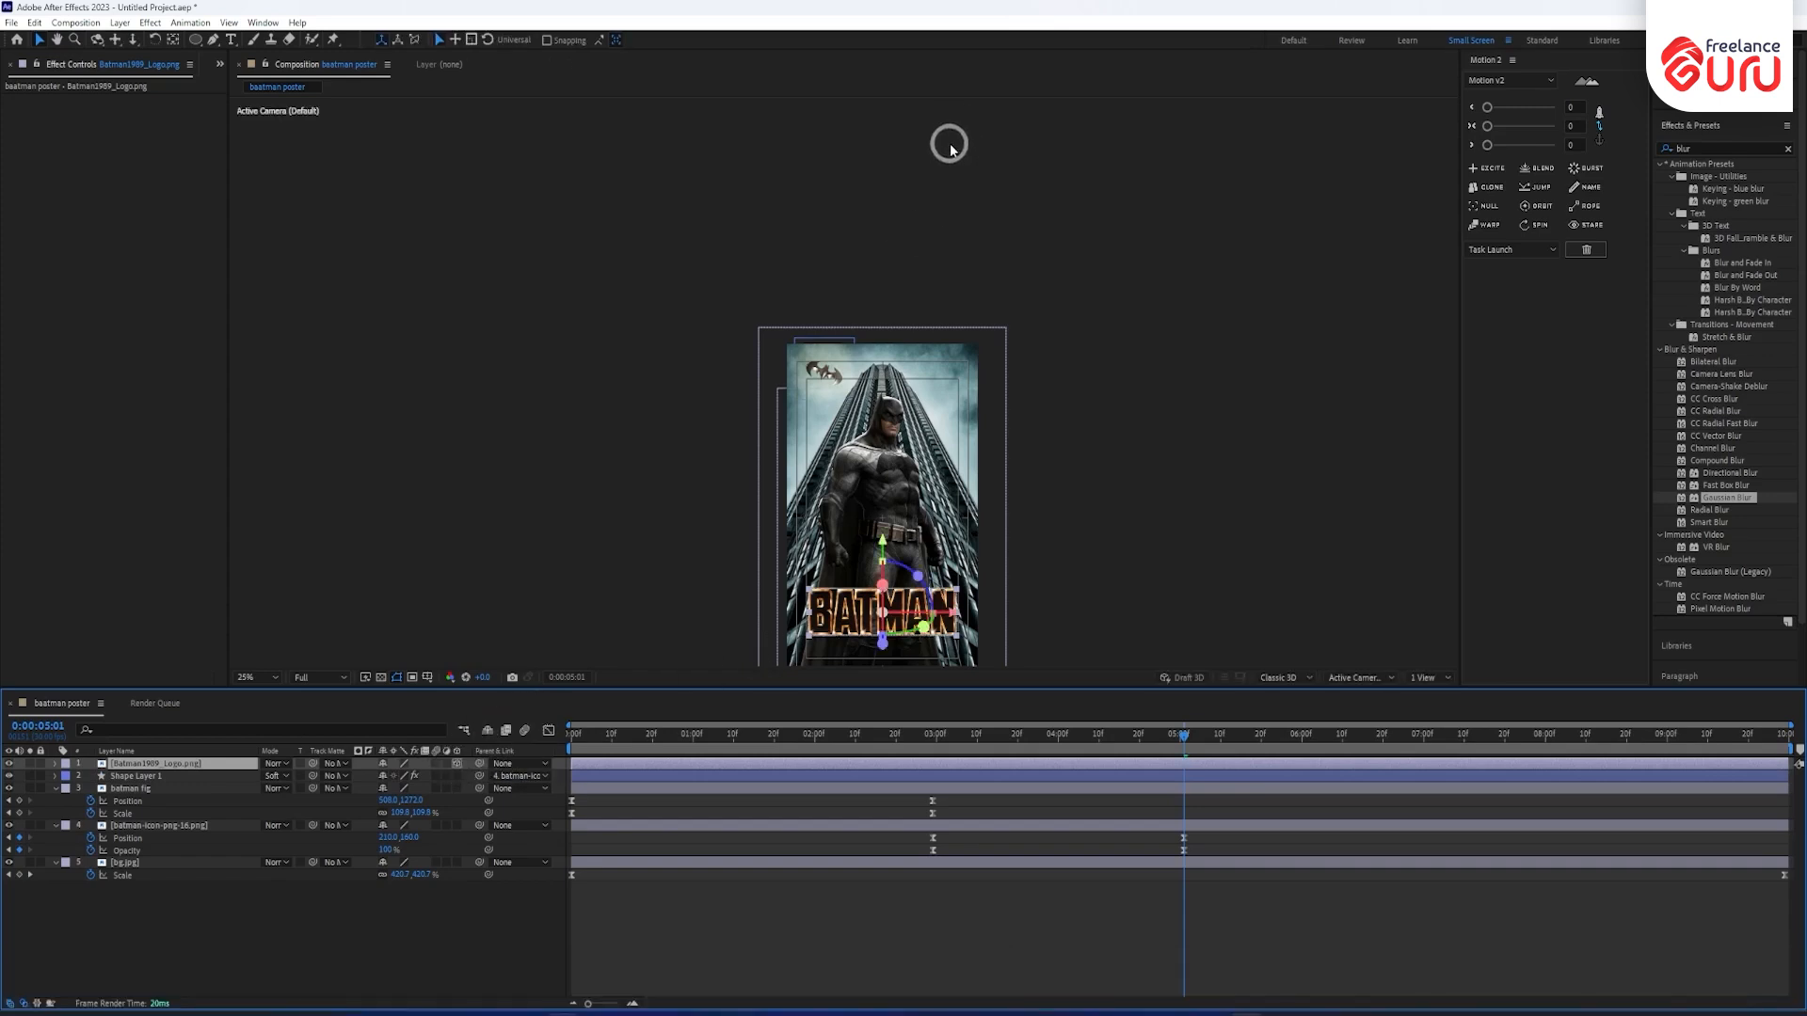
Move the BATMAN logo's anchor point down to its lower edge, testing the X Rotation tilt before and after and undoing each test.
key("r")
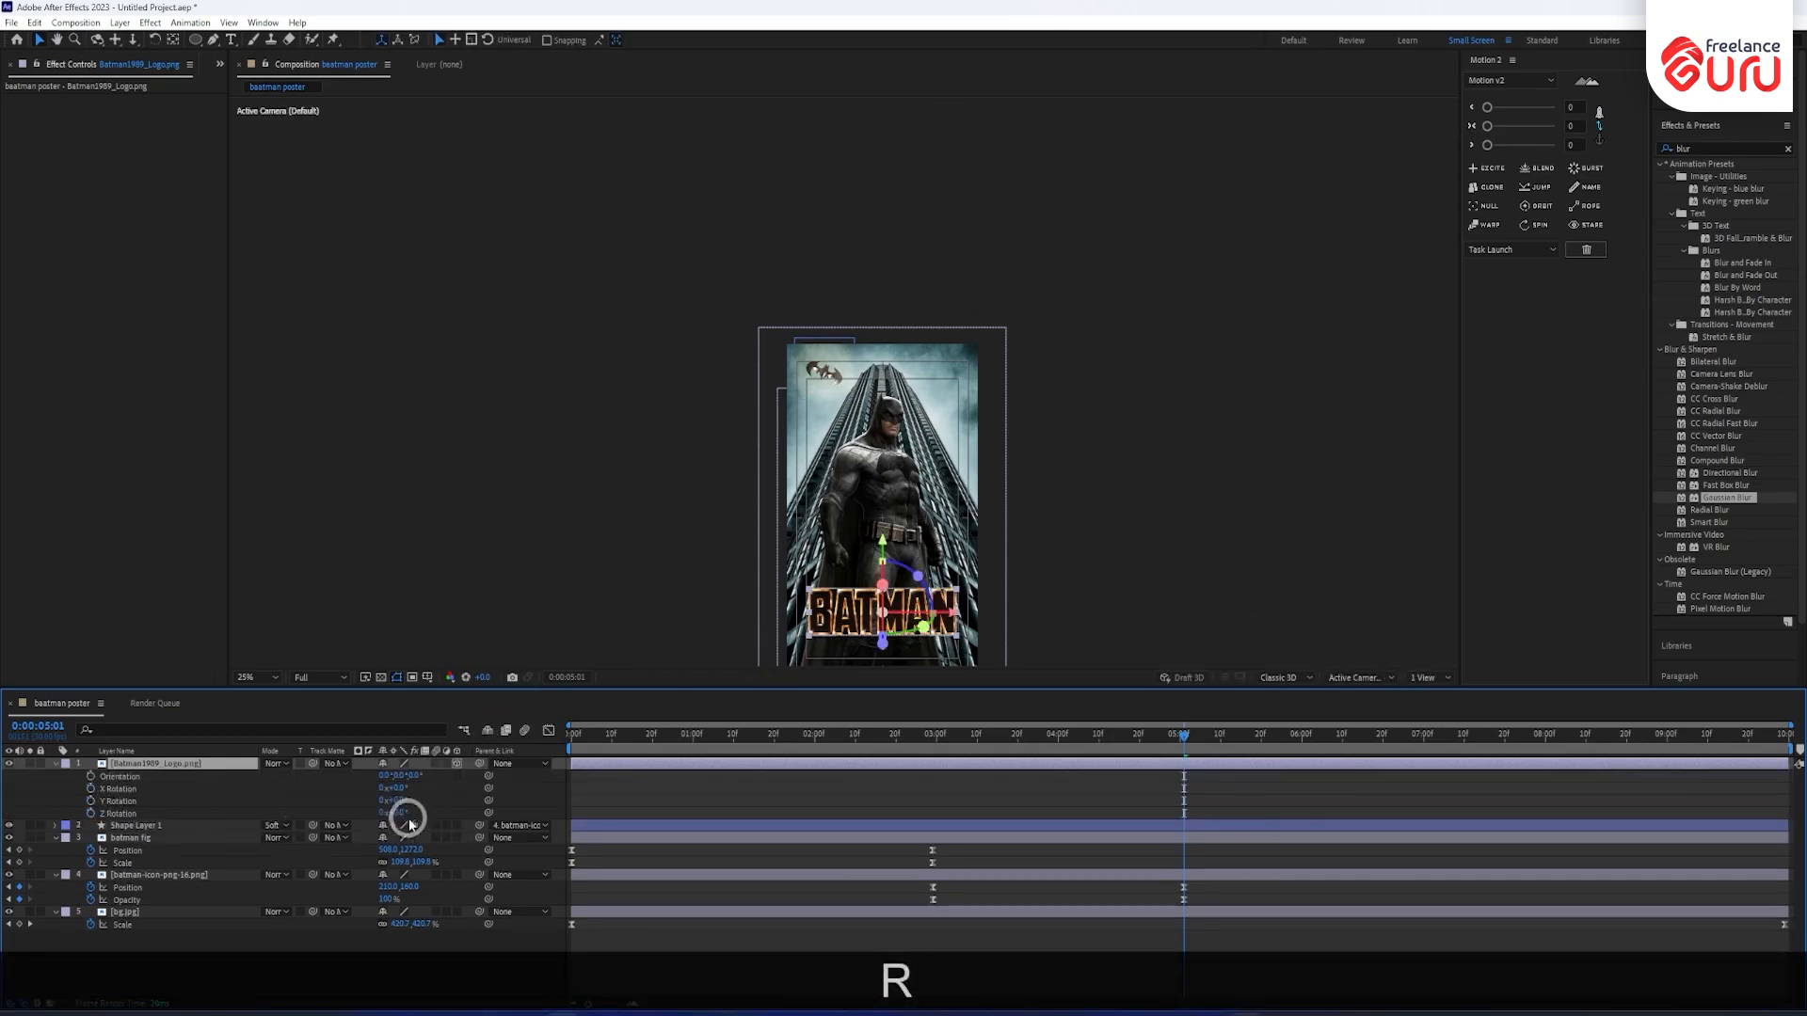
left_click_drag(405, 789, 366, 774)
key("ctrl+z")
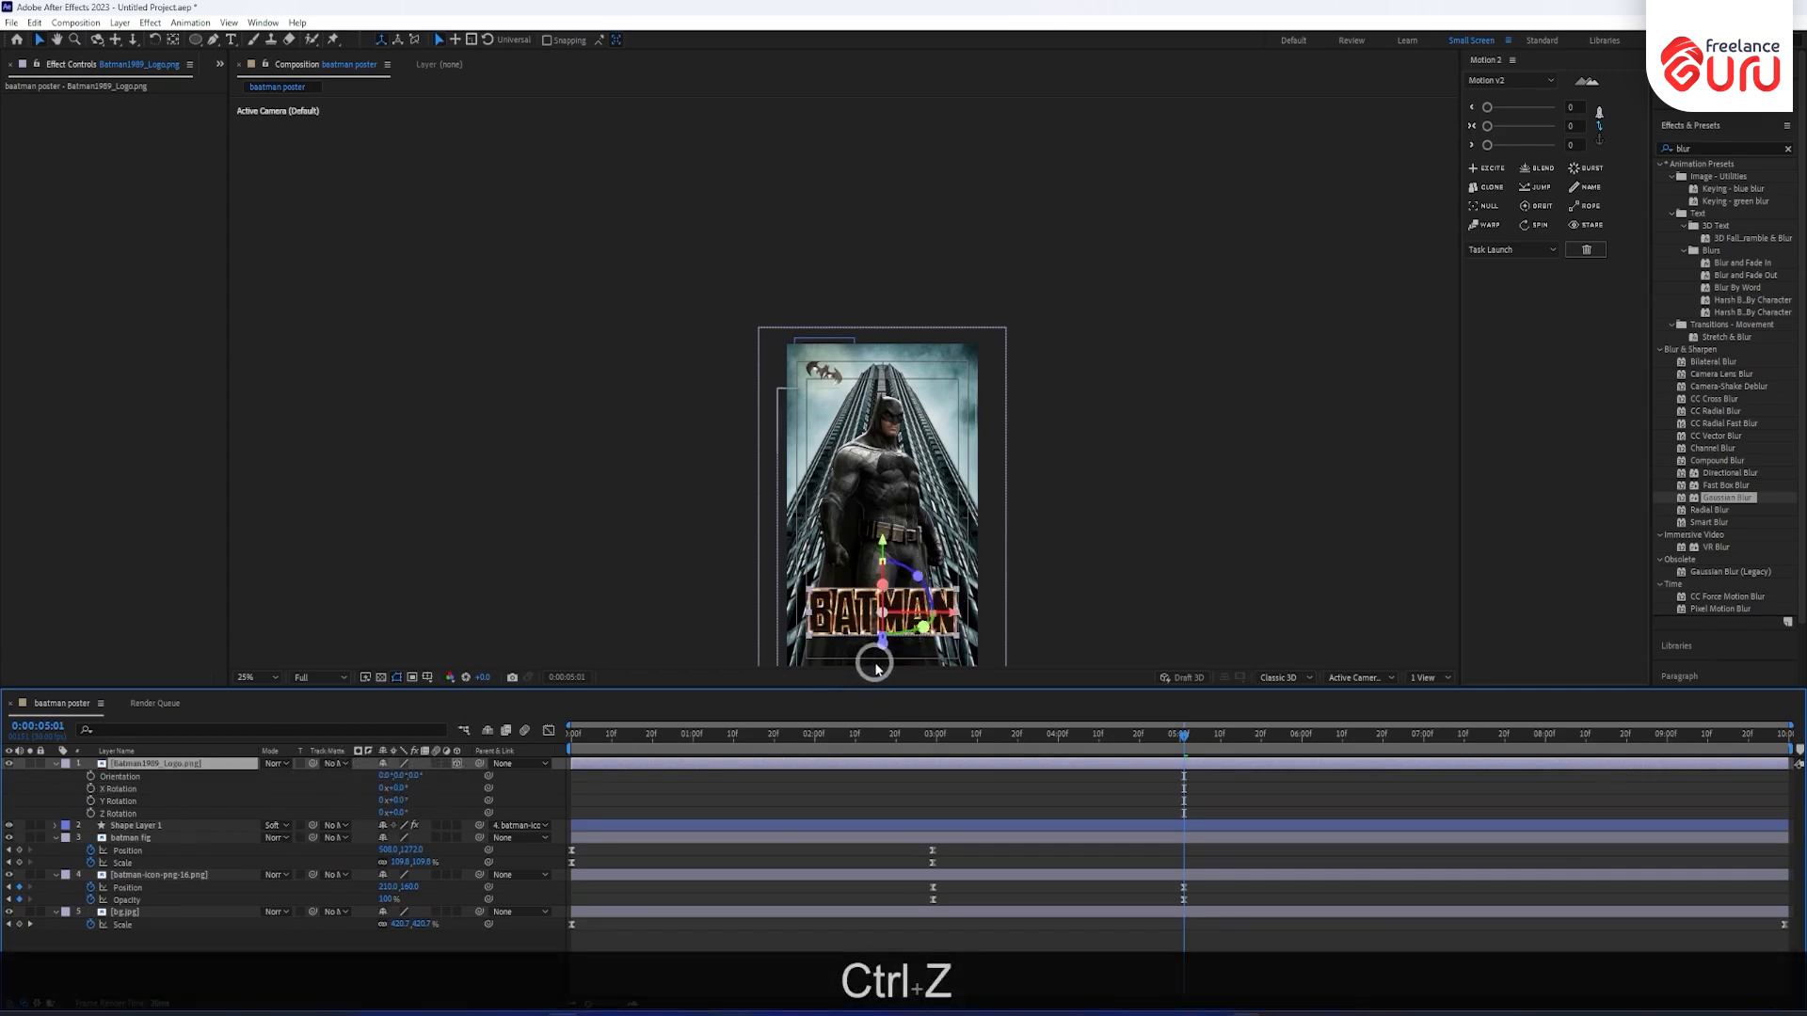
key("y")
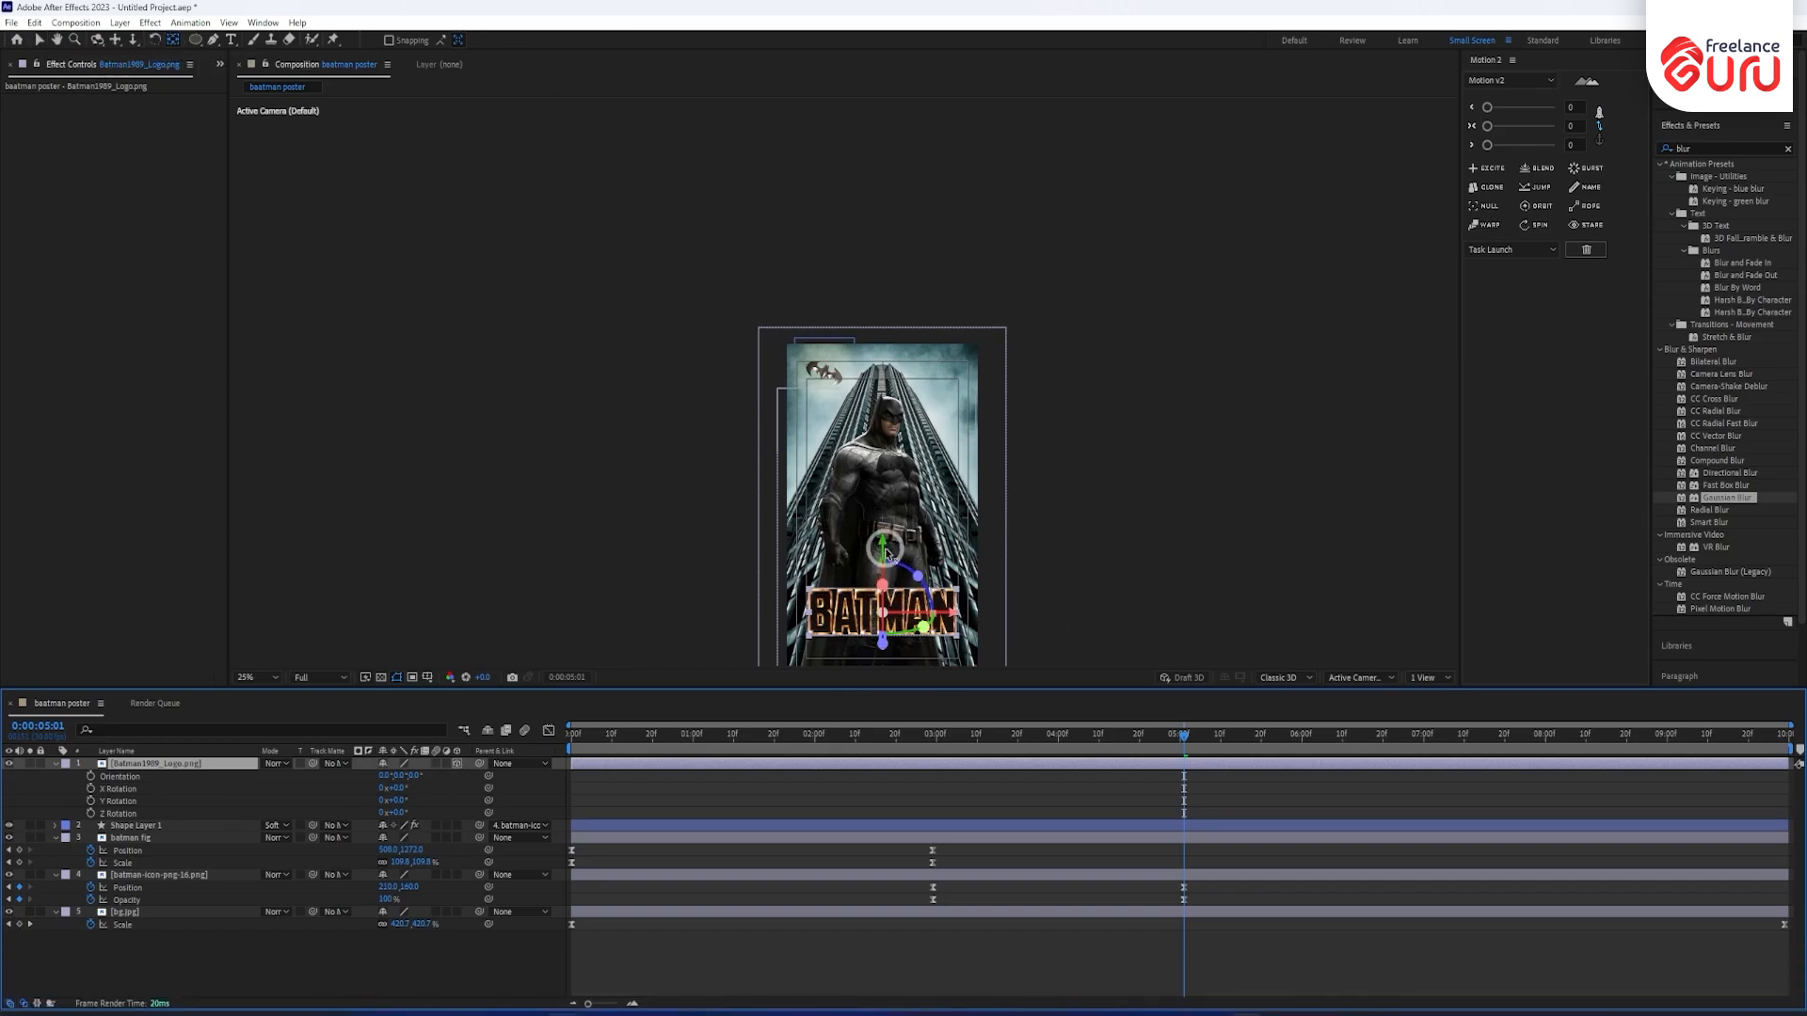
mouse_move(884, 546)
left_mouse_down()
mouse_move(888, 621)
mouse_move(892, 571)
left_mouse_up()
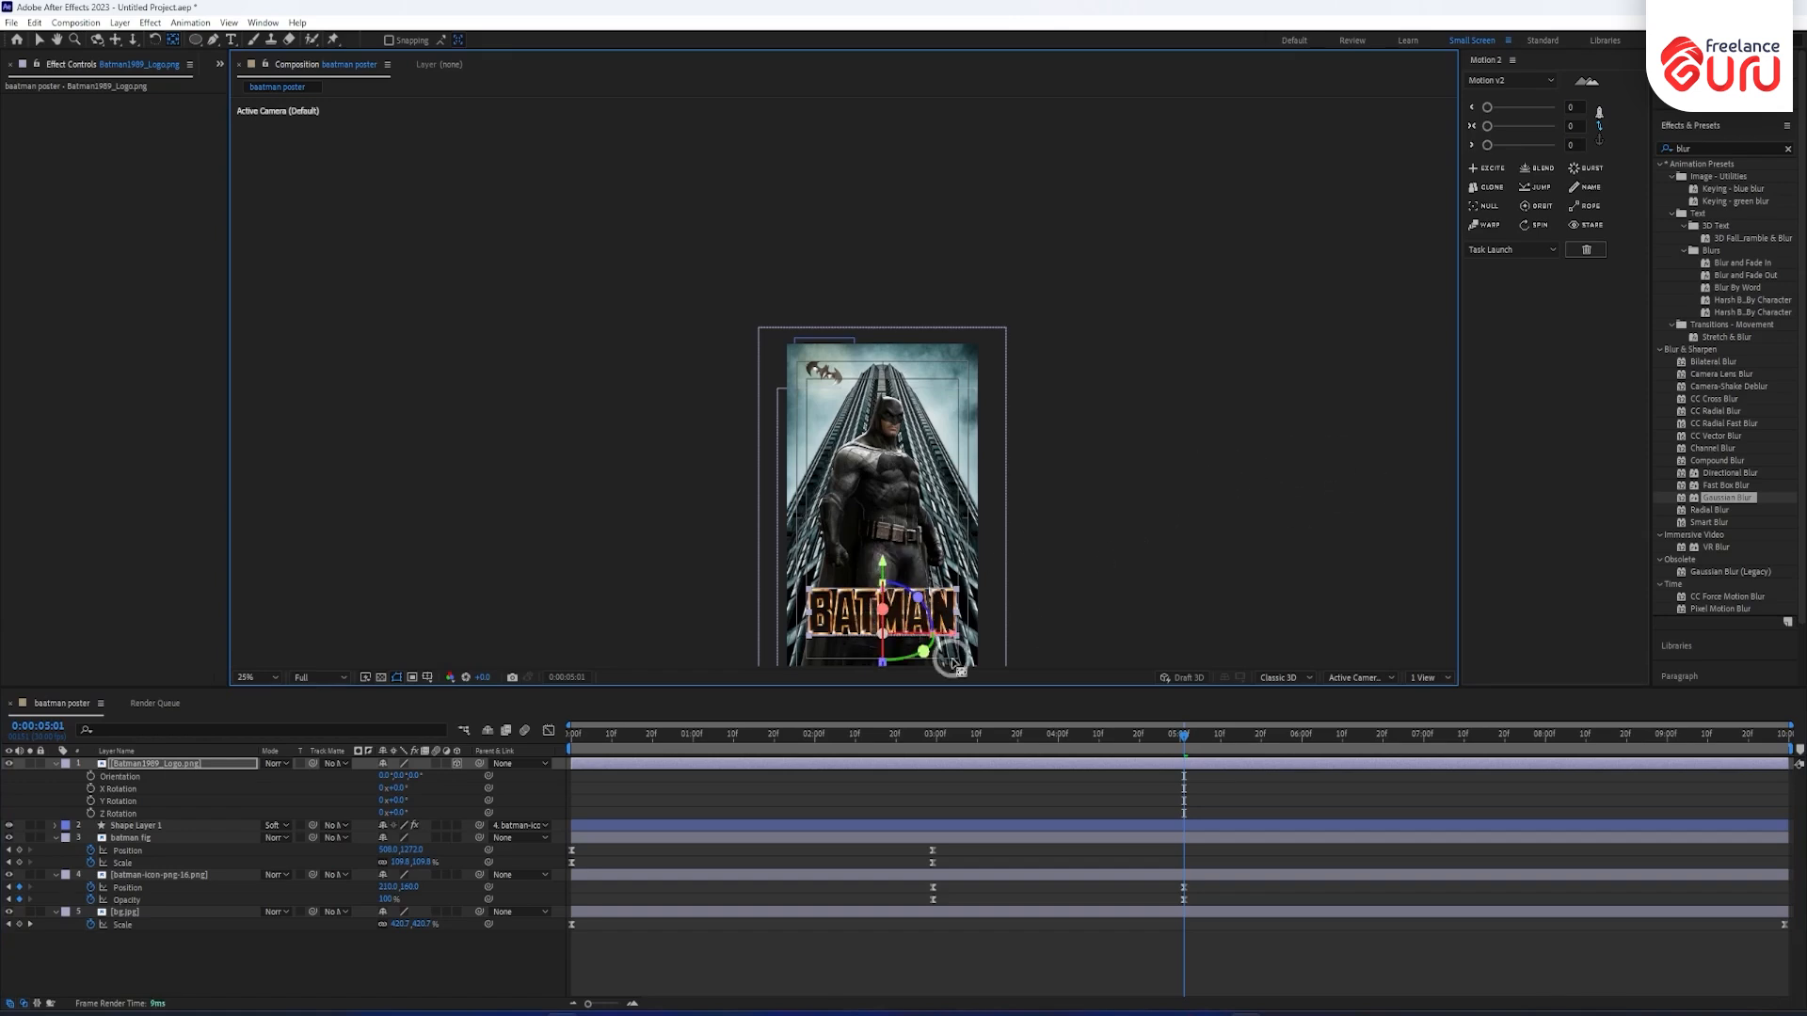
left_click_drag(395, 794, 432, 782)
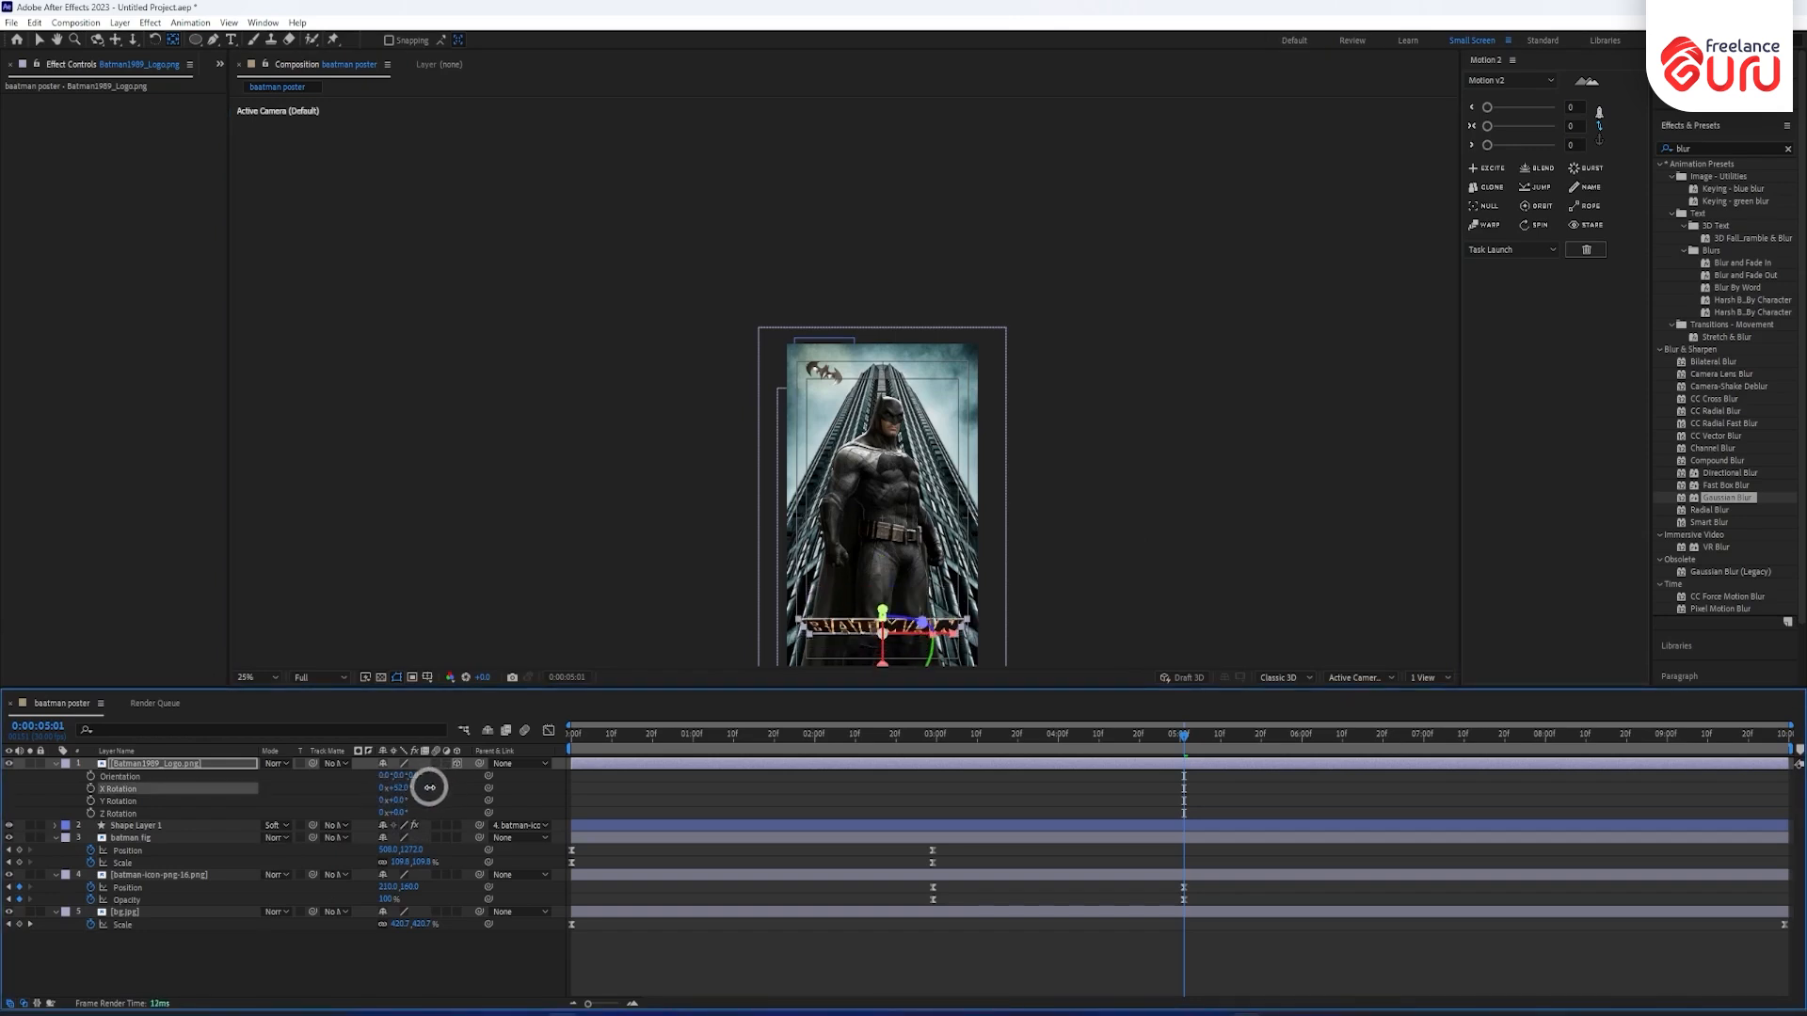
key("ctrl+z")
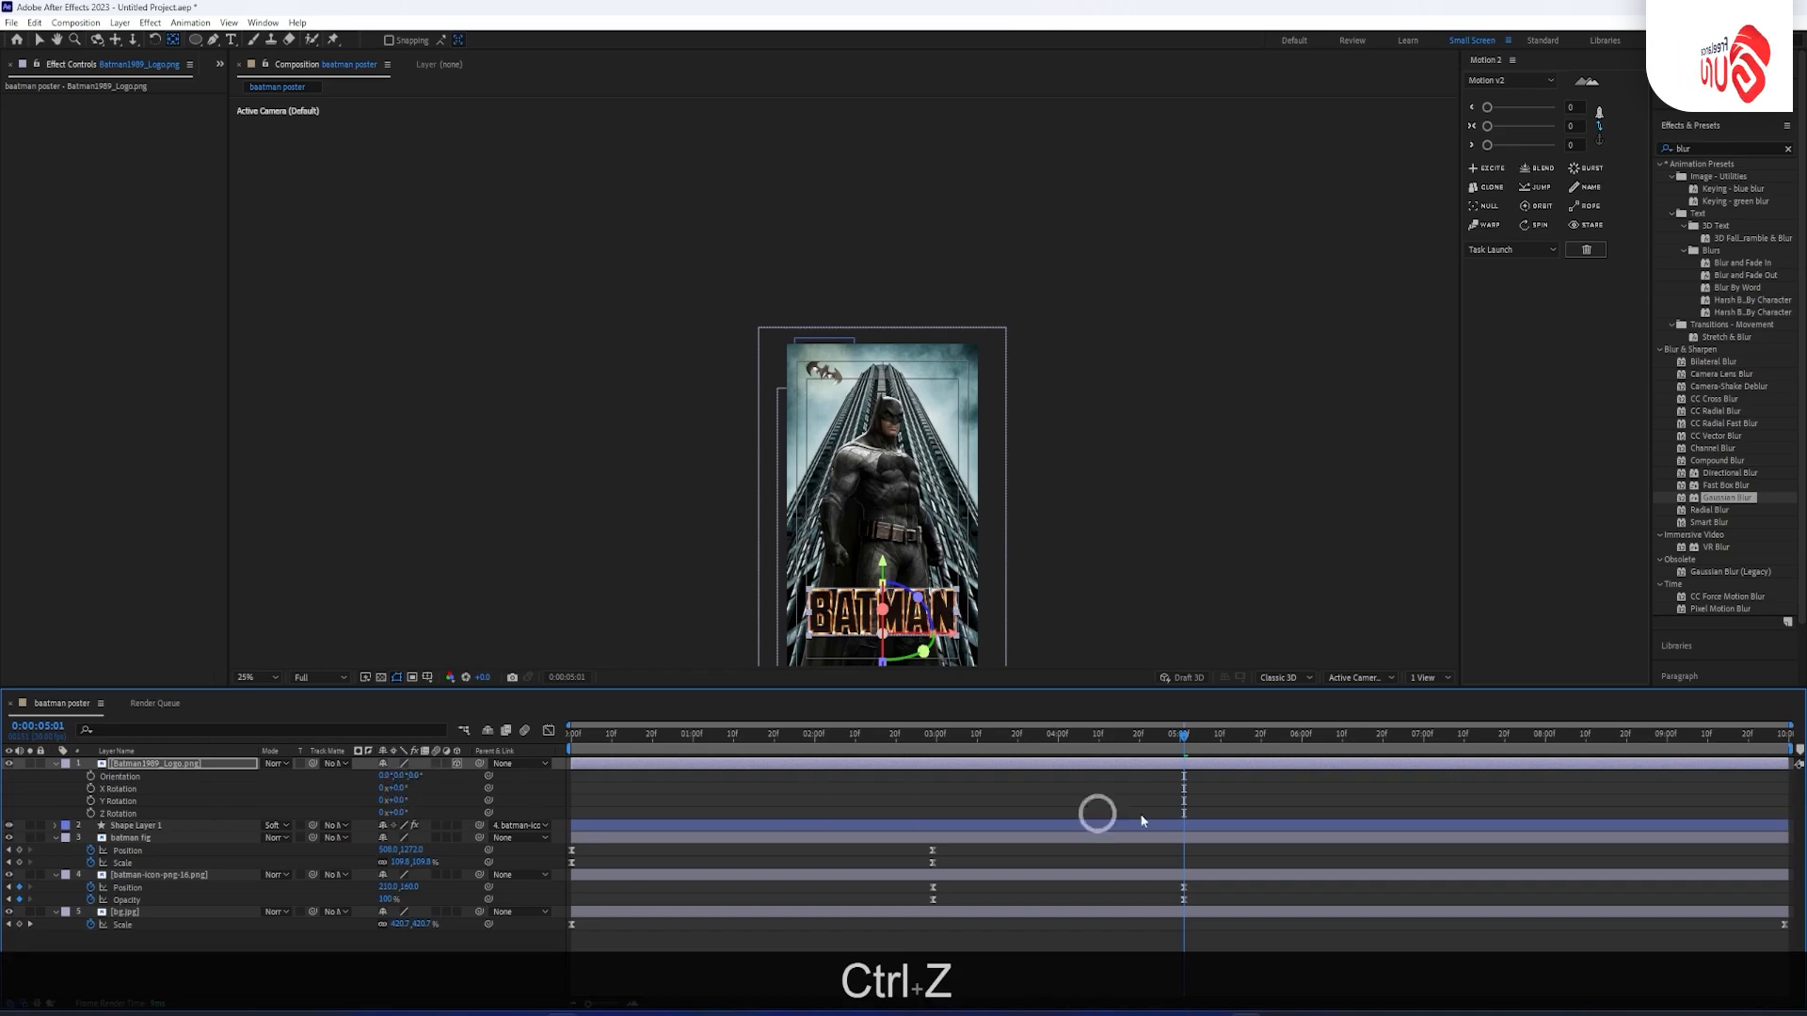
Add X Rotation keyframes to the BATMAN logo at 0:00:05:01 and 0:00:07:00, keeping it upright at both.
left_click(90, 788)
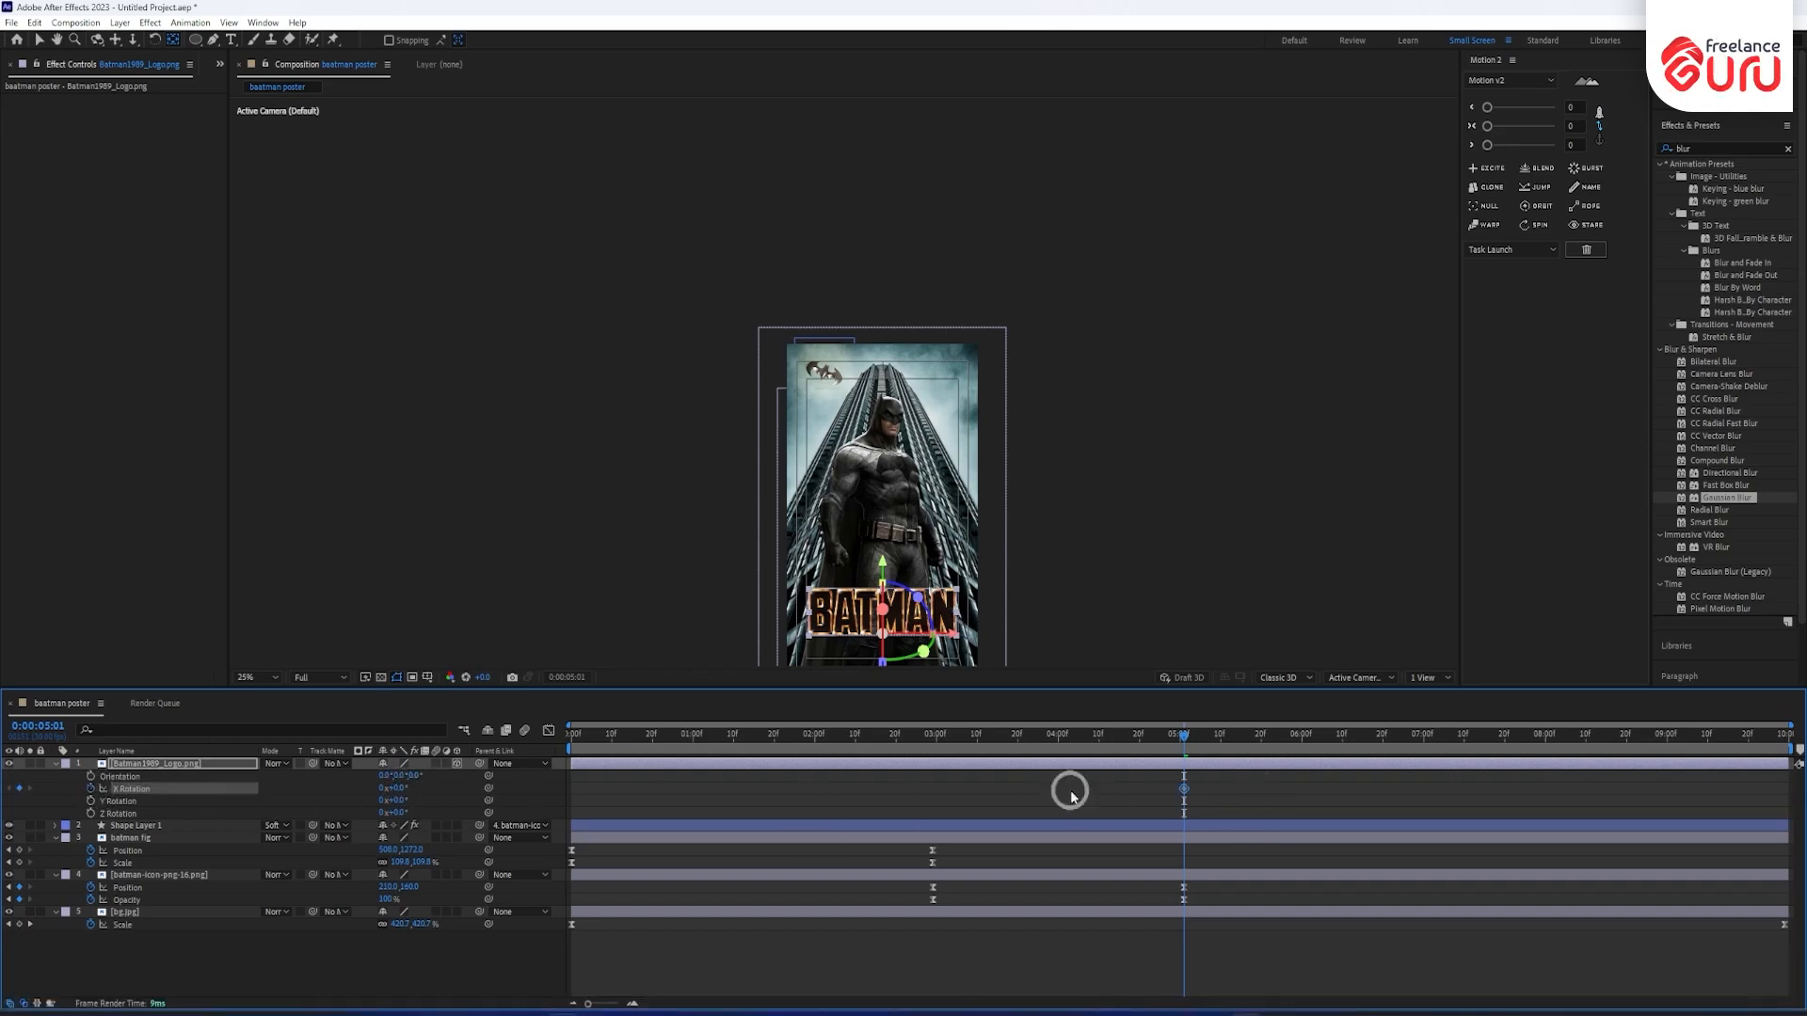
left_click_drag(1198, 750, 1424, 773)
key("shift")
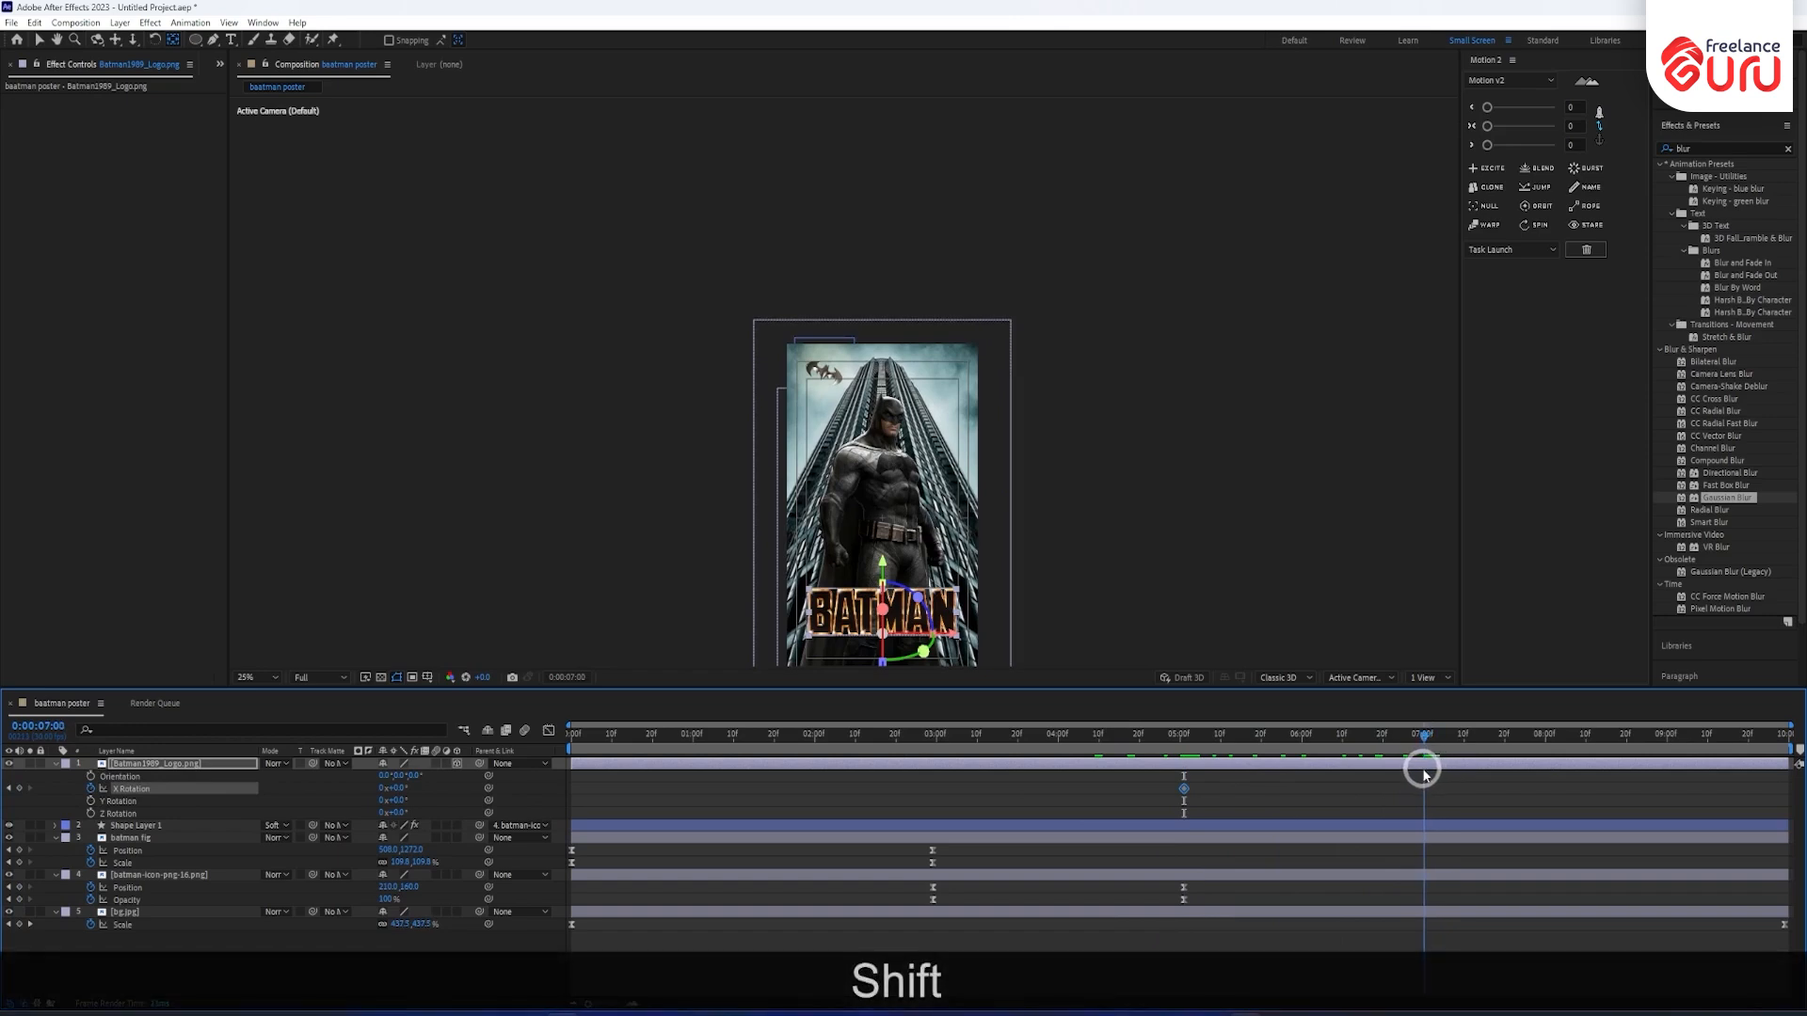
key("shift")
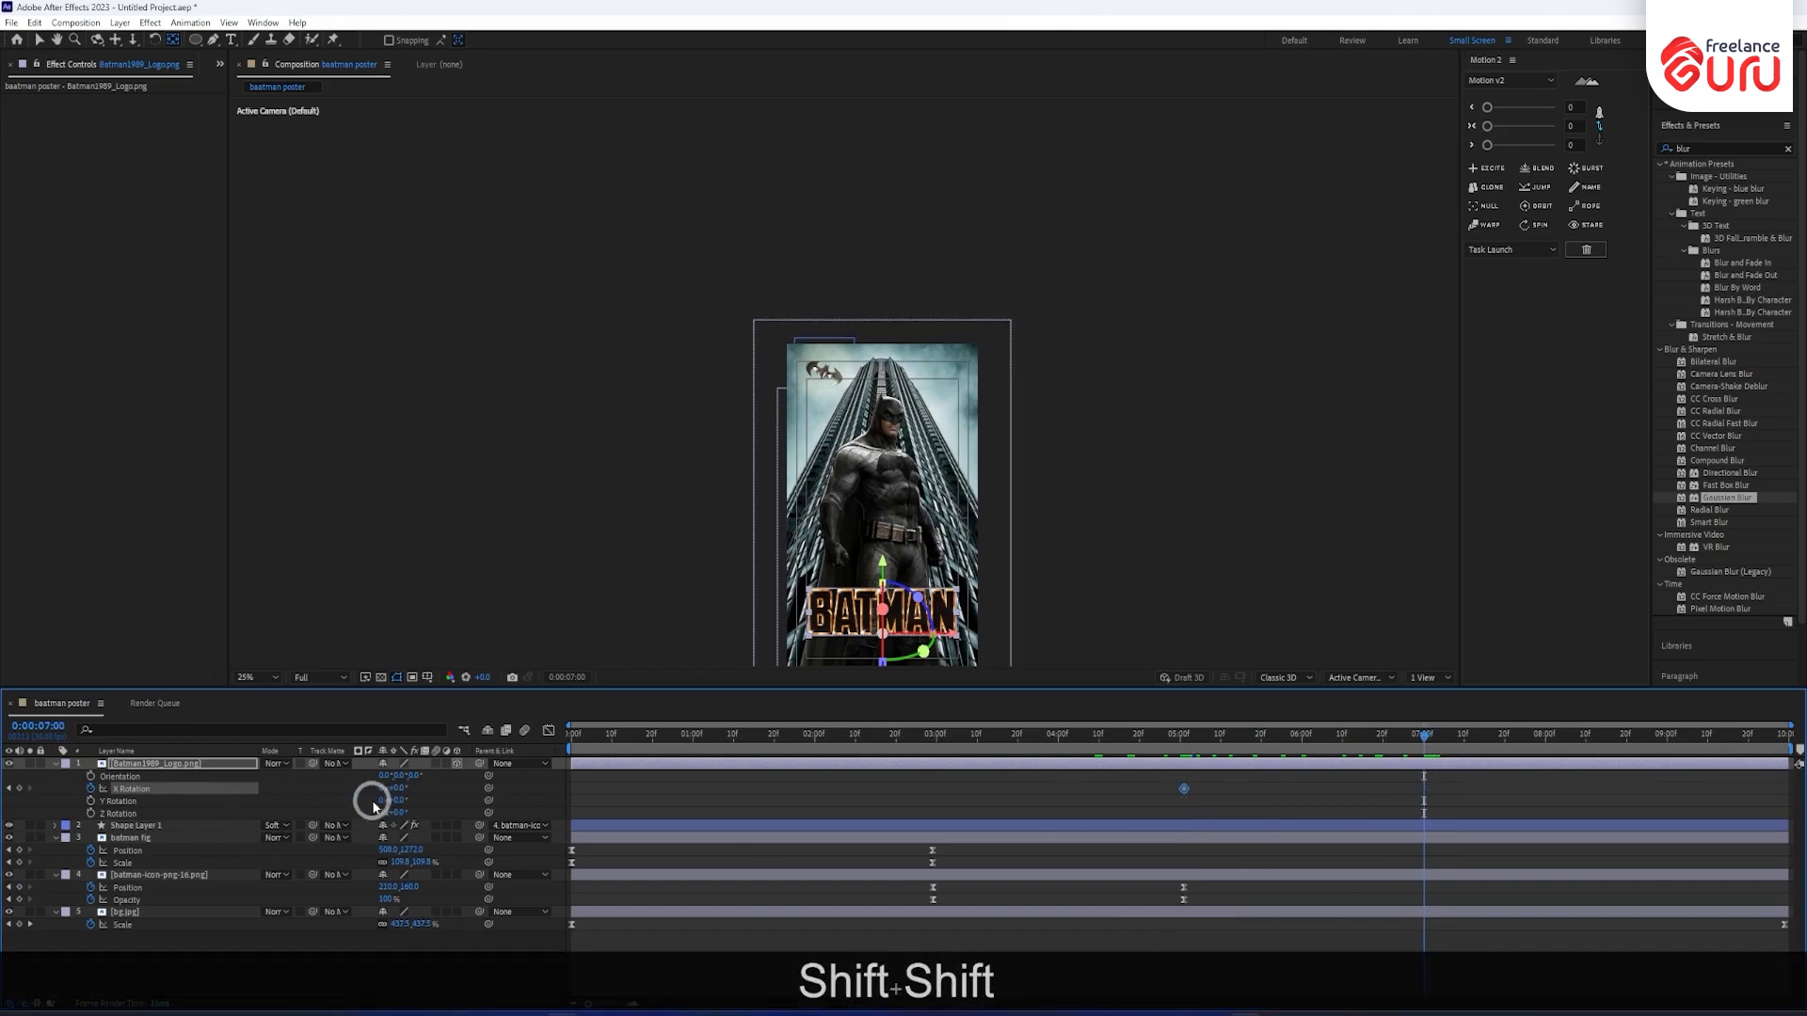
left_click(19, 788)
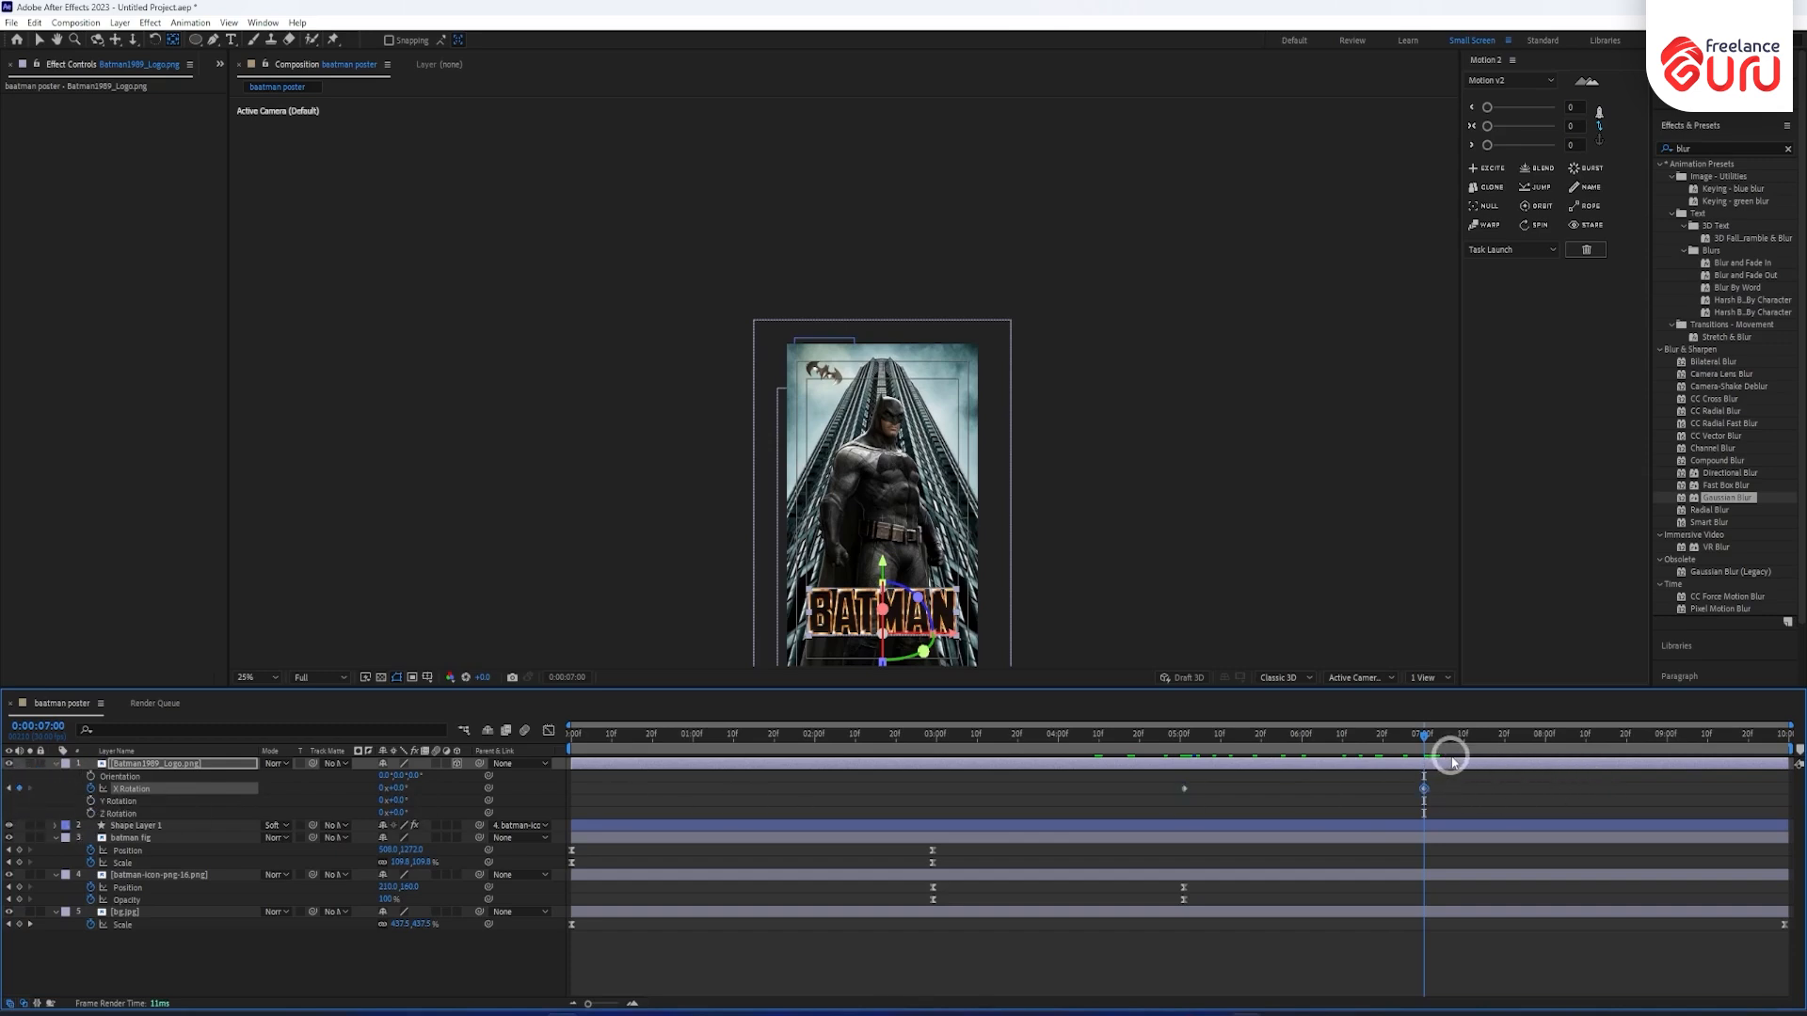
Tilt the BATMAN logo flat at its 0:00:05:01 keyframe, trying X Rotation values of 90 and 60 before setting 70°.
key("j")
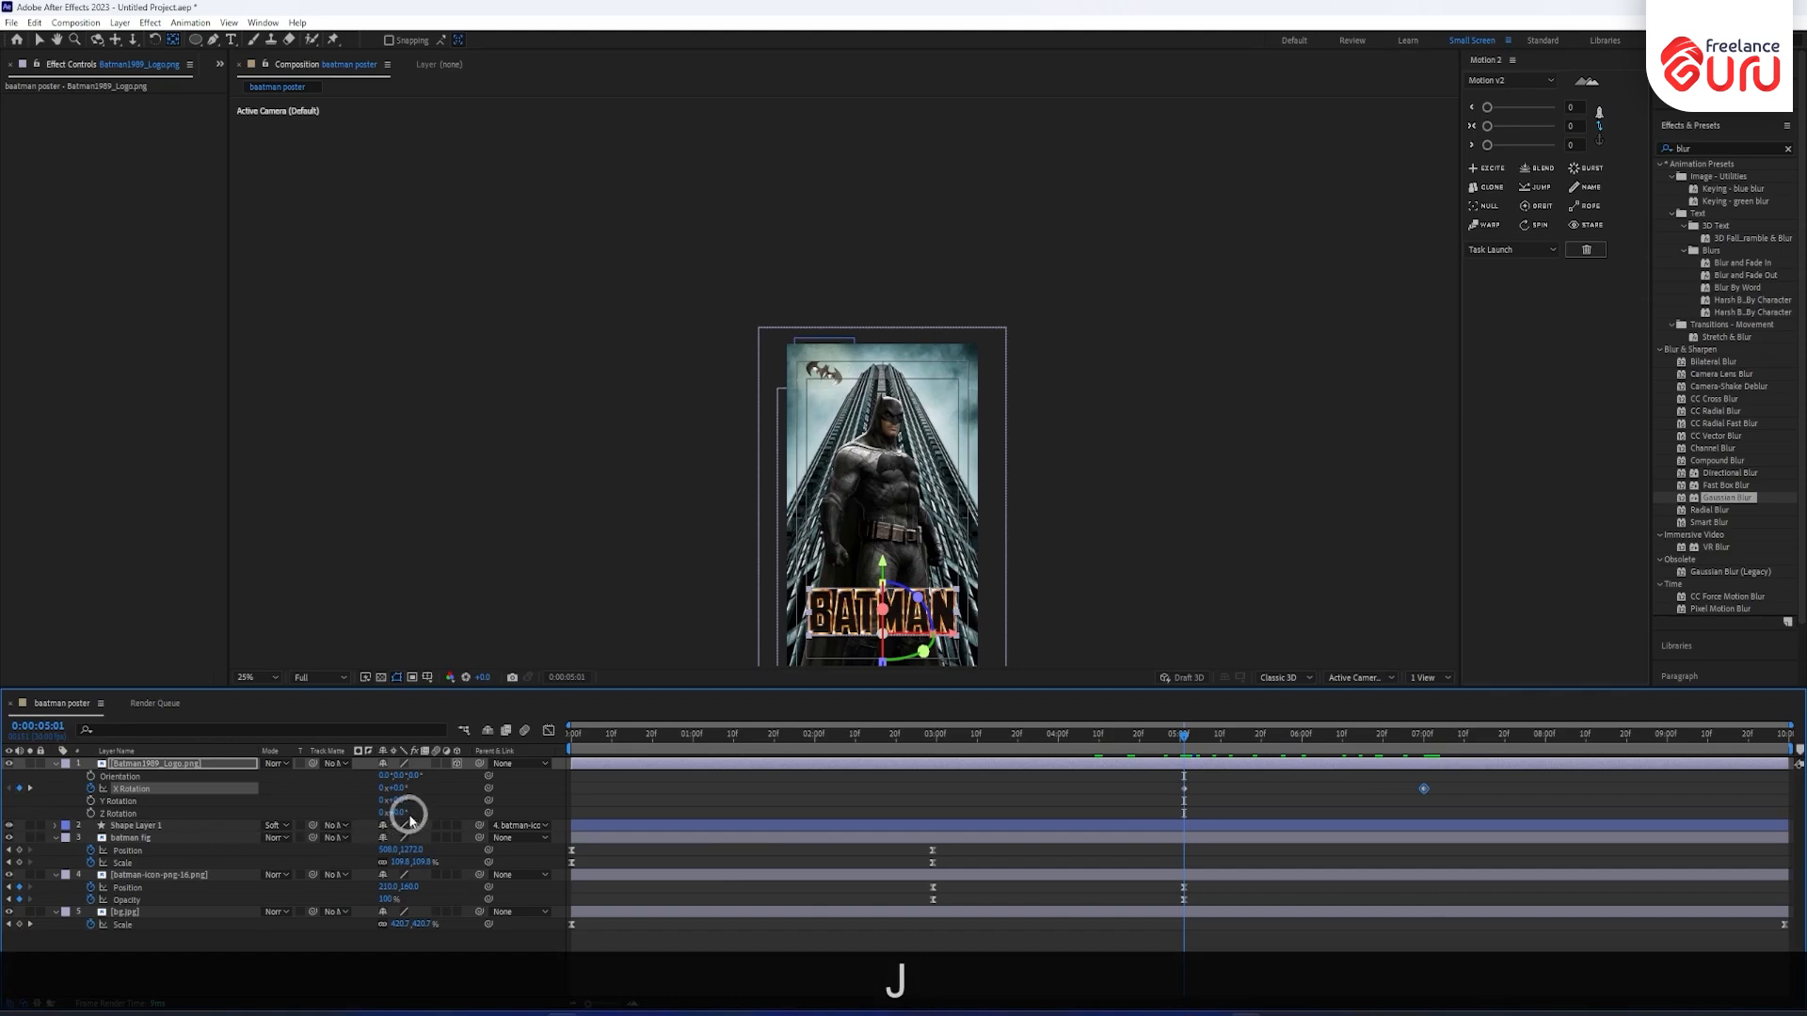
left_click_drag(397, 798, 433, 776)
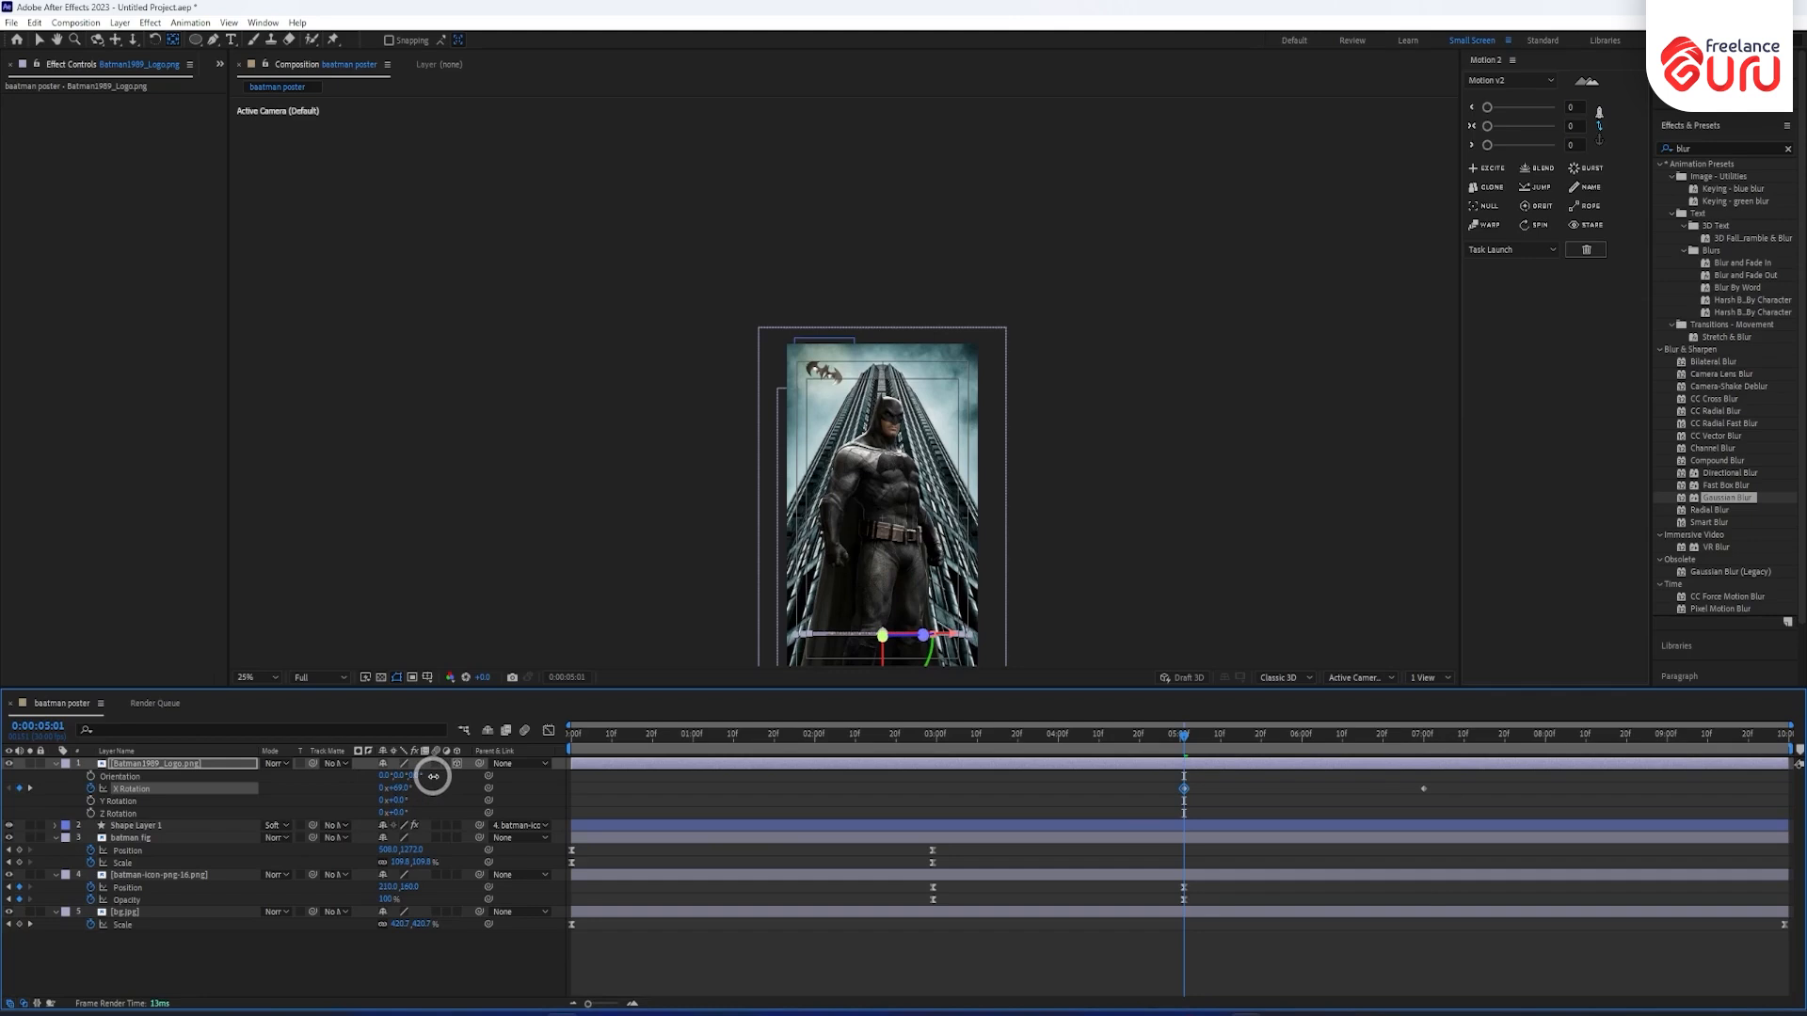
left_click(403, 789)
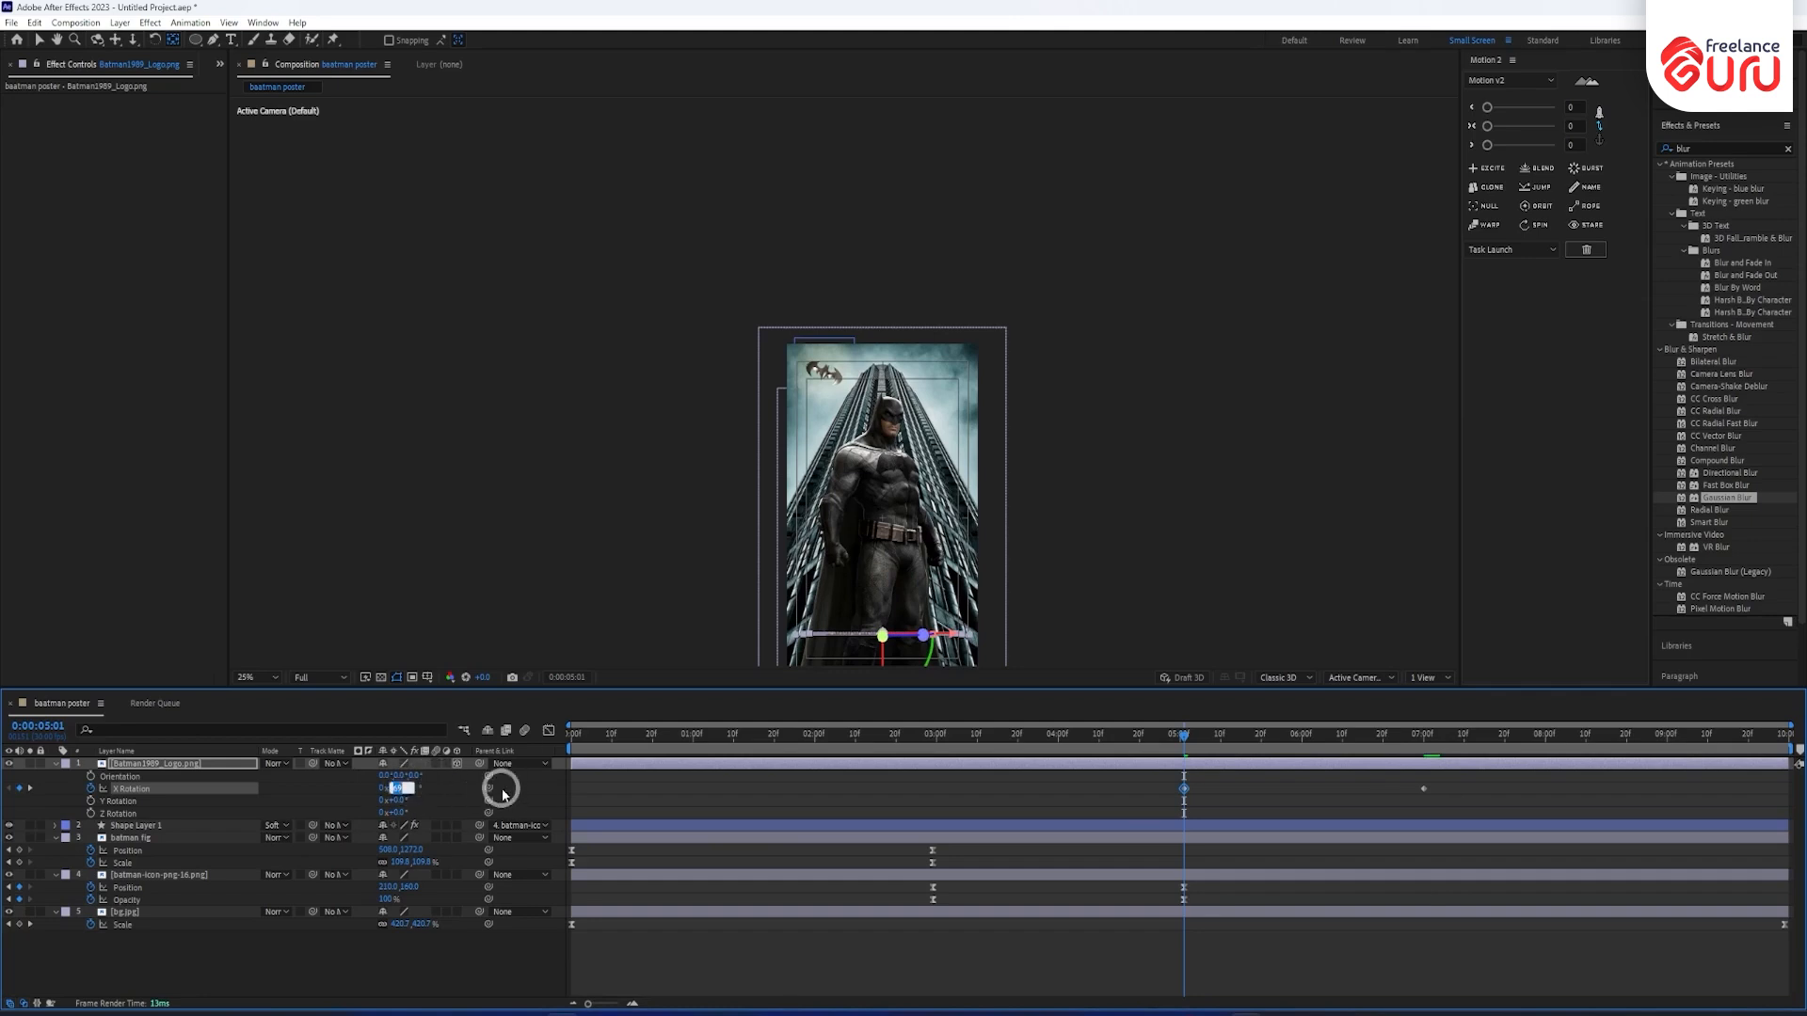
type("90")
key("Return")
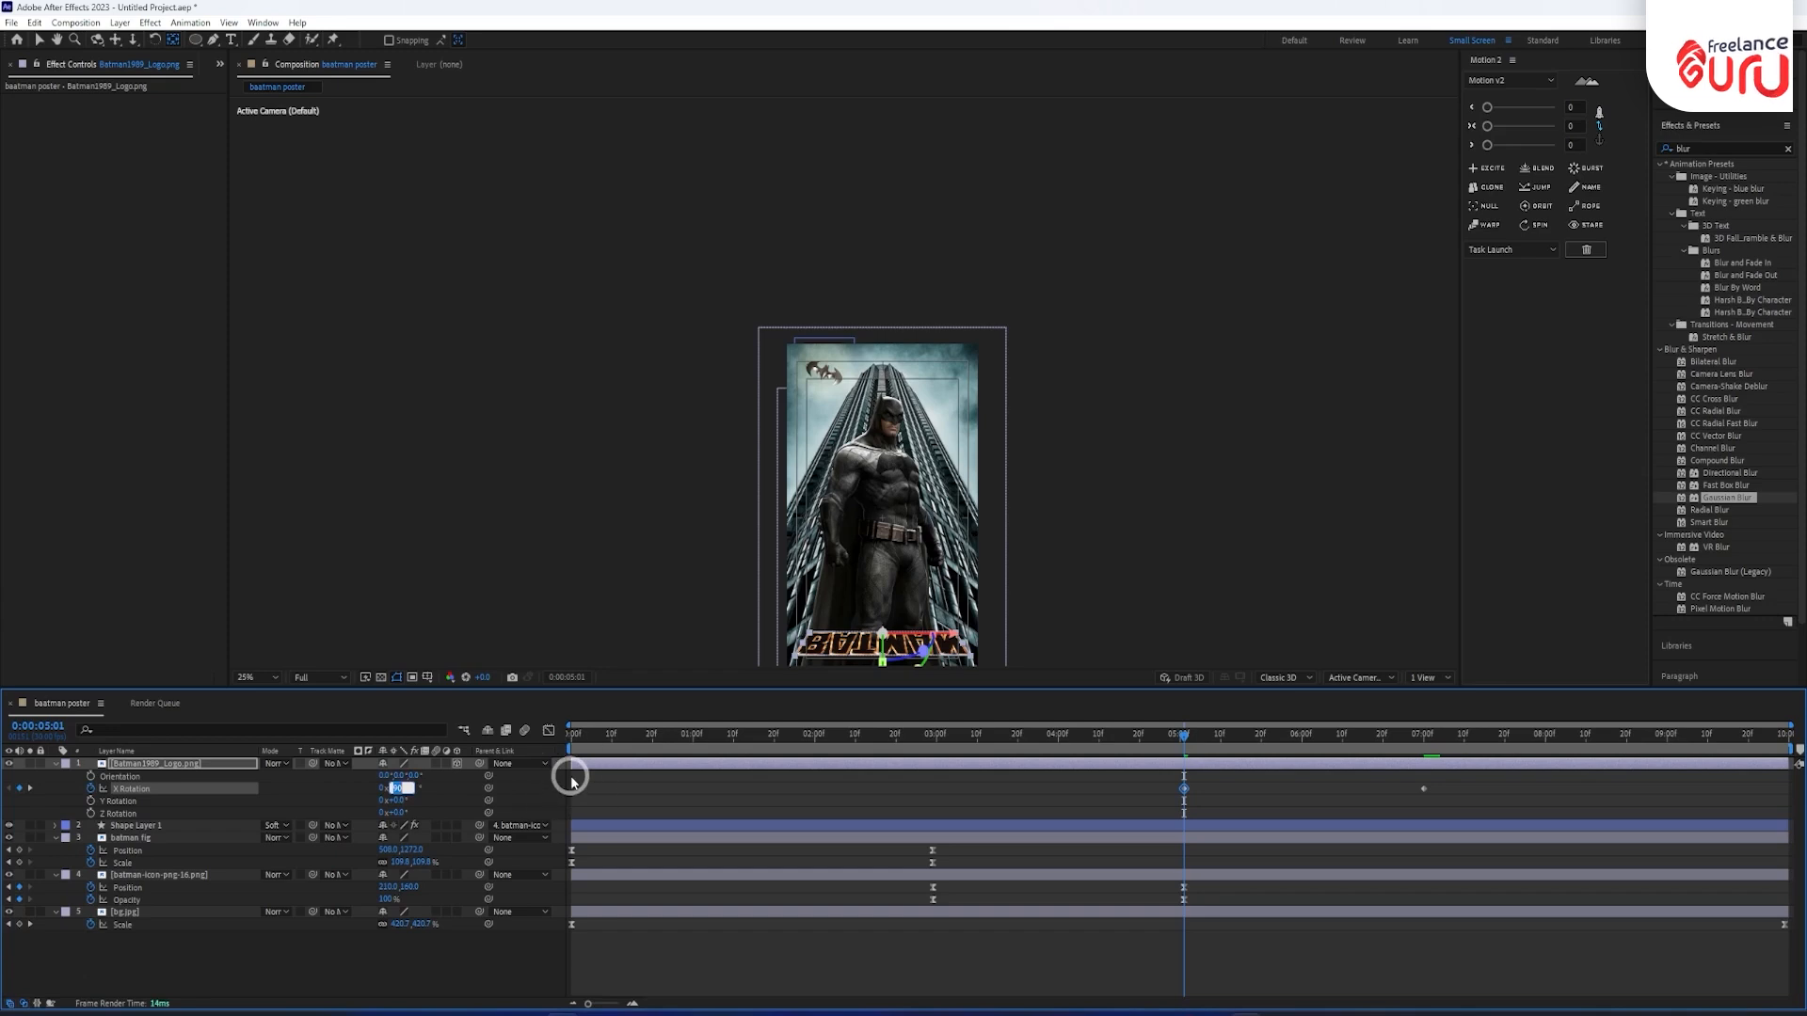
type("60")
key("Return")
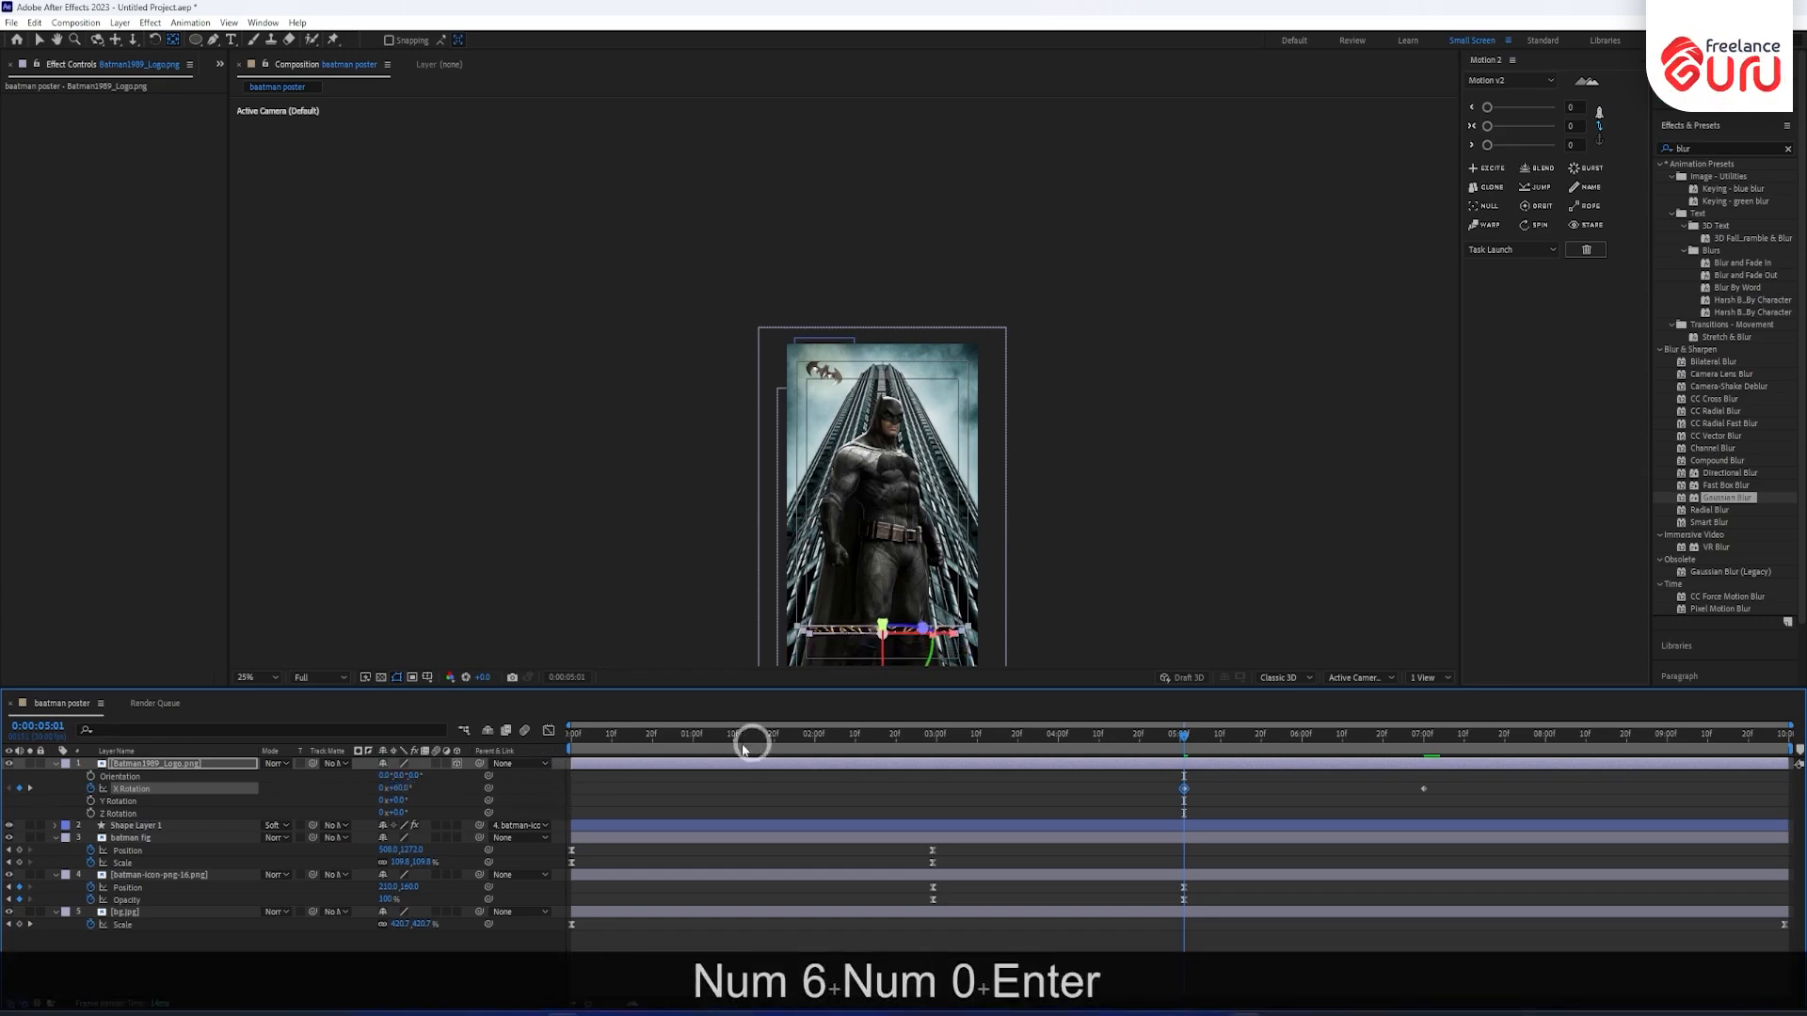
left_click(403, 786)
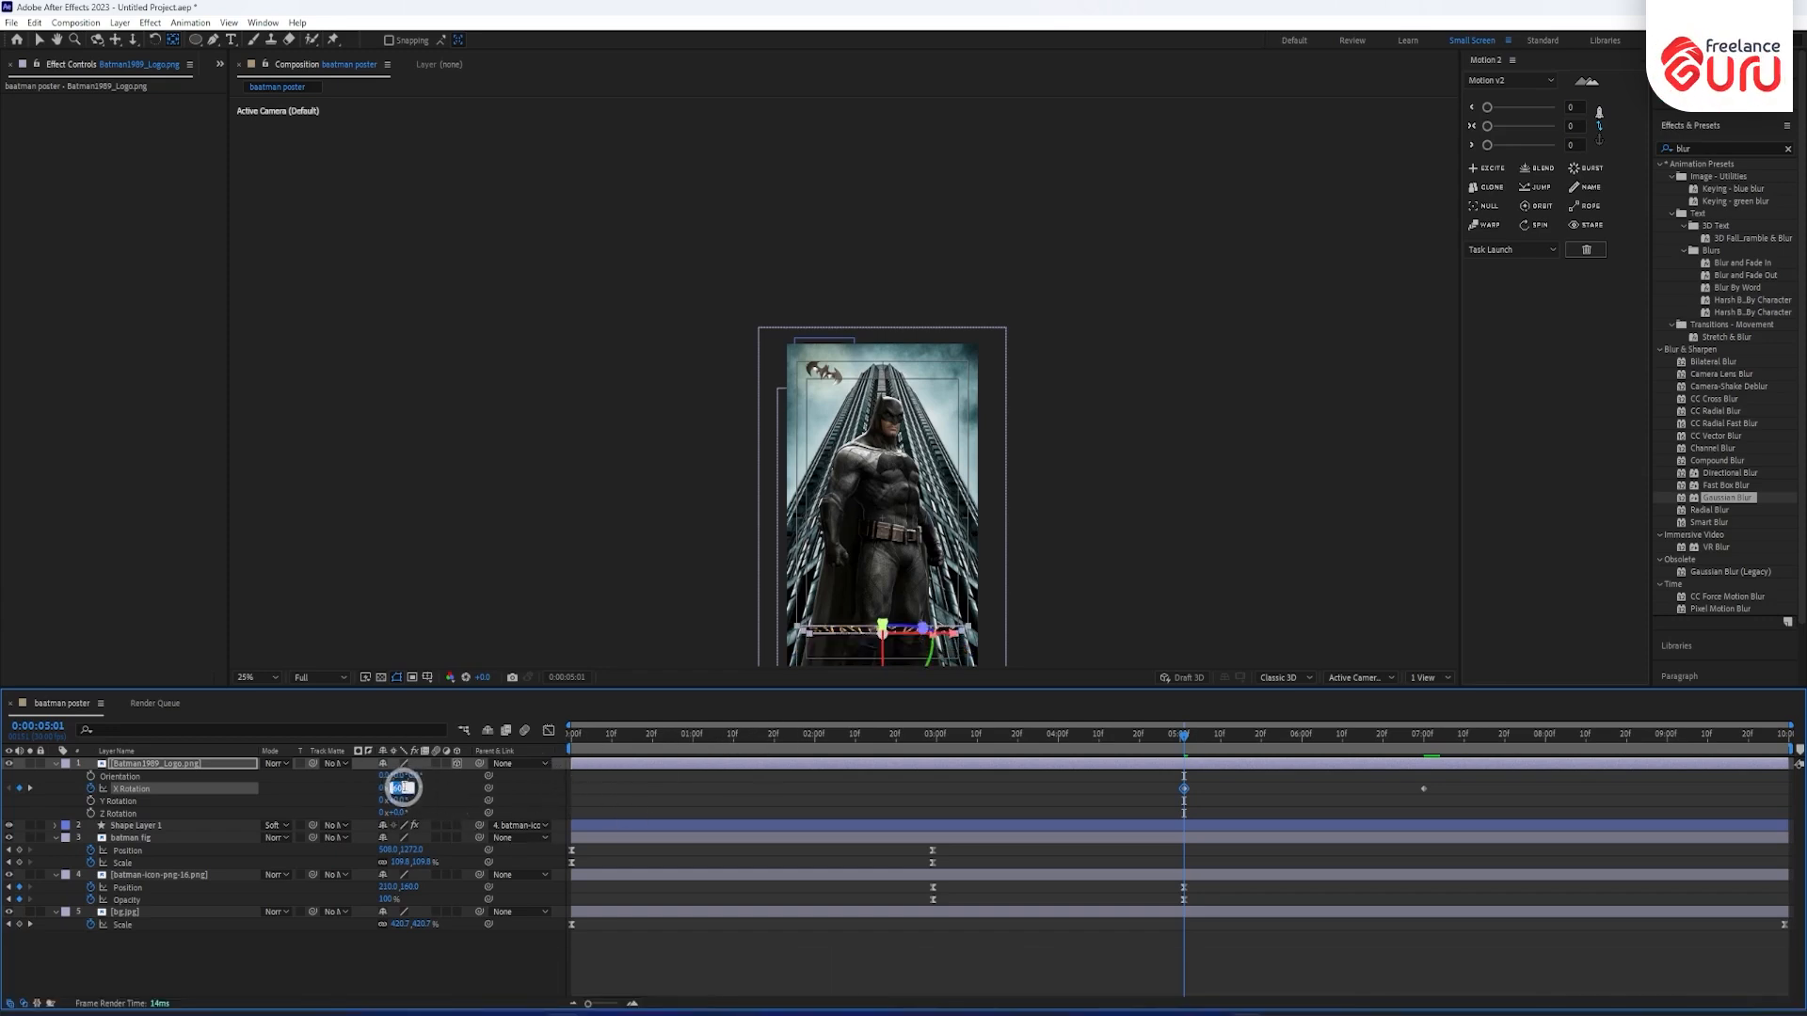
type("70")
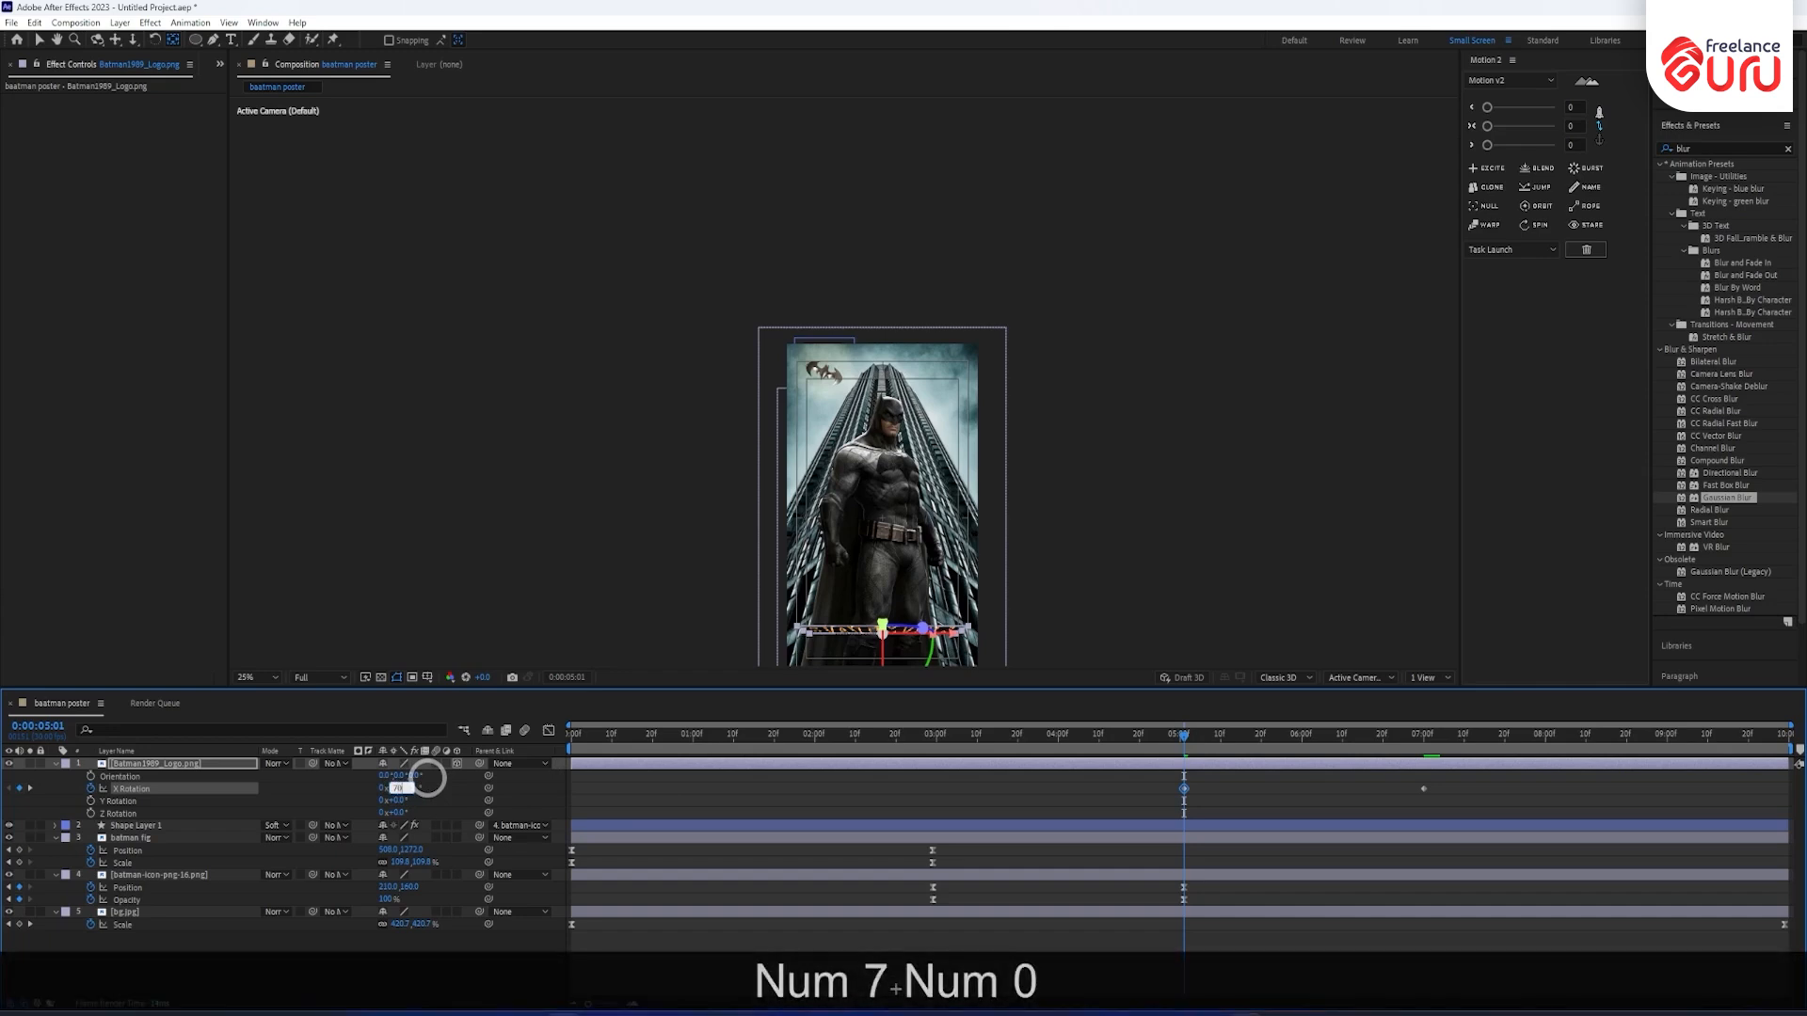
key("Return")
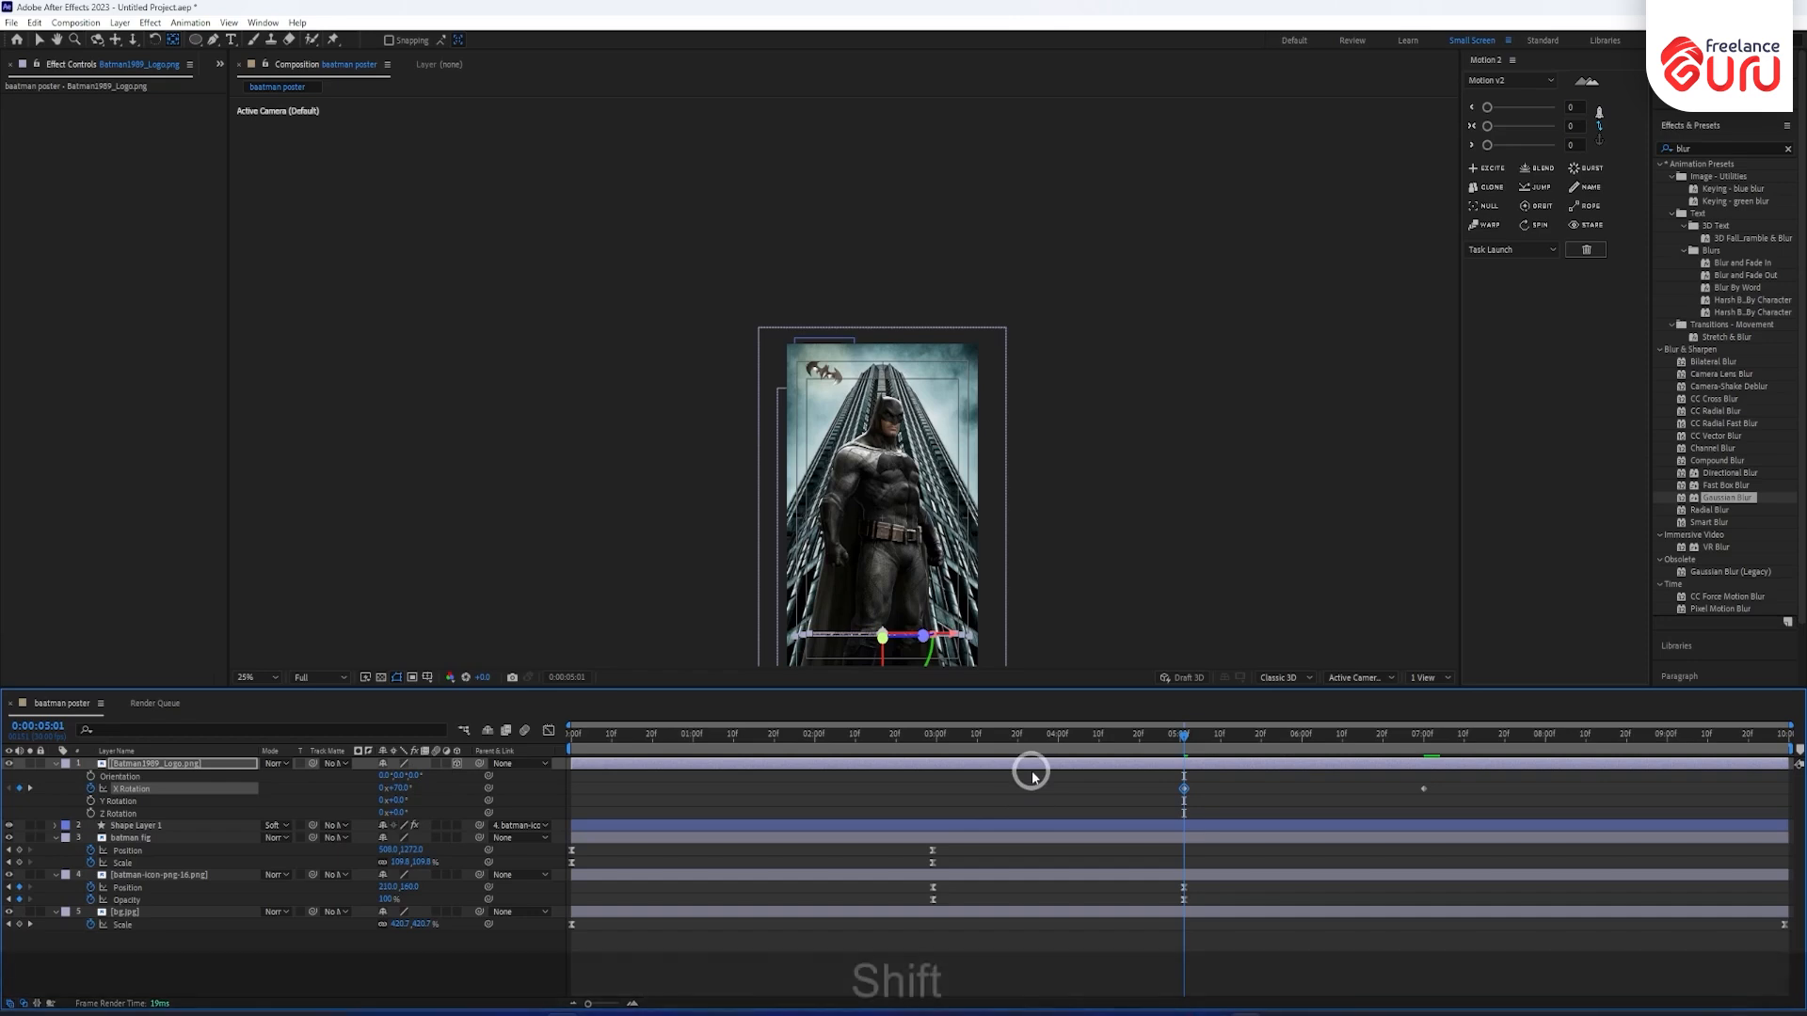
Add Position keyframes to the BATMAN logo at 0:00:05:01 and 0:00:07:00, using its current position for both.
key("shift+p")
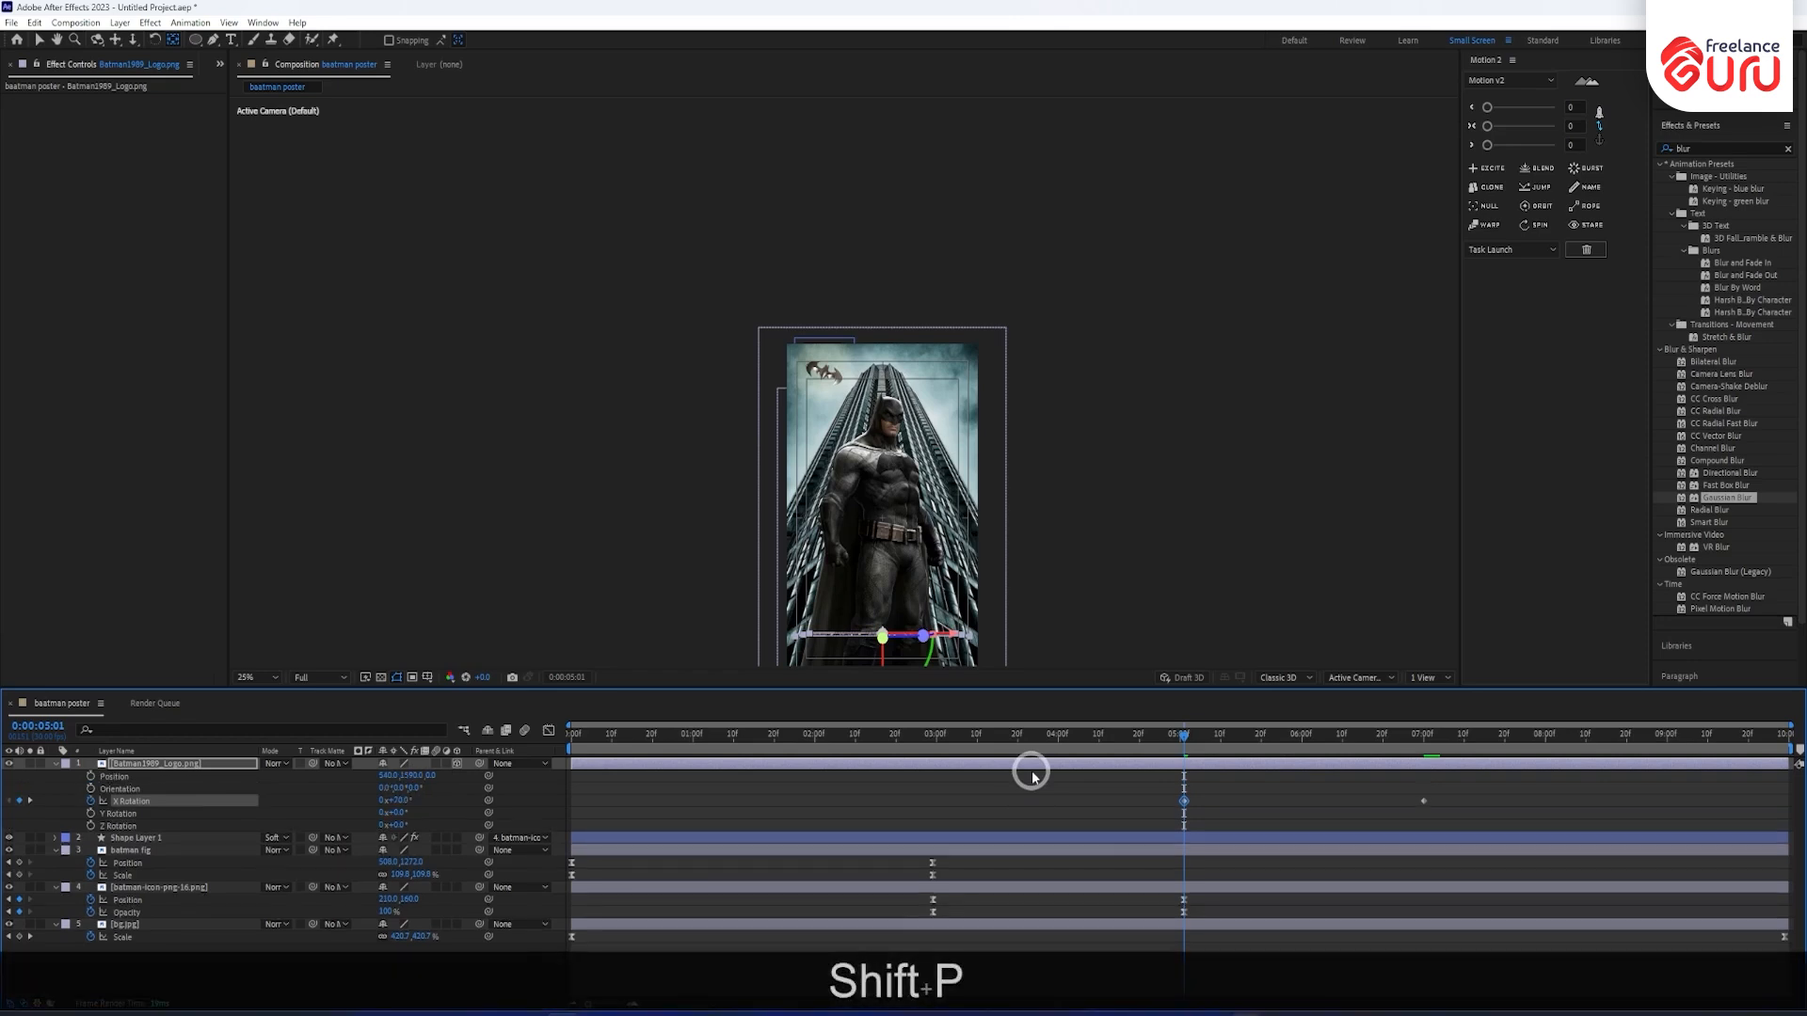
left_click(91, 777)
key("k")
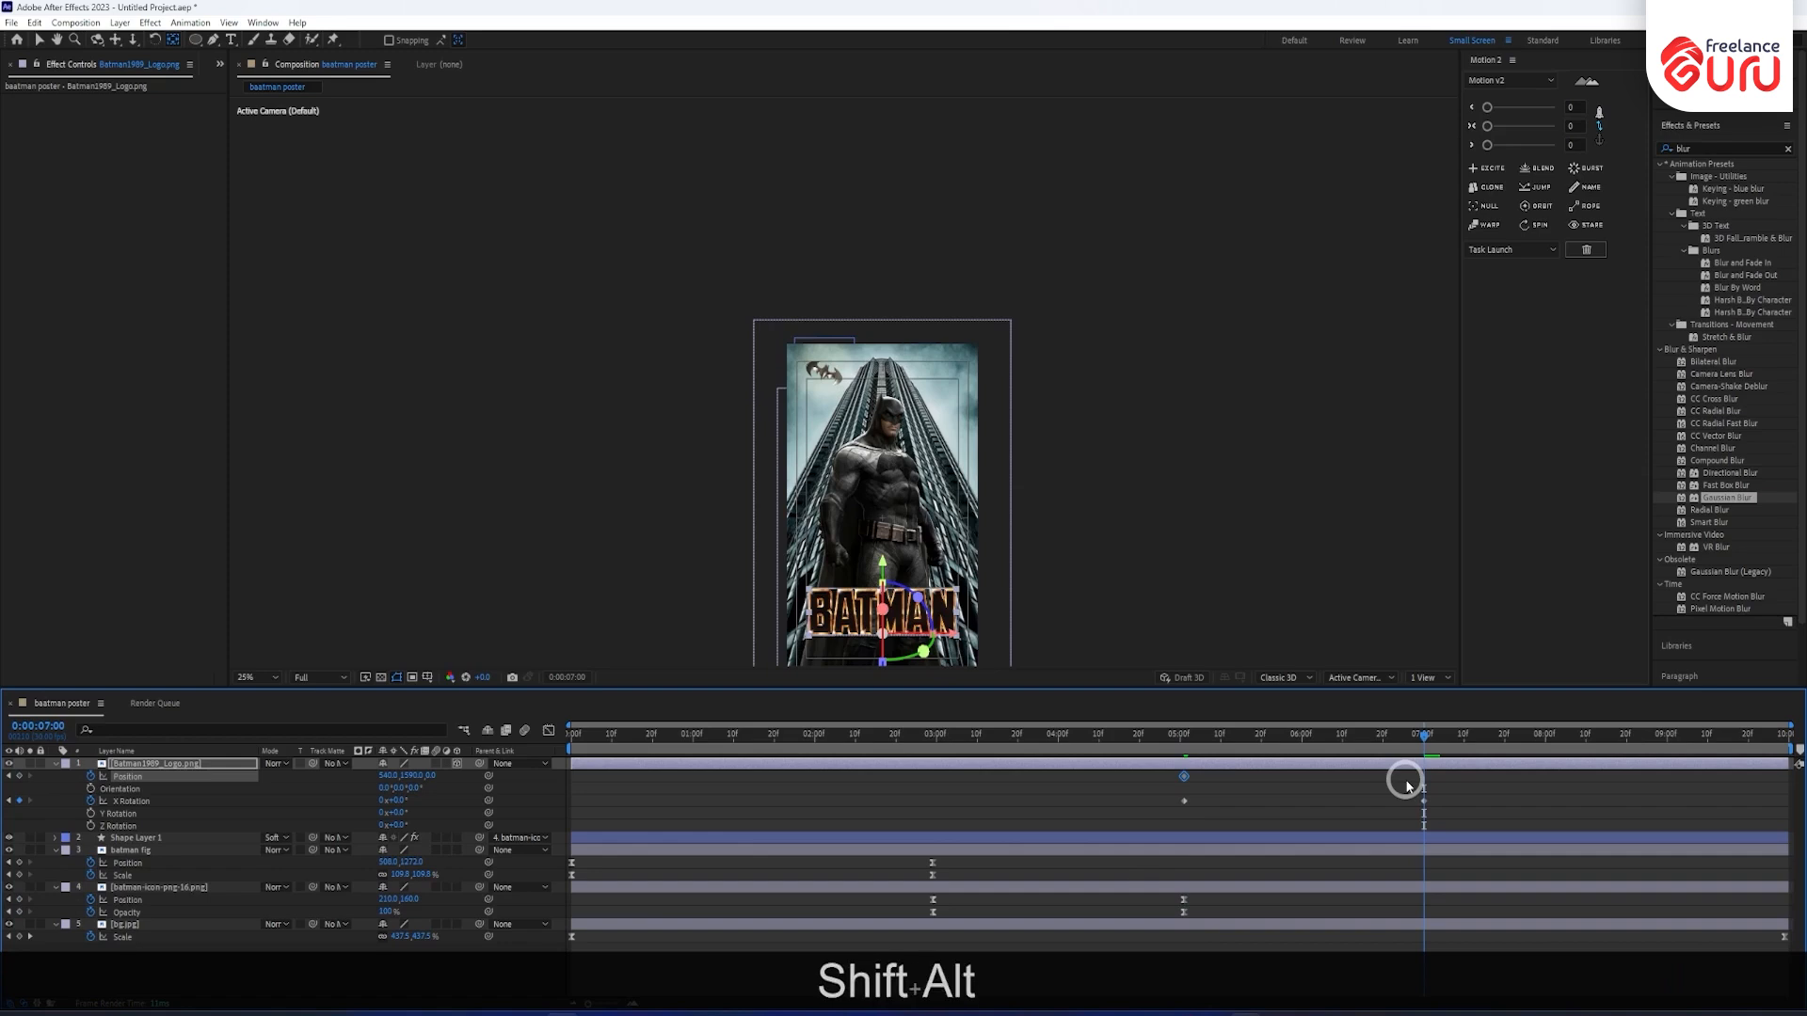
key("shift+alt+p")
At the 0:00:05:01 keyframe, move the BATMAN logo straight down until it lies completely below the poster's lower edge.
key("j")
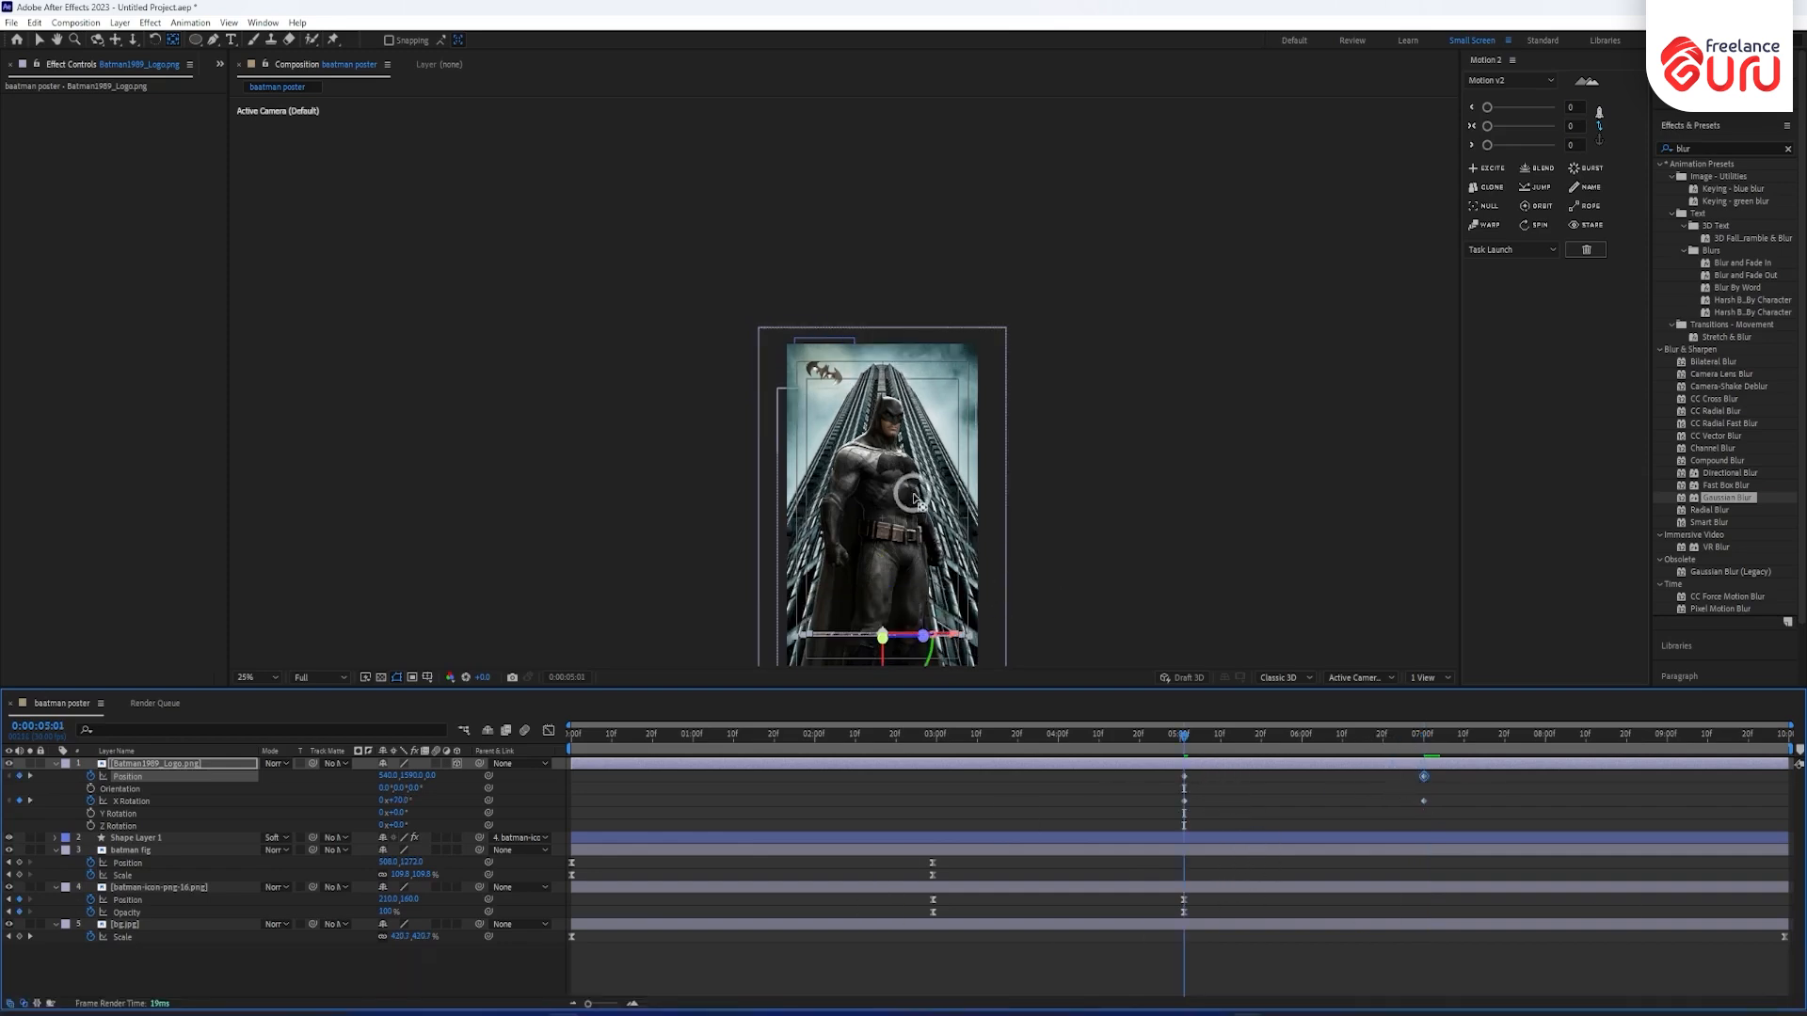
key("comma")
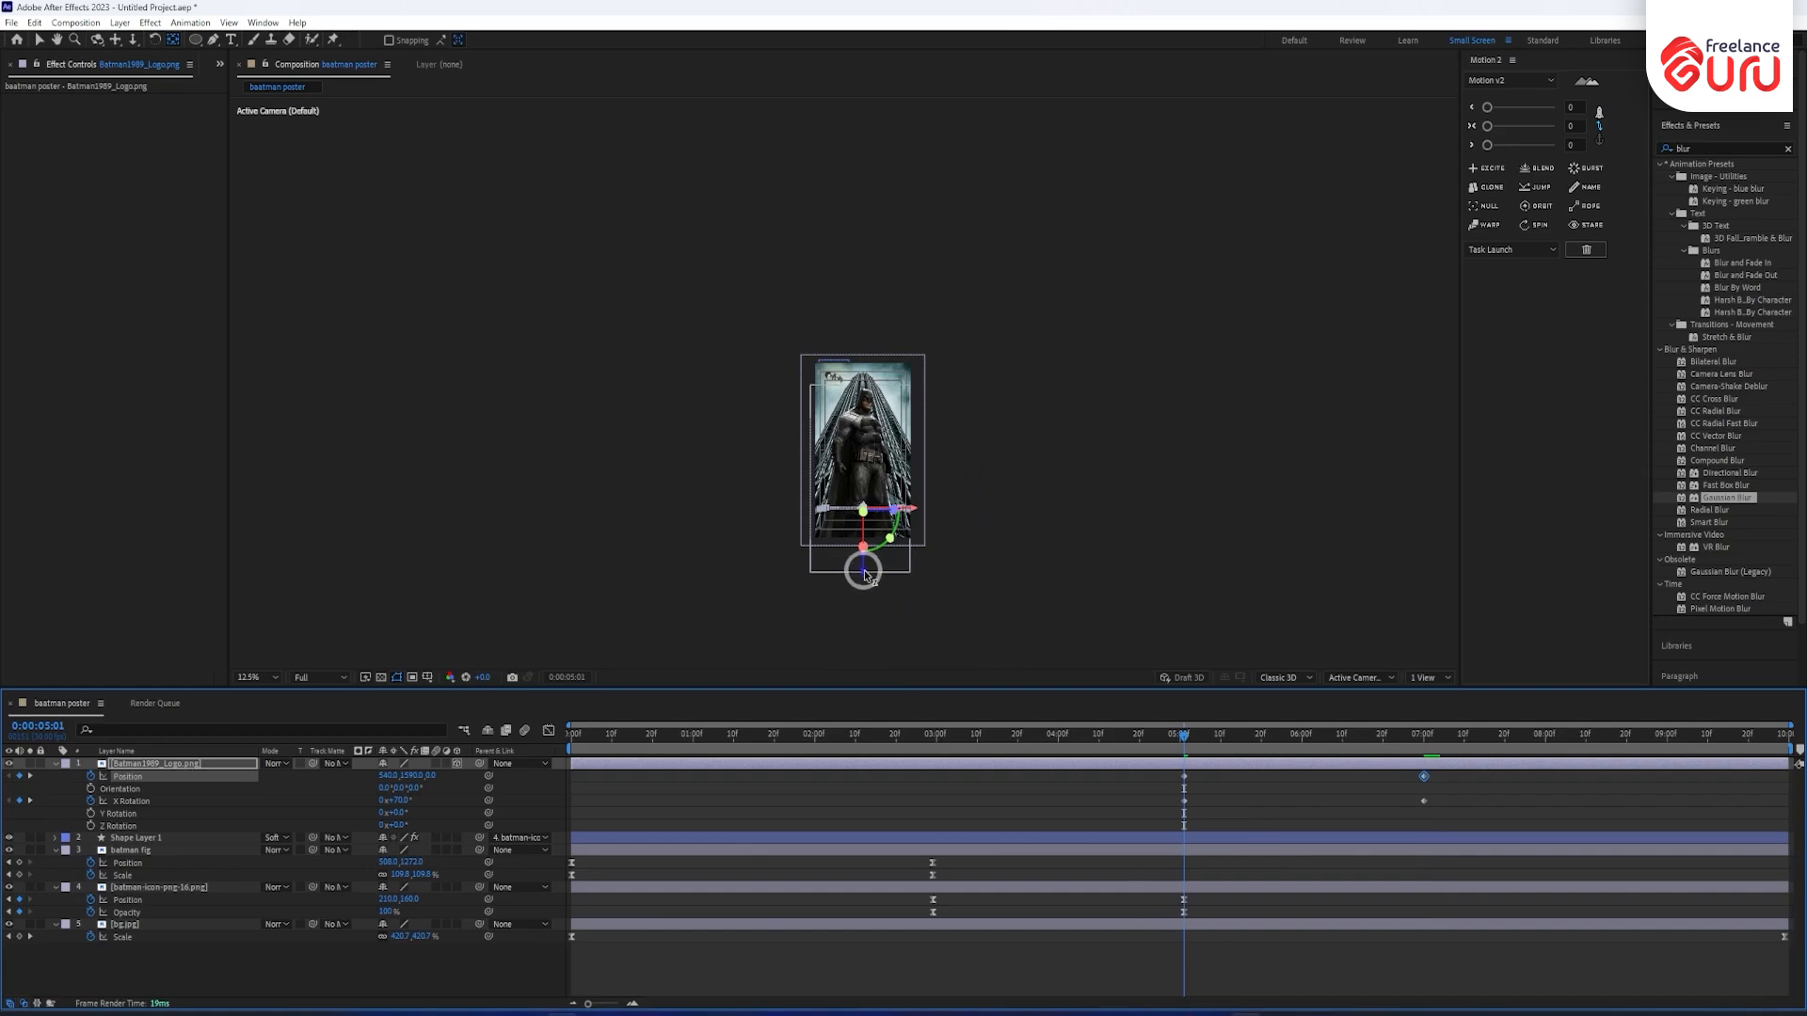
left_click_drag(864, 575, 860, 613)
key("ctrl+z")
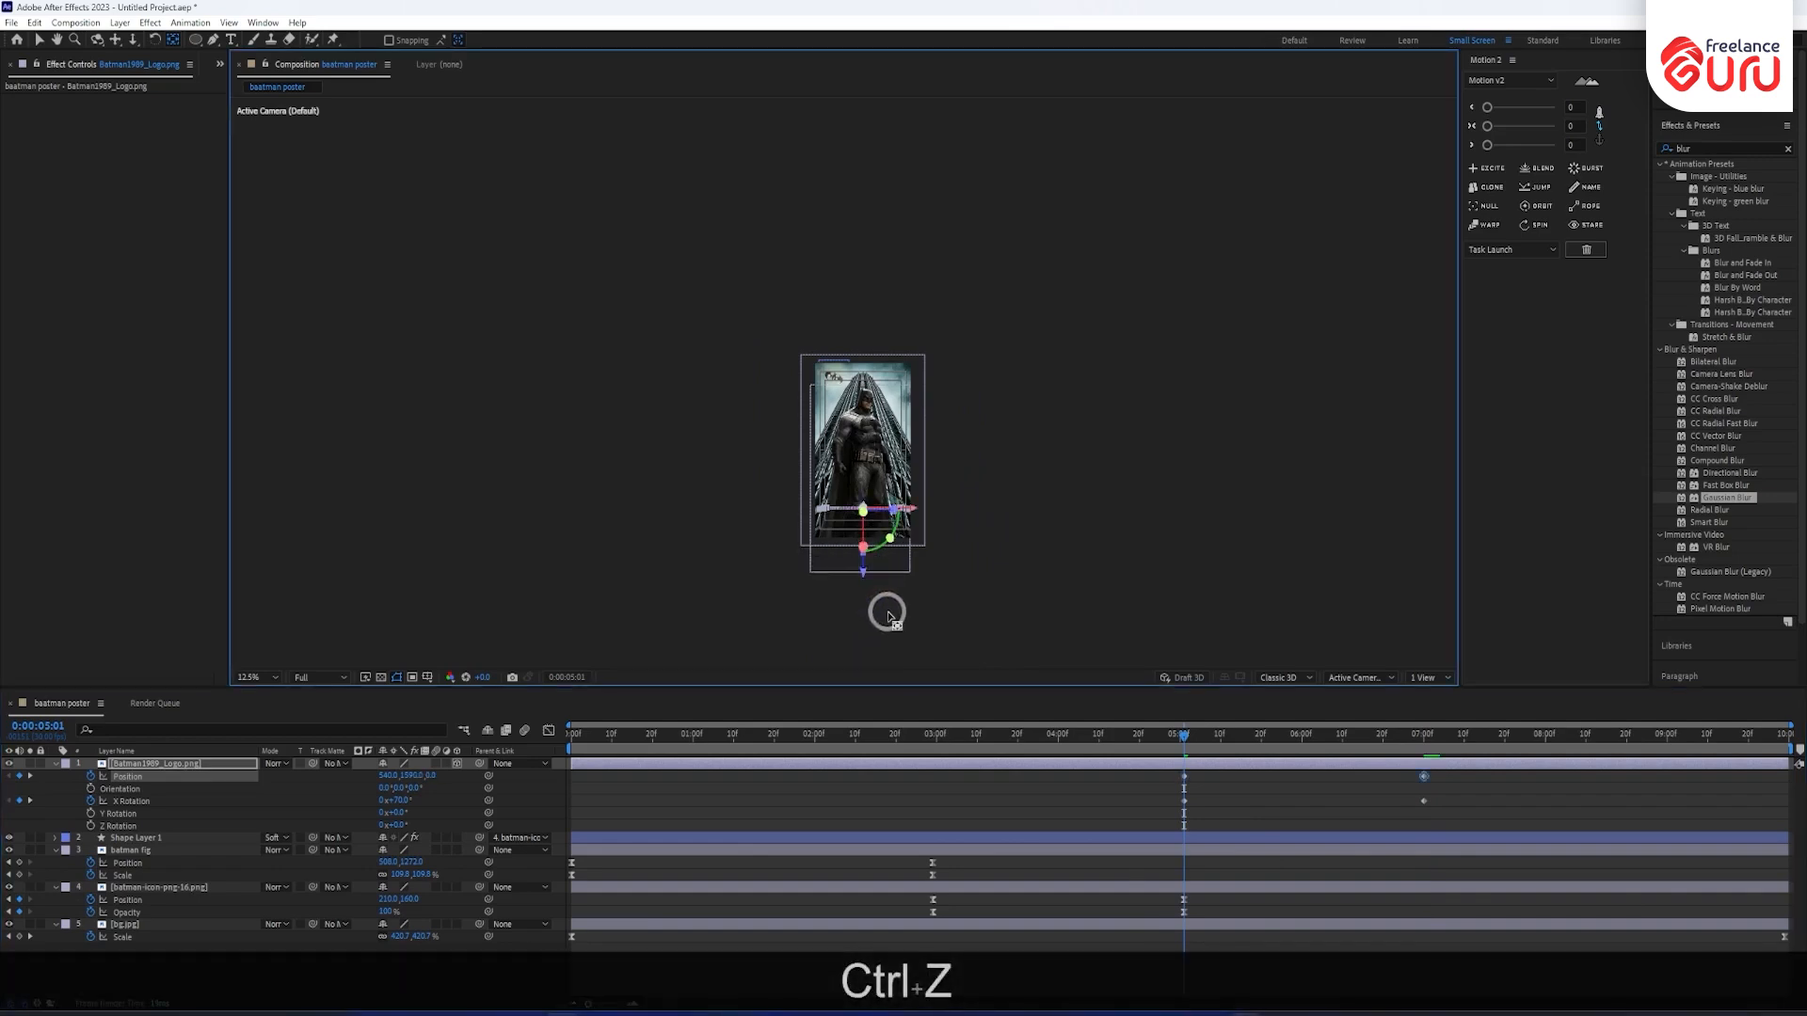
key("v")
key("shift+Down")
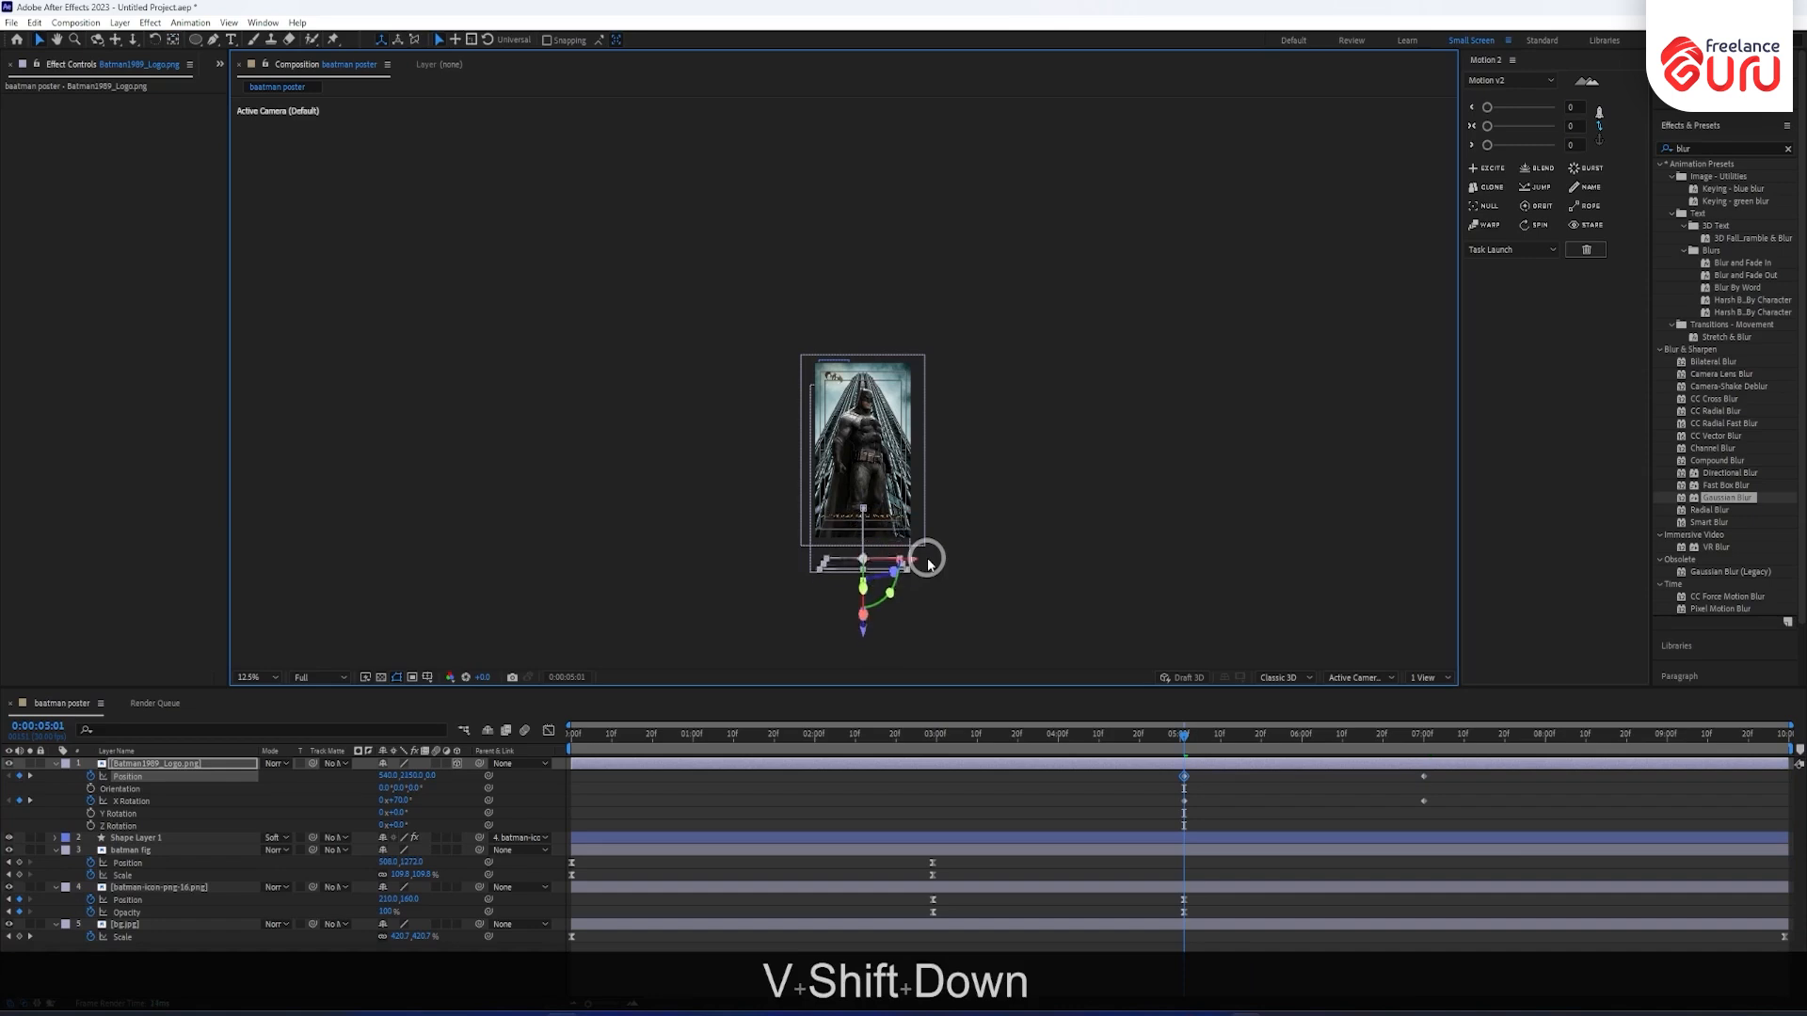
key("shift+Up")
key("shift+Down")
key("shift+Down")
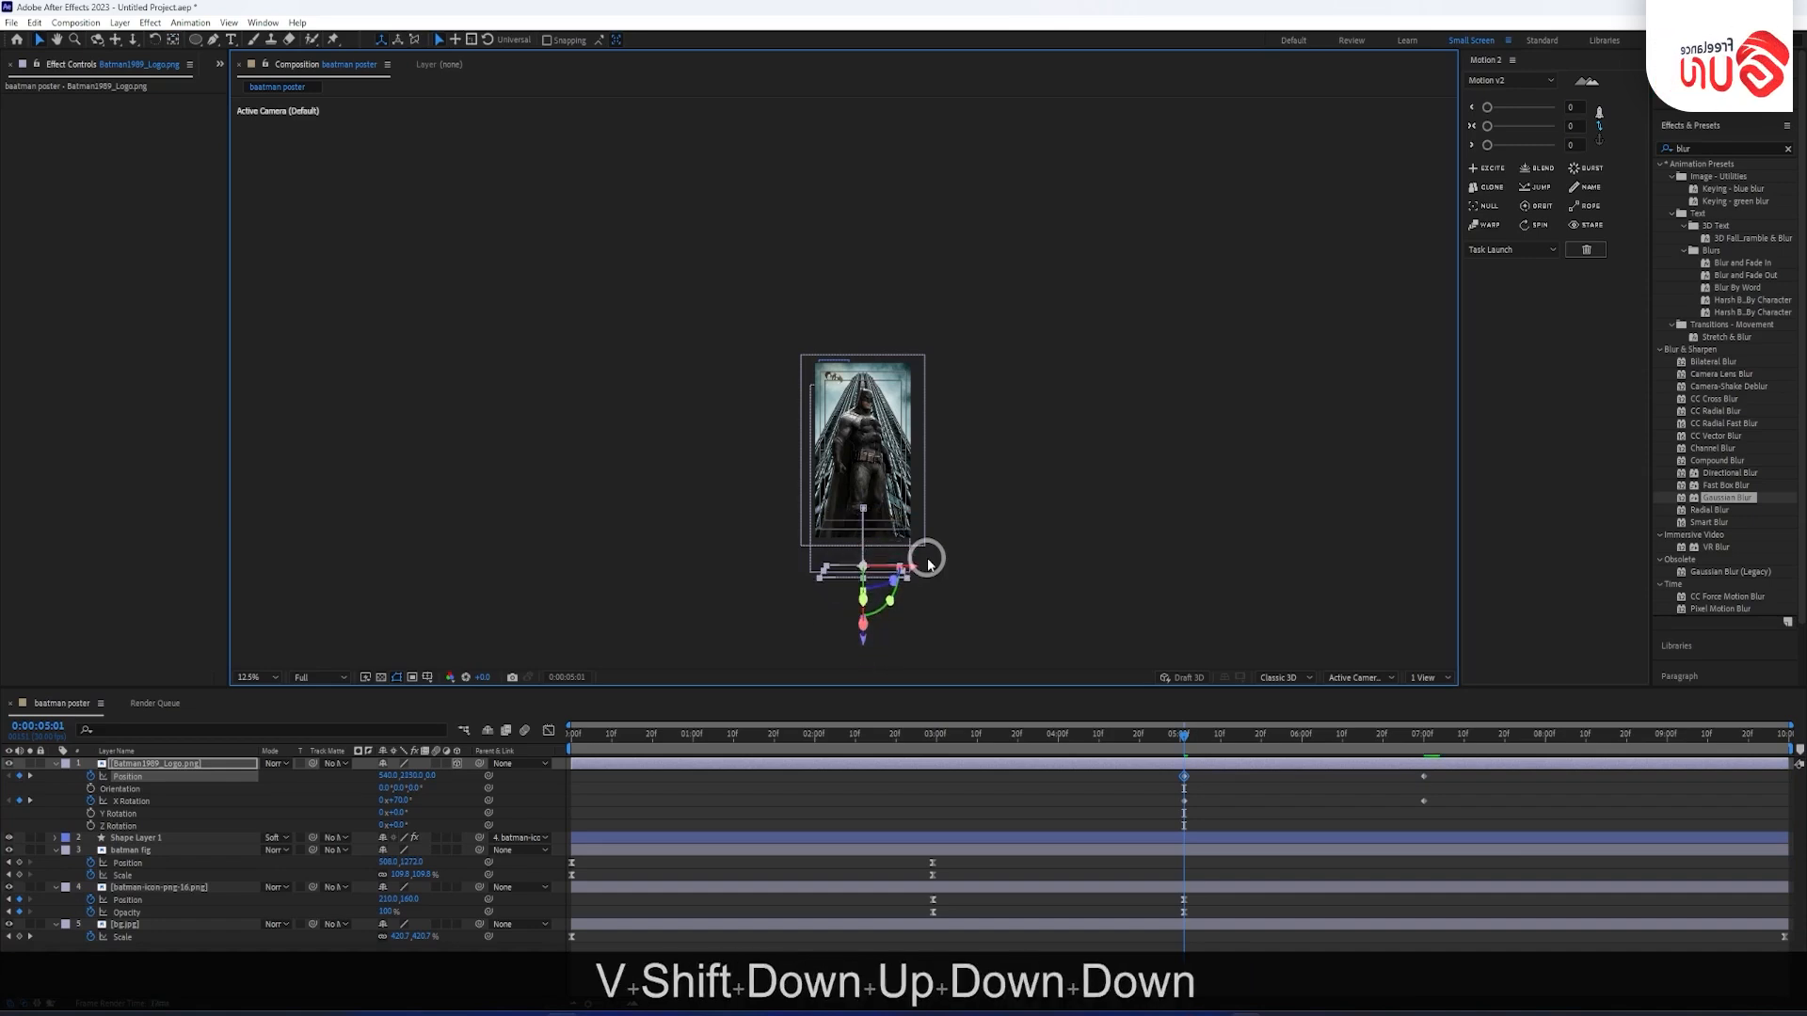
Preview the BATMAN logo's rise and rotation from 0:00:04:25, with the poster's lower part in view.
scroll(894, 596, "up", 4)
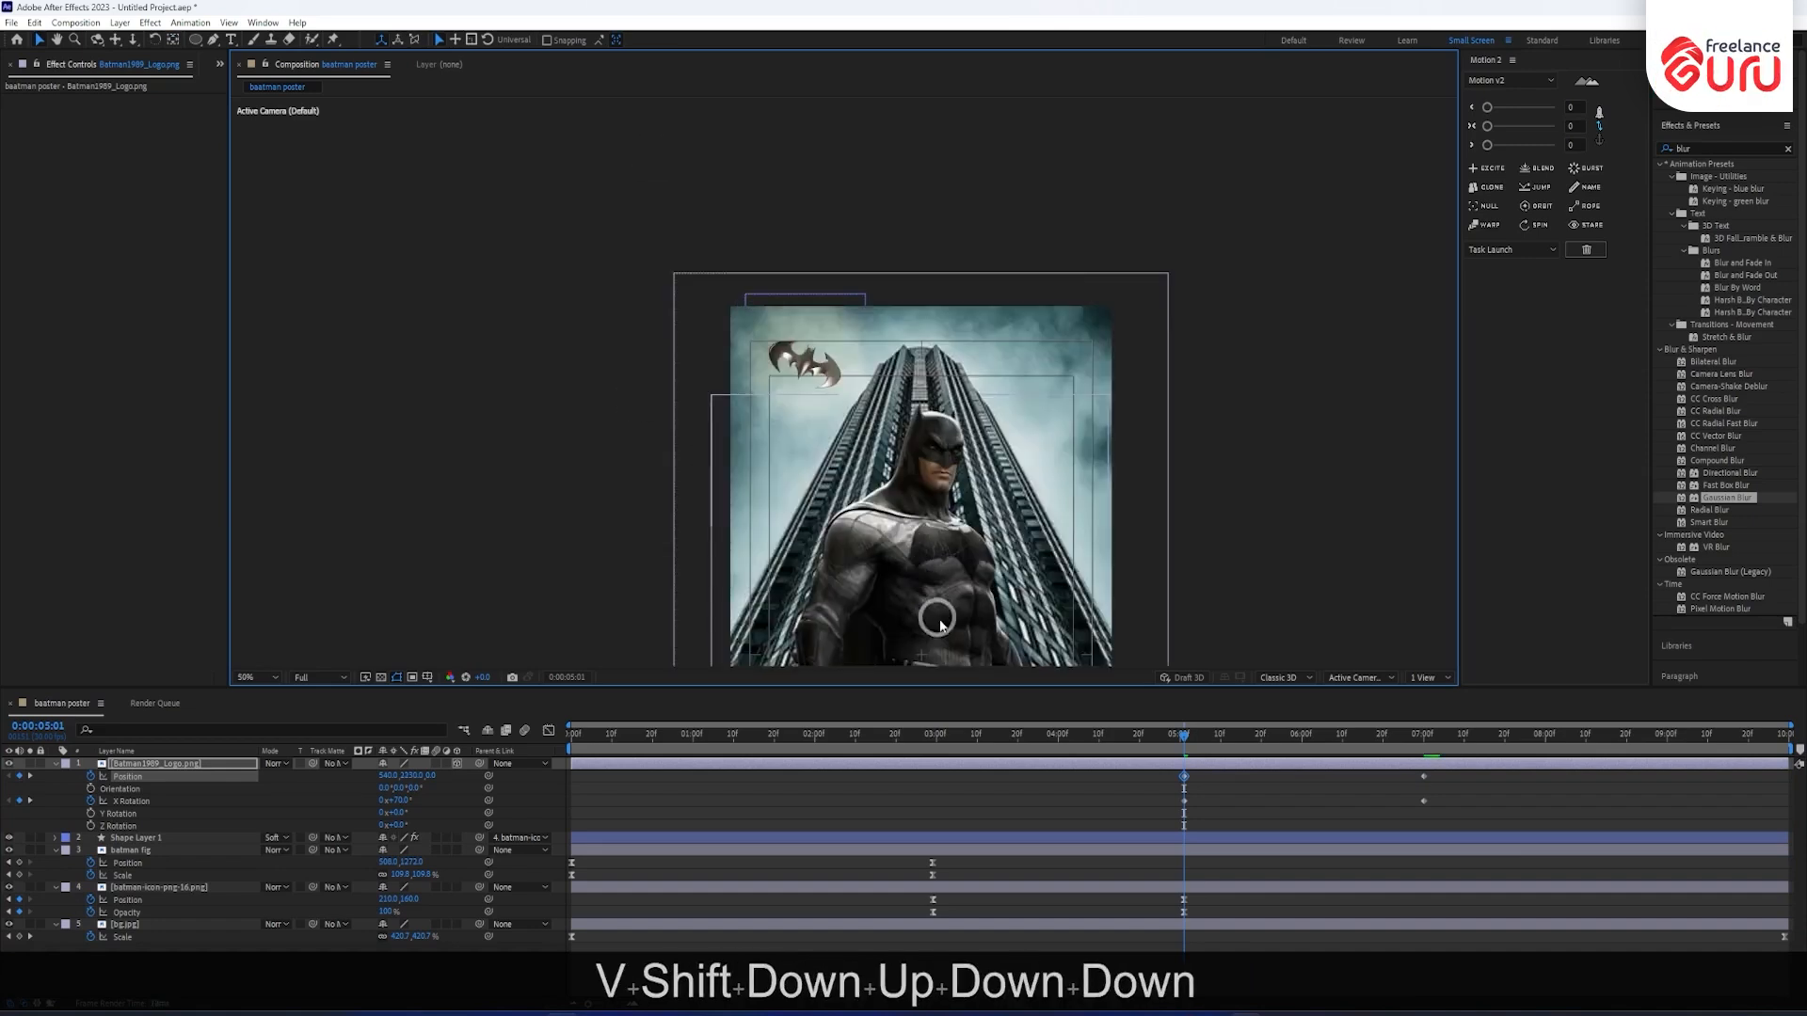
left_click_drag(940, 625, 847, 417)
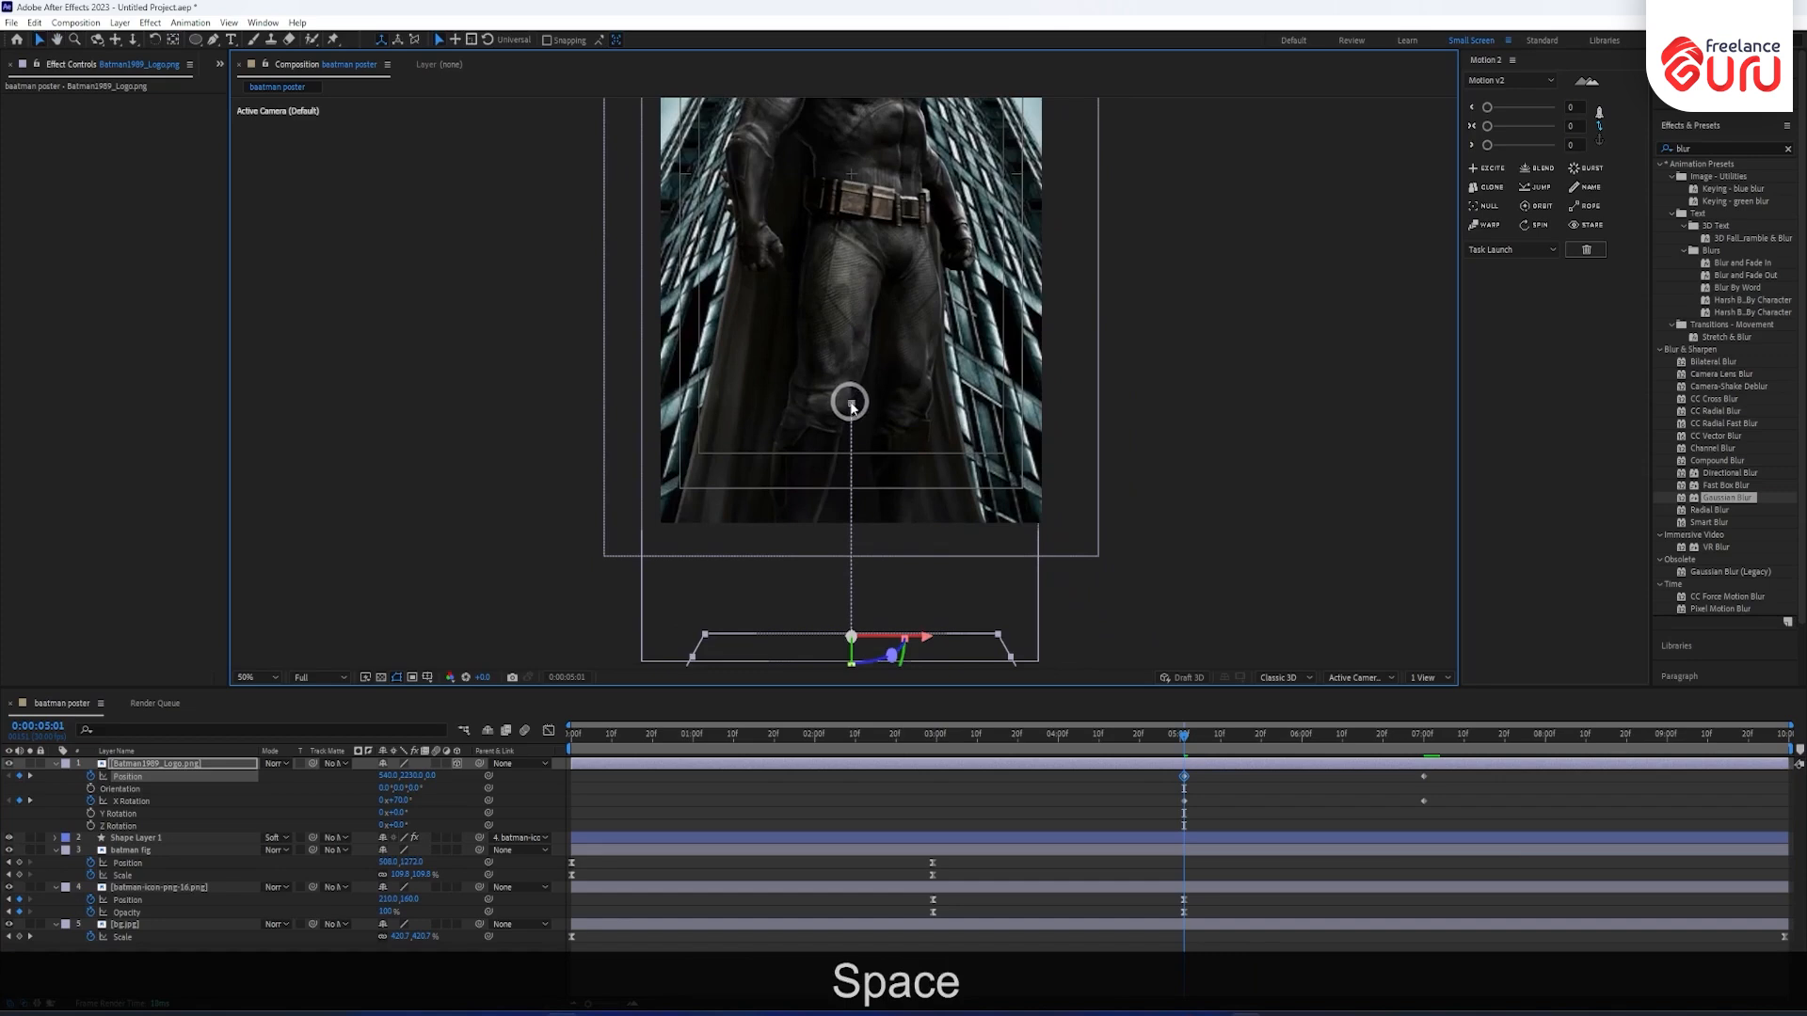
left_click_drag(867, 577, 874, 422)
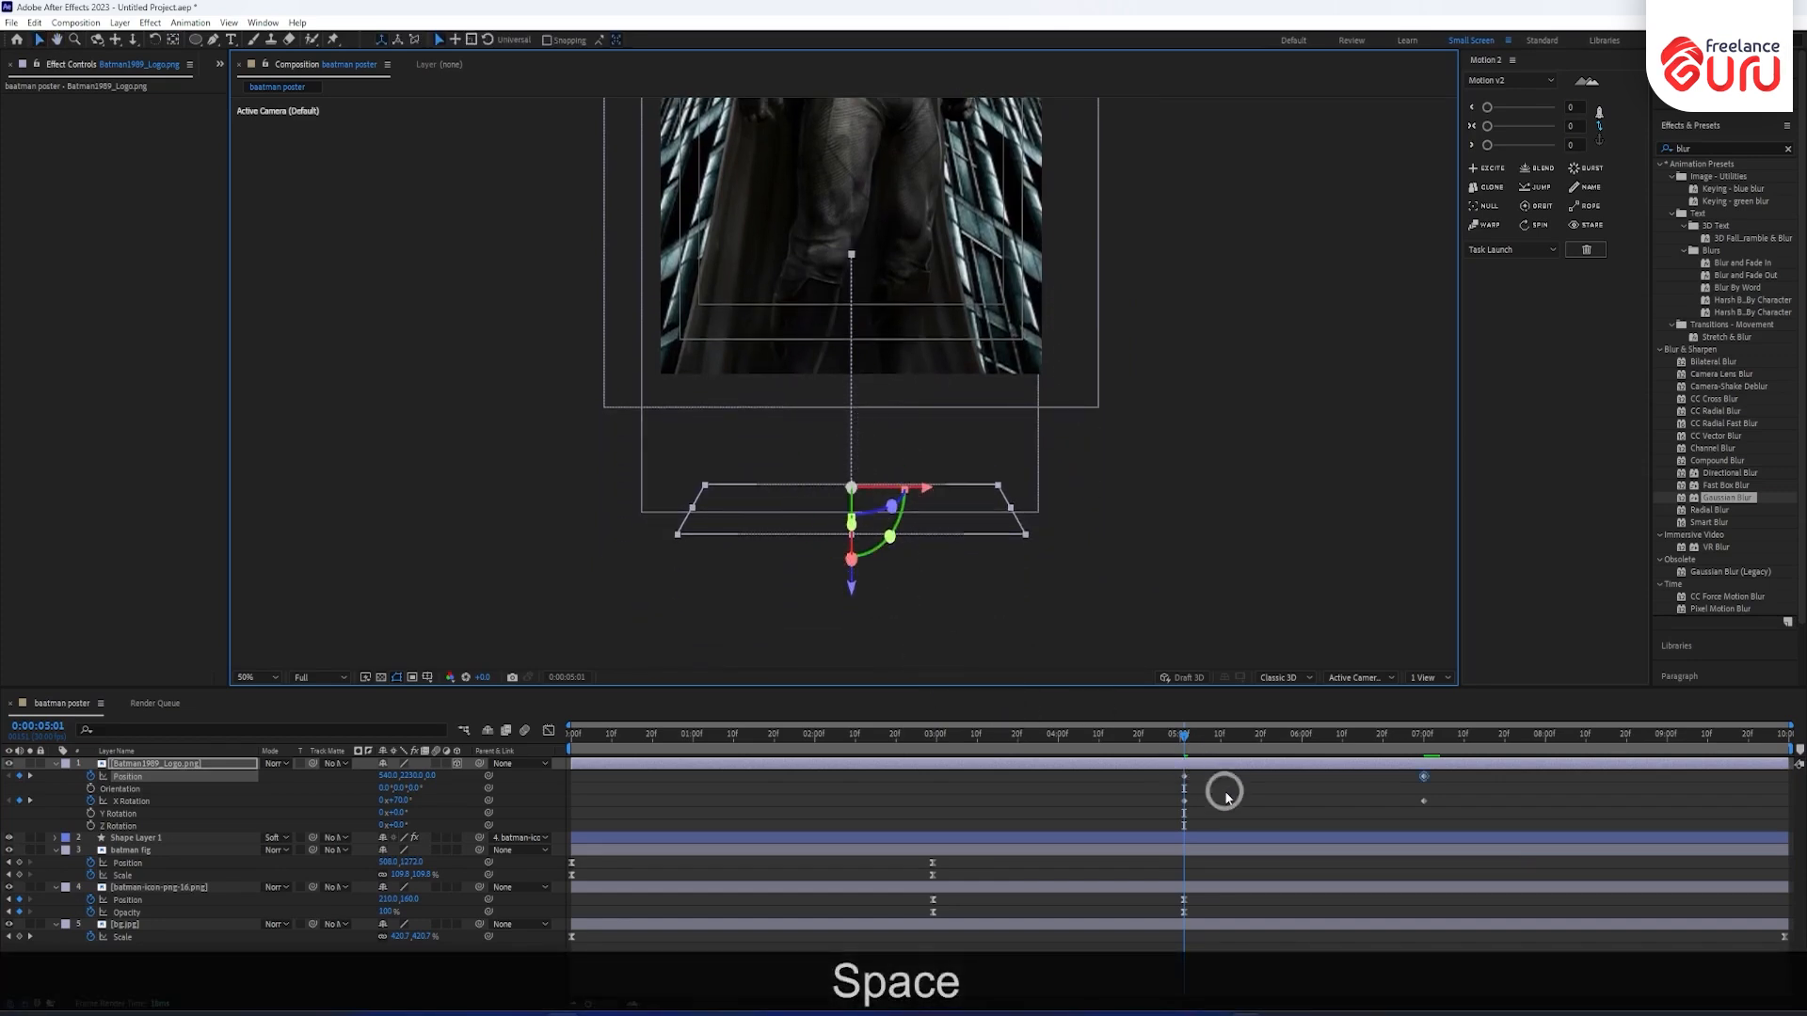
mouse_move(1187, 740)
left_mouse_down()
mouse_move(1419, 732)
mouse_move(1163, 724)
left_mouse_up()
key("space")
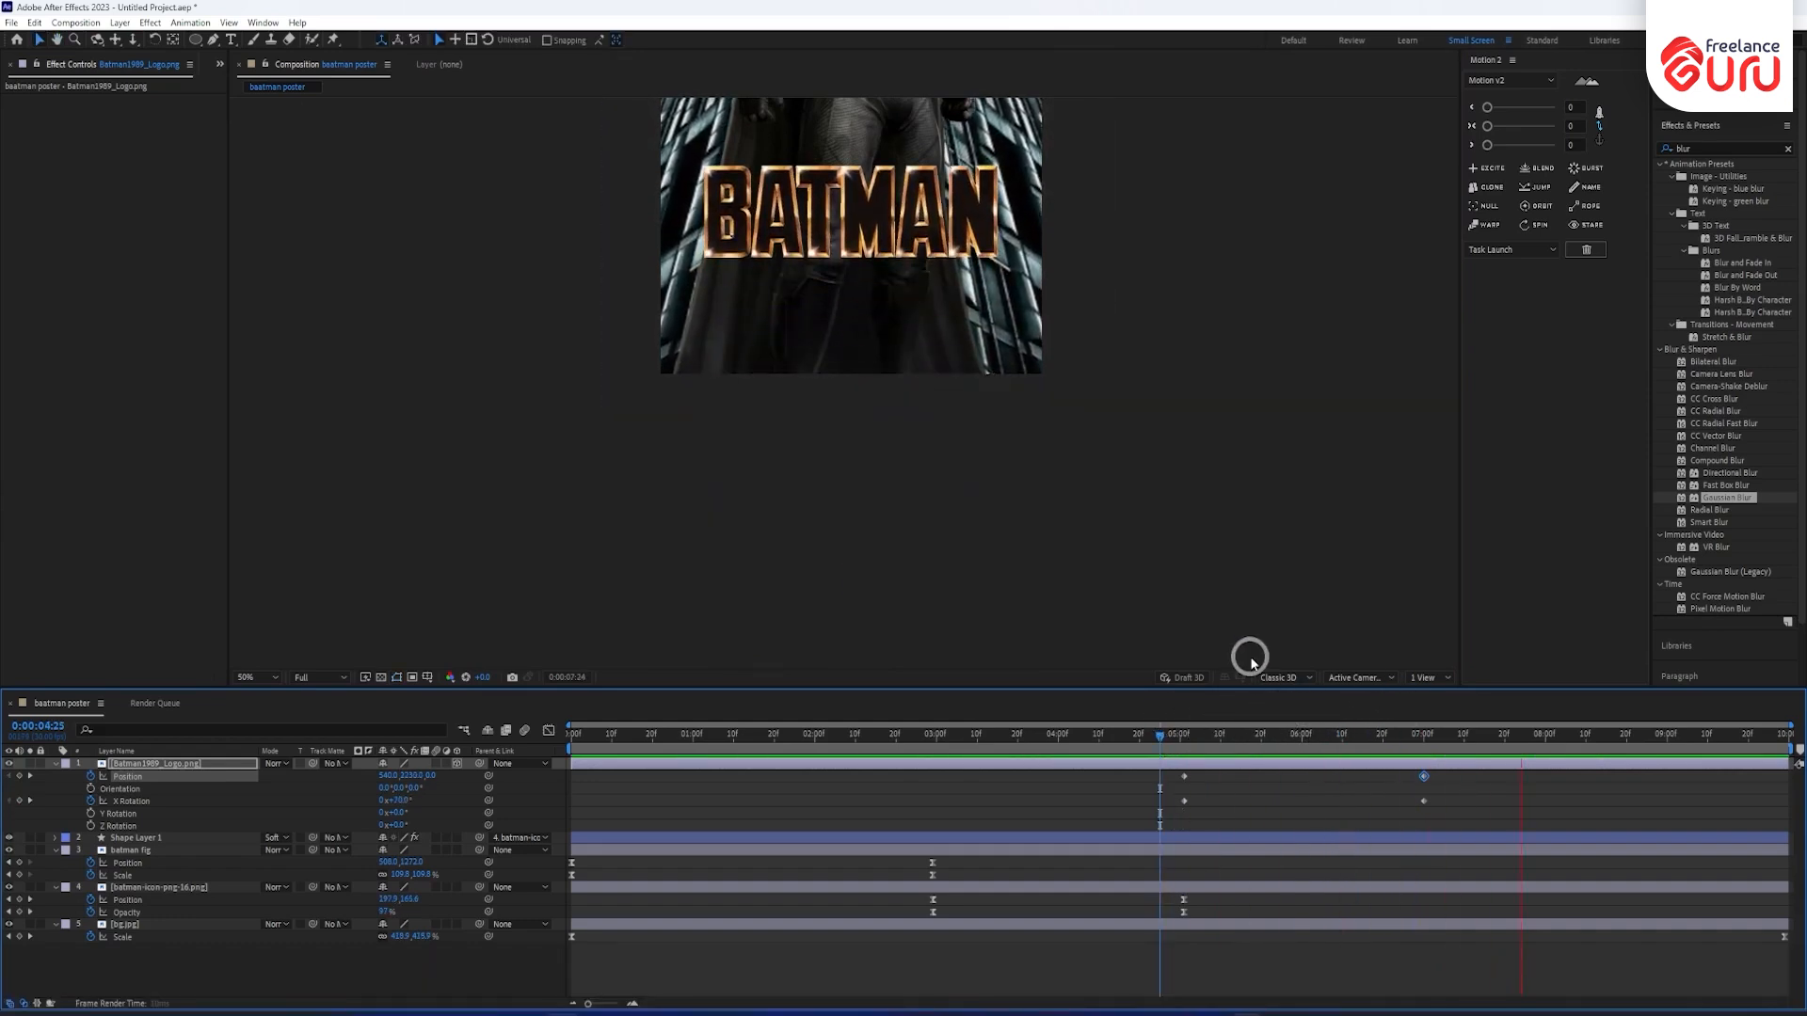
Apply Easy Ease to the BATMAN logo's Position and X Rotation keyframes.
left_click_drag(1162, 734, 1184, 733)
left_click_drag(1460, 776, 1152, 840)
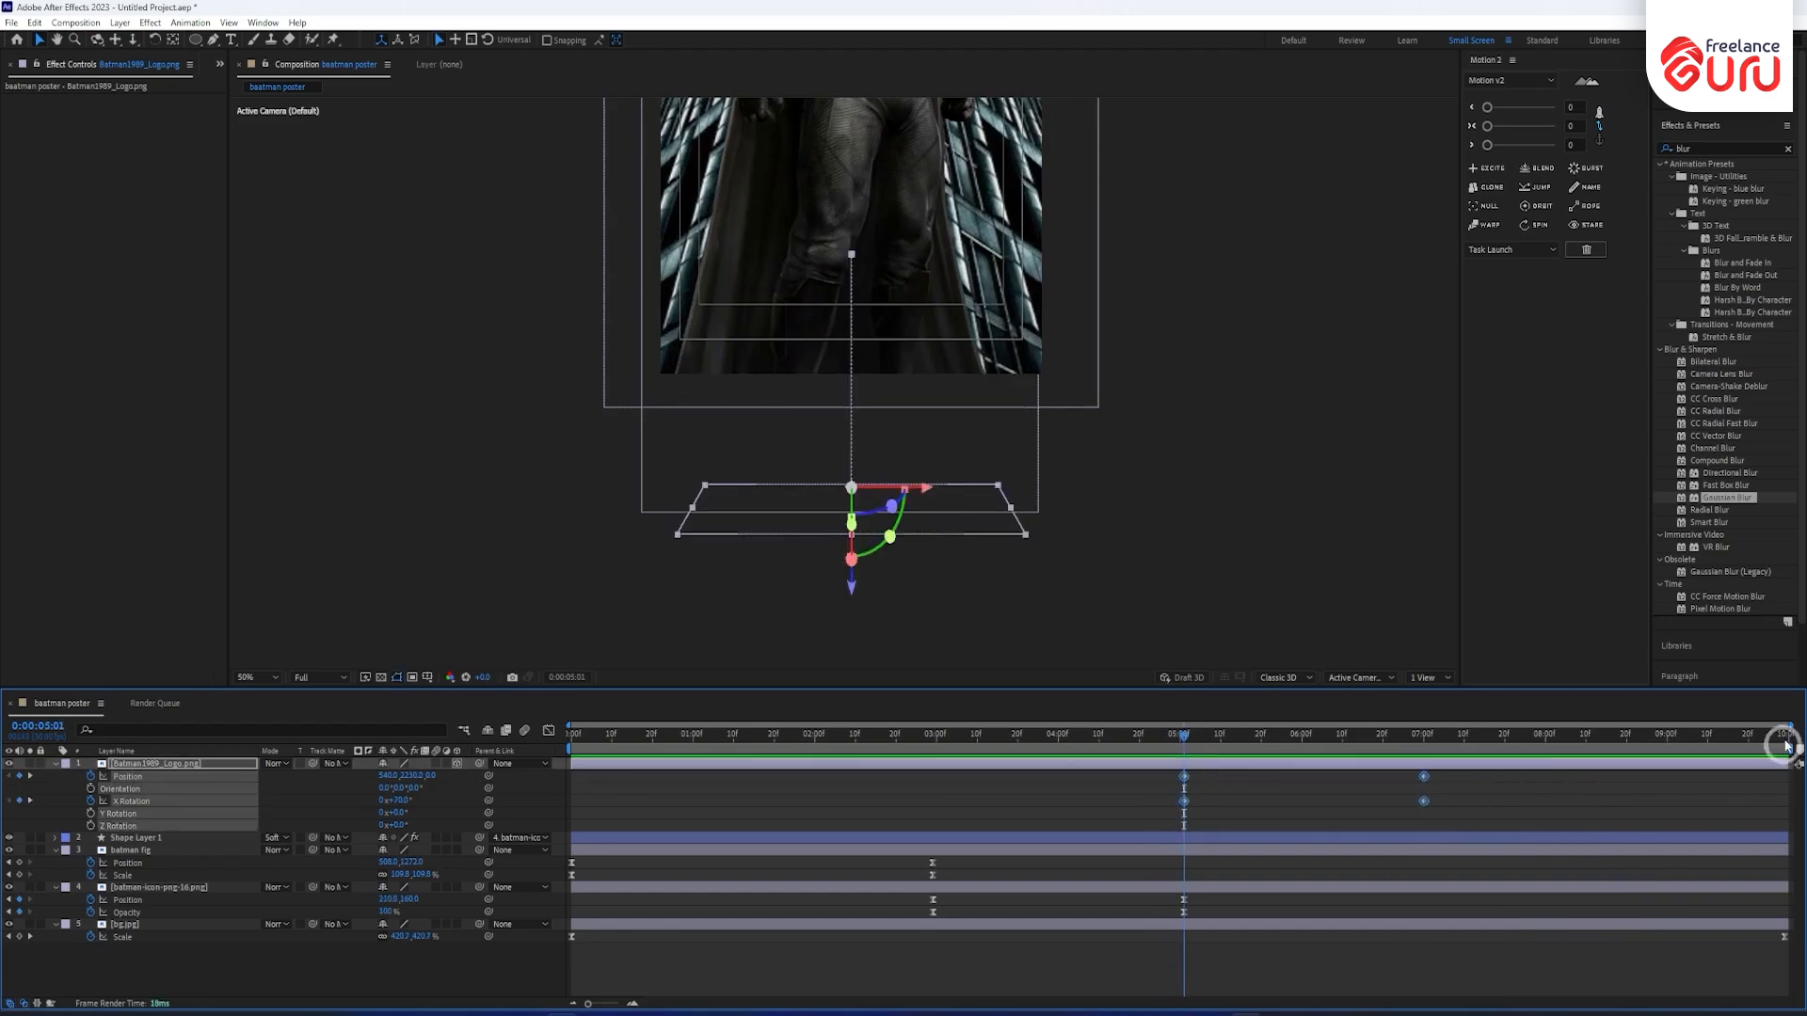
key("F9")
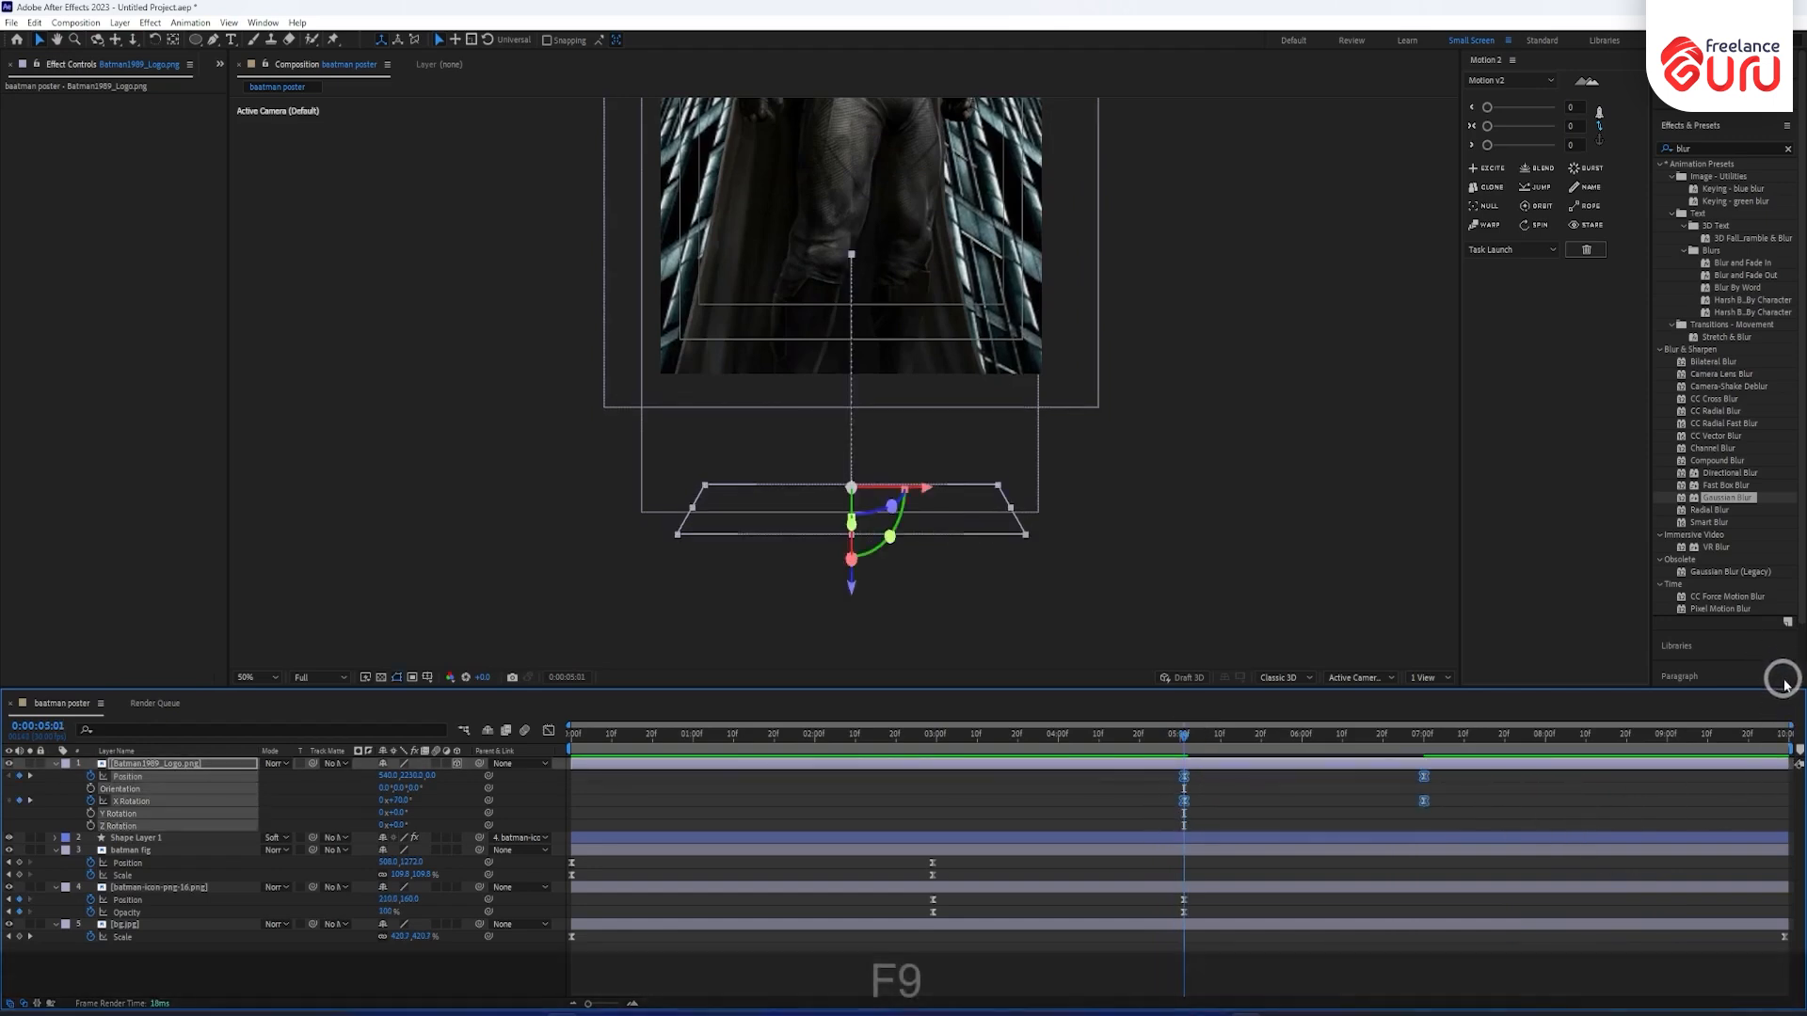
Keyframe the BATMAN logo's Scale at 0:00:05:01 and enlarge it to about 131% at 0:00:09:29, checking the result deselected.
key("shift")
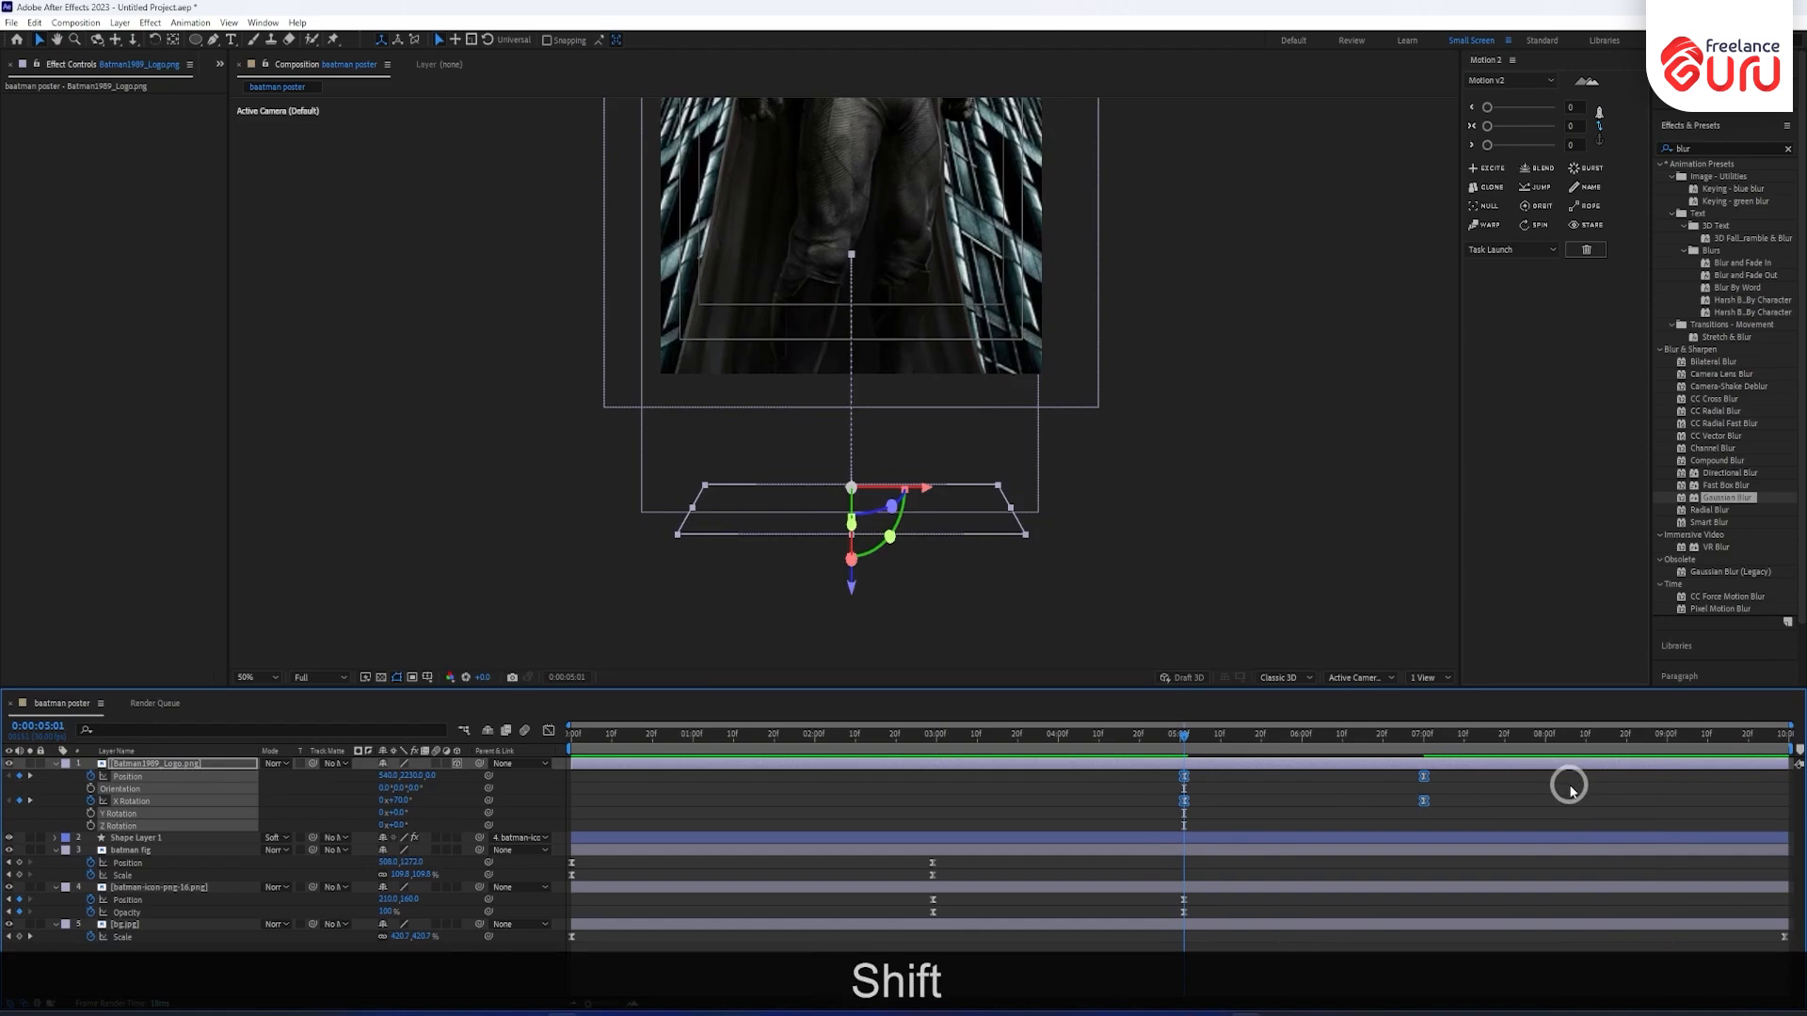
key("shift+s")
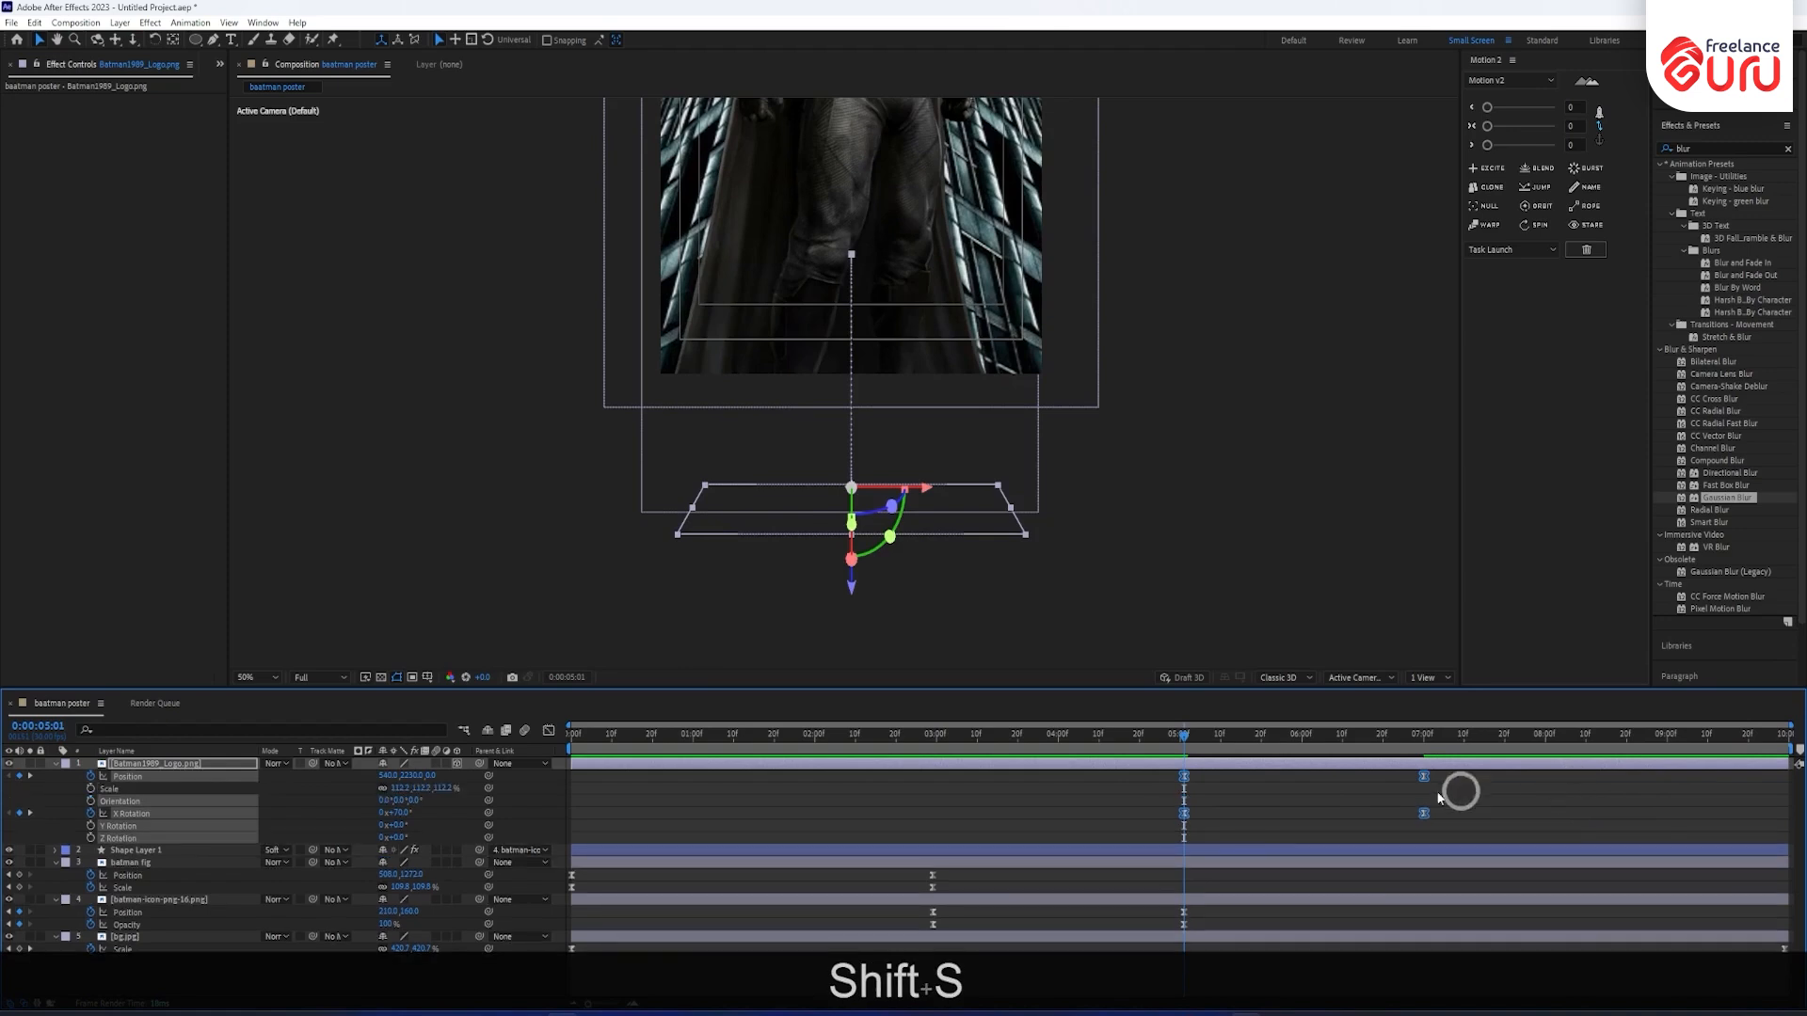
left_click(90, 790)
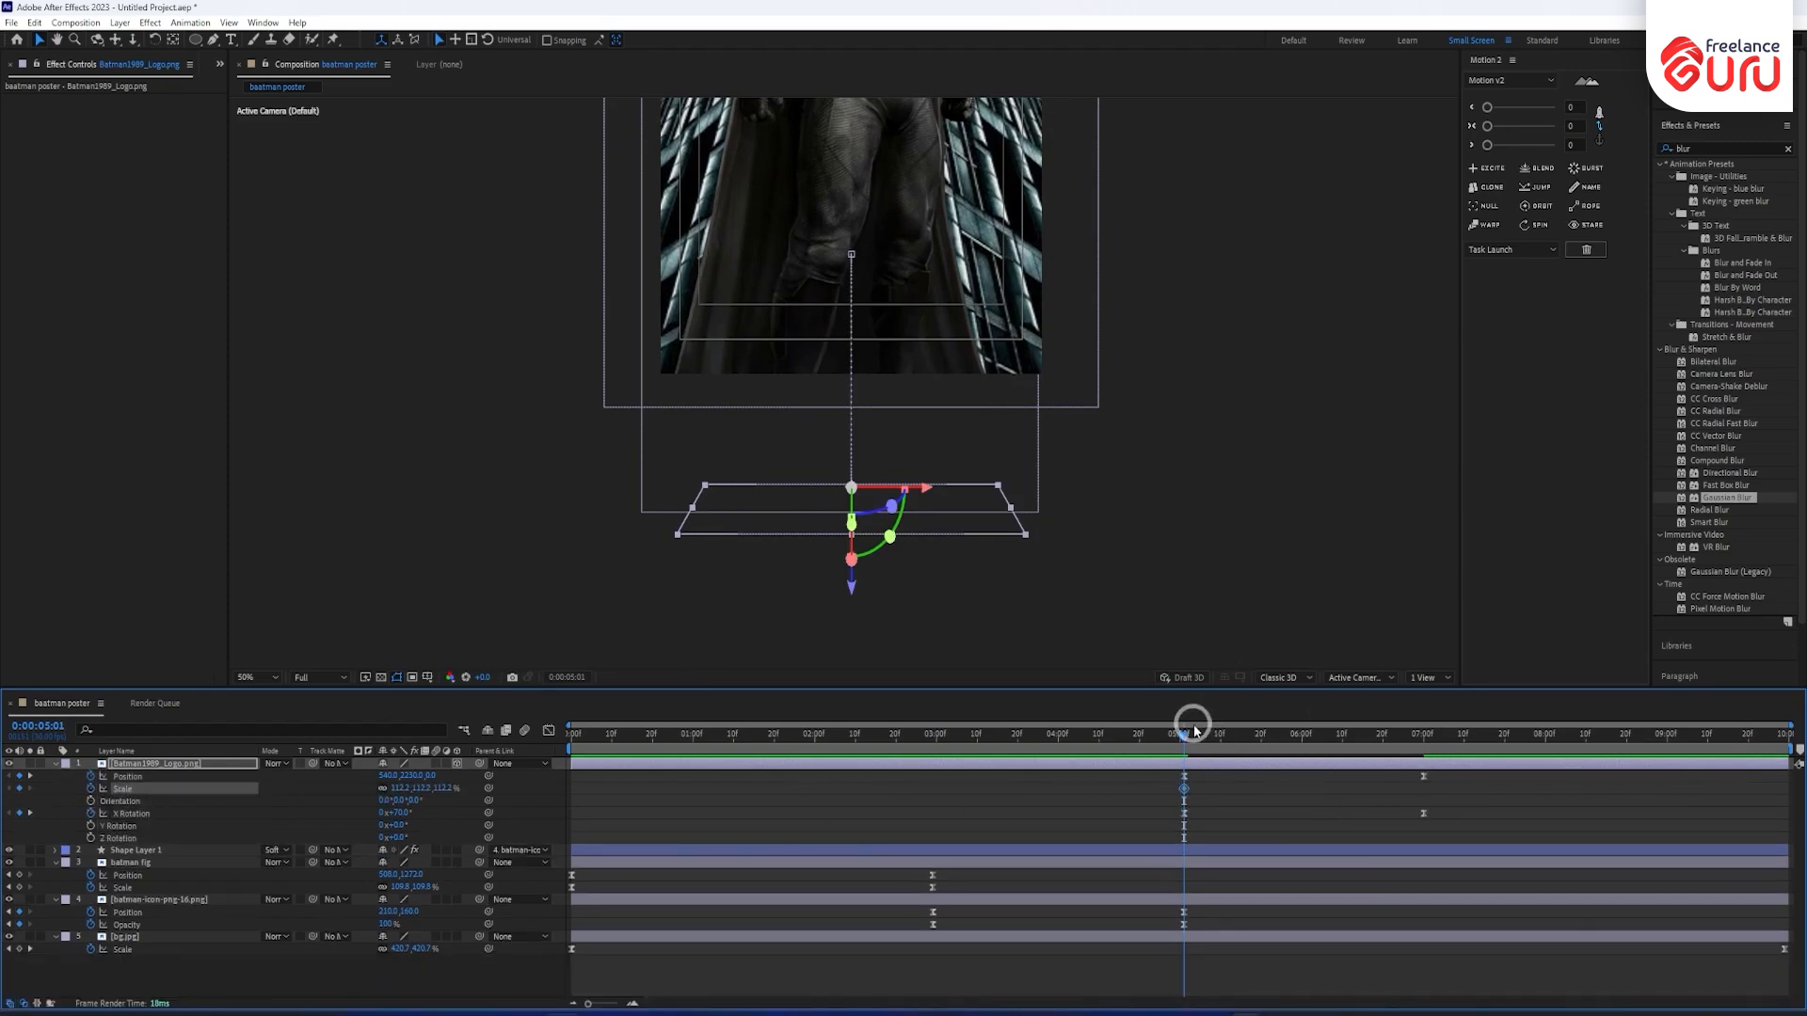
left_click_drag(1215, 735, 1782, 732)
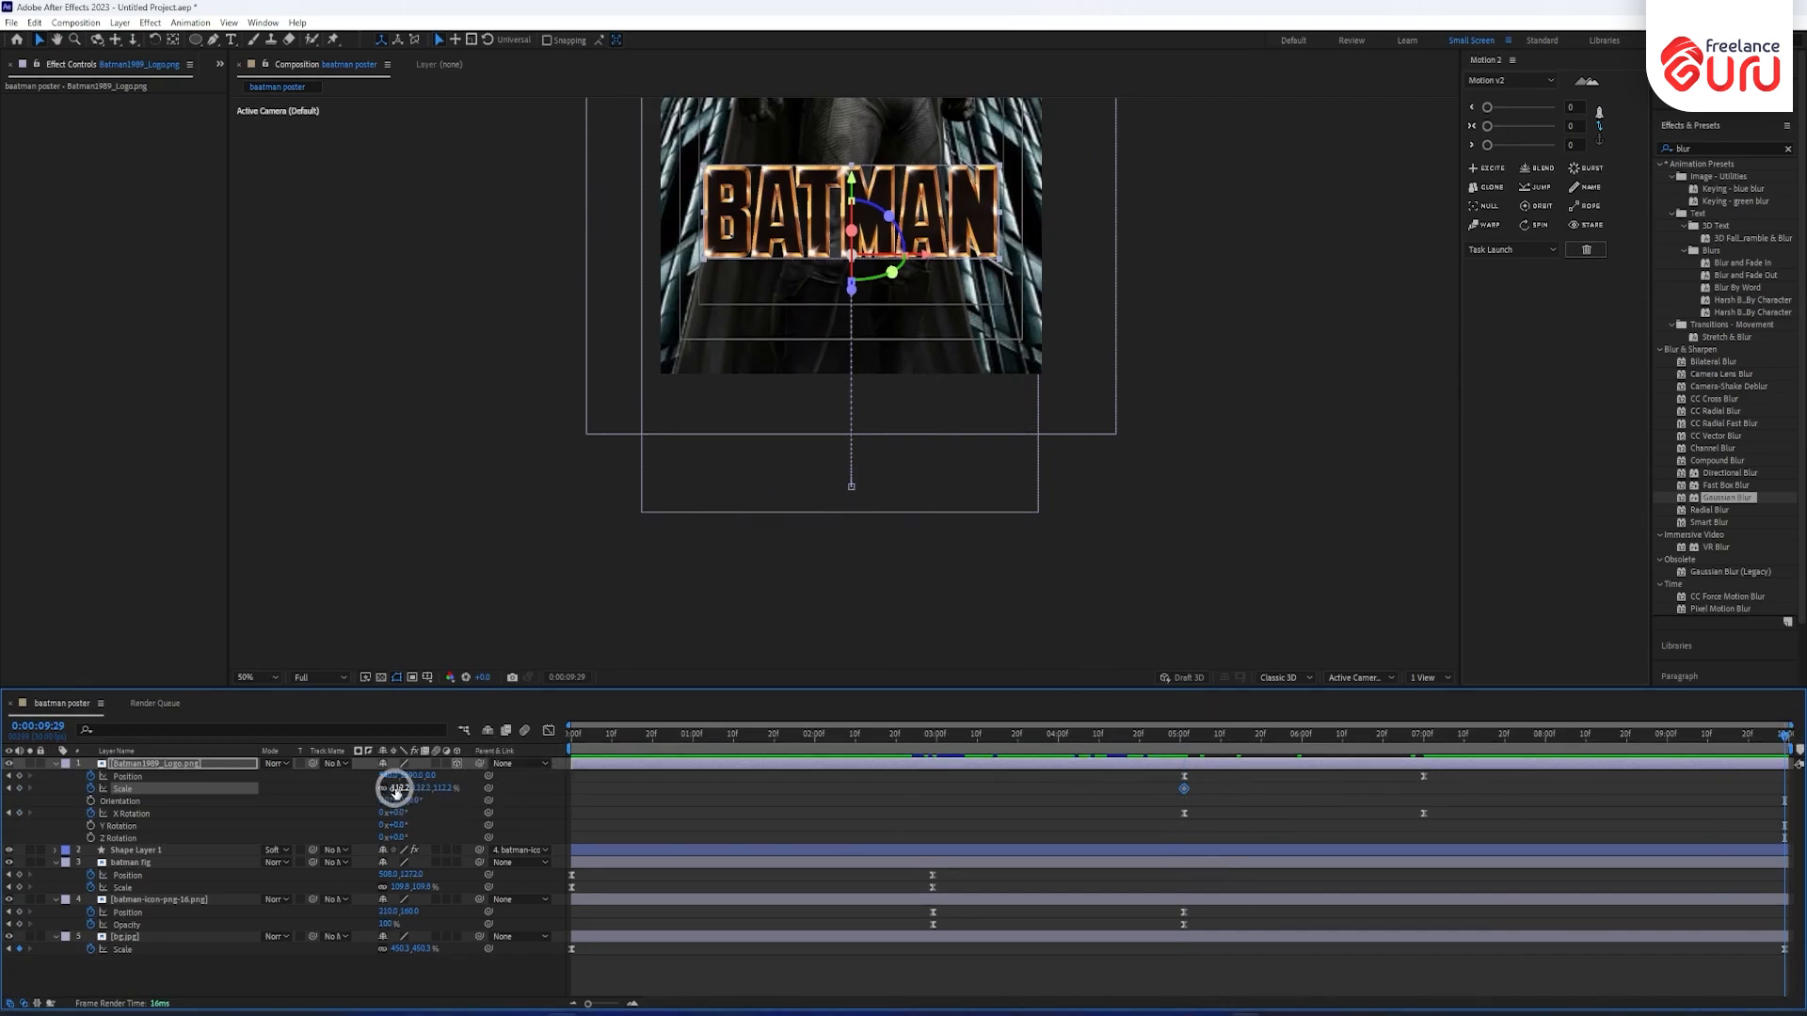
left_click_drag(395, 790, 396, 782)
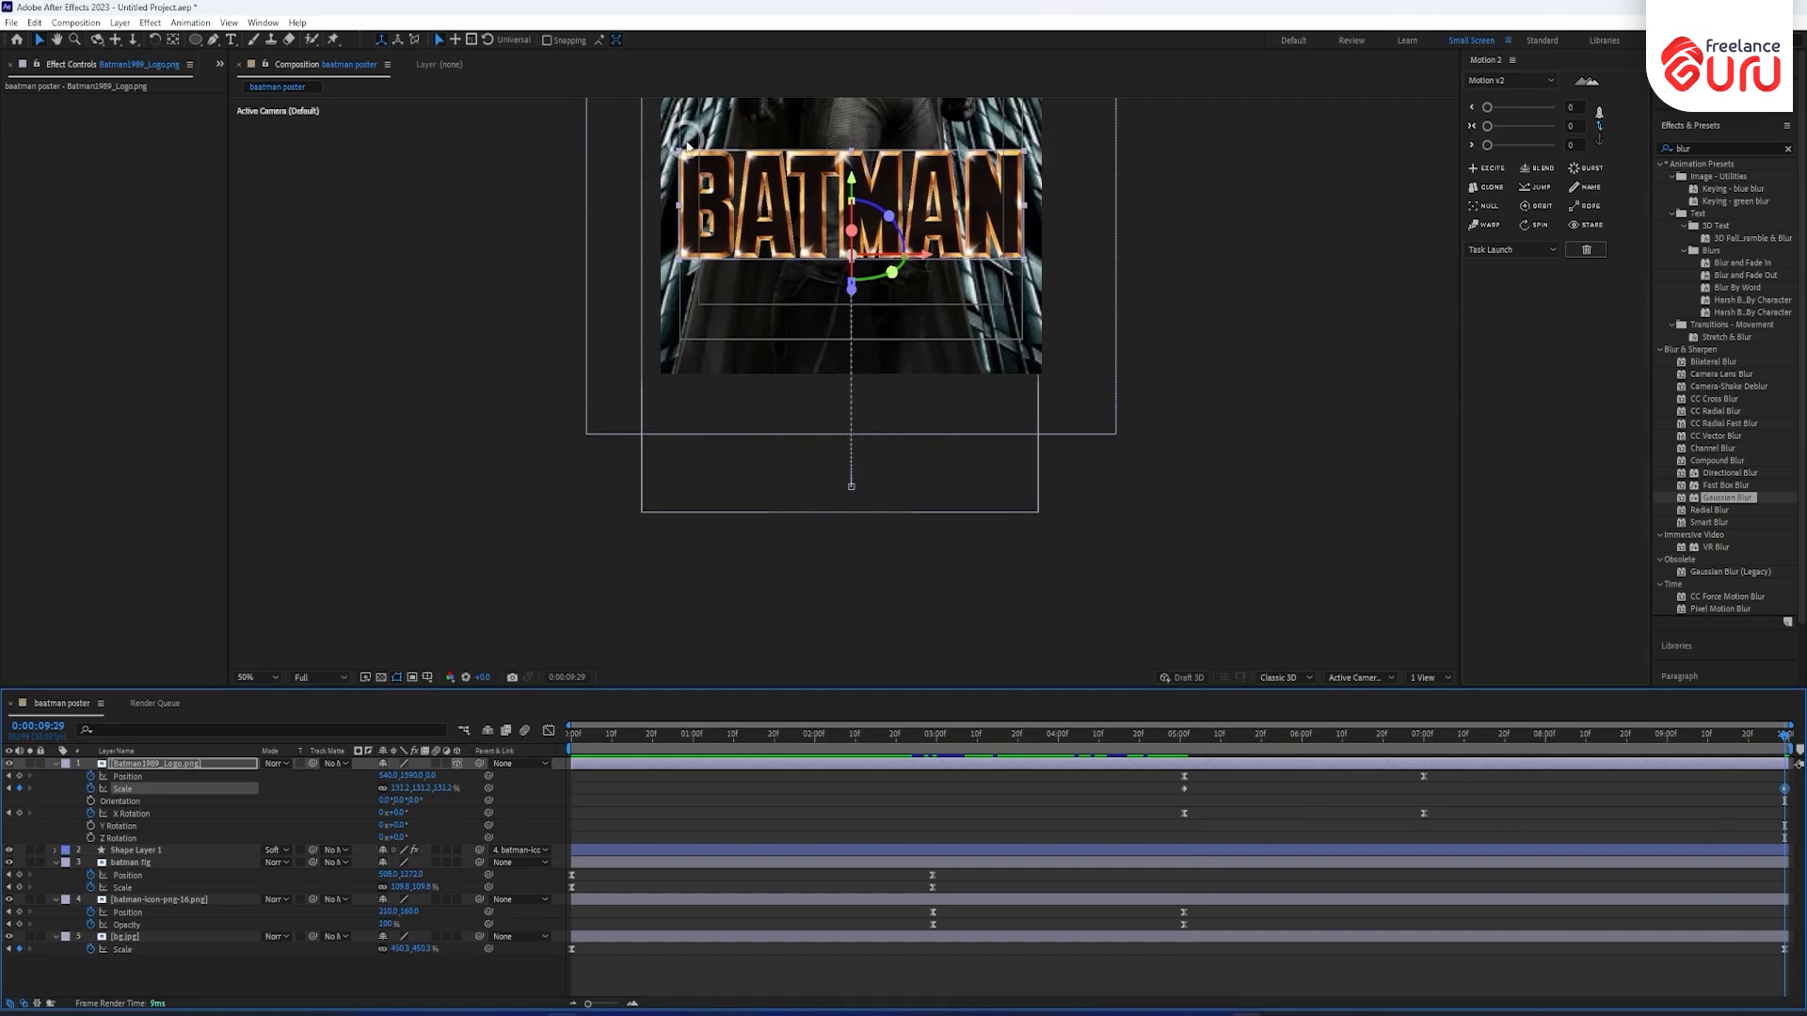
left_click(427, 678)
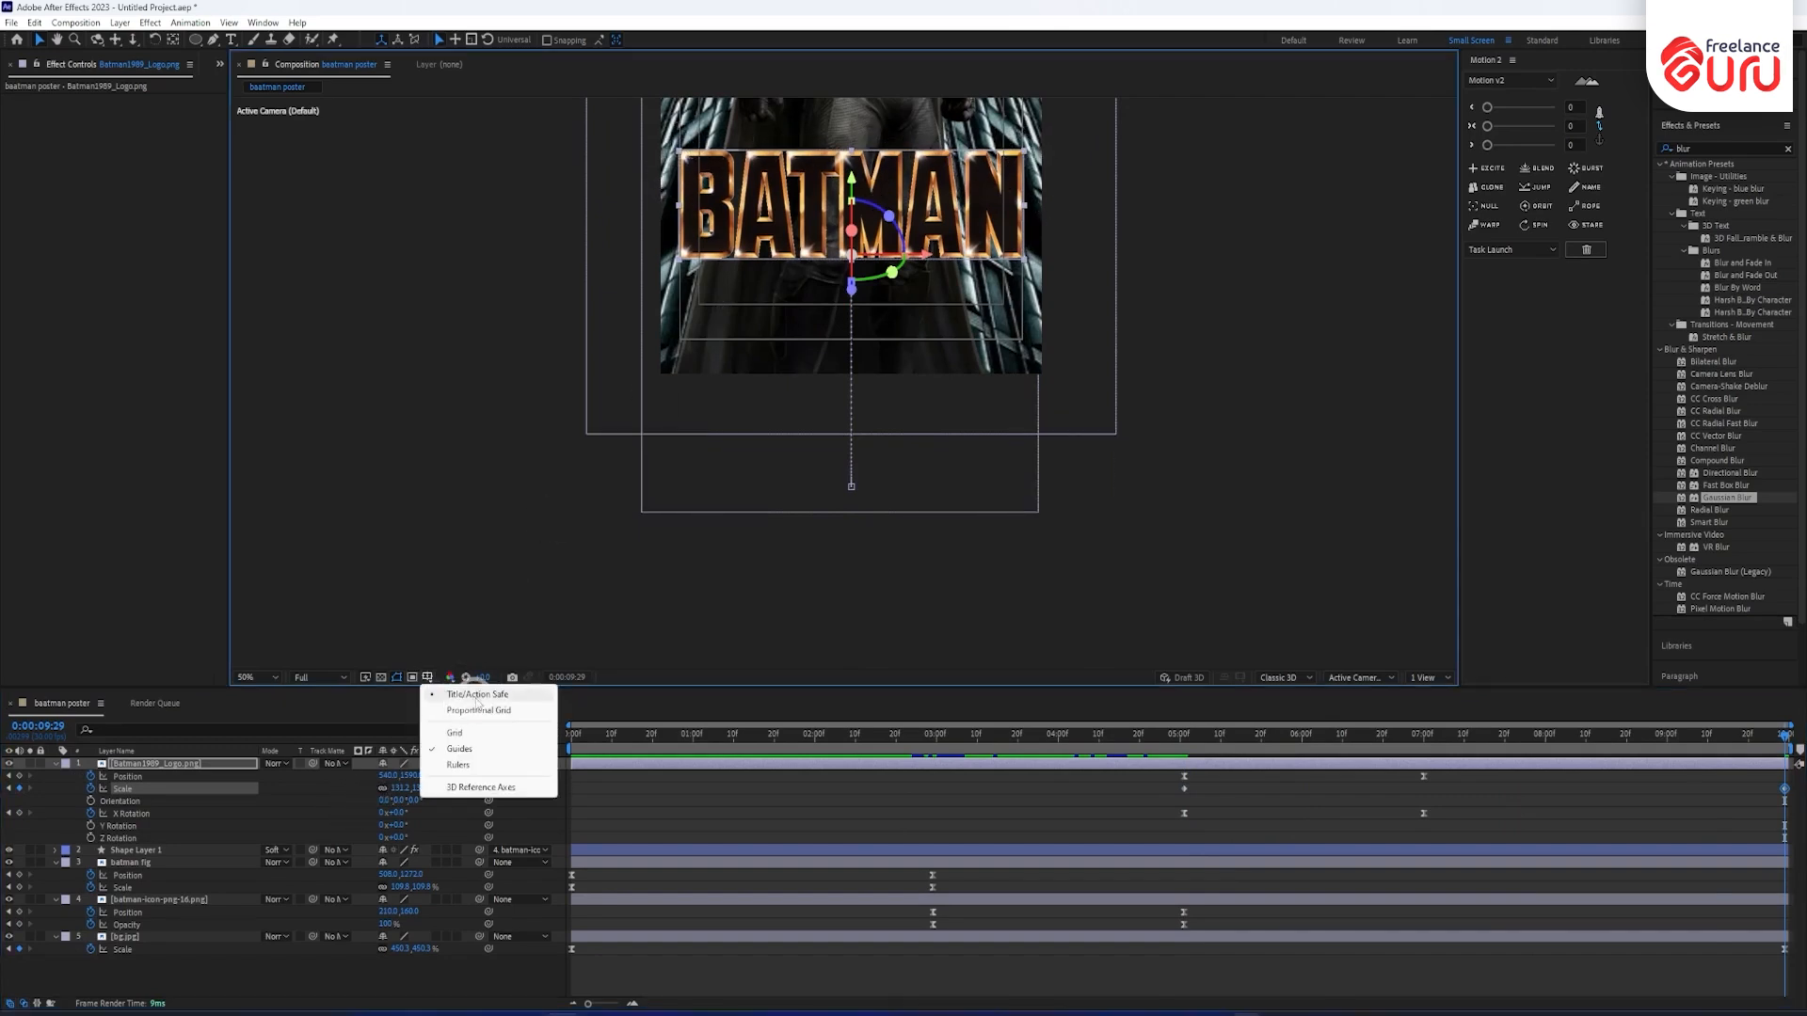
left_click(1193, 305)
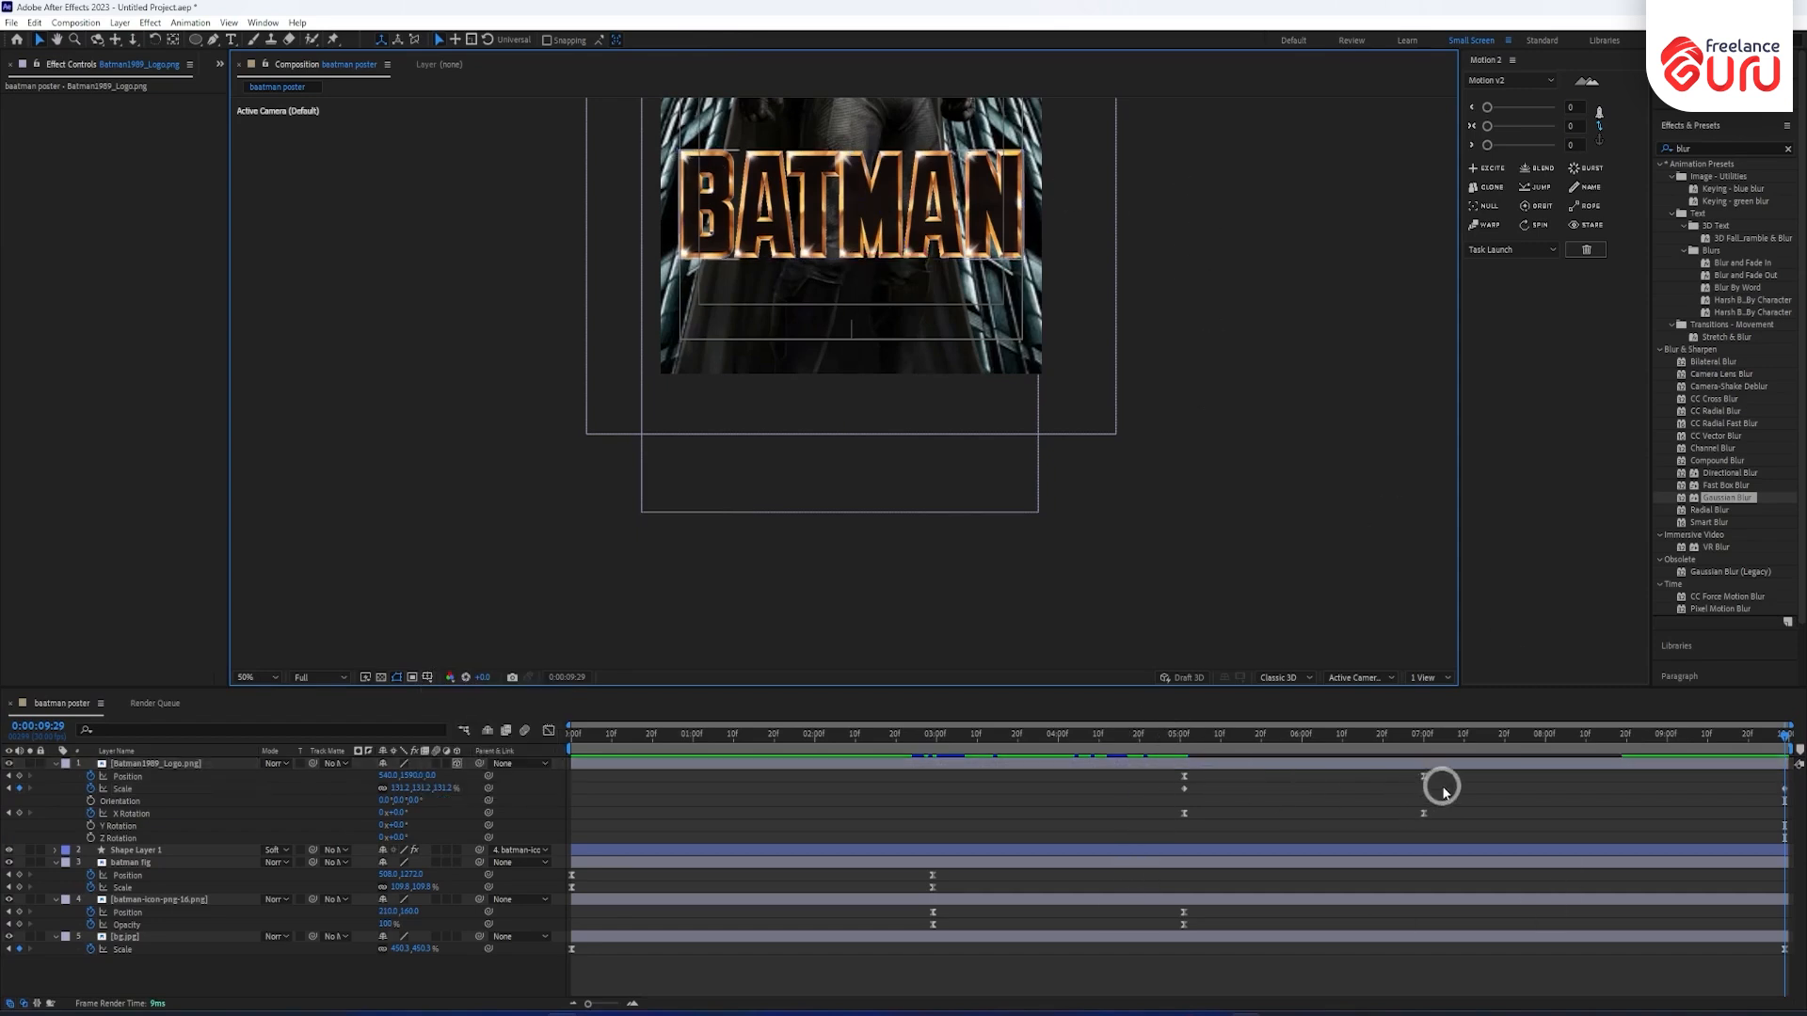
Apply Easy Ease to the BATMAN logo's two Scale keyframes and return the playhead to 0:00:07:00.
left_click_drag(1169, 788, 1797, 796)
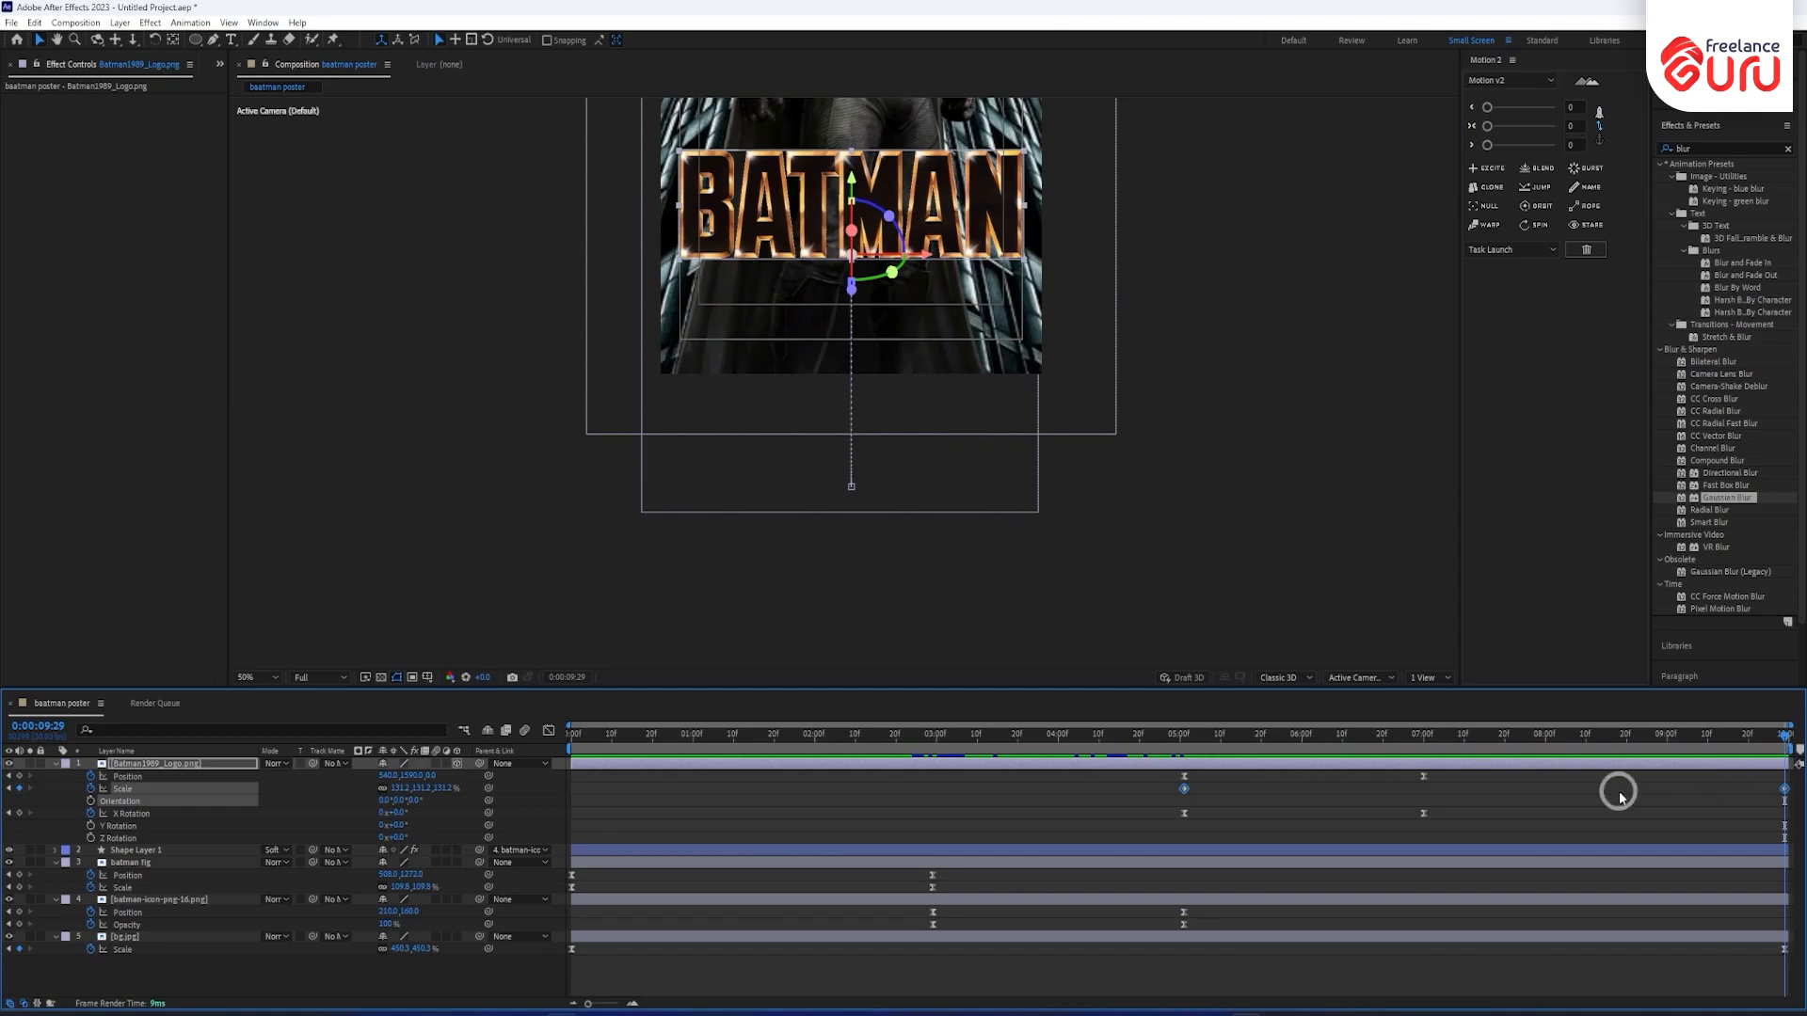
key("F9")
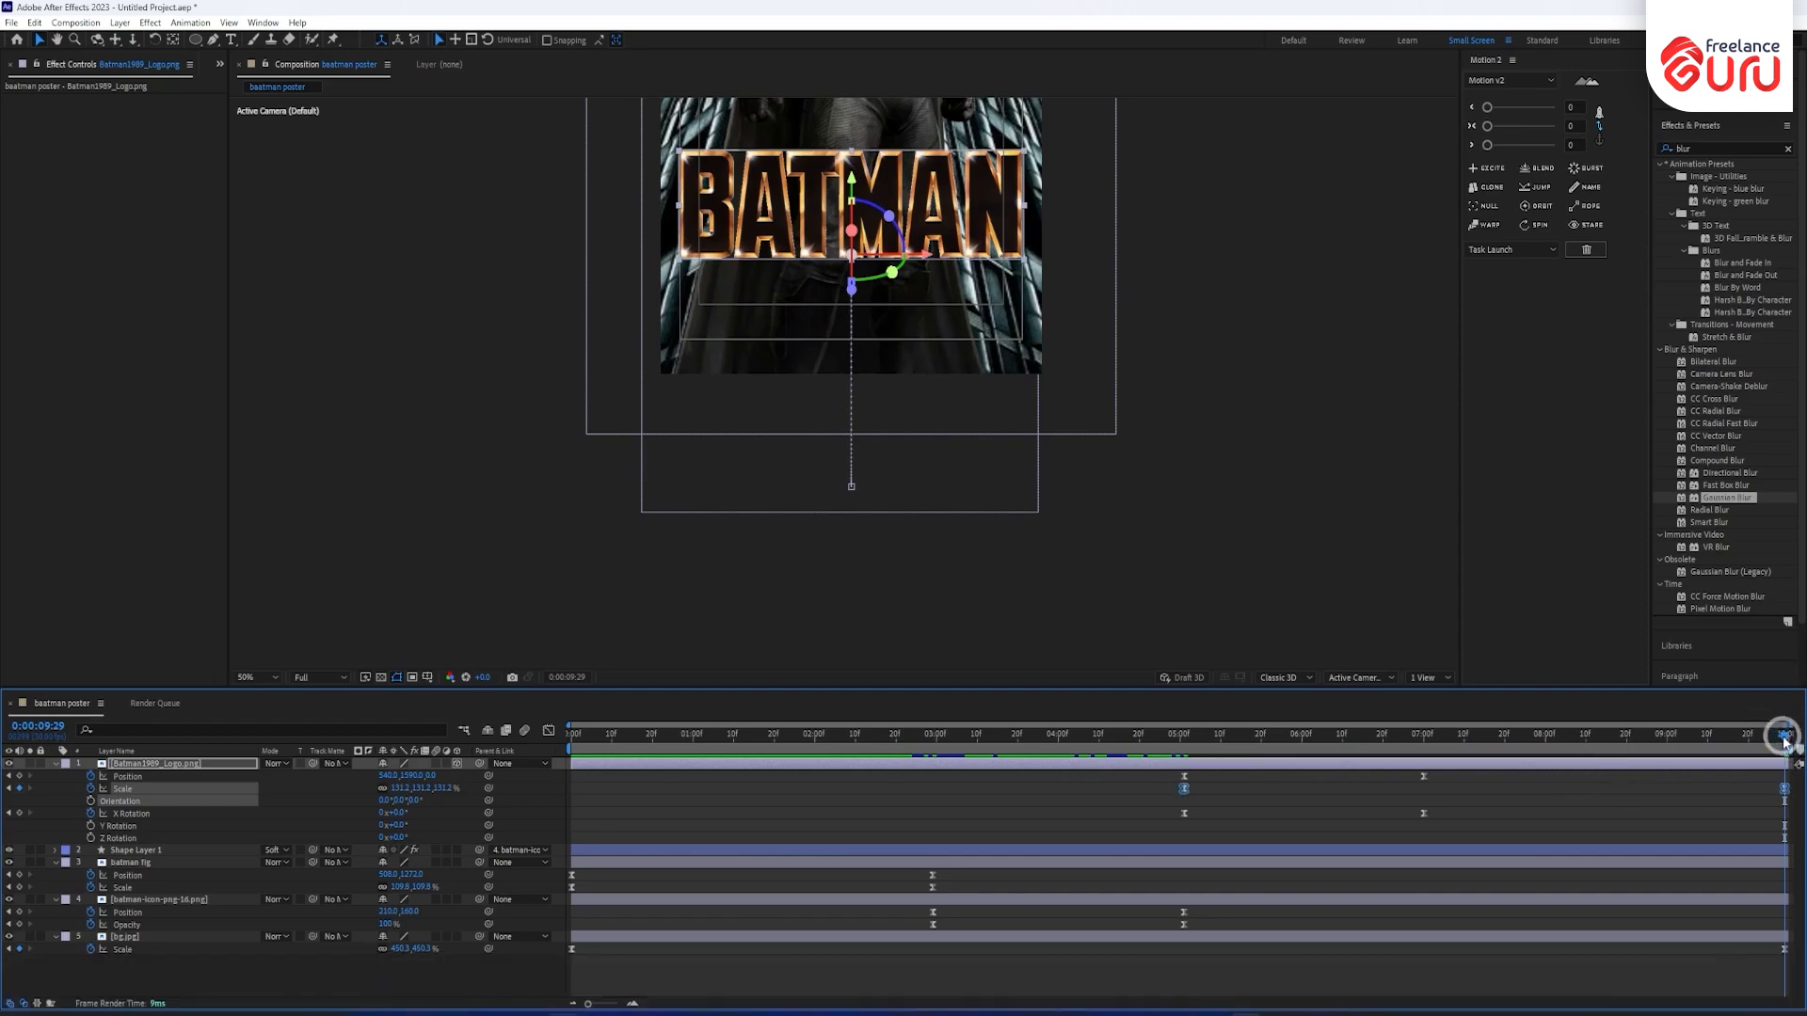
left_click_drag(1785, 735, 1419, 750)
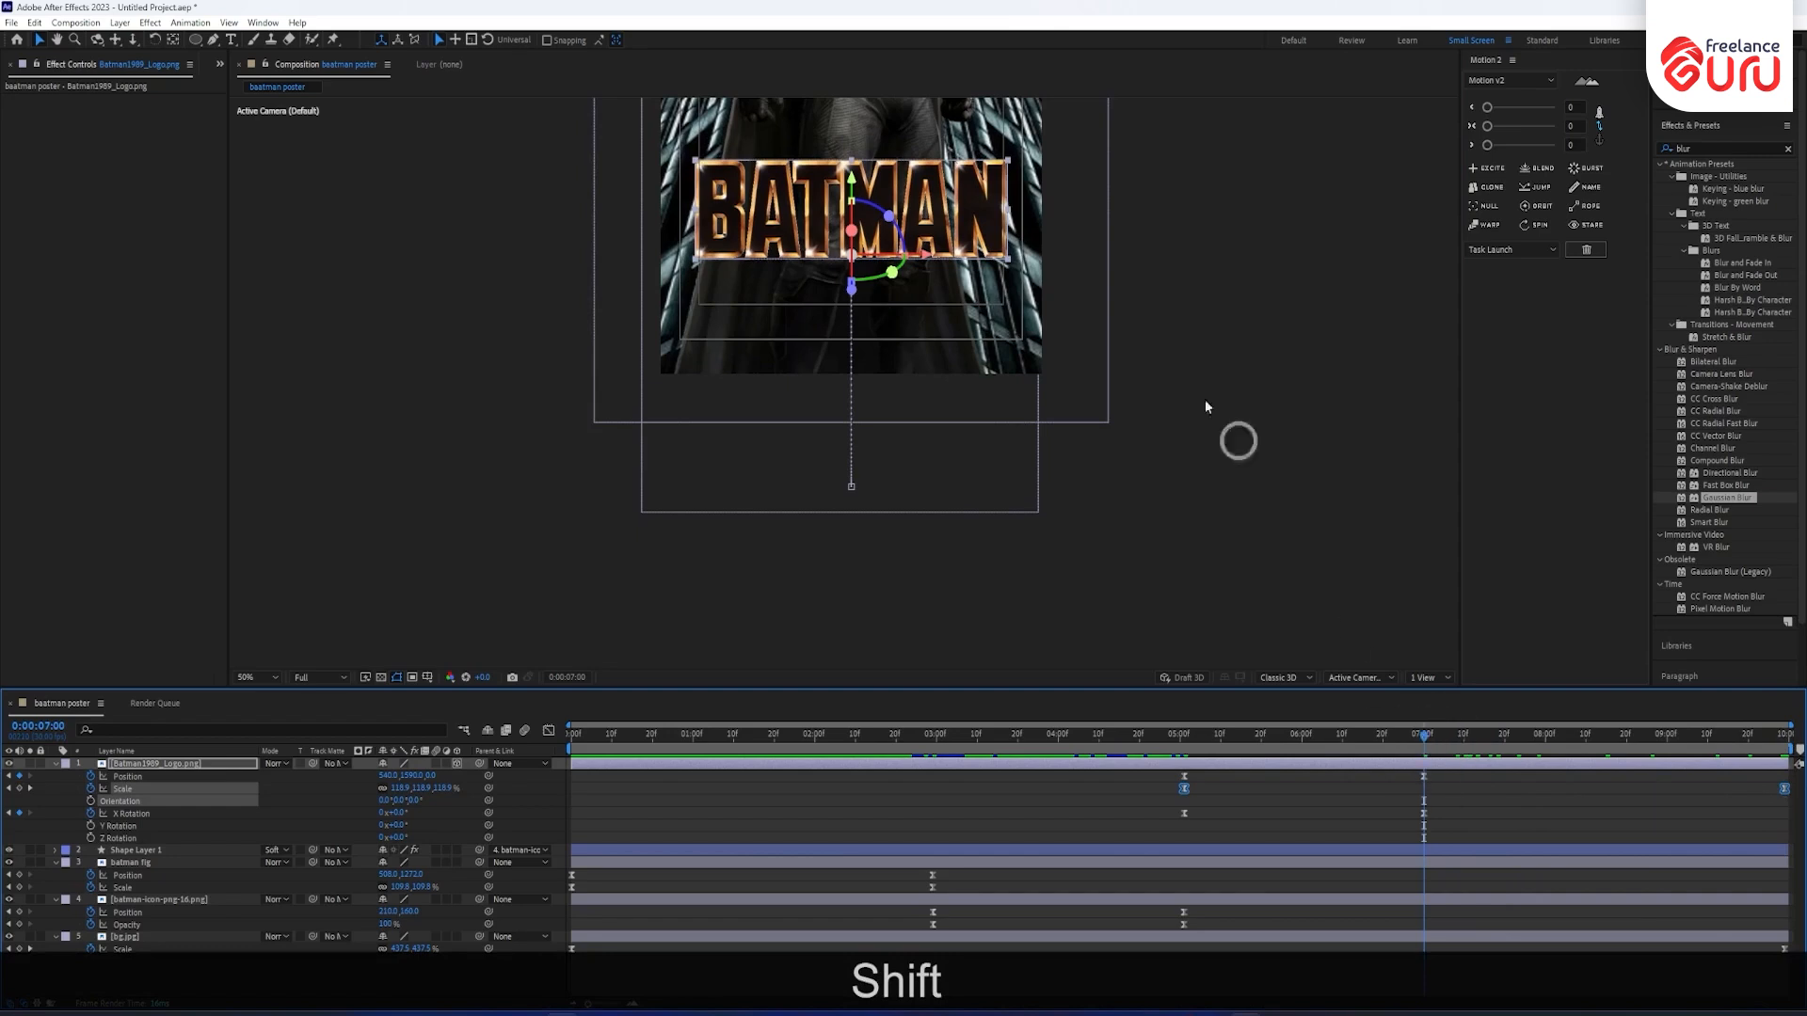
Apply the CC Light Sweep effect to the BATMAN logo layer.
left_click_drag(909, 267, 927, 397)
left_click(250, 663)
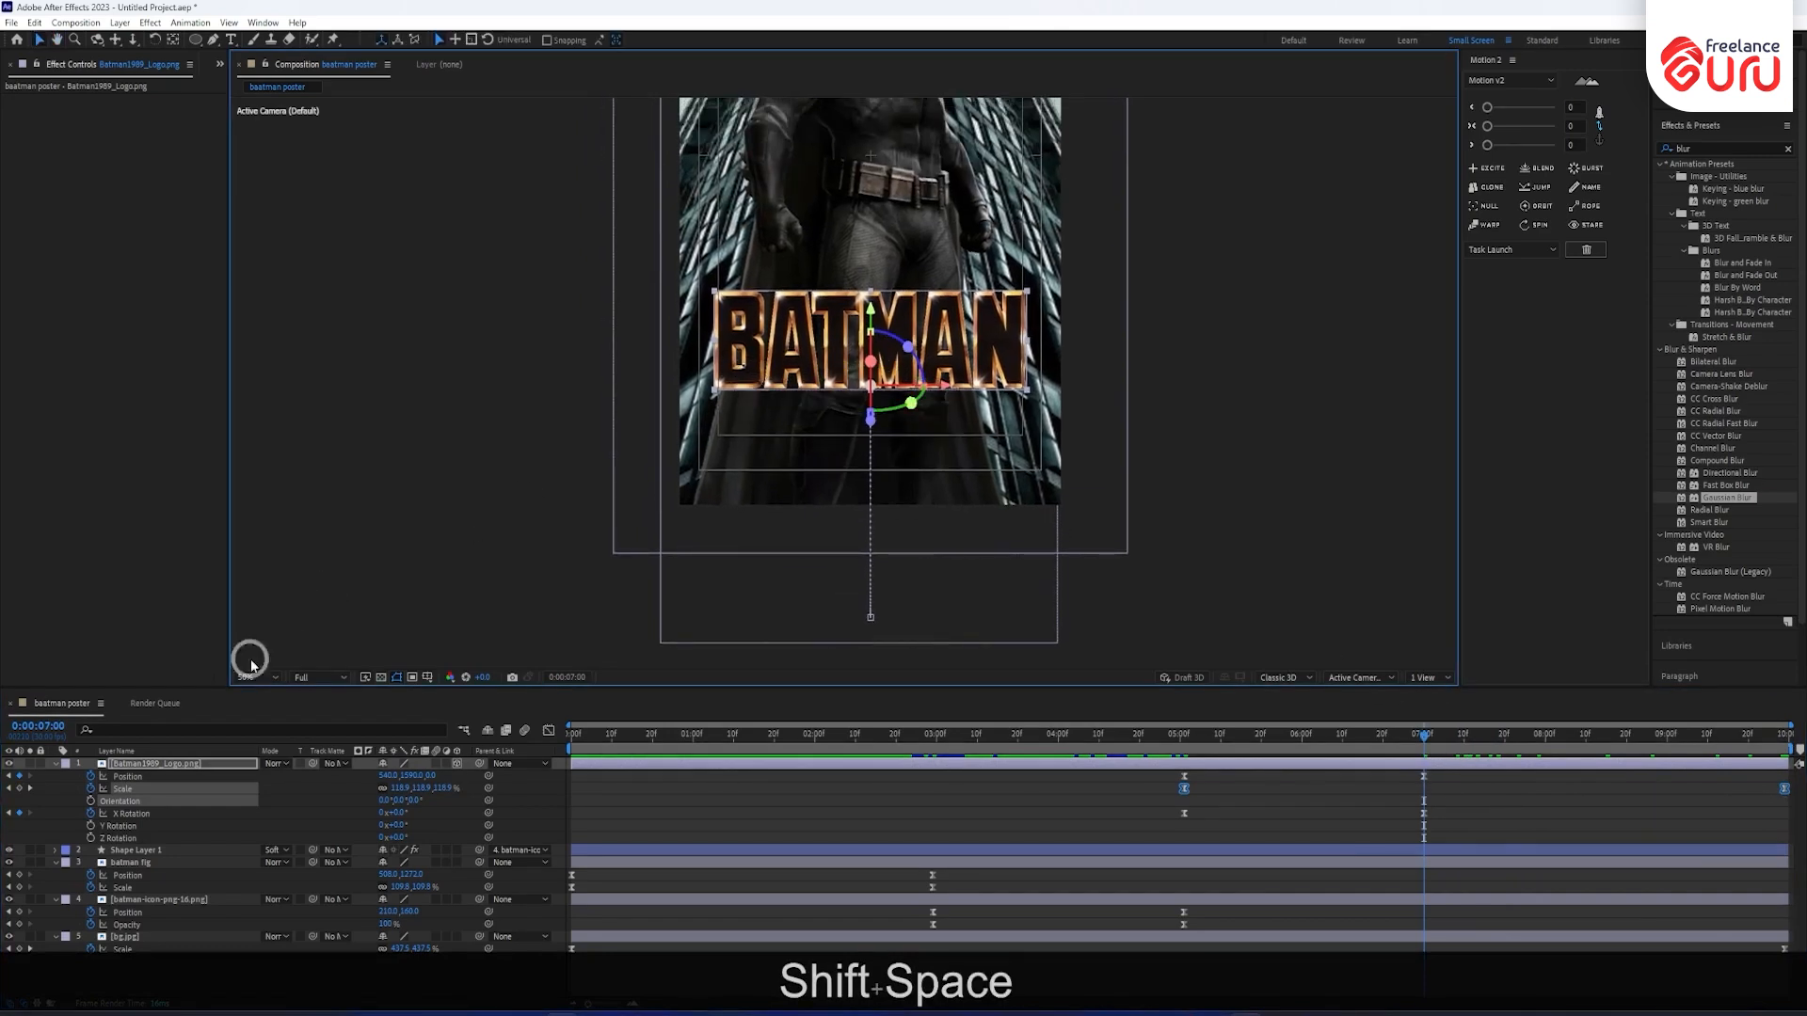
left_click(149, 762)
left_click(150, 23)
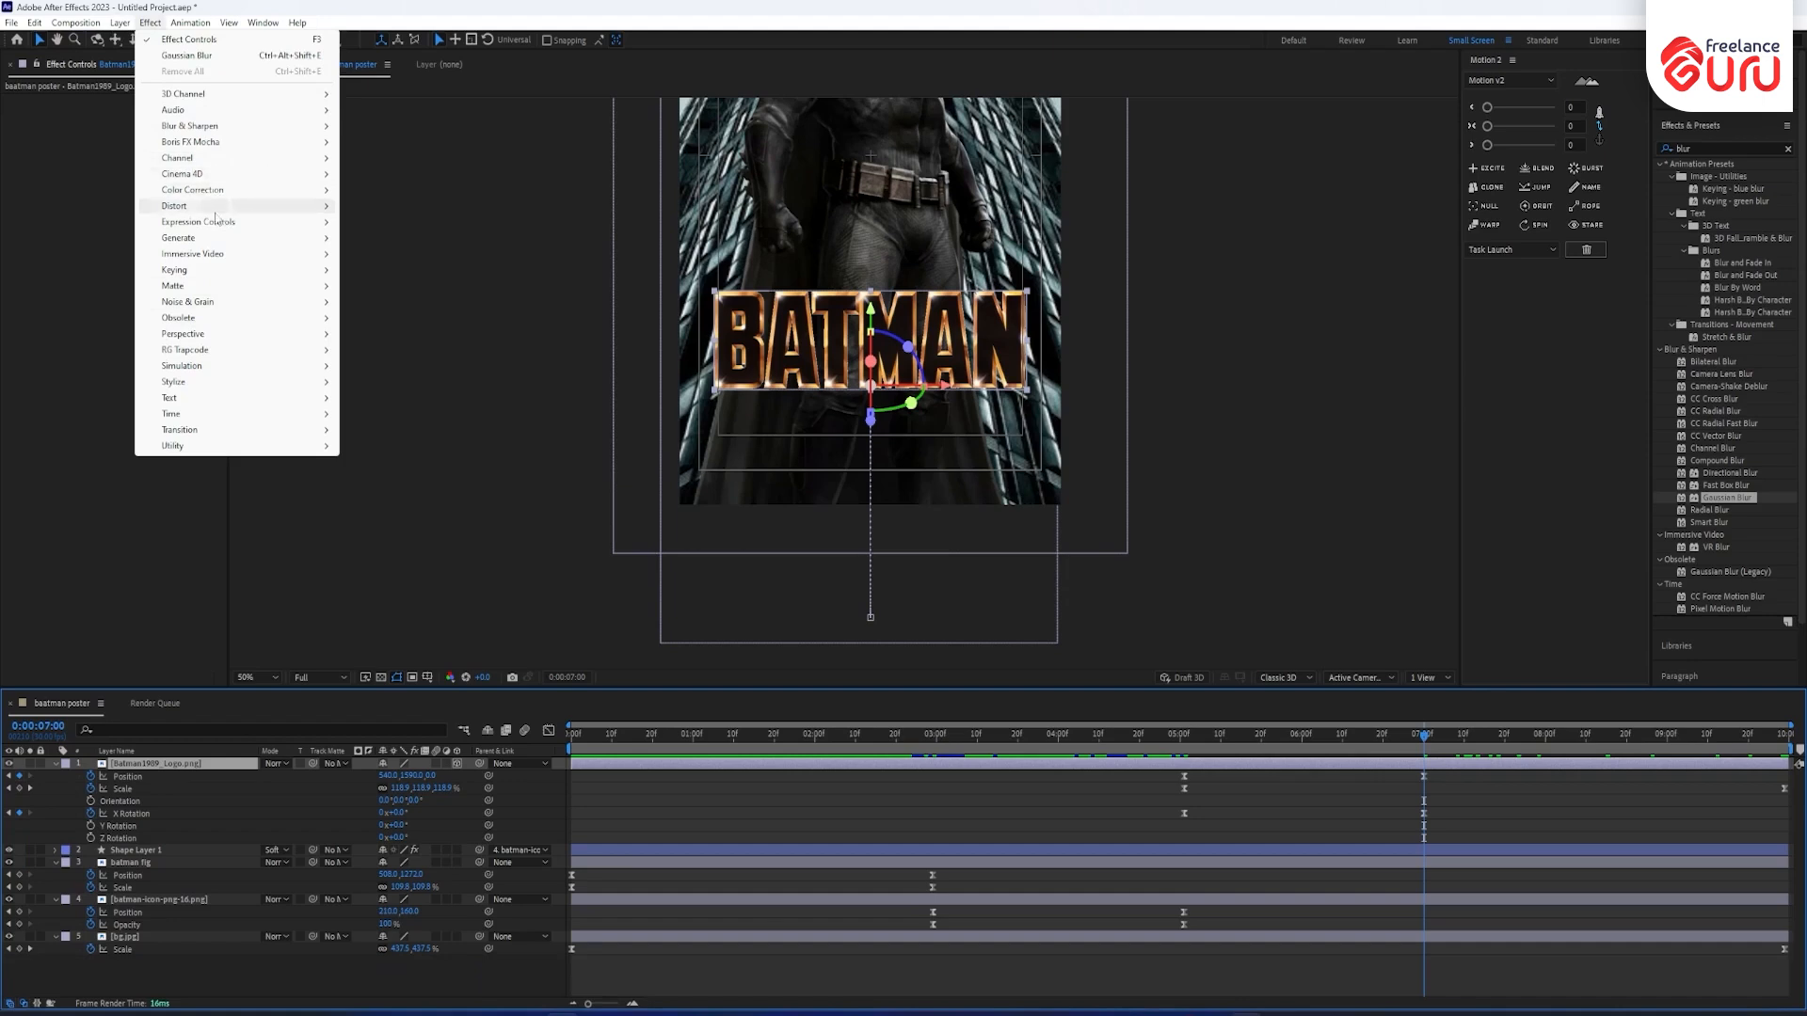
mouse_move(242, 241)
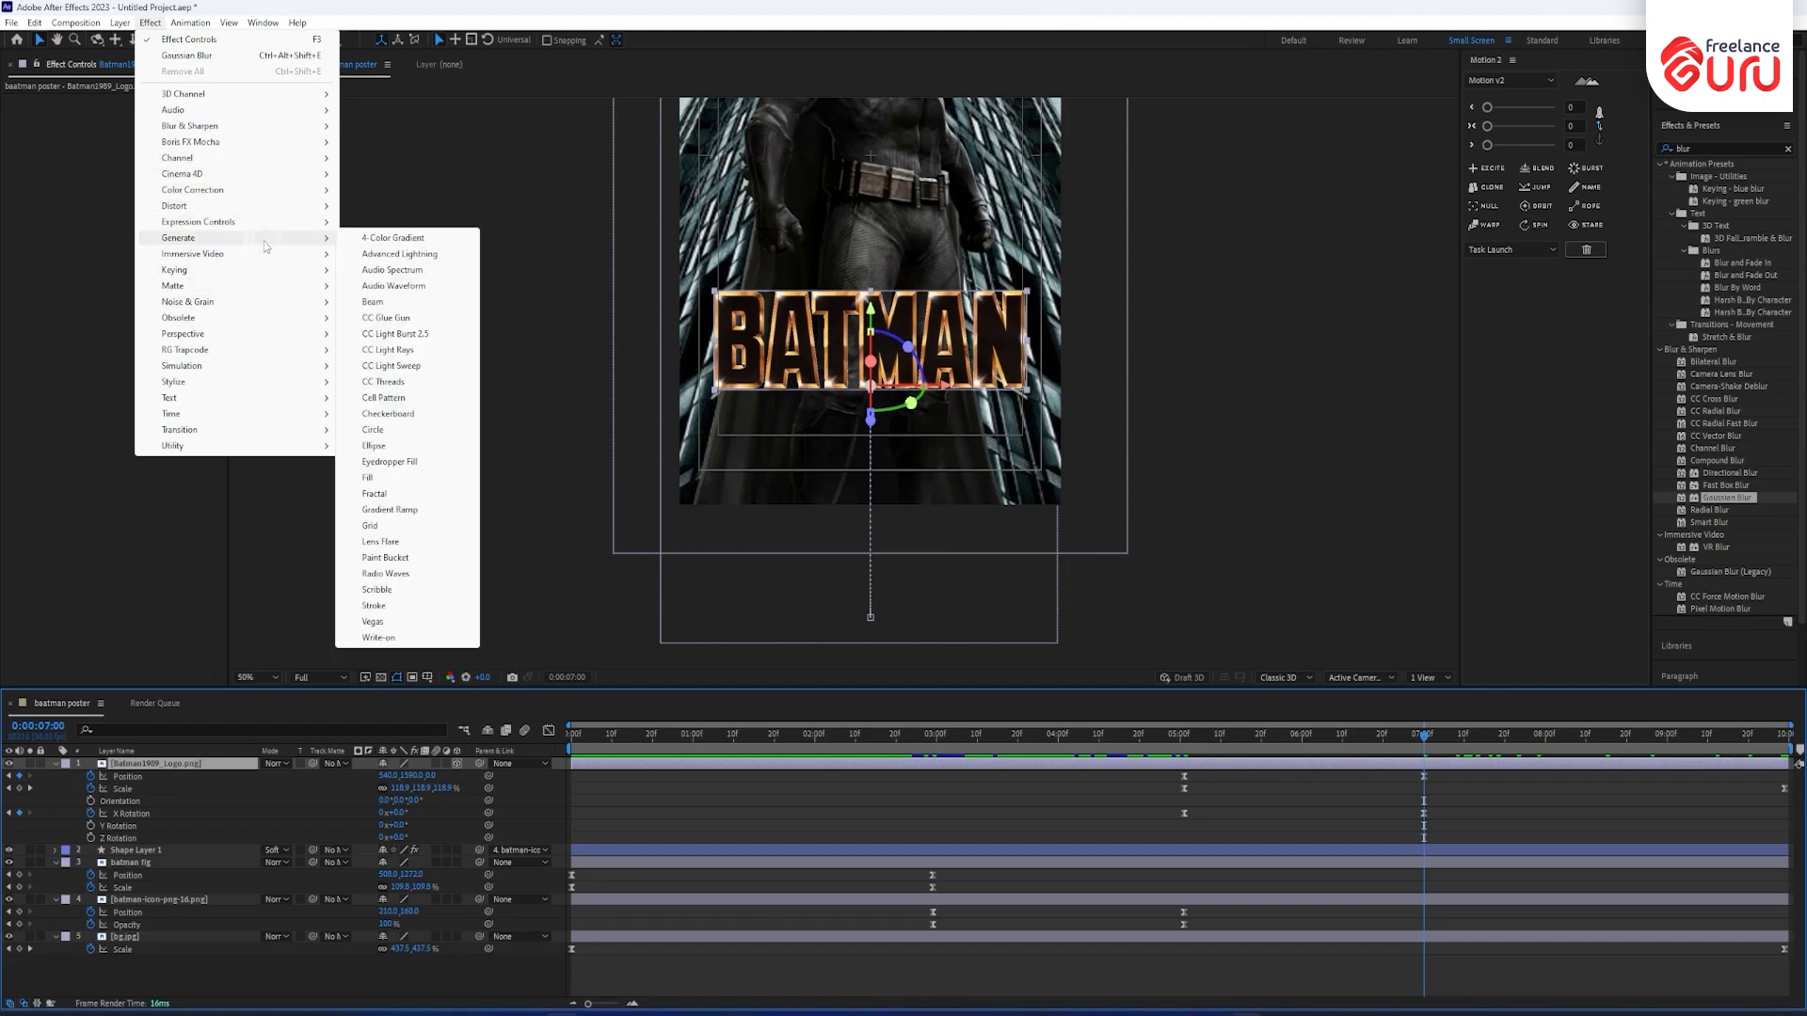
left_click(390, 365)
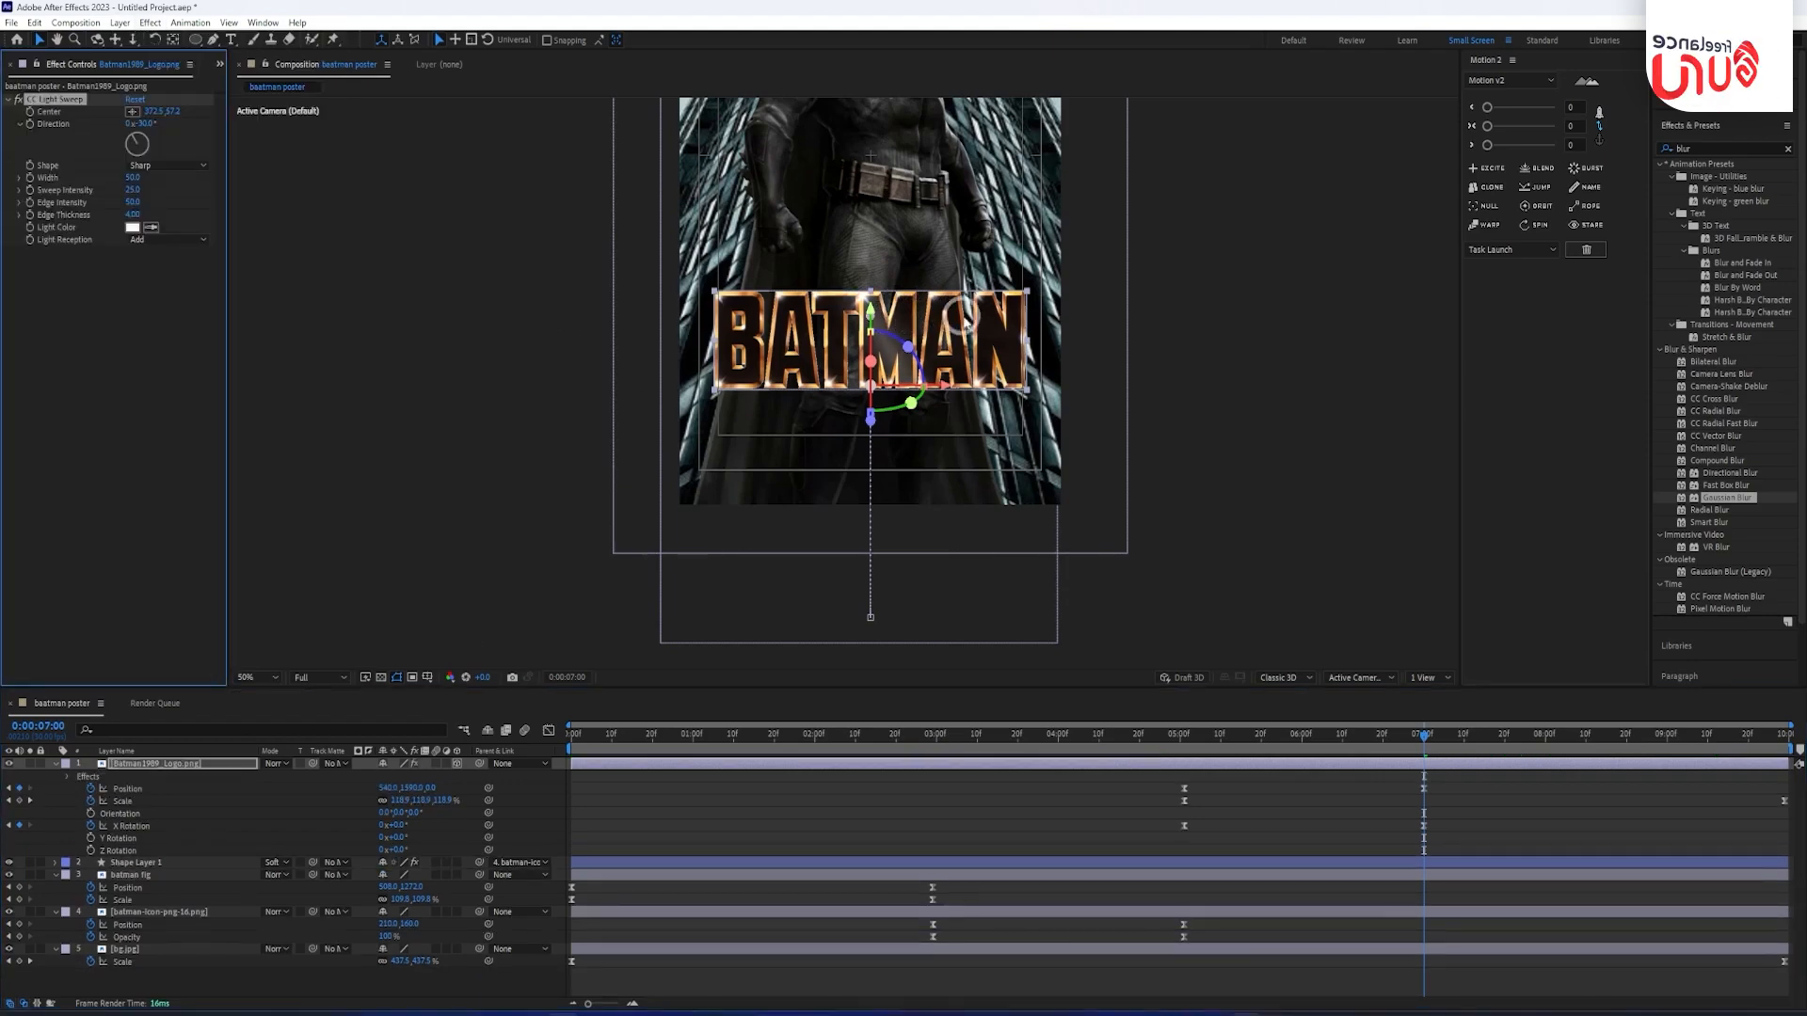
Test the light sweep's Center across the BATMAN logo and set the sweep's Shape to Linear.
scroll(801, 313, "down", 2)
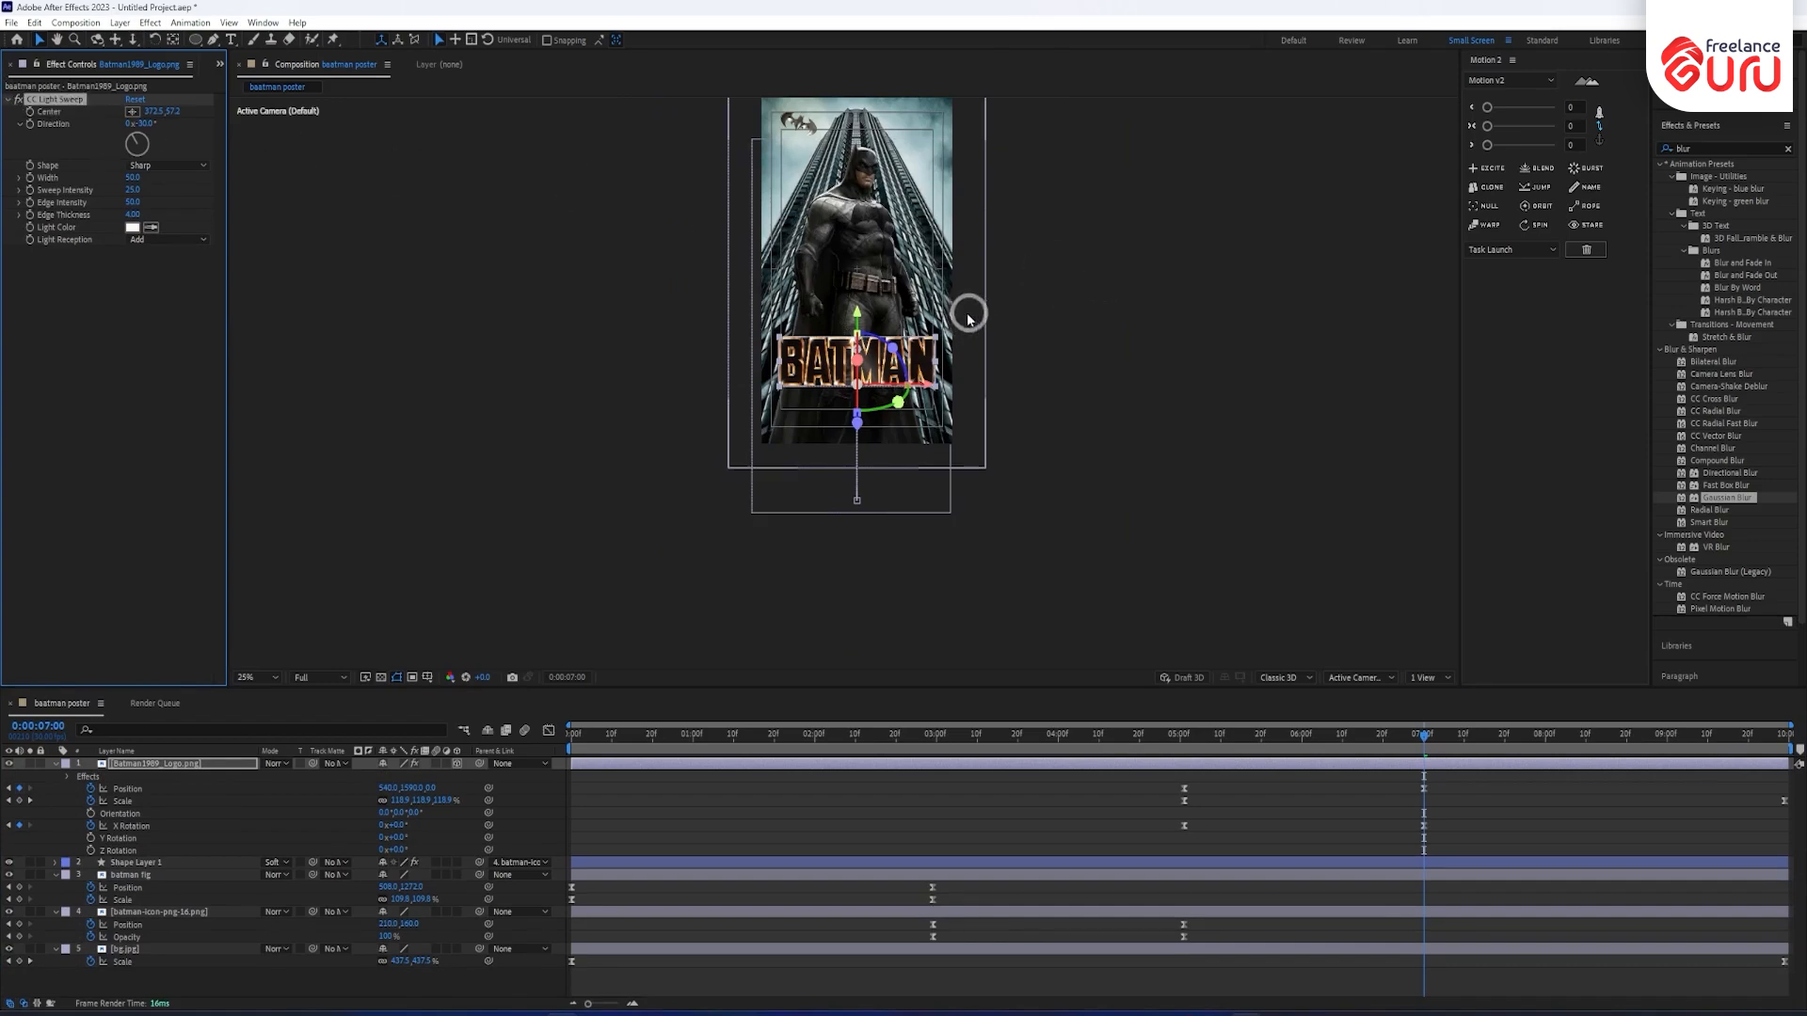
left_click_drag(874, 290, 809, 371)
scroll(843, 381, "up", 2)
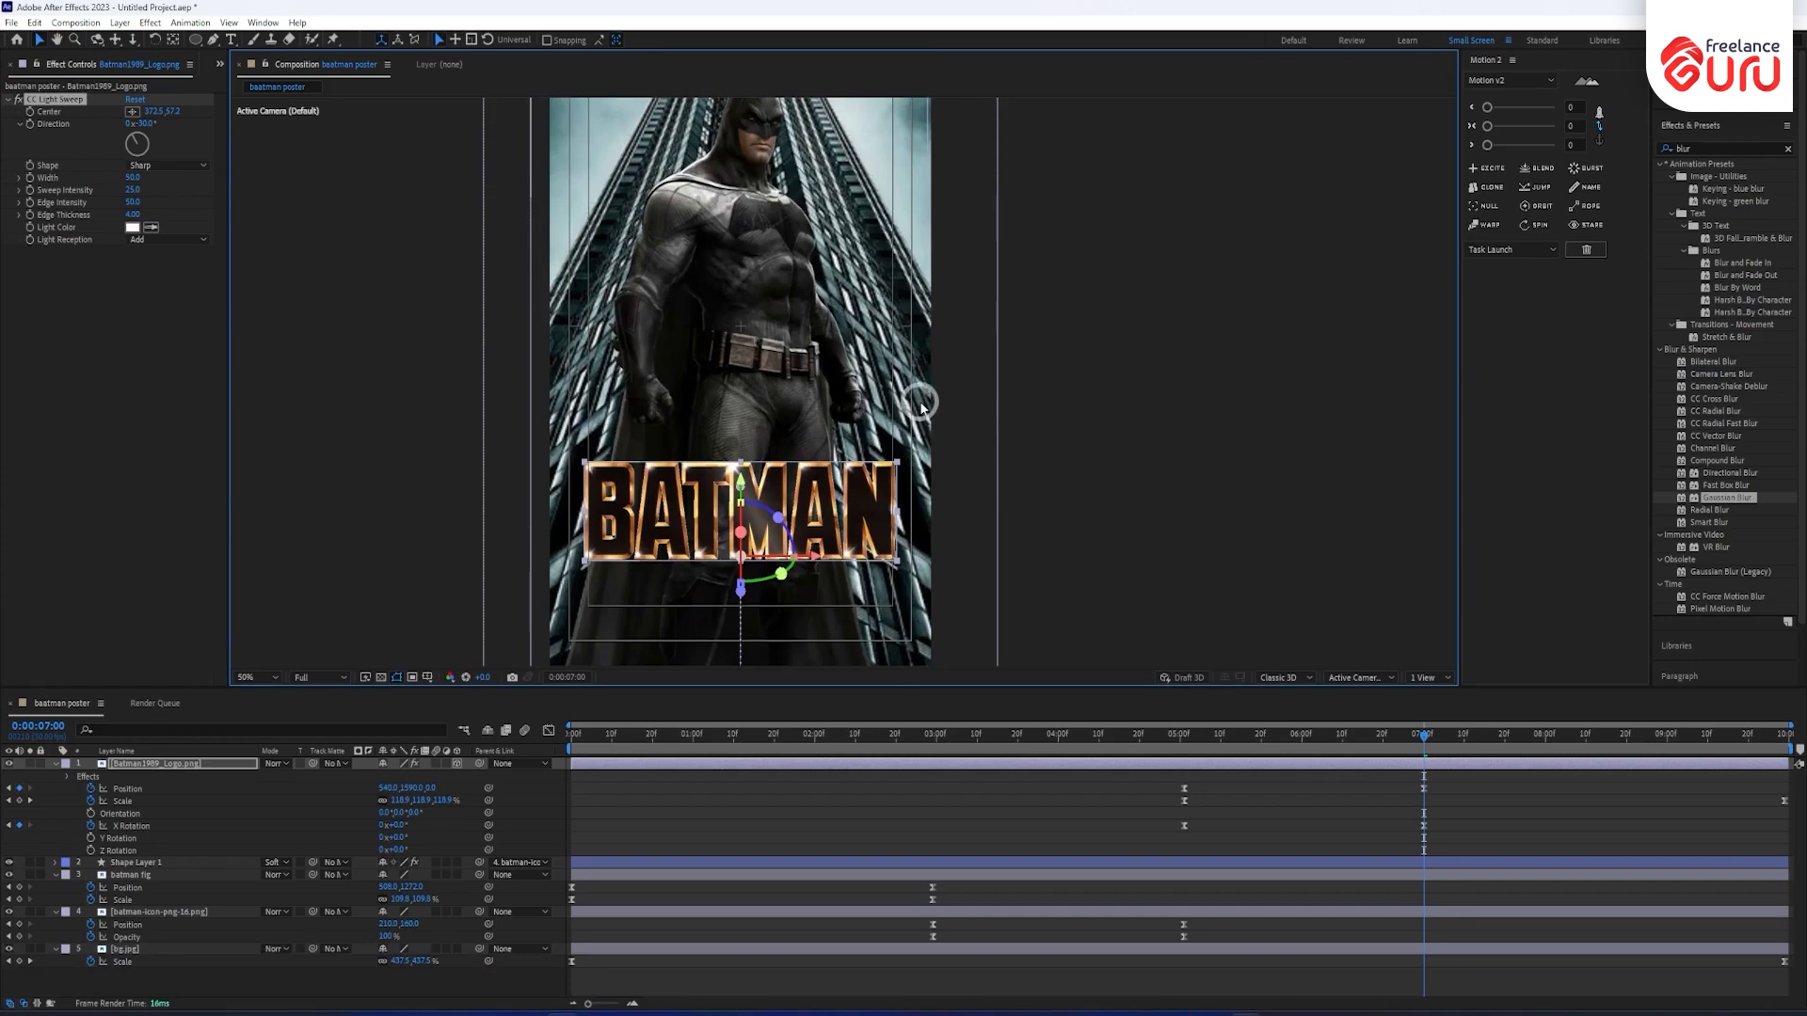
scroll(920, 407, "down", 2)
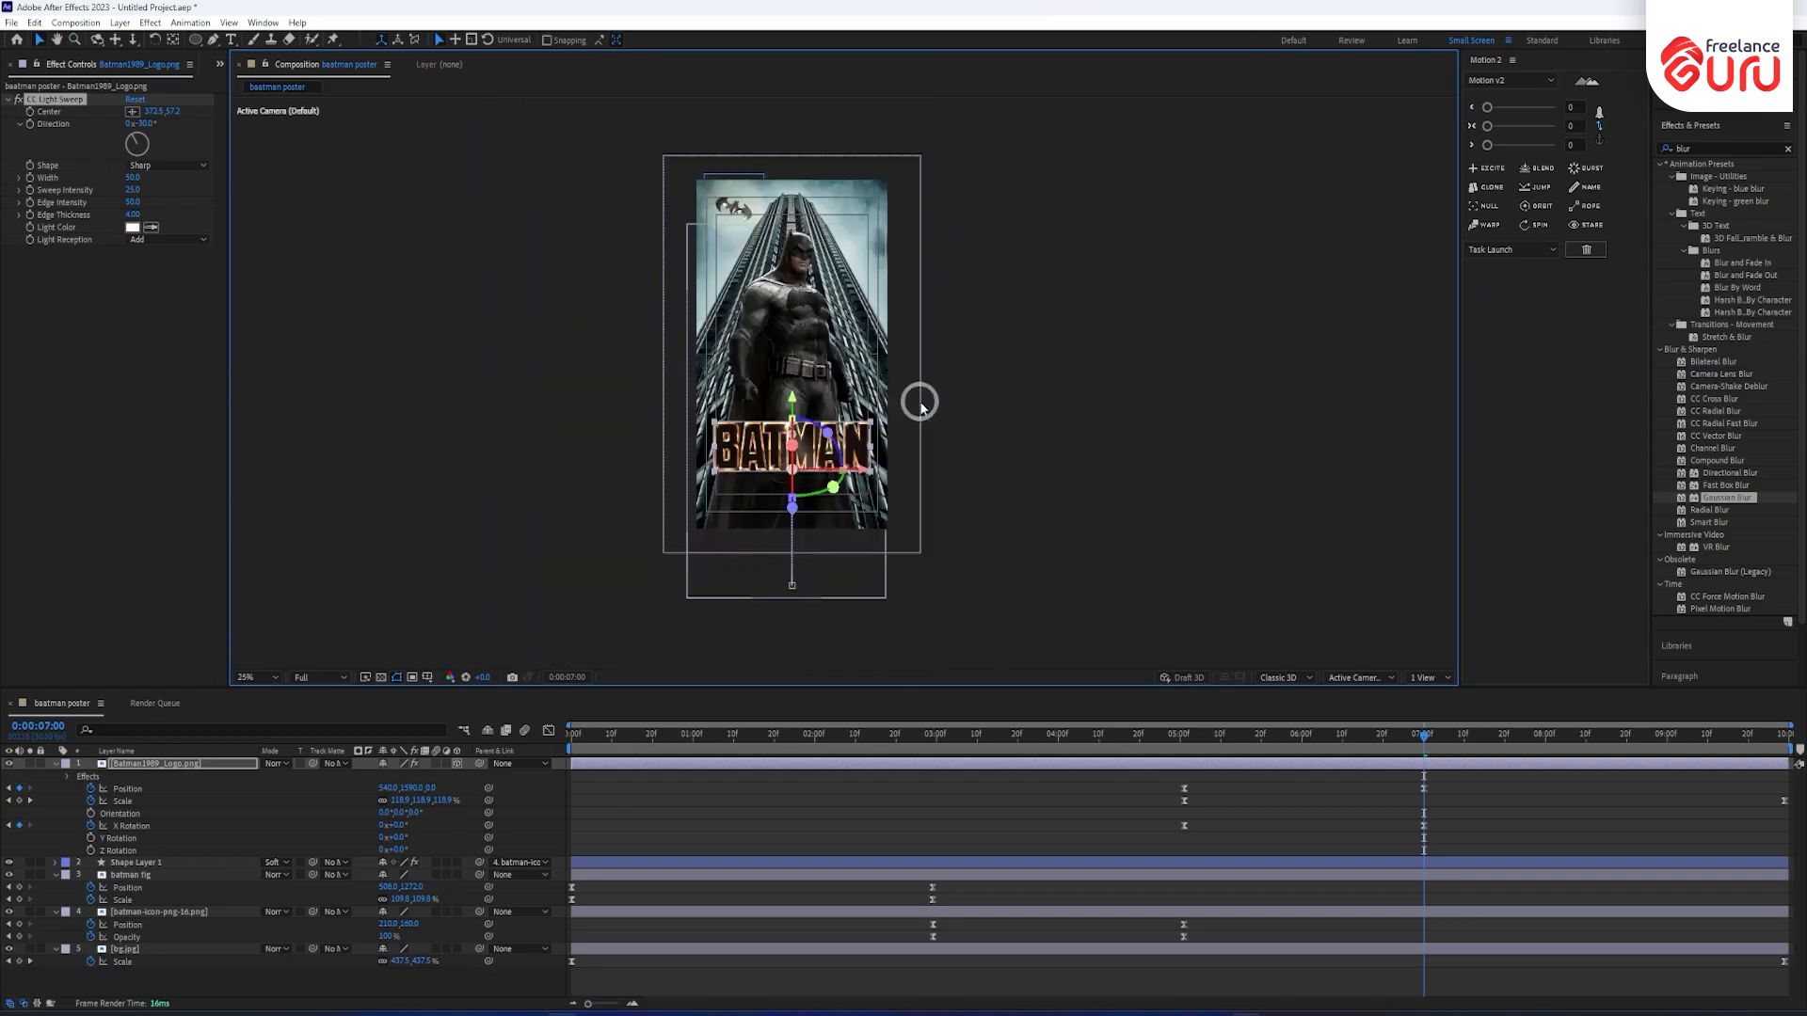
left_click(52, 100)
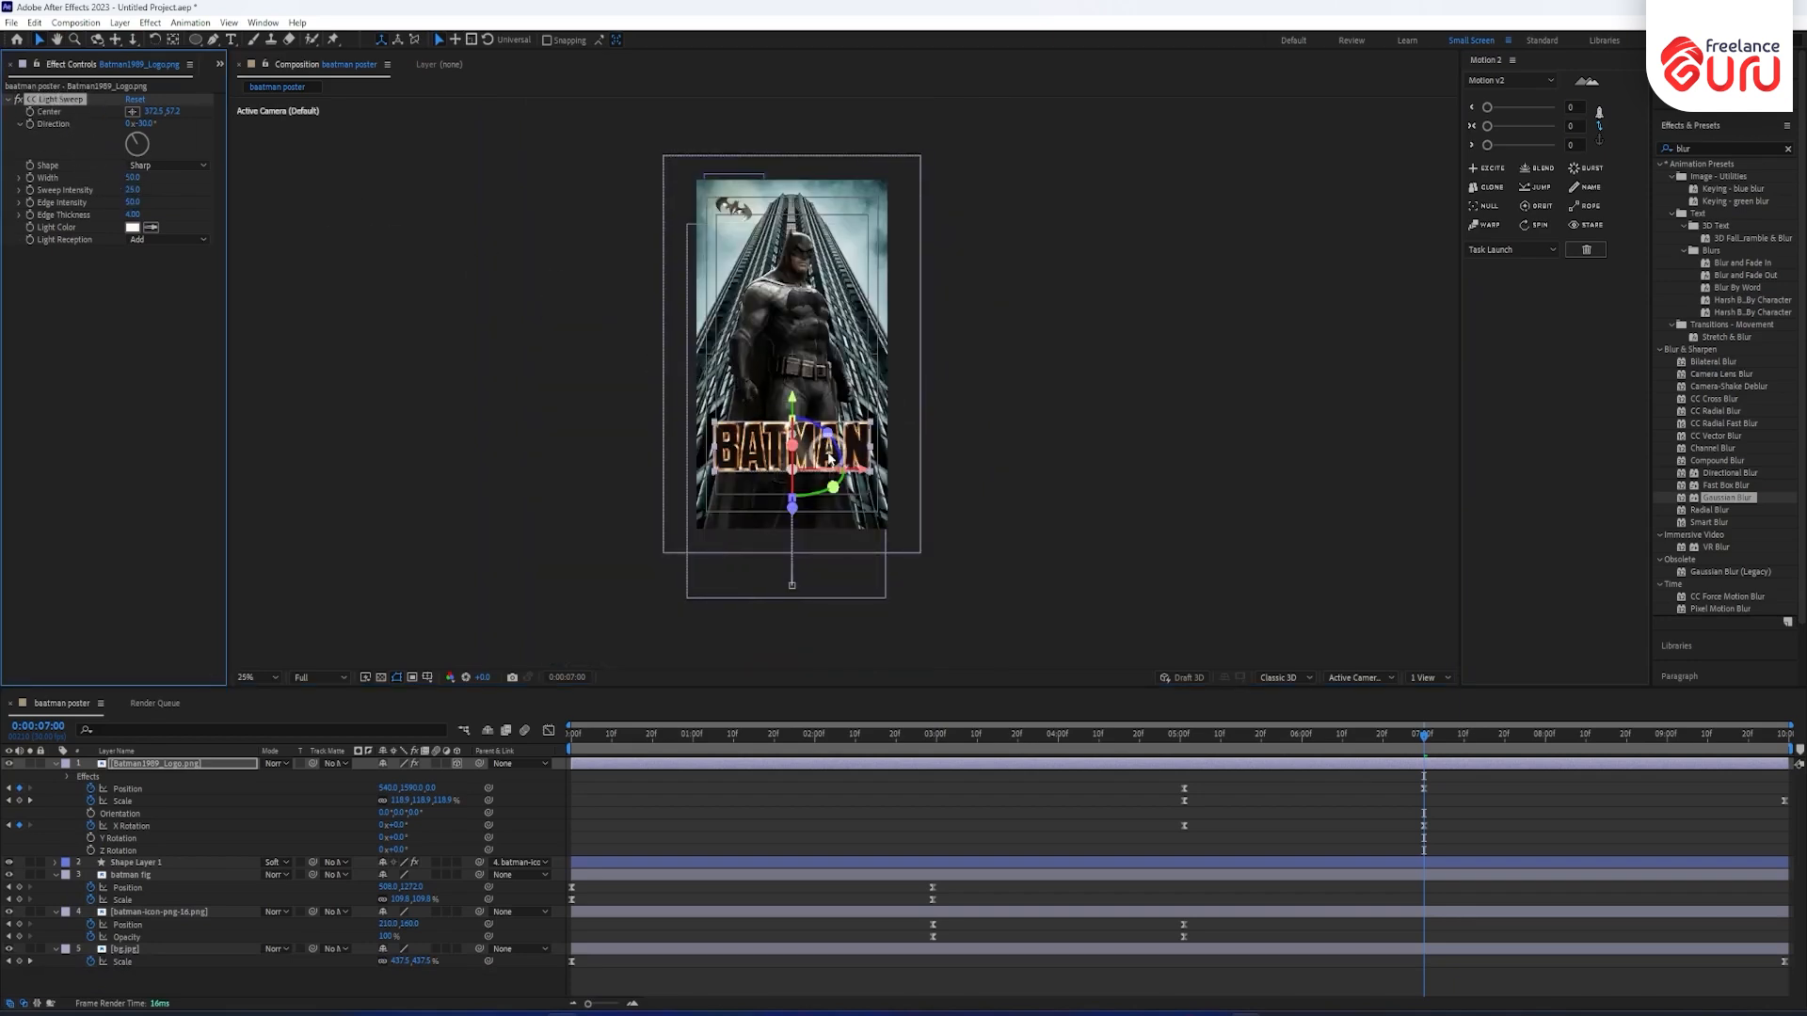
left_click_drag(795, 437, 753, 435)
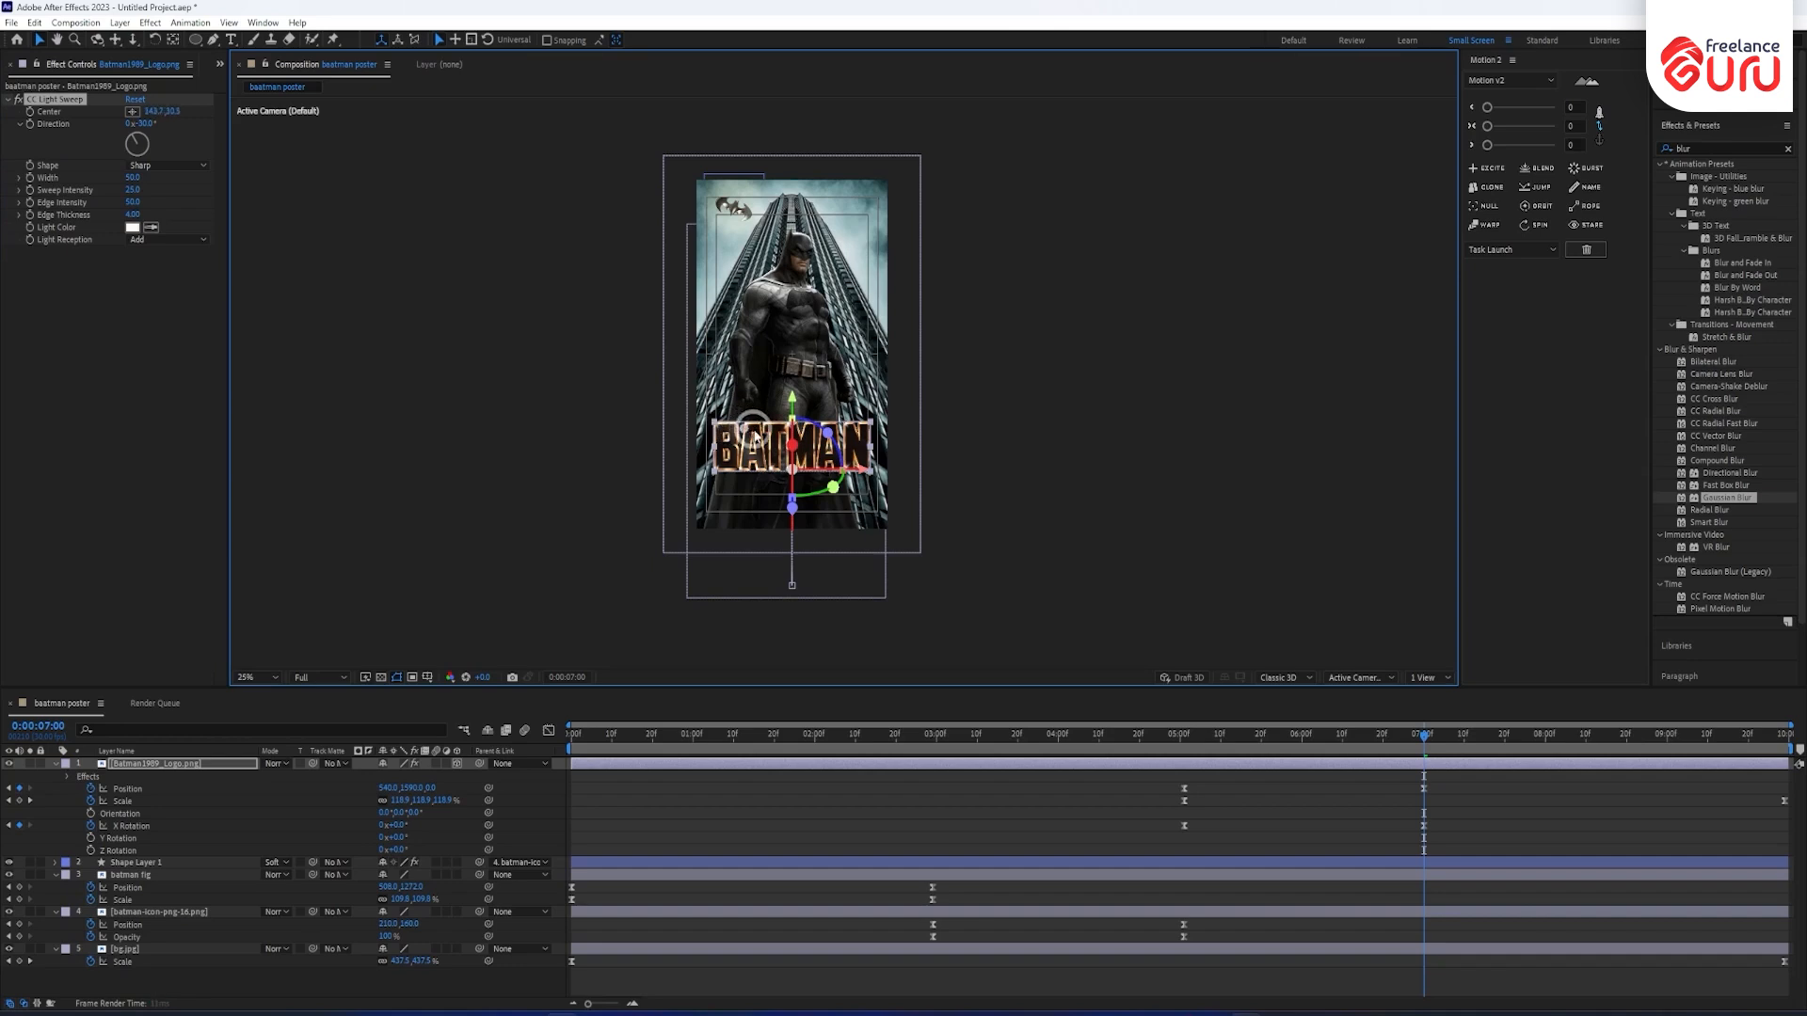
left_click(153, 125)
left_click(158, 166)
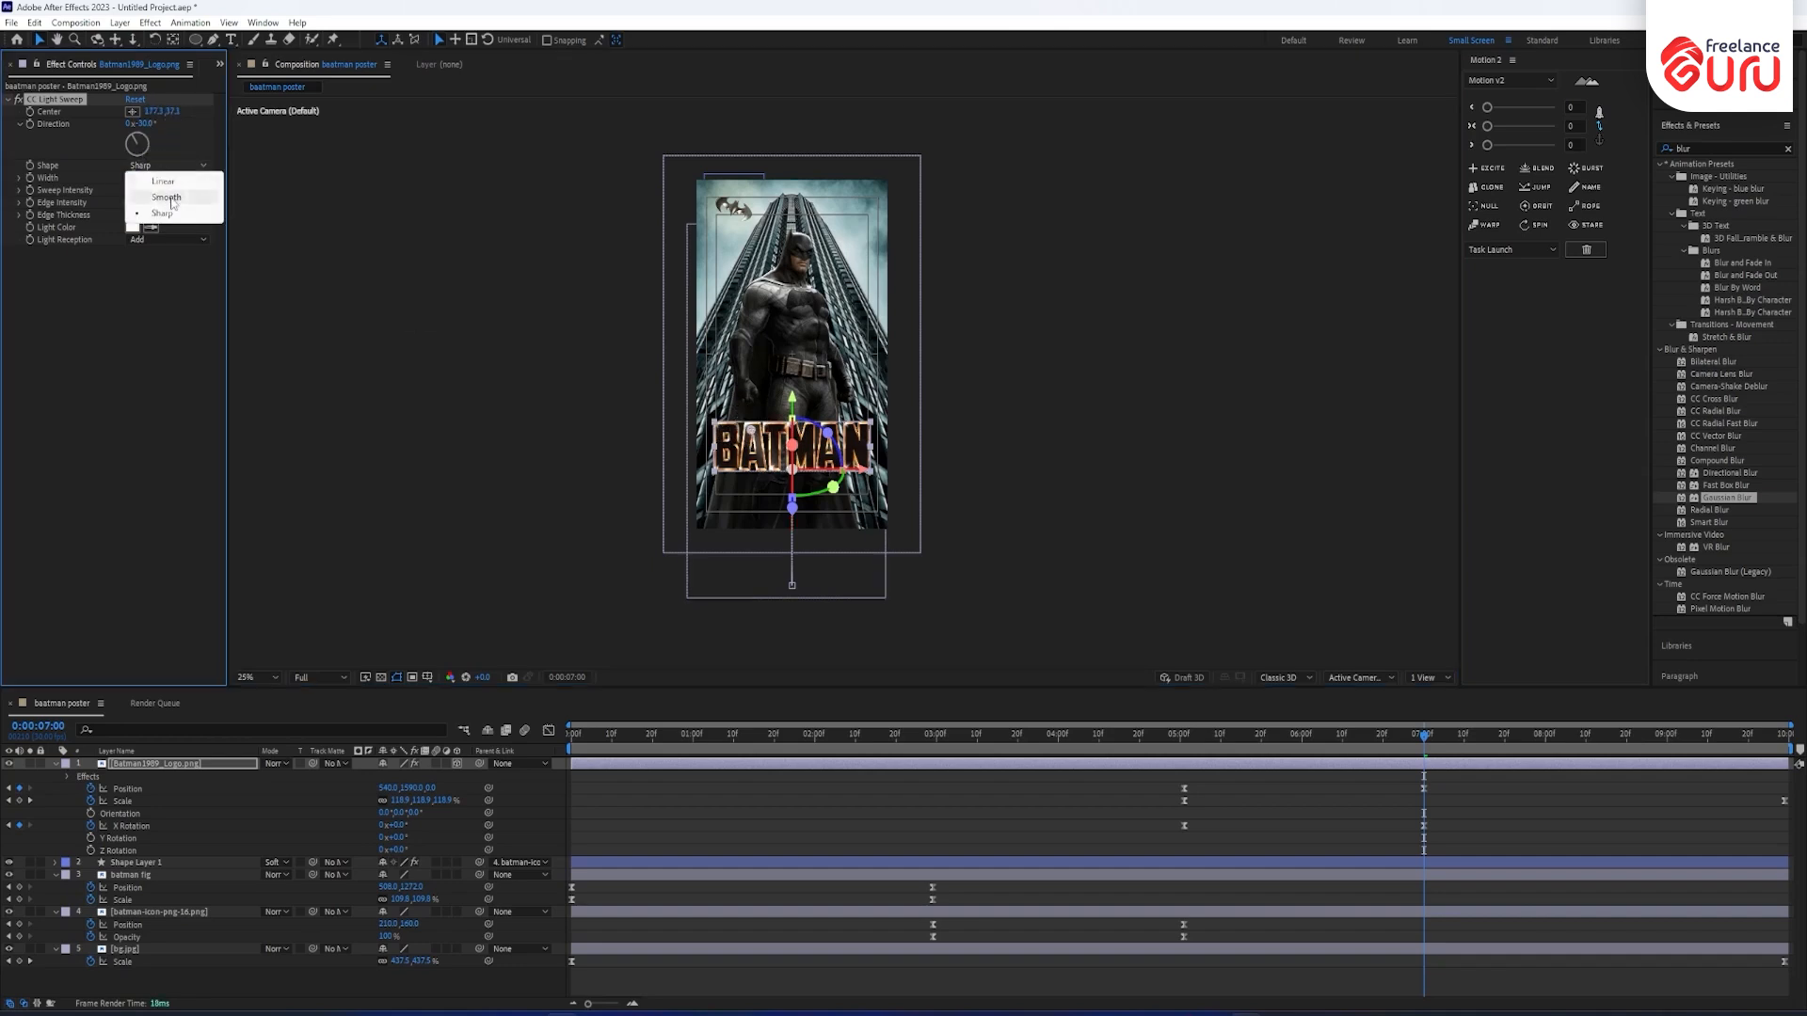
left_click(167, 197)
left_click(166, 170)
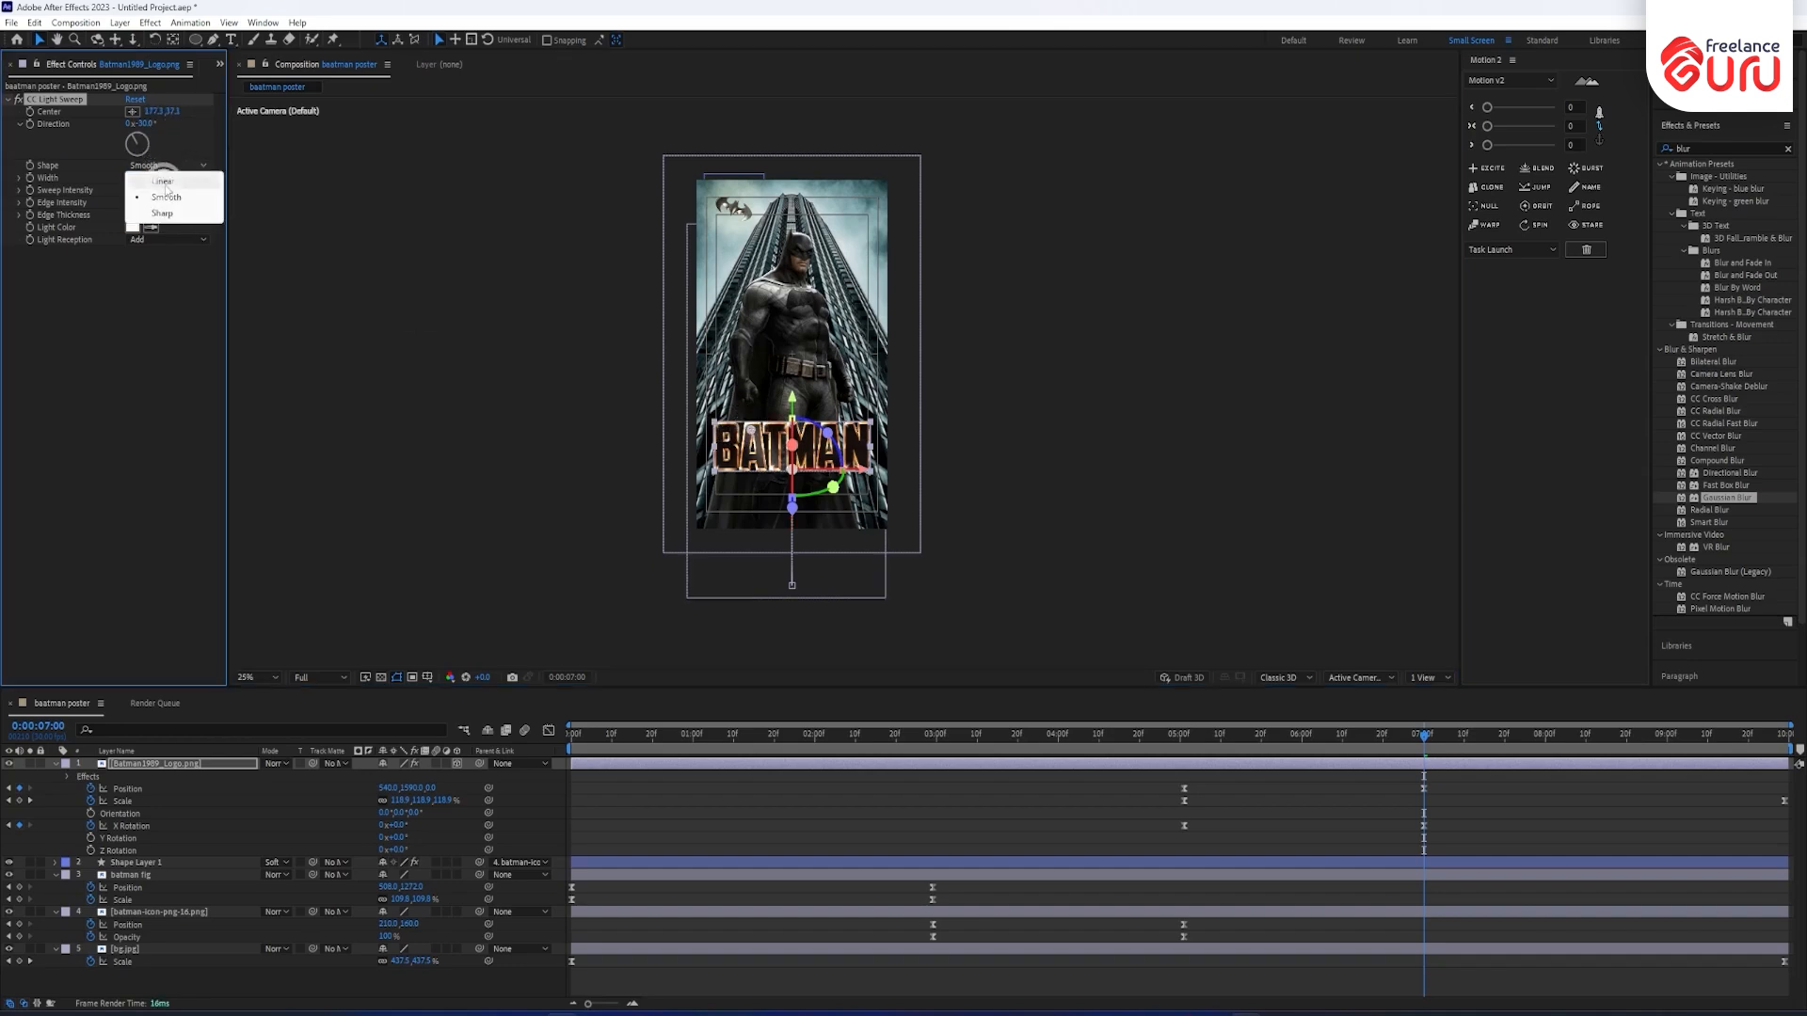
left_click(164, 182)
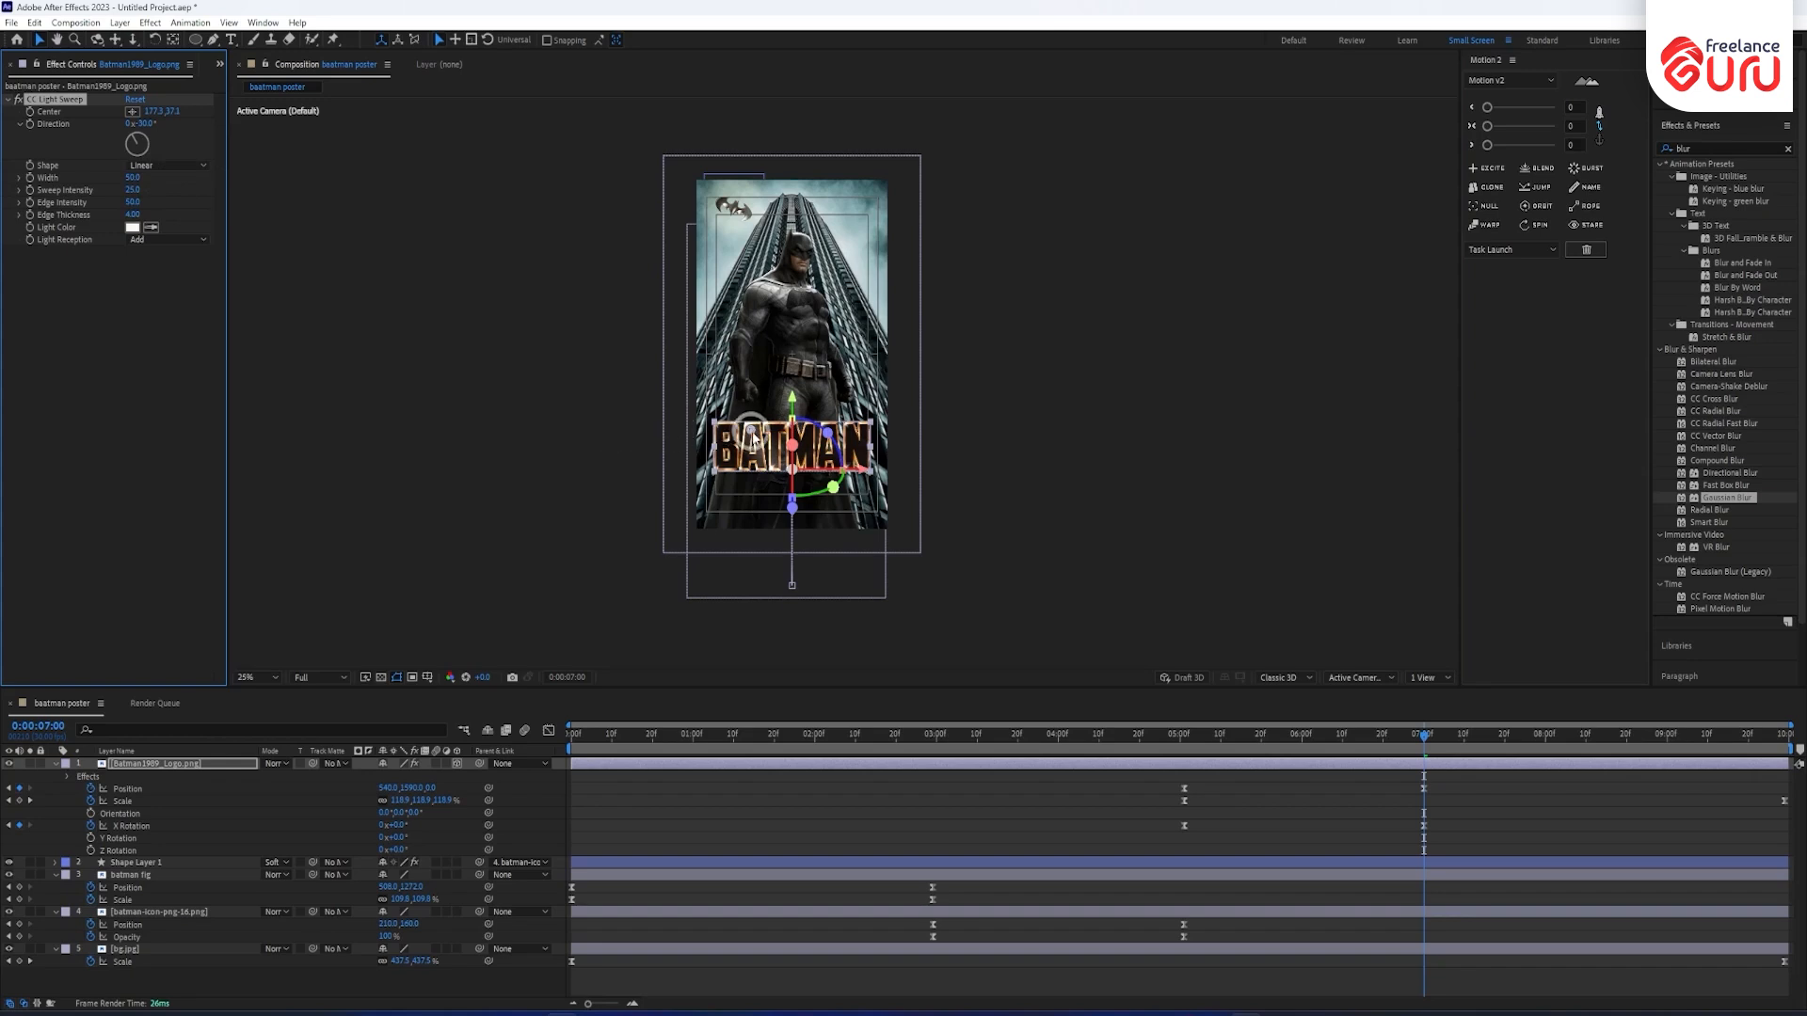
Keyframe the light sweep's Center left of the BATMAN logo at 0:00:07:00 and beyond its upper right at 0:00:09:29.
left_click_drag(751, 433, 660, 465)
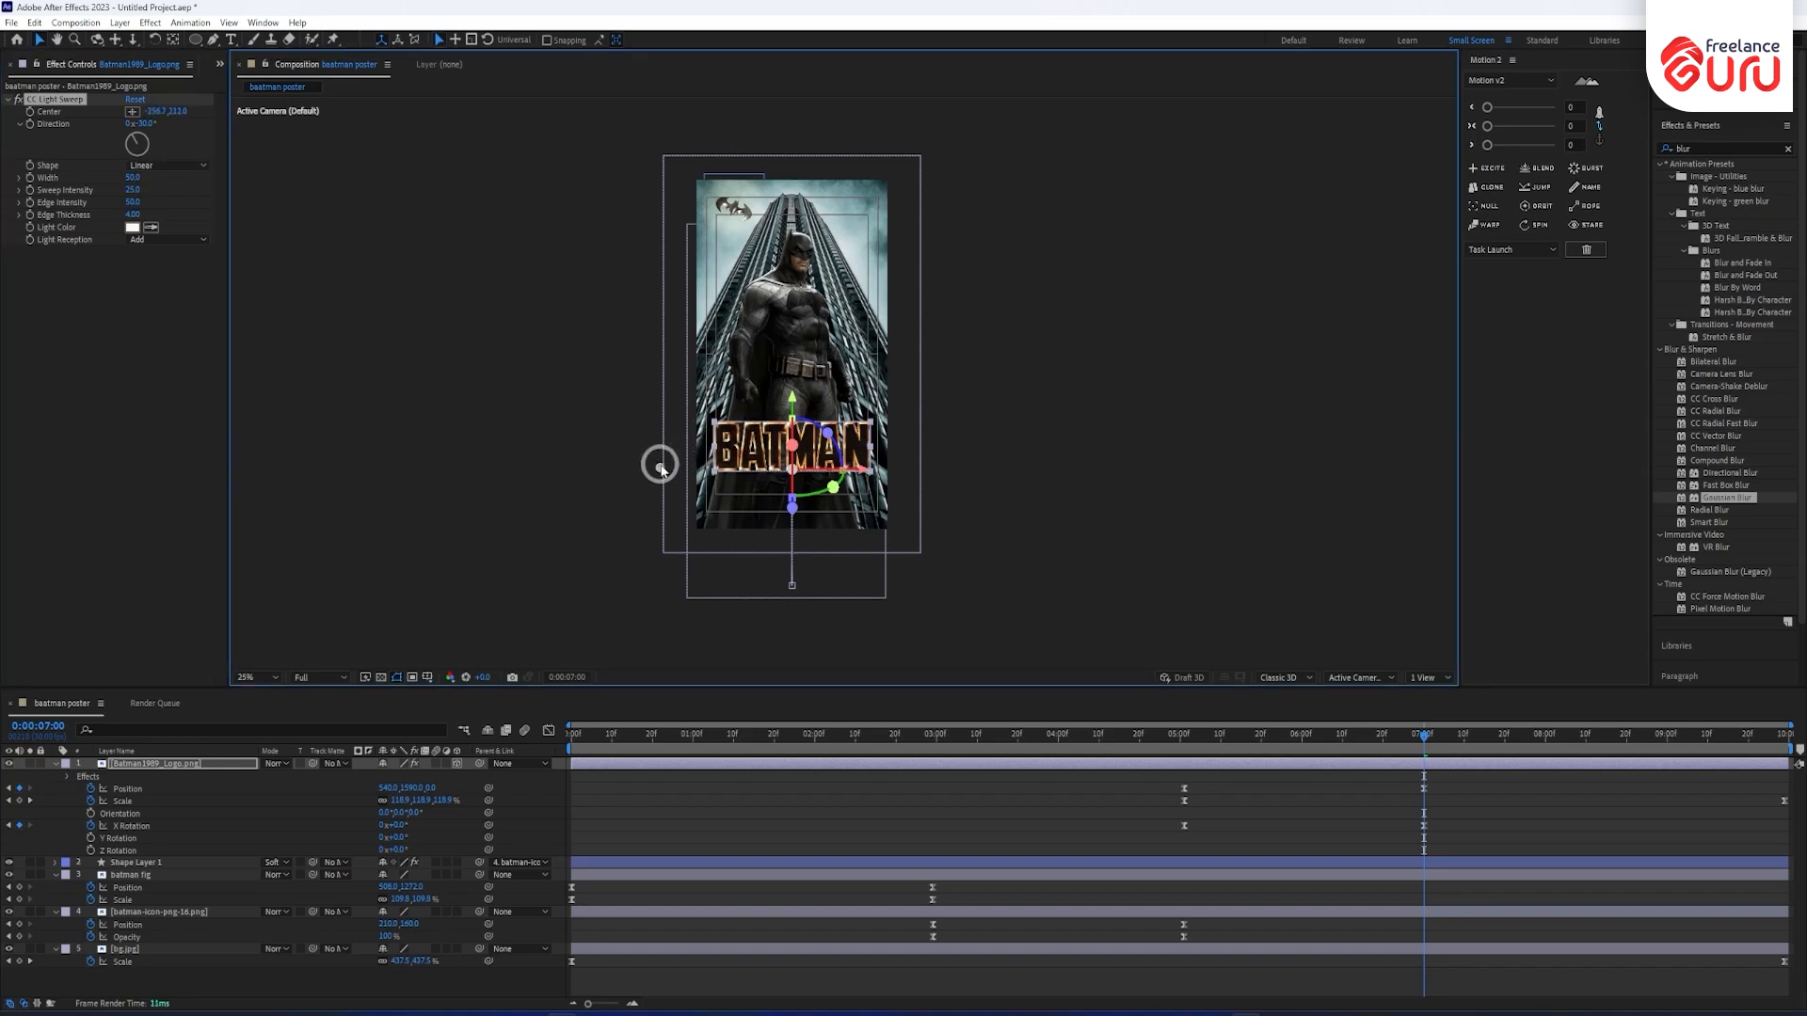
left_click(30, 111)
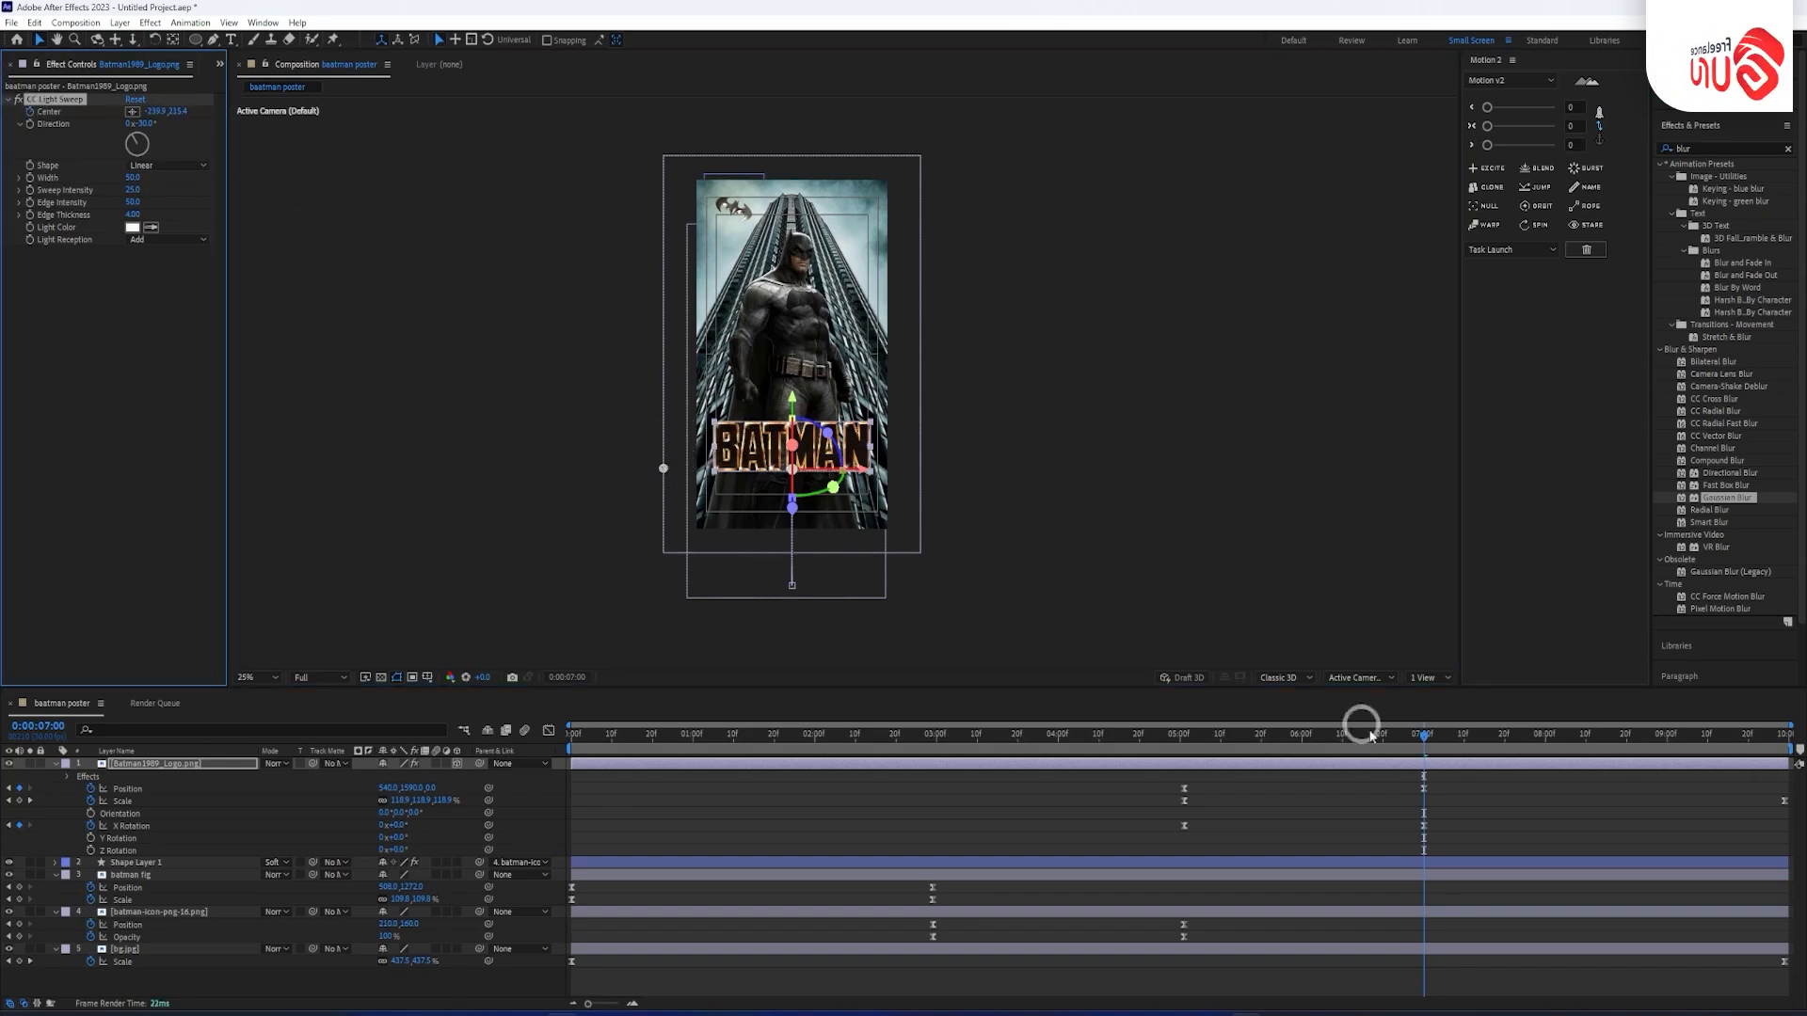
left_click_drag(1426, 738, 1797, 767)
left_click_drag(649, 468, 946, 344)
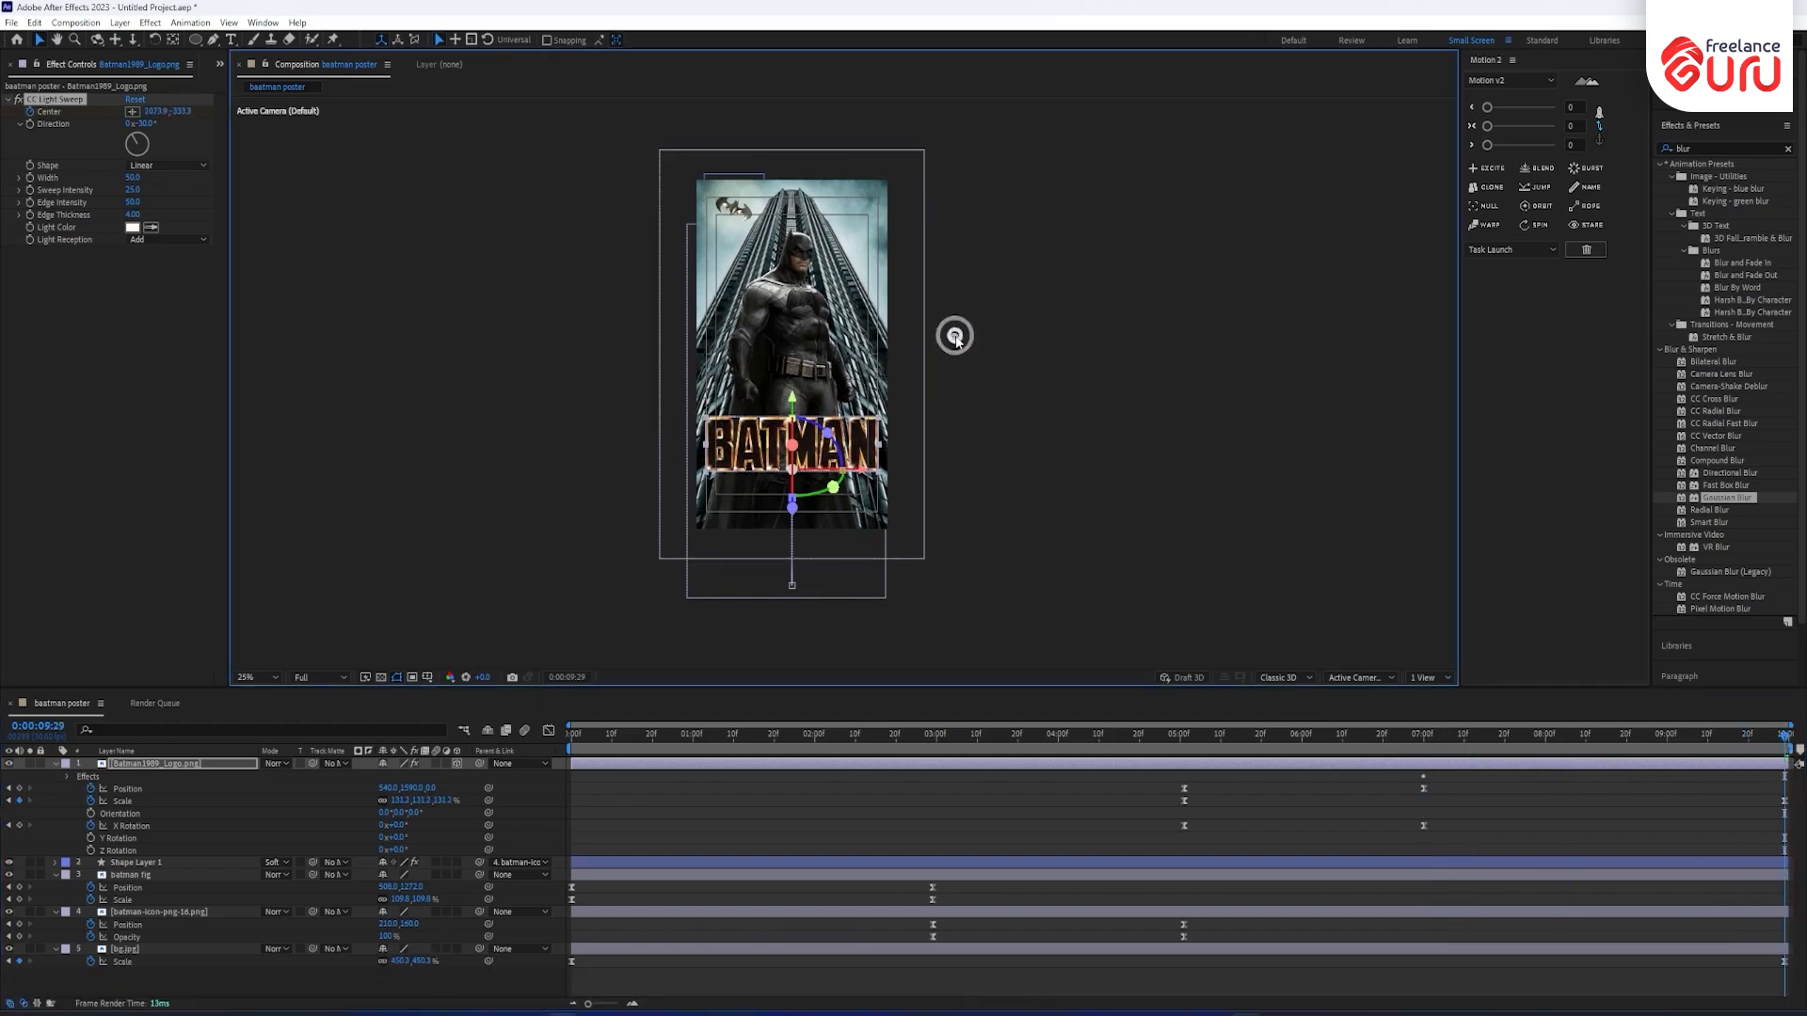
Apply Easy Ease to both light sweep Center keyframes and scrub from 0:00:07:00 to the end to check the sweep.
key("u")
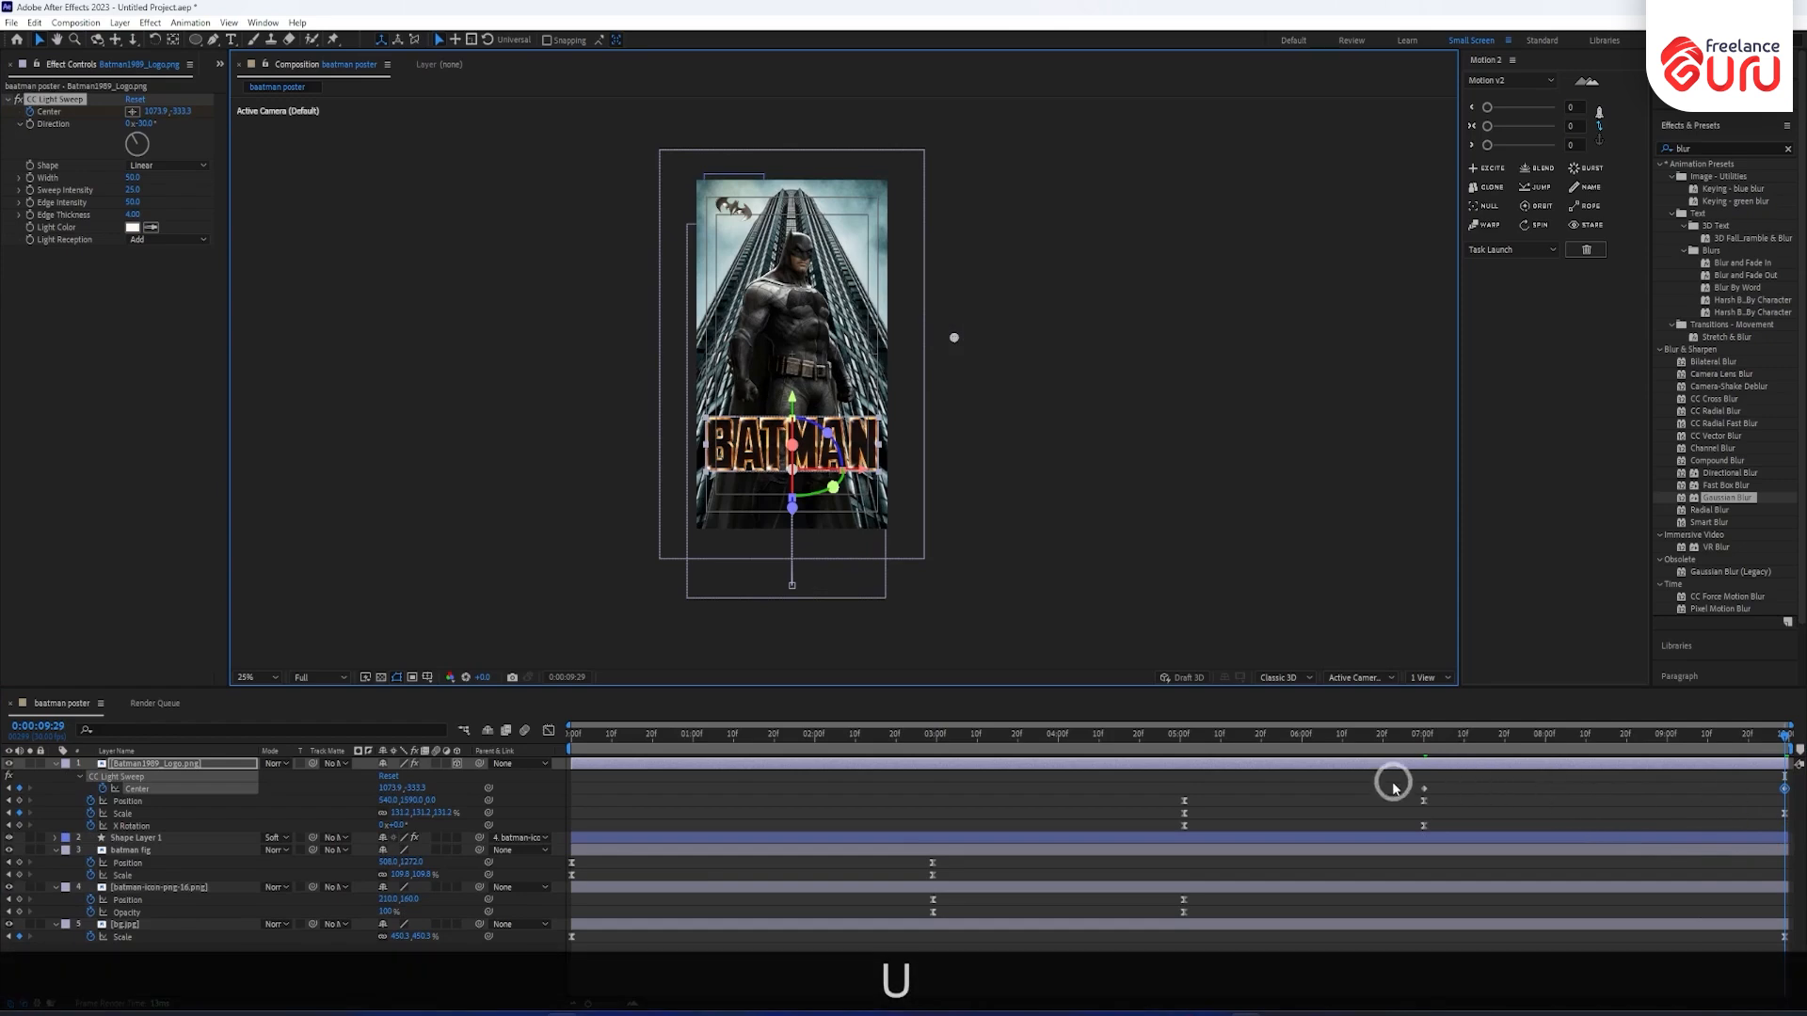
left_click_drag(1389, 777, 1793, 778)
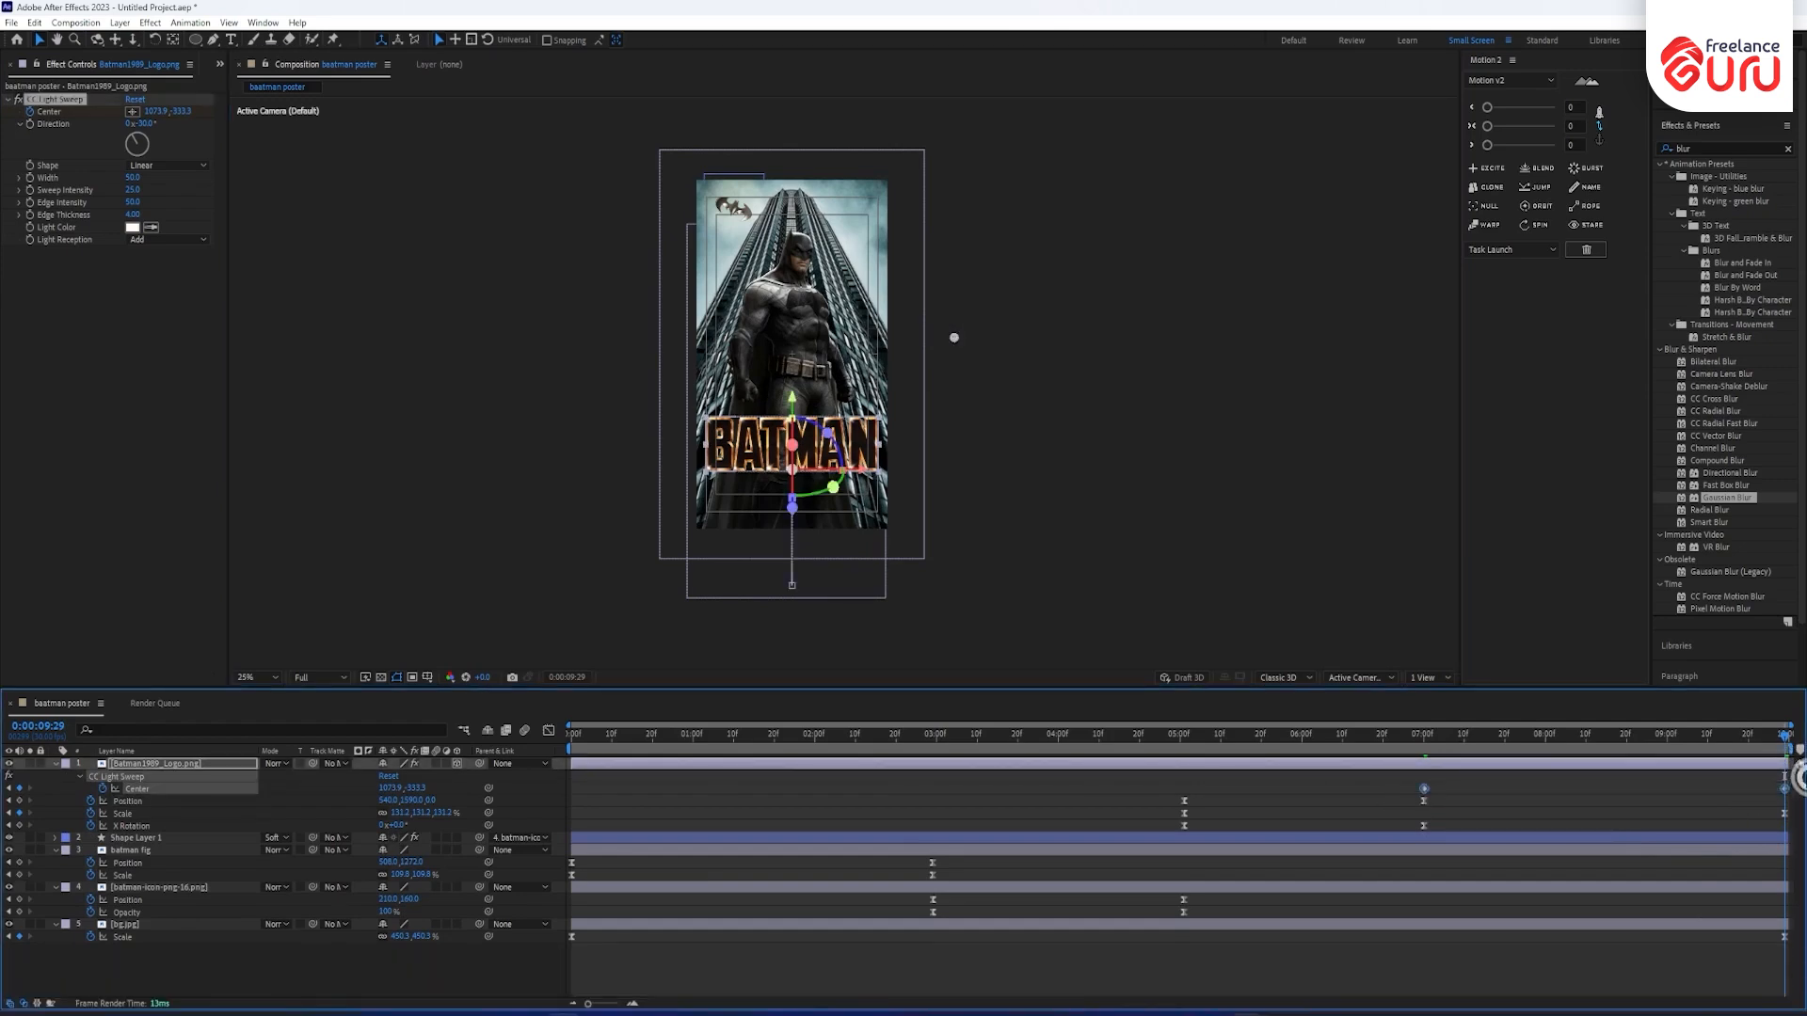
key("F9")
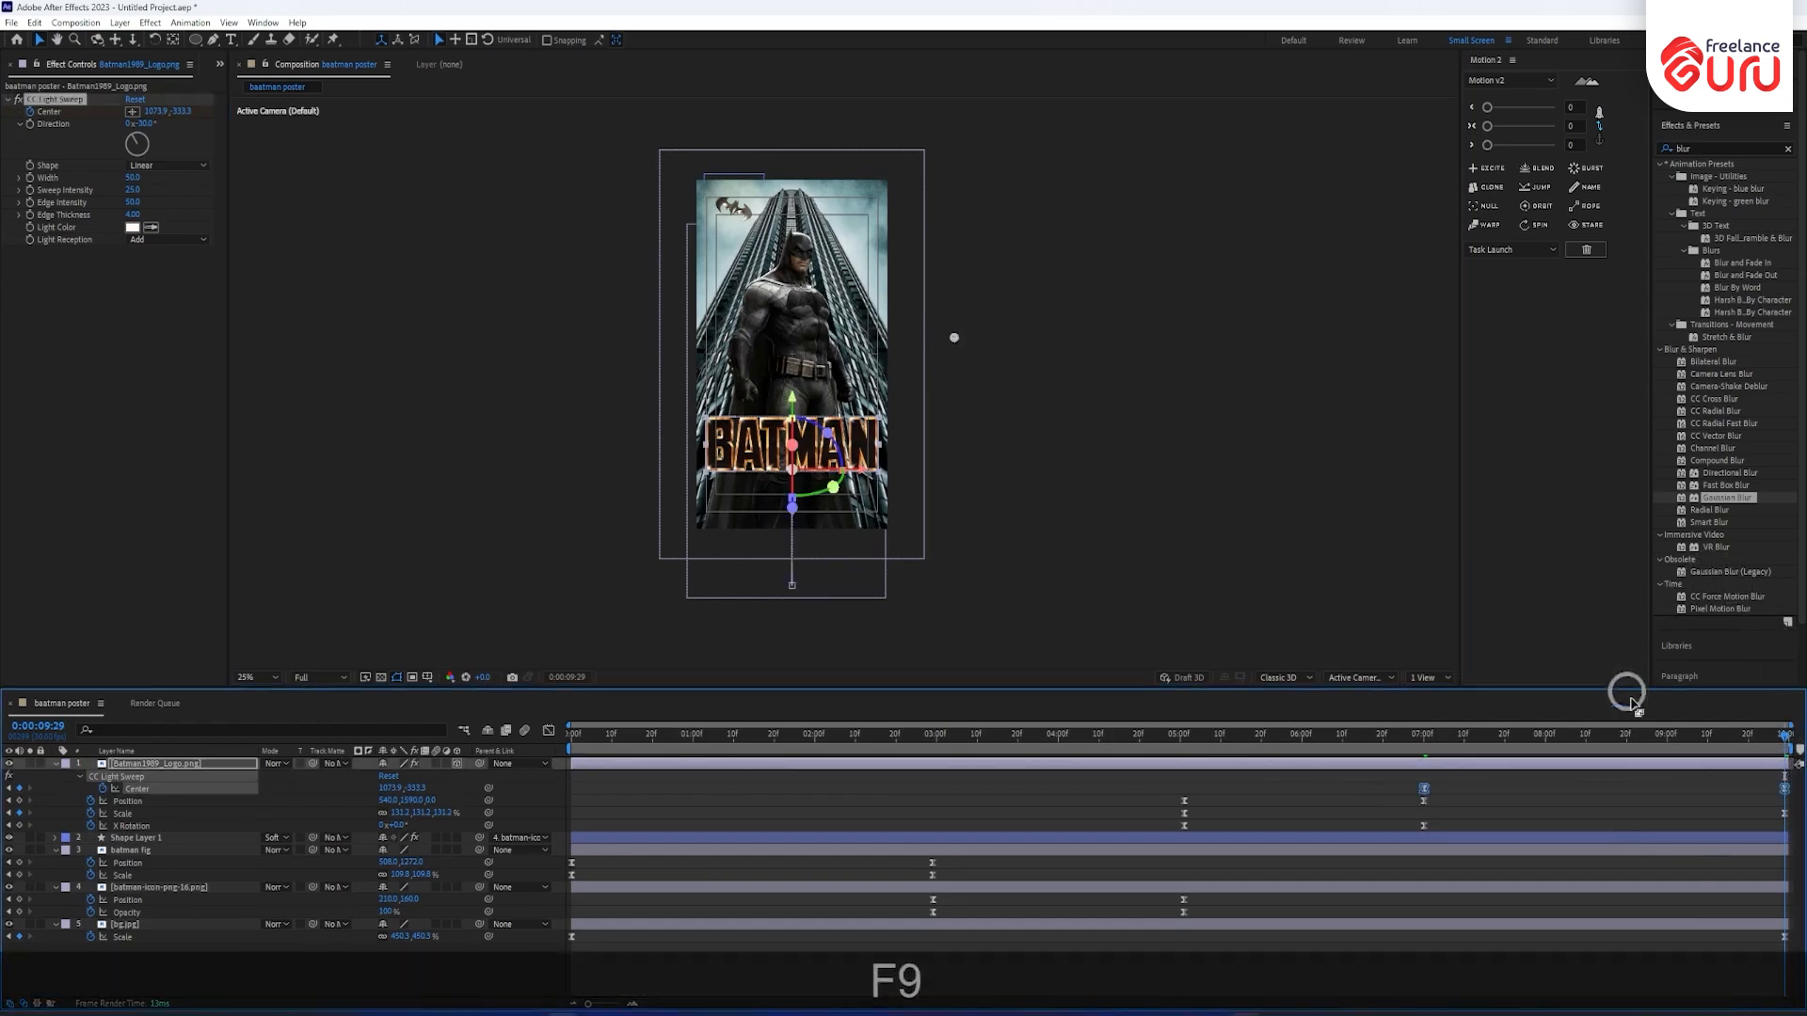
left_click_drag(1424, 741, 1797, 679)
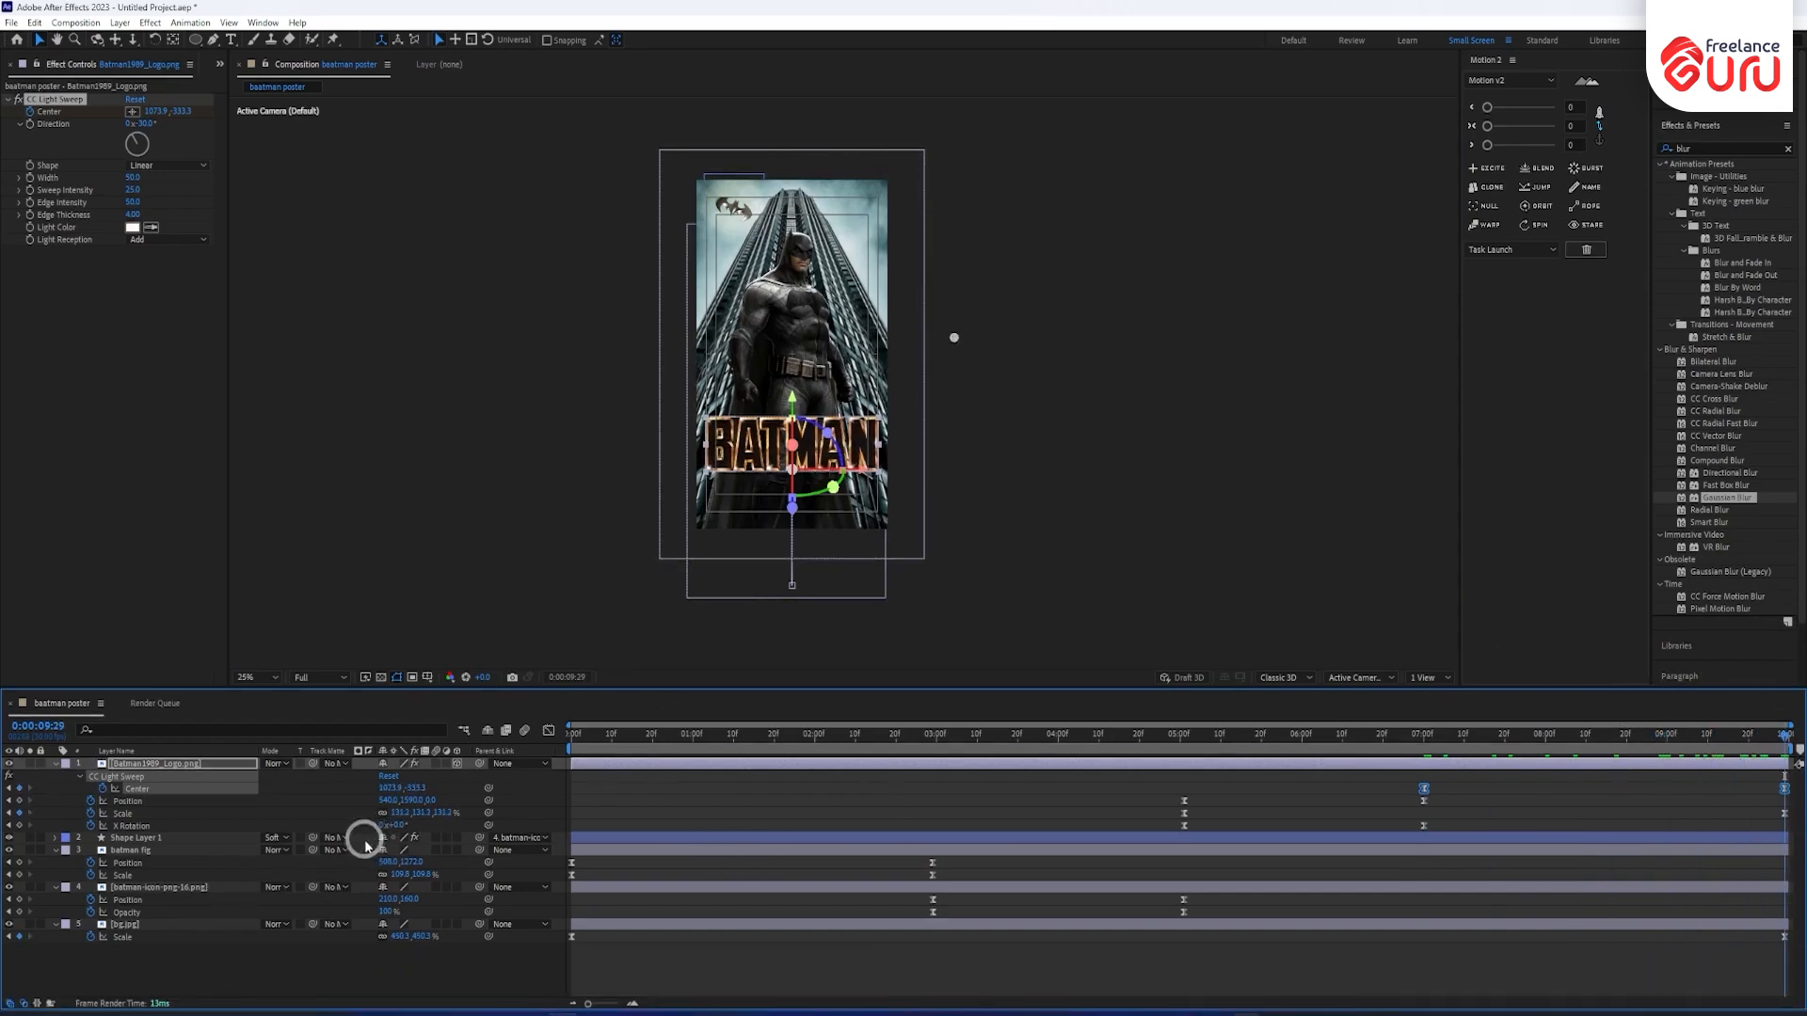
Reduce the BATMAN logo's Scale at 0:00:09:29 to about 126%.
left_click(391, 805)
left_click_drag(388, 805, 381, 803)
key("ctrl+z")
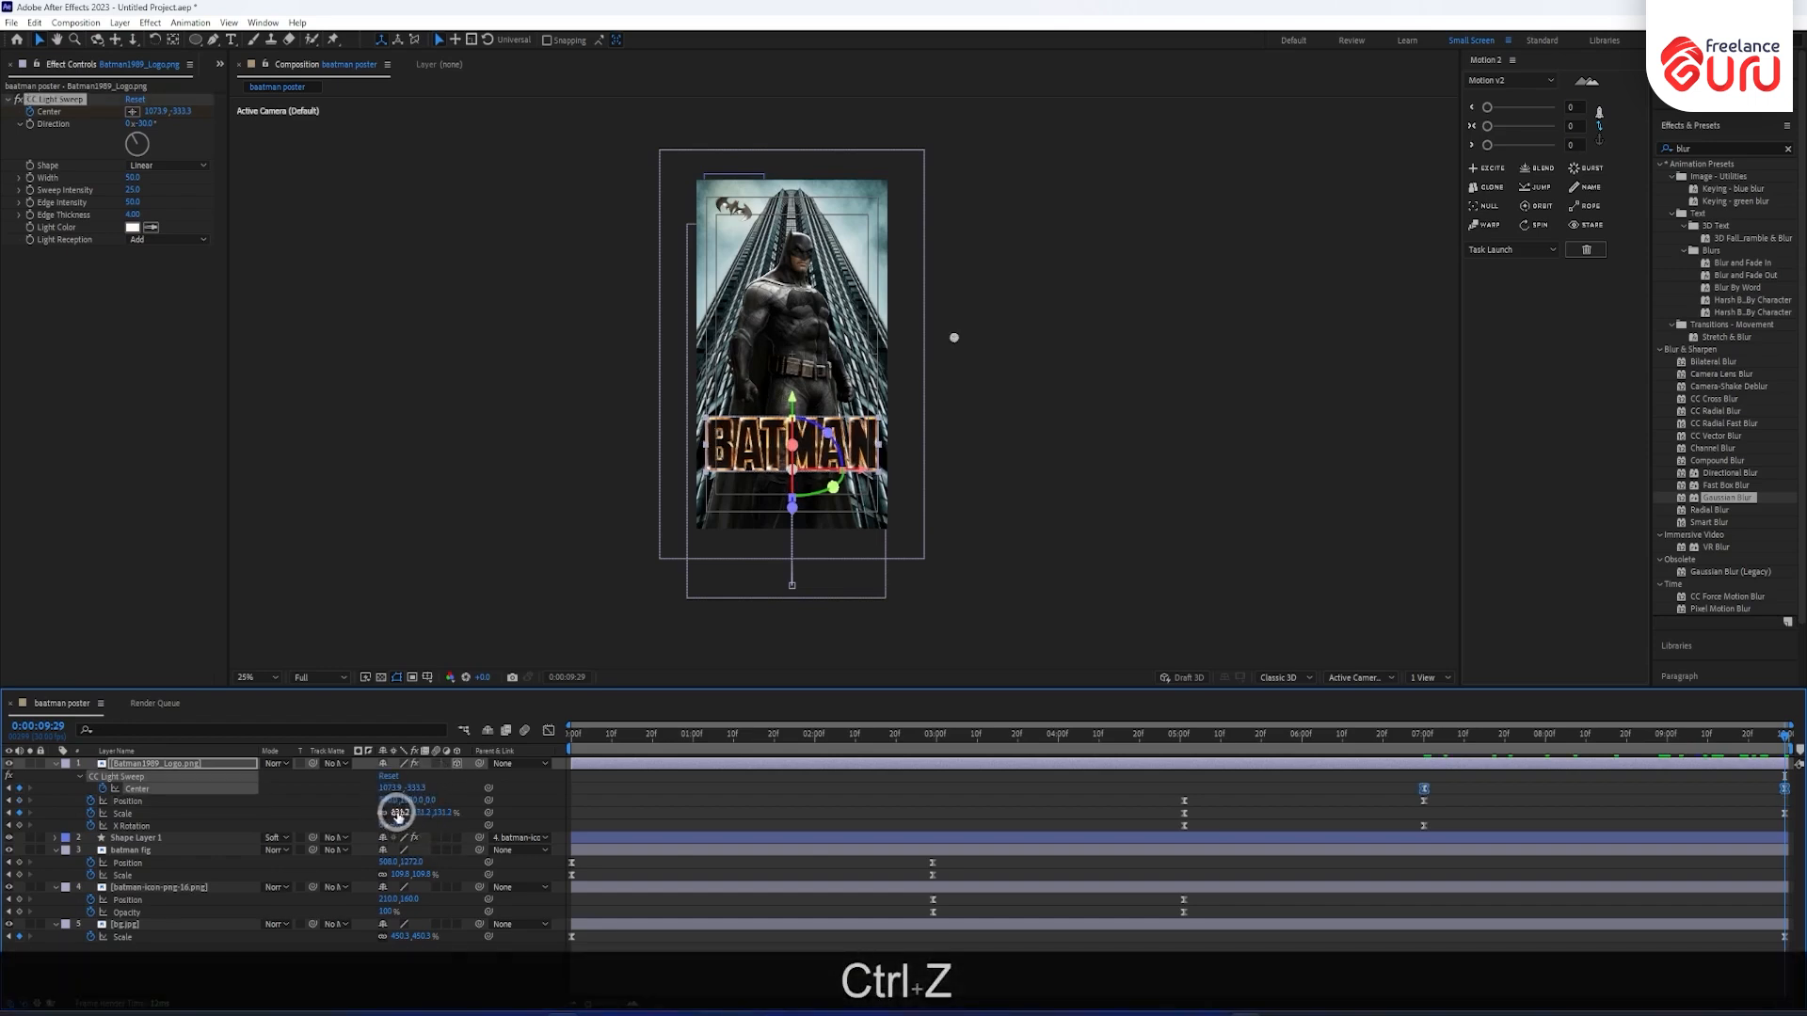
left_click_drag(397, 815, 396, 815)
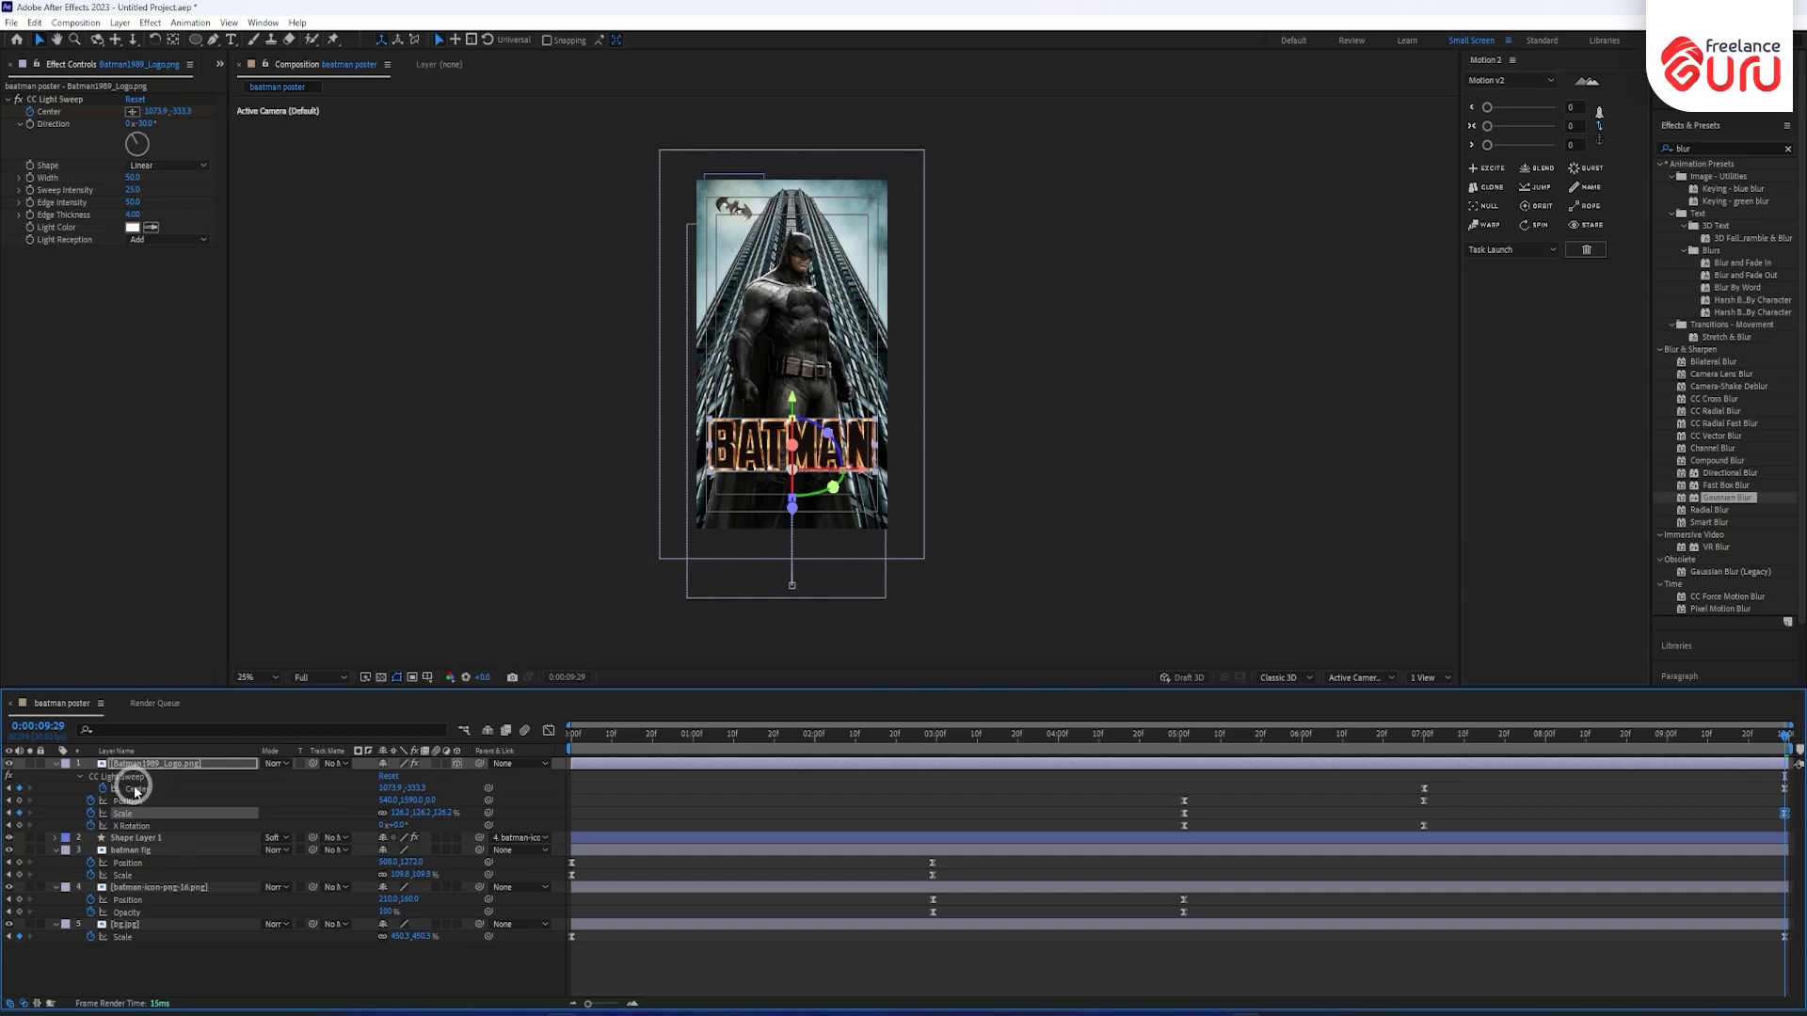
Collapse the properties of all layers and add a black solid layer at 1080 x 1920 px above them.
key("ctrl+a")
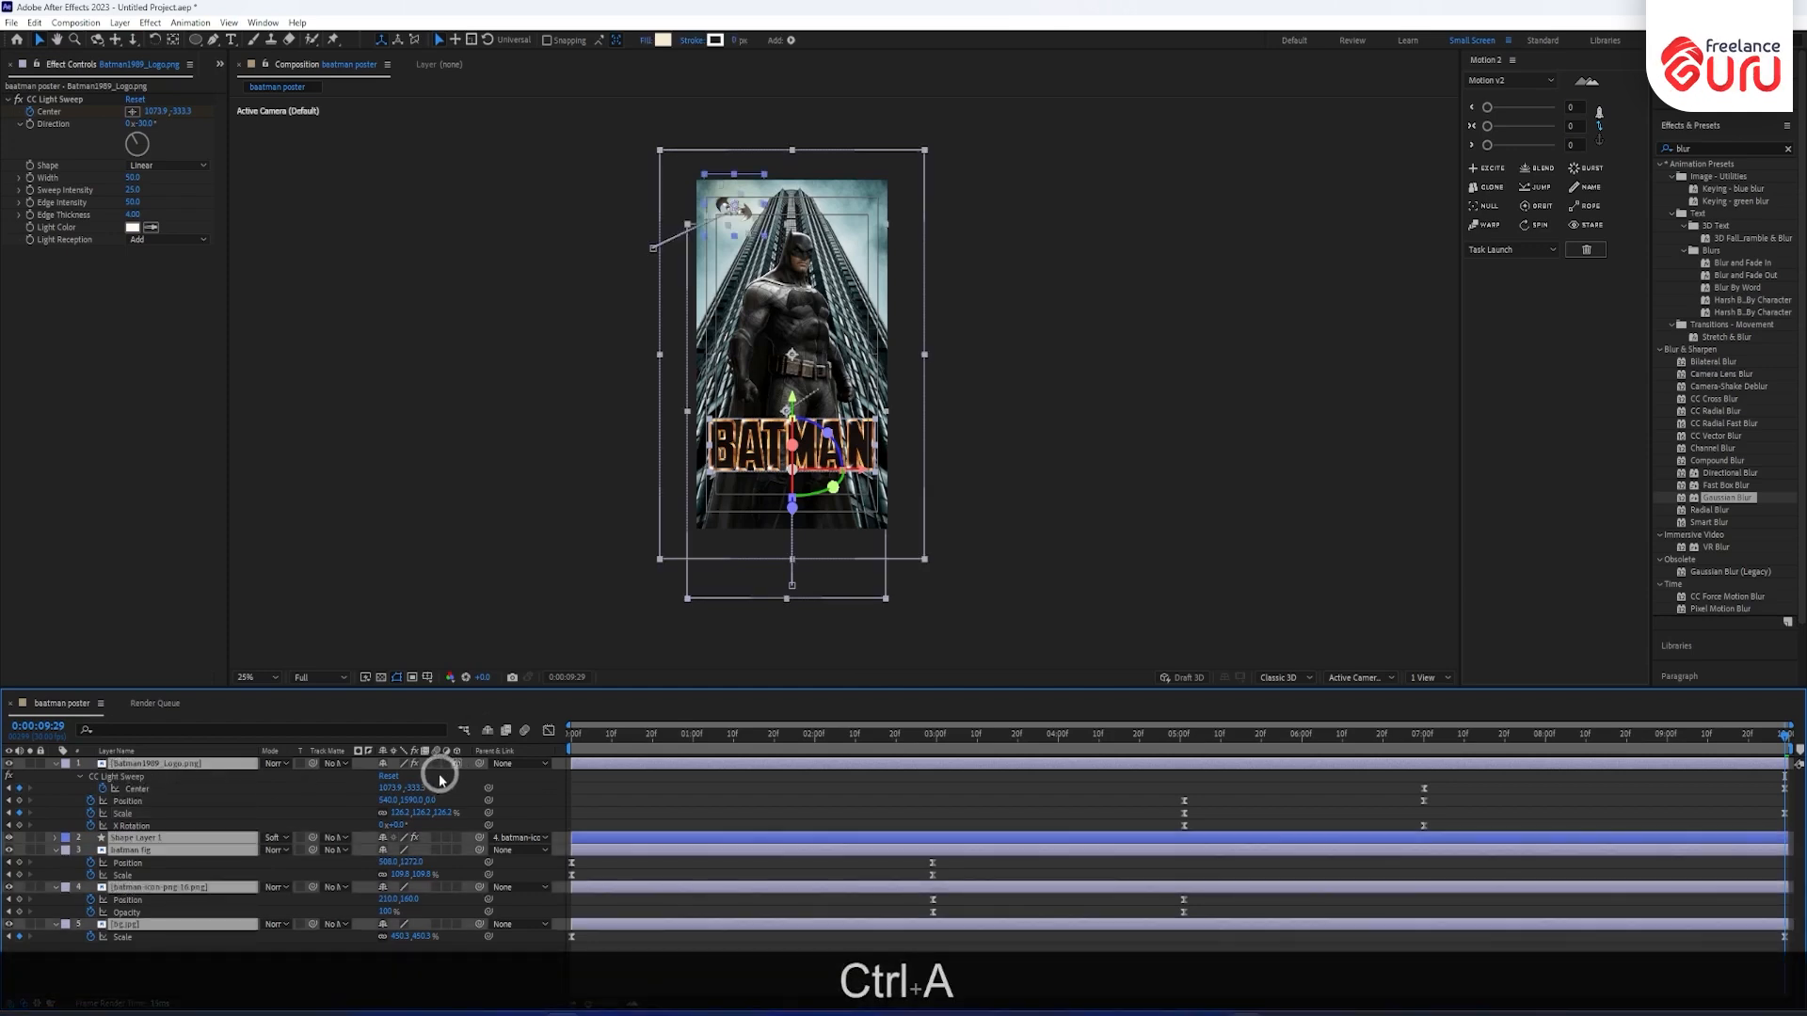
key("u")
left_click(213, 888)
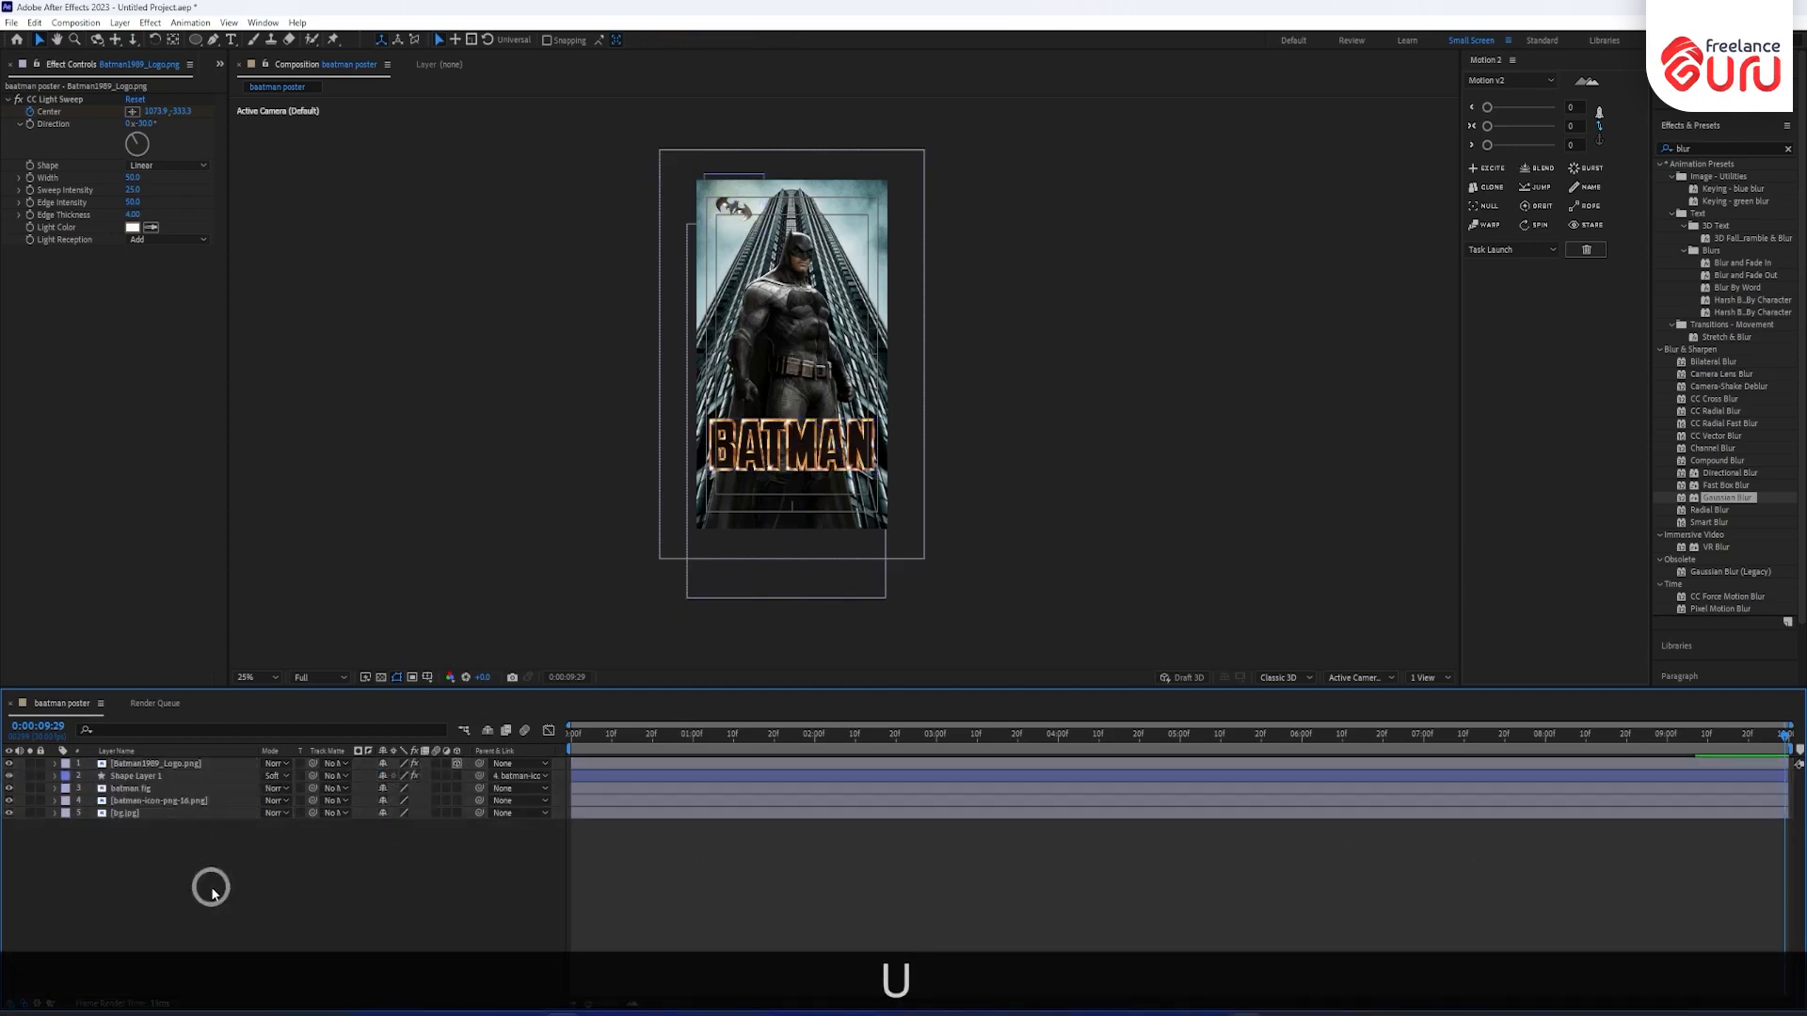
right_click(213, 888)
mouse_move(294, 706)
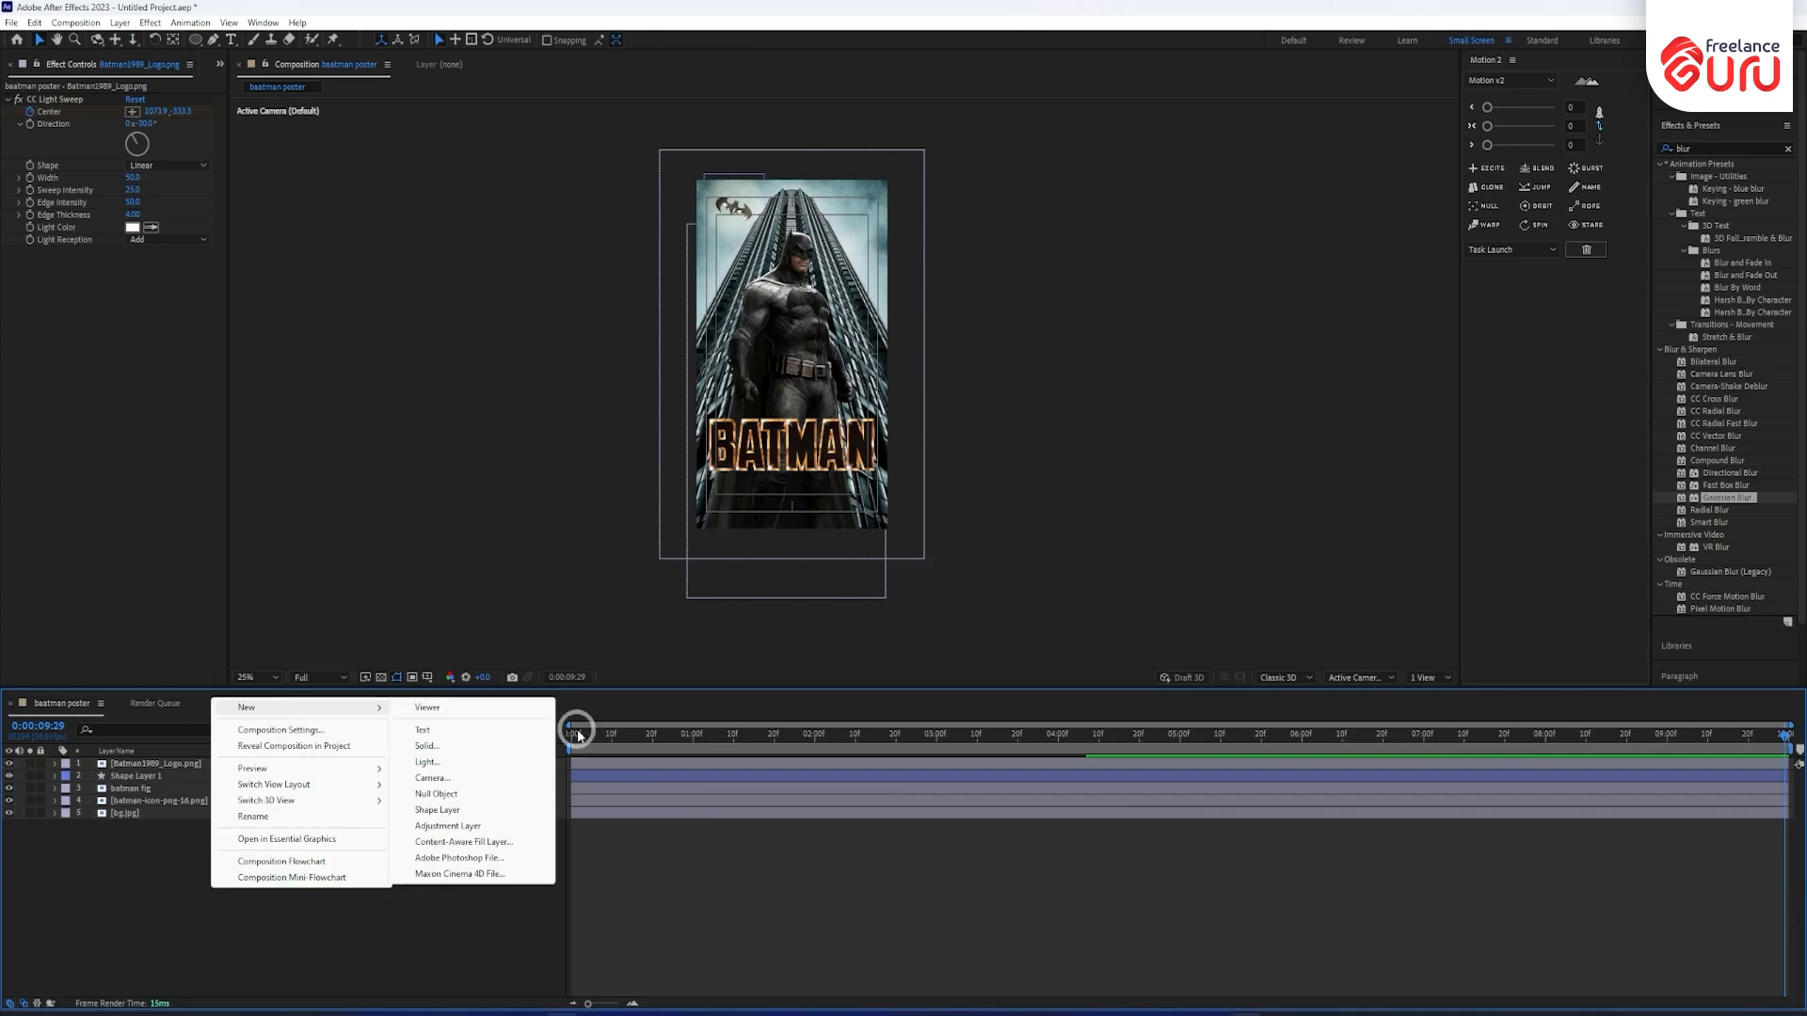
left_click(470, 749)
left_click(895, 604)
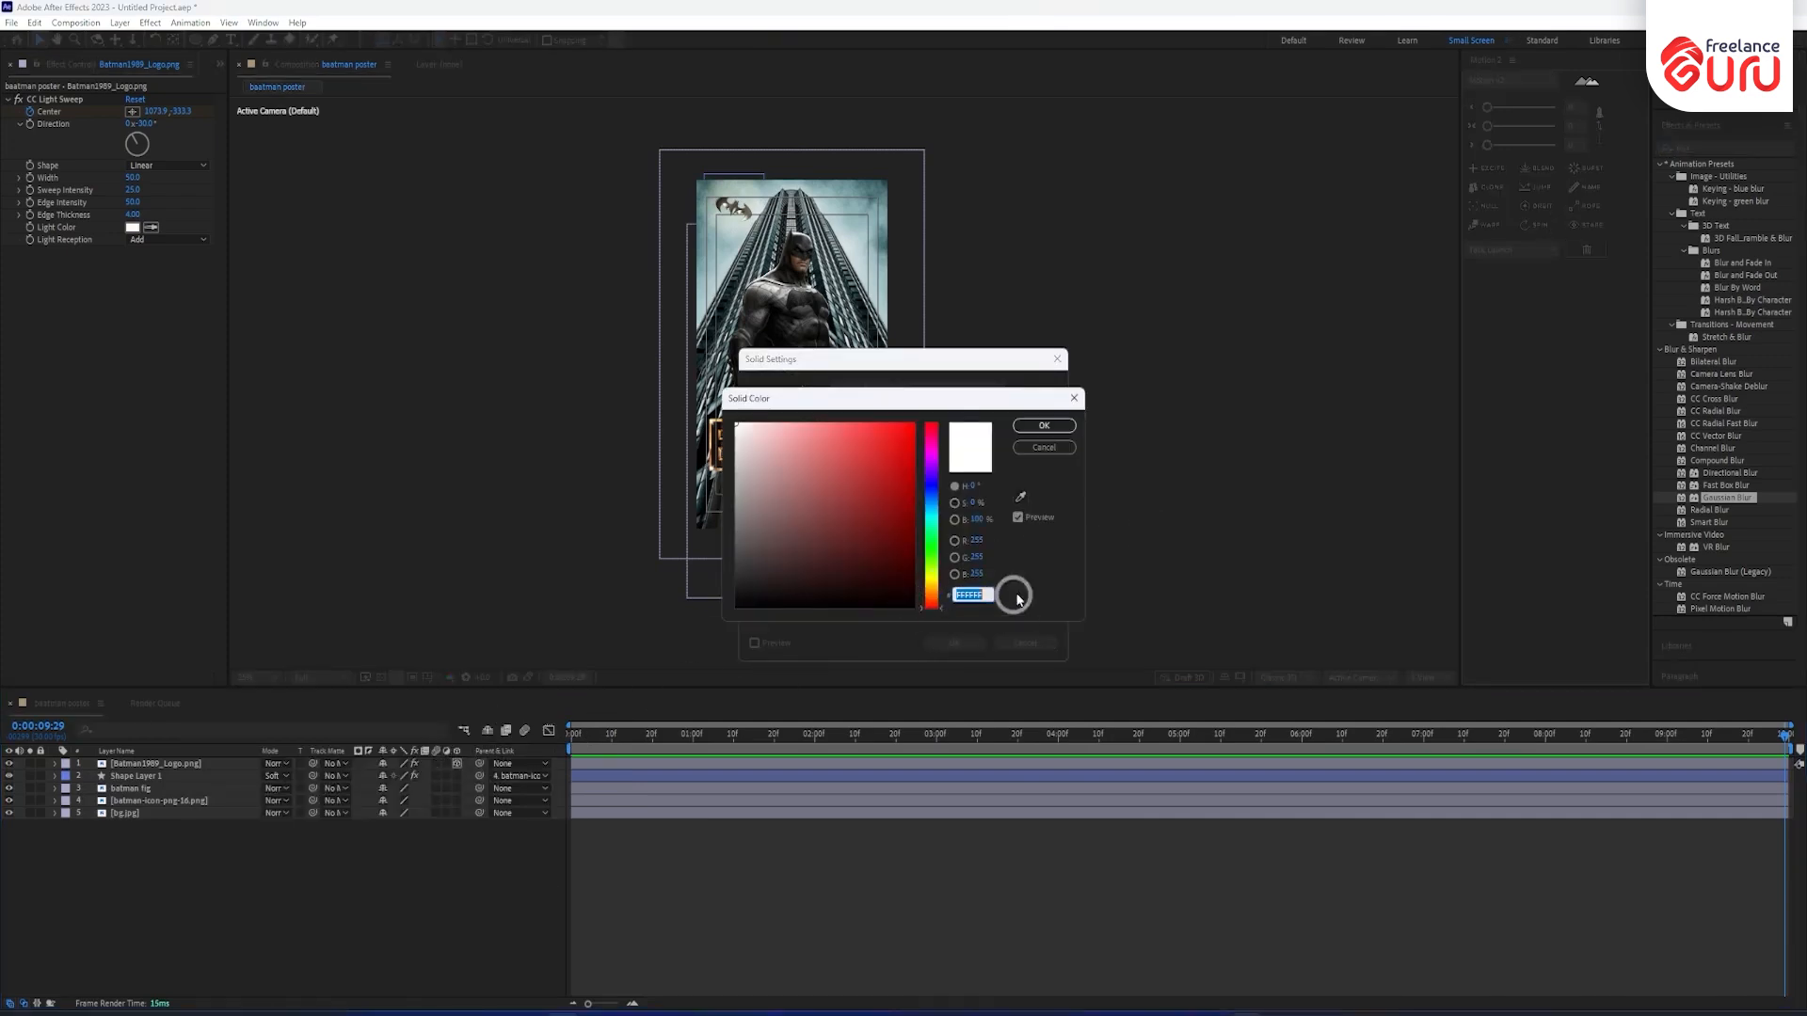
left_click(736, 604)
left_click(1054, 429)
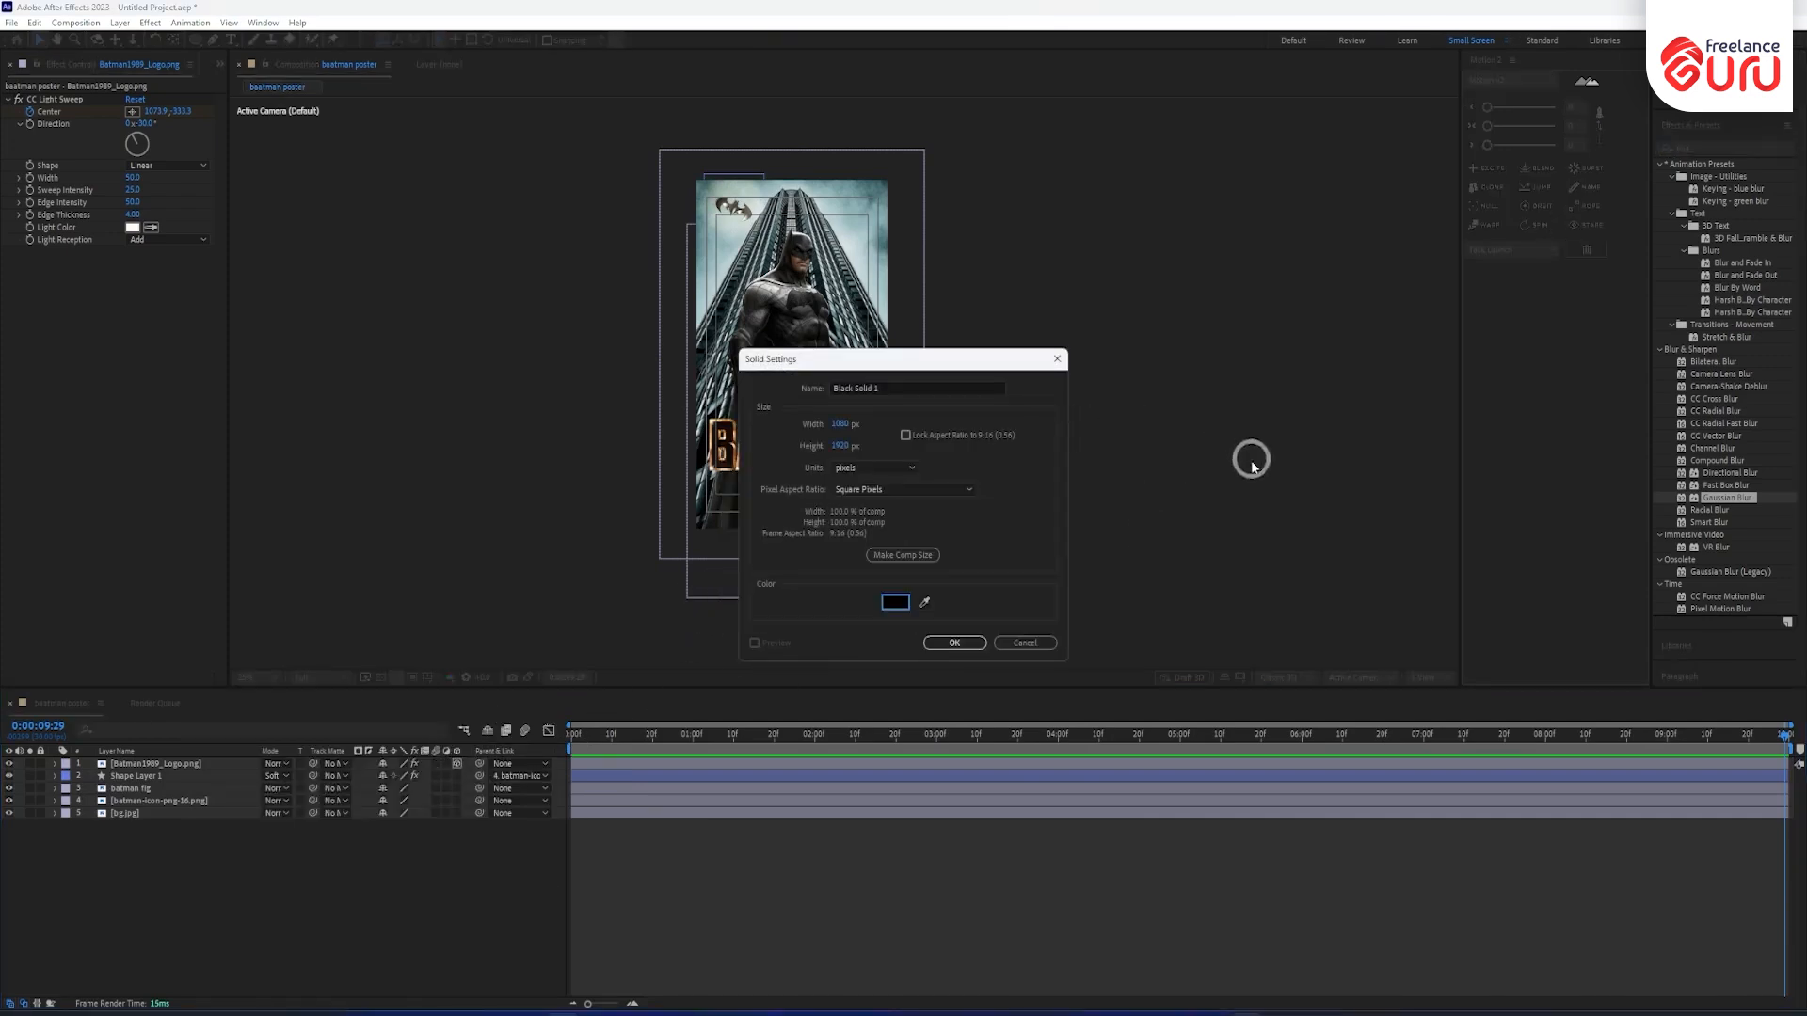
left_click(954, 643)
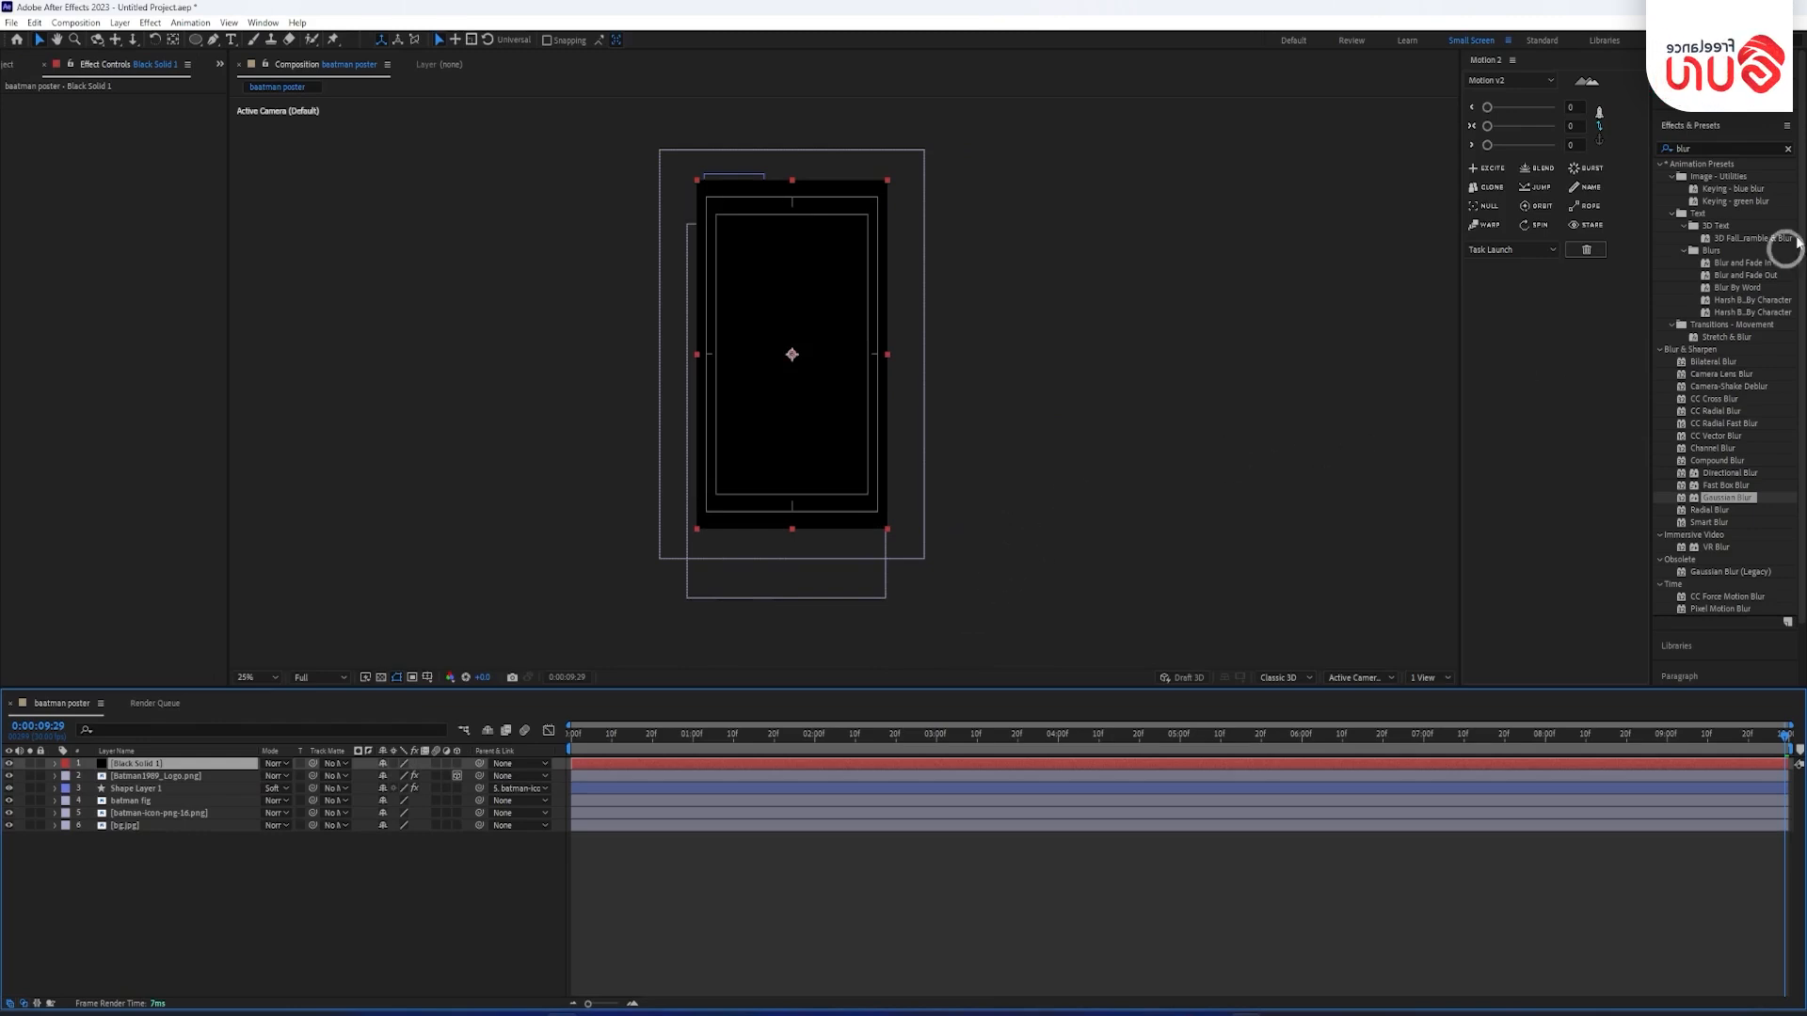
Find the particle effects and apply CC Particle World to the black solid.
double_click(1722, 149)
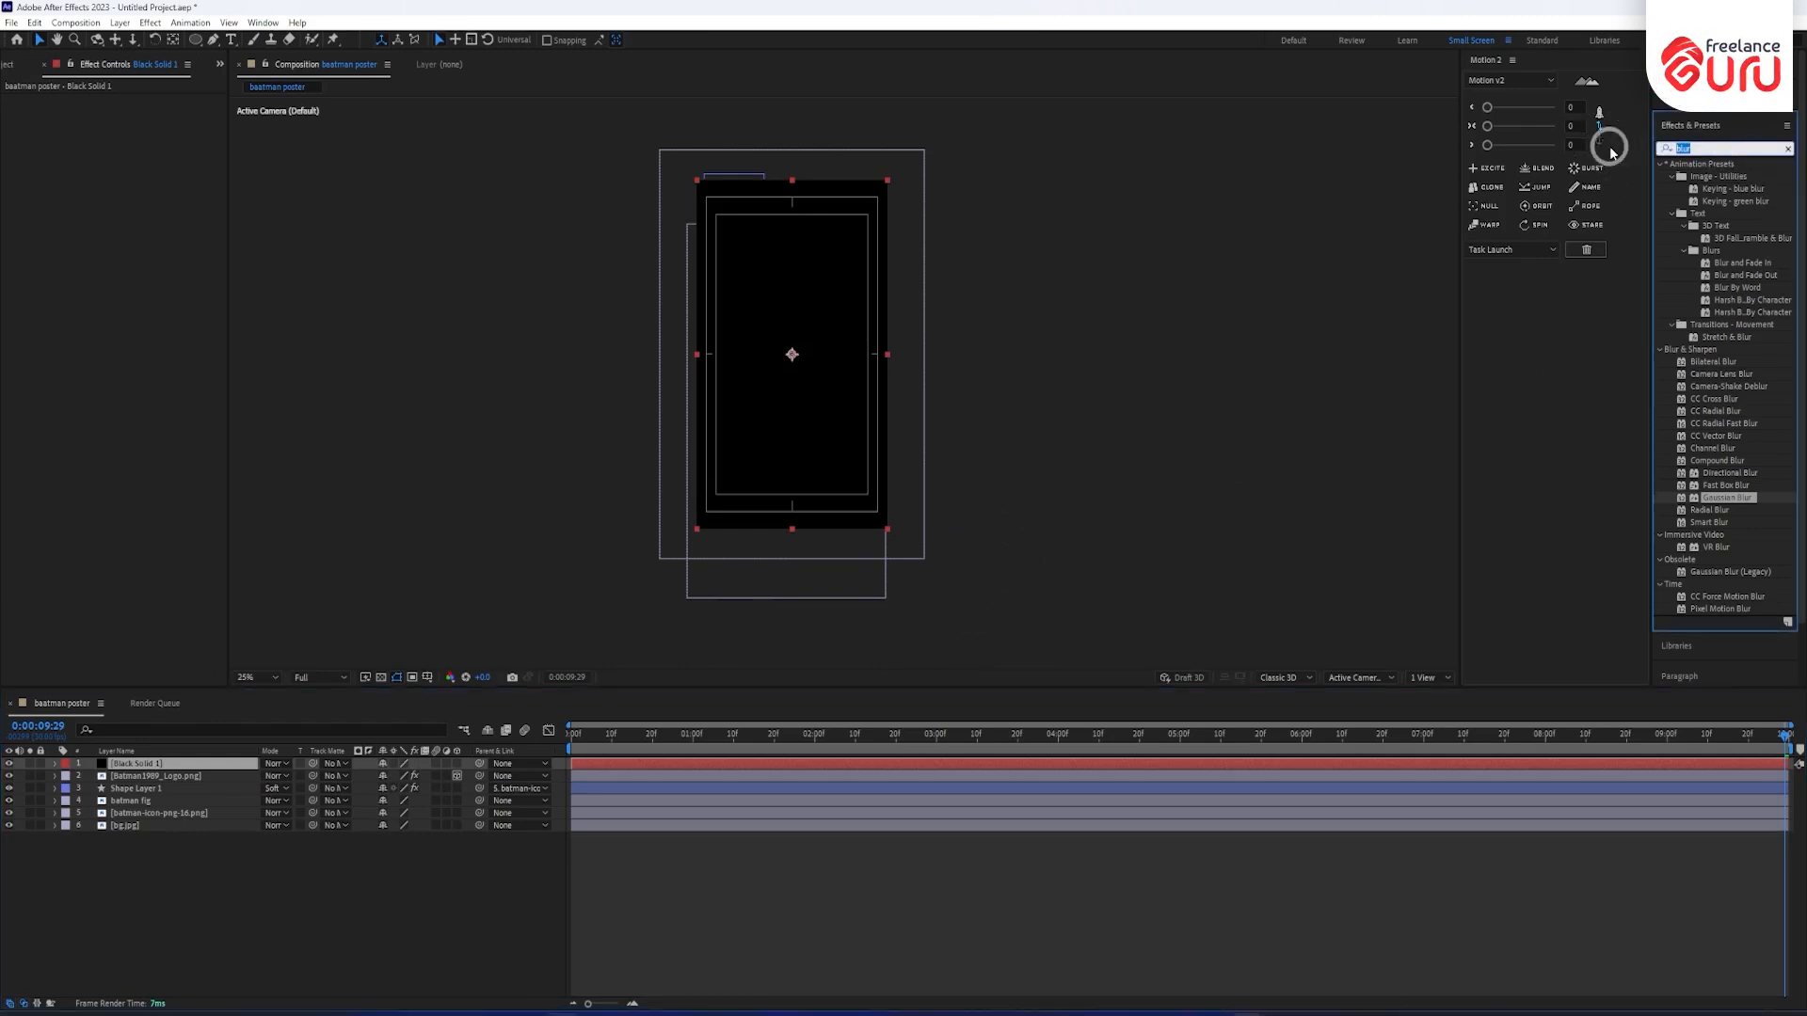
type("particles")
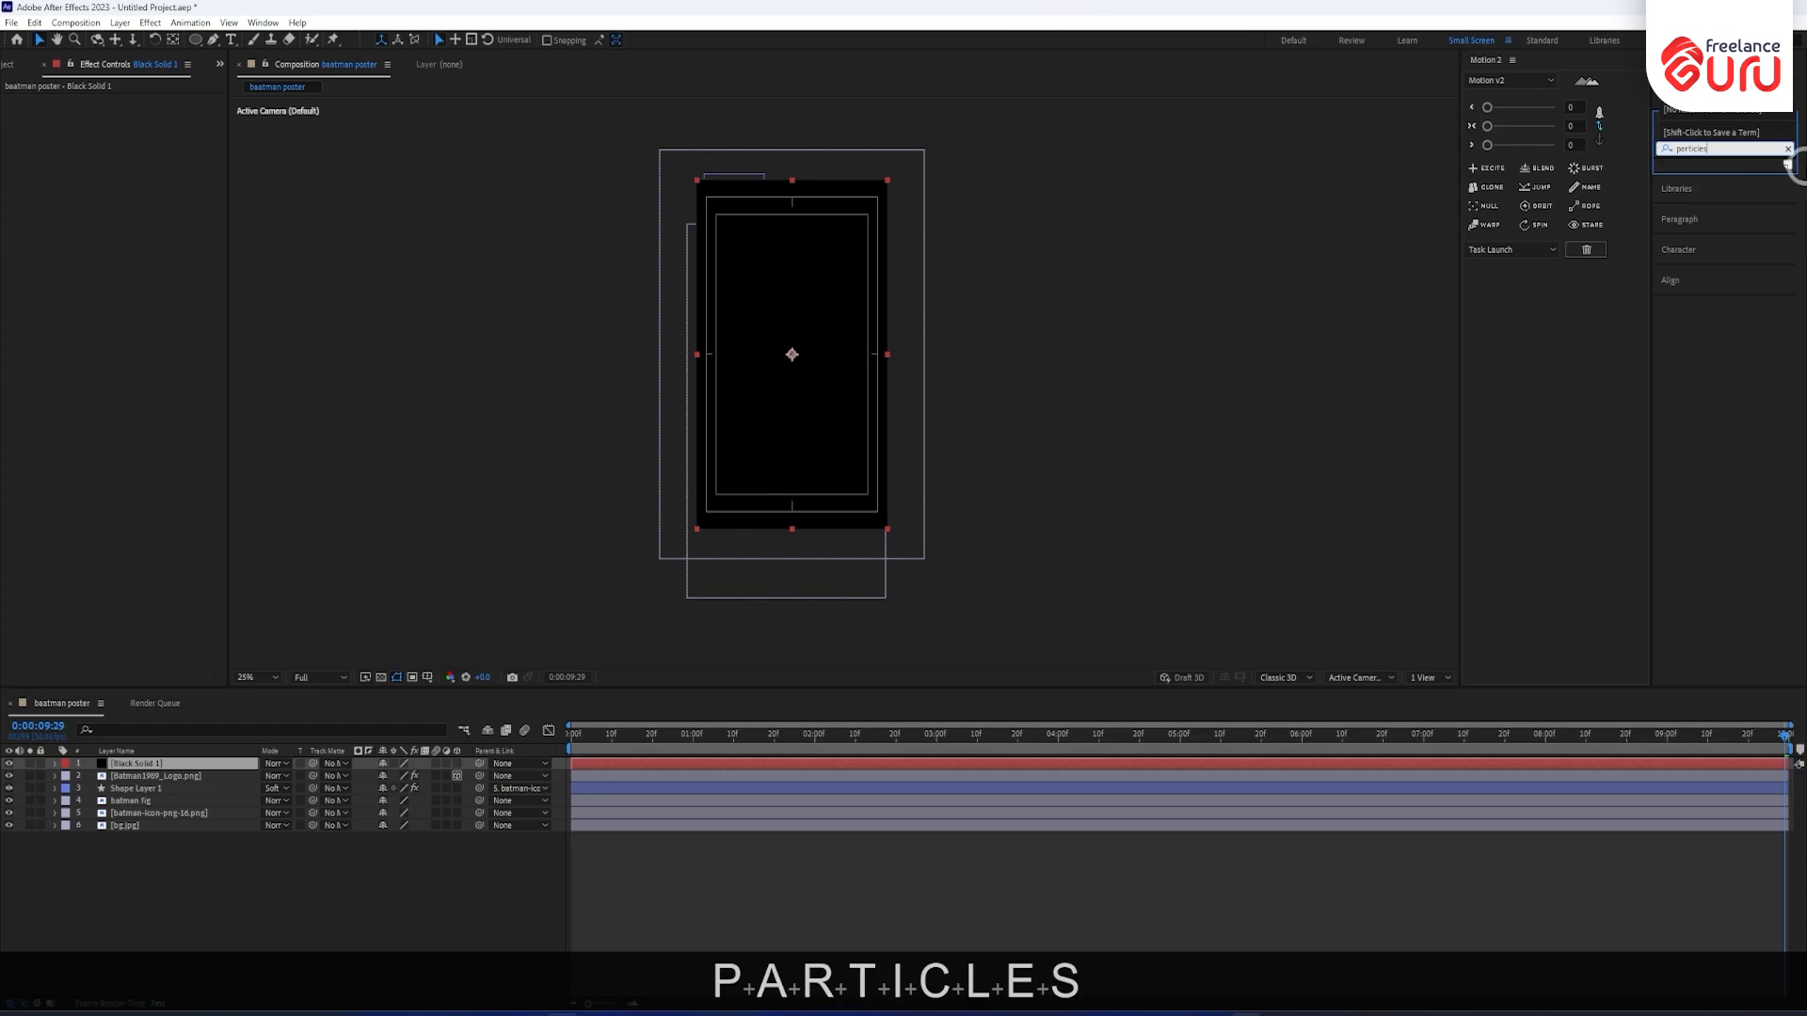
key("BackSpace")
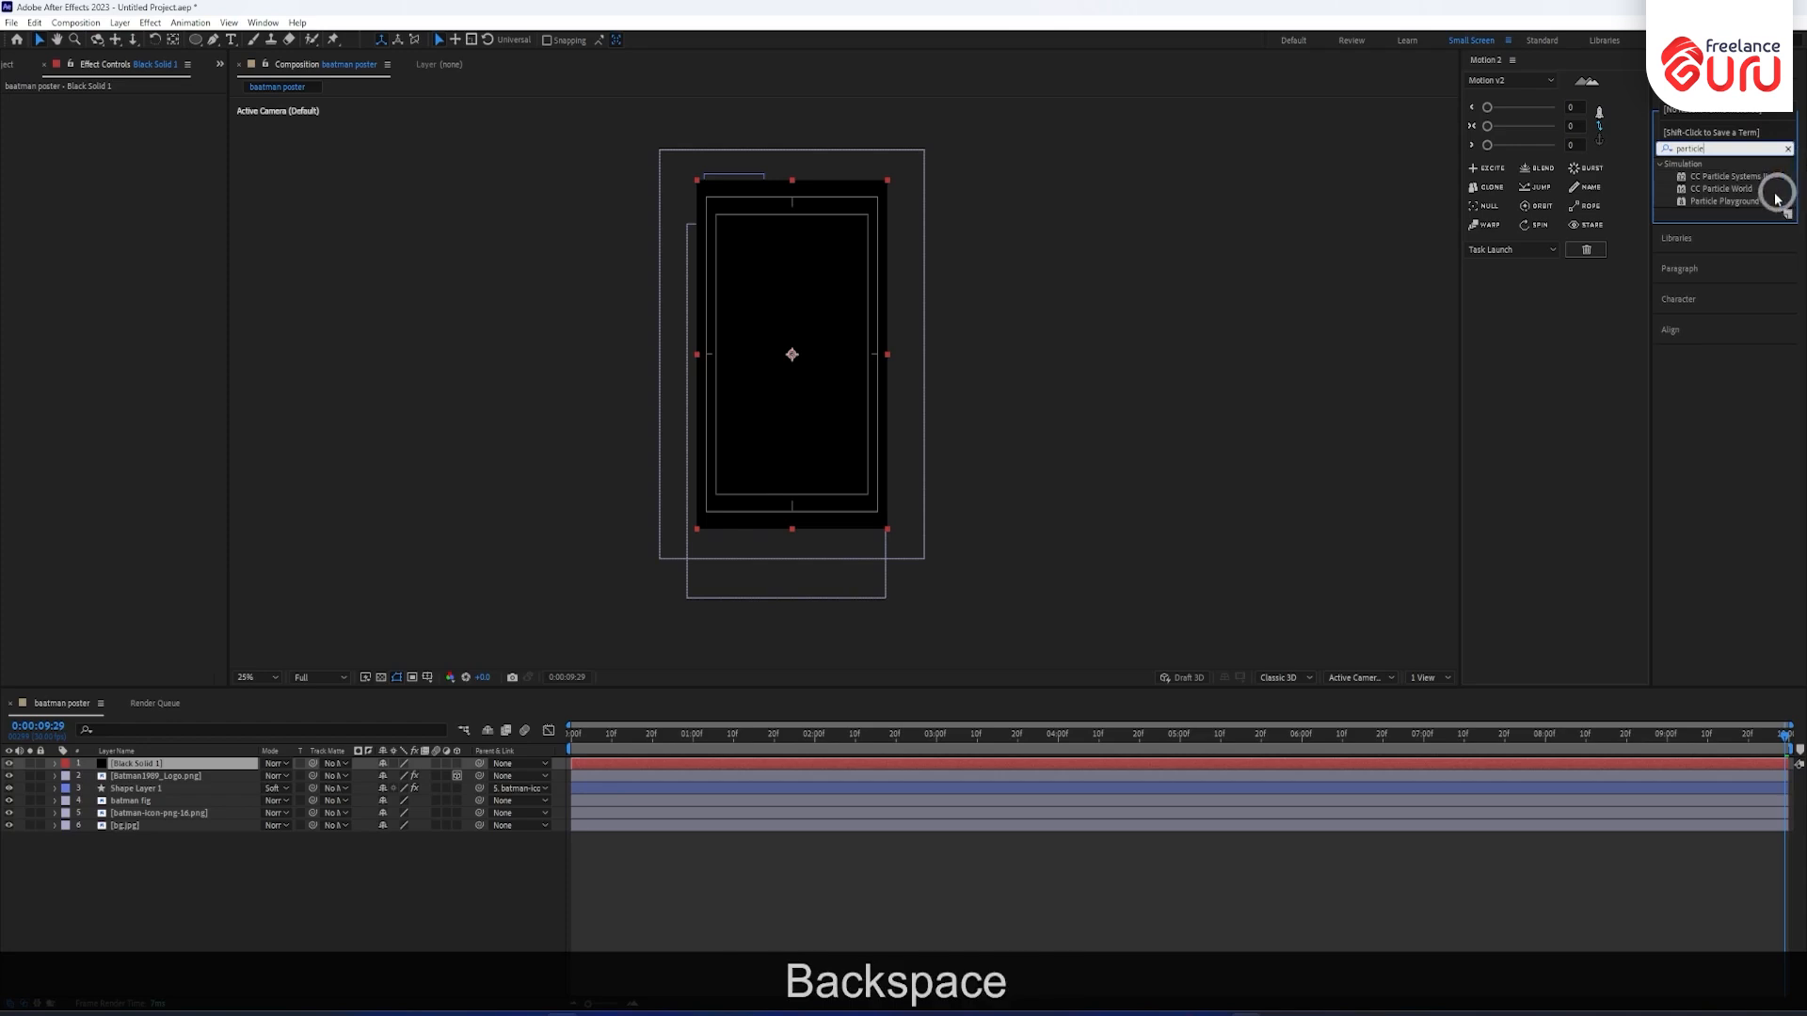
double_click(1743, 189)
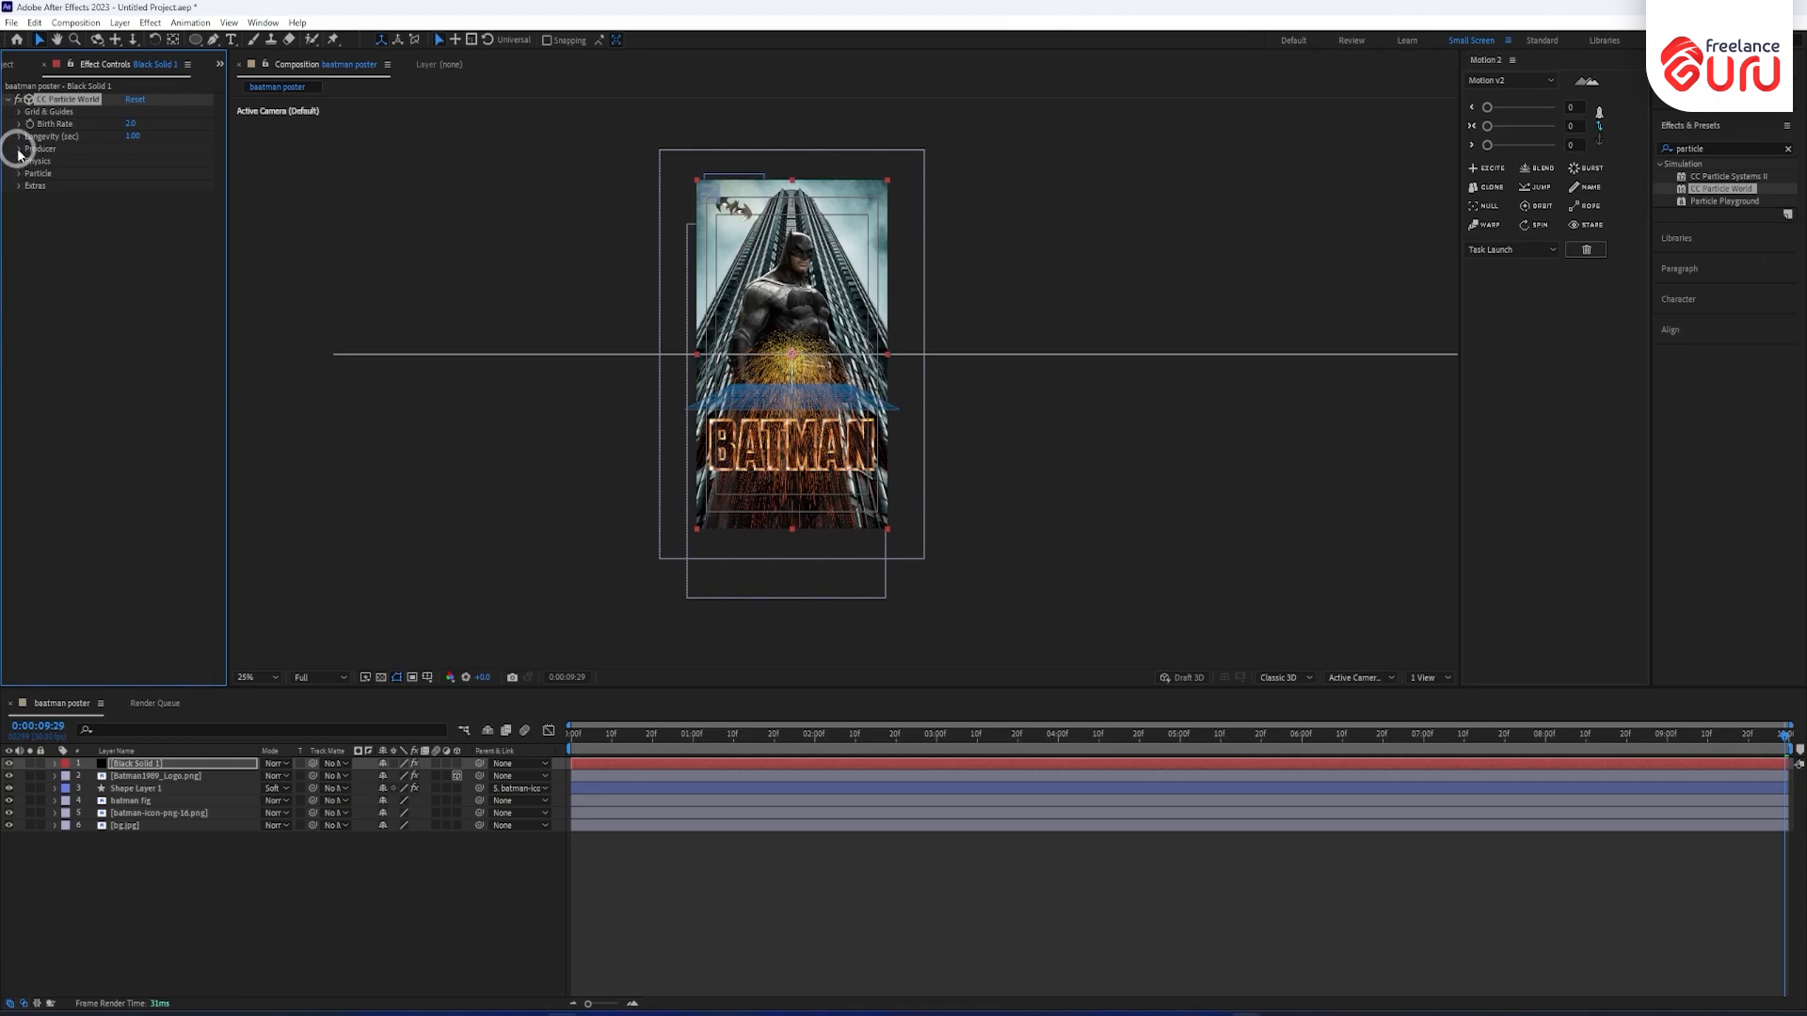
Set the particle Producer's radius to about 3.4 in X, 3.6 in Y and 7.2 in Z, and expand the Physics settings.
left_click(19, 150)
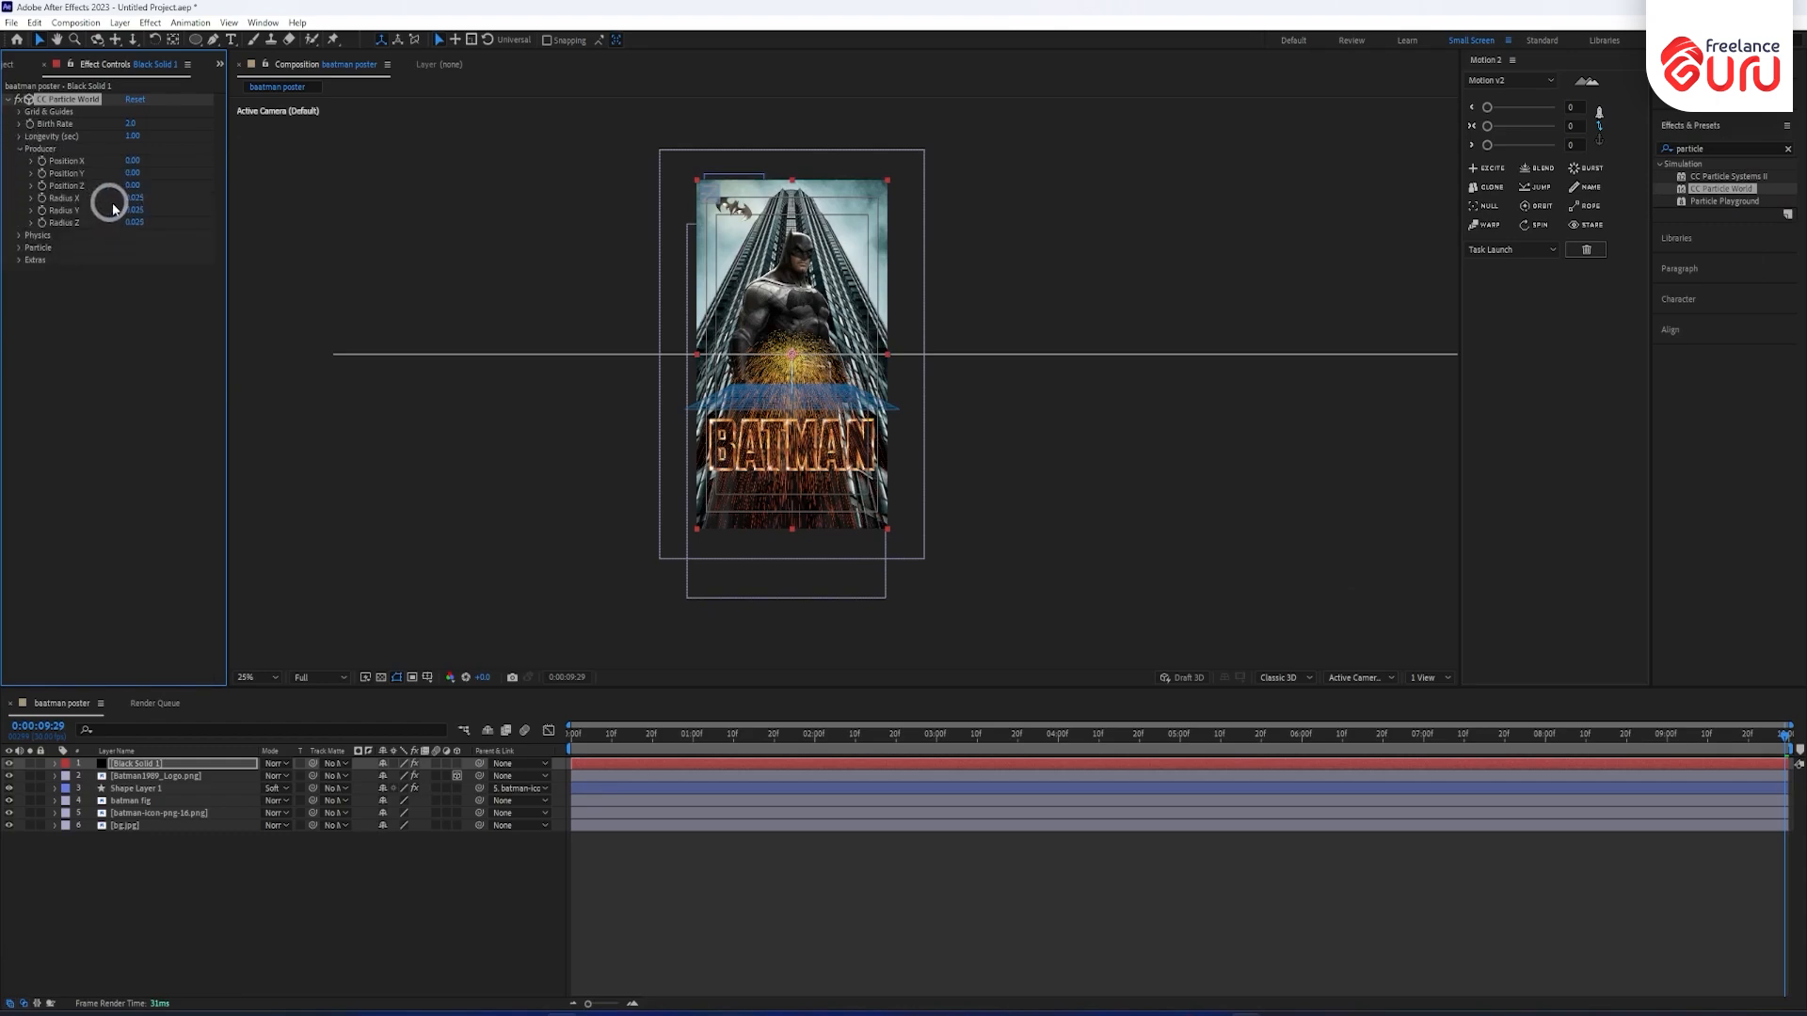
left_click_drag(131, 196, 417, 191)
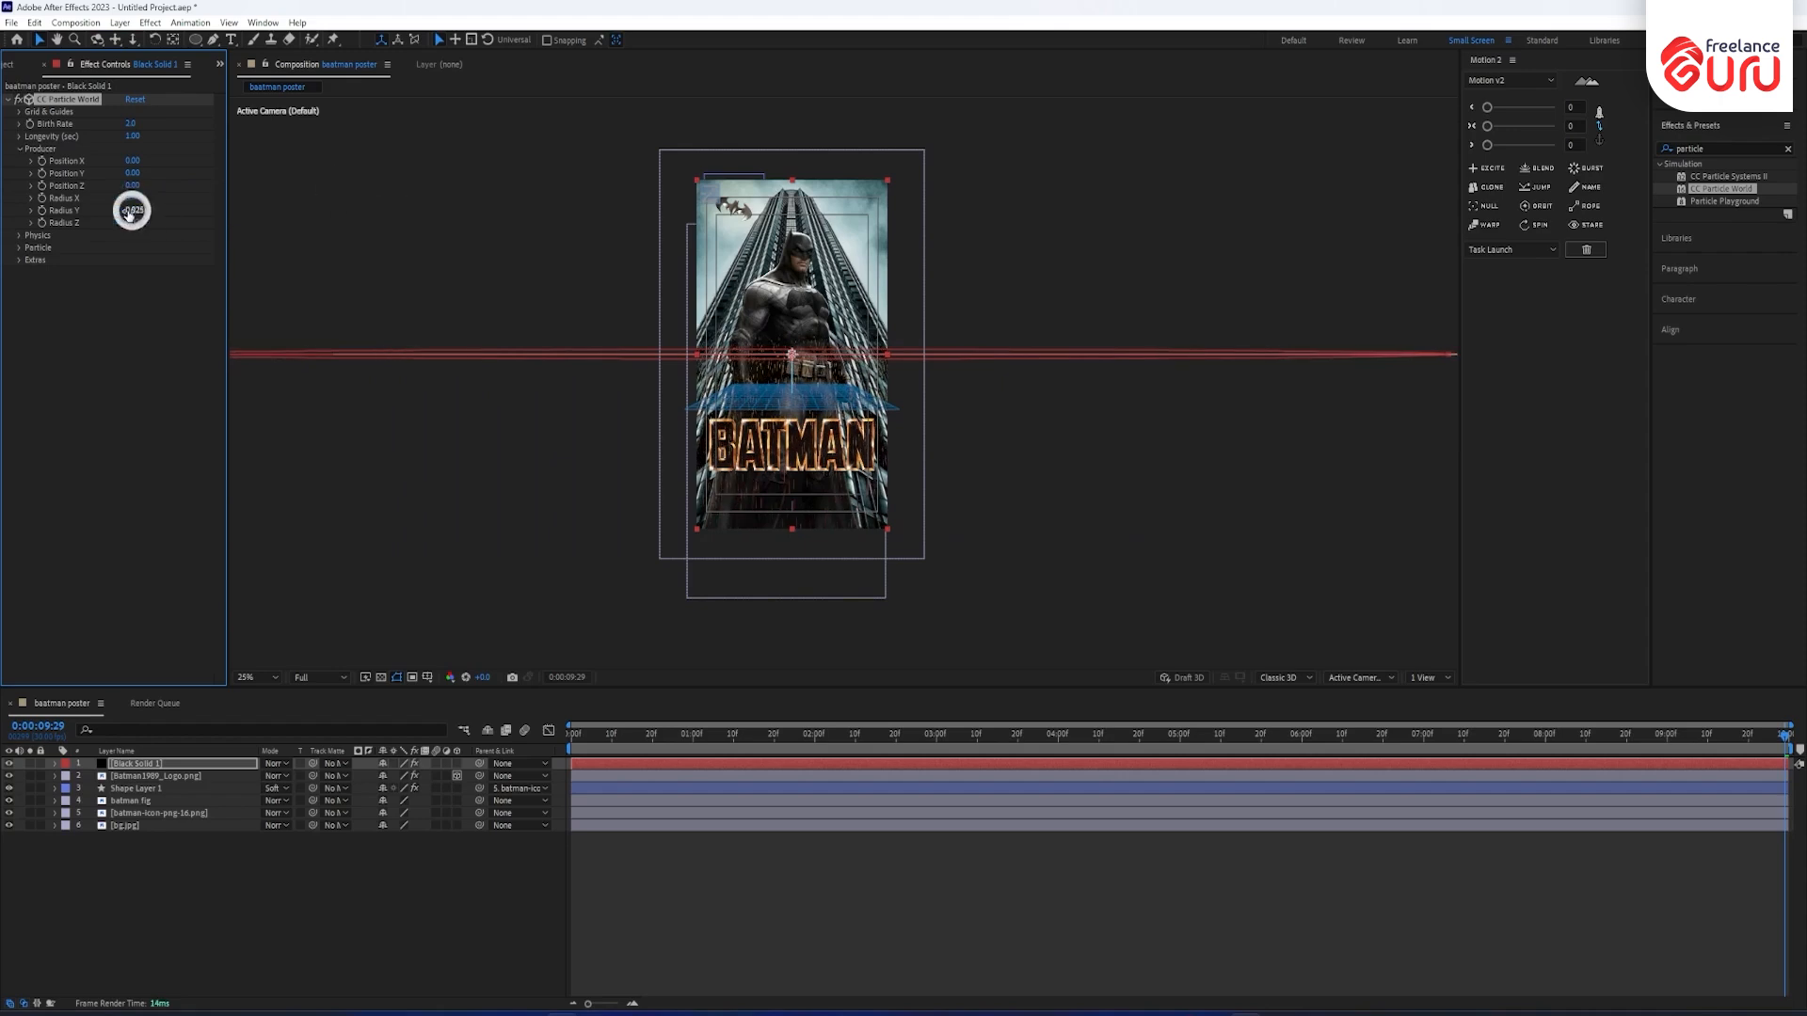
left_click_drag(130, 212, 375, 203)
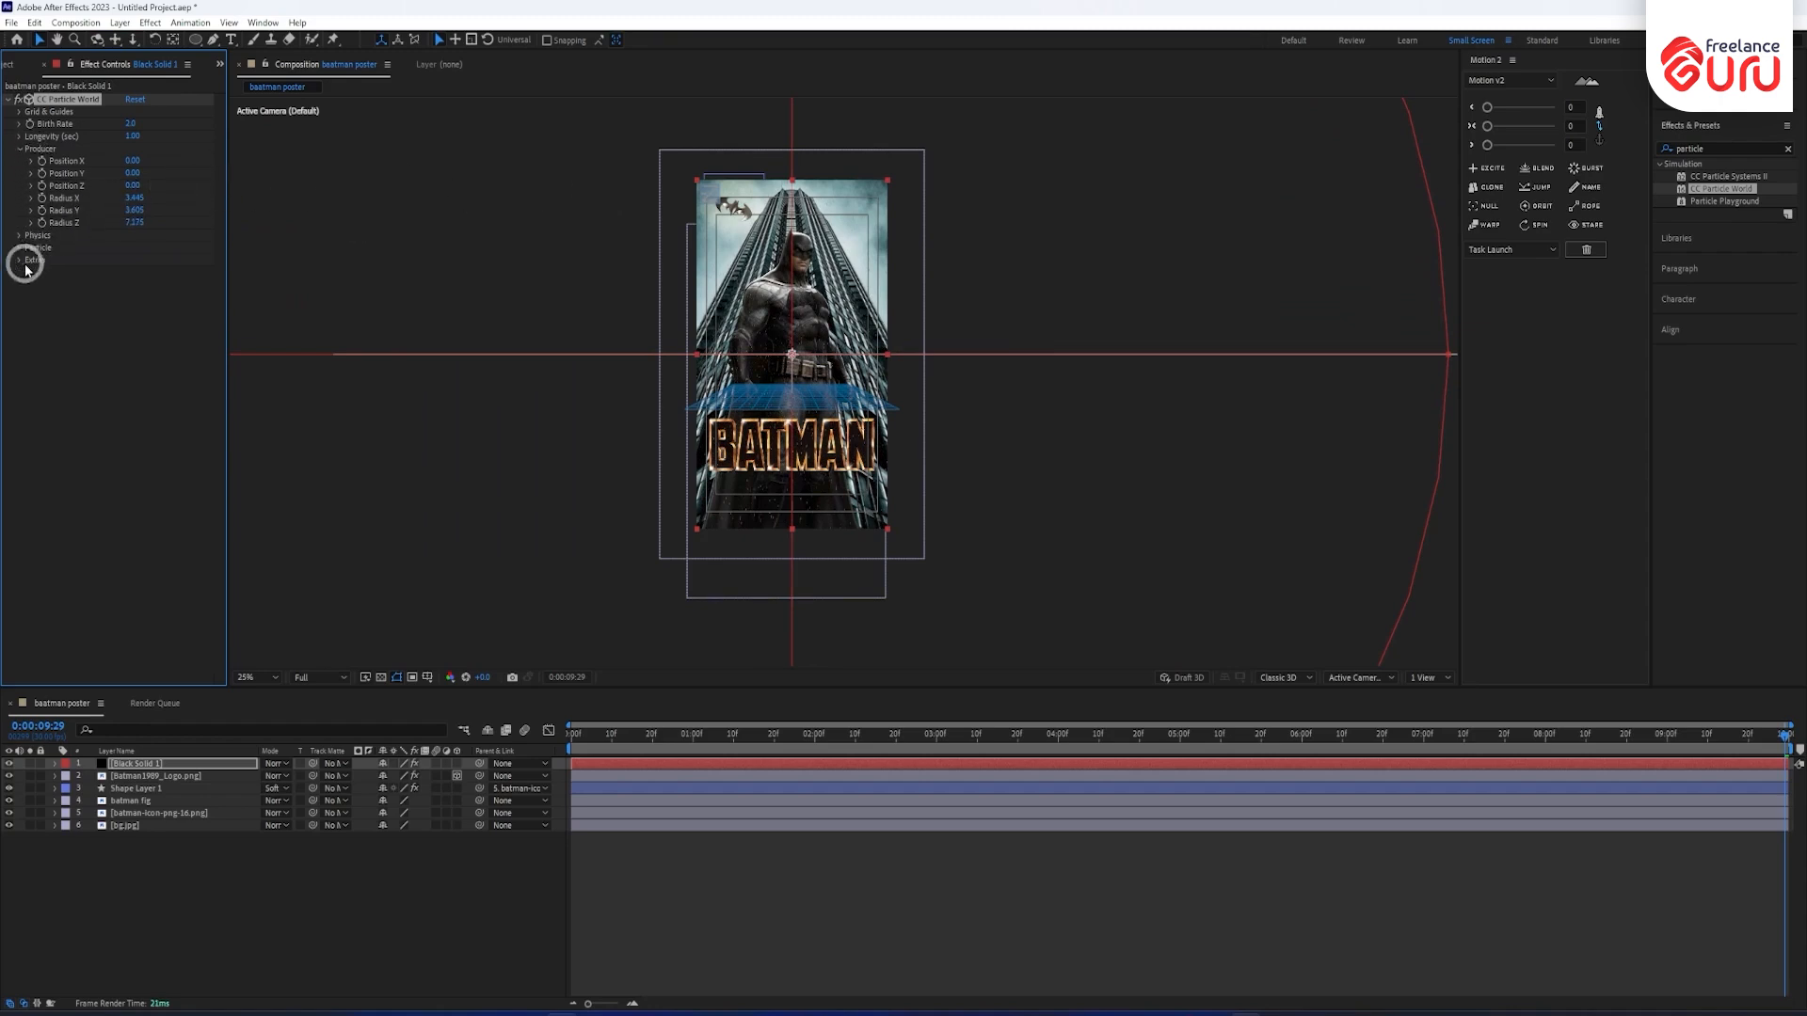
left_click(19, 237)
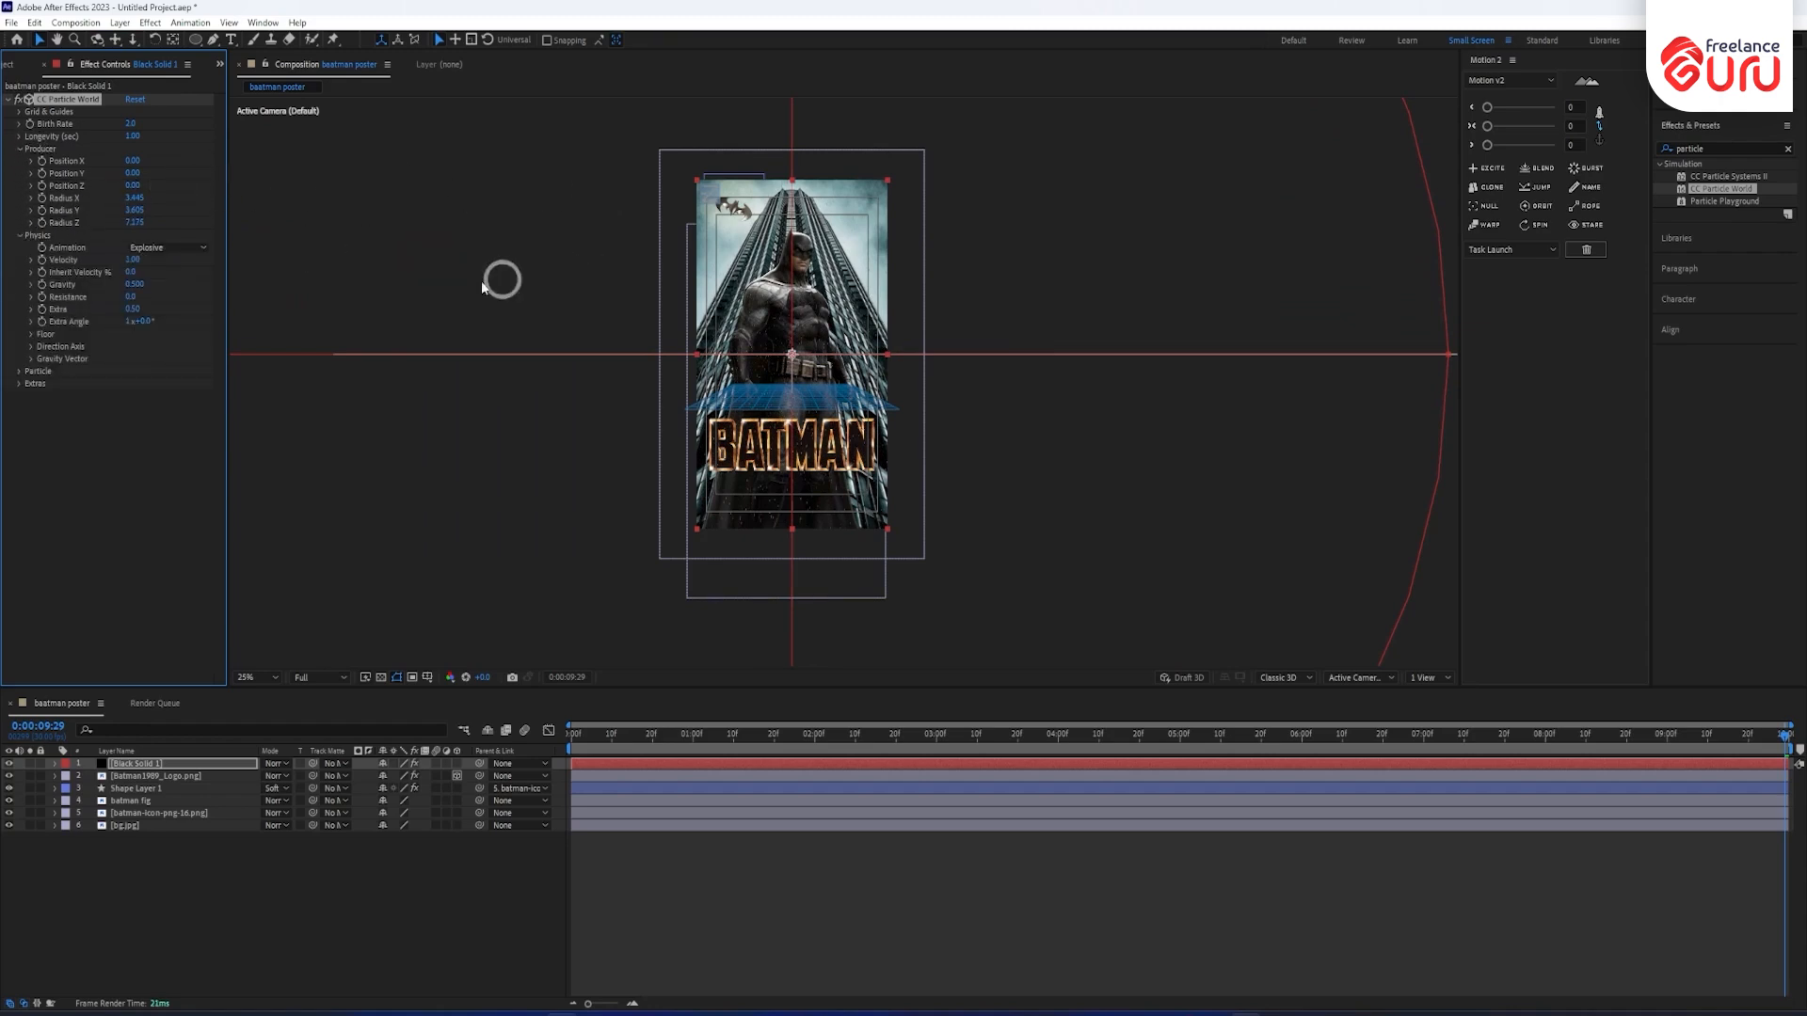
Set the particle Physics animation to Fire and the Particle Type to Faded Sphere, keeping the existing birth color.
left_click(190, 250)
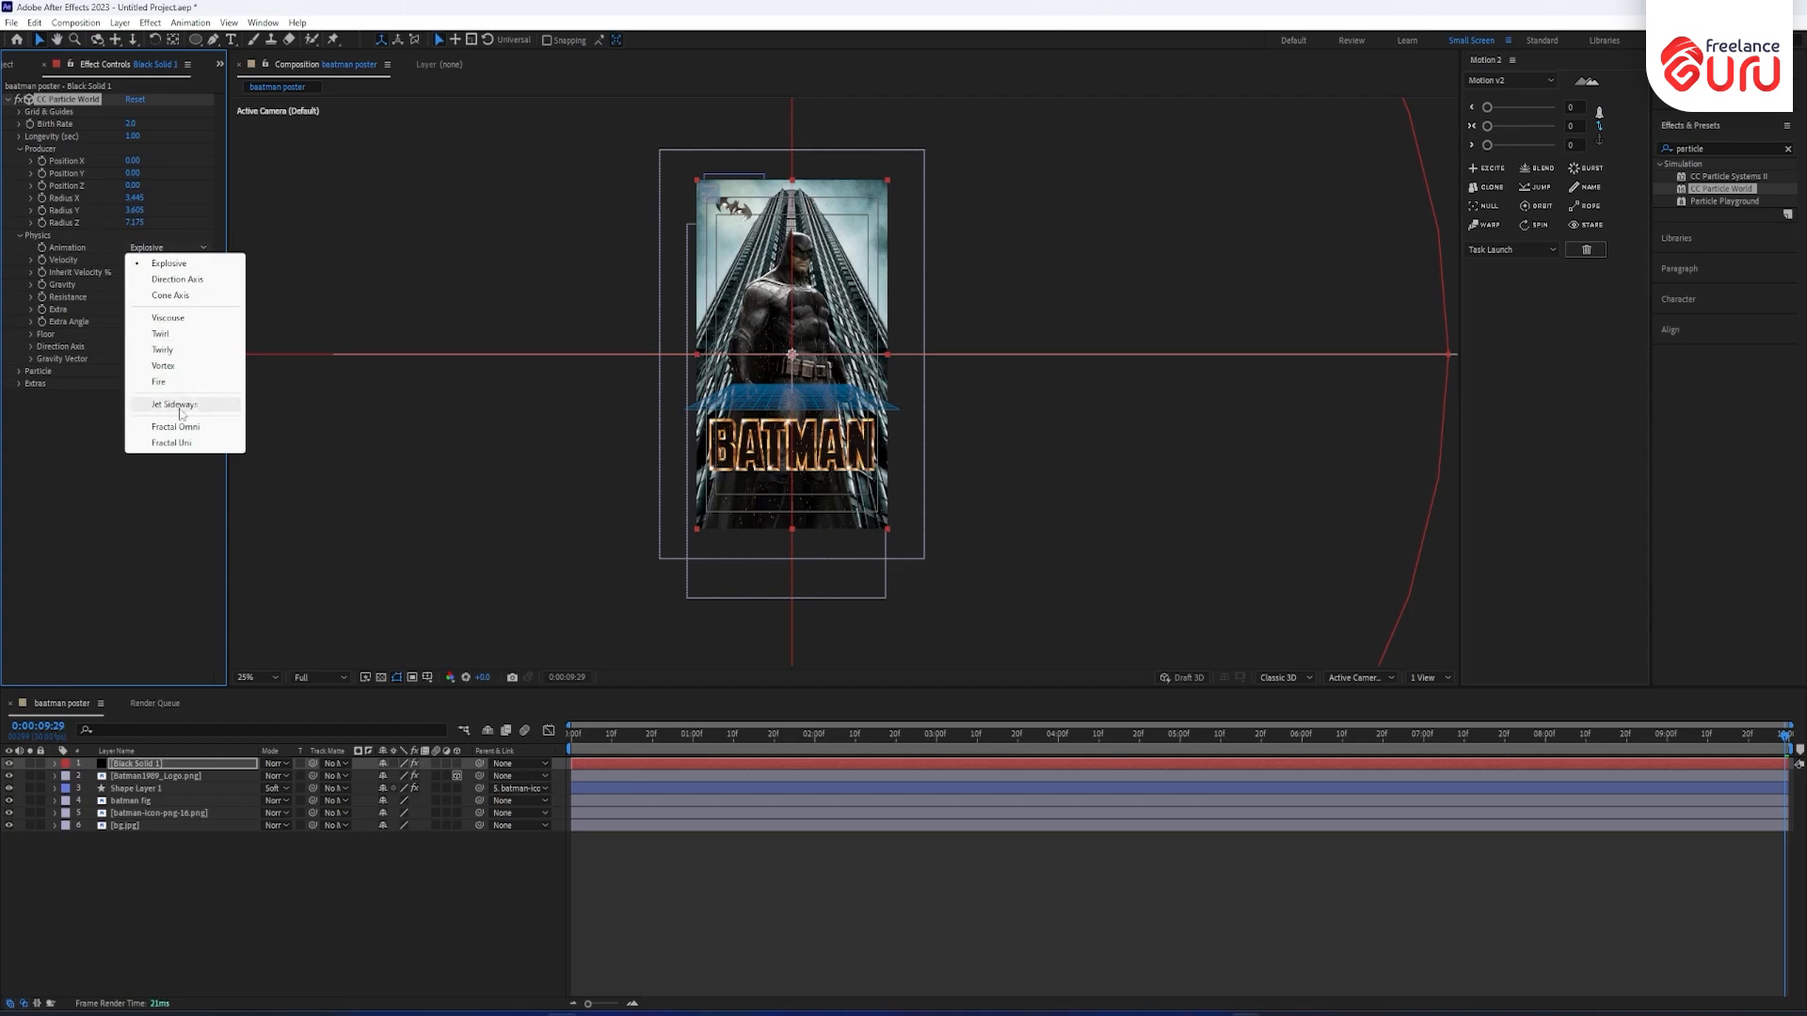
left_click(162, 381)
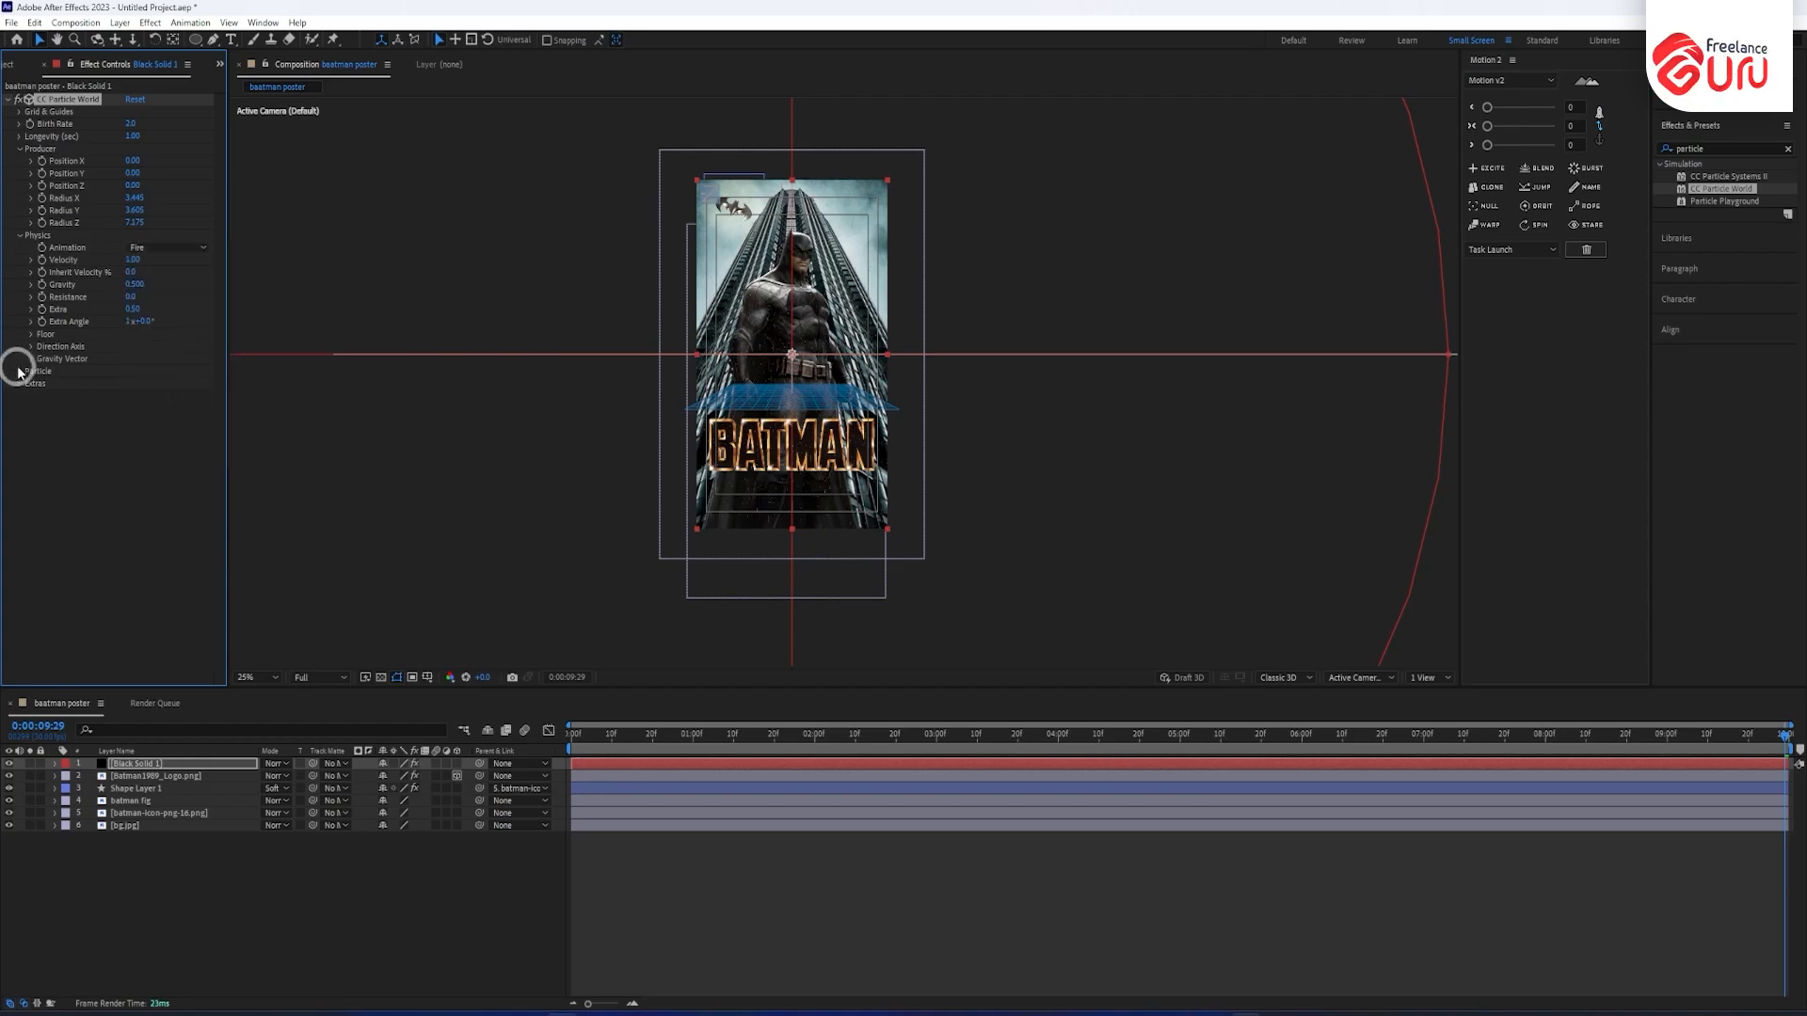
left_click(20, 371)
left_click(173, 382)
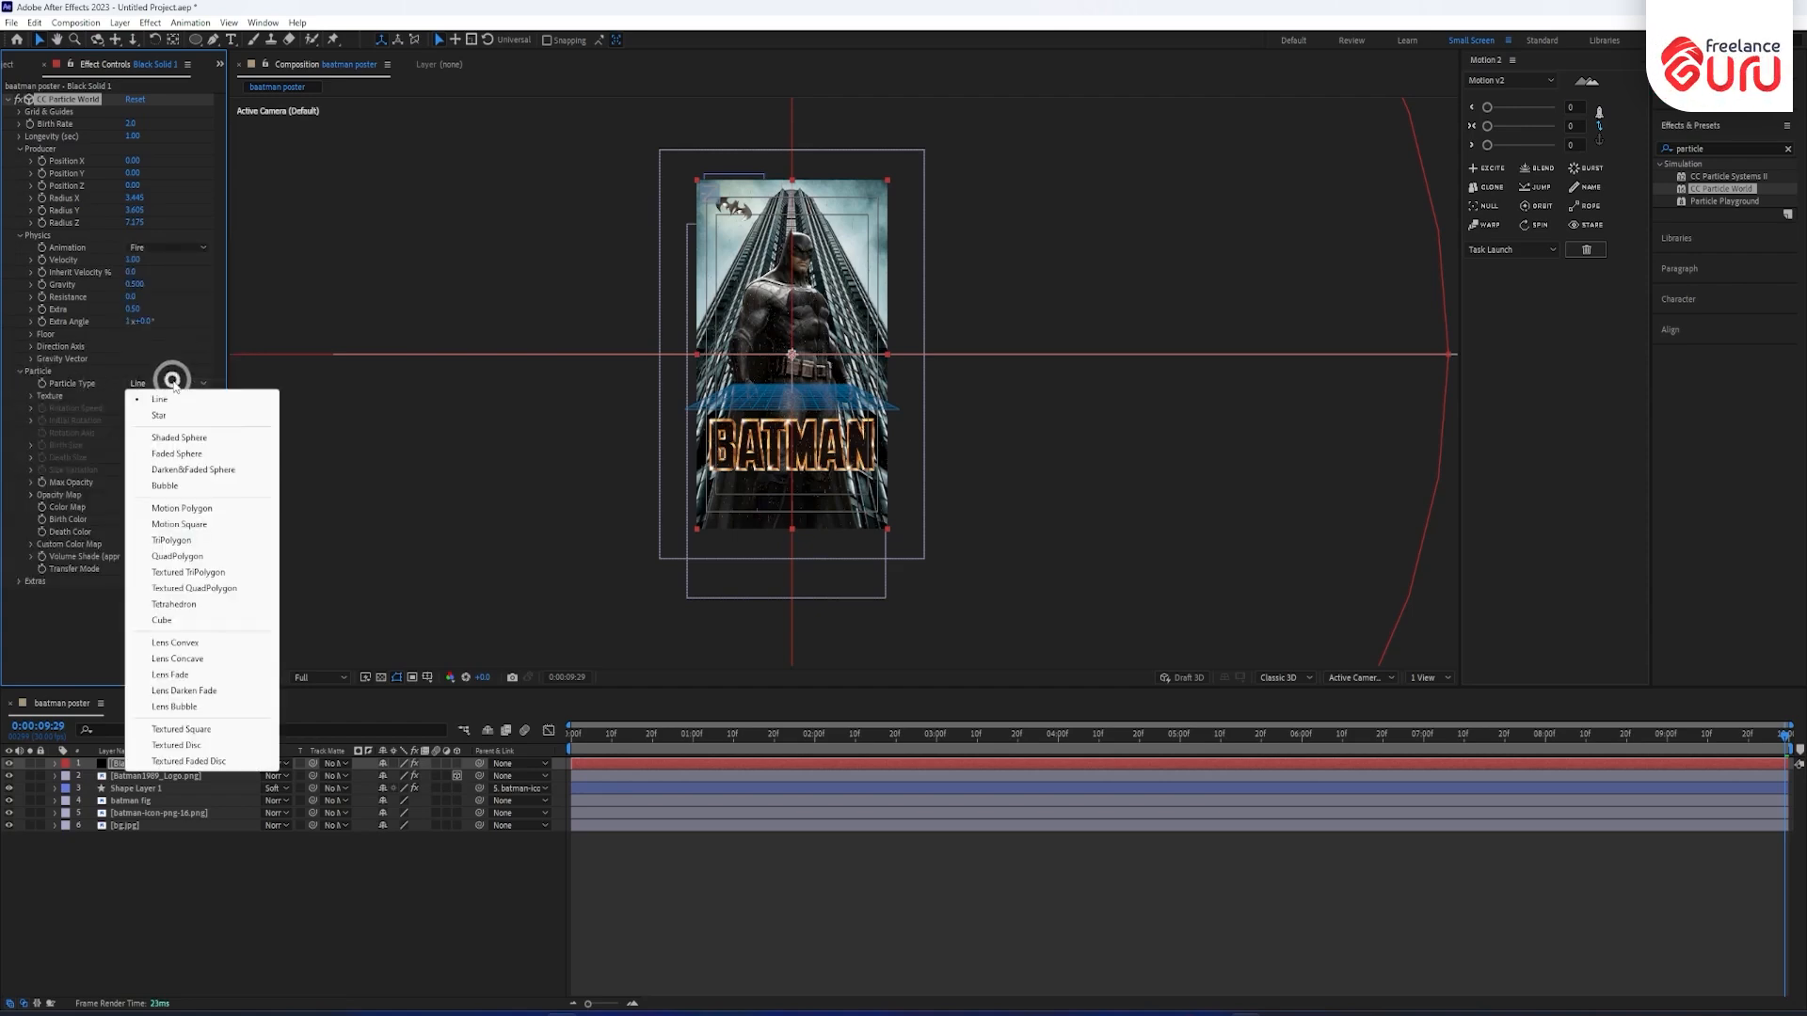
left_click(202, 455)
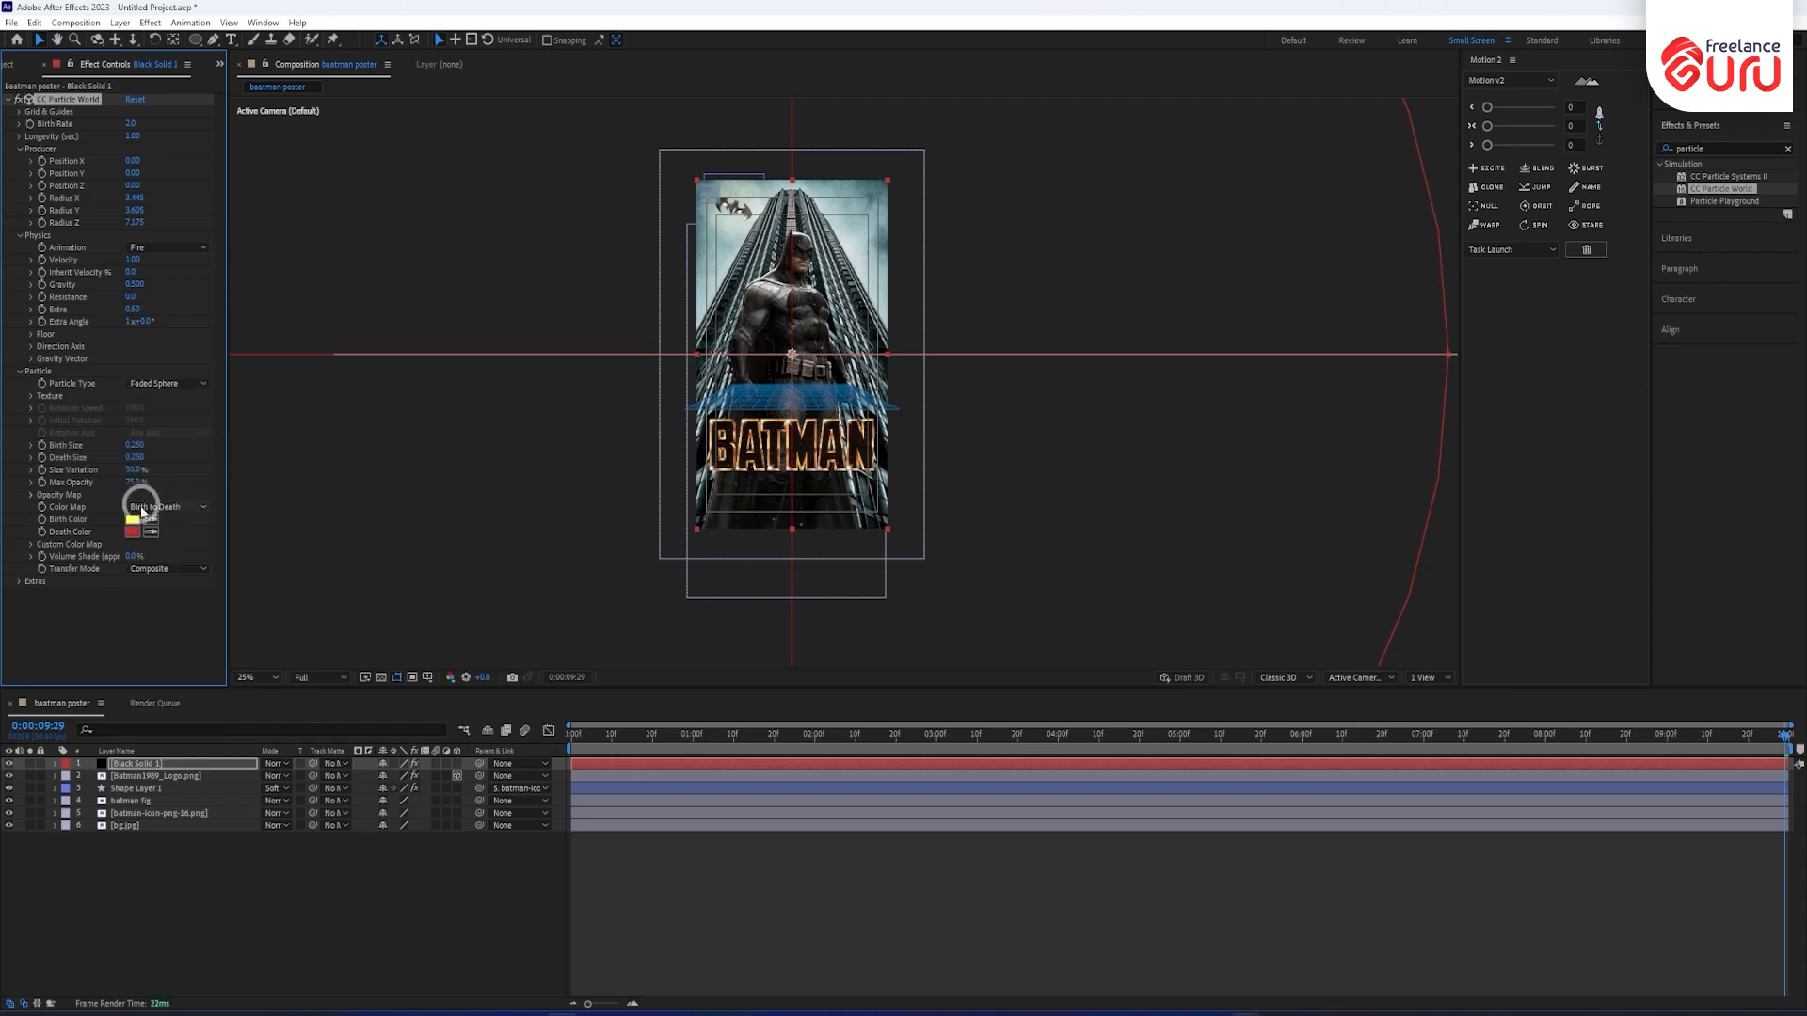
left_click(132, 520)
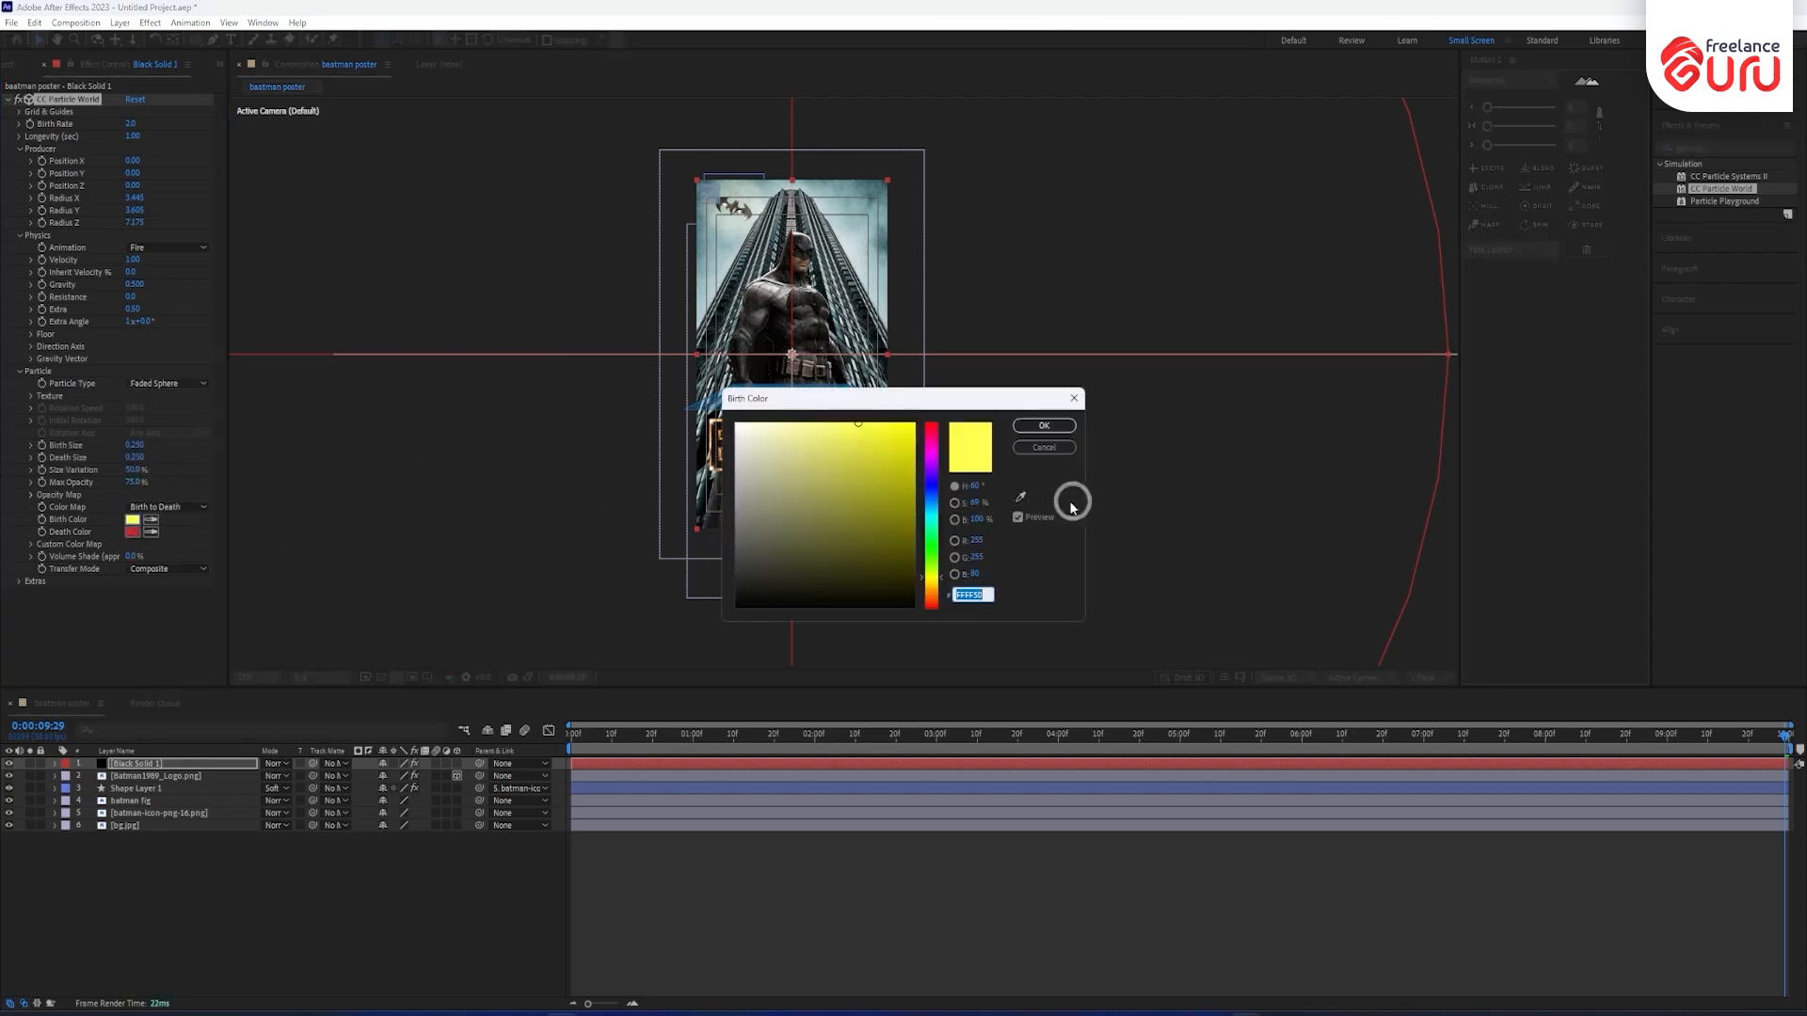
left_click(1046, 426)
key("period")
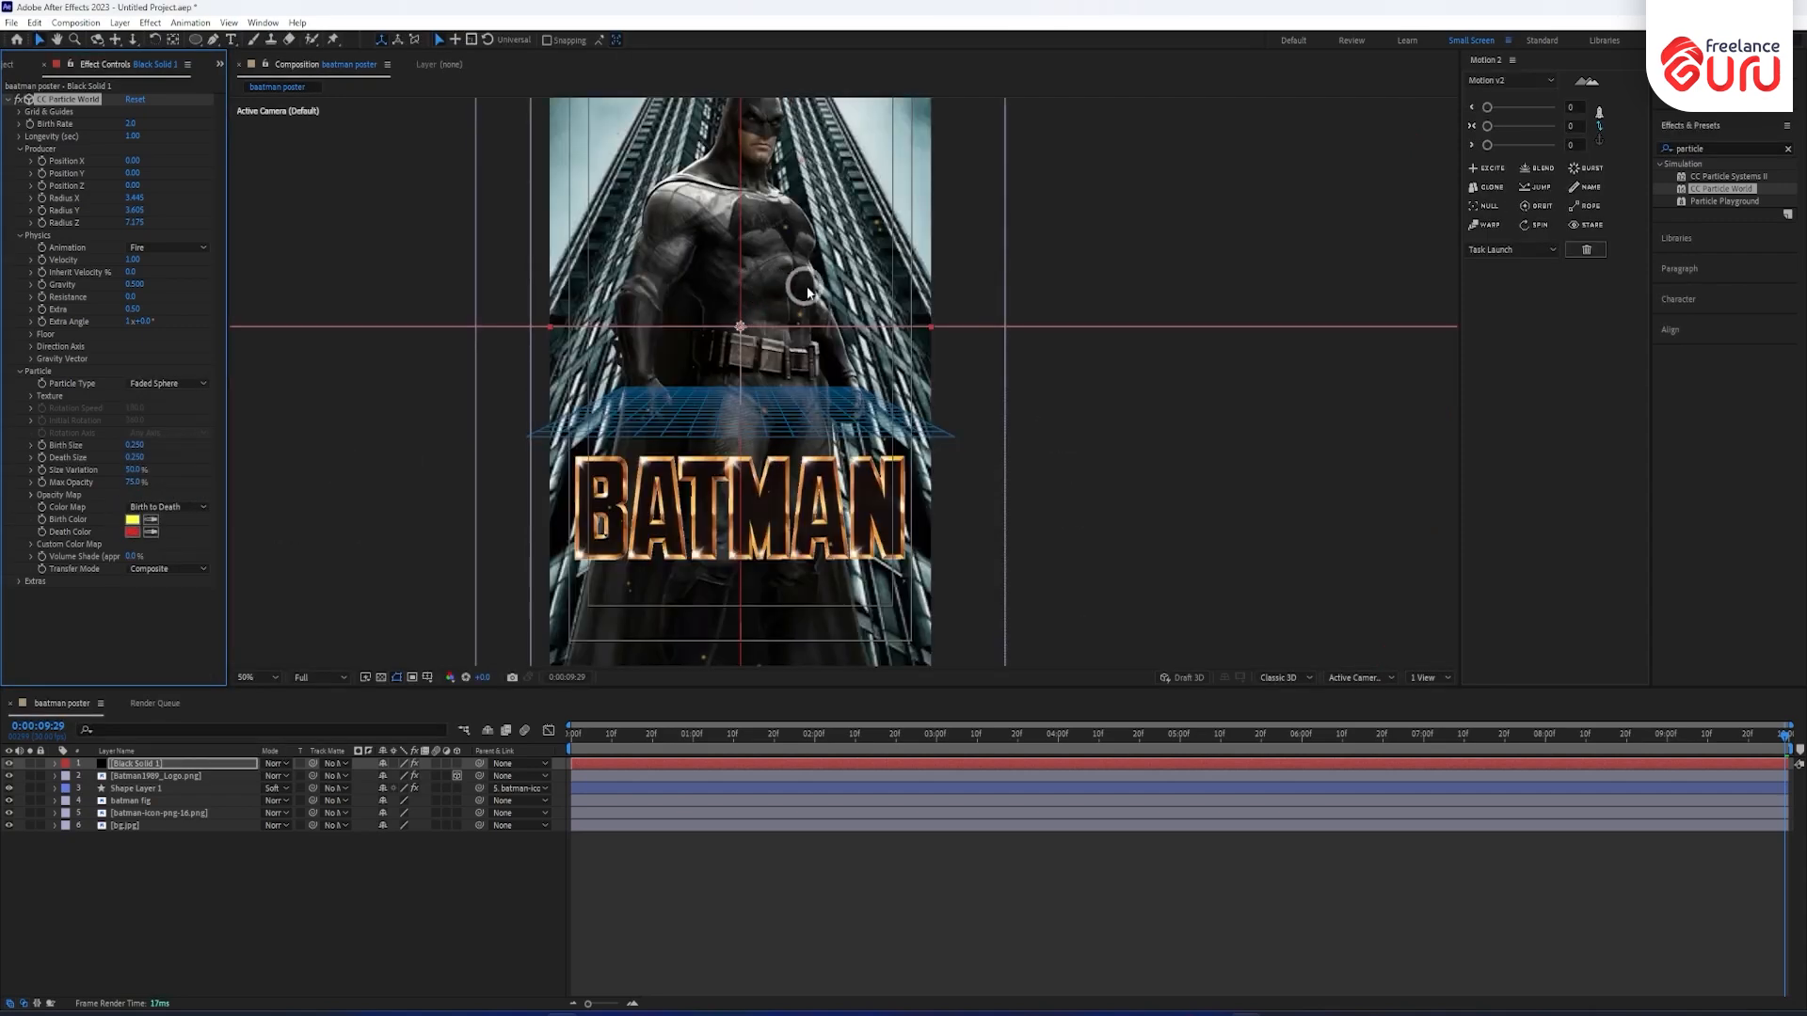
Preview the particles from the start of the composition and switch the Particle Type to Line.
left_click(593, 744)
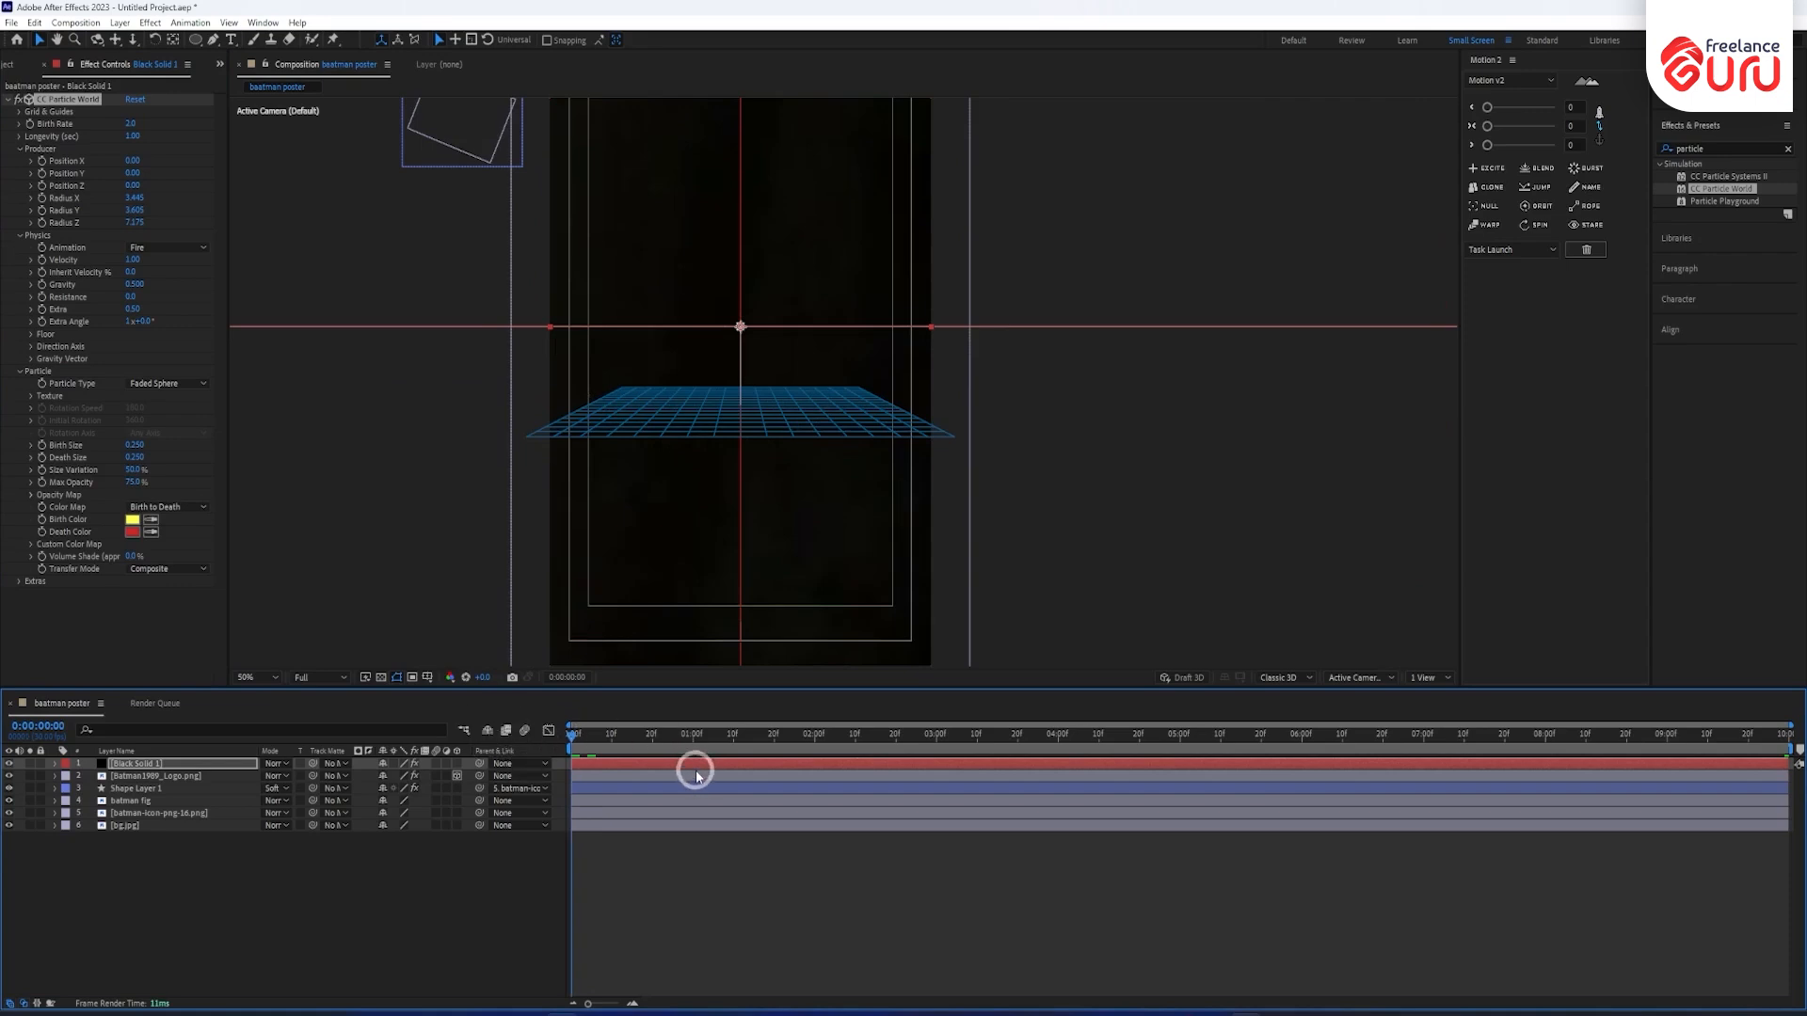
key("KP_0")
scroll(919, 327, "down", 2)
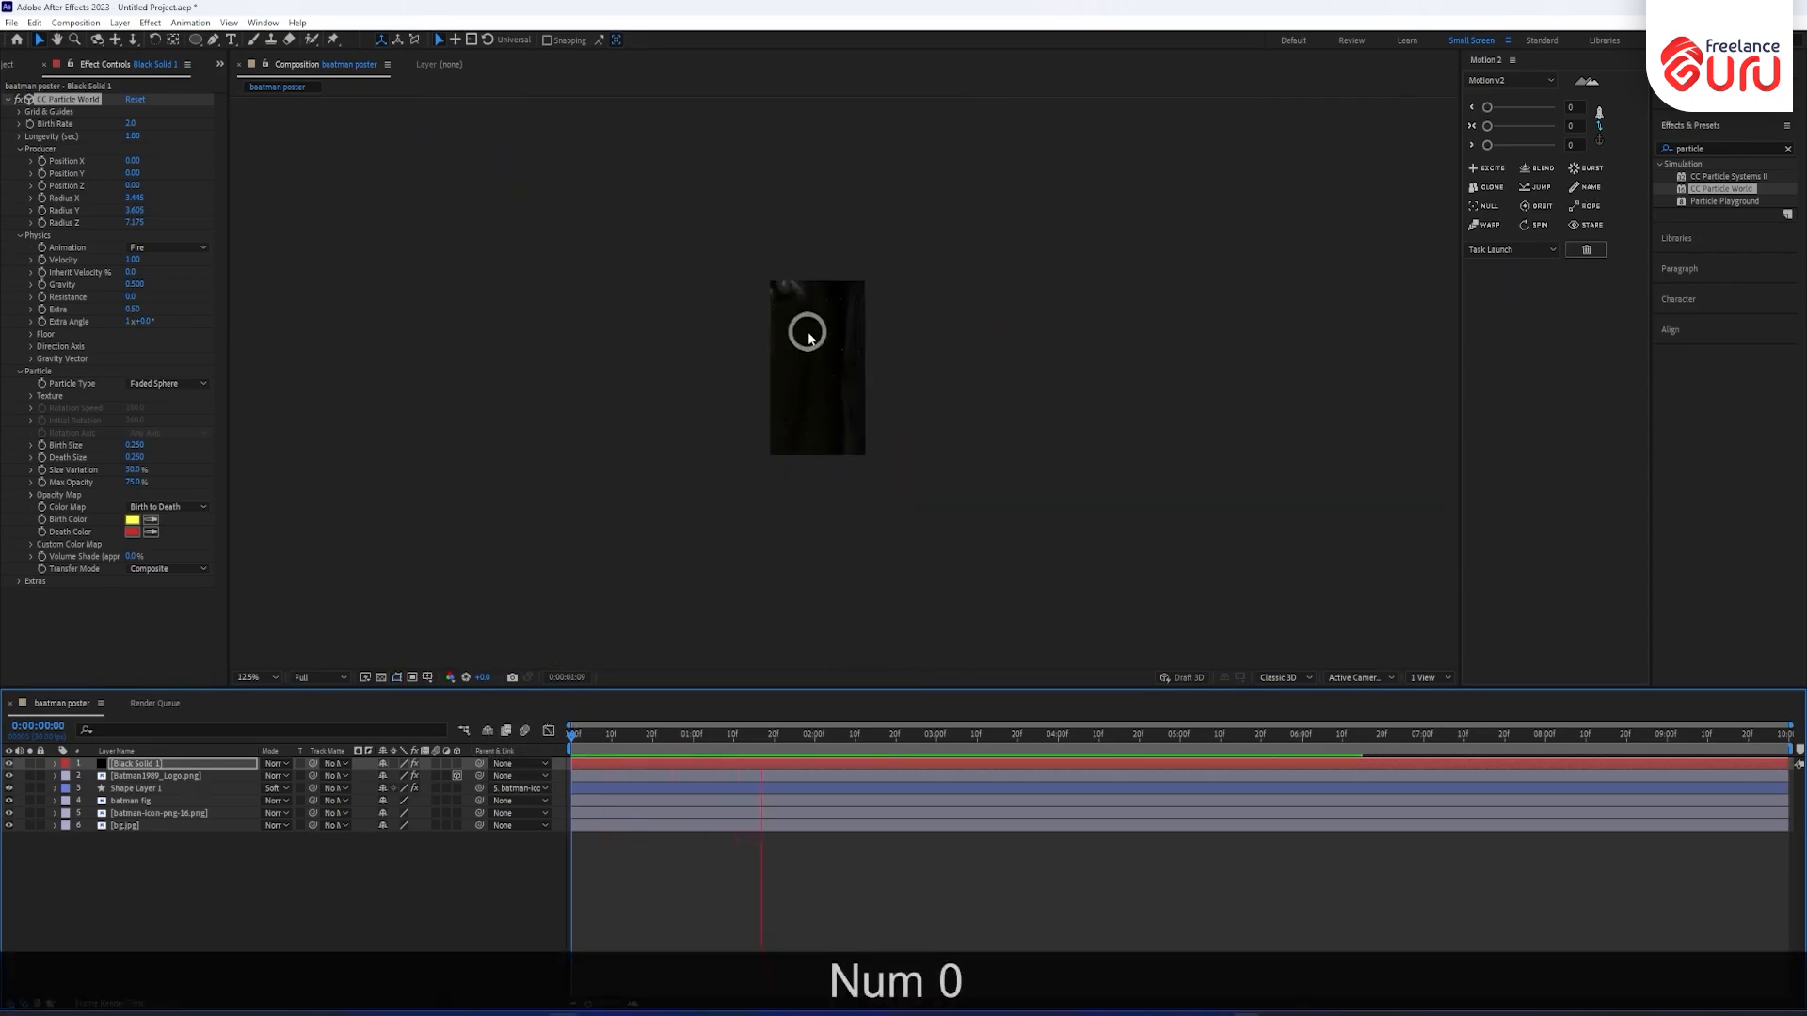
key("period")
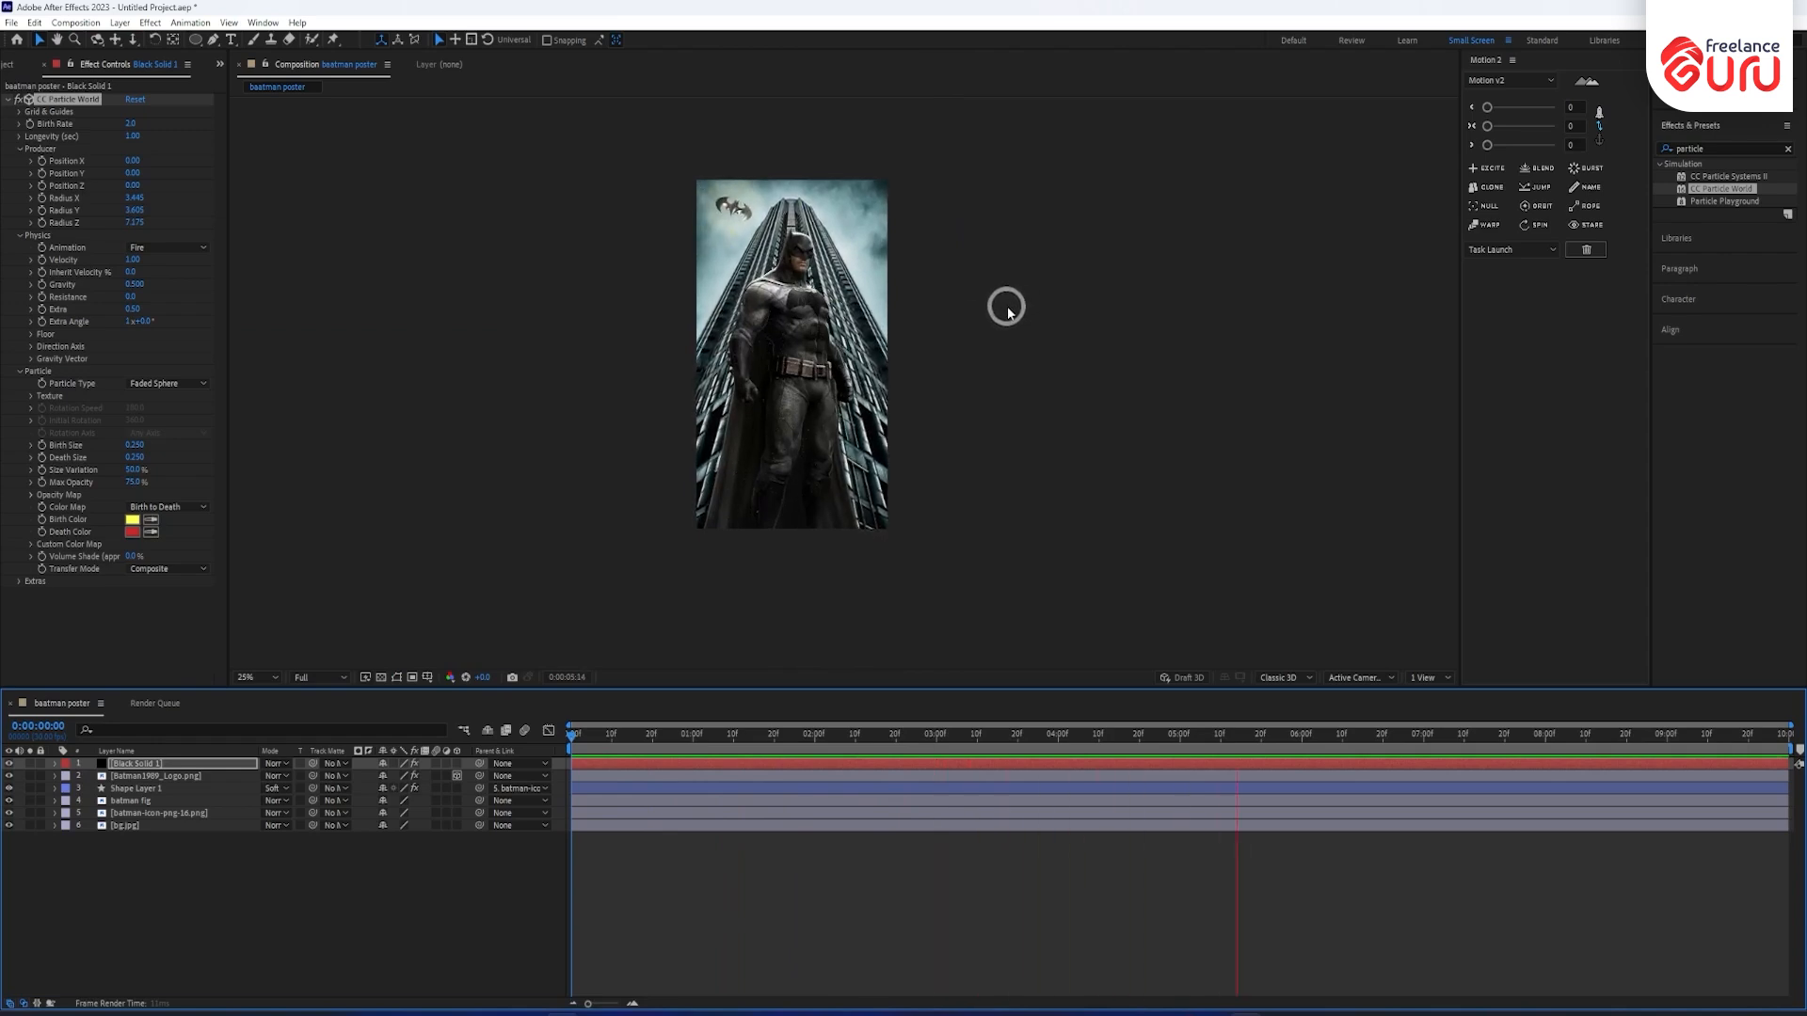
left_click(179, 384)
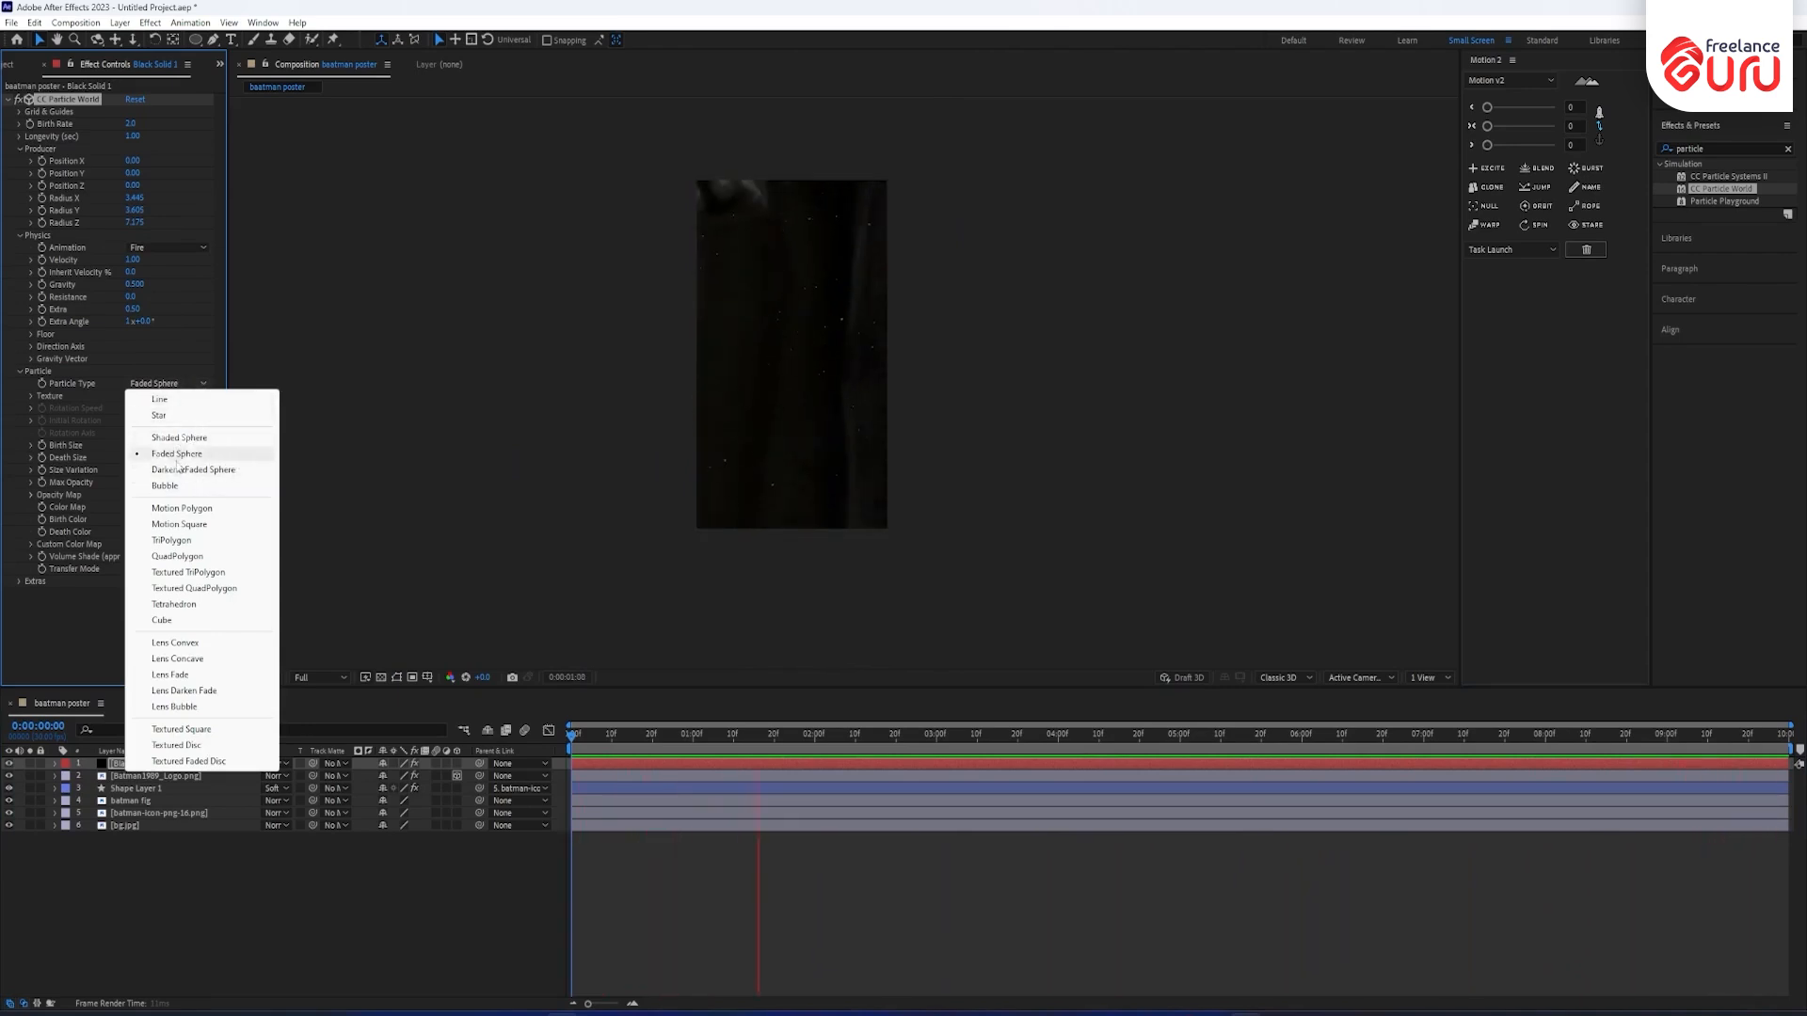
left_click(159, 399)
scroll(780, 329, "up", 2)
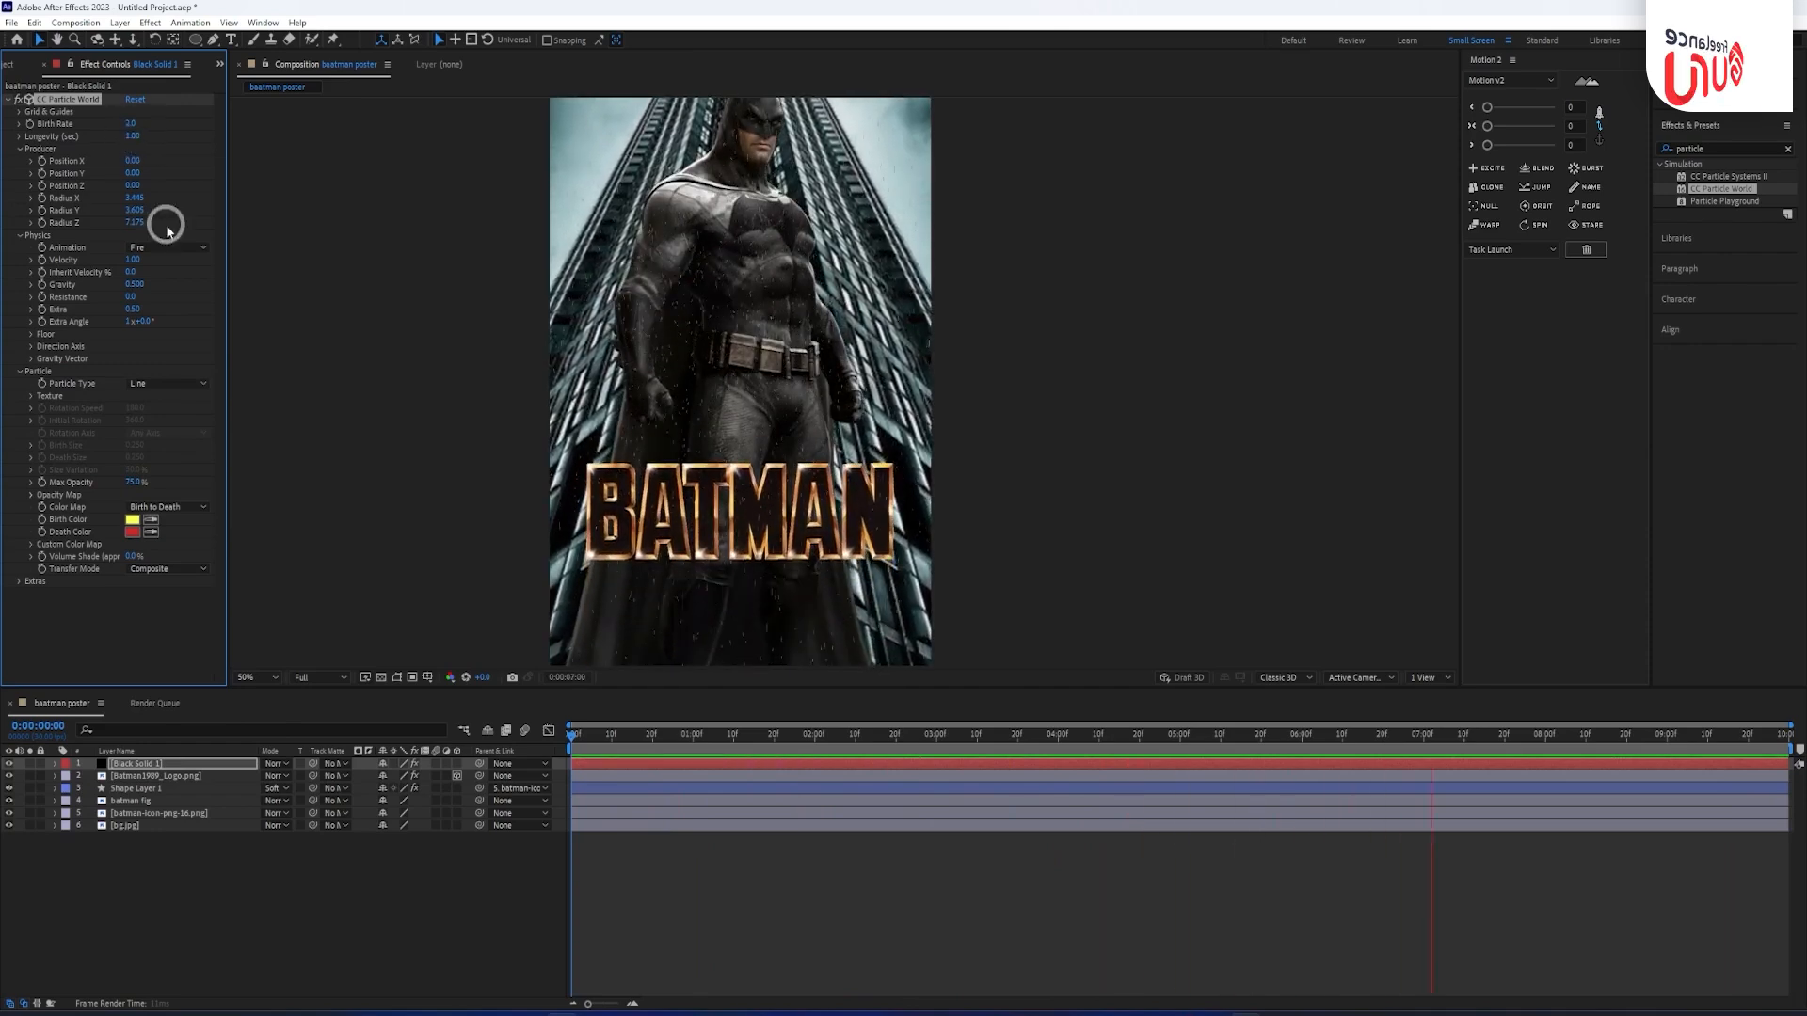
Widen the particle Producer's radius to about 27.9 in X and 5.3 in Y, and set the Birth Rate to 3.0.
left_click(135, 209)
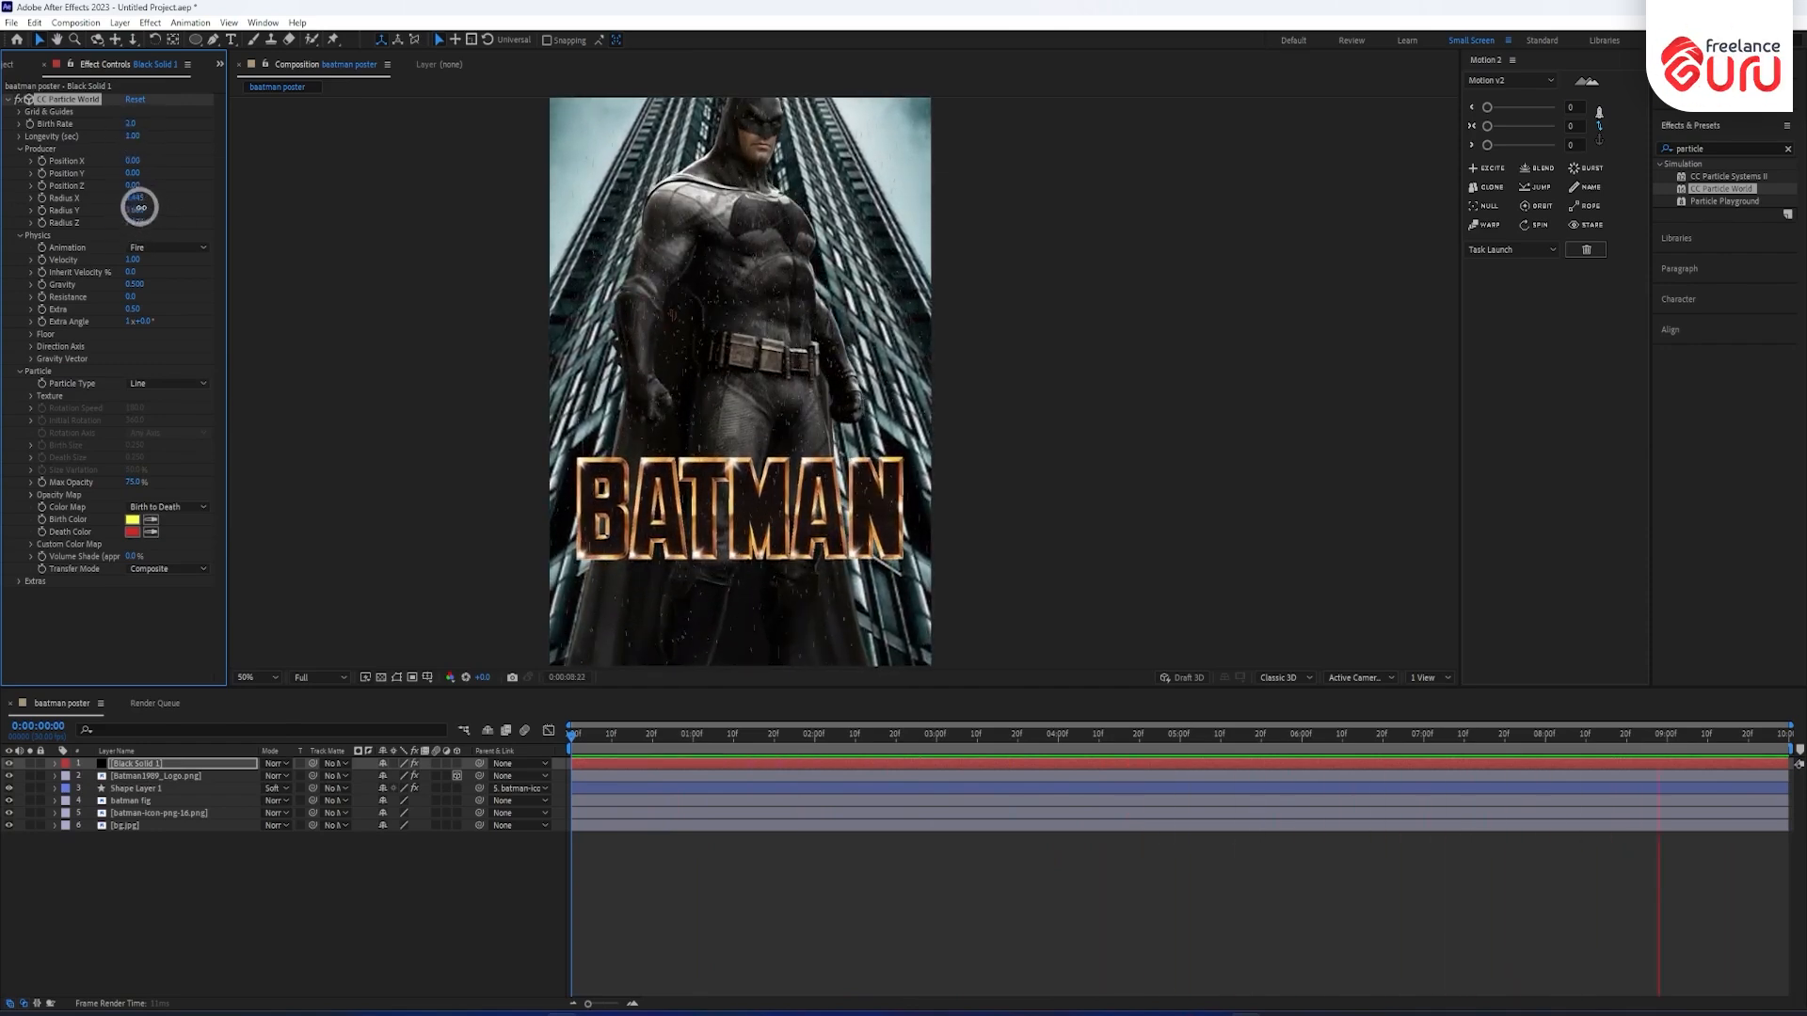
left_click_drag(139, 207, 260, 205)
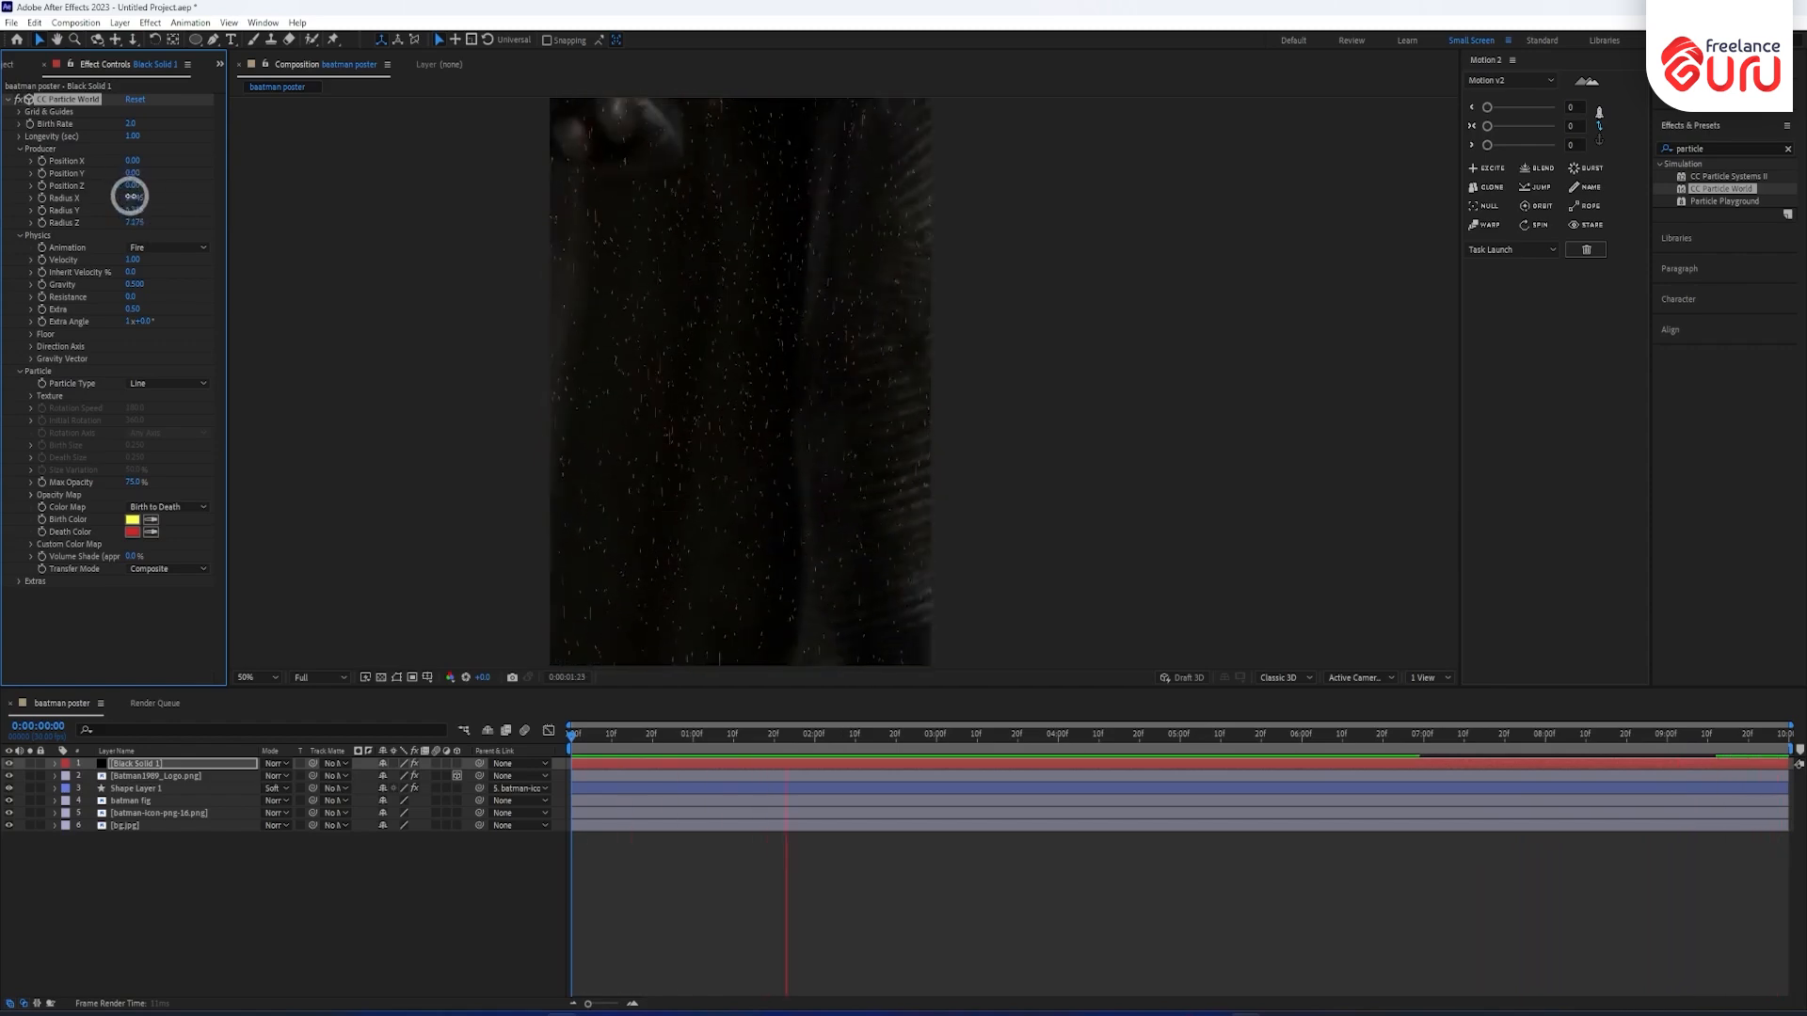
left_click_drag(130, 196, 512, 189)
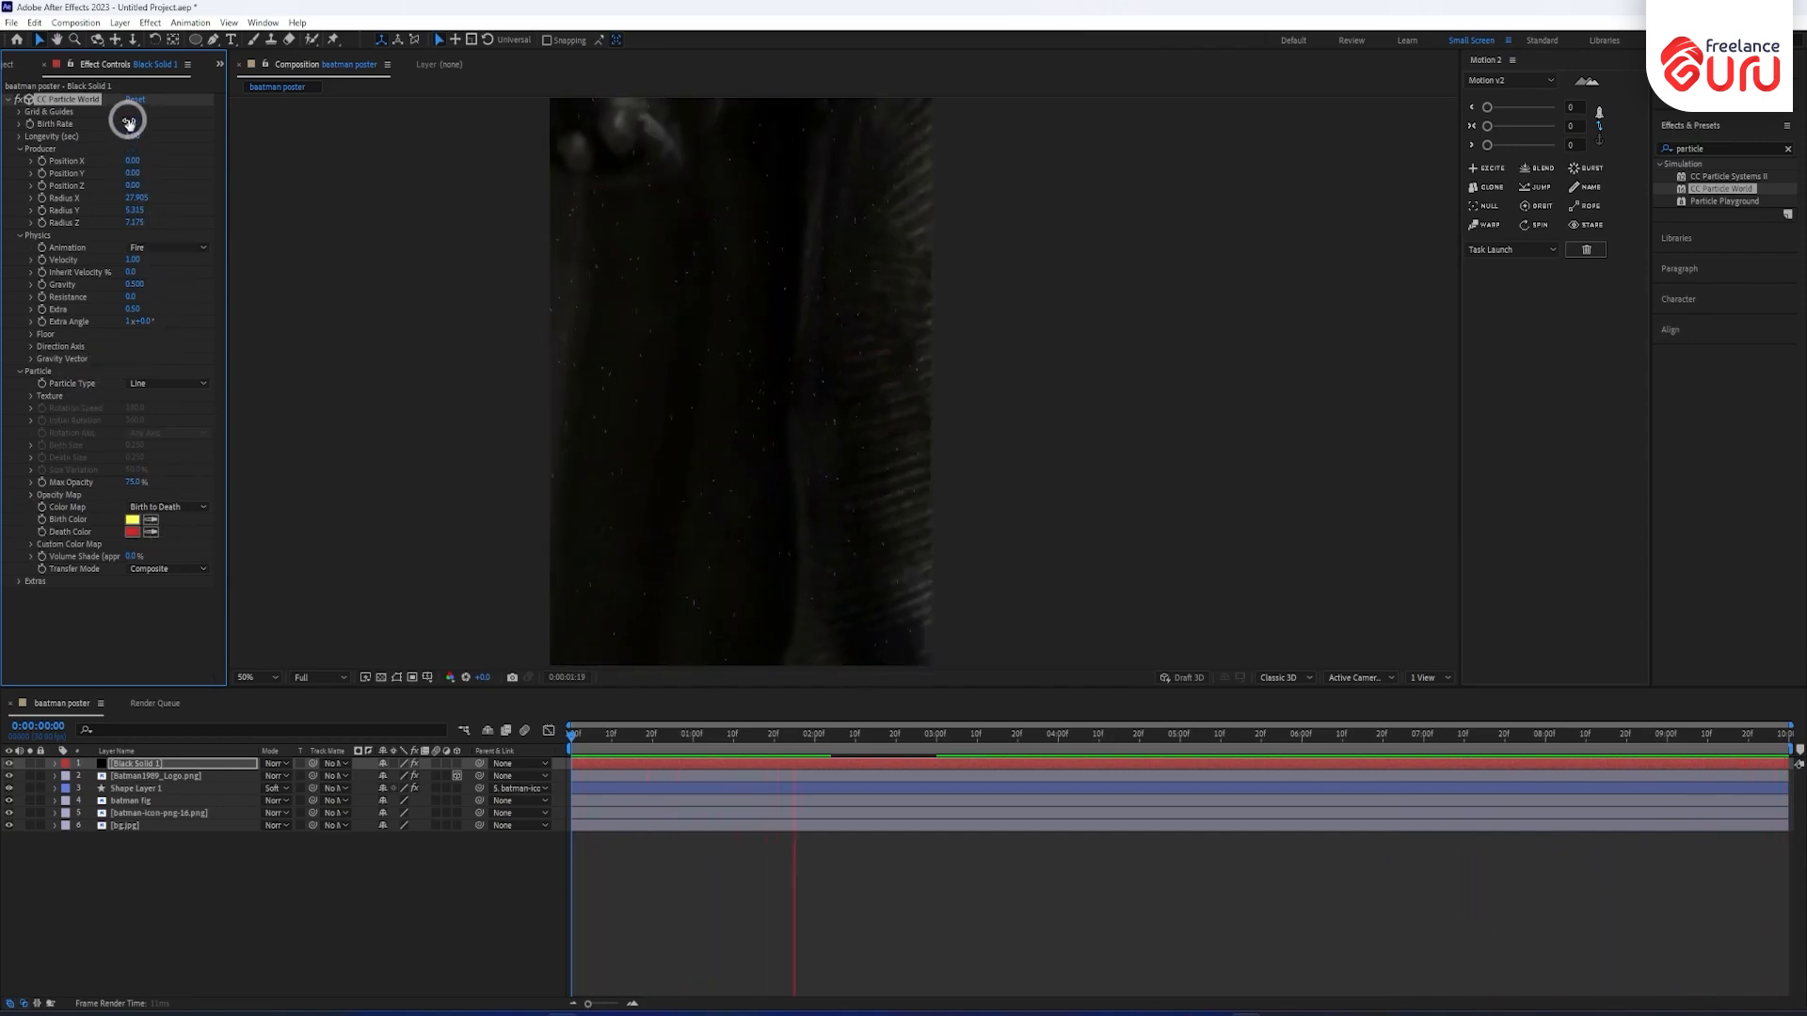
left_click(127, 123)
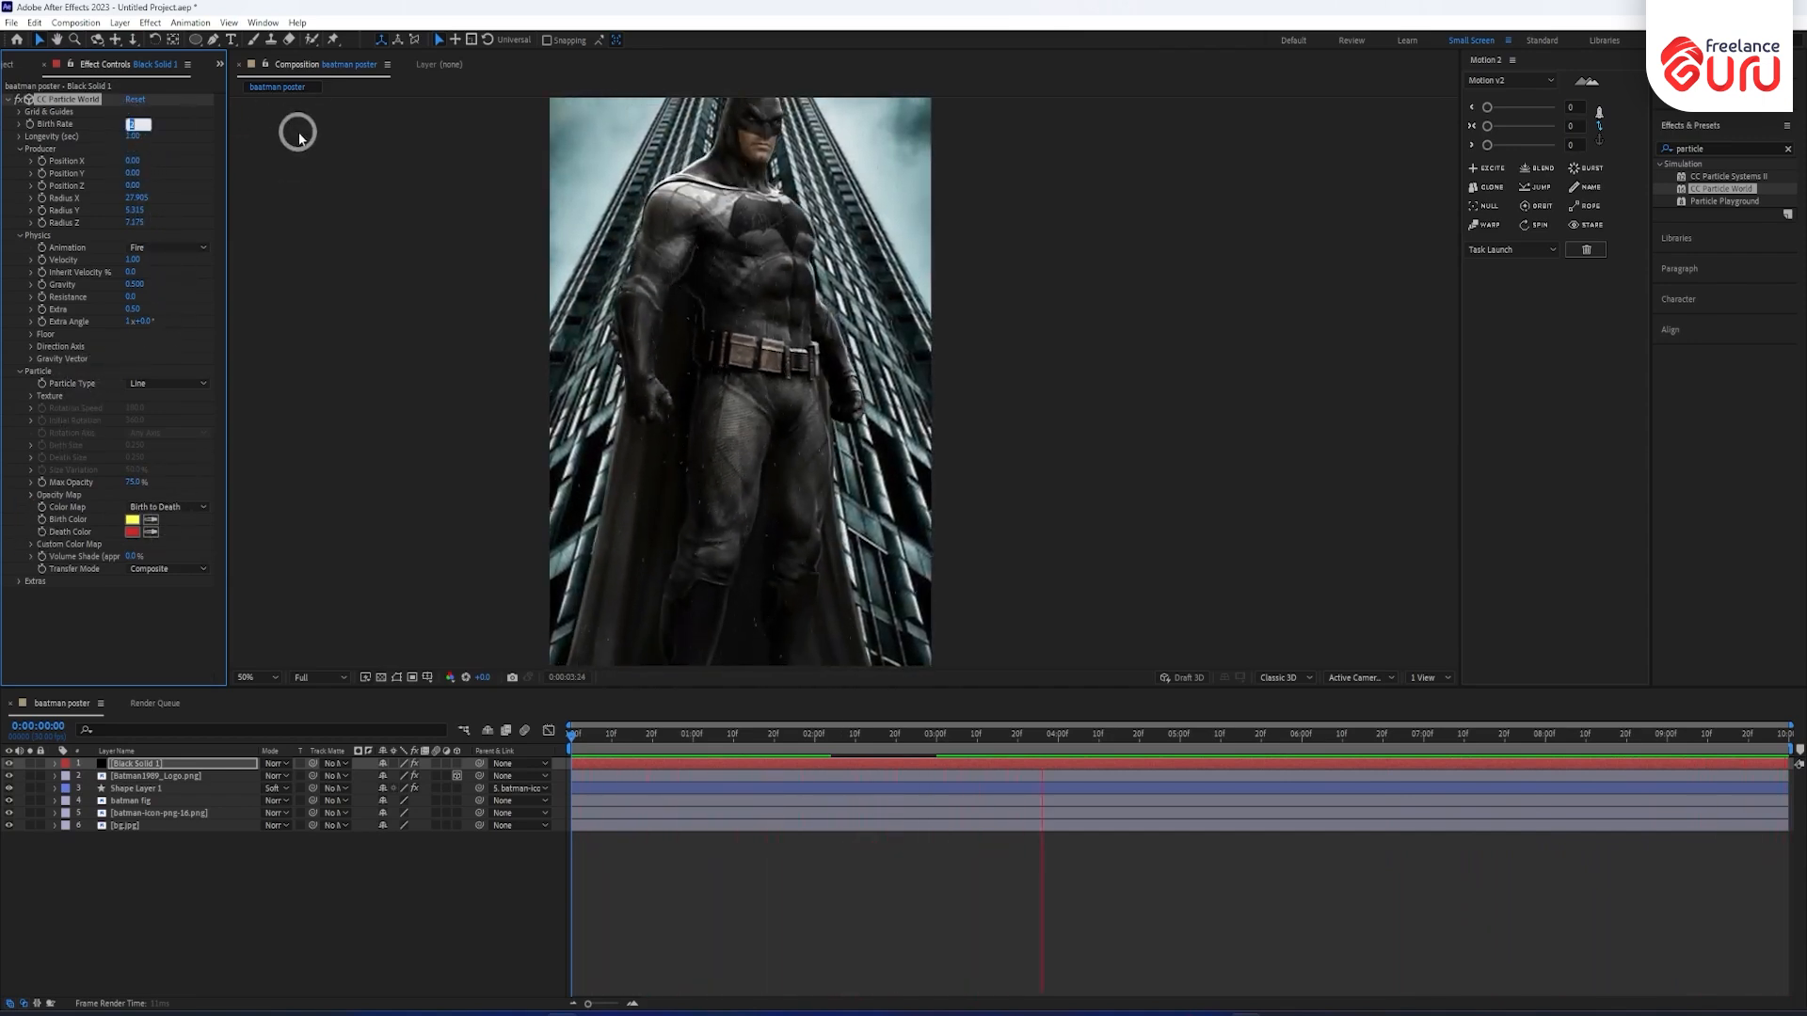
type("3.0")
key("Return")
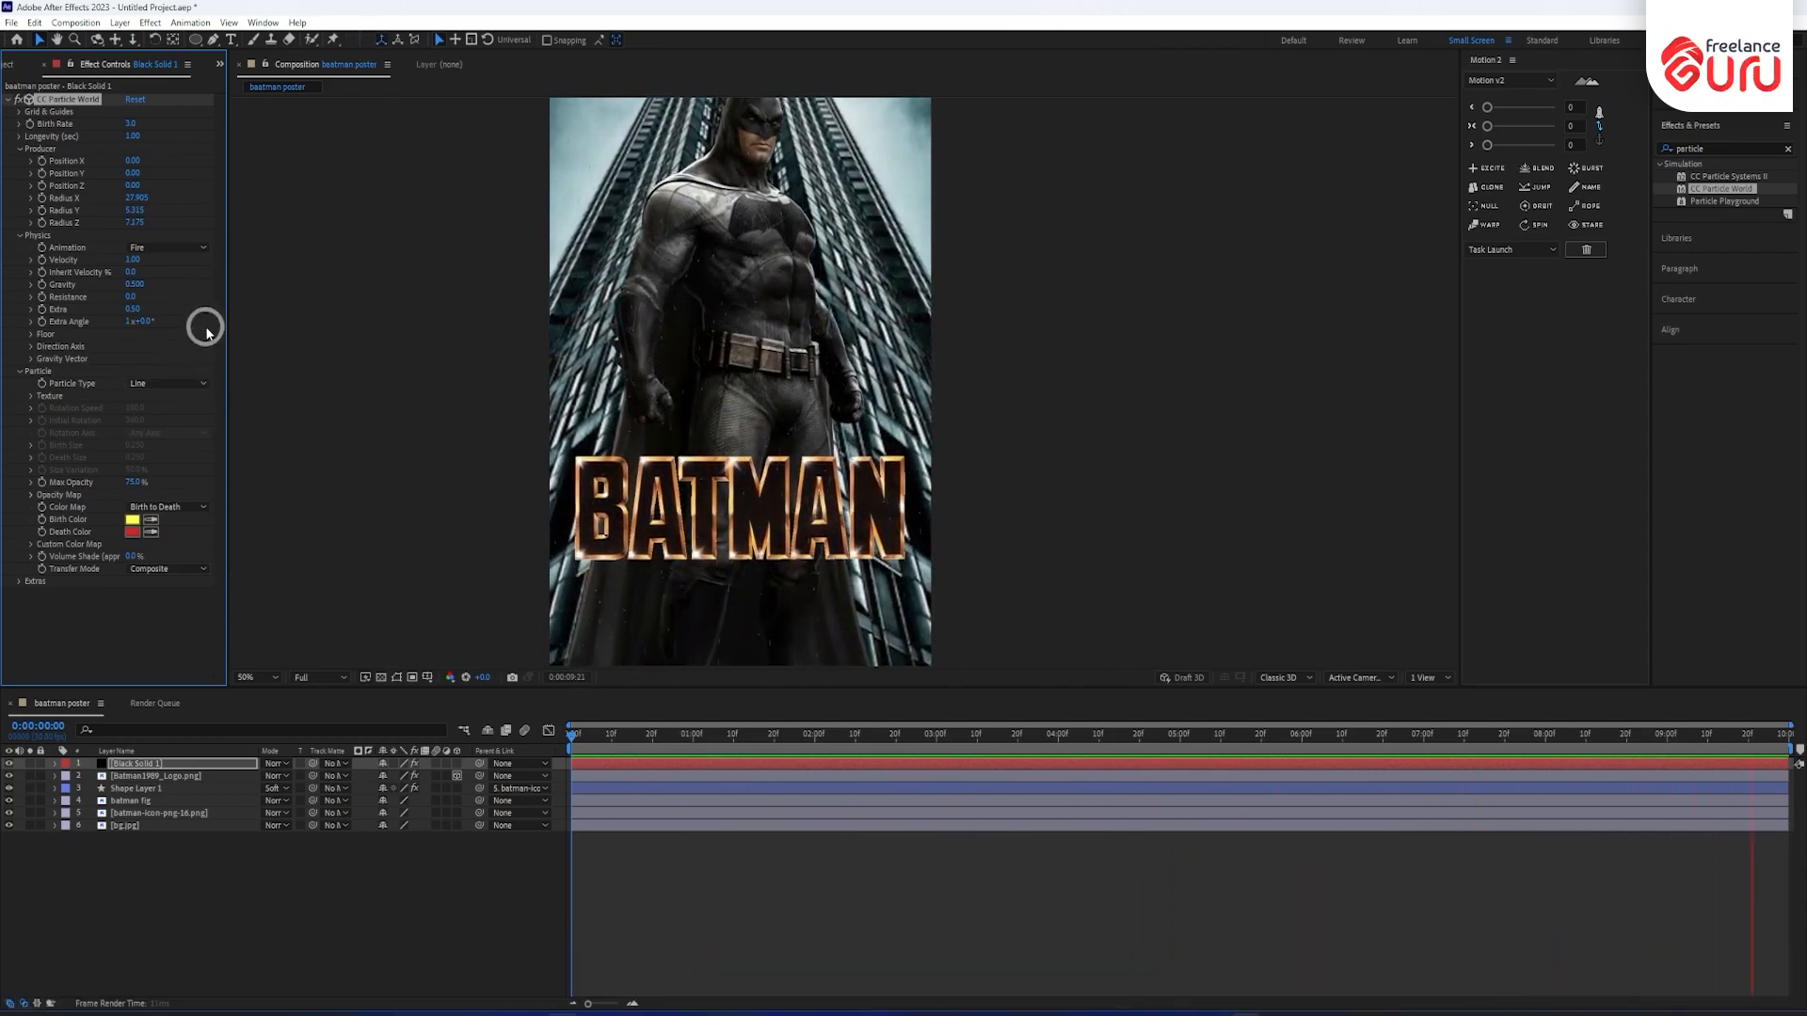
Set the particles' Velocity to 0 and Gravity to -0.5 in the Physics settings.
left_click(132, 260)
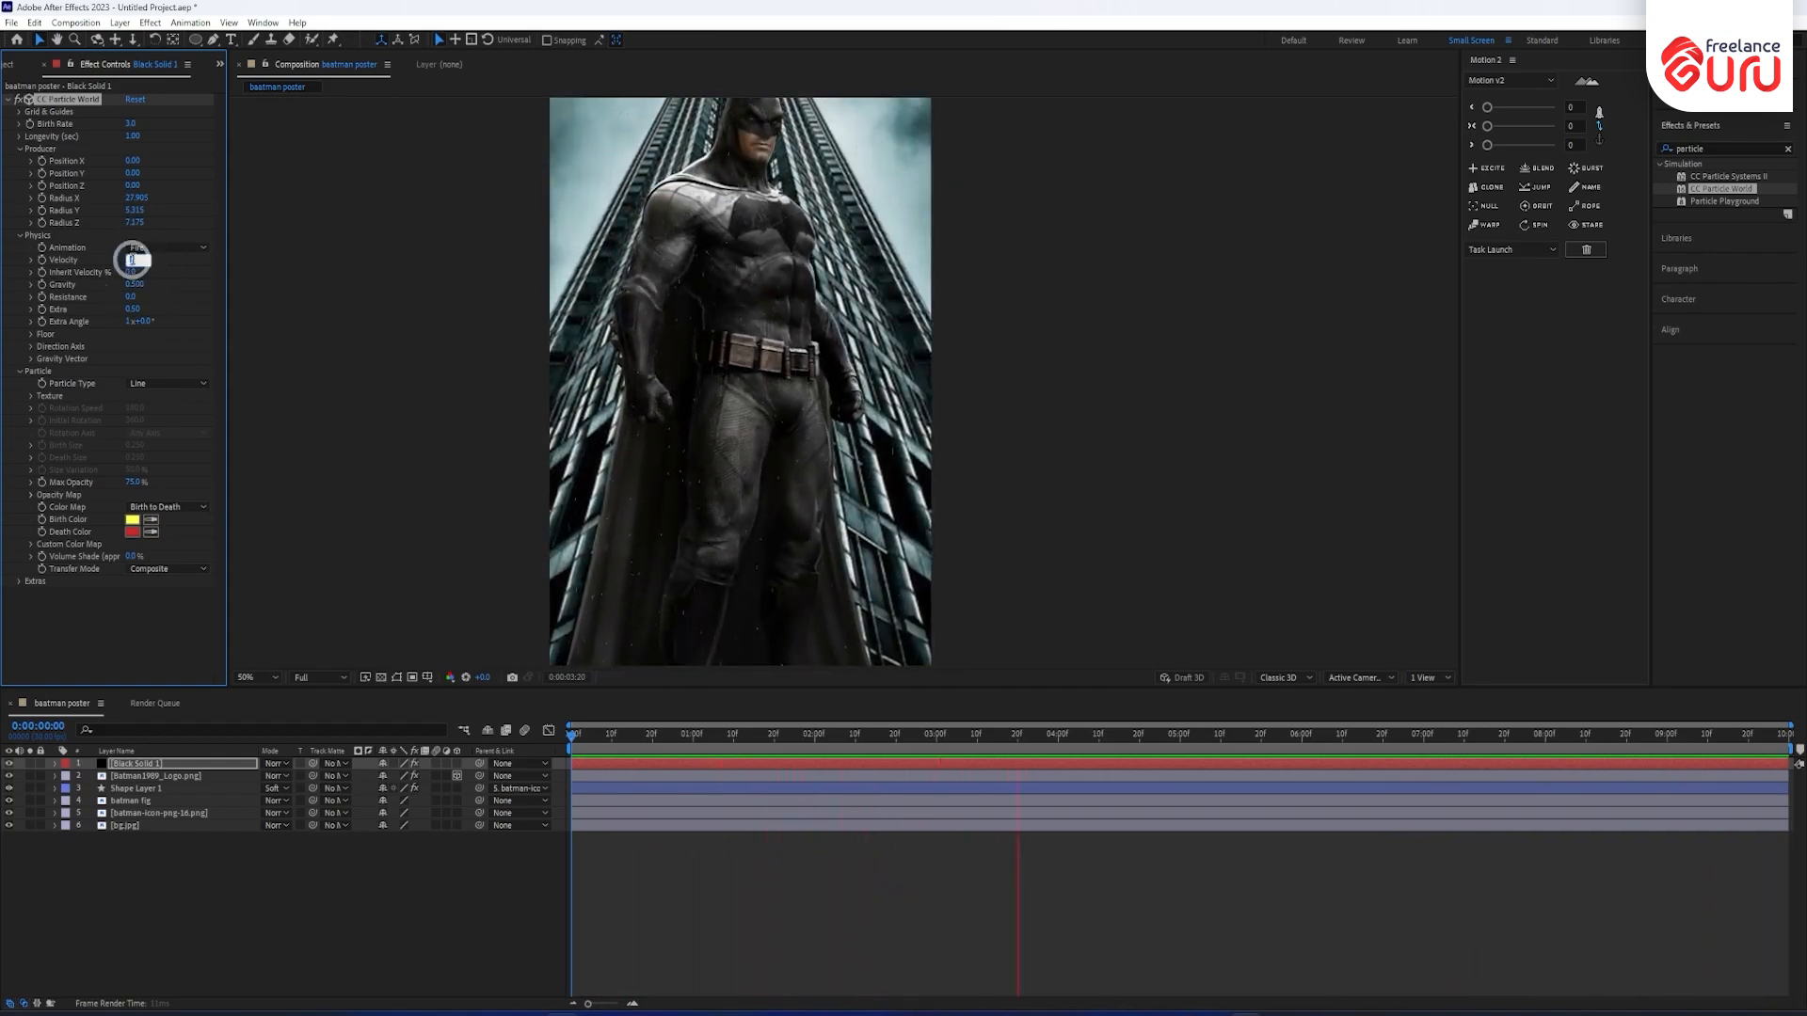
type("0")
key("Return")
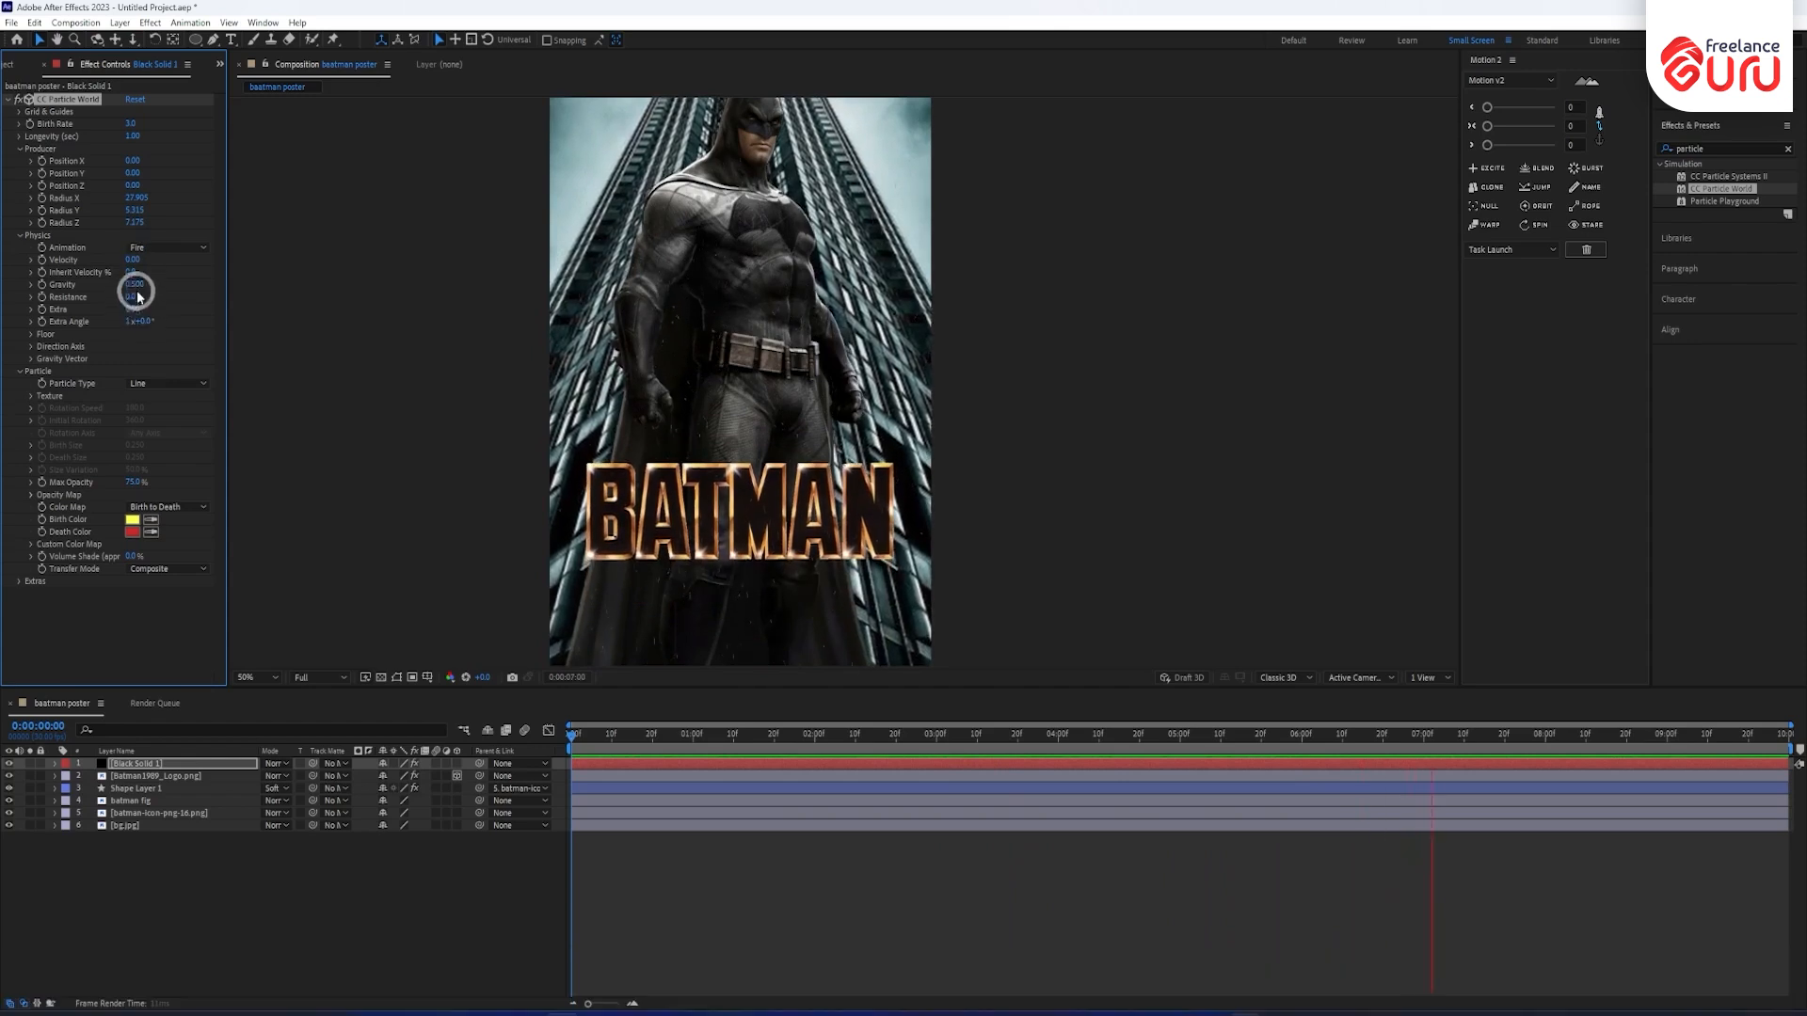
type(".")
key("Return")
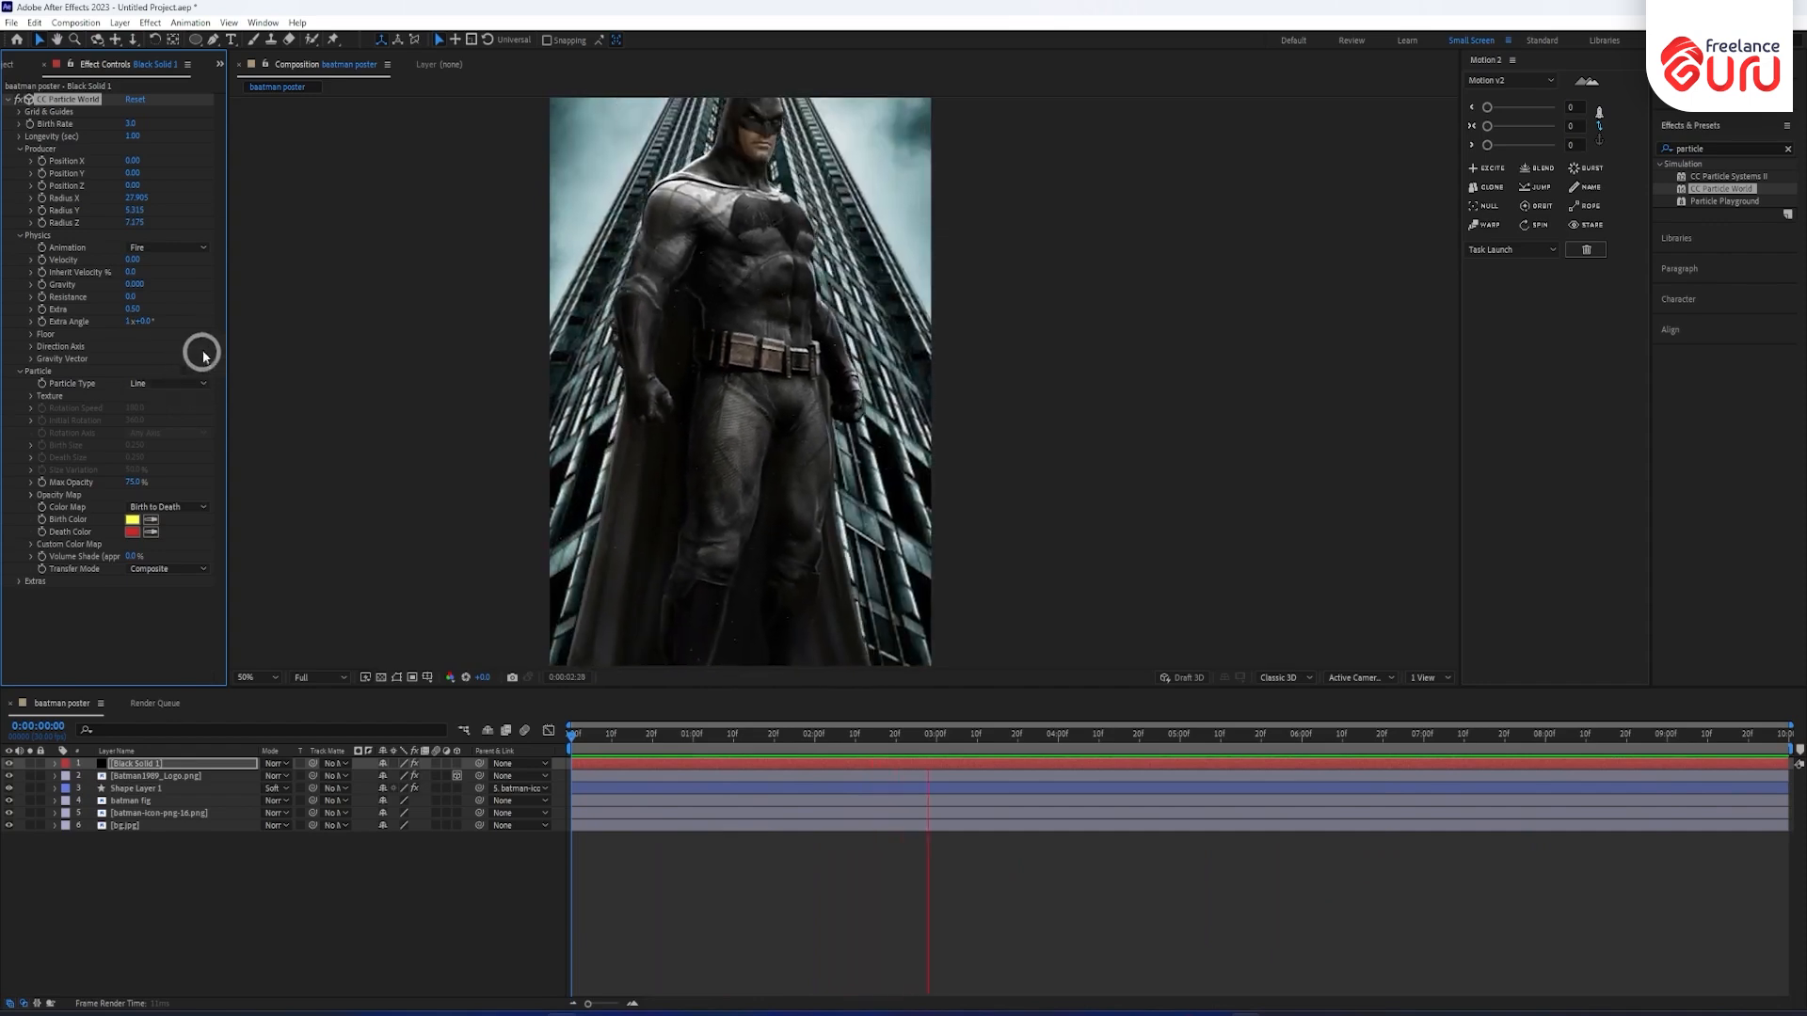
left_click(133, 284)
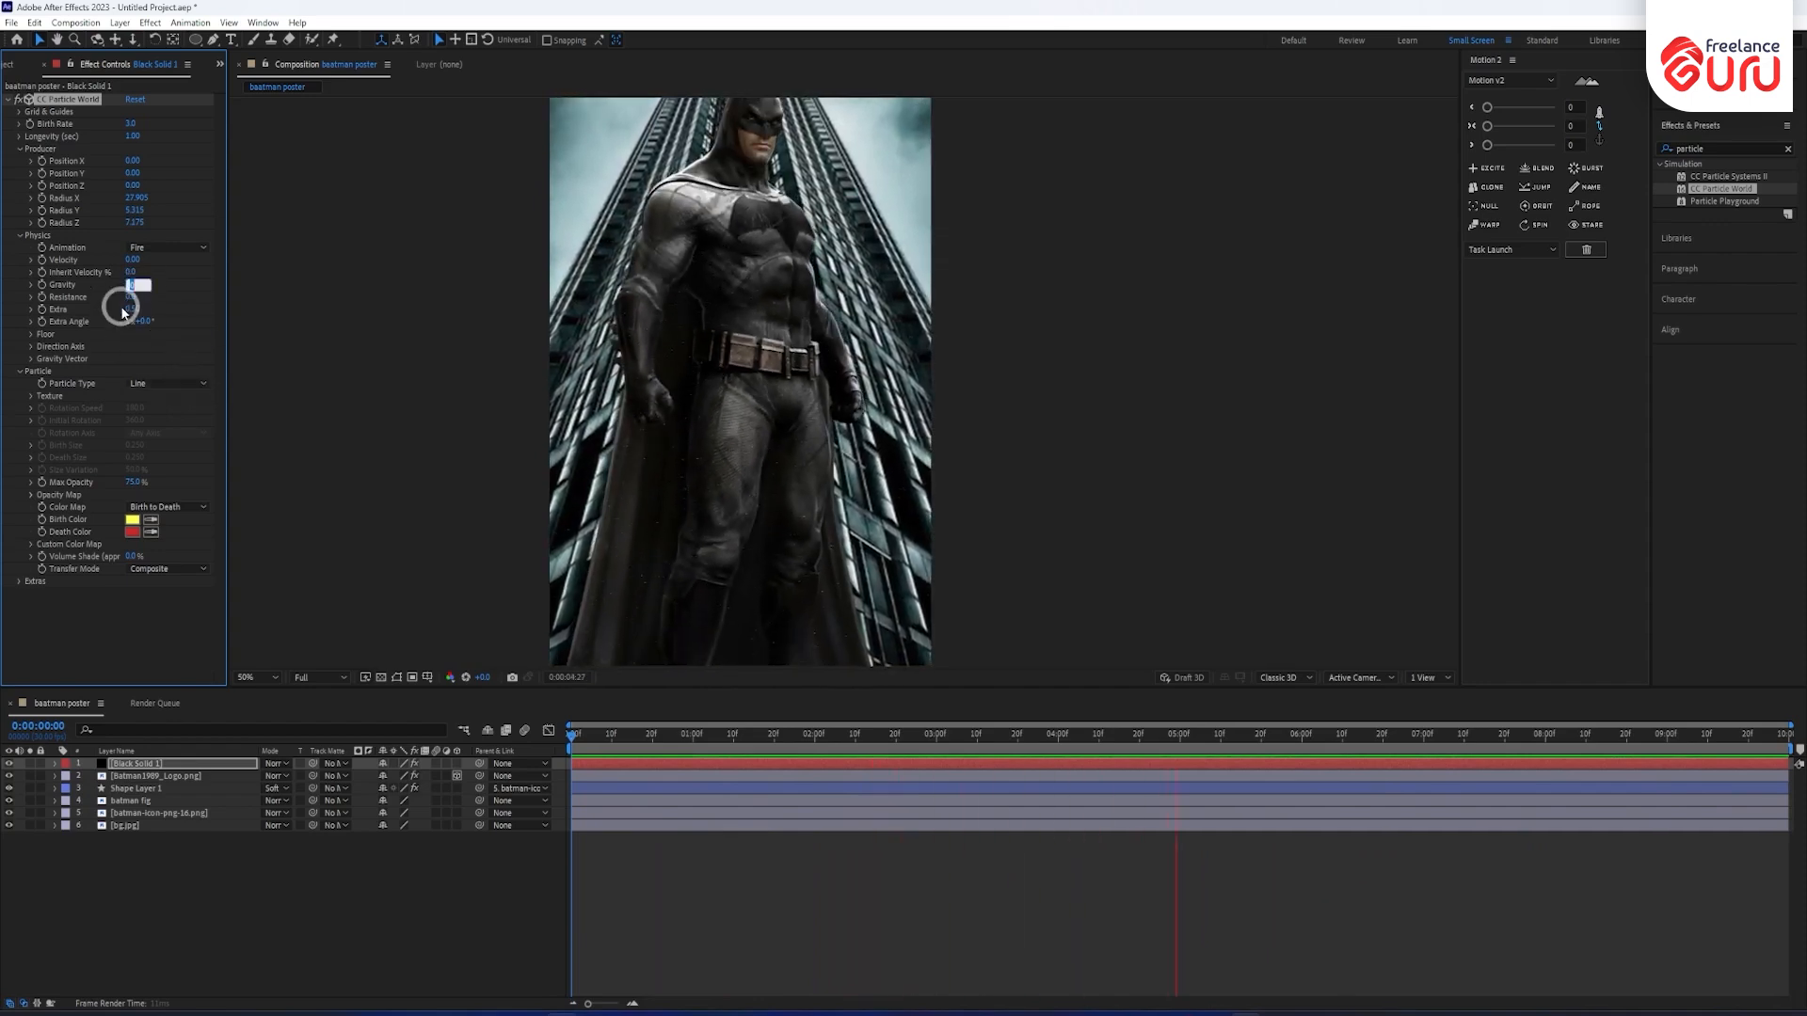
type("-0.5")
key("Return")
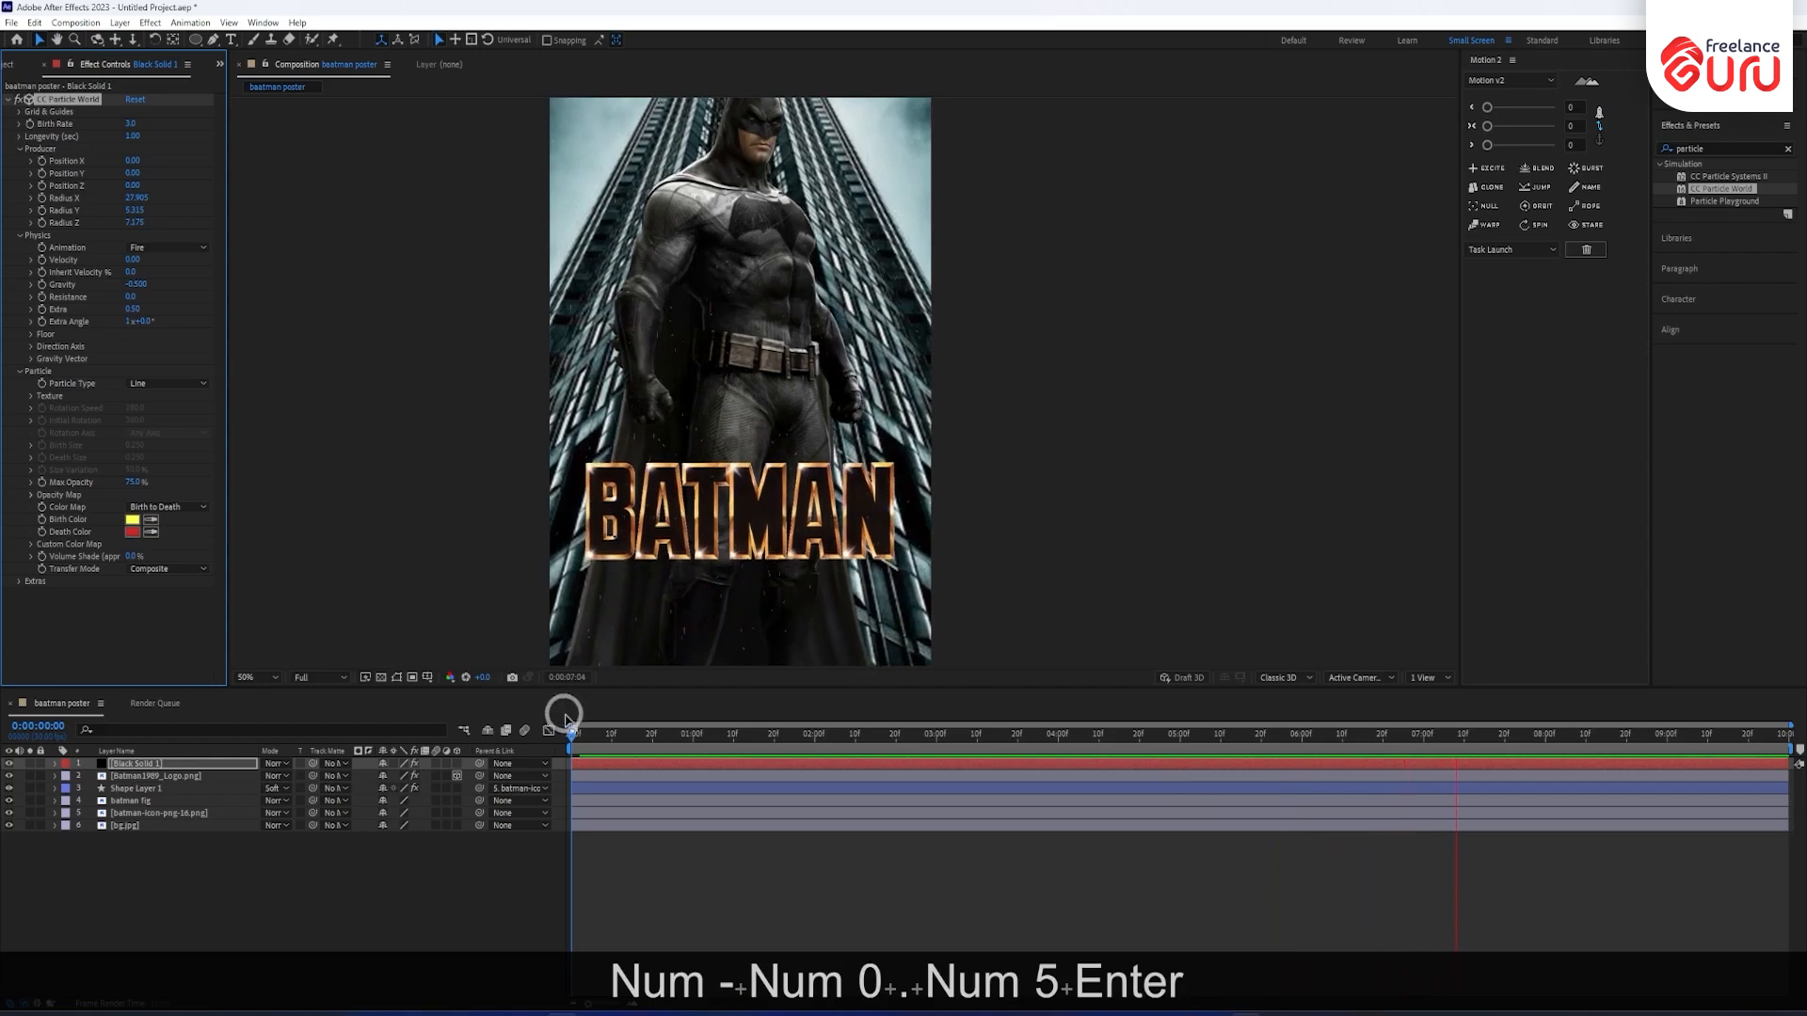
Change the Particle Type to Faded Sphere with Birth Size about 0.41 and Death Size about 0.39, and preview from the start.
left_click_drag(579, 748, 280, 385)
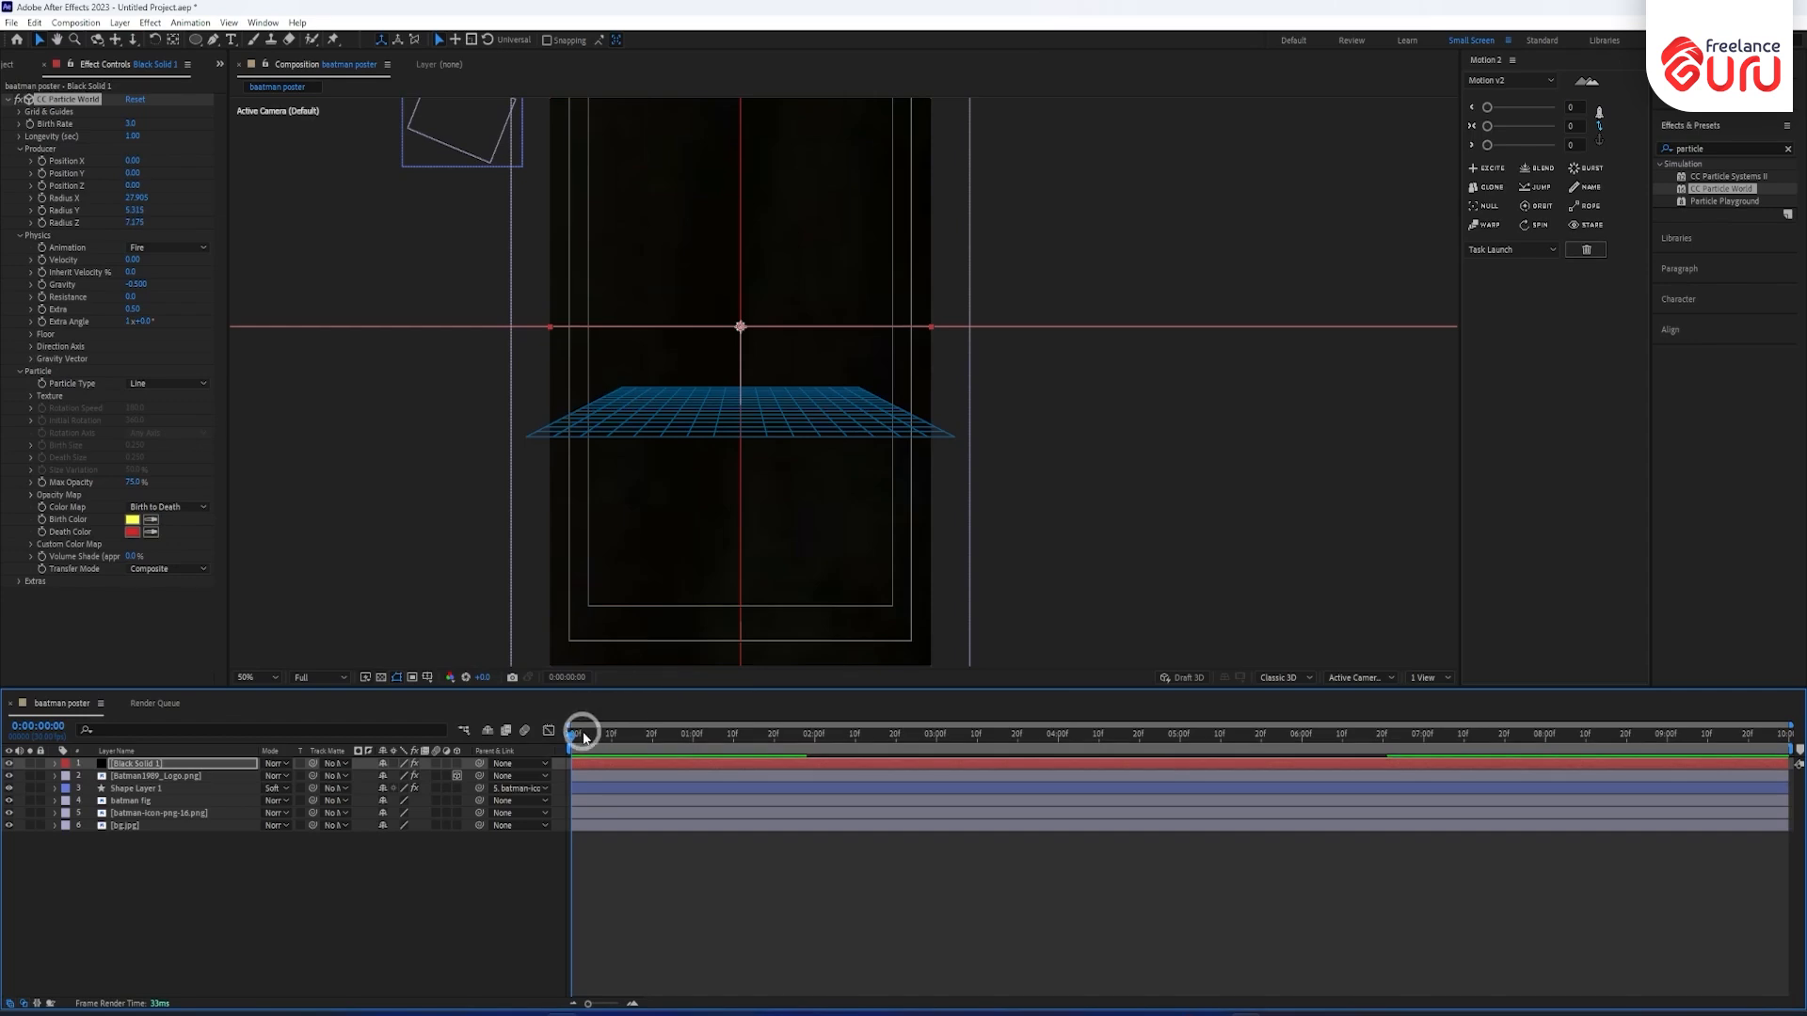
left_click_drag(584, 729, 1246, 693)
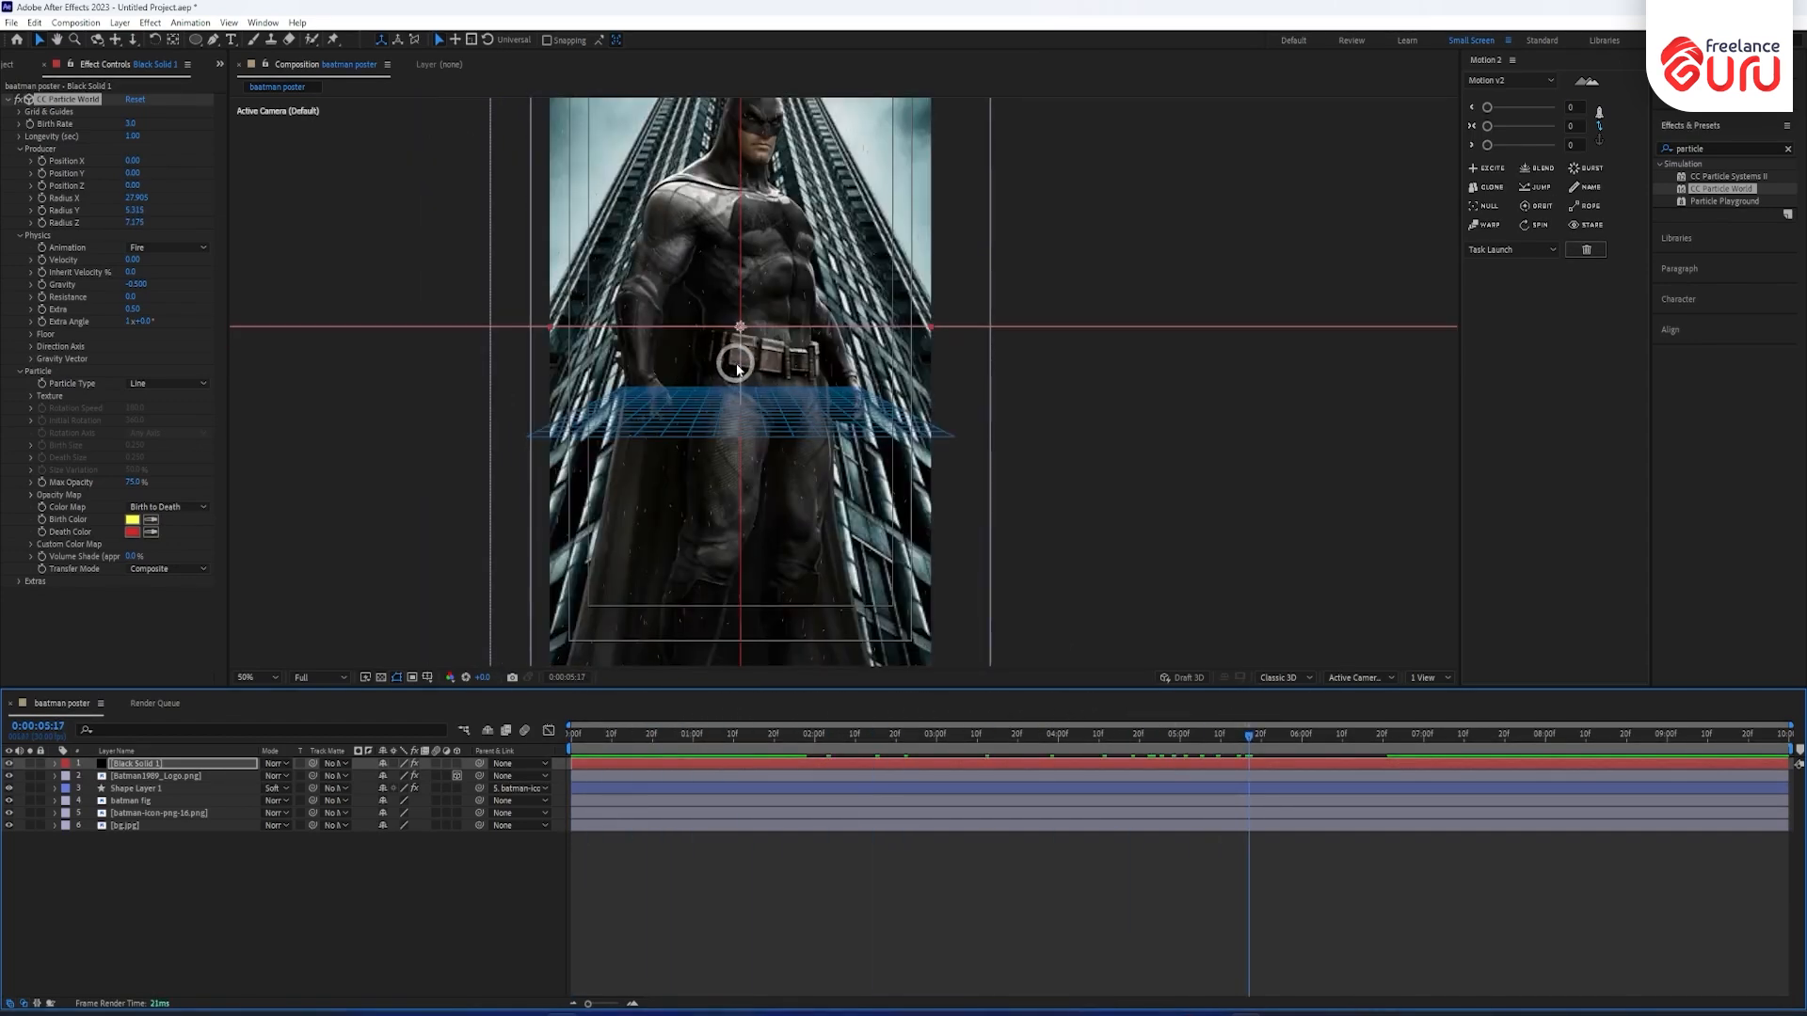
left_click_drag(752, 348, 867, 471)
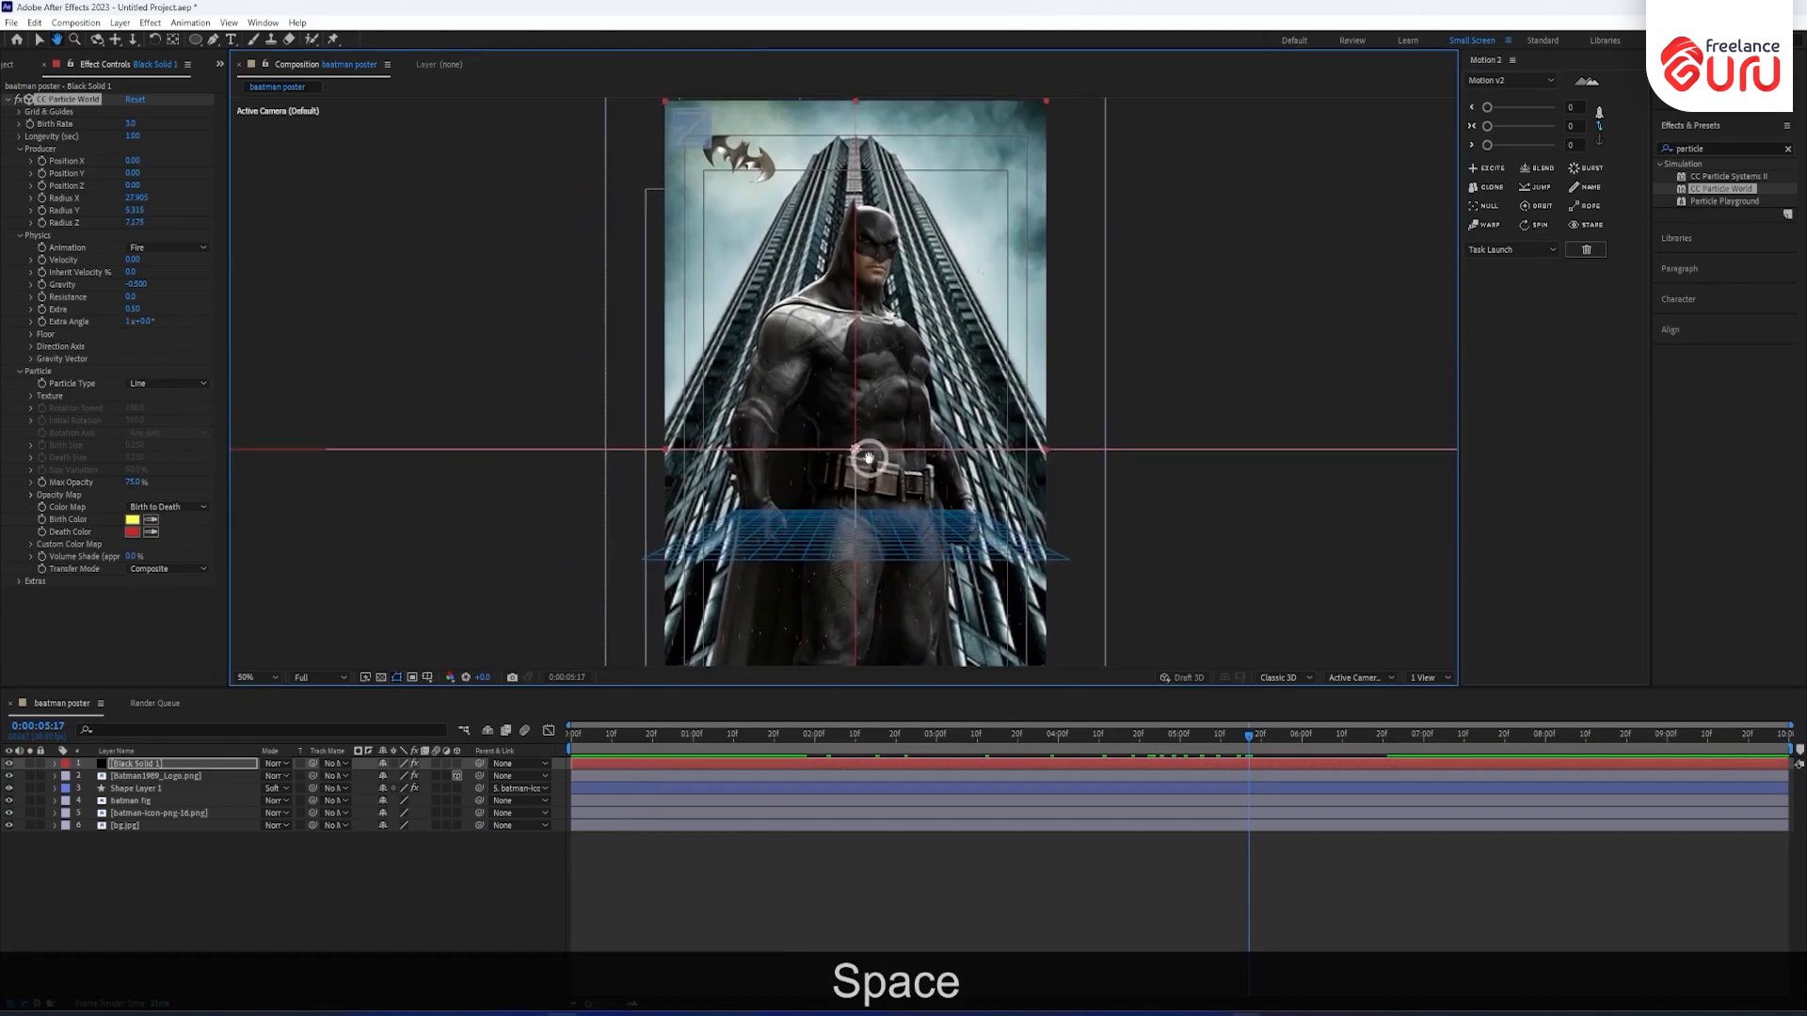
left_click(179, 384)
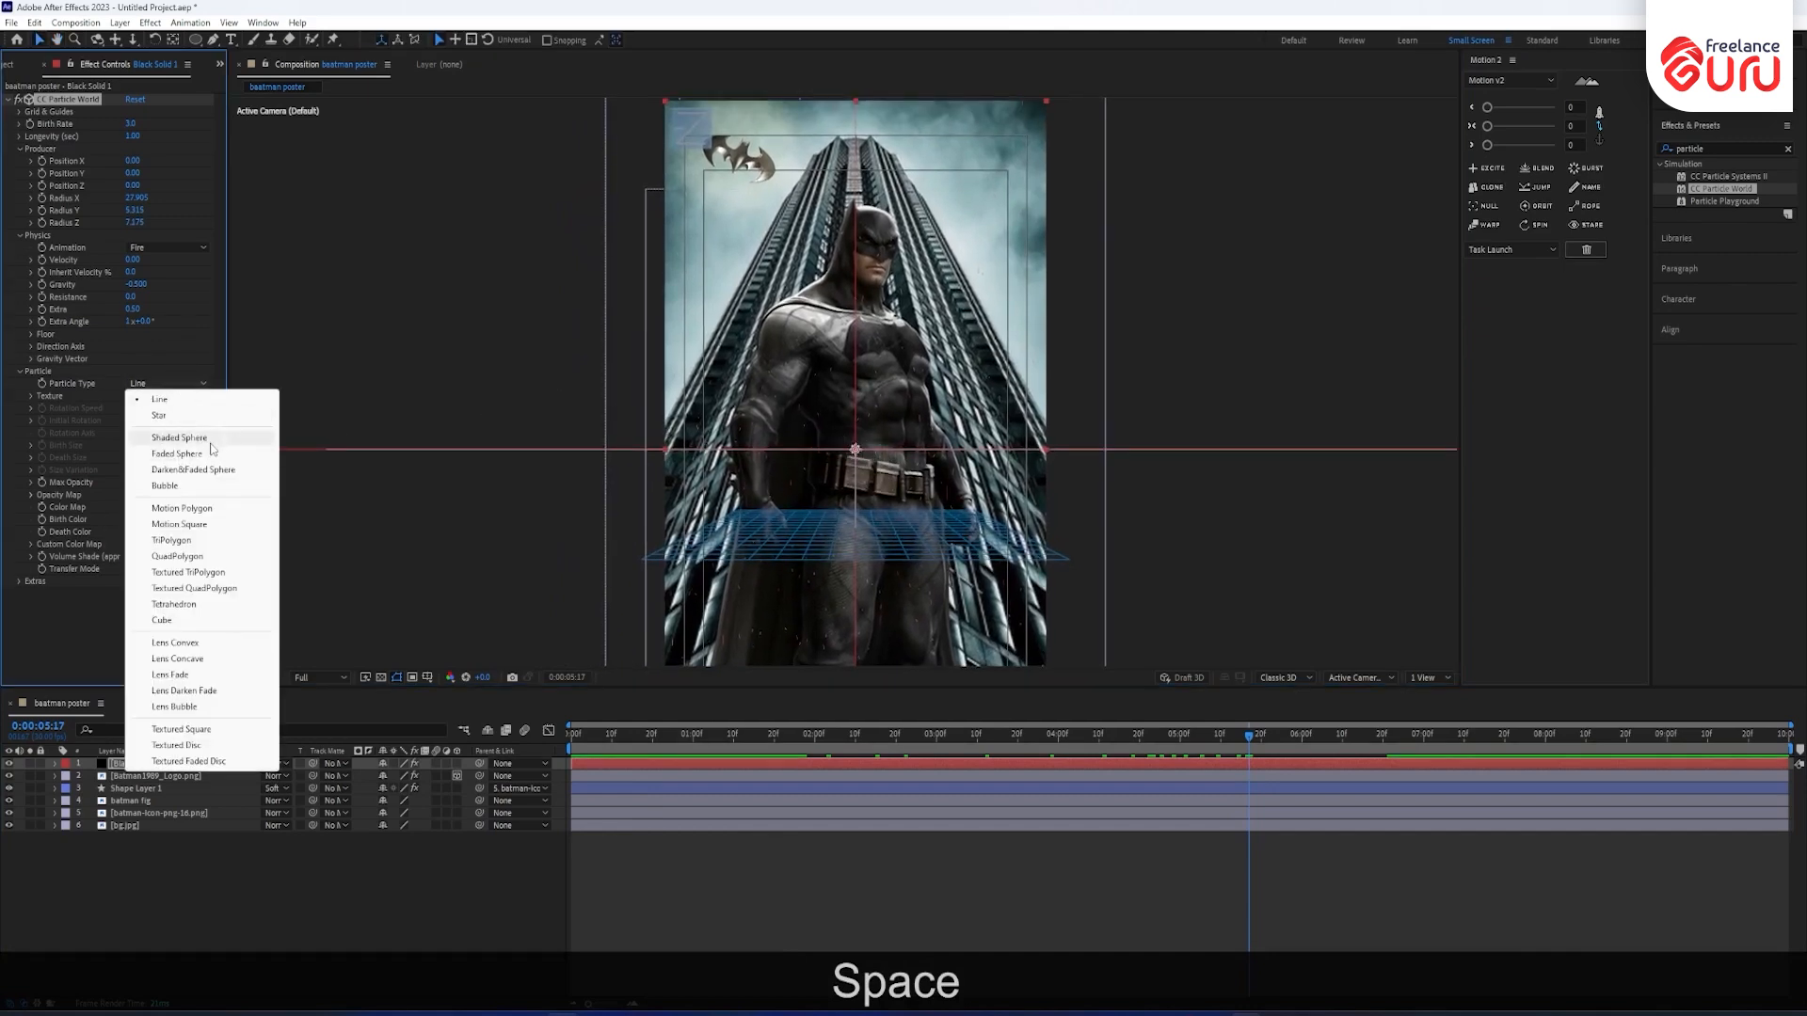
left_click(177, 453)
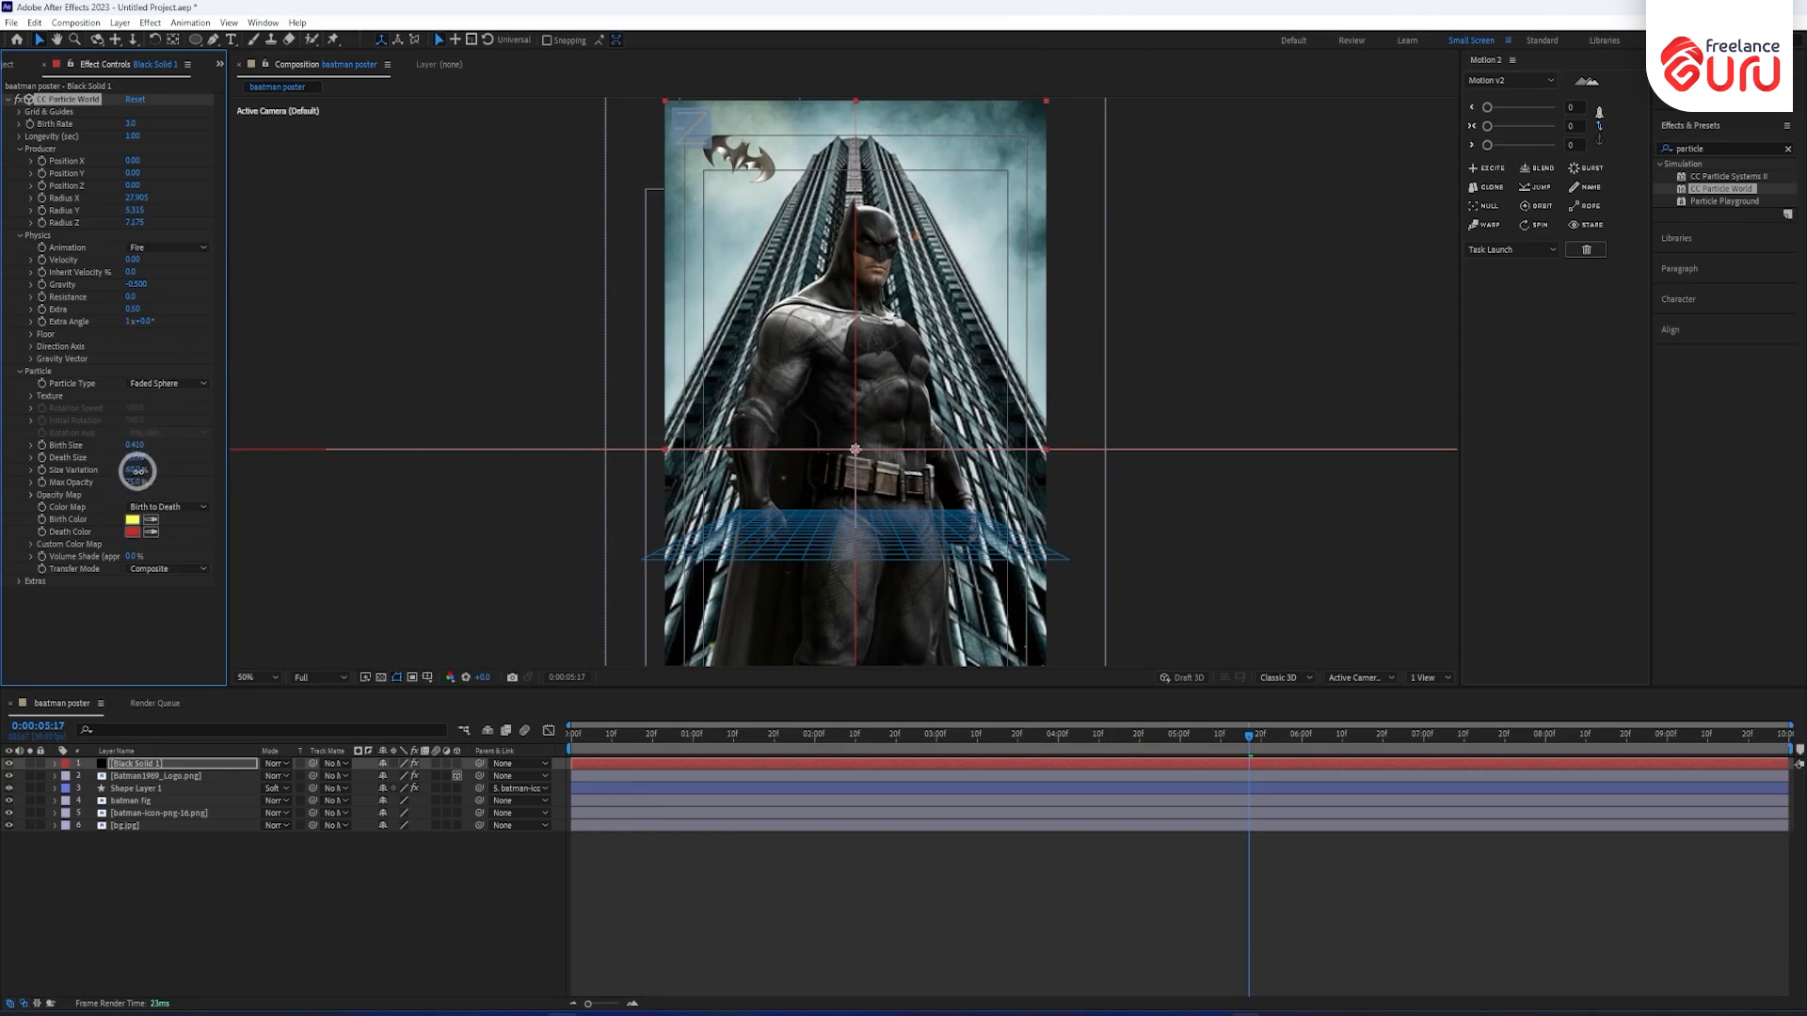
left_click(572, 733)
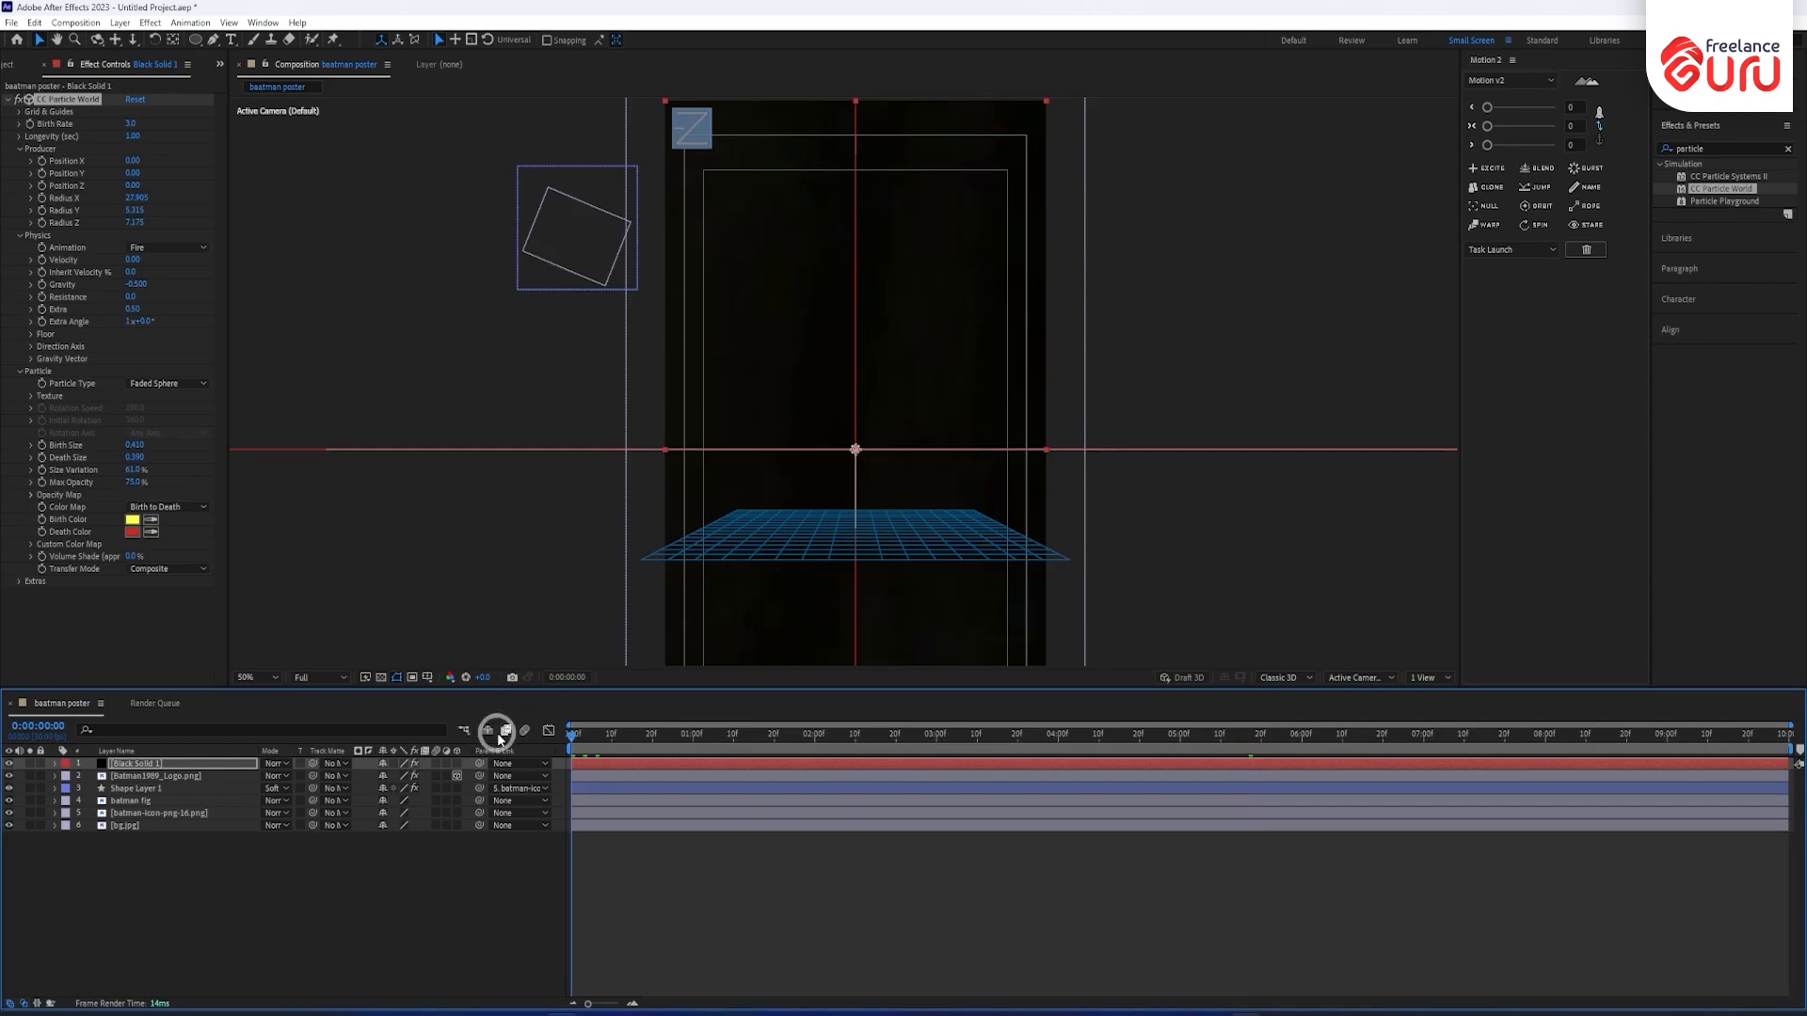
key("KP_0")
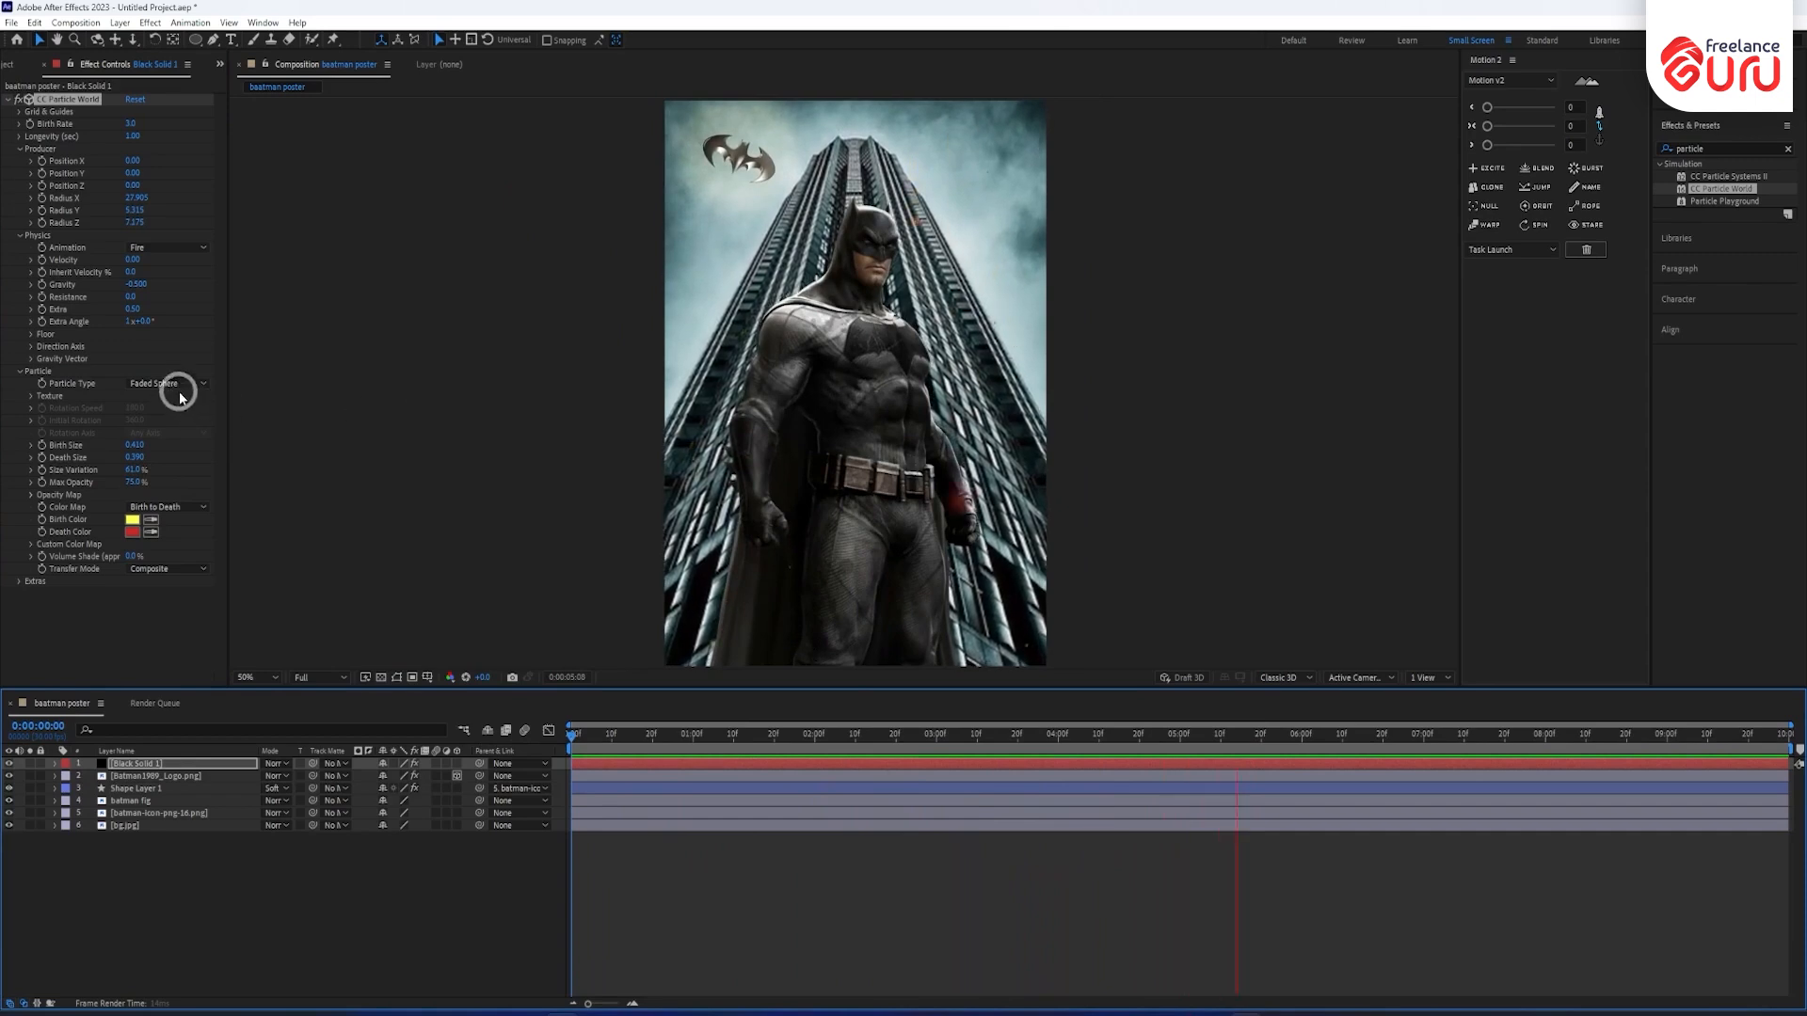
Try the Jet Sideways and Twirly animation types for the particles during the preview.
left_click(152, 248)
left_click(189, 403)
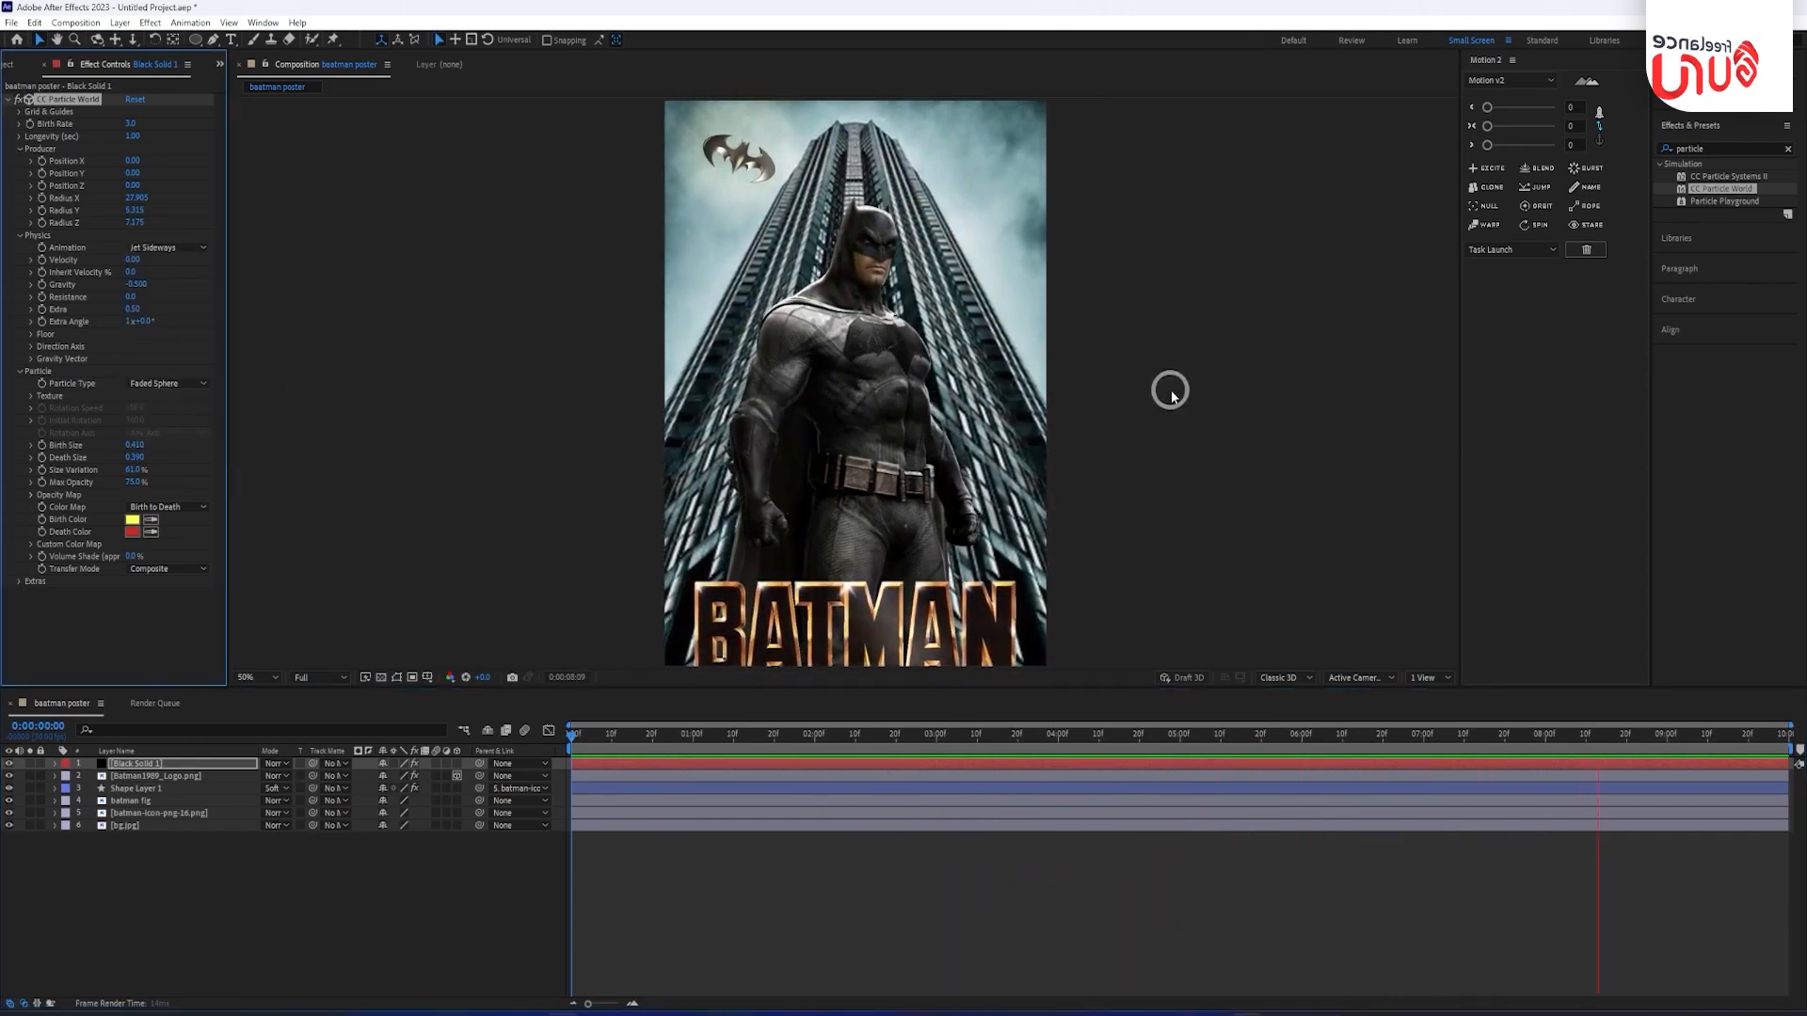
left_click(152, 247)
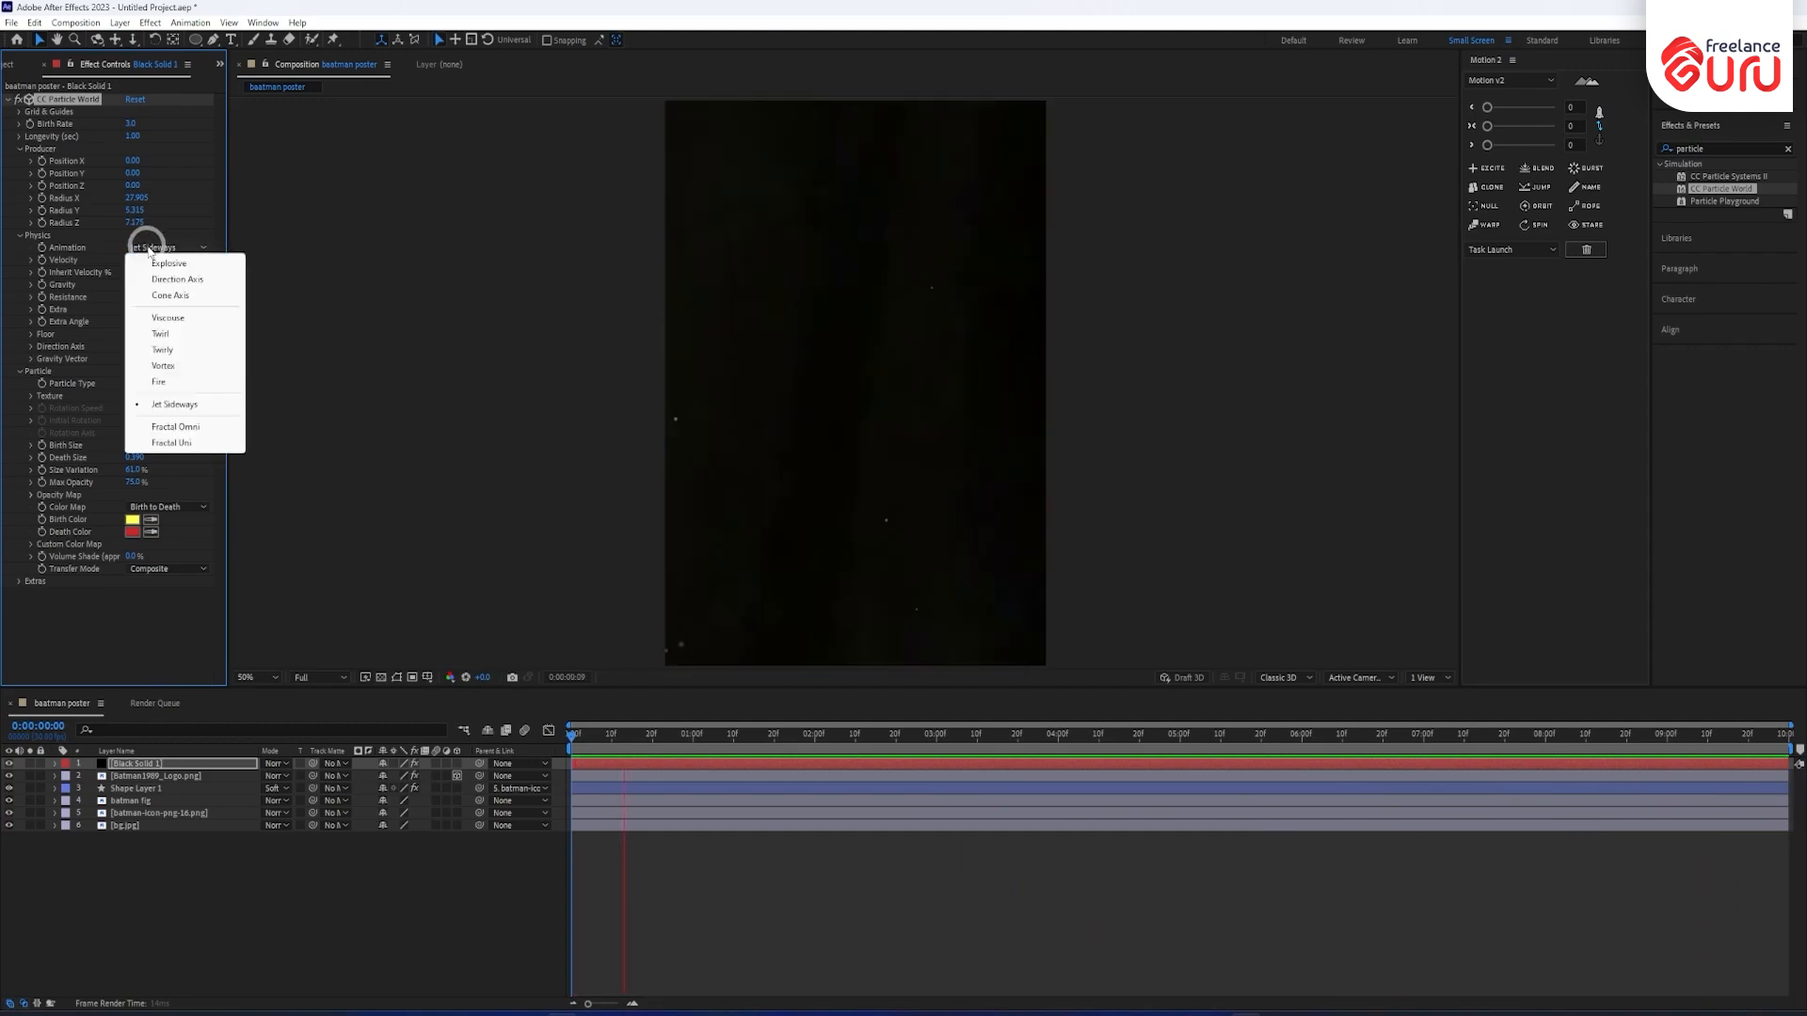
left_click(168, 349)
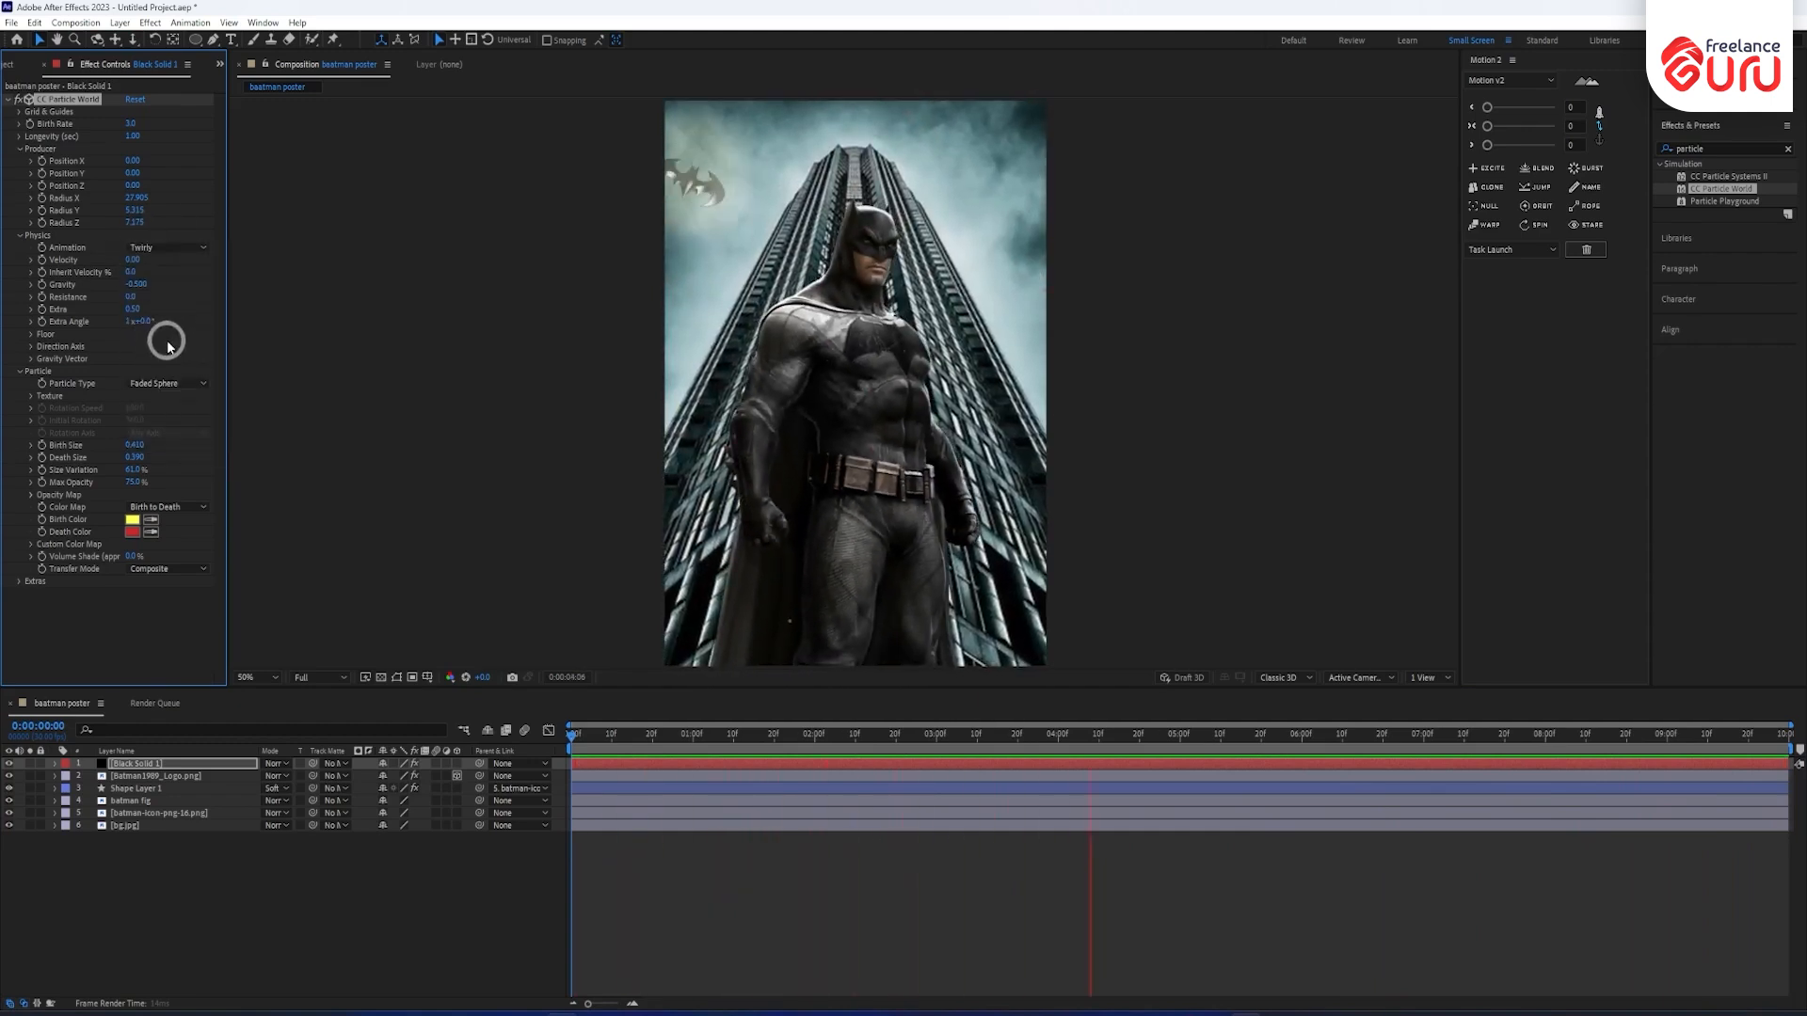
Set the particle Physics animation to Vortex and scrub through the opening seconds of the composition.
left_click(155, 247)
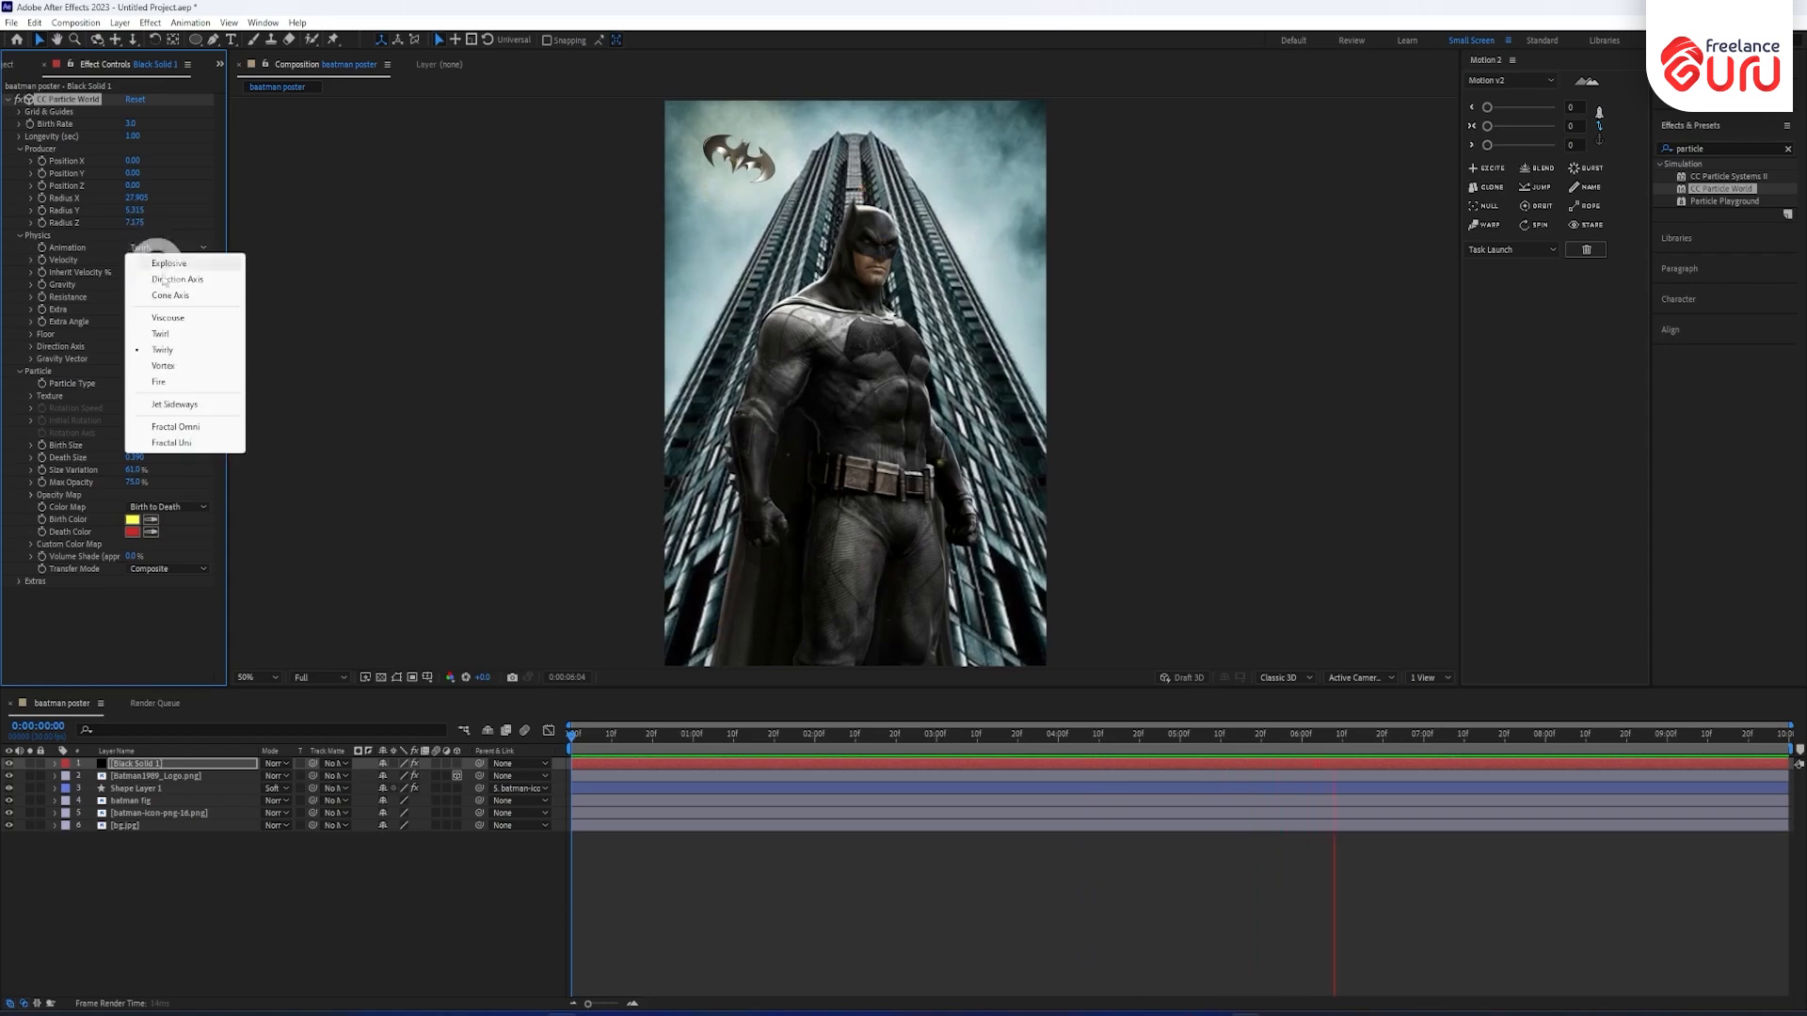
left_click(165, 348)
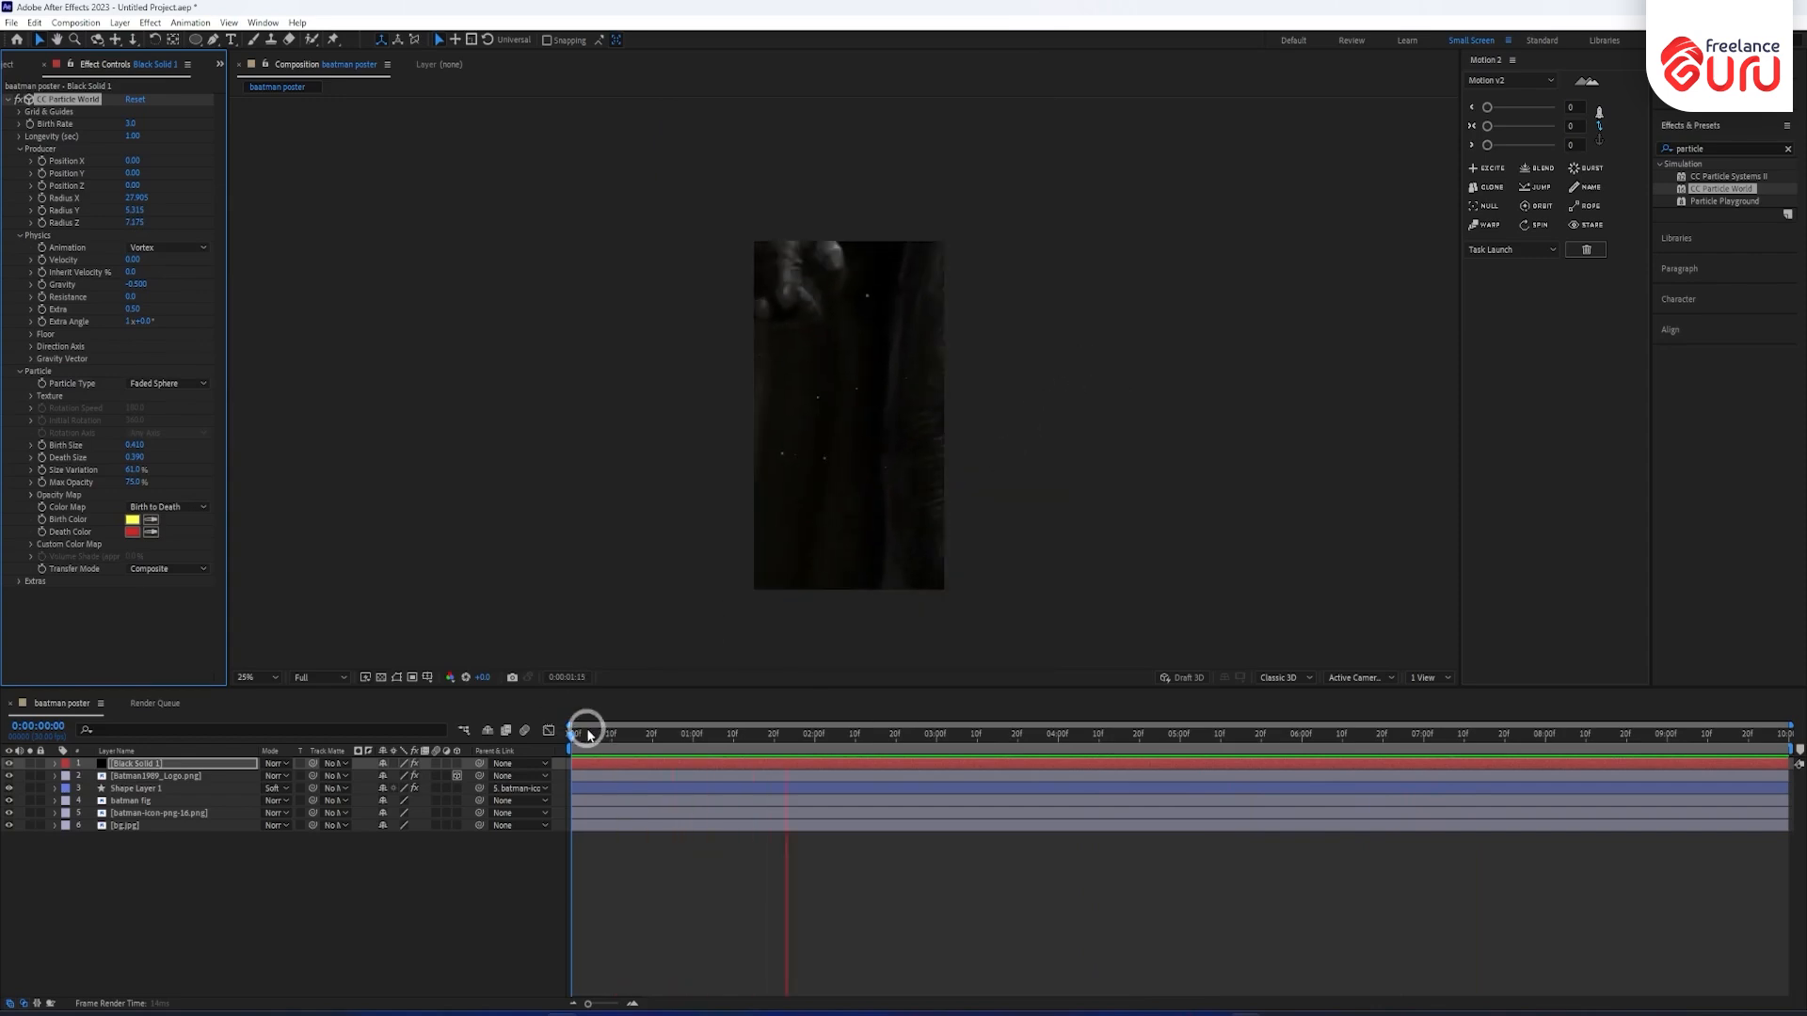
left_click_drag(583, 735, 997, 733)
Start saving the project and create a folder named "ae file" inside the Desktop's "2.5D motion" folder, then open it.
key("ctrl+s")
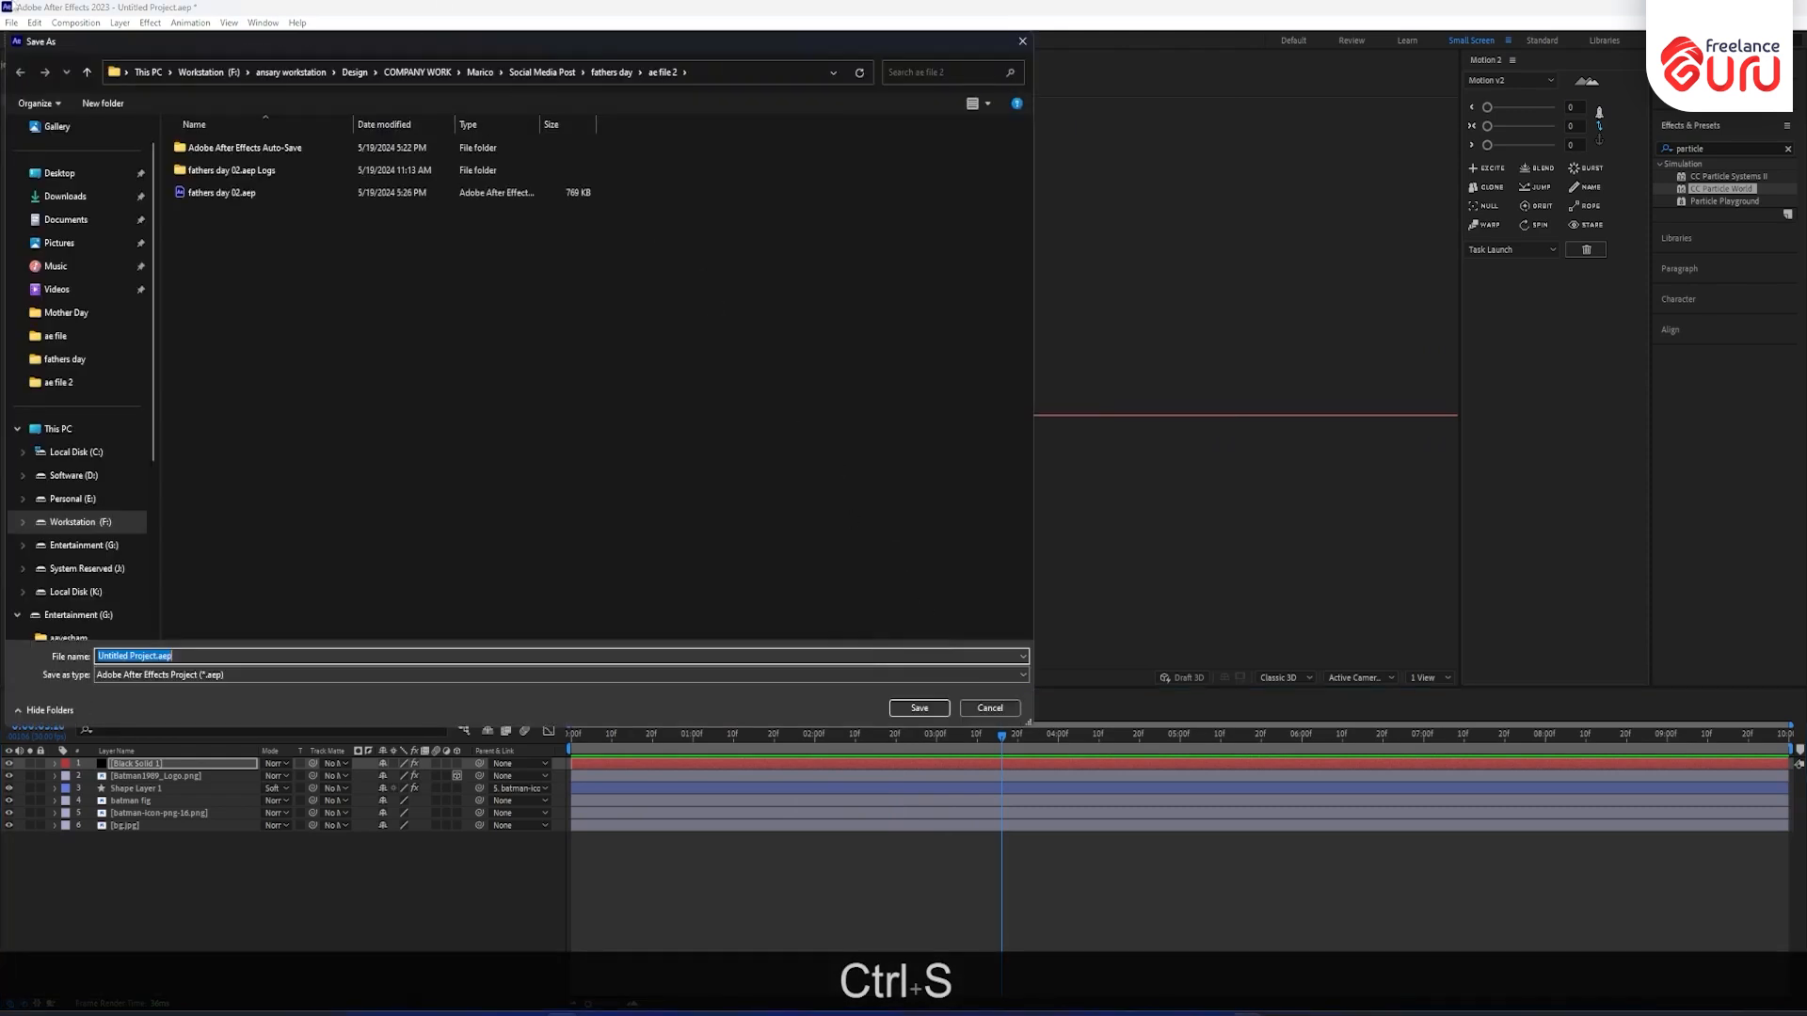
left_click(57, 175)
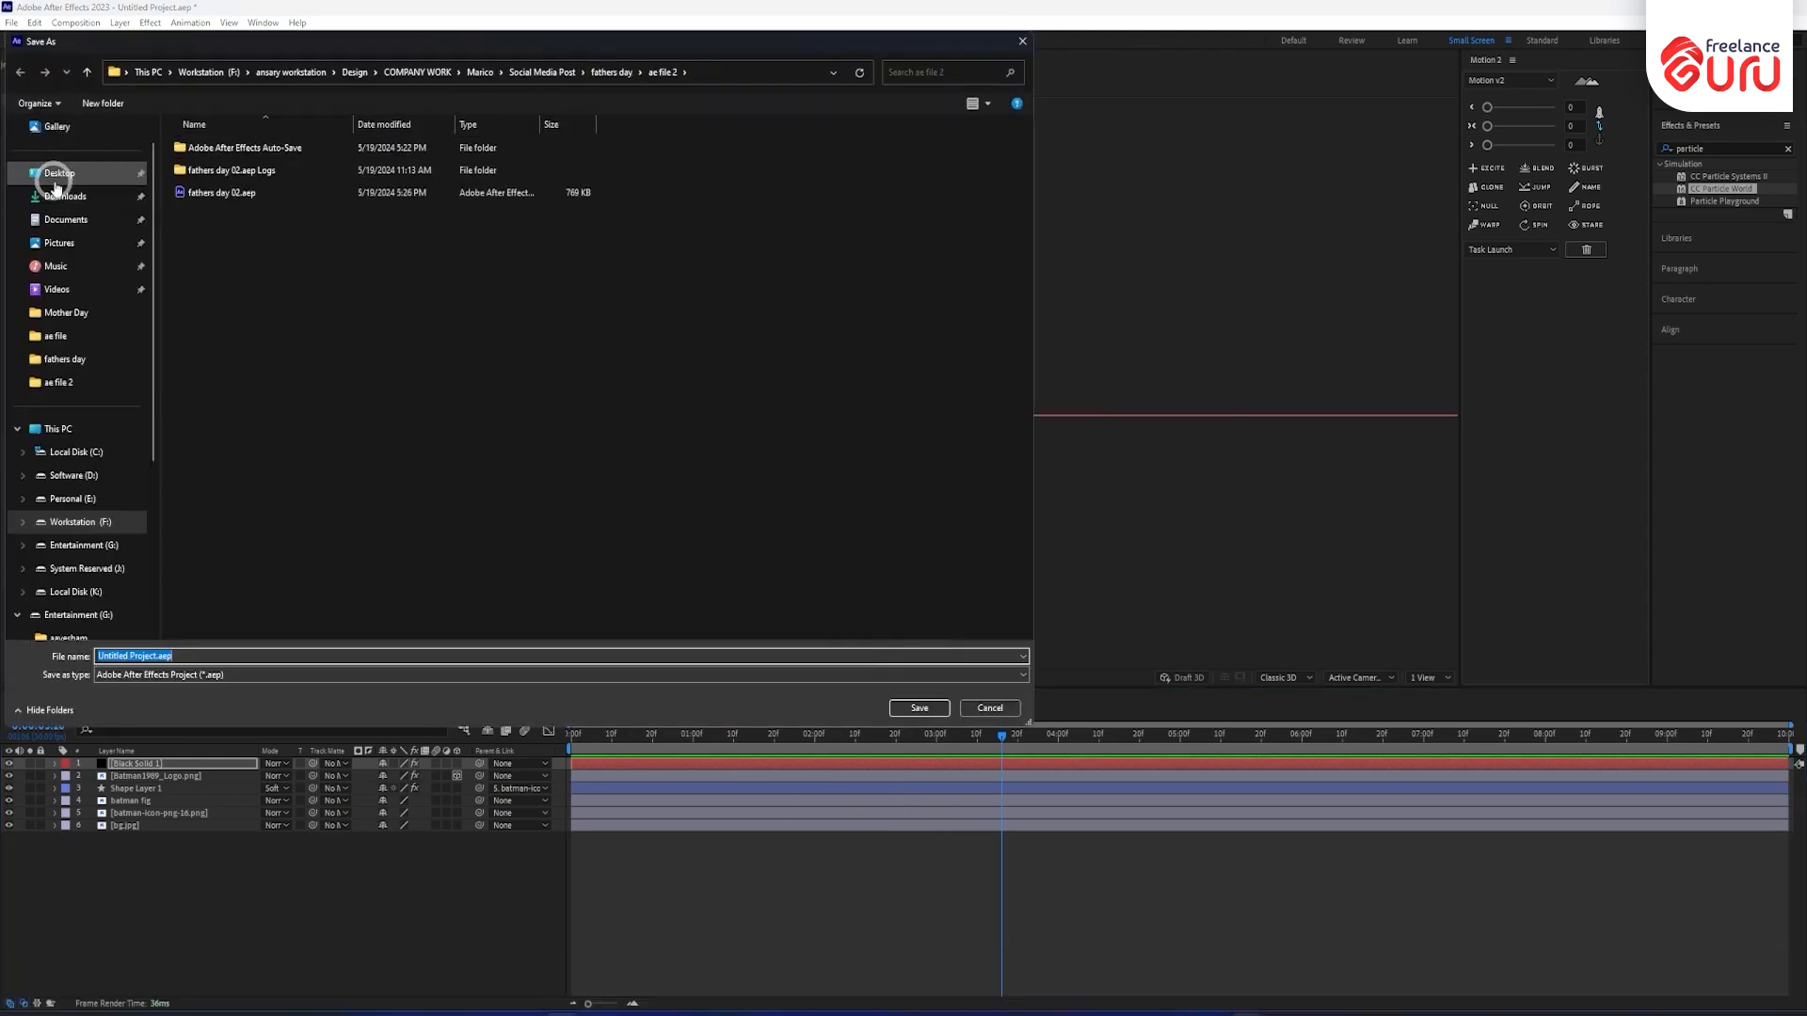
double_click(208, 158)
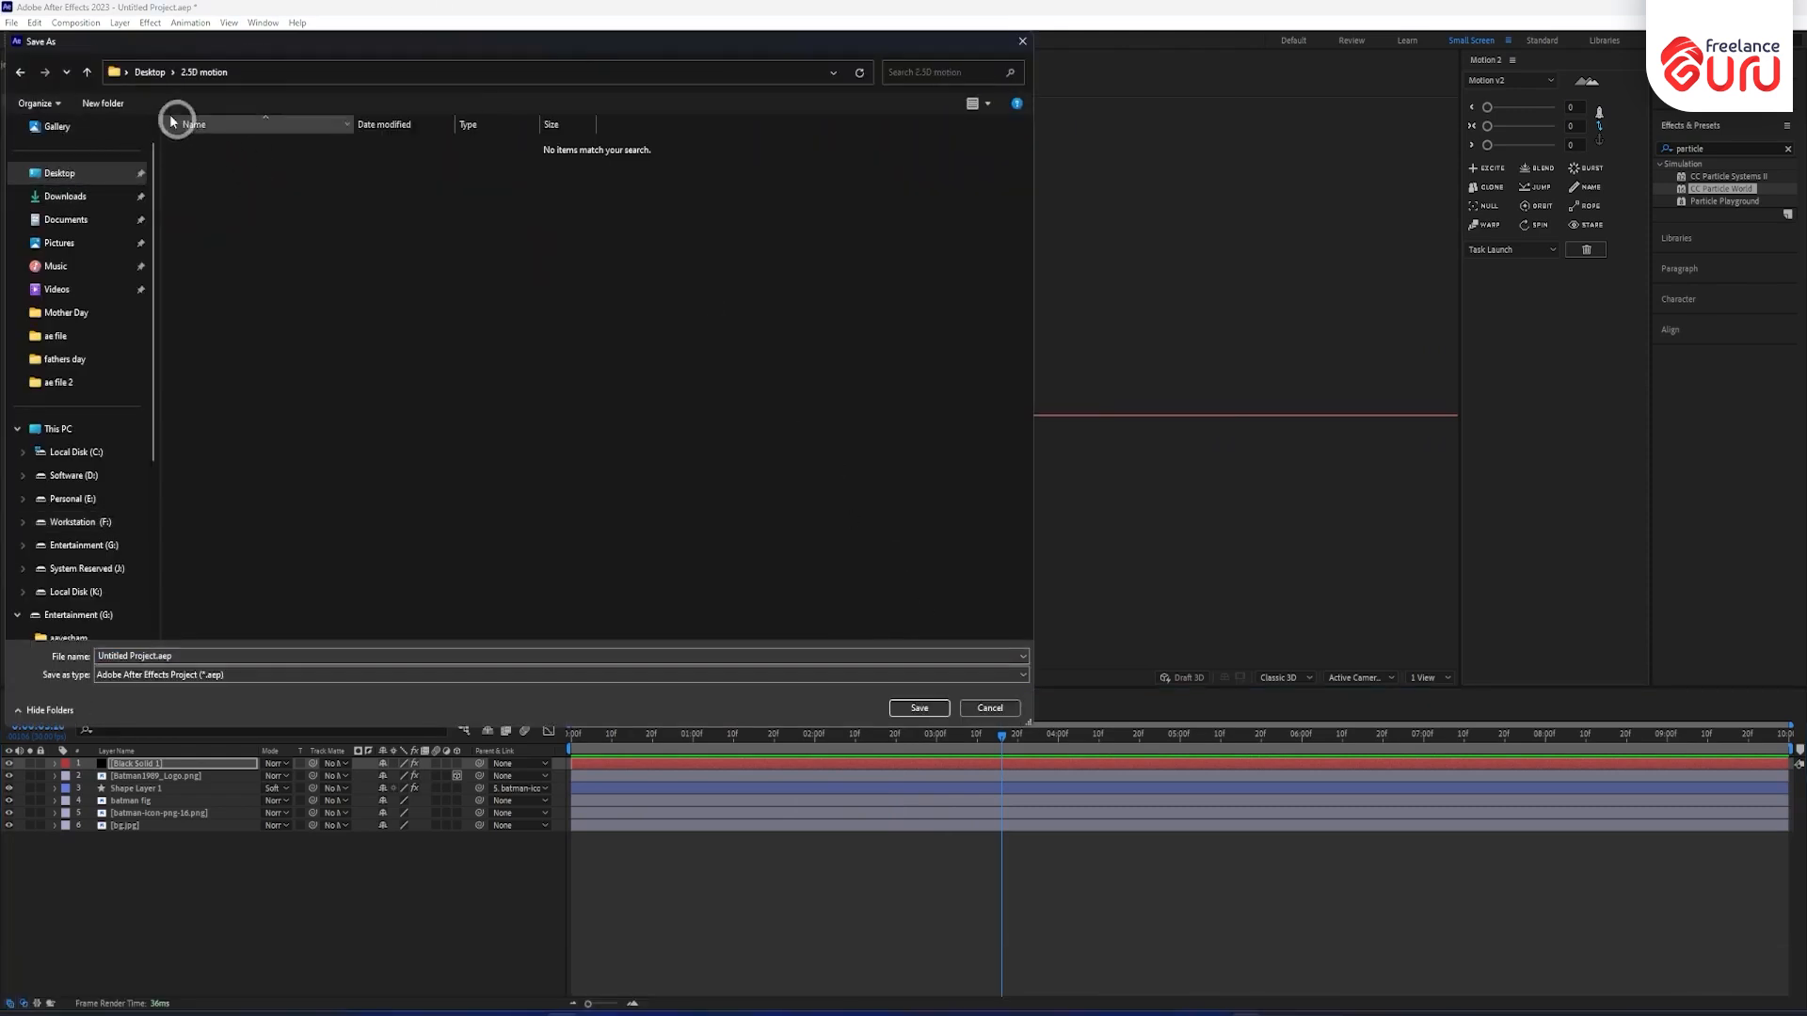
left_click(98, 108)
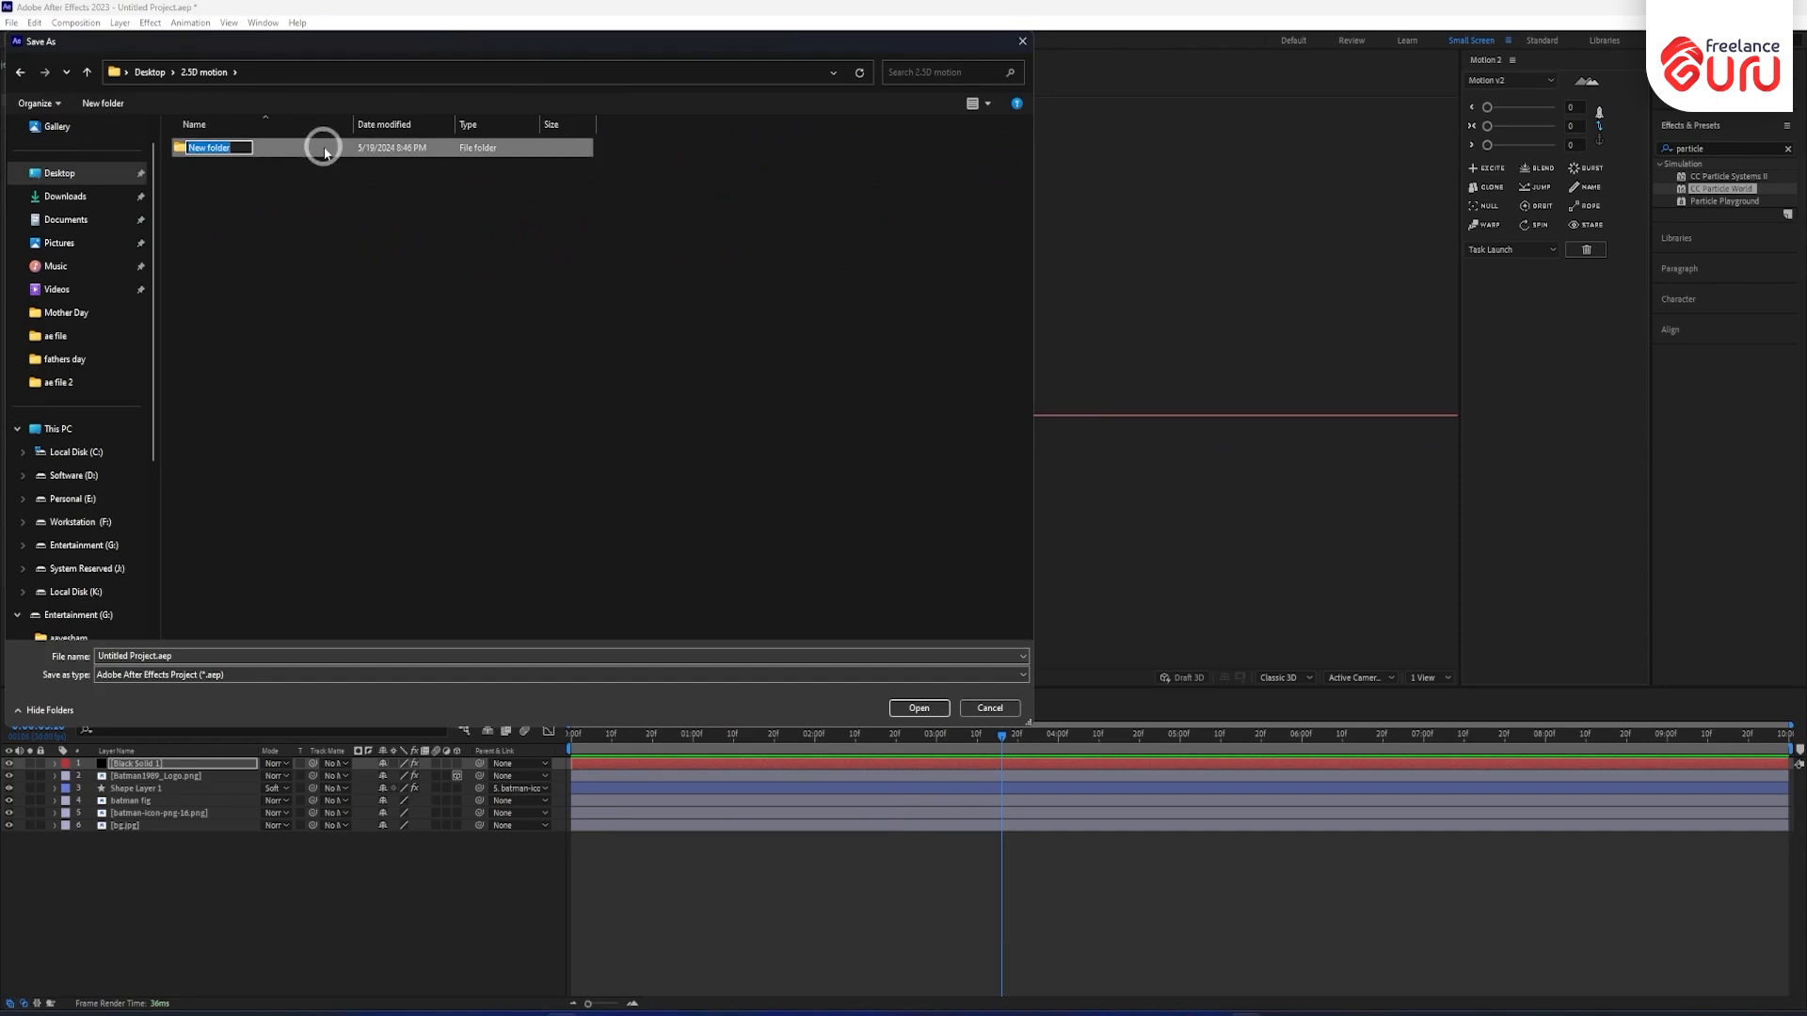
type("ae file")
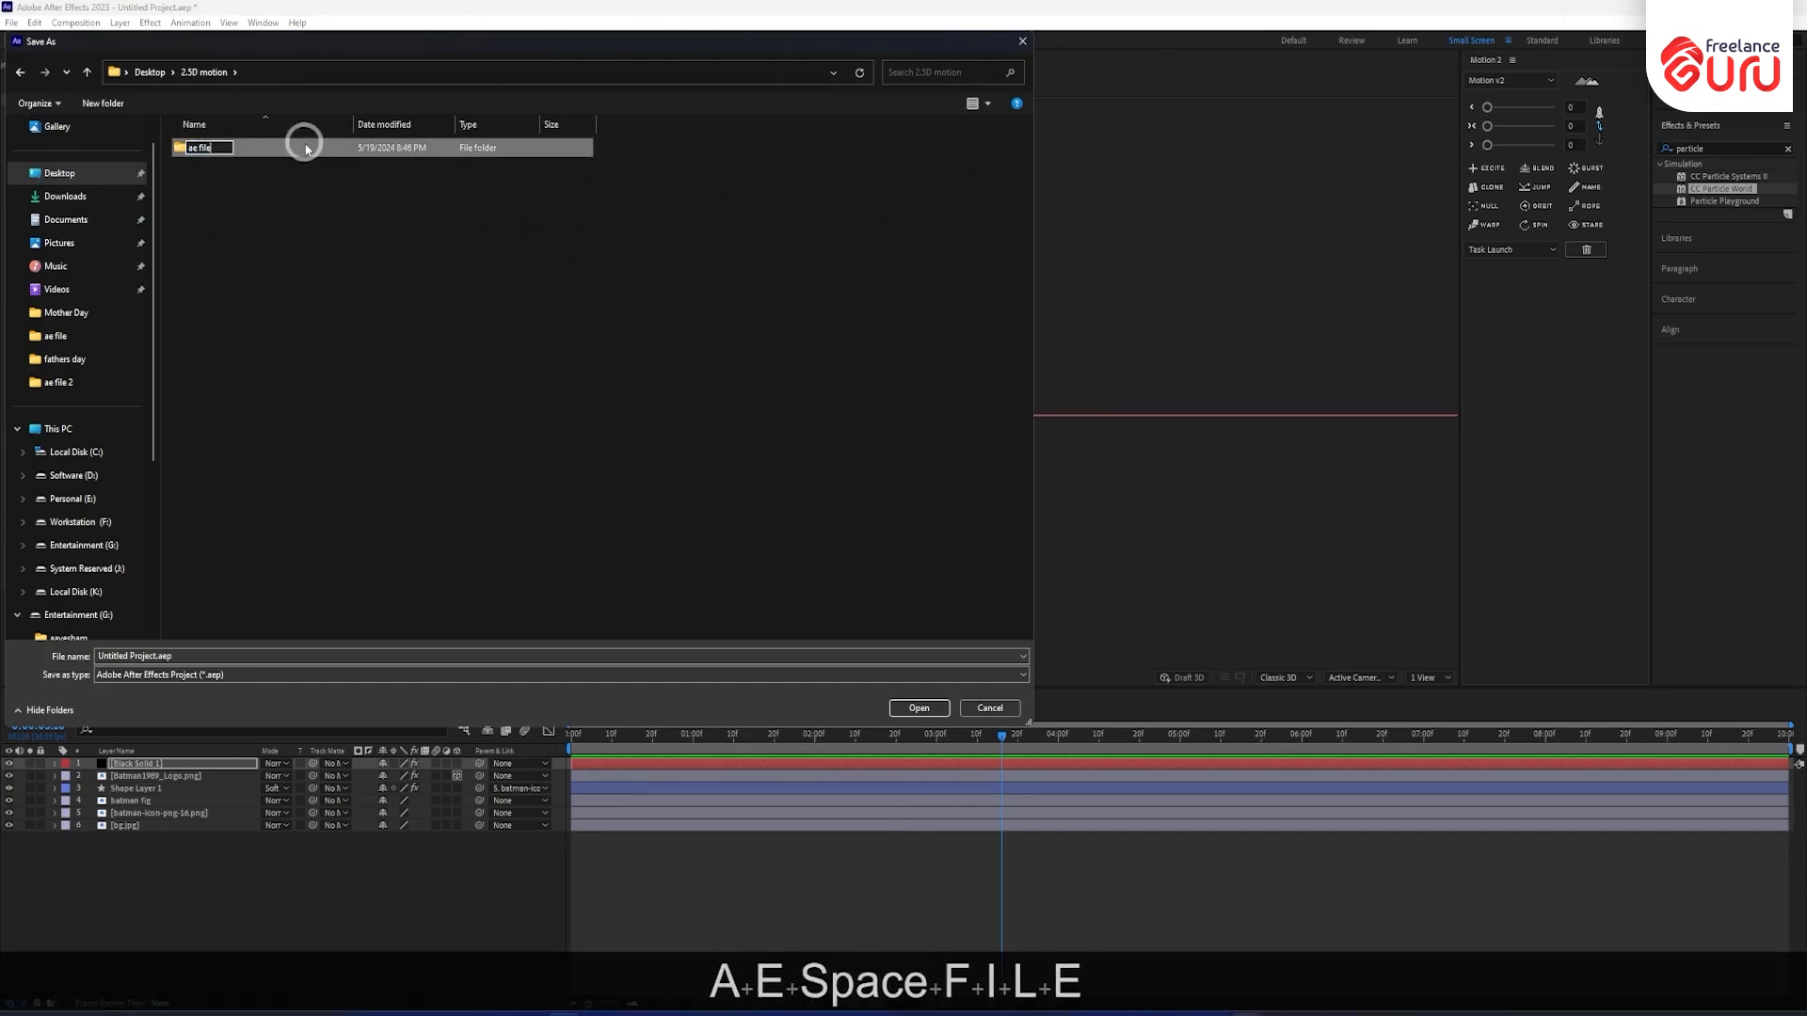
double_click(302, 147)
Save the project under the name "batman poster" in the "ae file" folder.
left_click(184, 658)
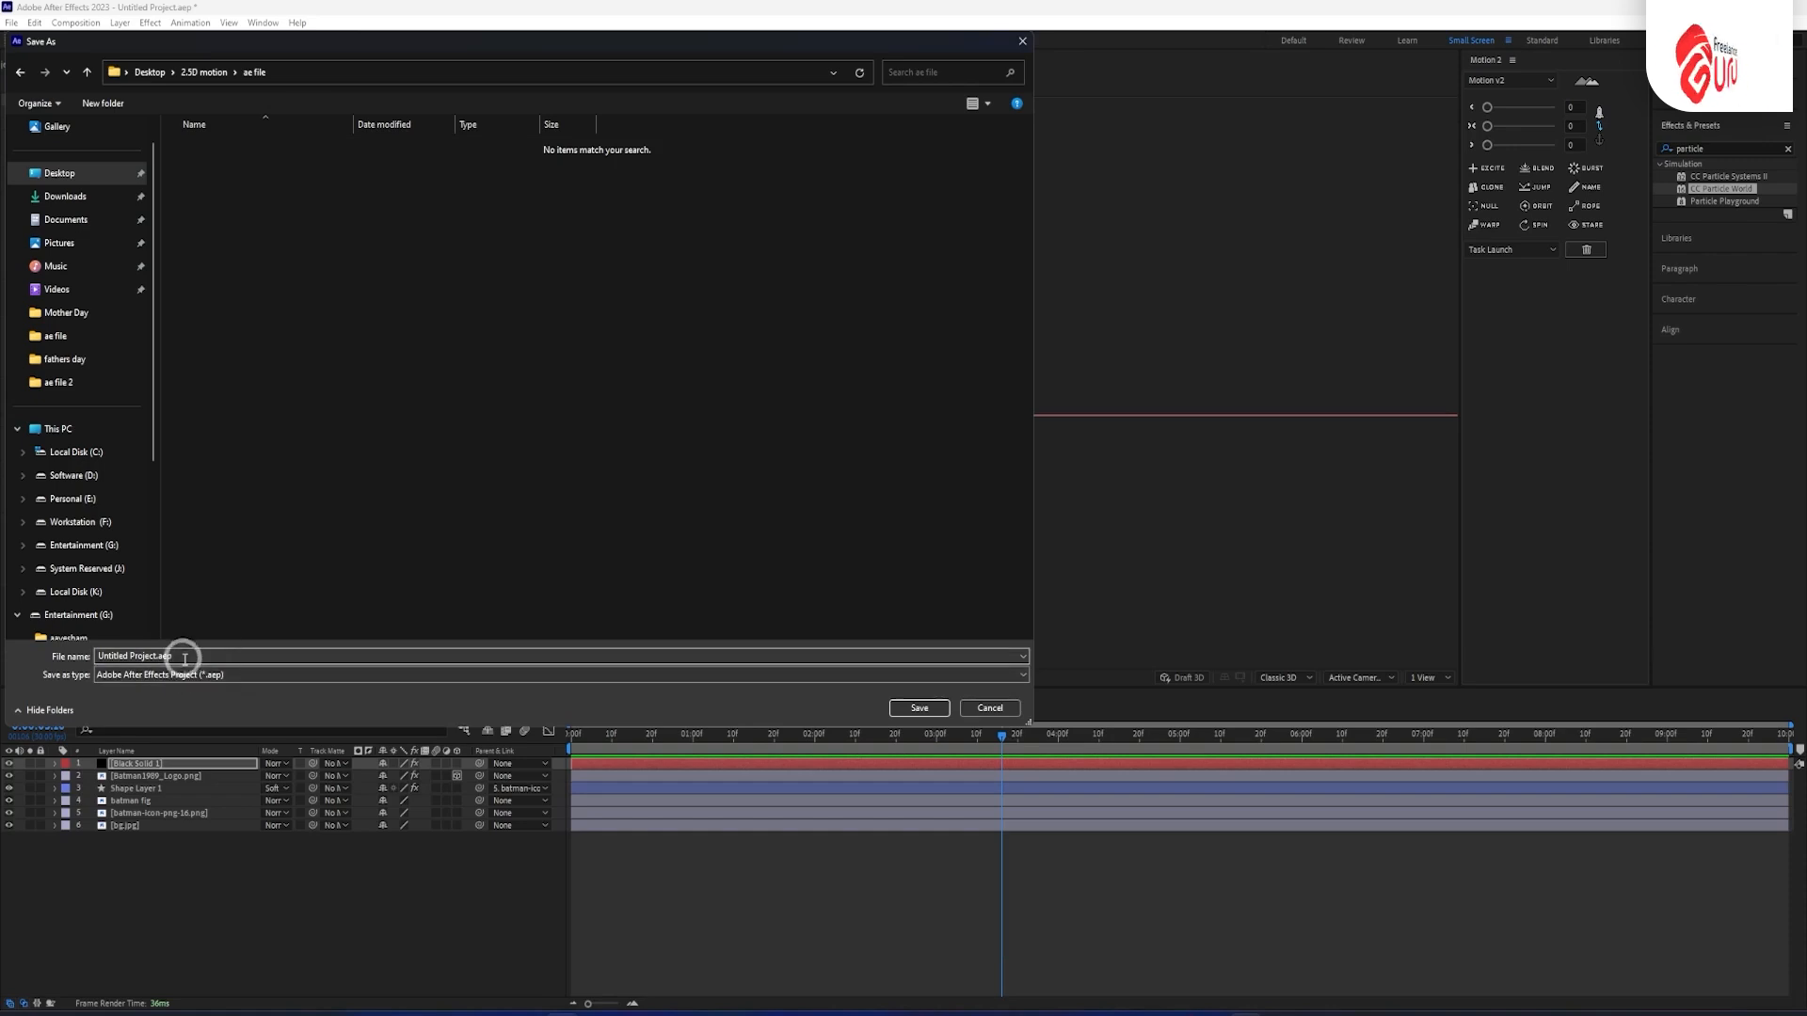
double_click(180, 652)
type("batma")
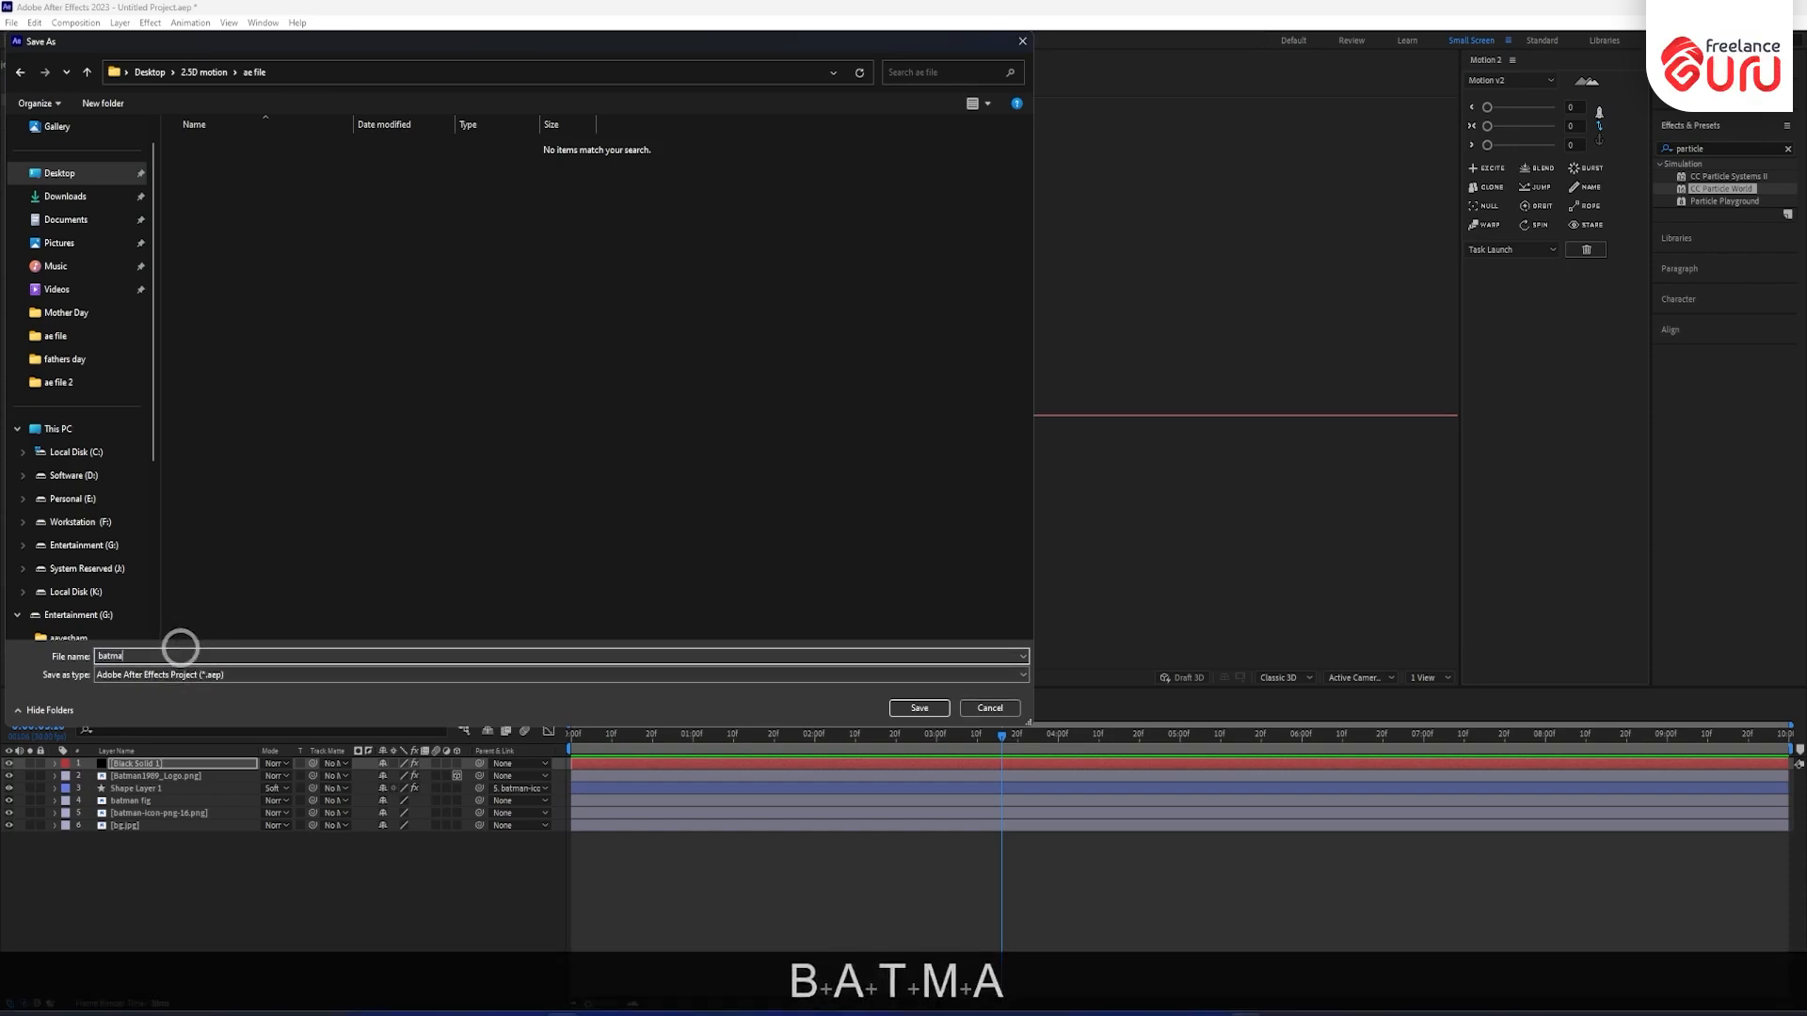
type("n poster")
key("Return")
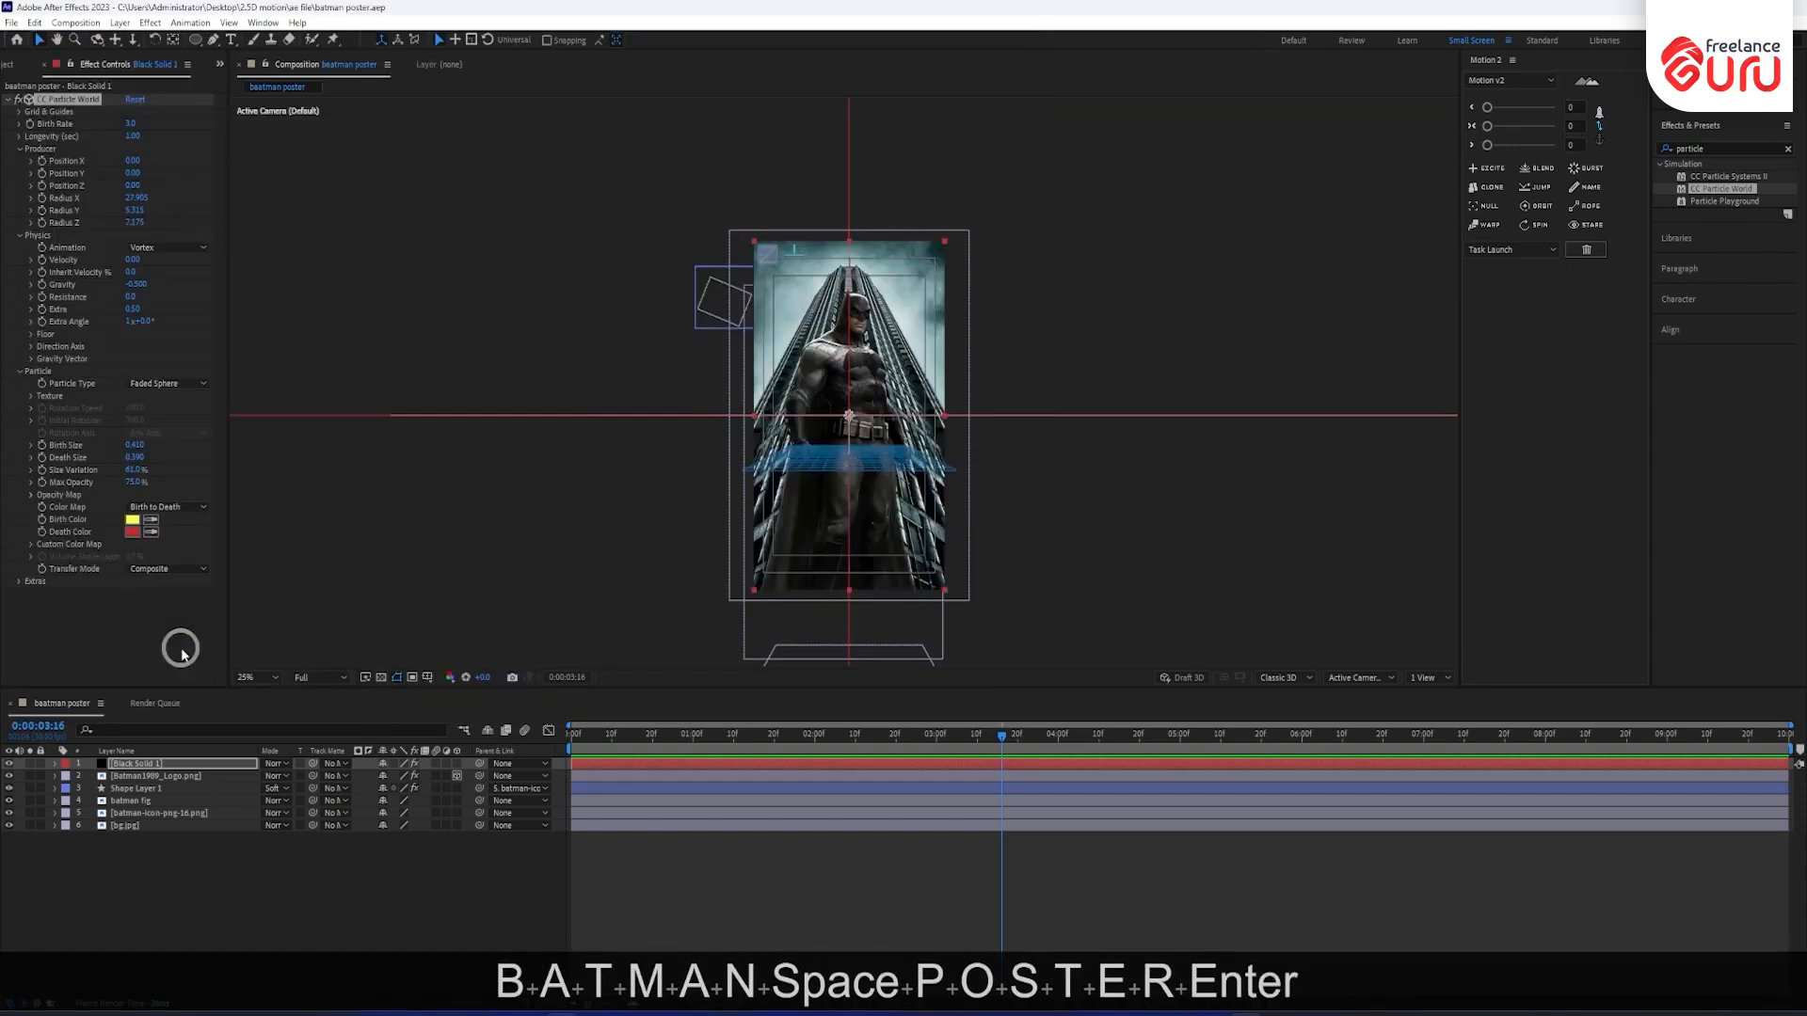
Add the Batman "The Awakening" mp3 from the project files to the poster composition, below all other layers.
left_click(219, 65)
left_click(241, 83)
left_click(60, 367)
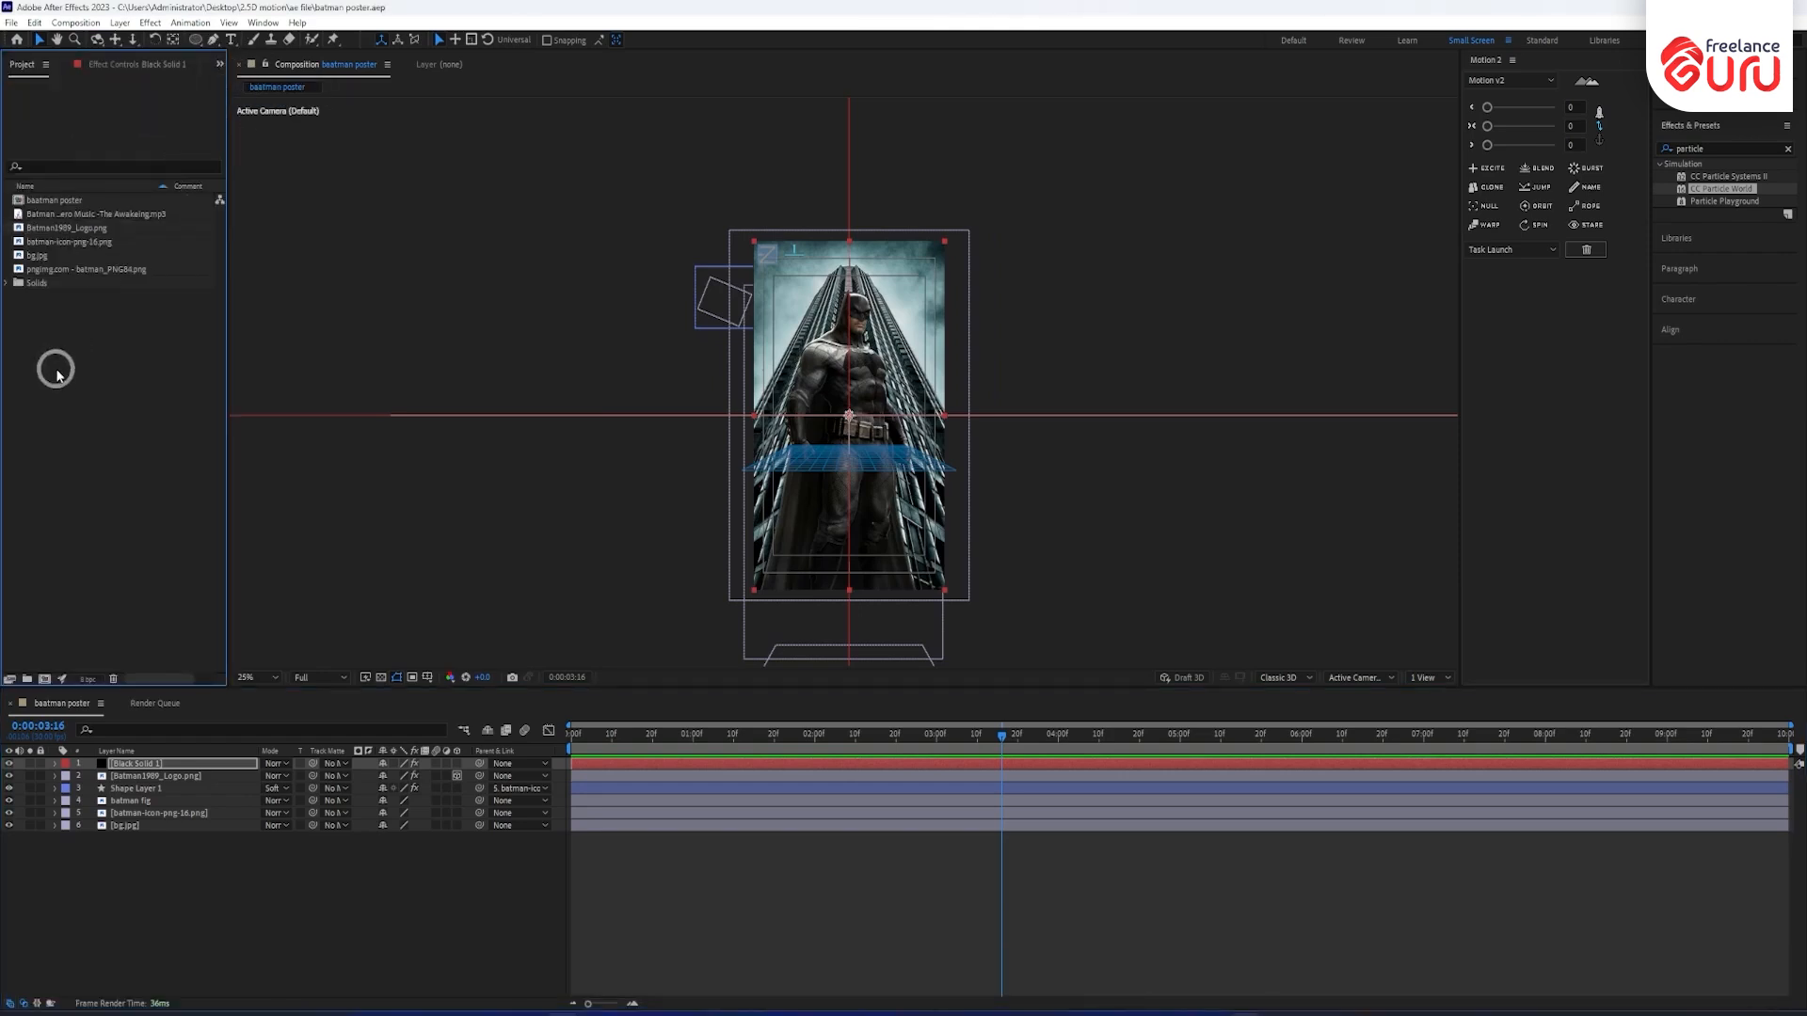
double_click(57, 372)
left_click(1213, 42)
left_click(71, 271)
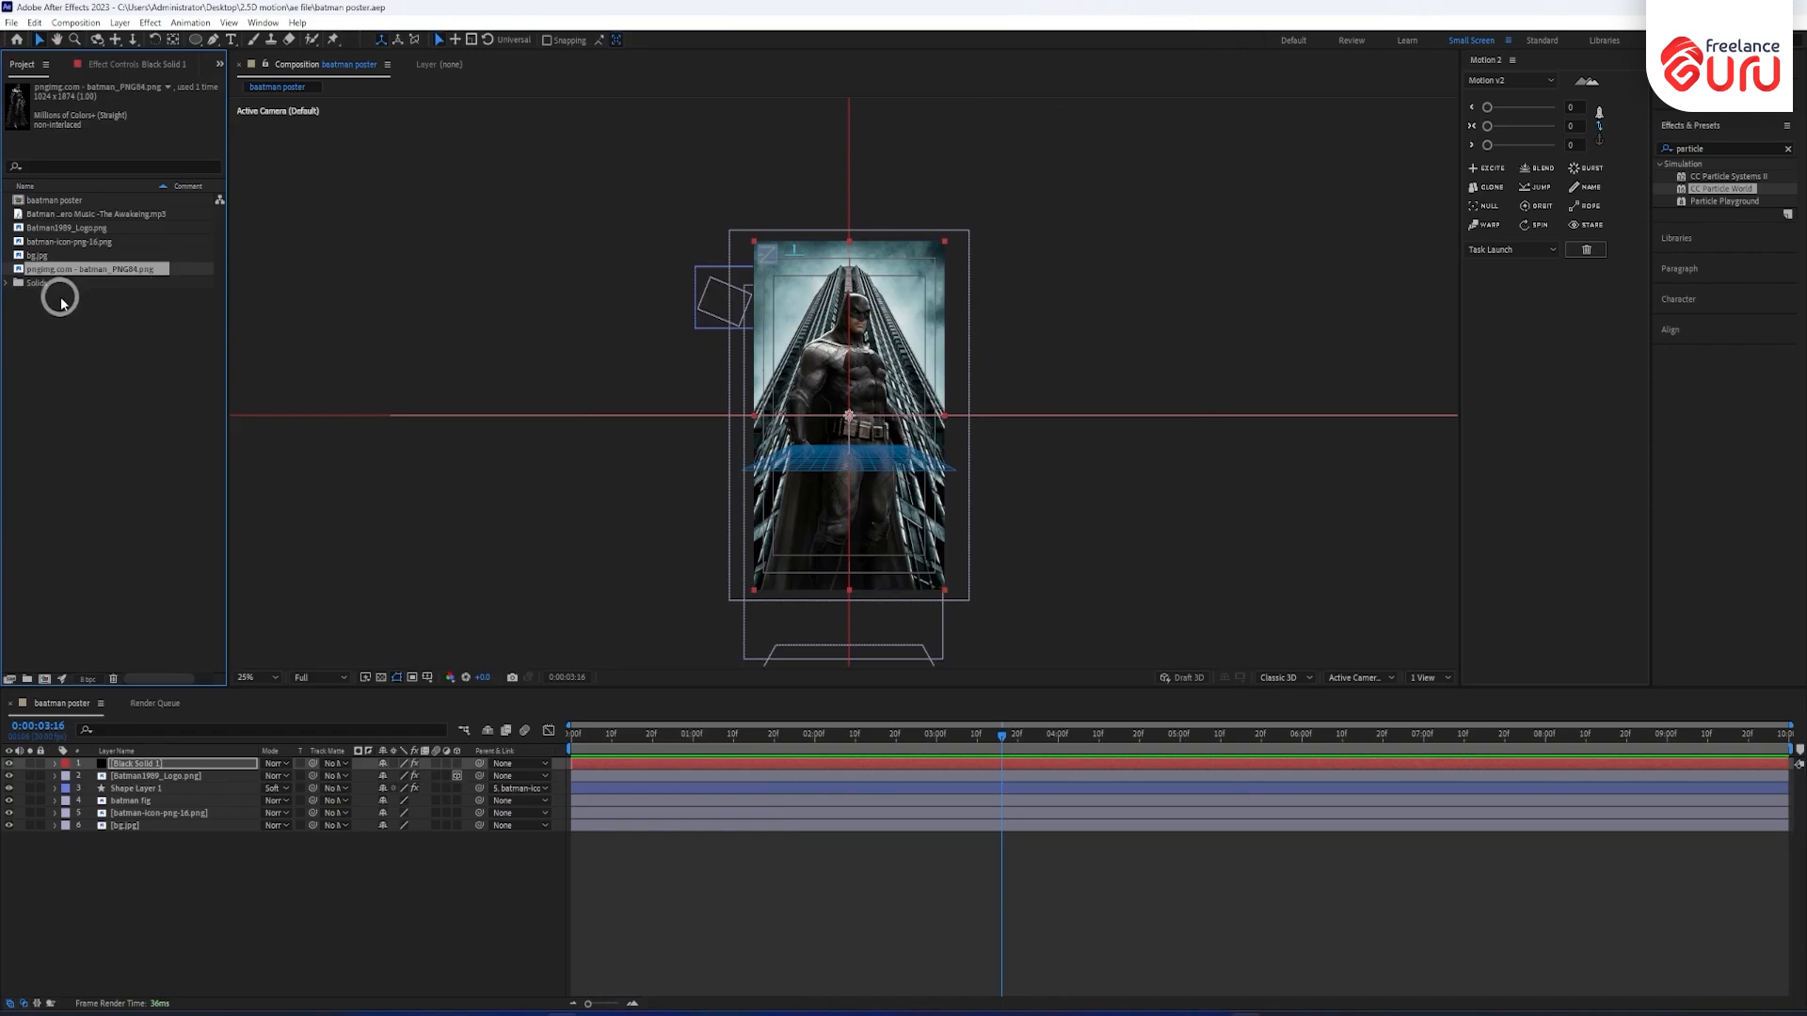
left_click(100, 216)
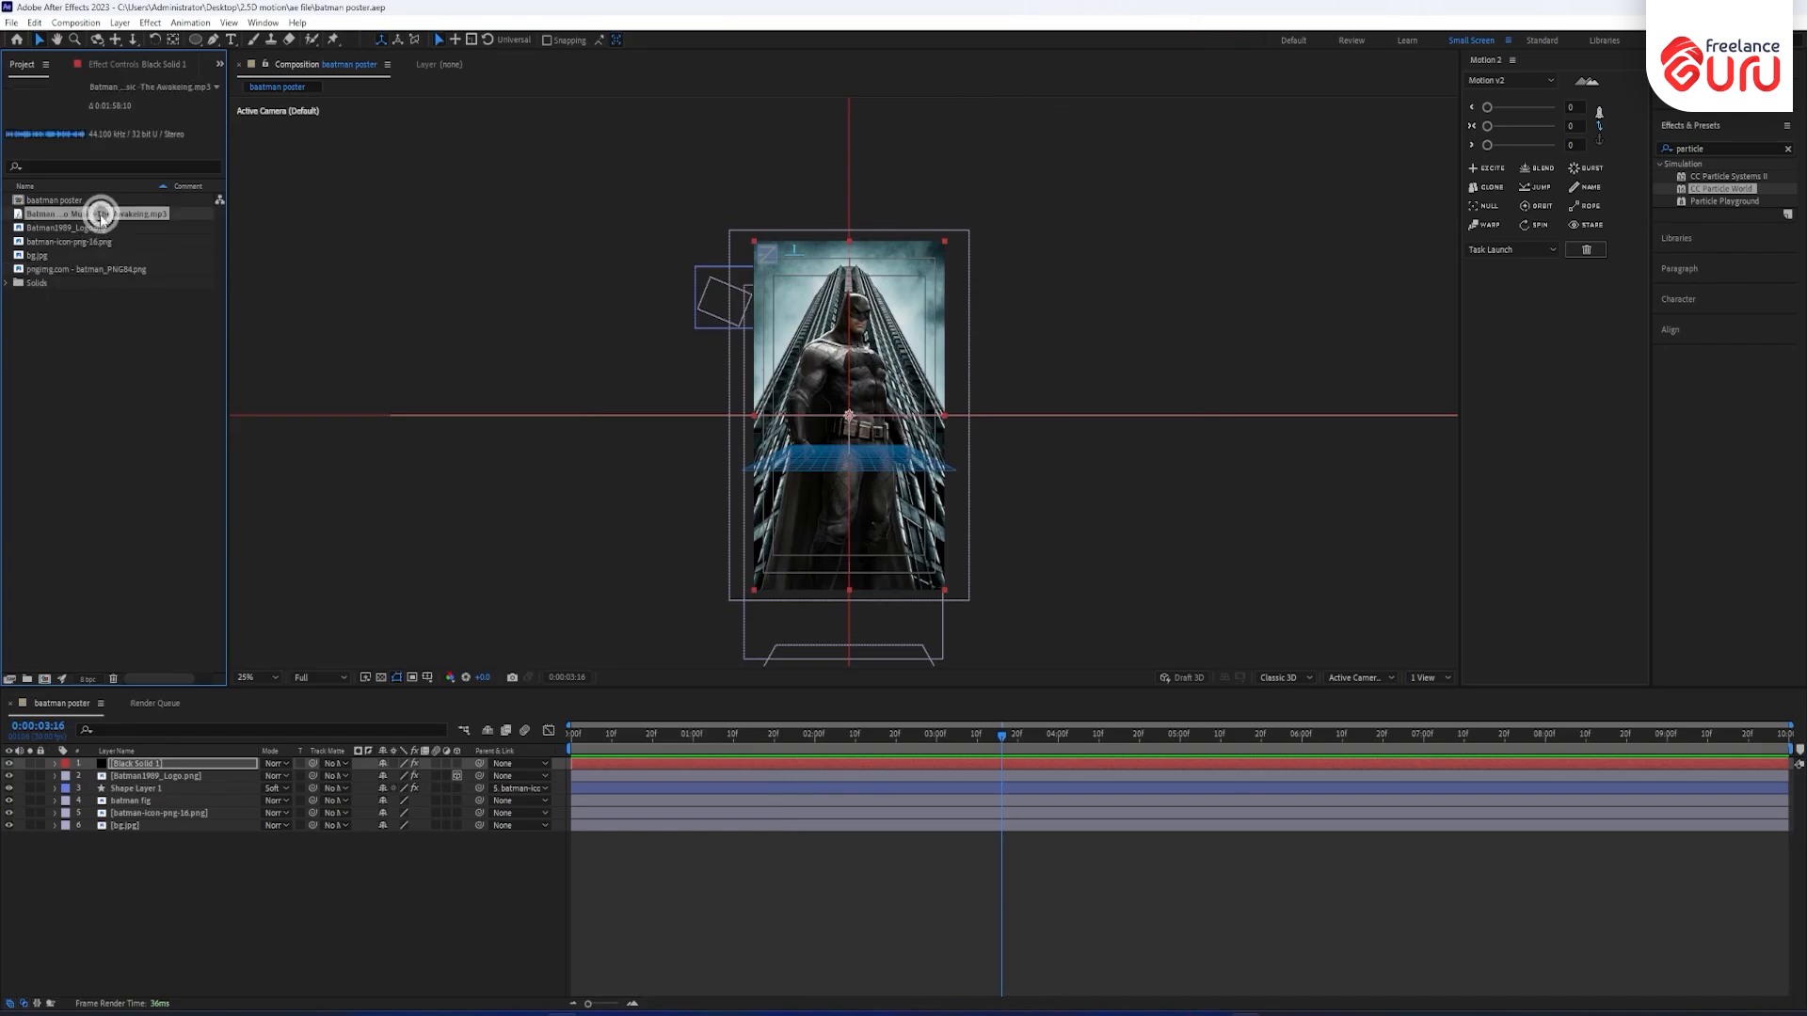
left_click_drag(68, 221, 108, 871)
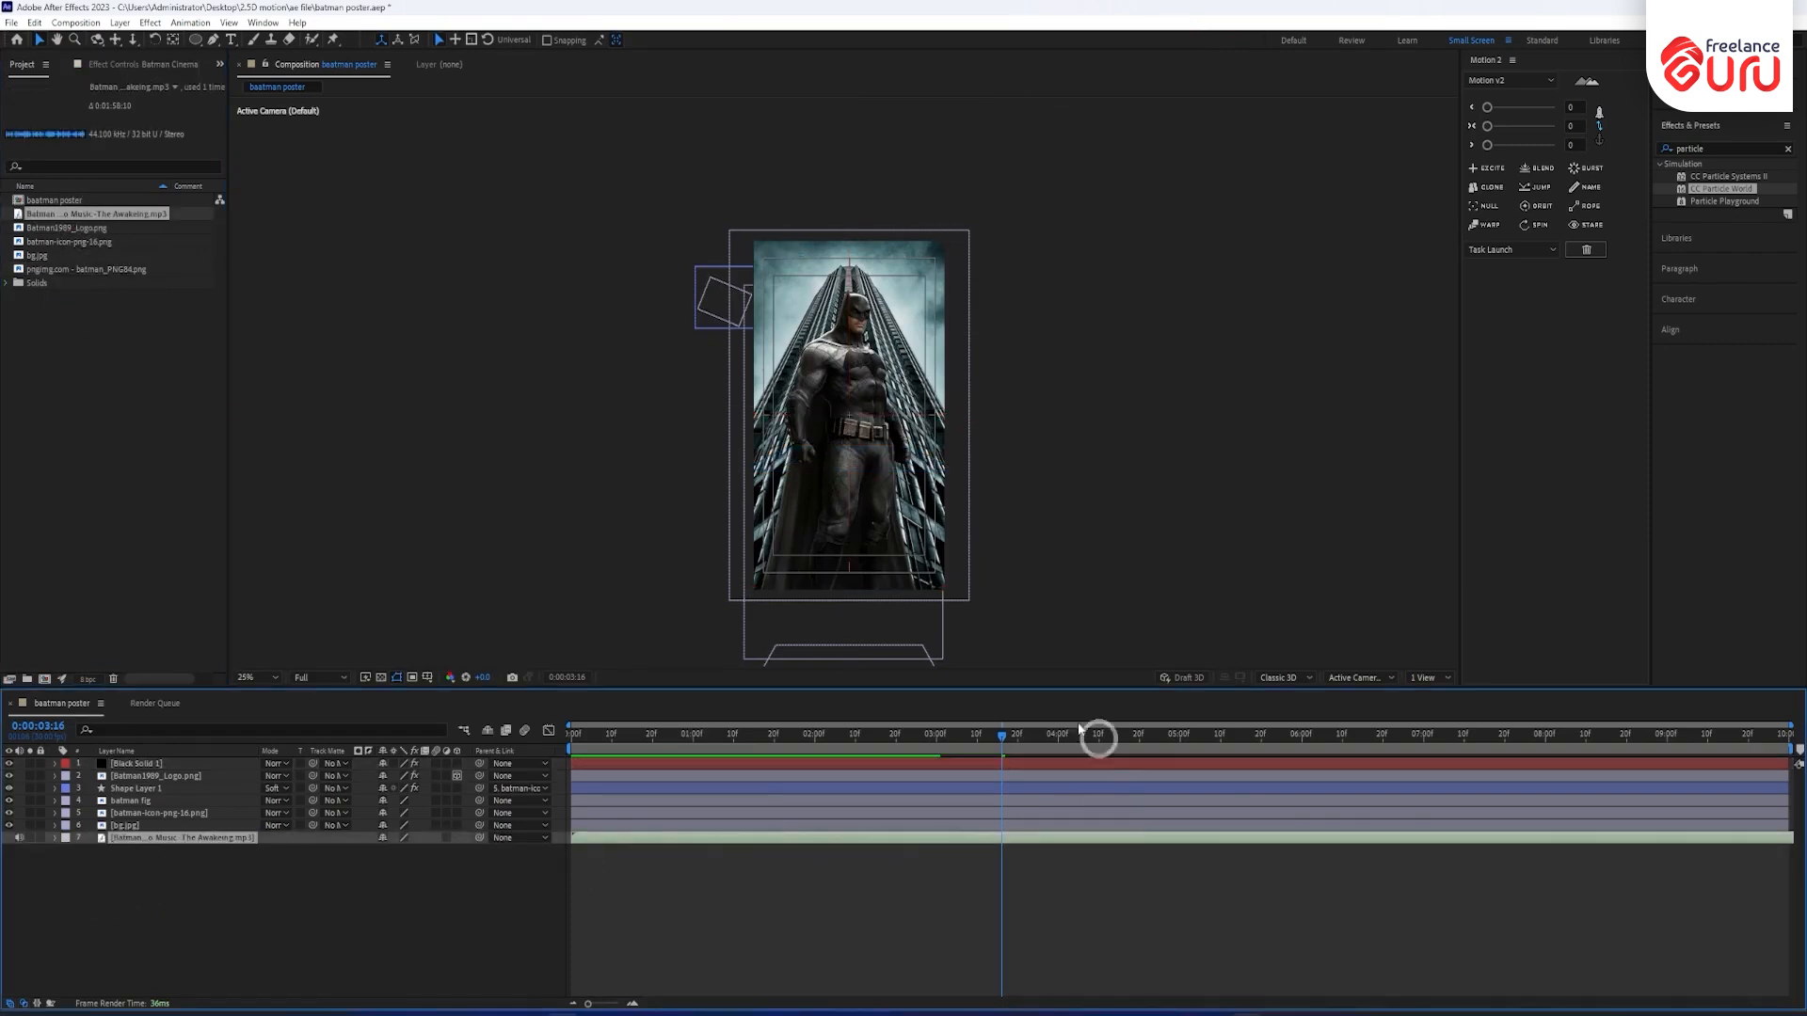
Preview the poster composition with its music from the start.
key("KP_0")
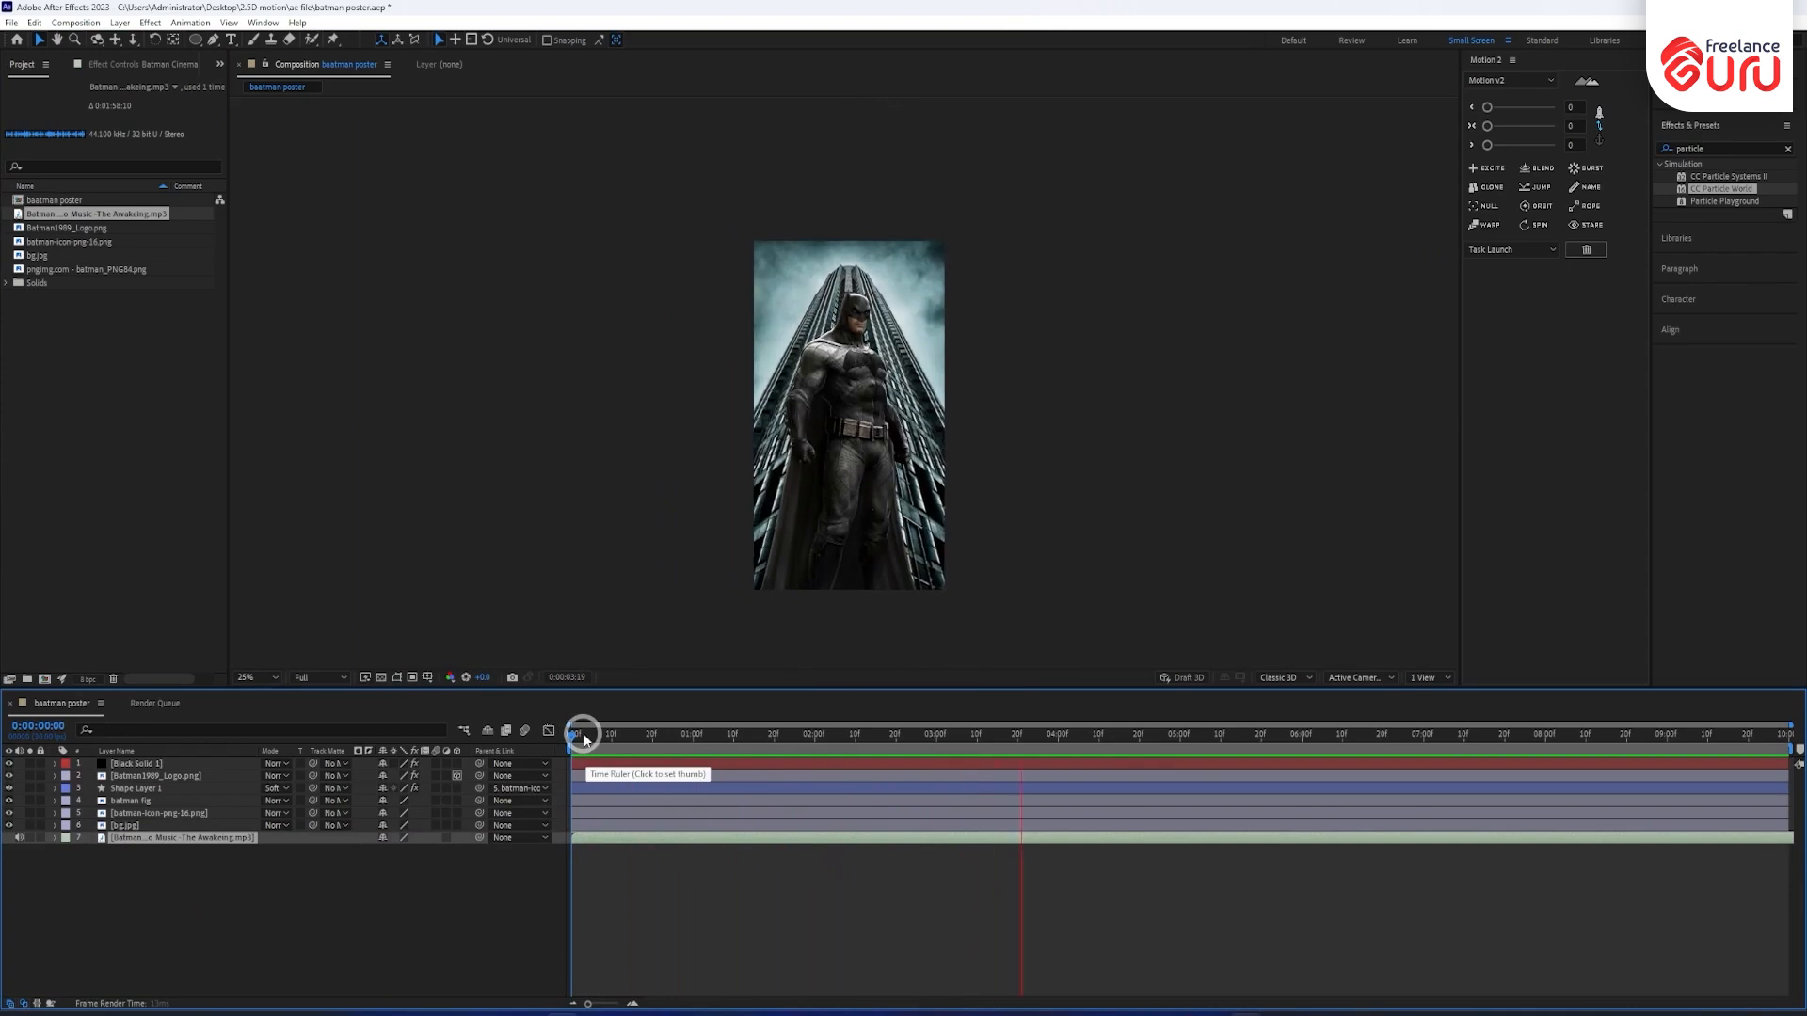
left_click_drag(584, 739, 546, 740)
key("KP_0")
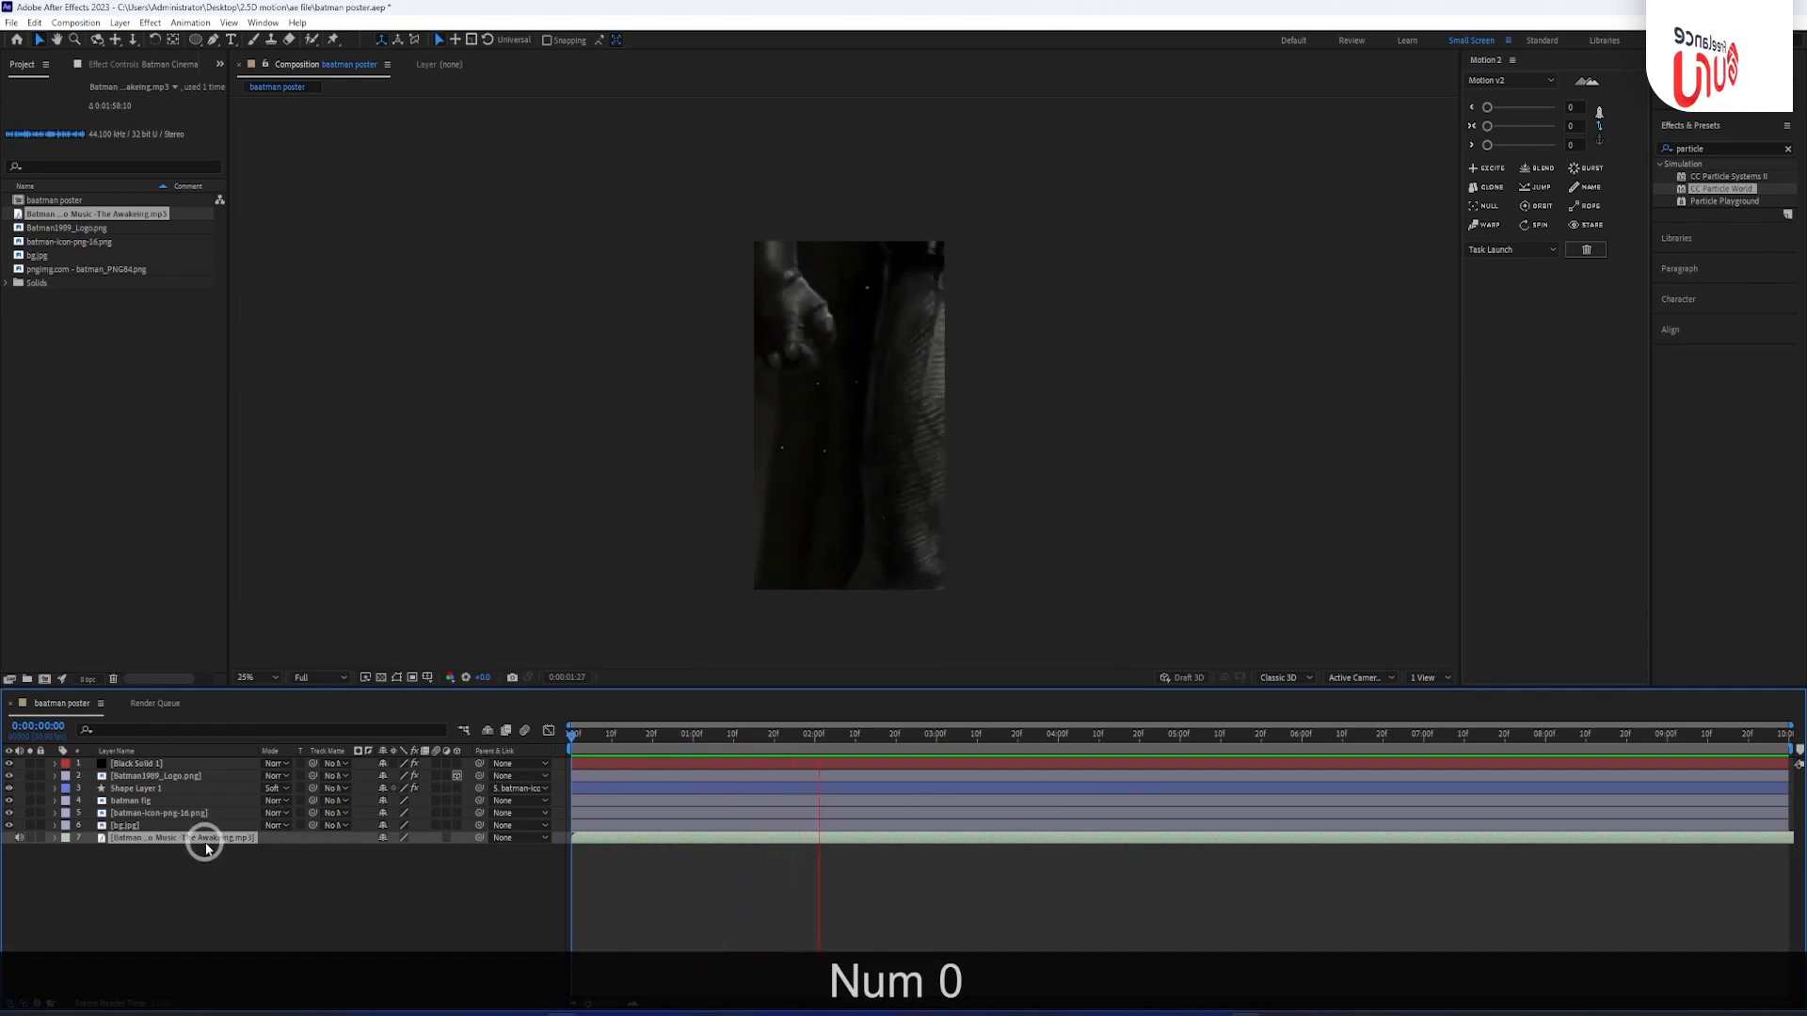
mouse_move(574, 737)
left_mouse_down()
mouse_move(746, 724)
mouse_move(706, 679)
mouse_move(646, 743)
mouse_move(577, 771)
left_mouse_up()
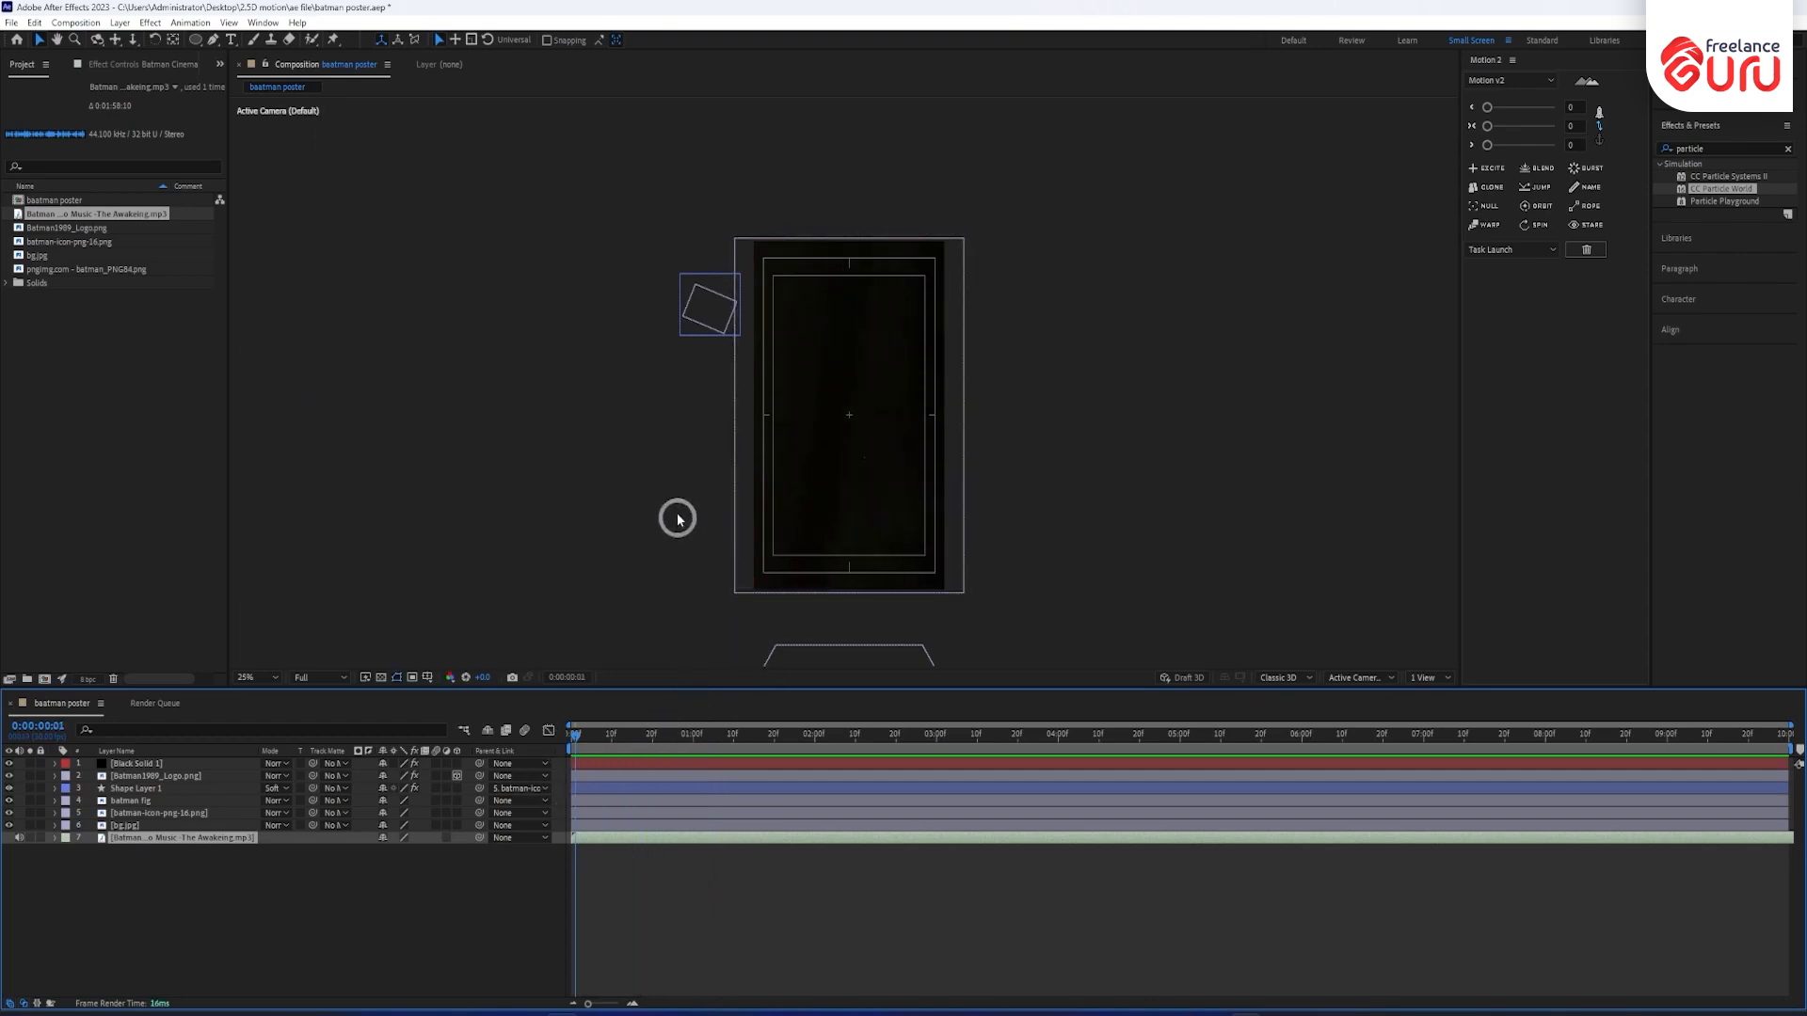
Create a new composition from the music mp3 and play it from the start and from about 34 seconds.
left_click_drag(38, 217, 44, 679)
left_click(901, 842)
key("space")
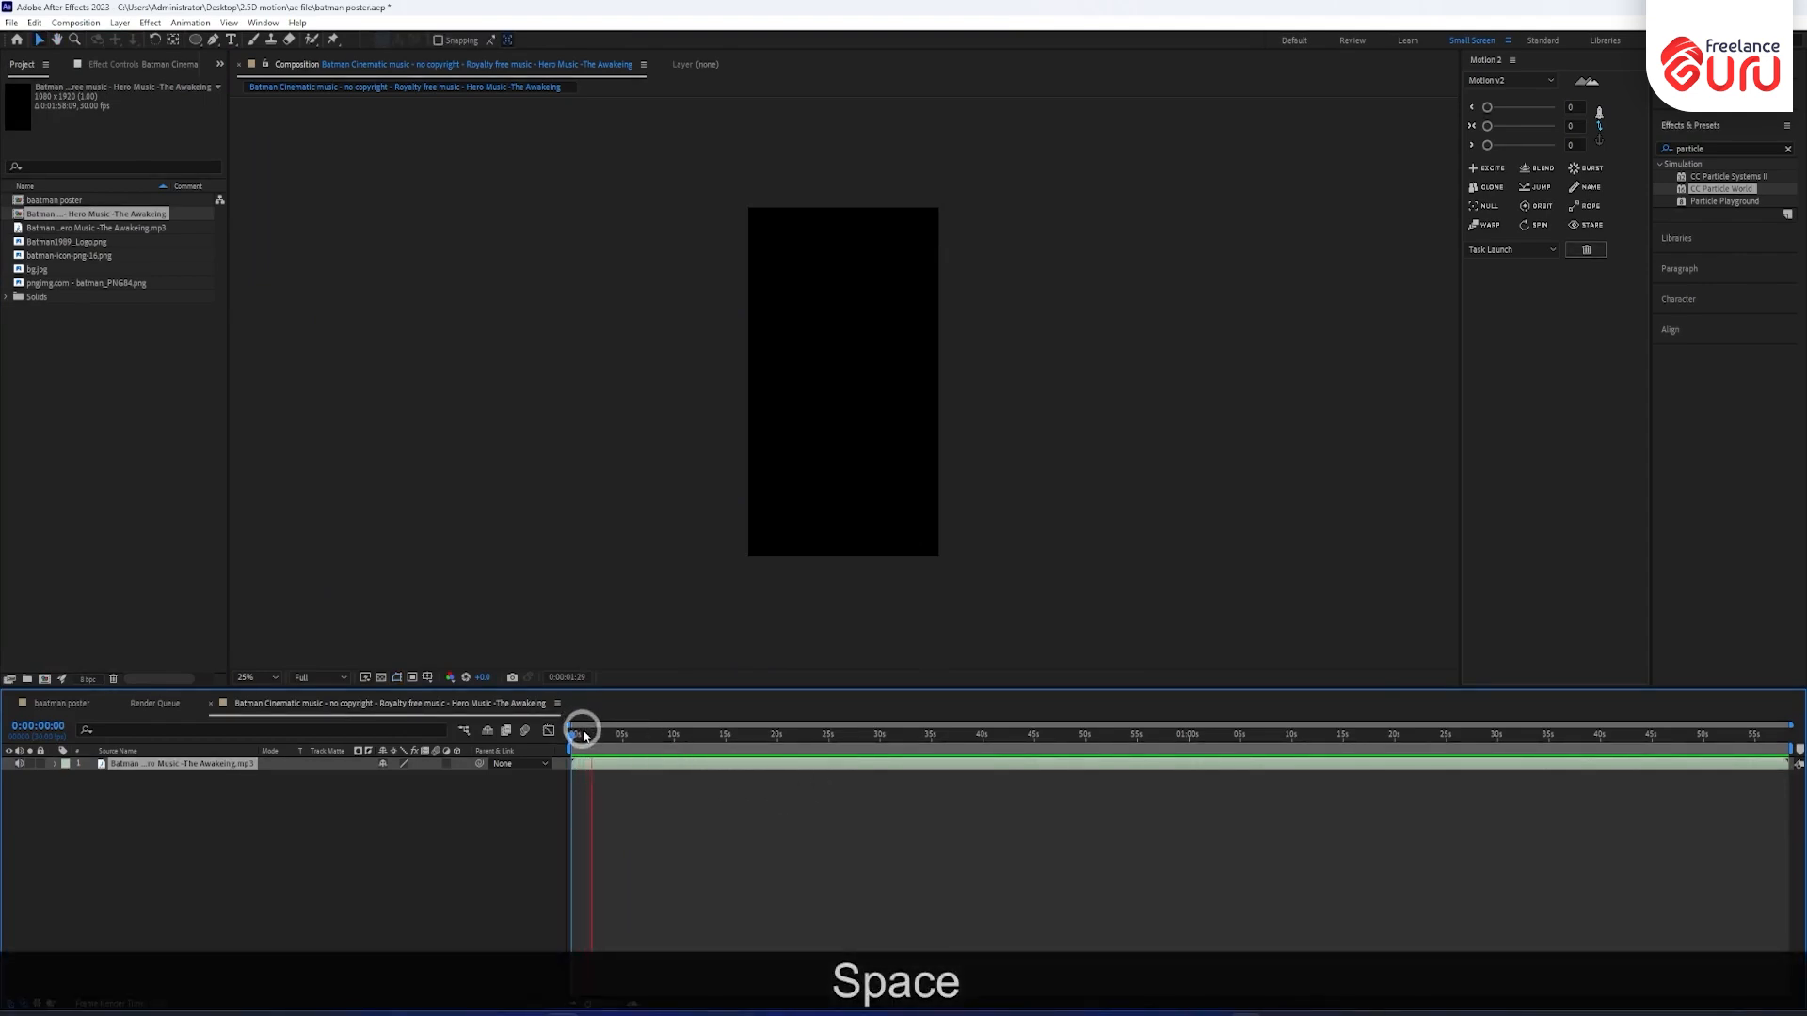
left_click_drag(583, 735, 925, 736)
key("space")
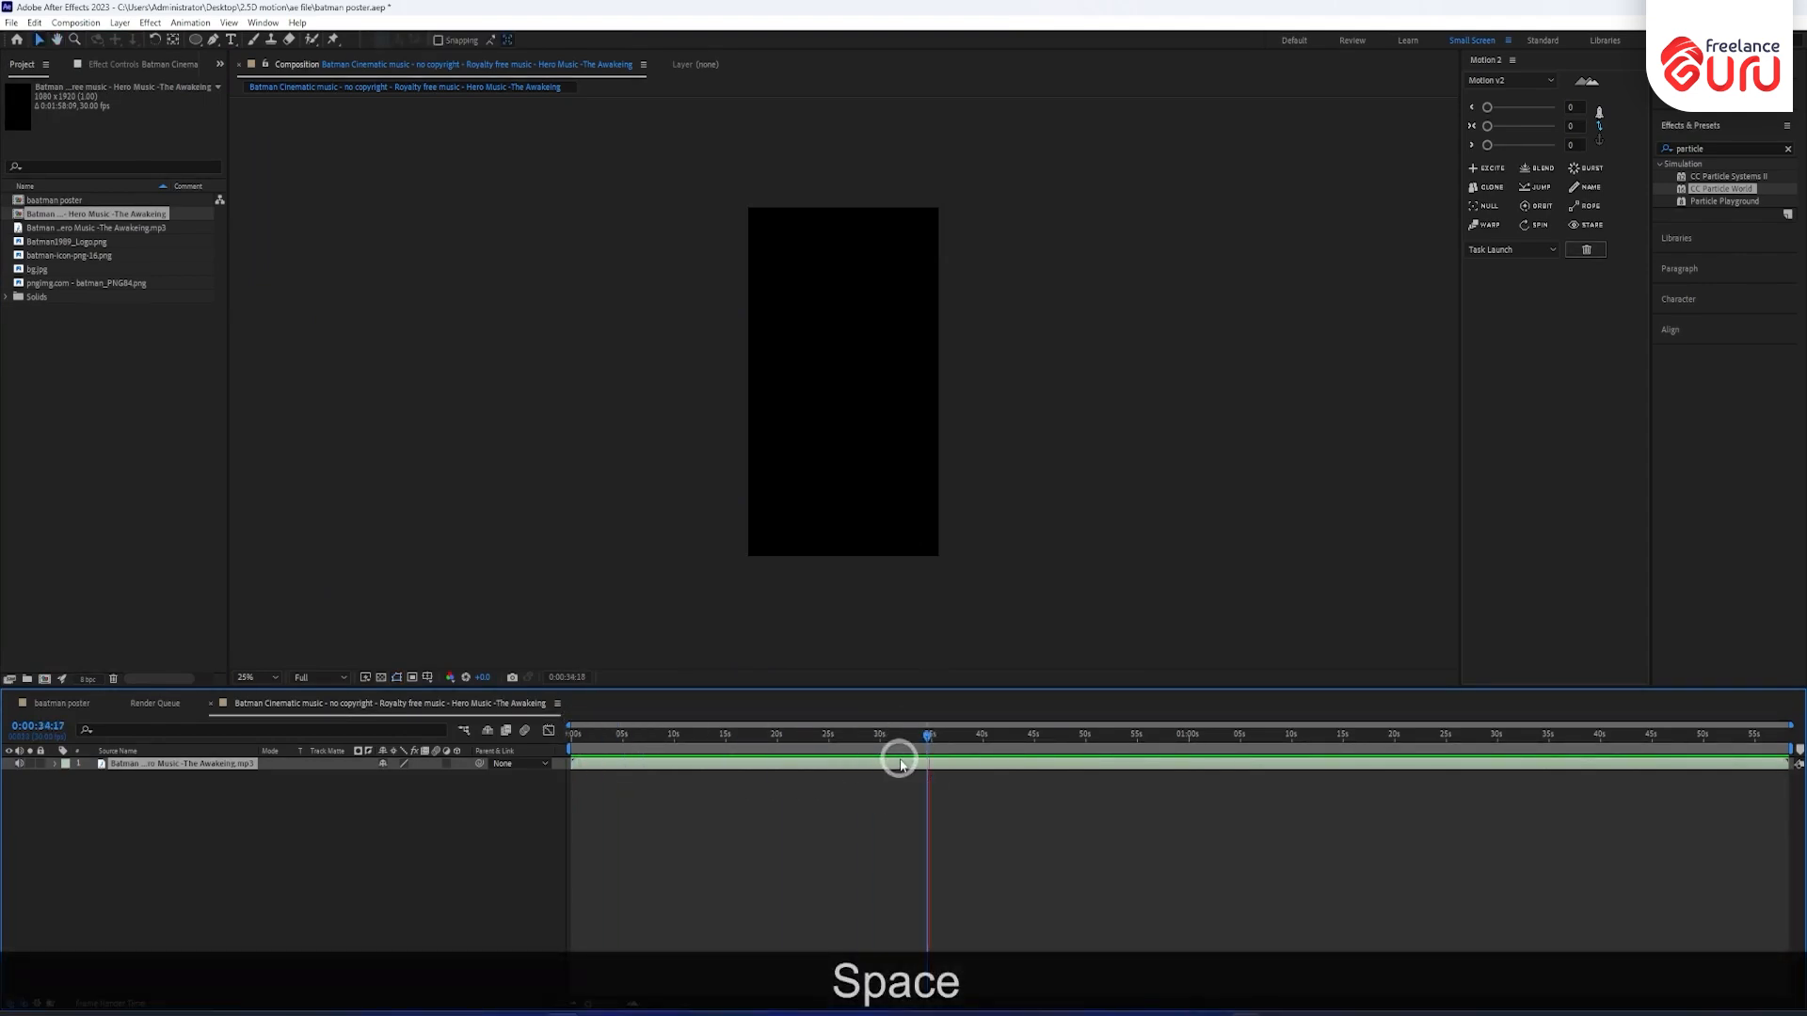
key("space")
left_click_drag(931, 740, 569, 741)
key("space")
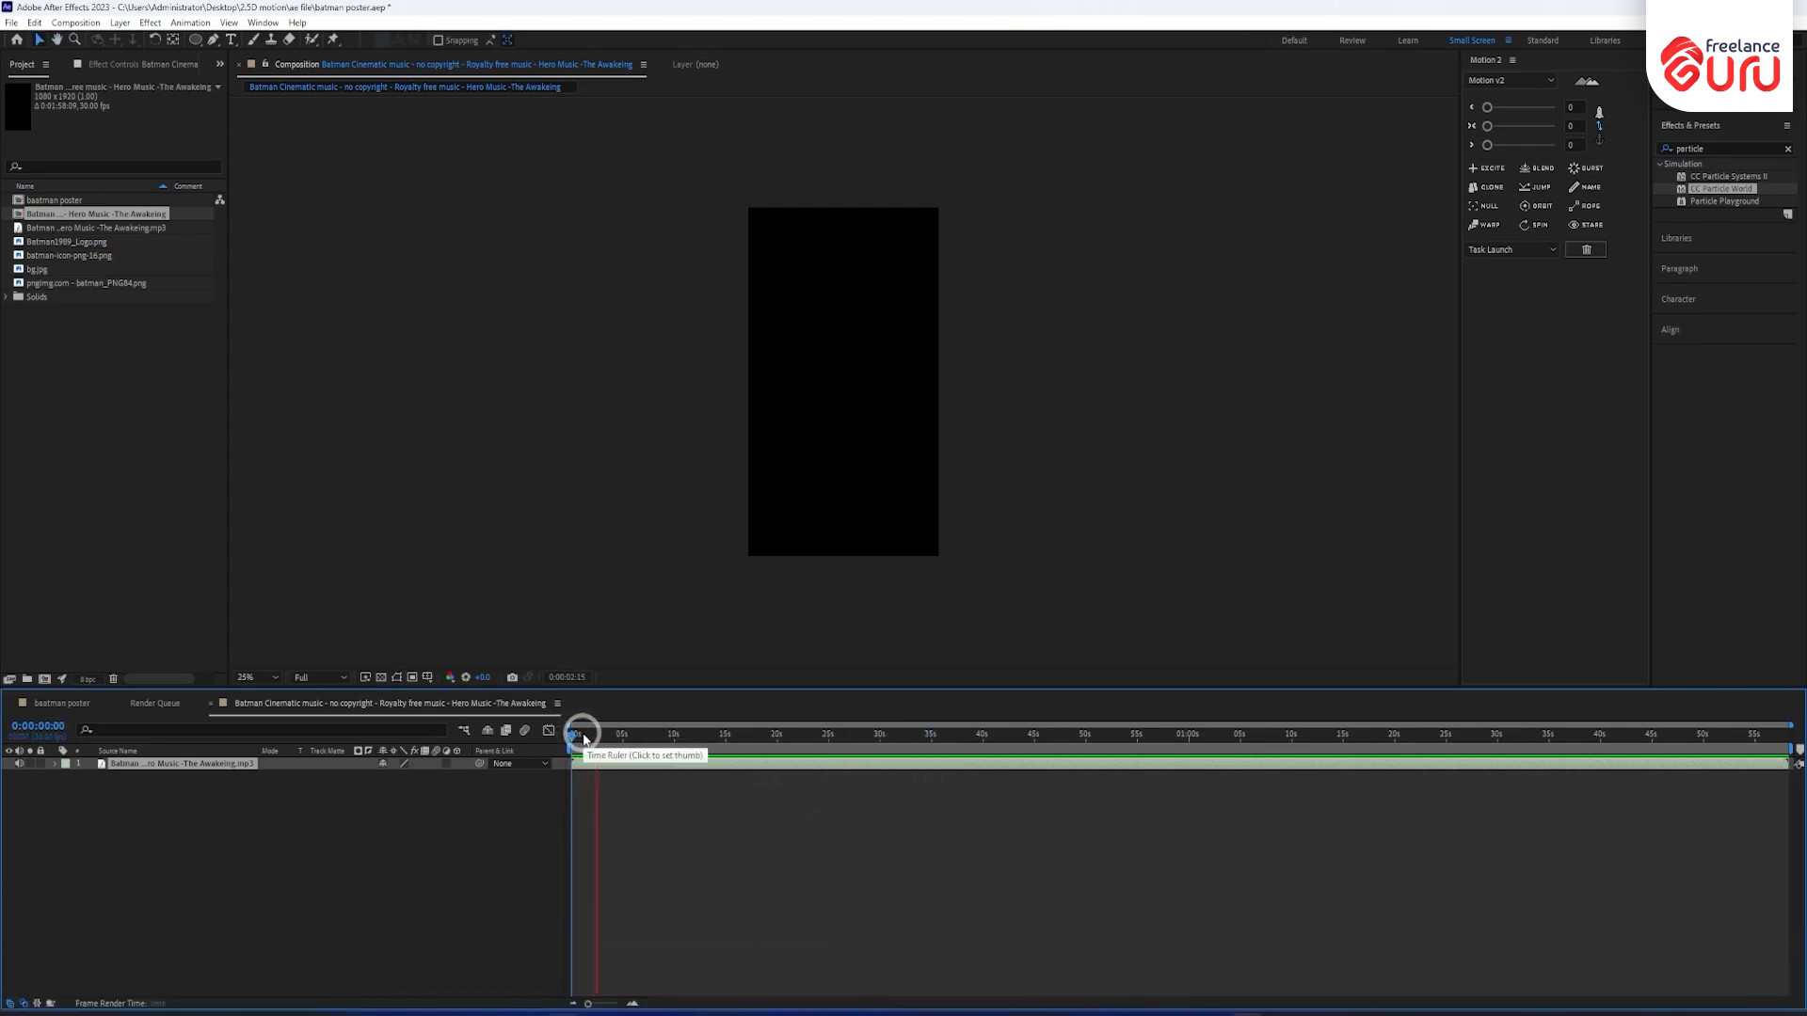
Reveal the music layer's audio waveform and listen to the track from the start and from about 5 seconds.
key("l")
key("l")
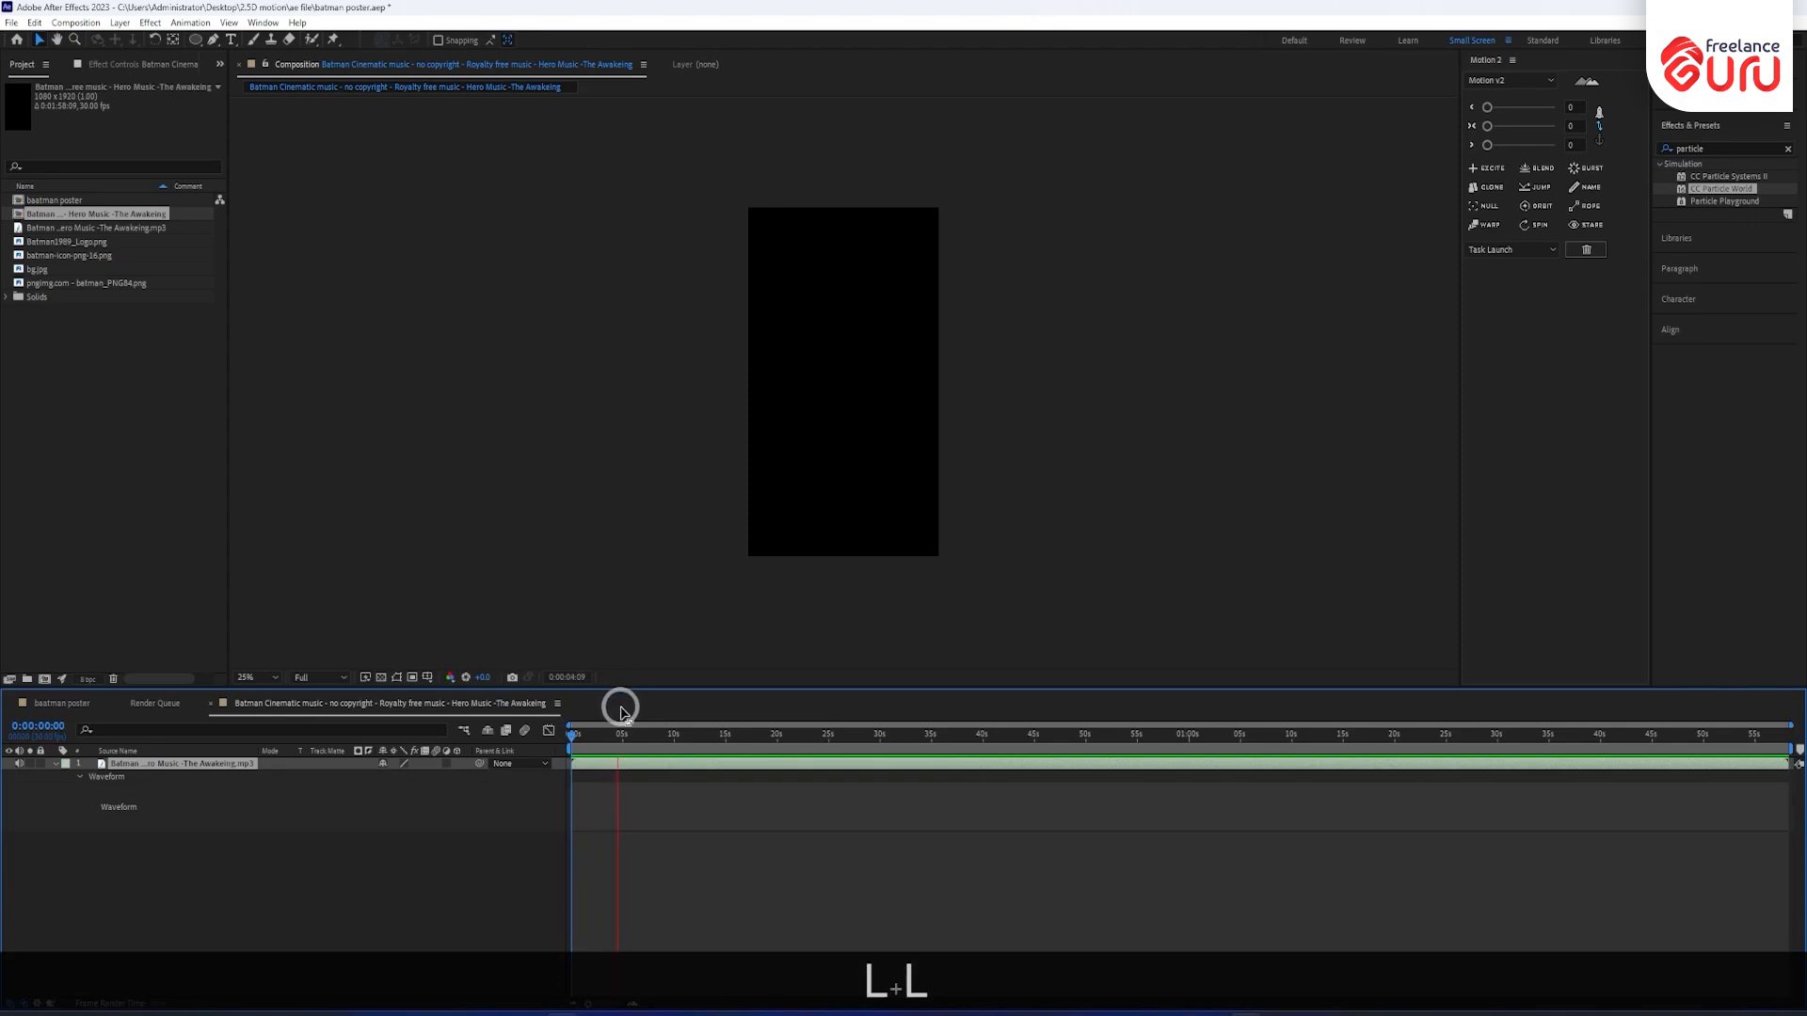
key("l")
key("l")
key("l")
key("l")
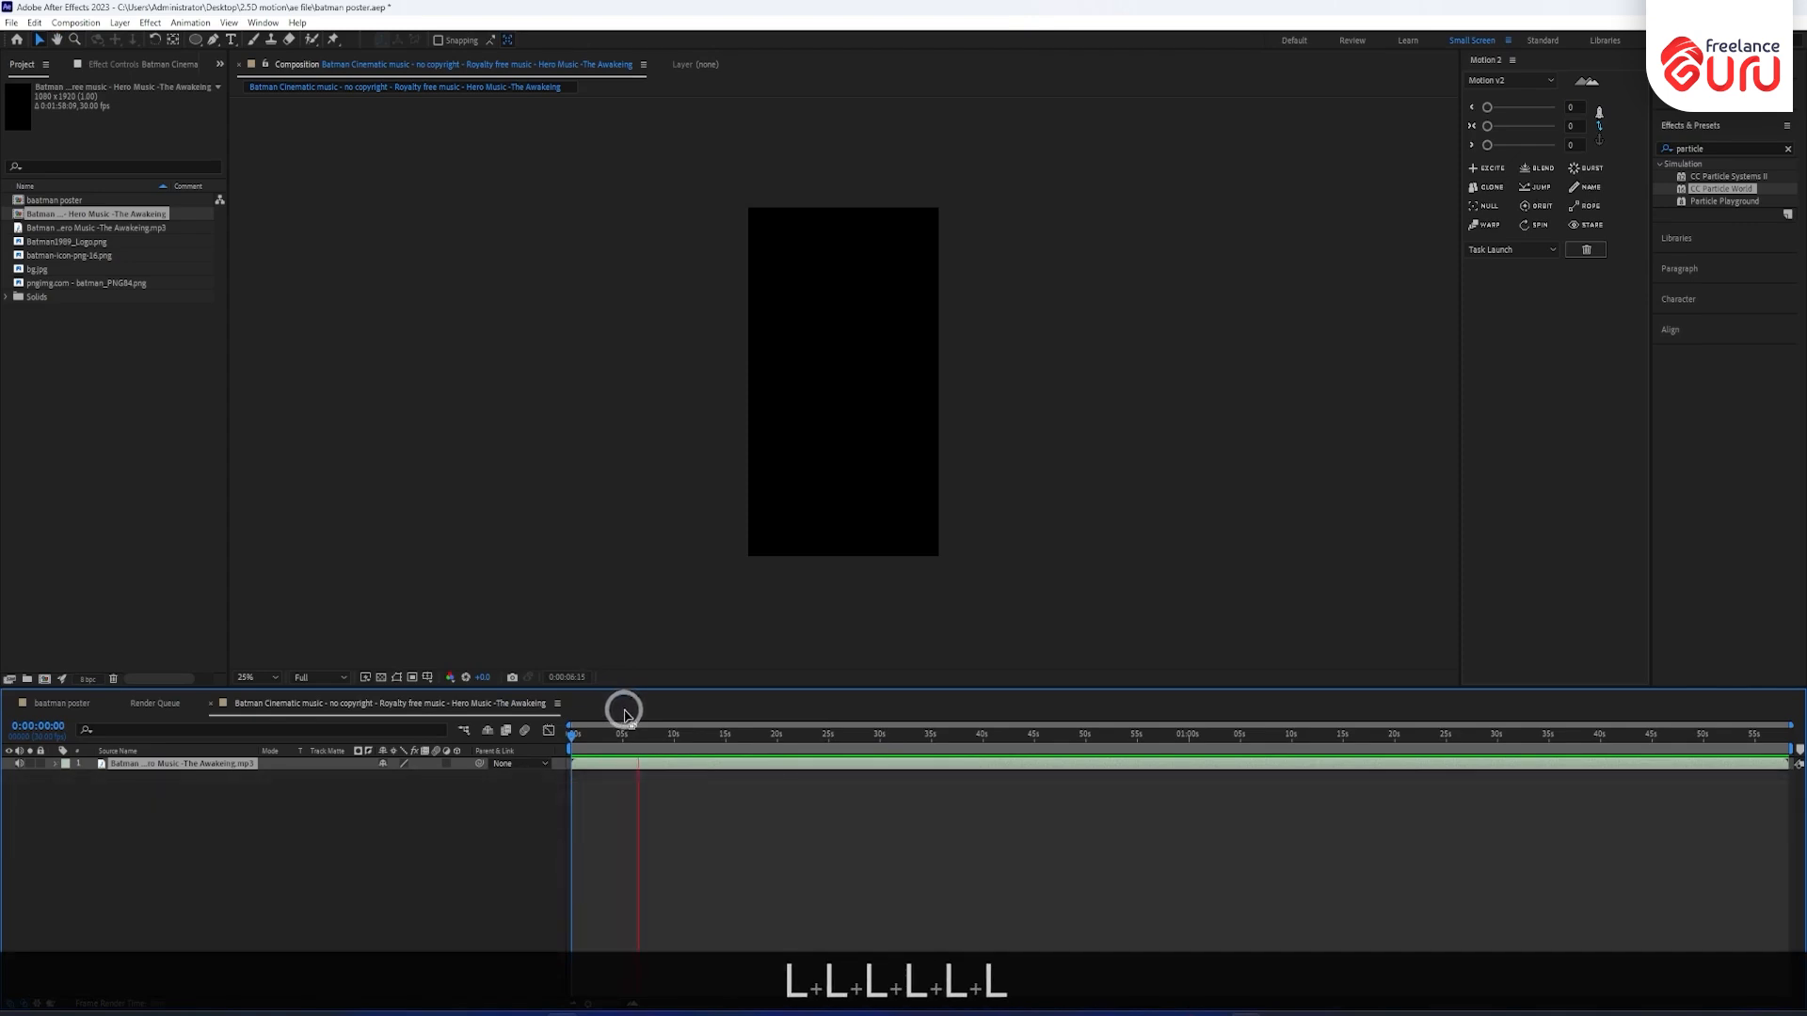
key("space")
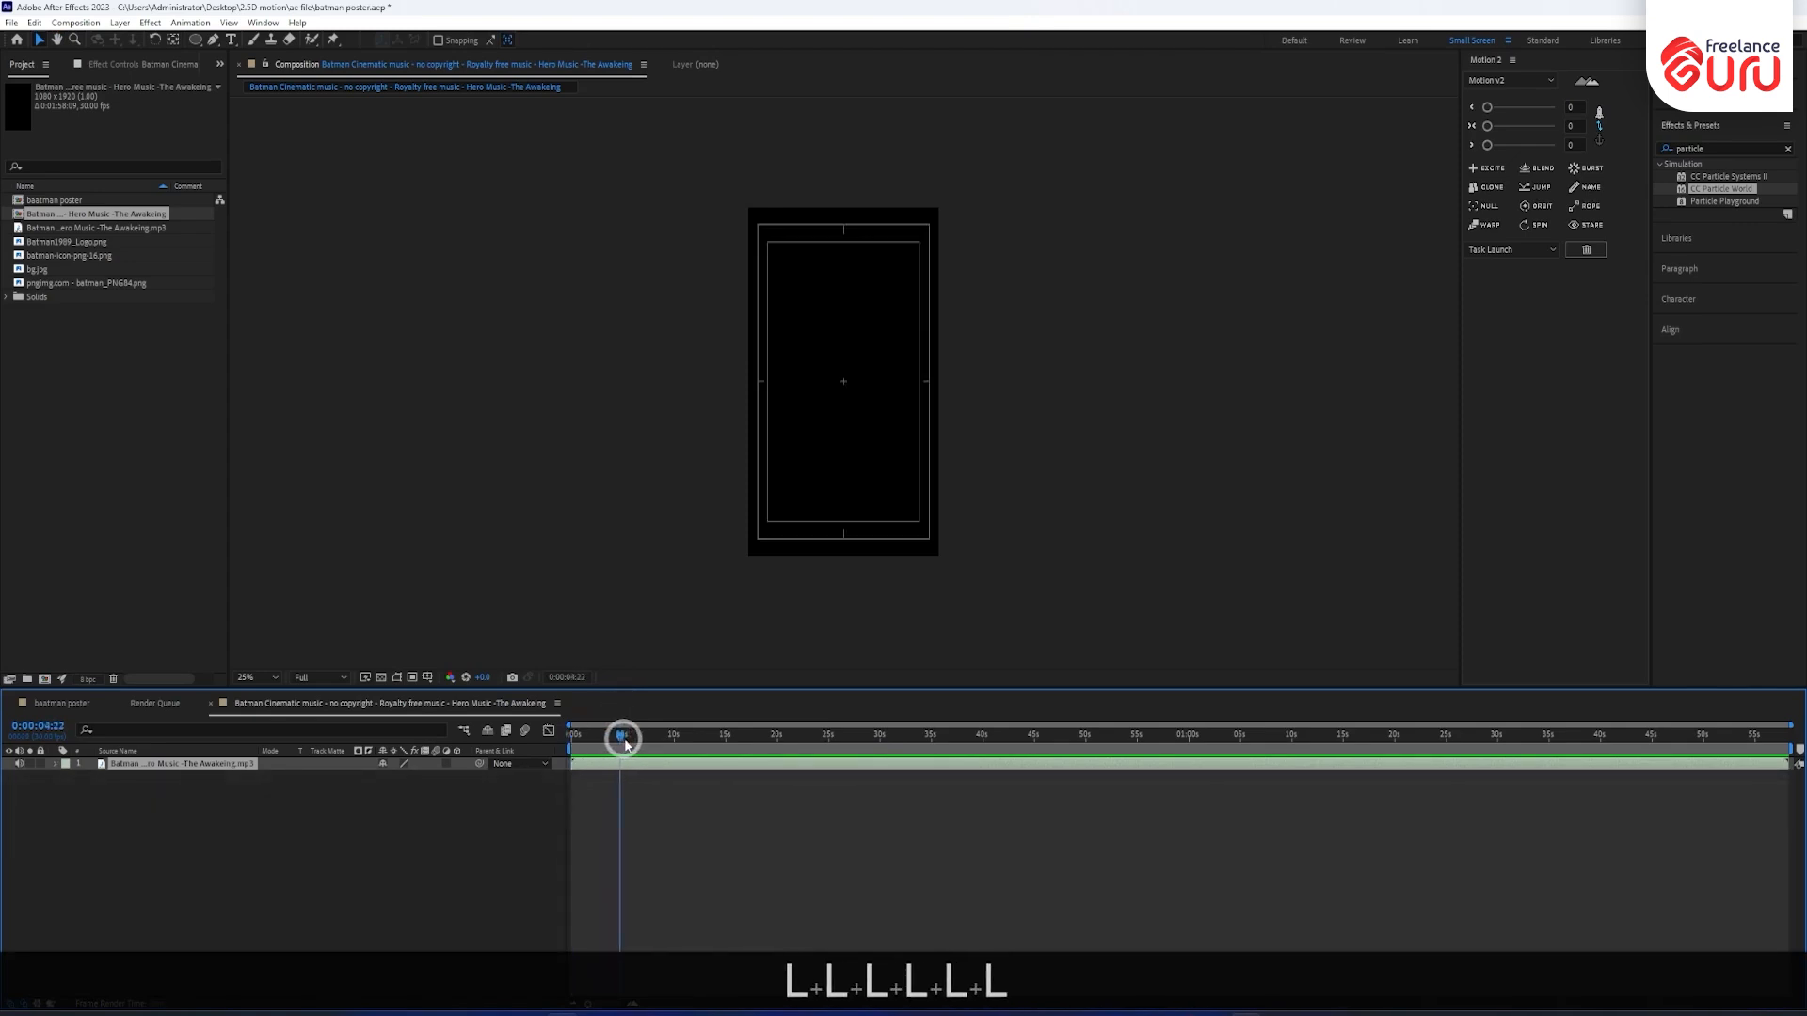
left_click_drag(624, 742, 625, 743)
key("space")
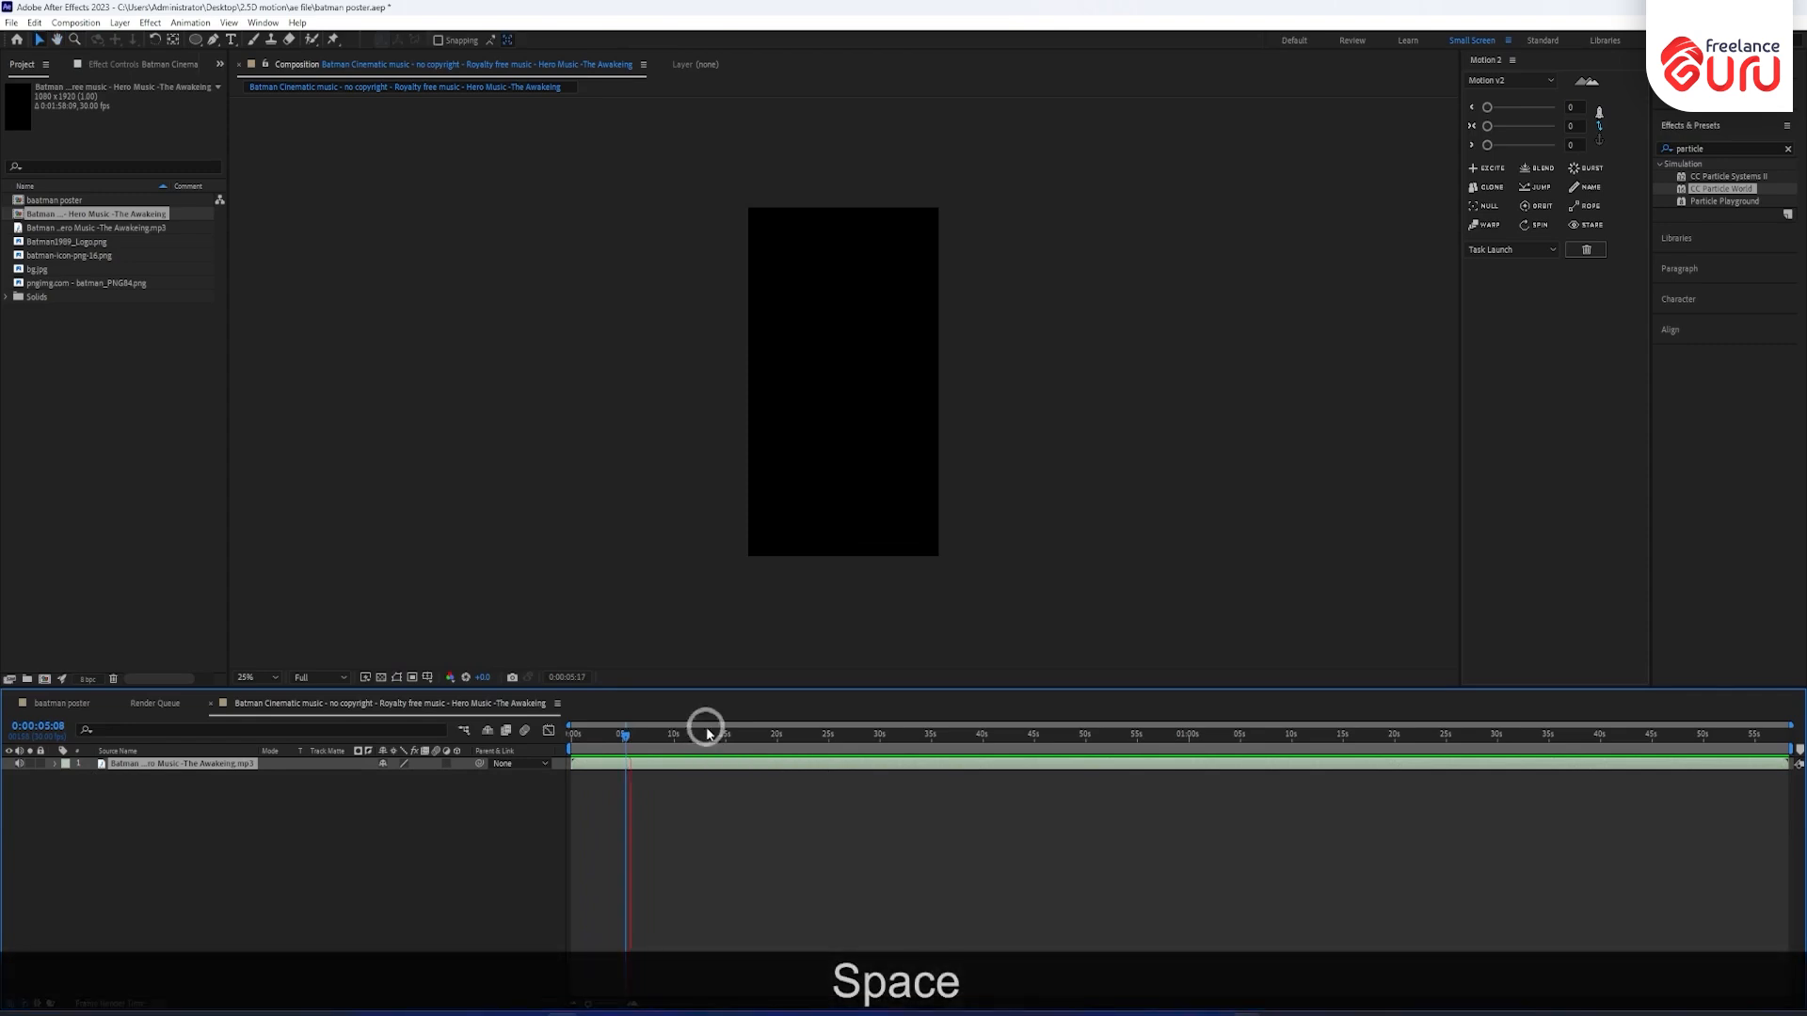
key("l")
key("l")
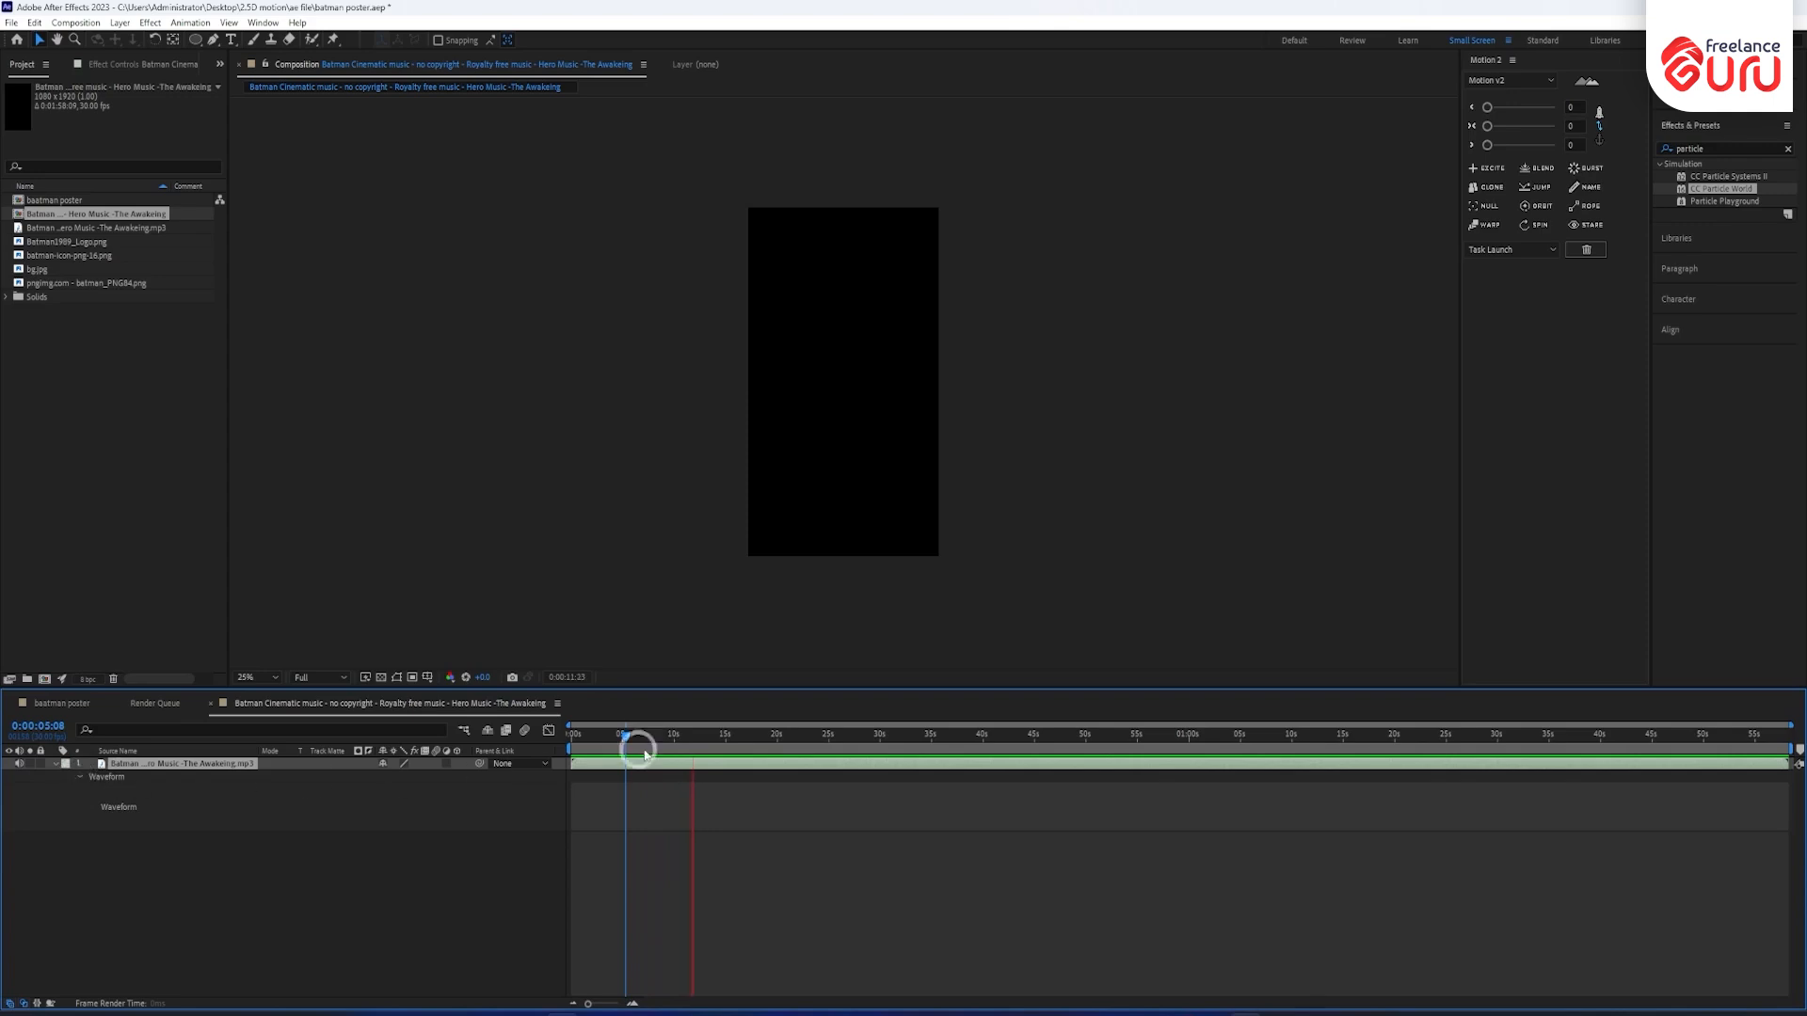
Trim the start of the music layer to 0:00:05:00.
left_click_drag(631, 743, 656, 741)
key("space")
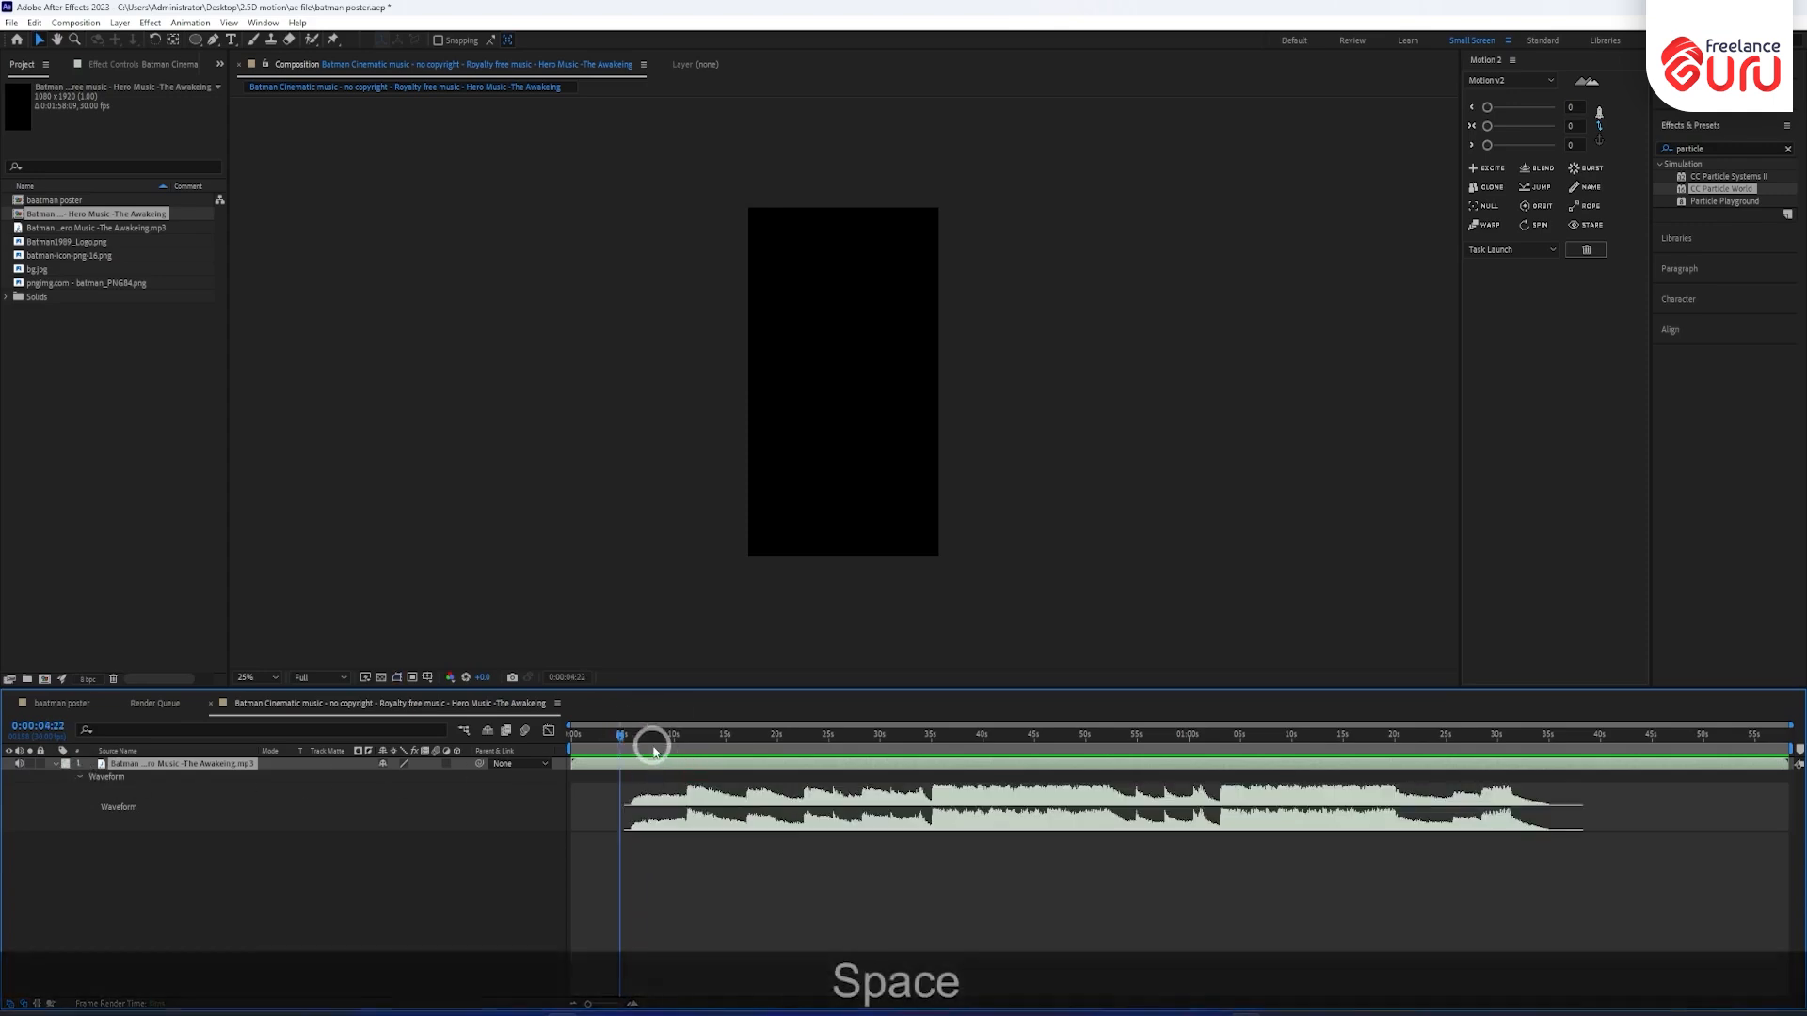
left_click_drag(617, 742, 627, 741)
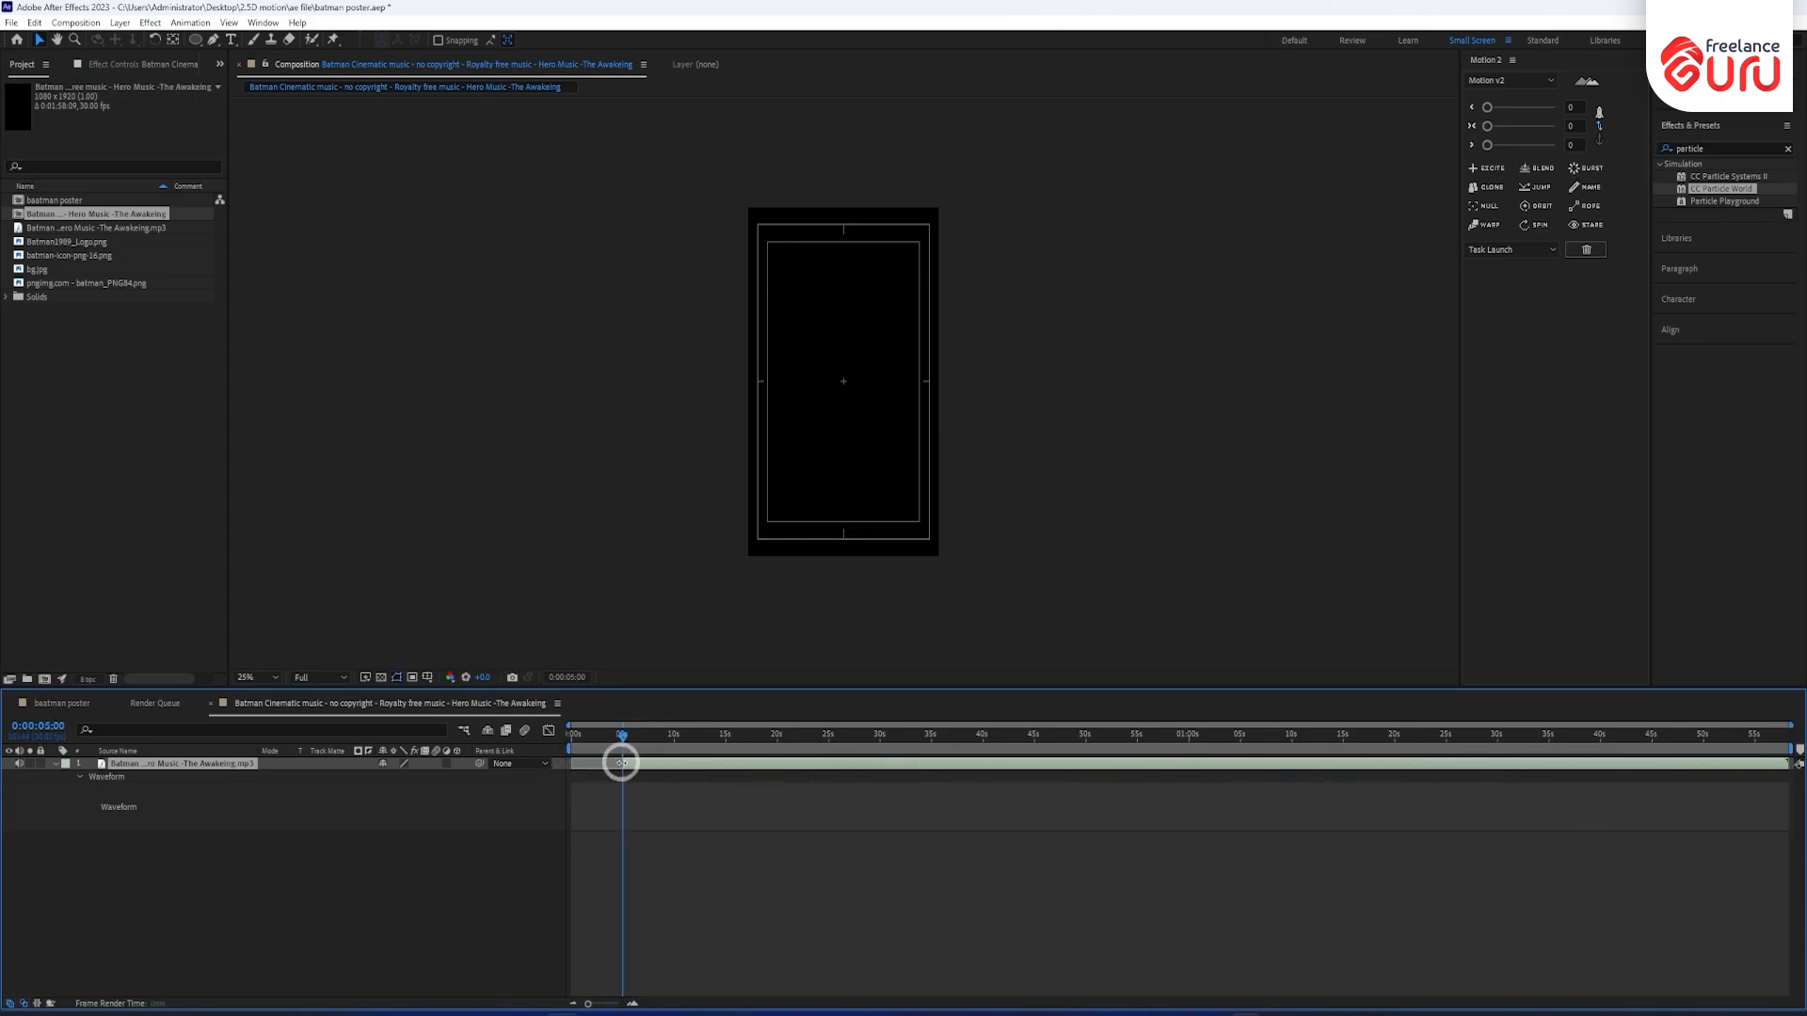
Listen to the music from 5 seconds and from the louder section at about 35 seconds.
key("space")
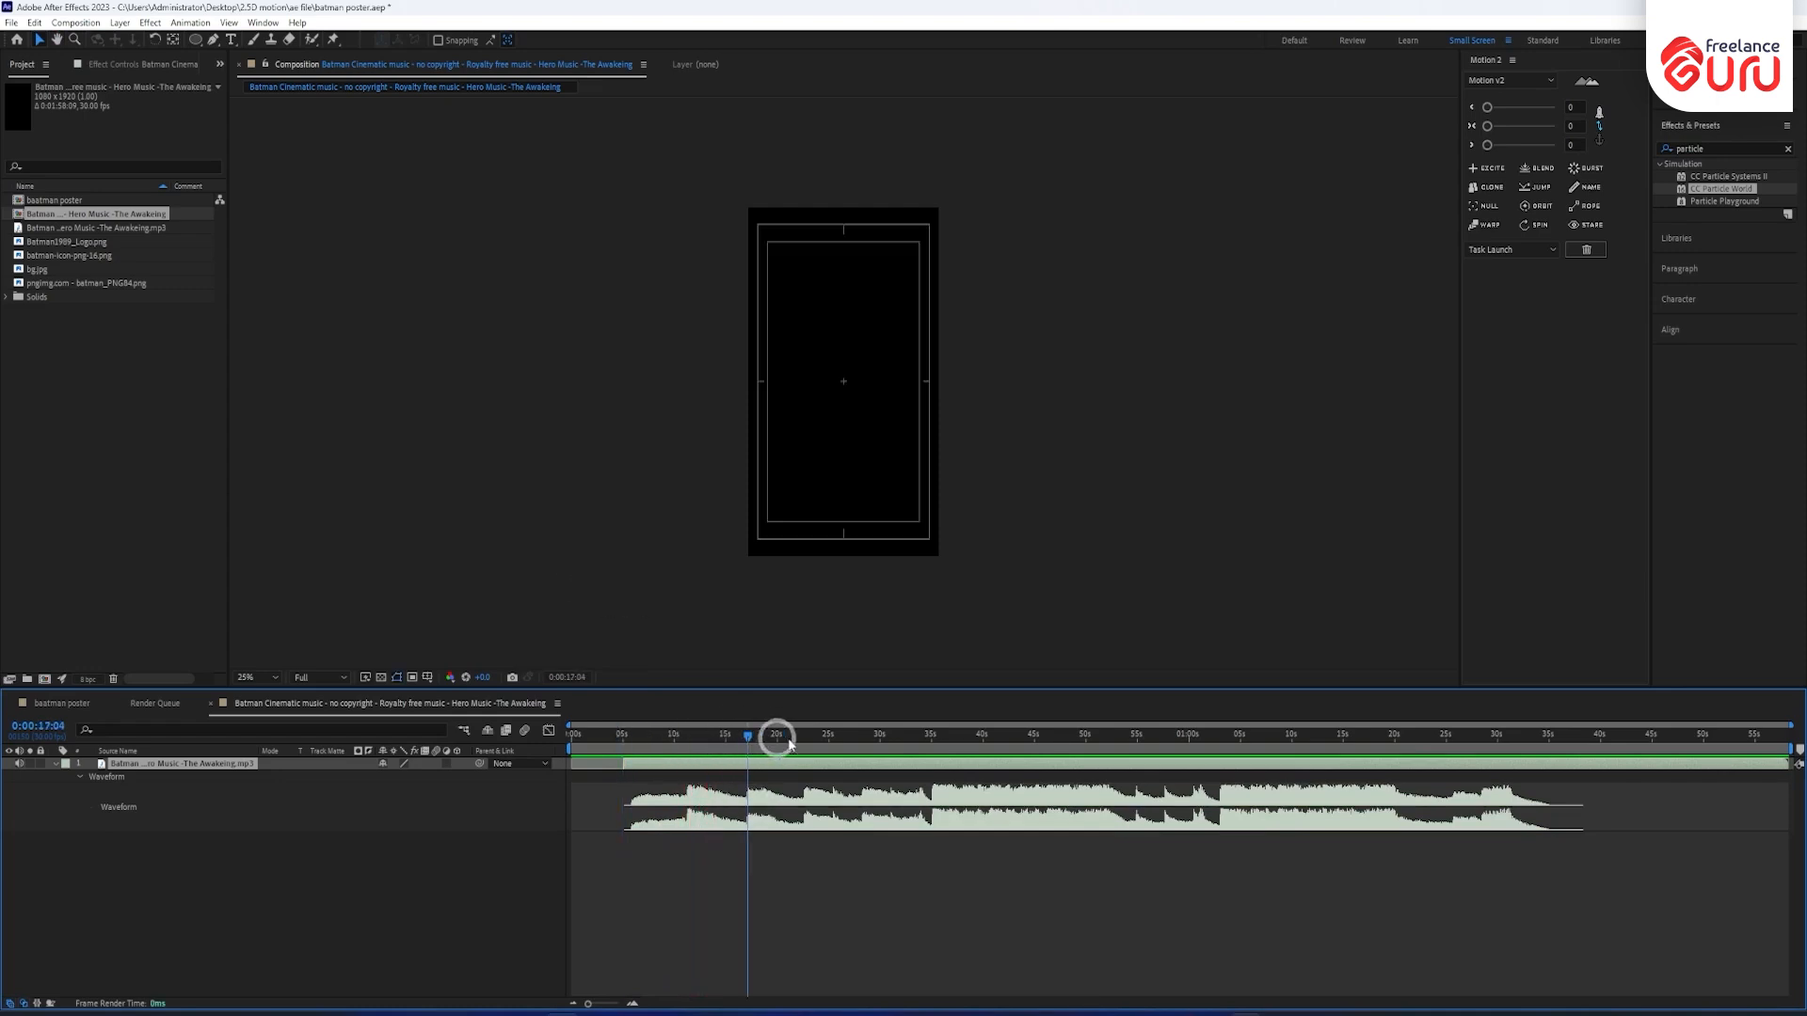
key("space")
left_click_drag(748, 736, 931, 740)
key("space")
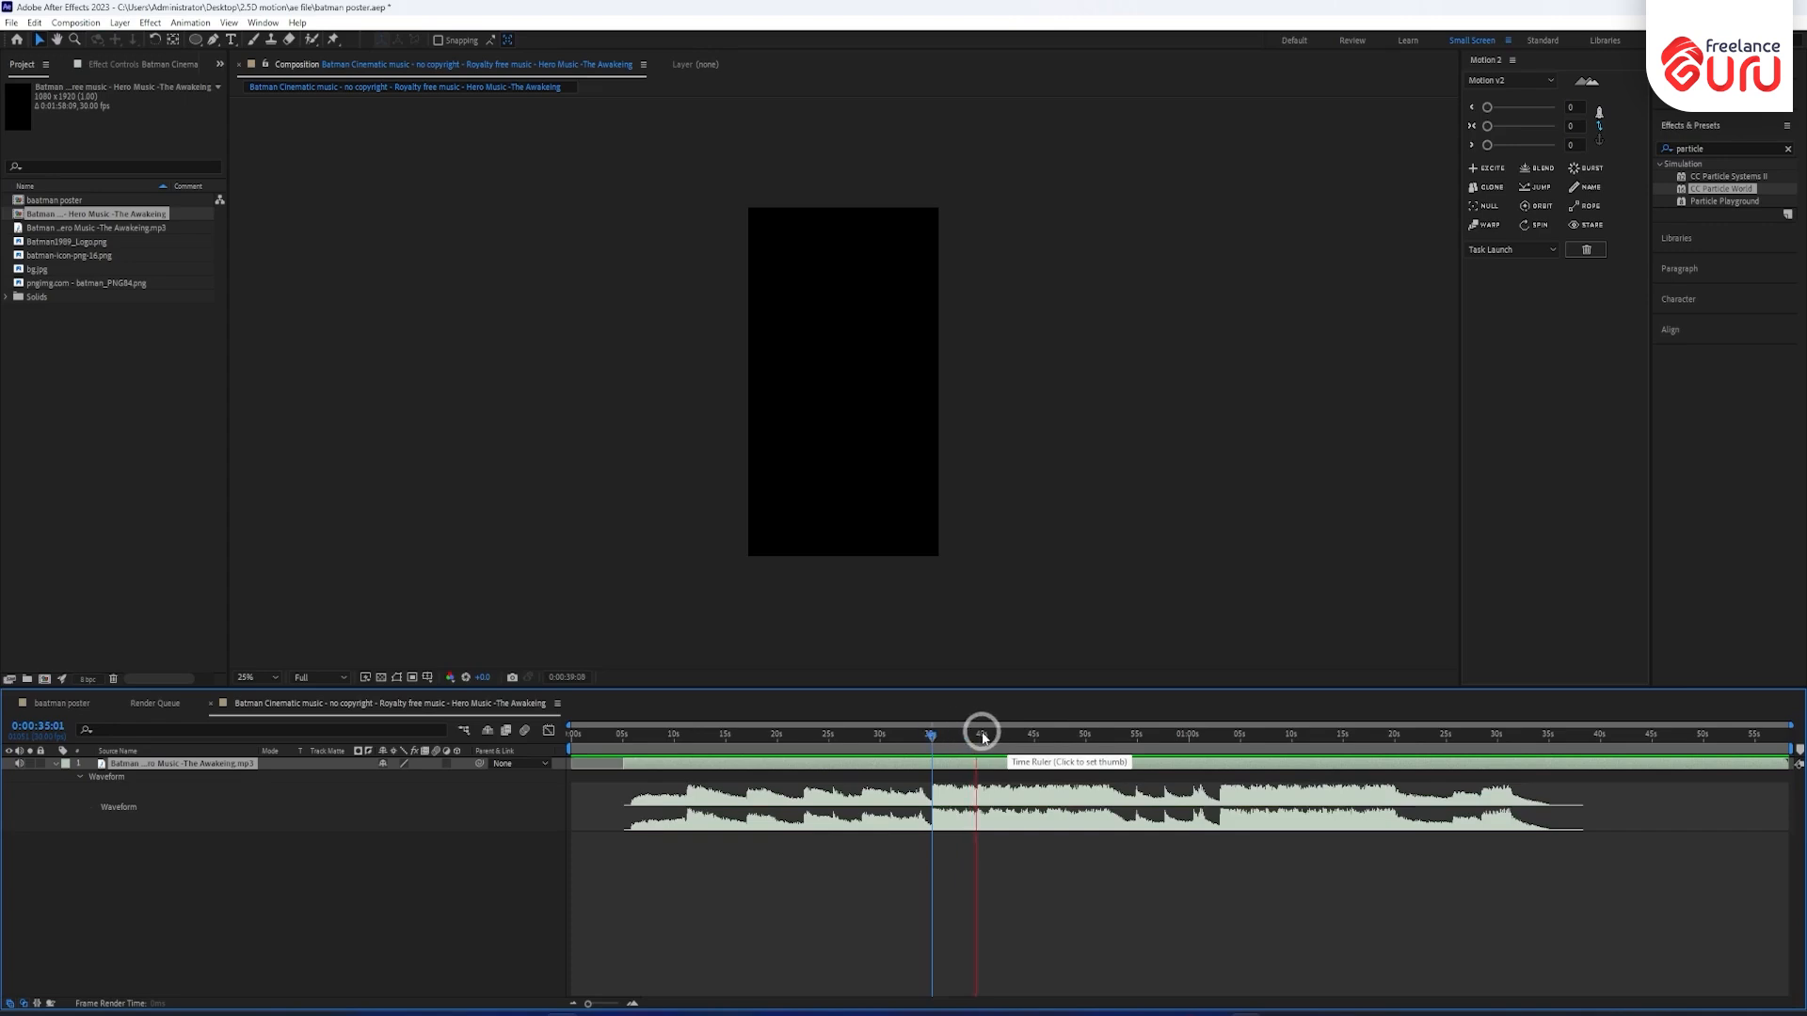
Play the build-up from about 30 seconds and trim the start of the music layer to 0:00:34:27.
left_click_drag(946, 739, 879, 753)
key("space")
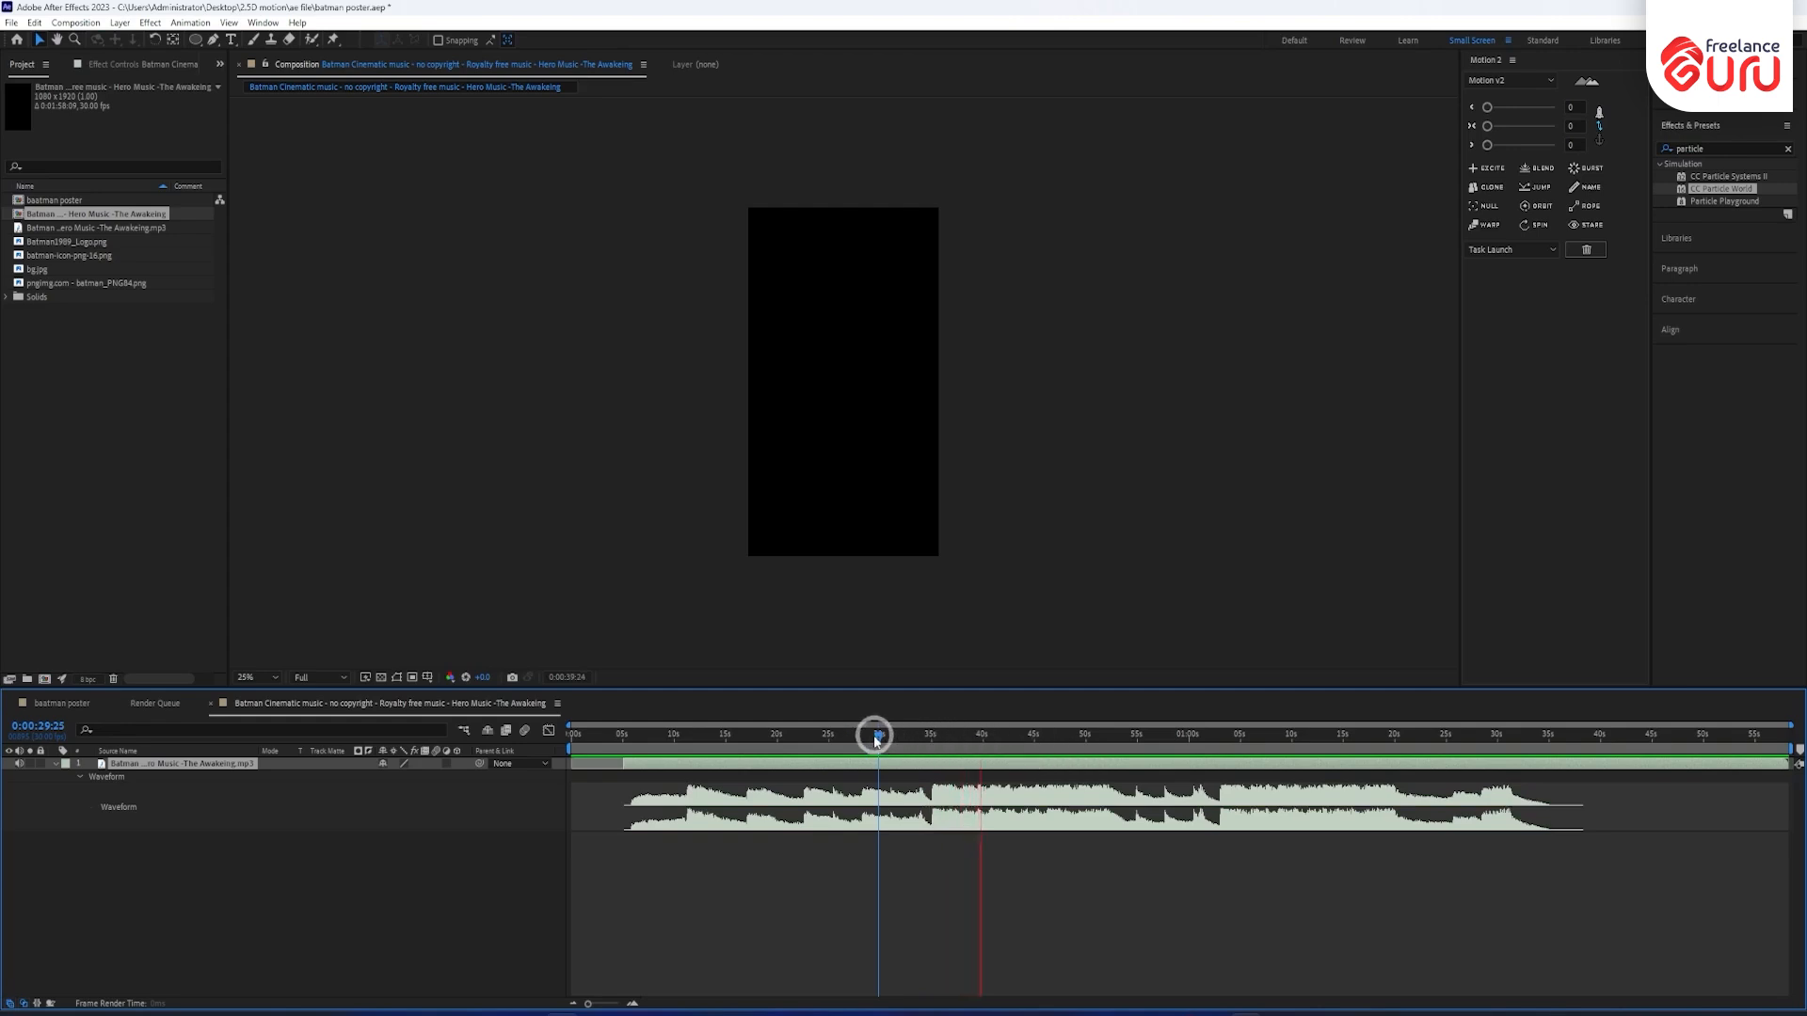
left_click_drag(874, 739, 930, 744)
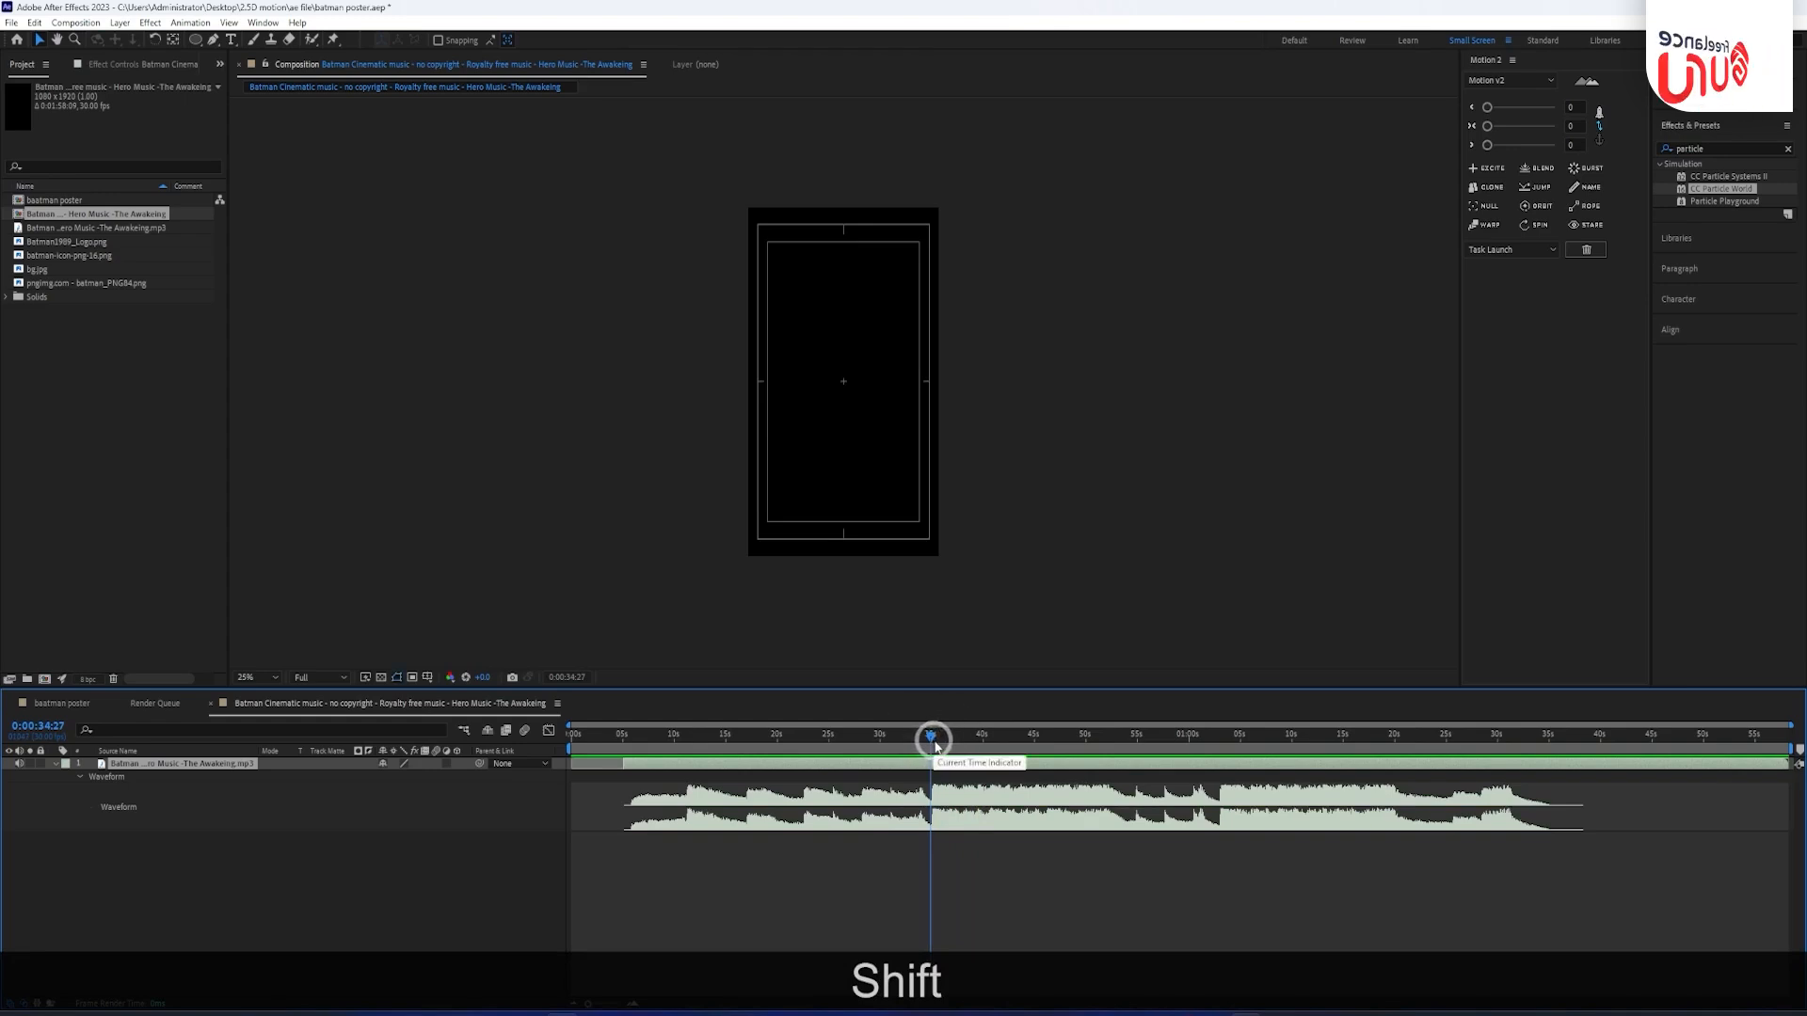
key("alt+bracketleft")
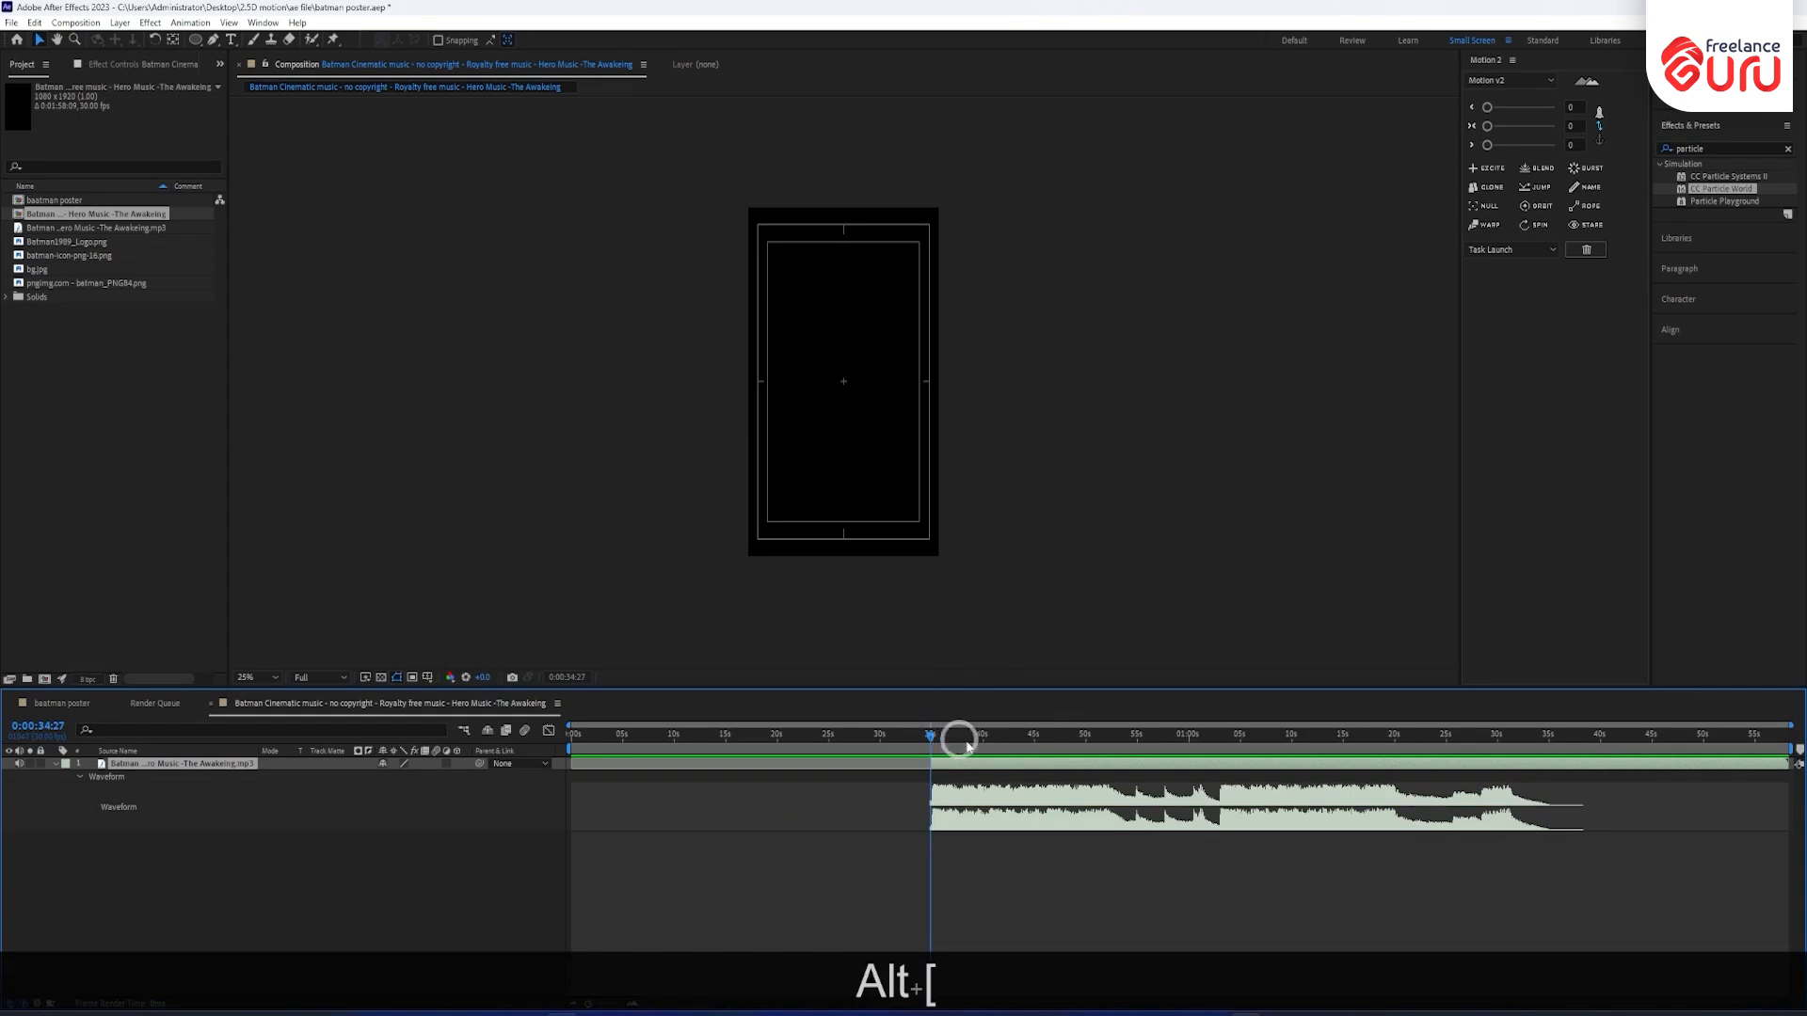
Trim the end of the music layer to 0:00:45:00 and end the work area at that time.
left_click_drag(967, 744, 1037, 753)
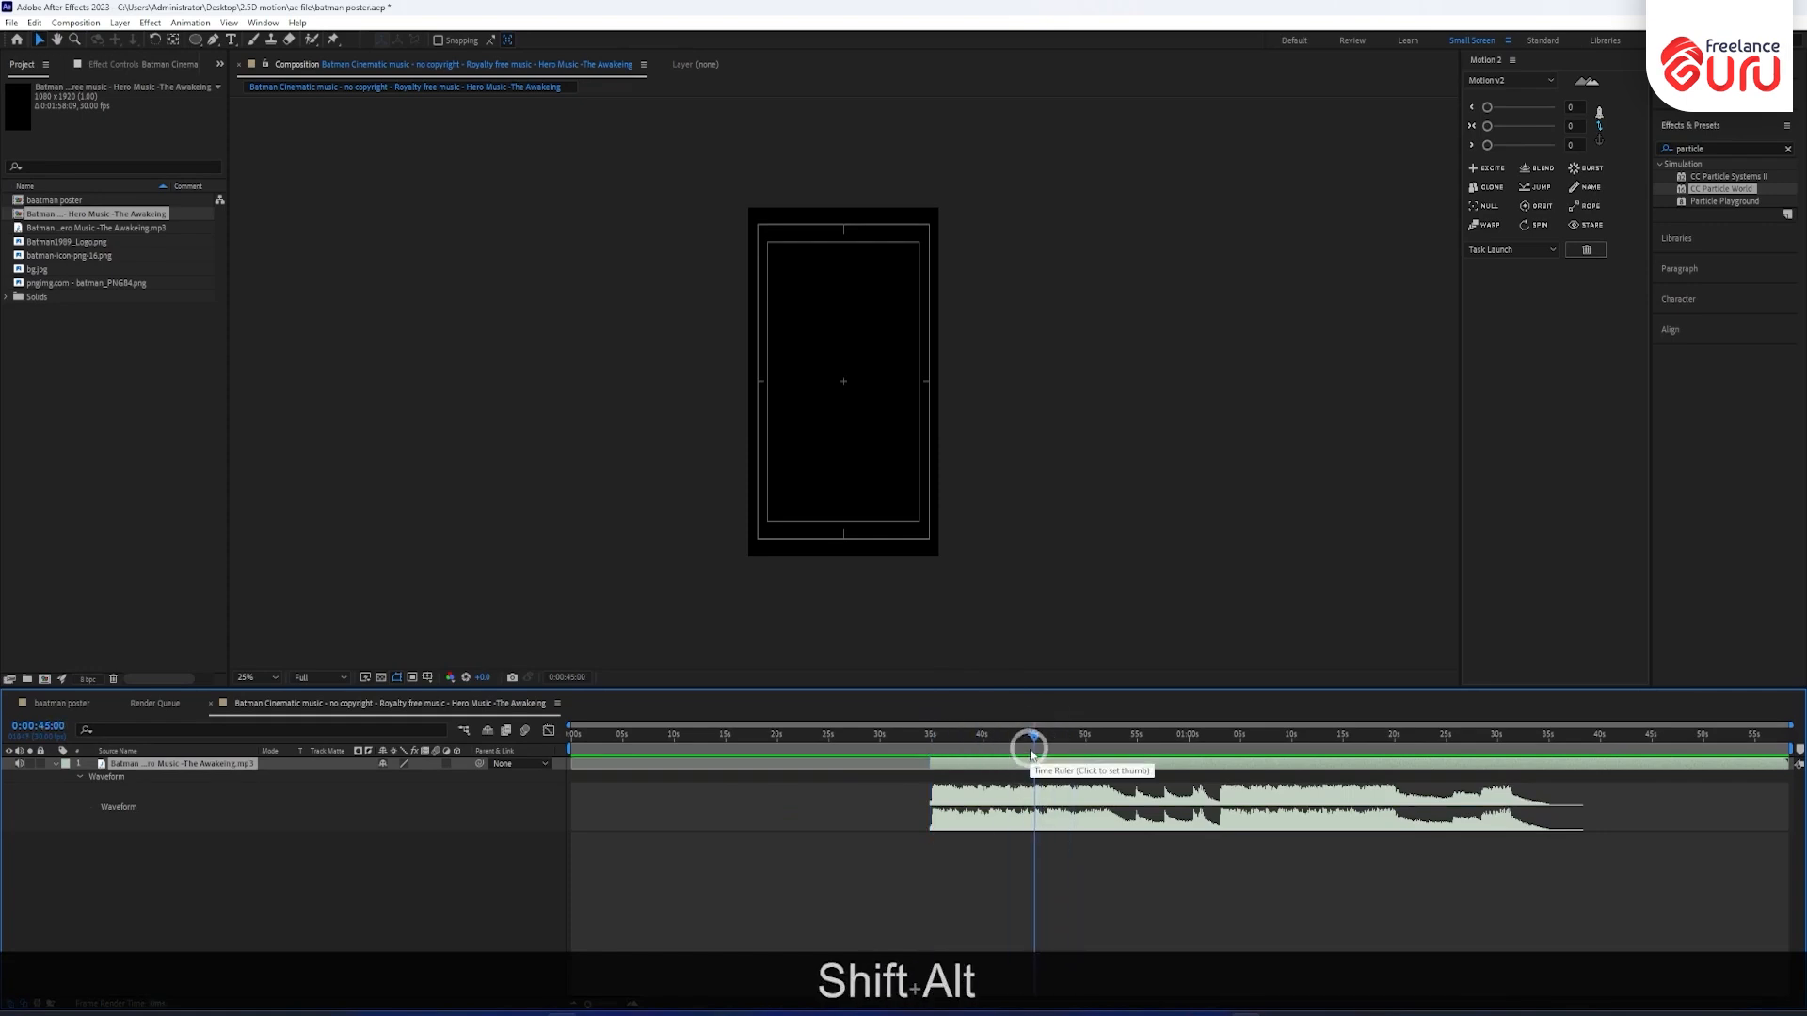
key("shift+alt+bracketleft")
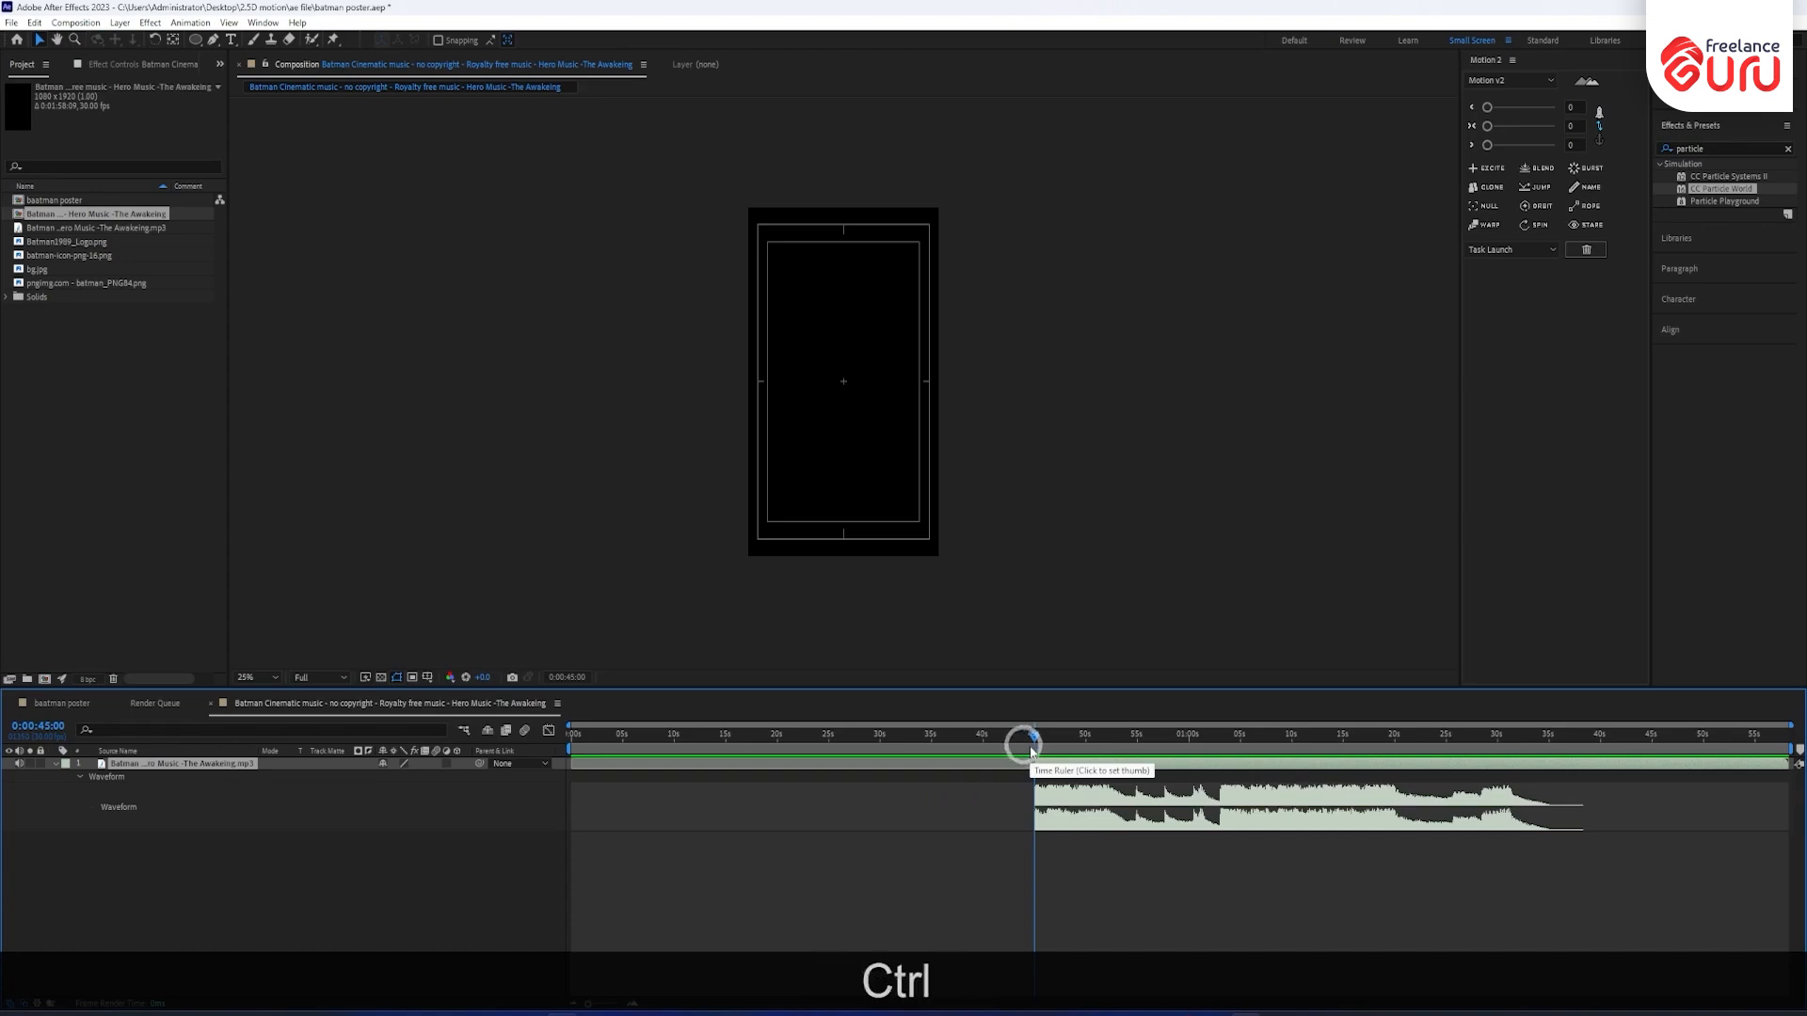
key("ctrl+z")
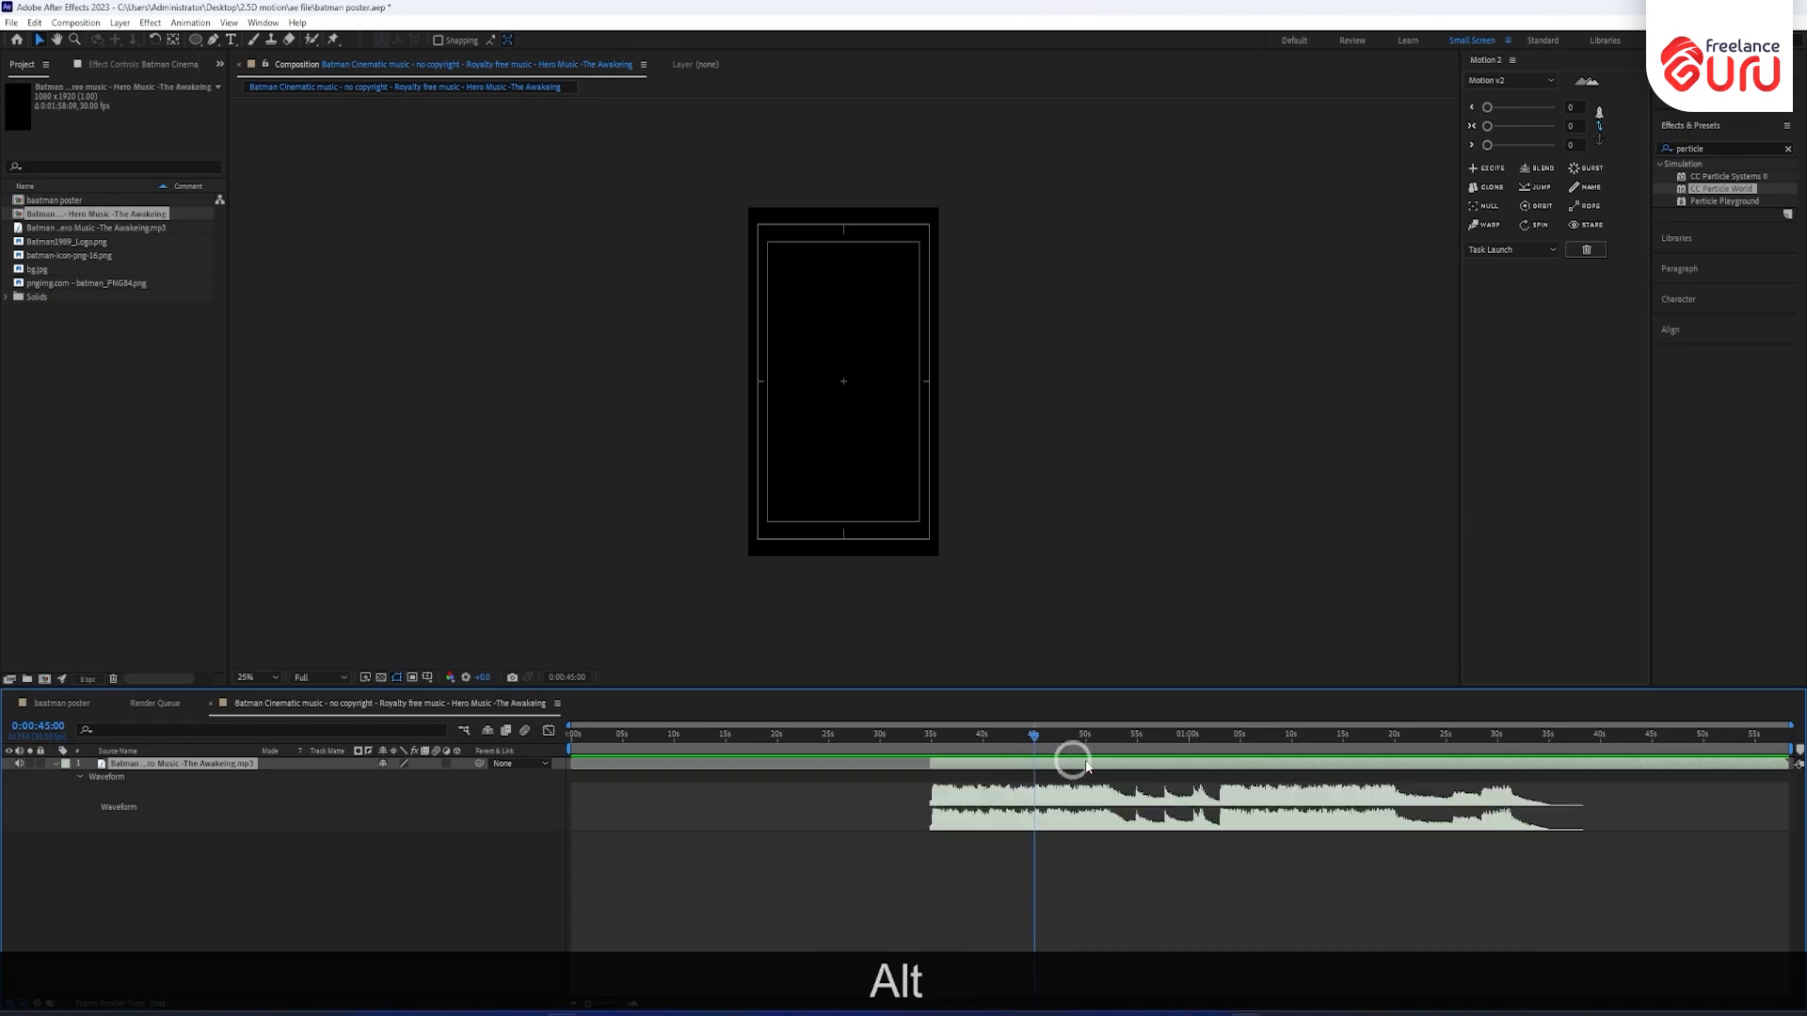
key("alt+bracketright")
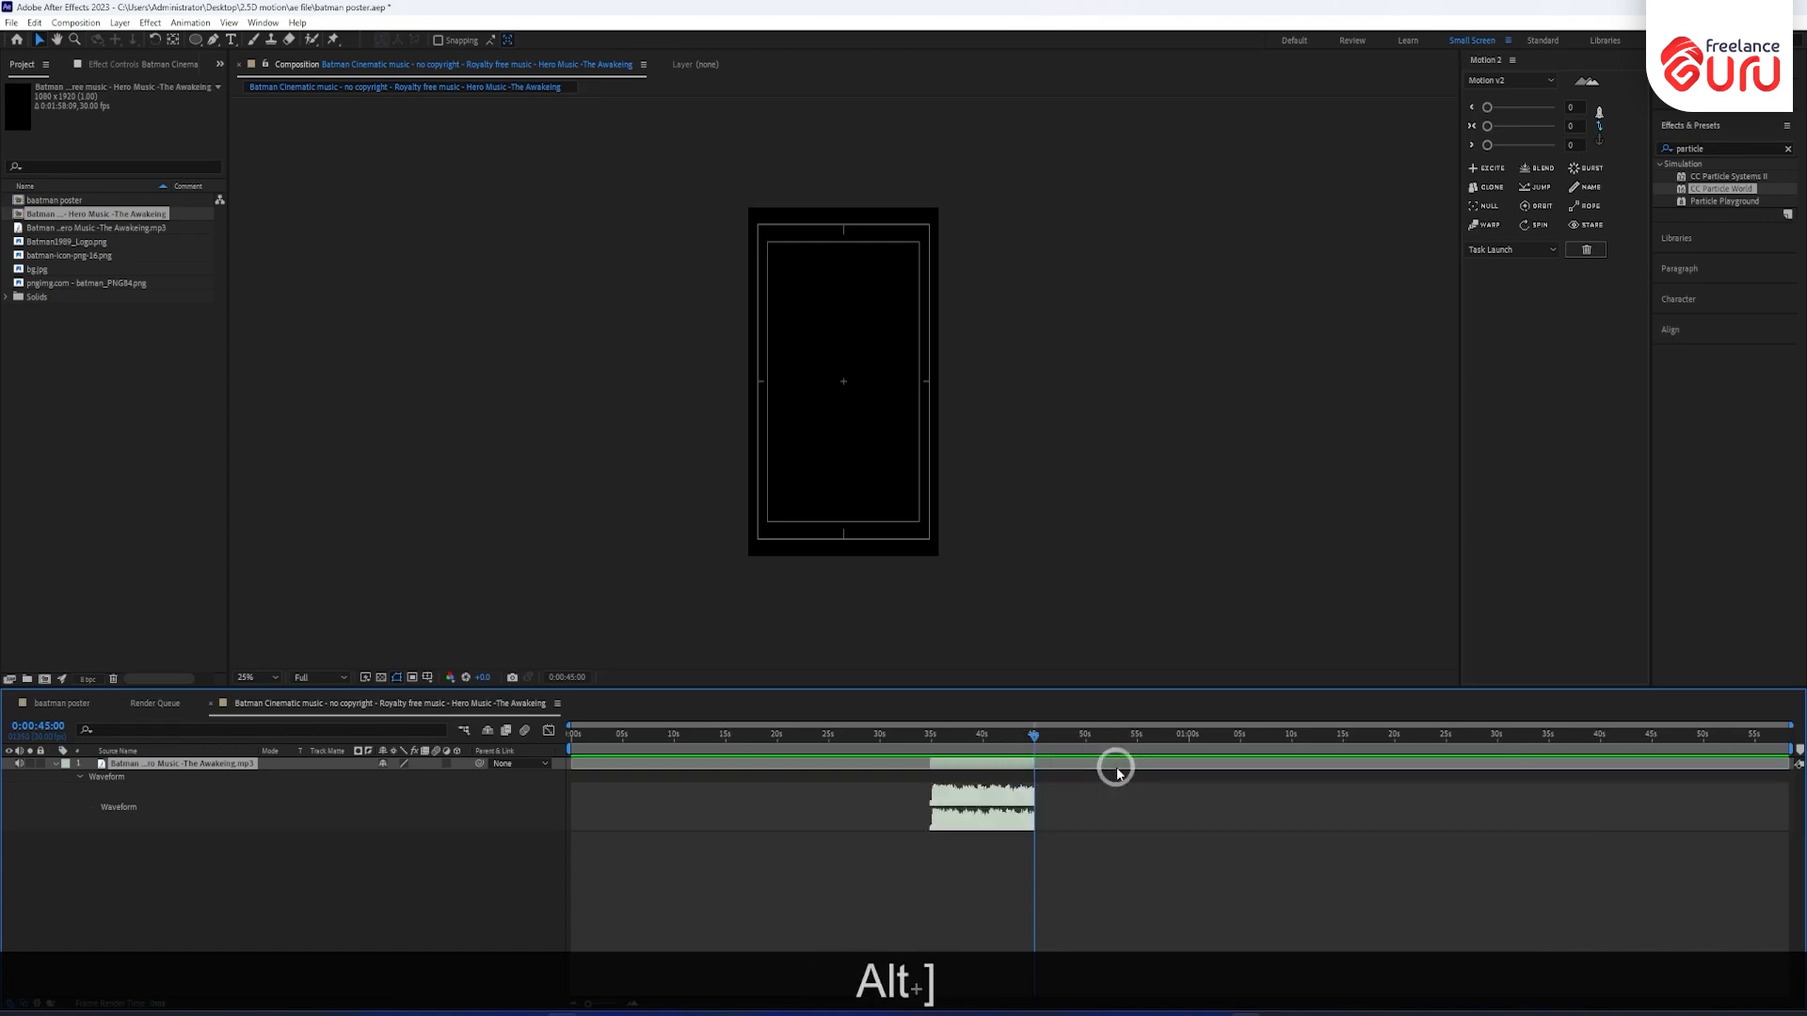
key("n")
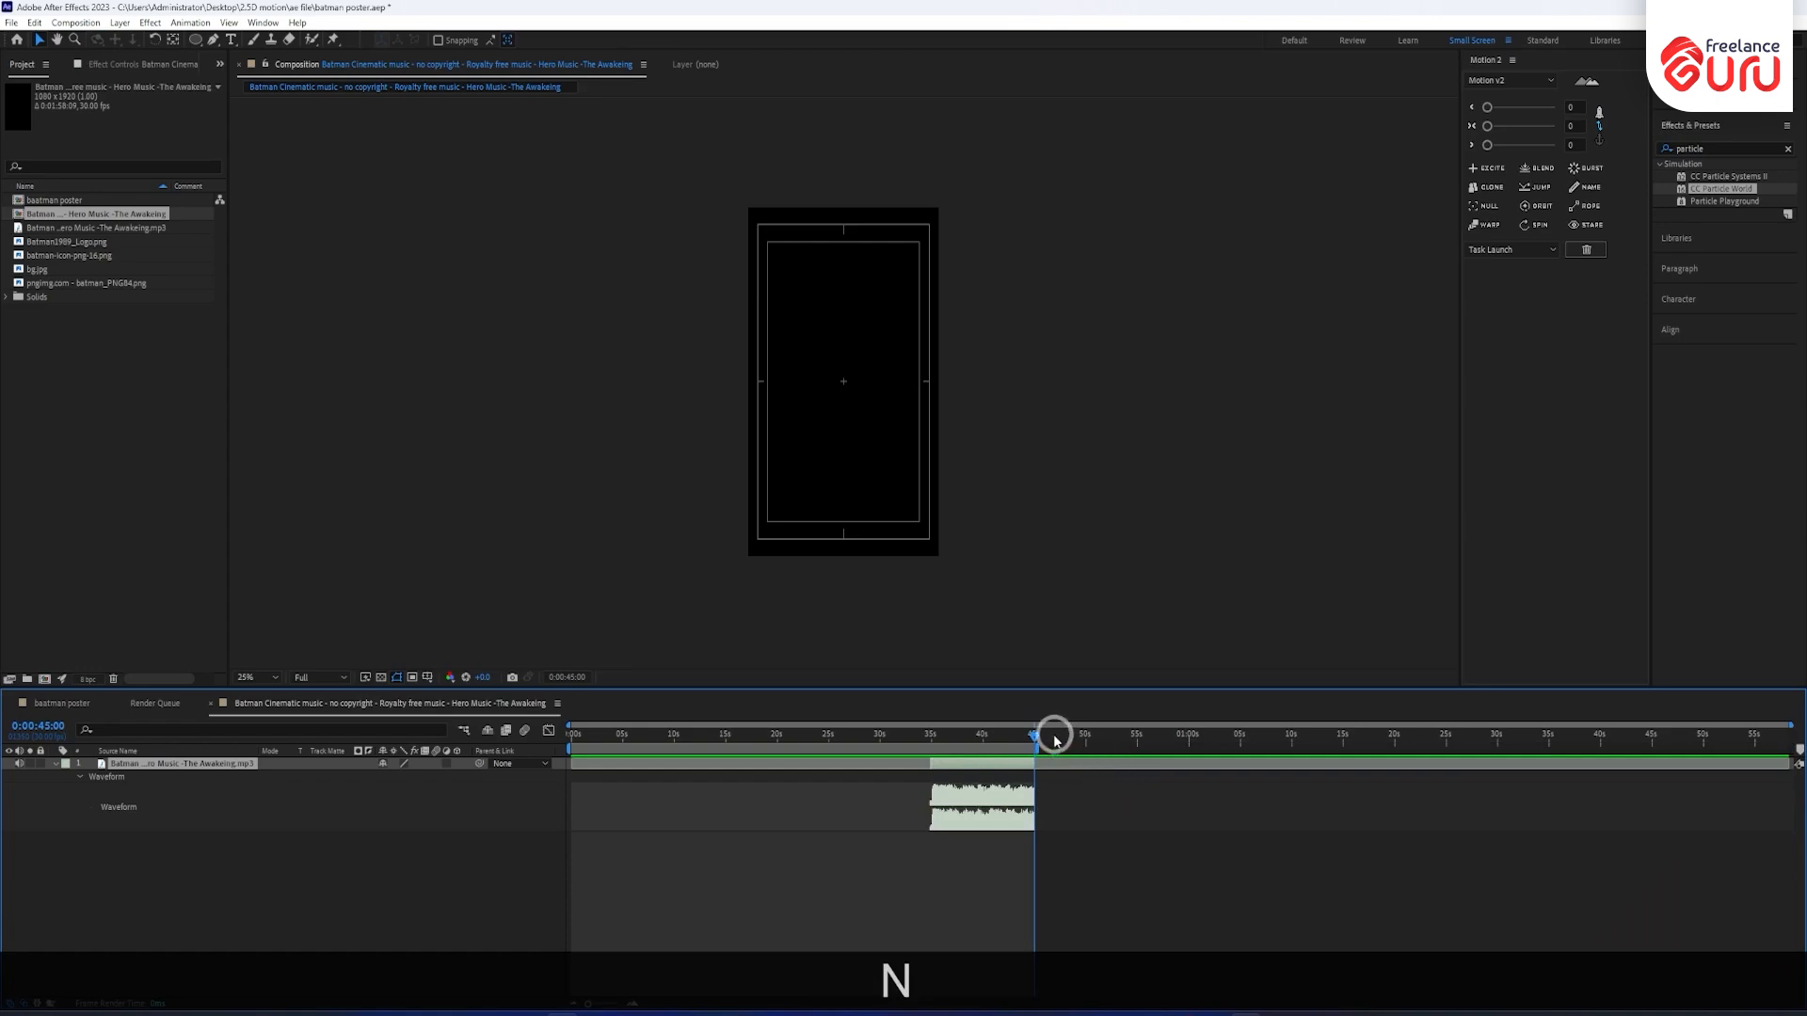
Start the music composition's work area at 0:00:34:27 and trim the composition to the work area.
left_click_drag(1053, 741, 928, 738)
key("shift+b")
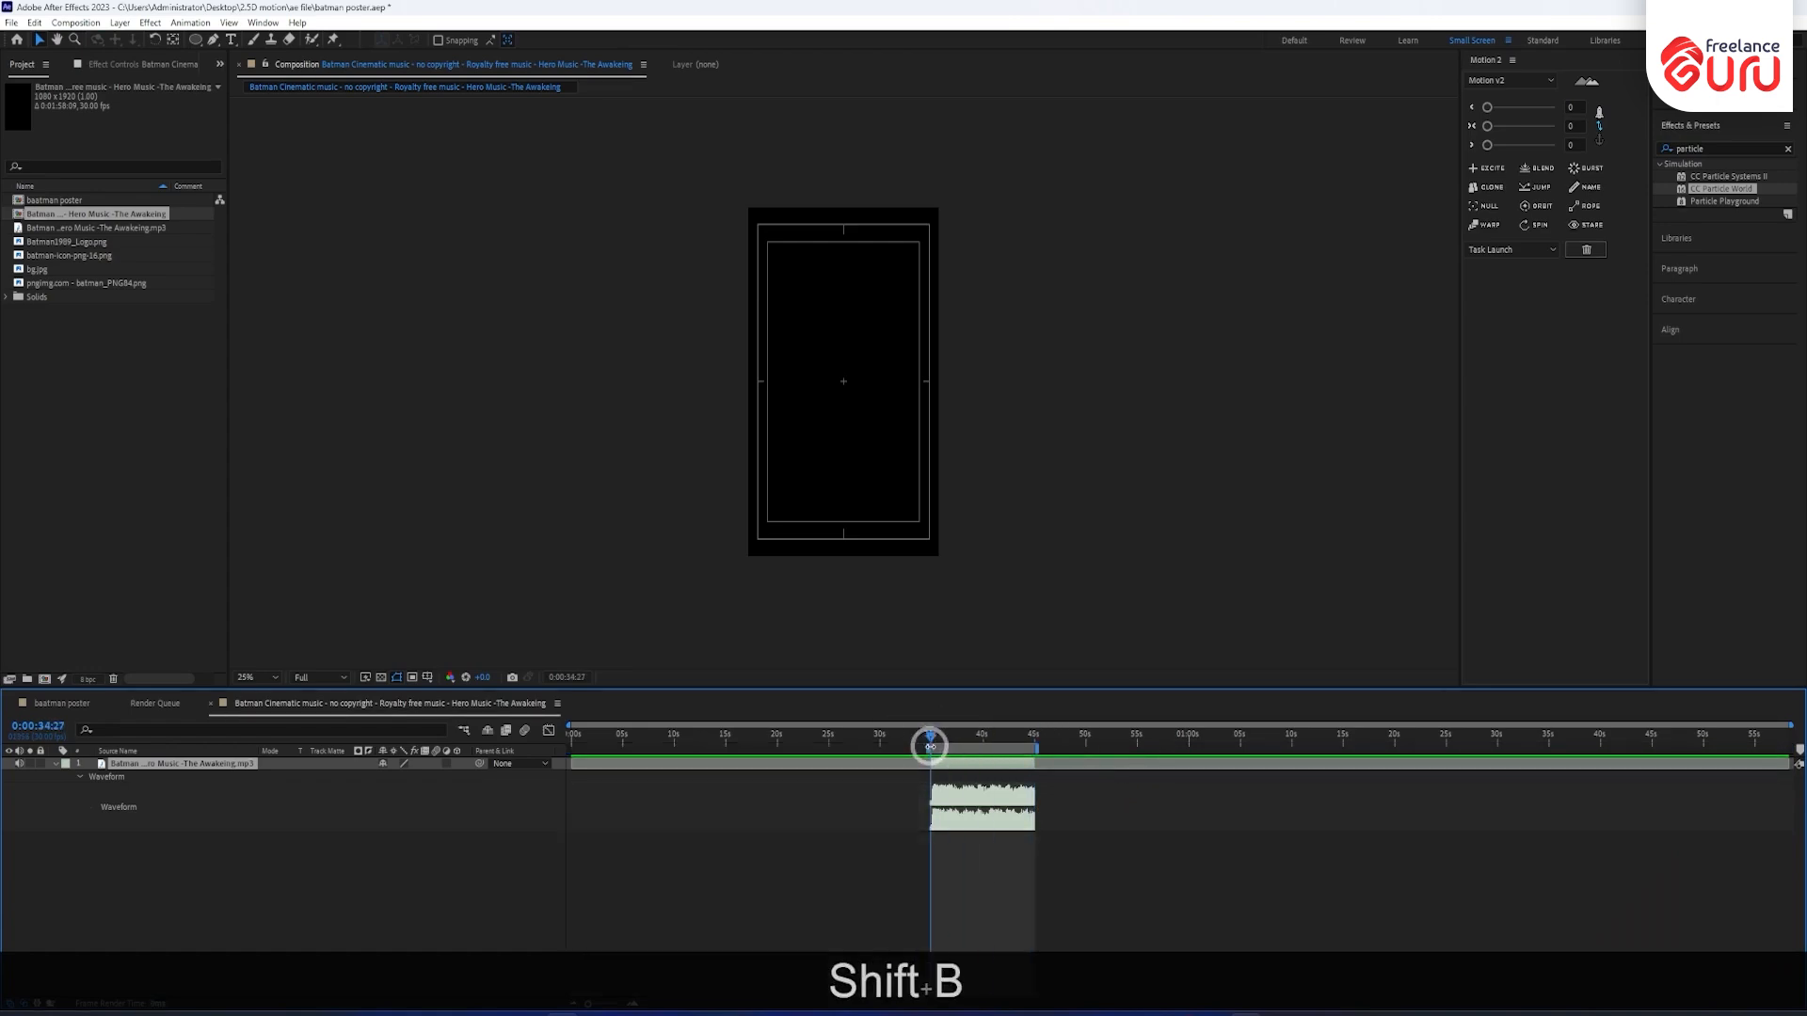
right_click(958, 754)
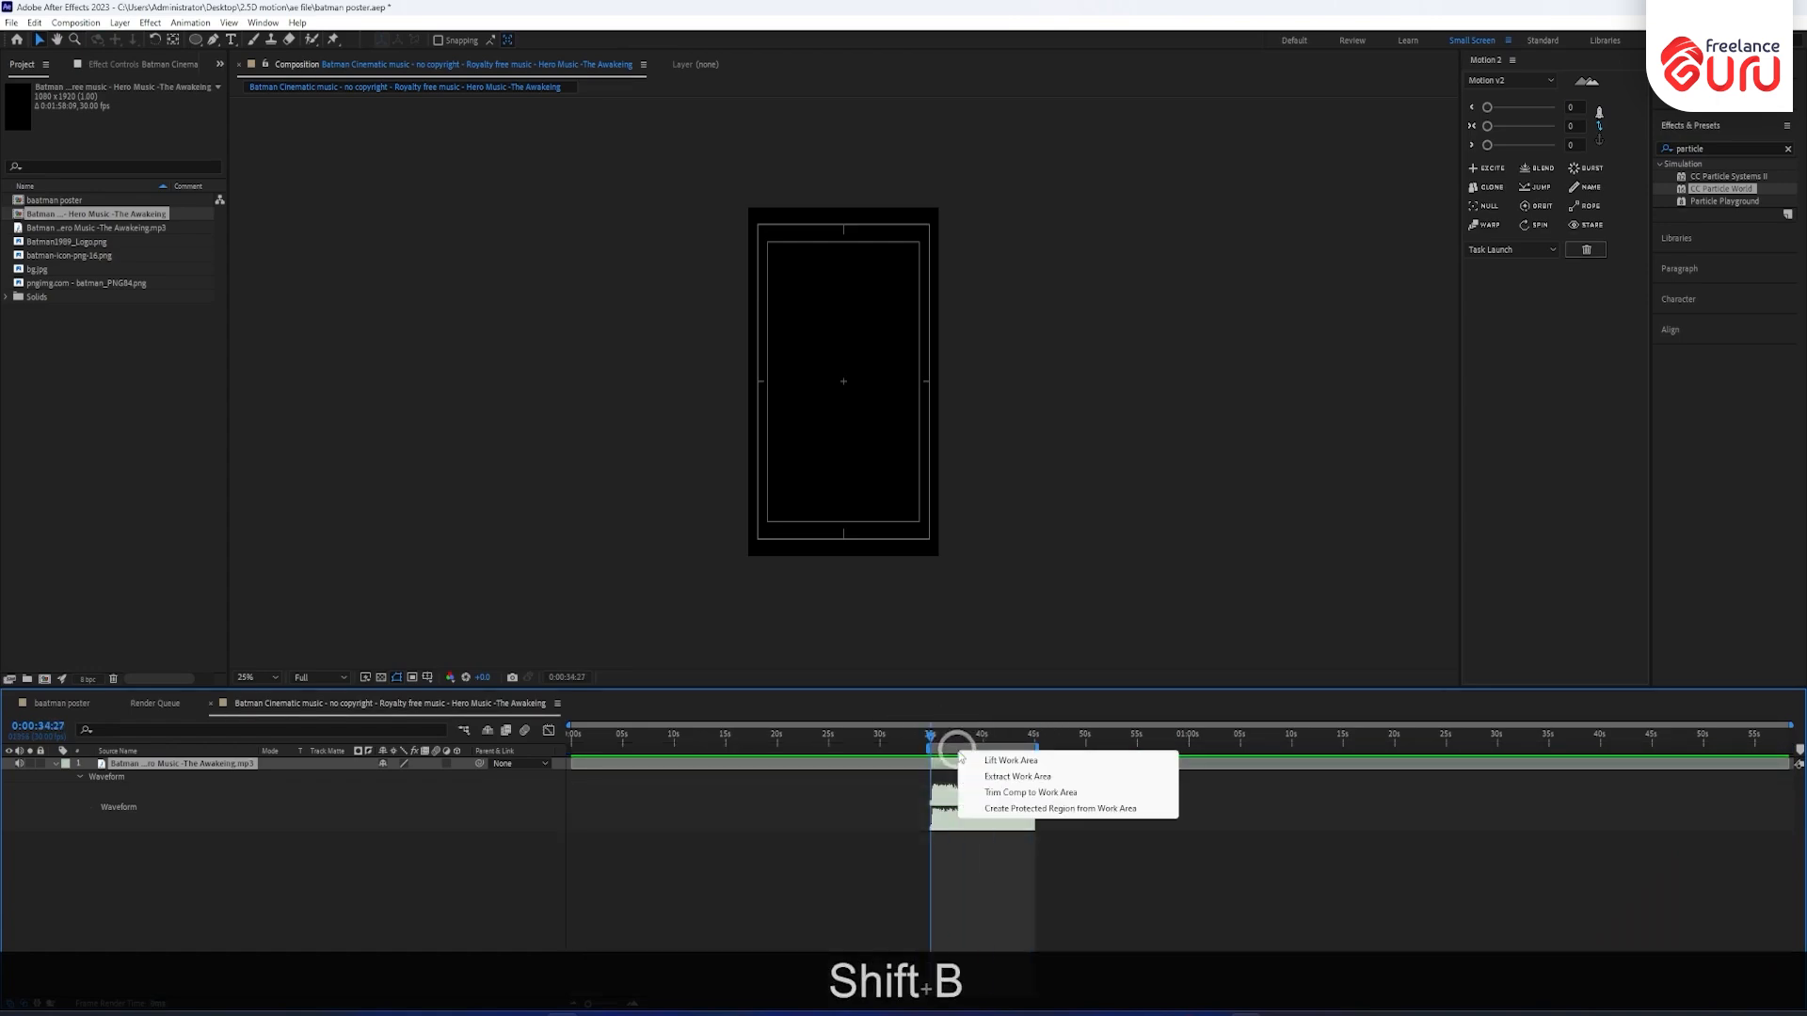
left_click(1039, 792)
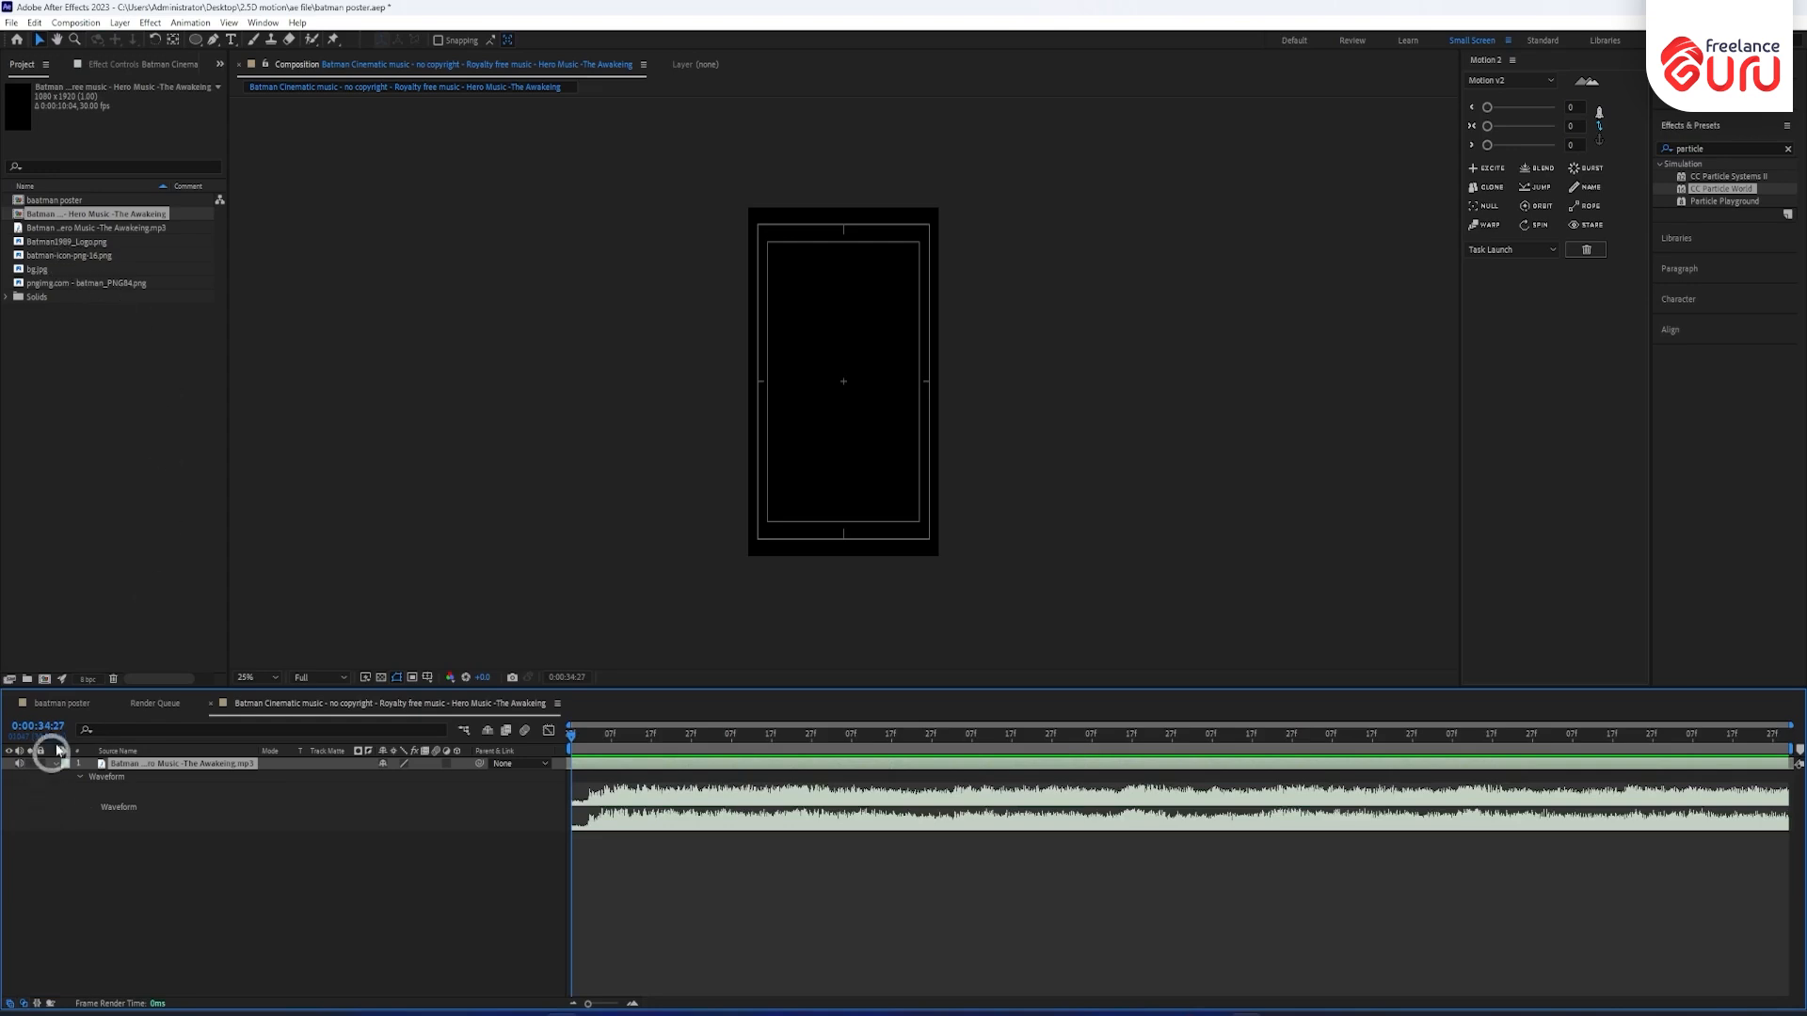
Replace the untrimmed music layer in the batman poster composition with the trimmed music composition as the lowest layer, and play it back.
left_click(60, 705)
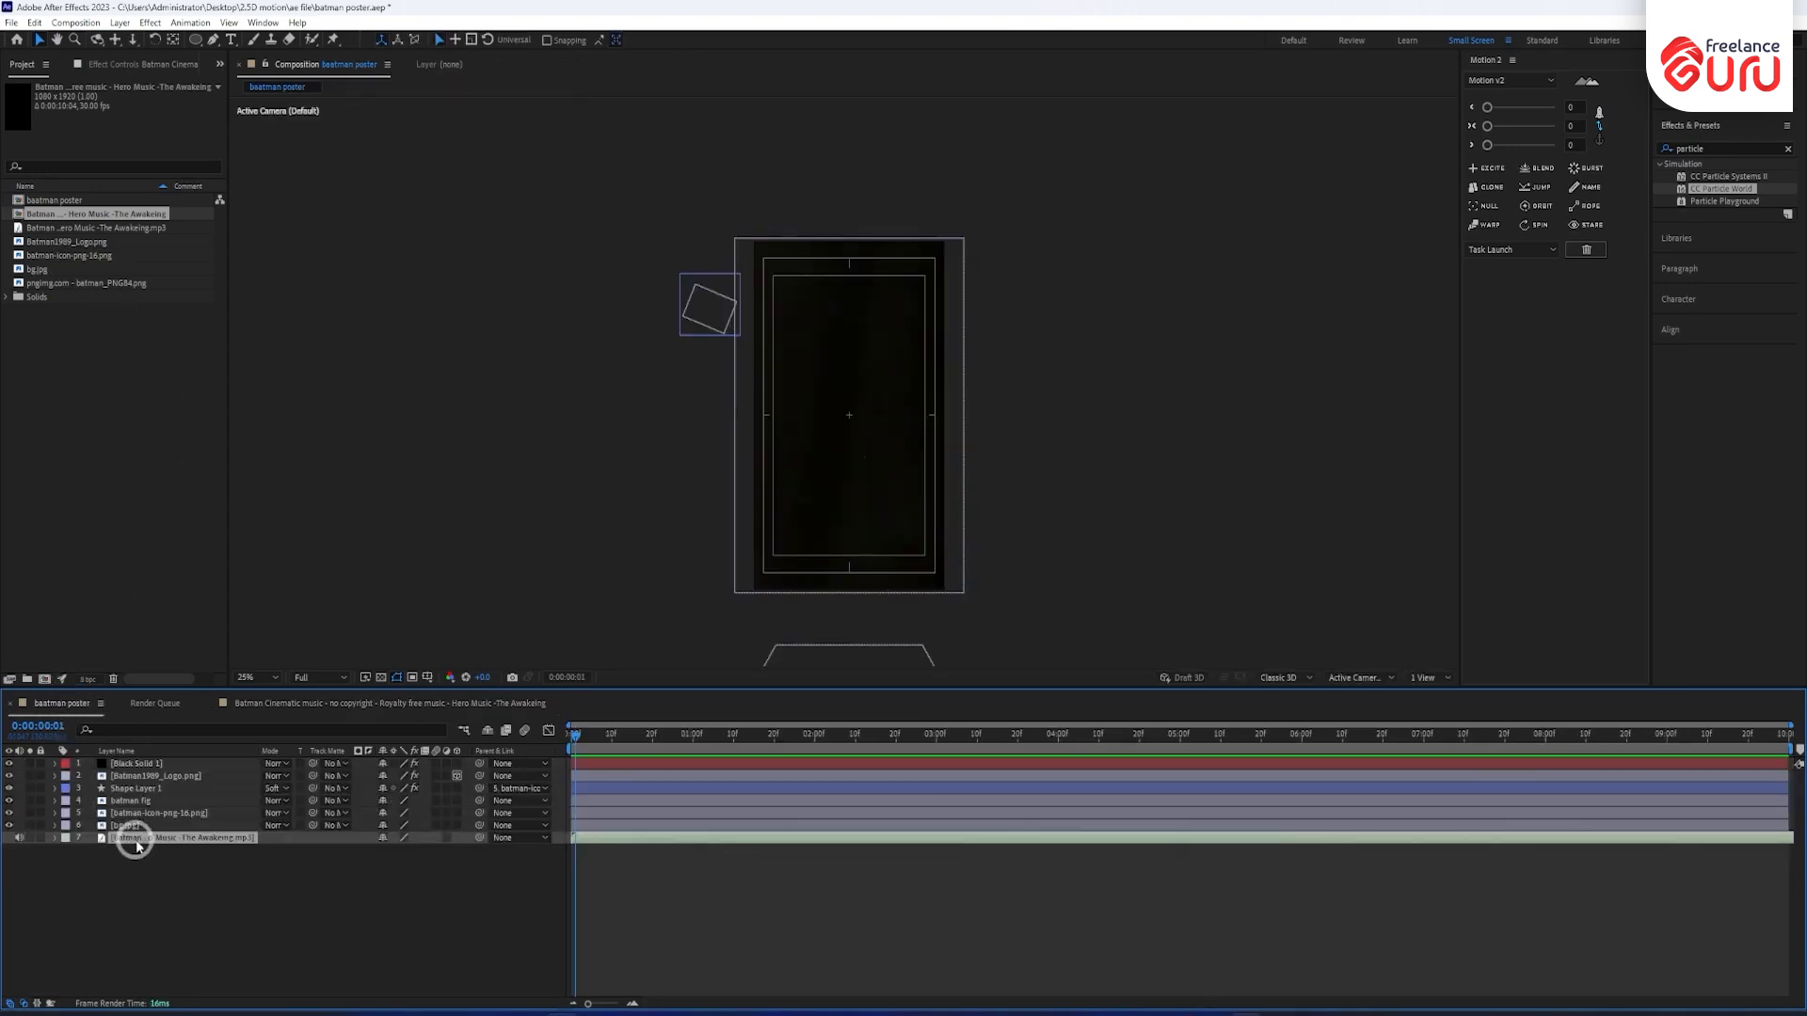
key("Delete")
left_click_drag(66, 215, 128, 908)
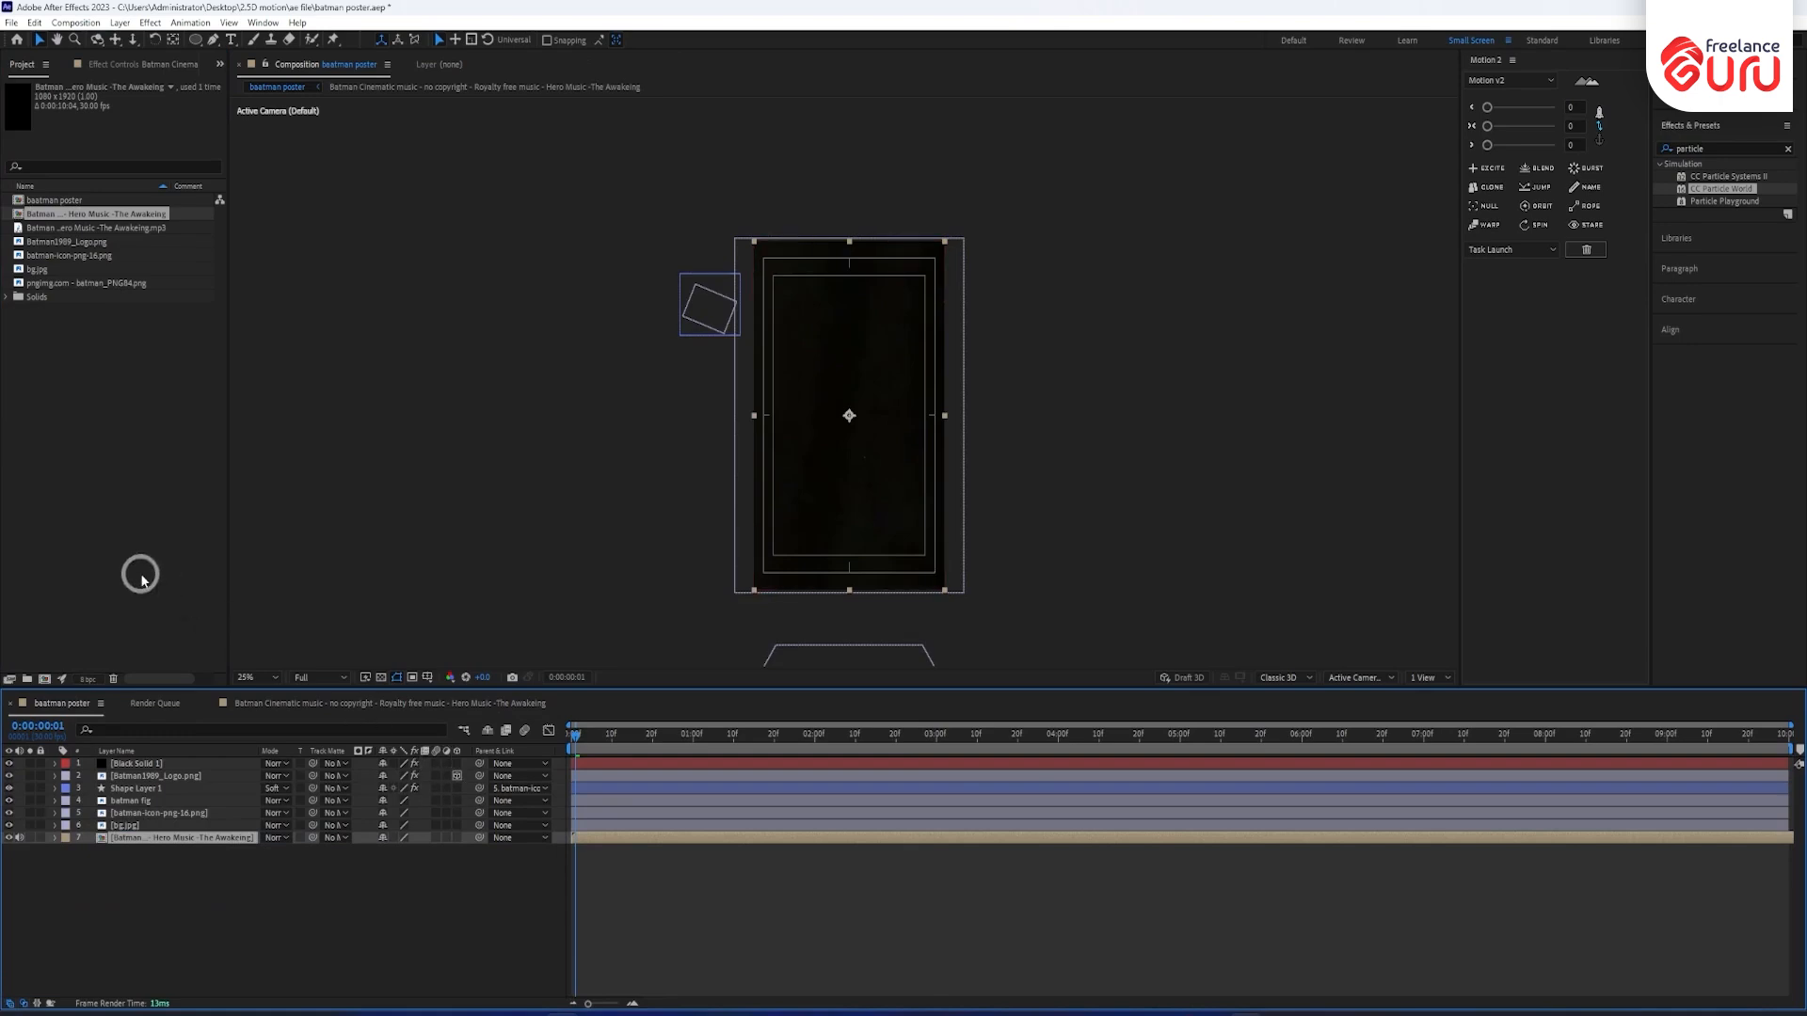
key("space")
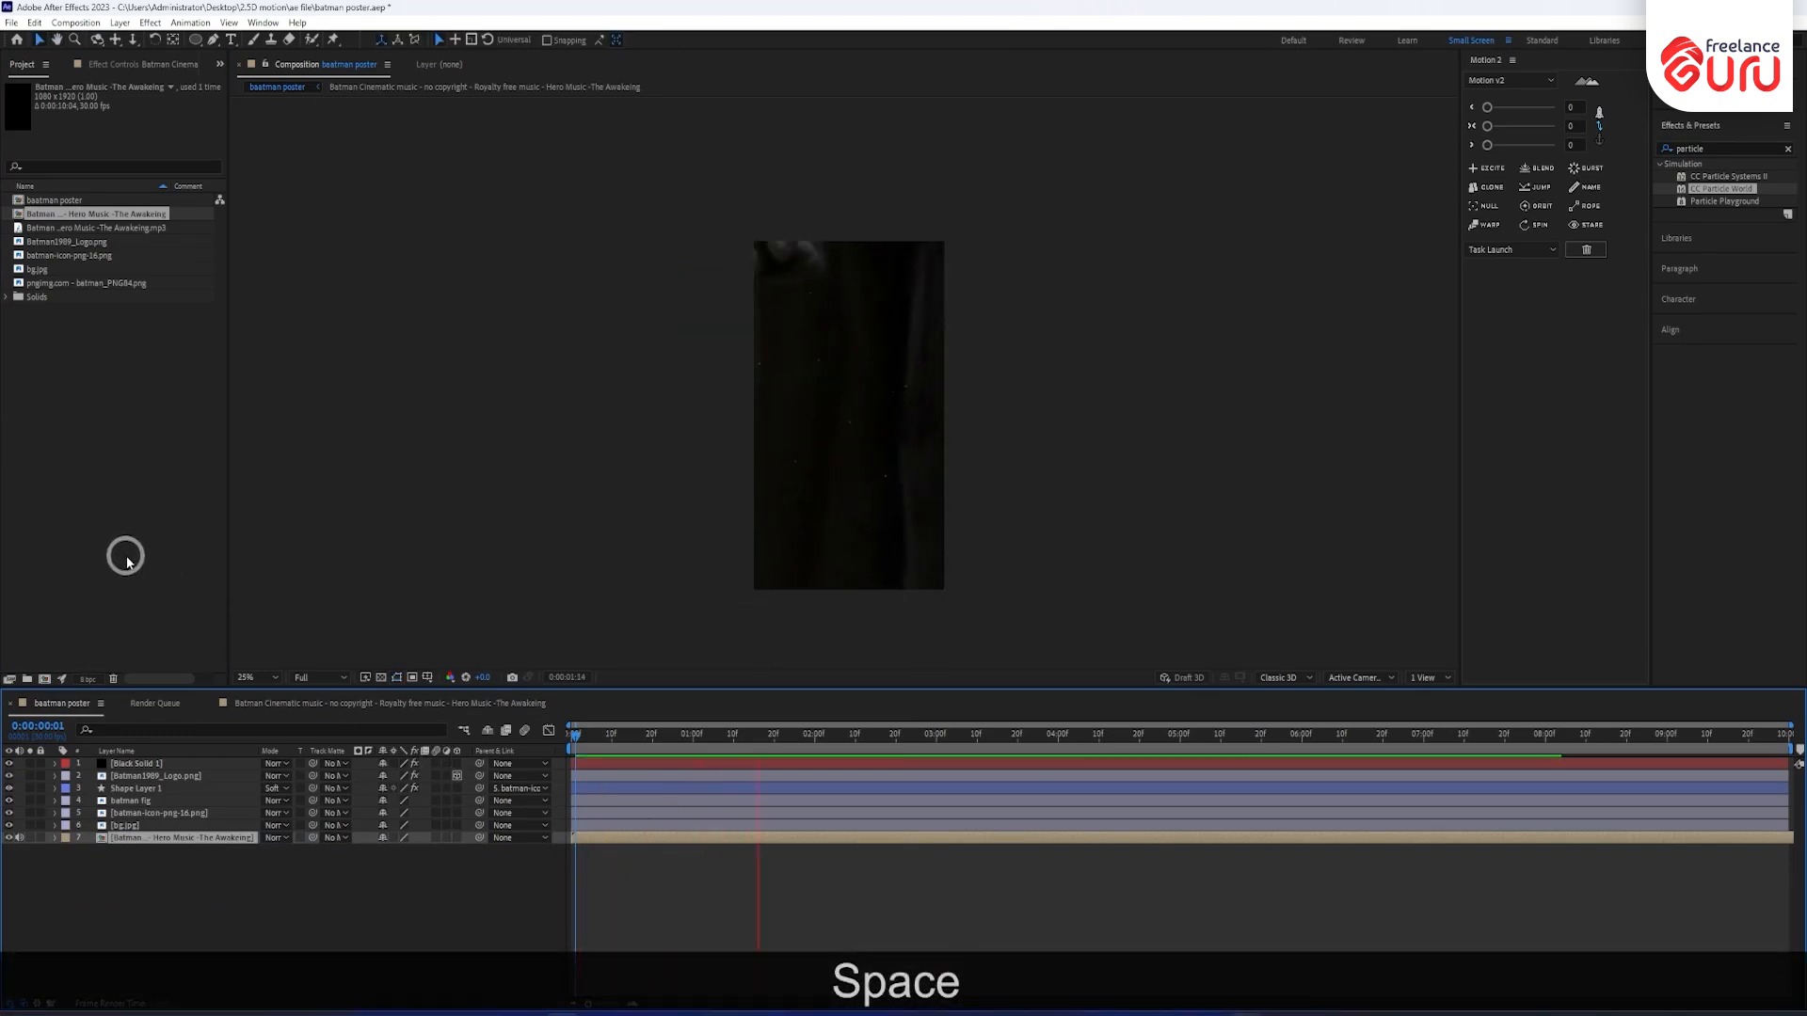
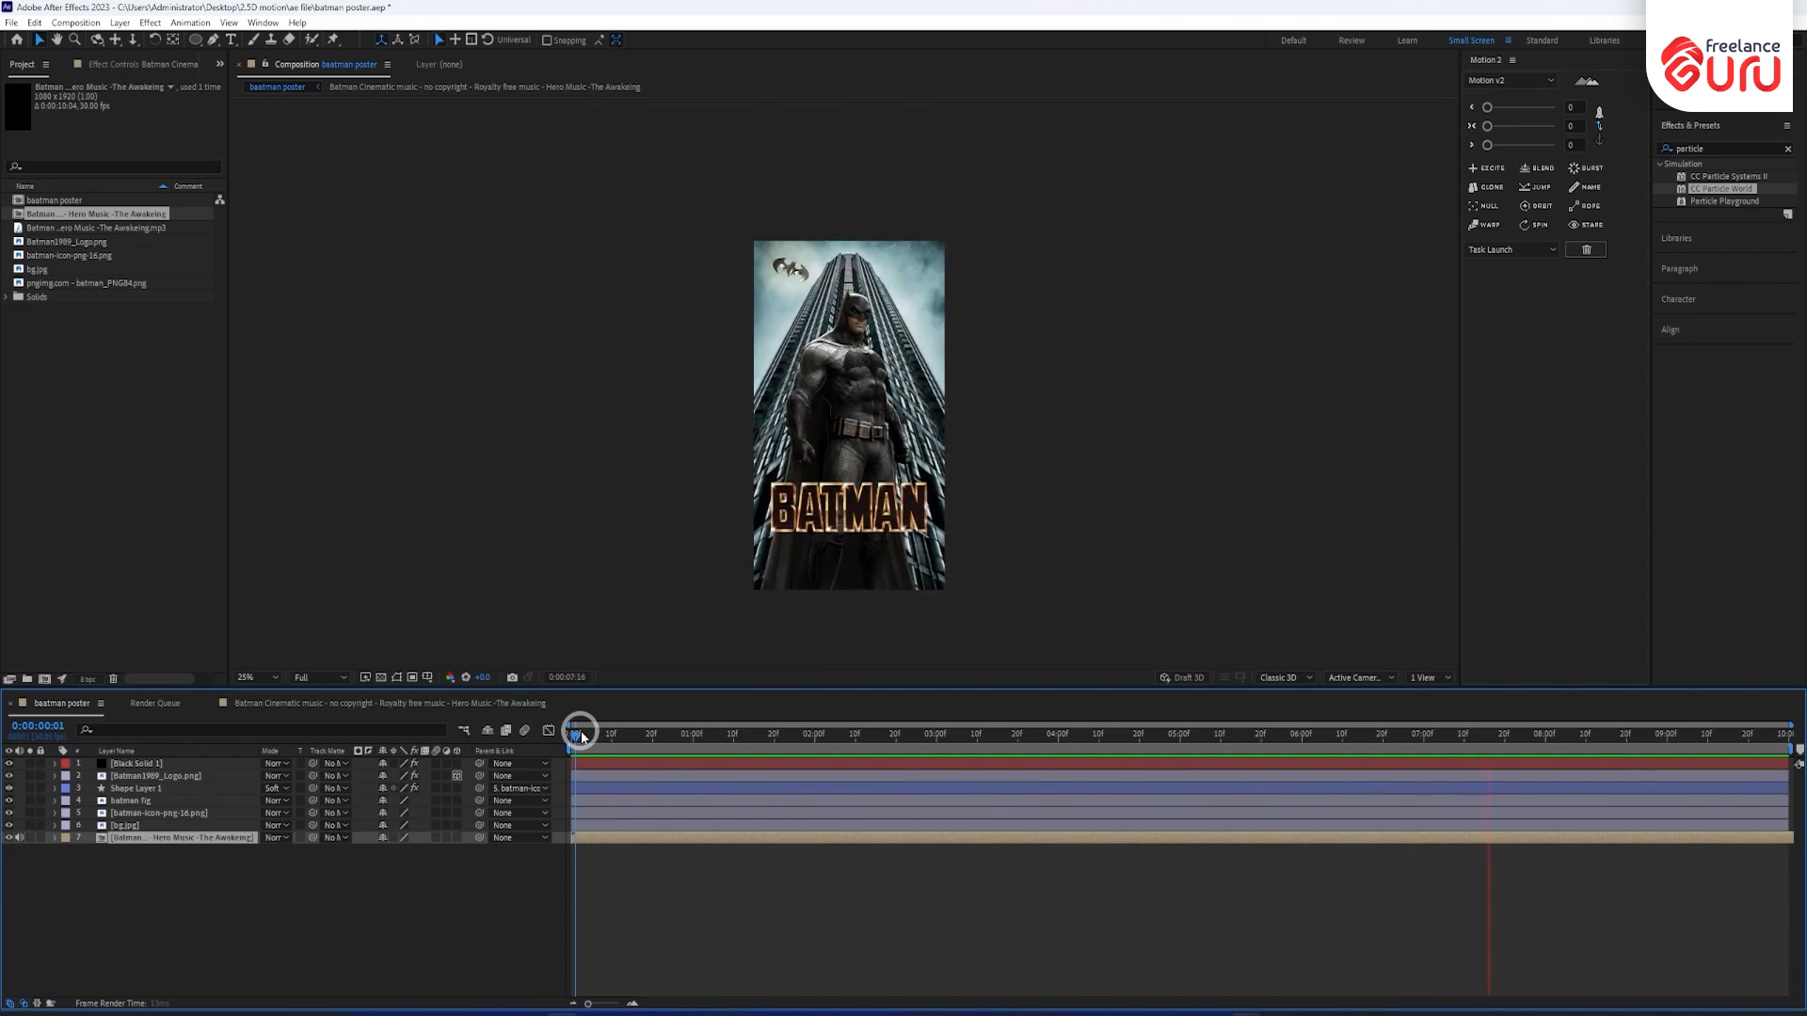
Show the bg.jpg layer's Scale keyframes and its Position property, and start keyframing Position at 0:00:00:00.
left_click_drag(580, 736, 1787, 514)
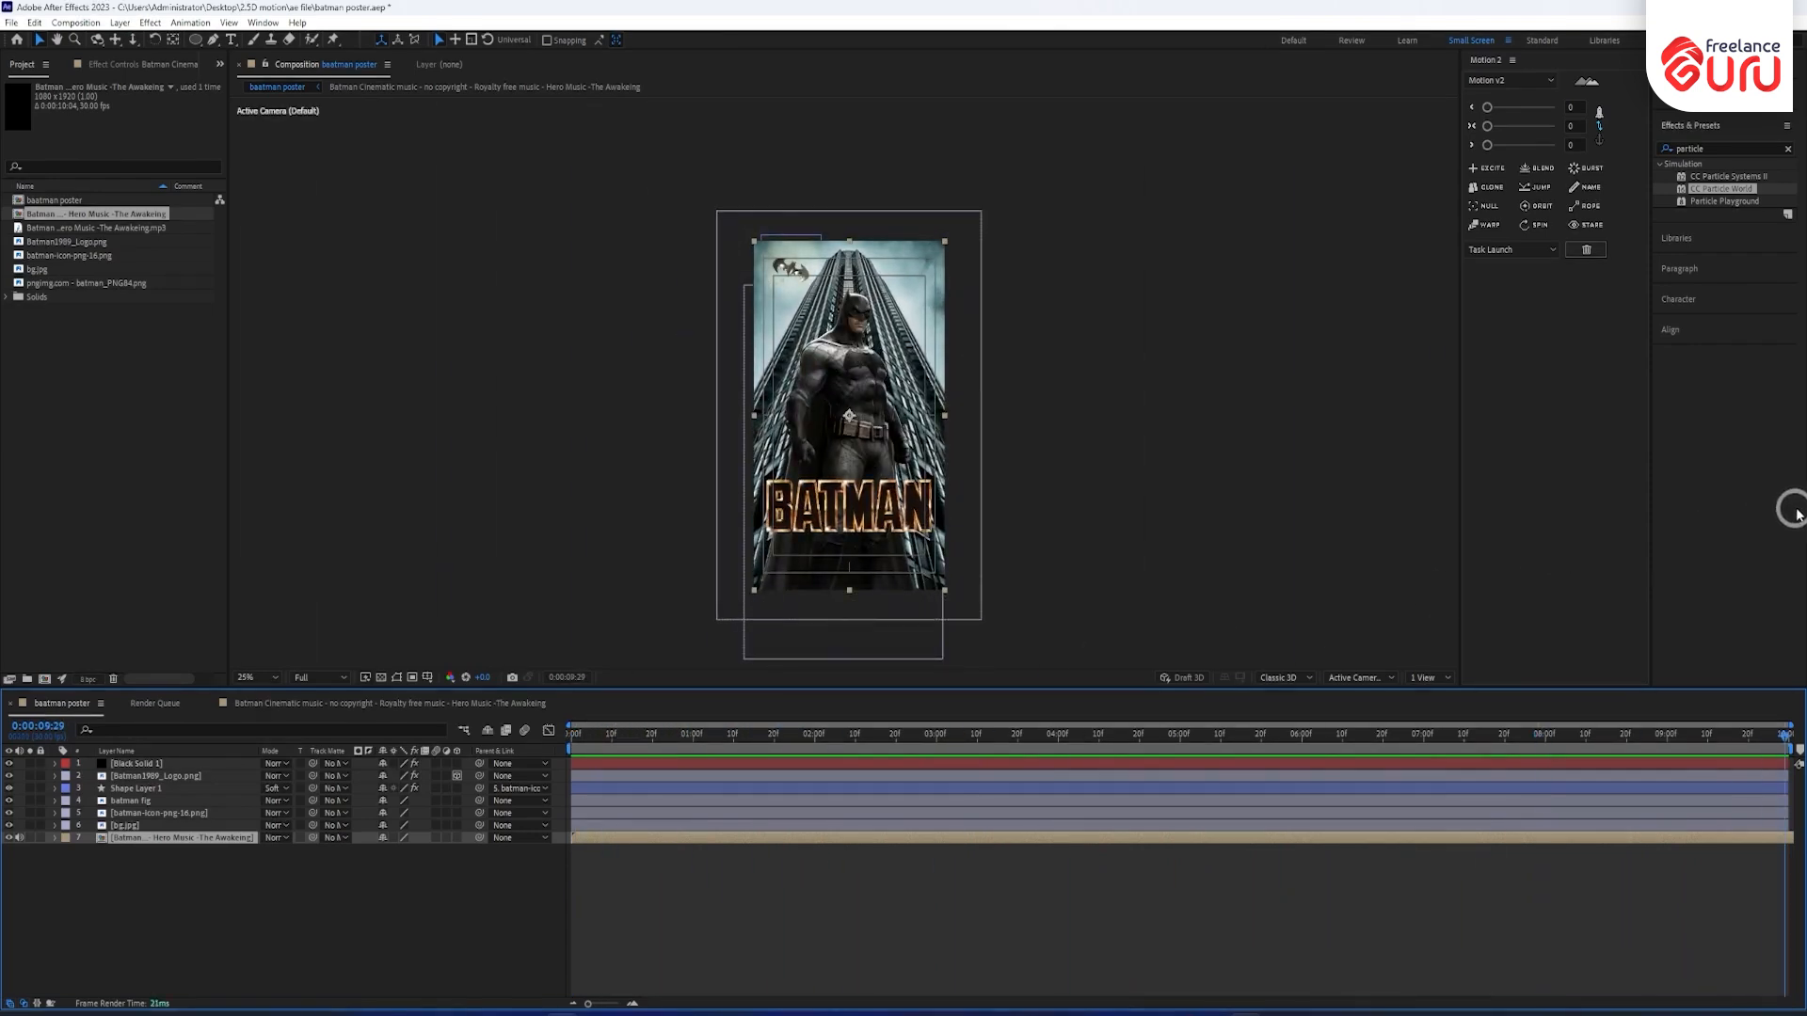
left_click(147, 776)
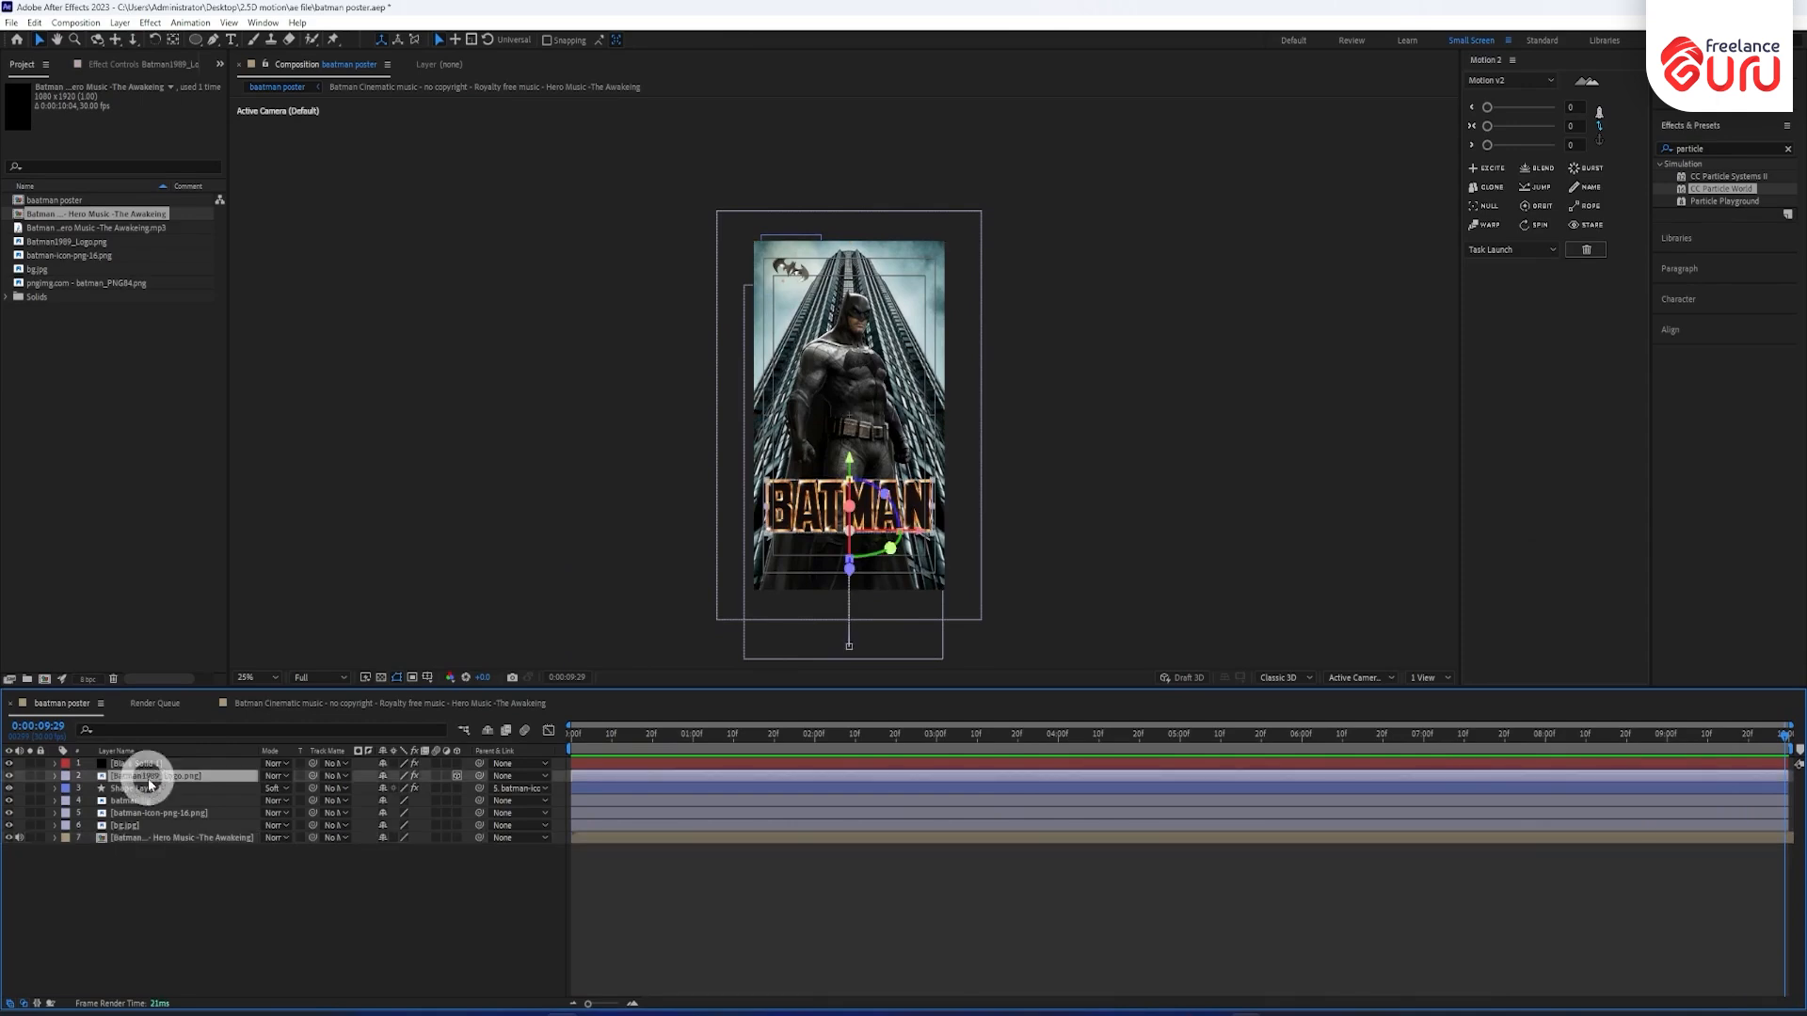
left_click(165, 813)
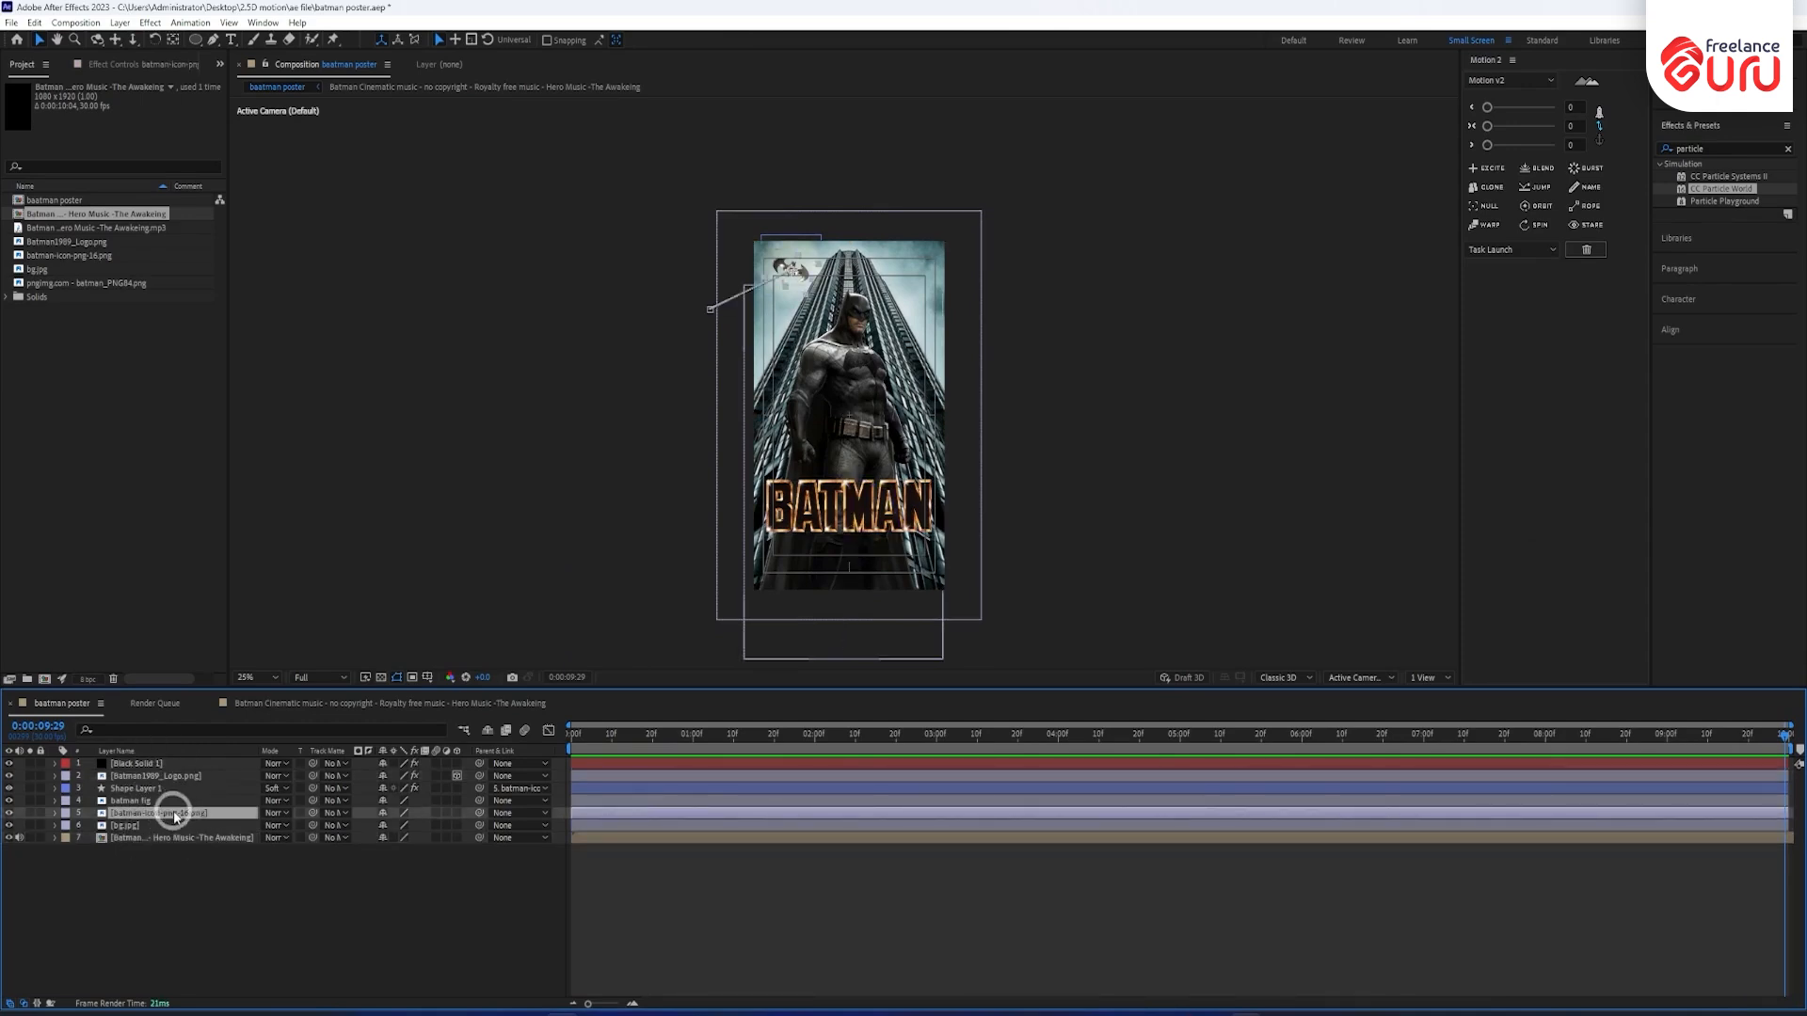
left_click(172, 825)
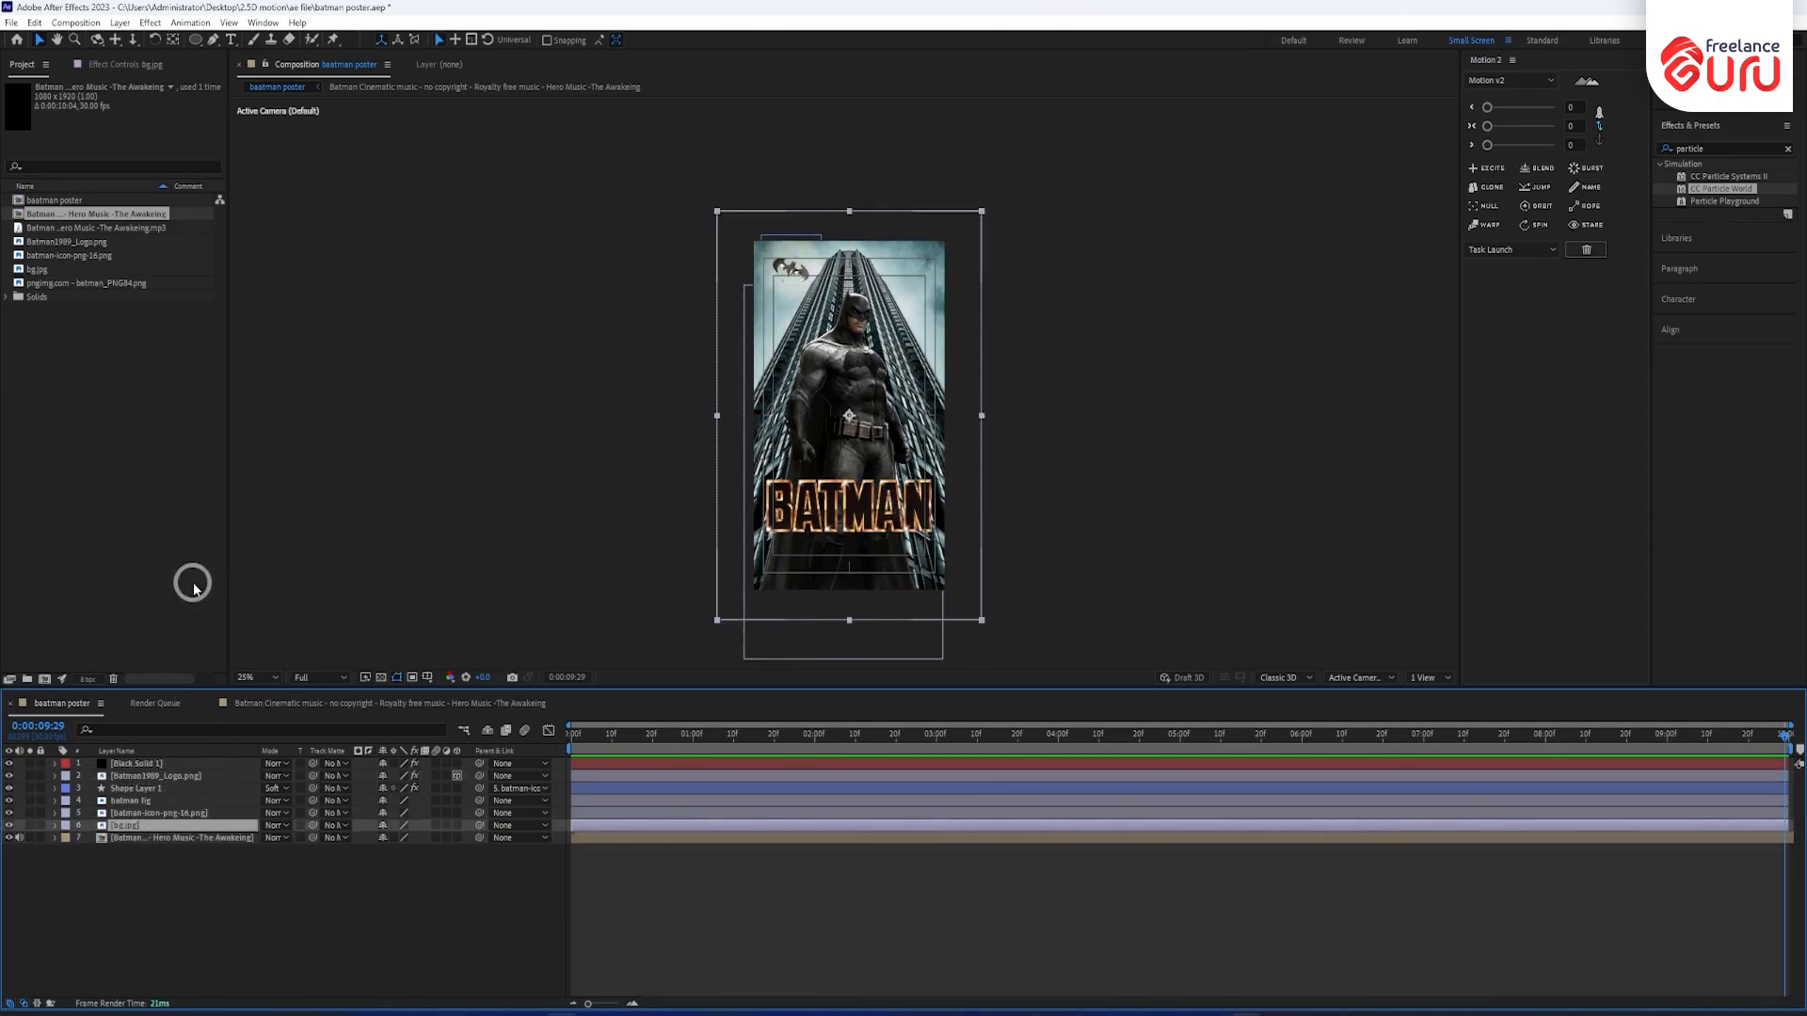
key("u")
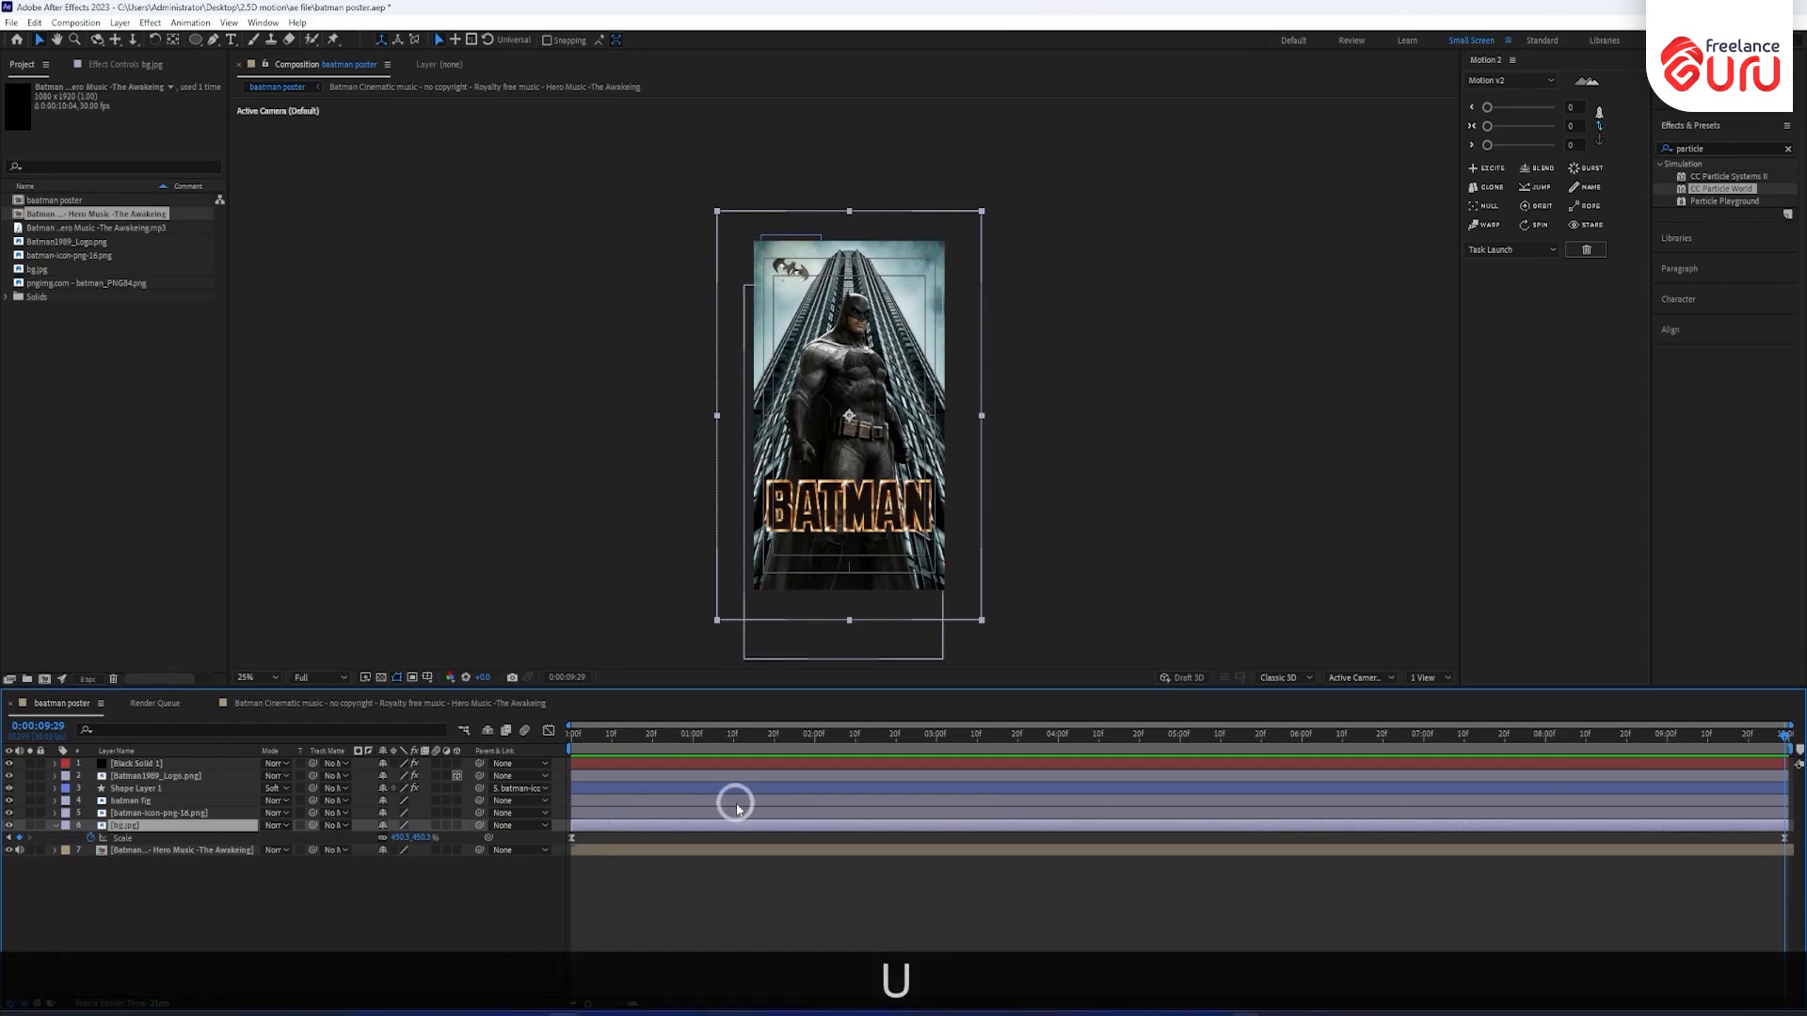
left_click_drag(577, 732, 553, 742)
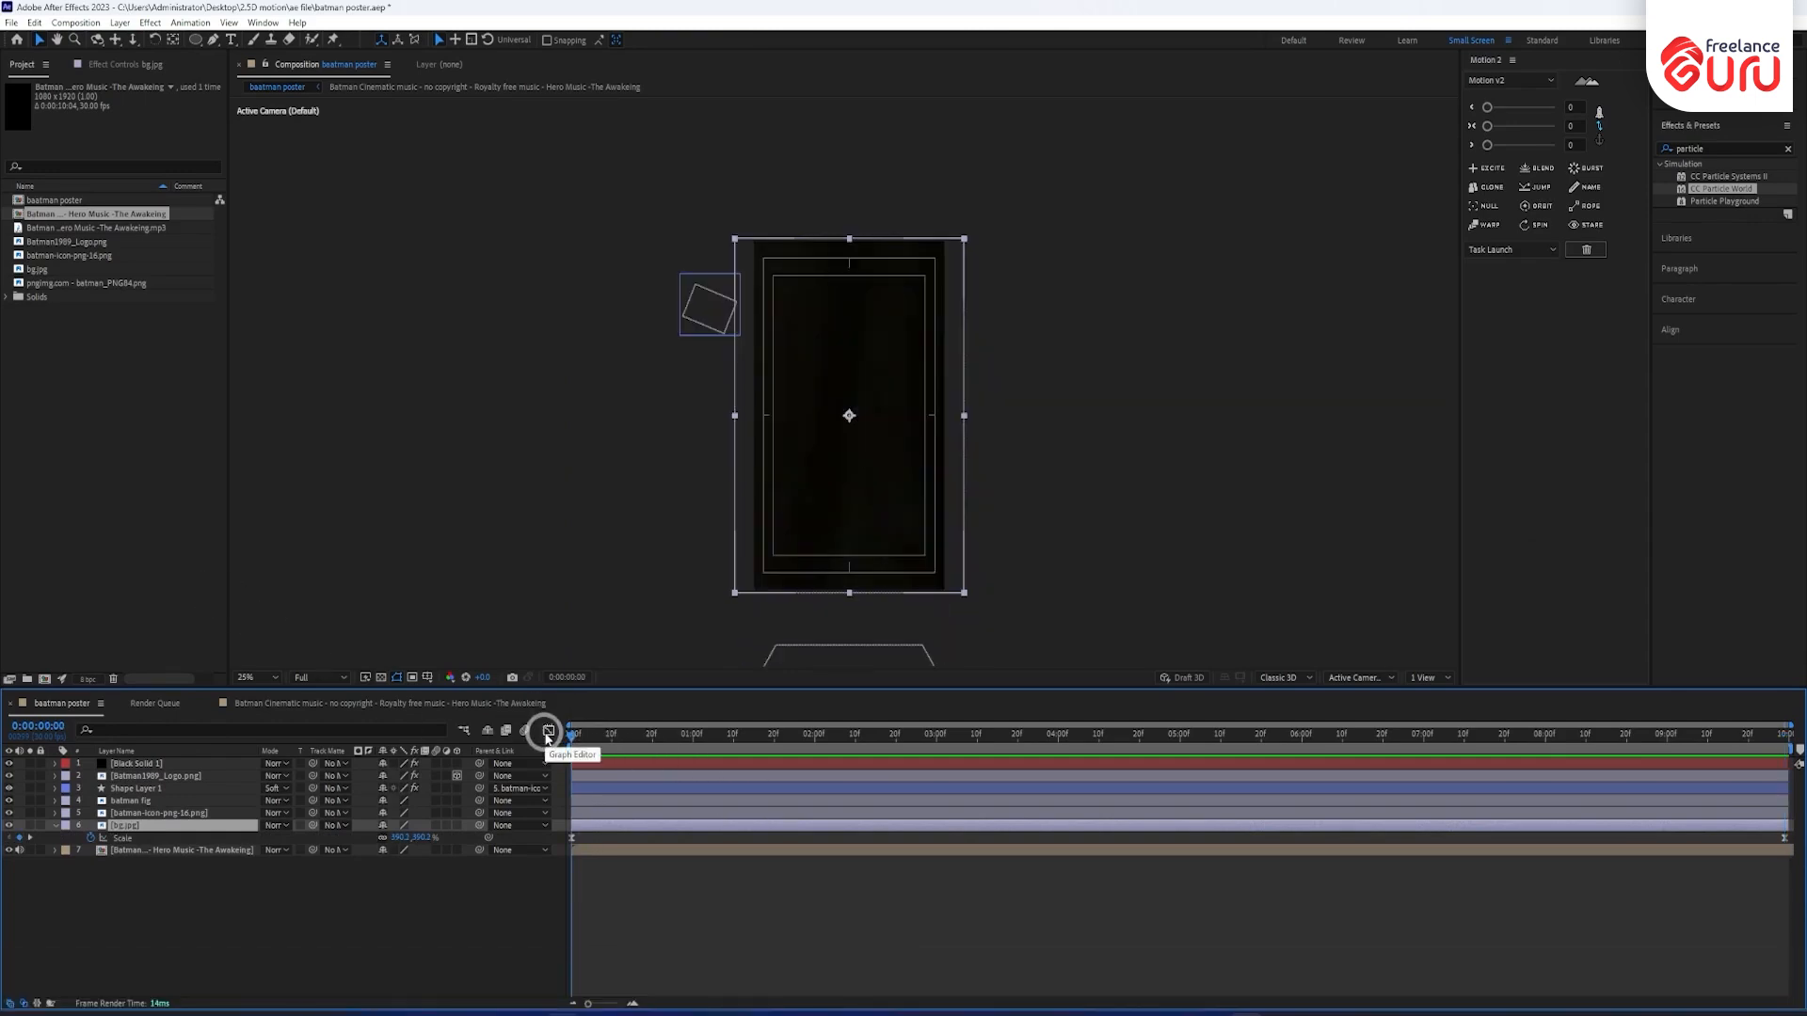
key("shift+p")
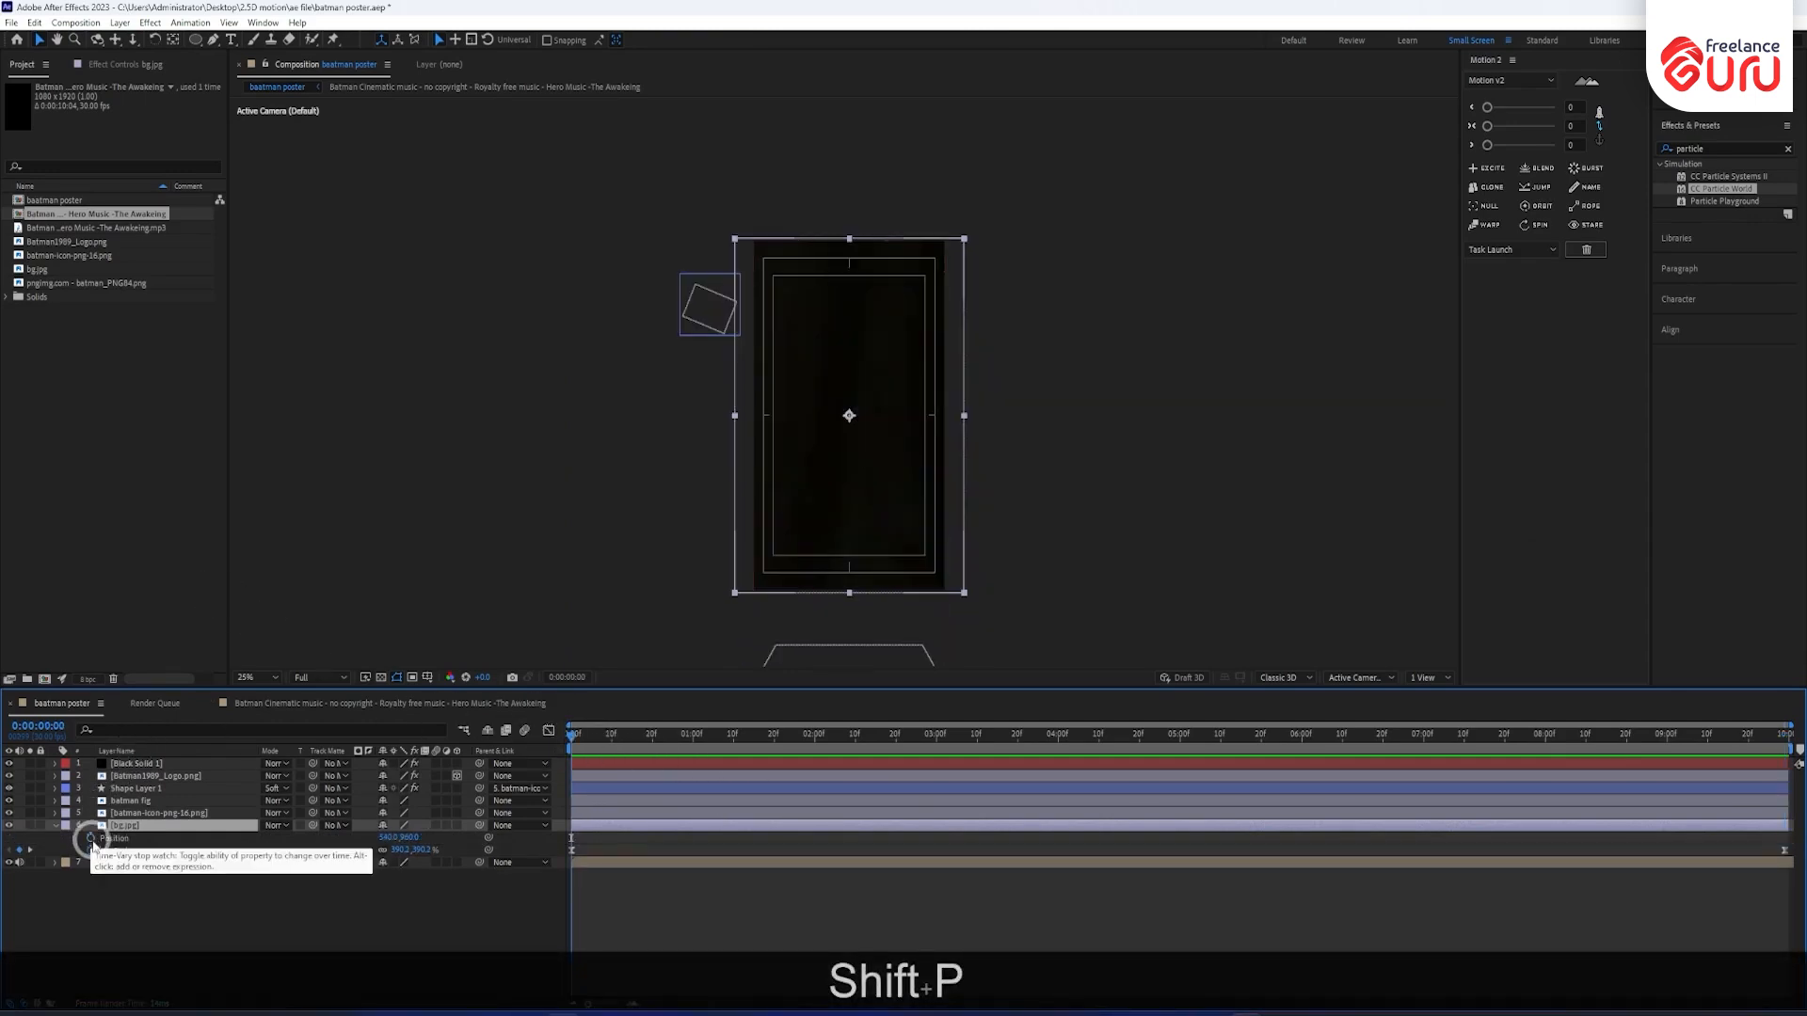
Shift bg.jpg horizontally to position 580, 960 at 0:00:09:29 and apply Easy Ease to its Position keyframes.
left_click_drag(569, 733, 1796, 663)
key("shift+Right")
key("shift+Right")
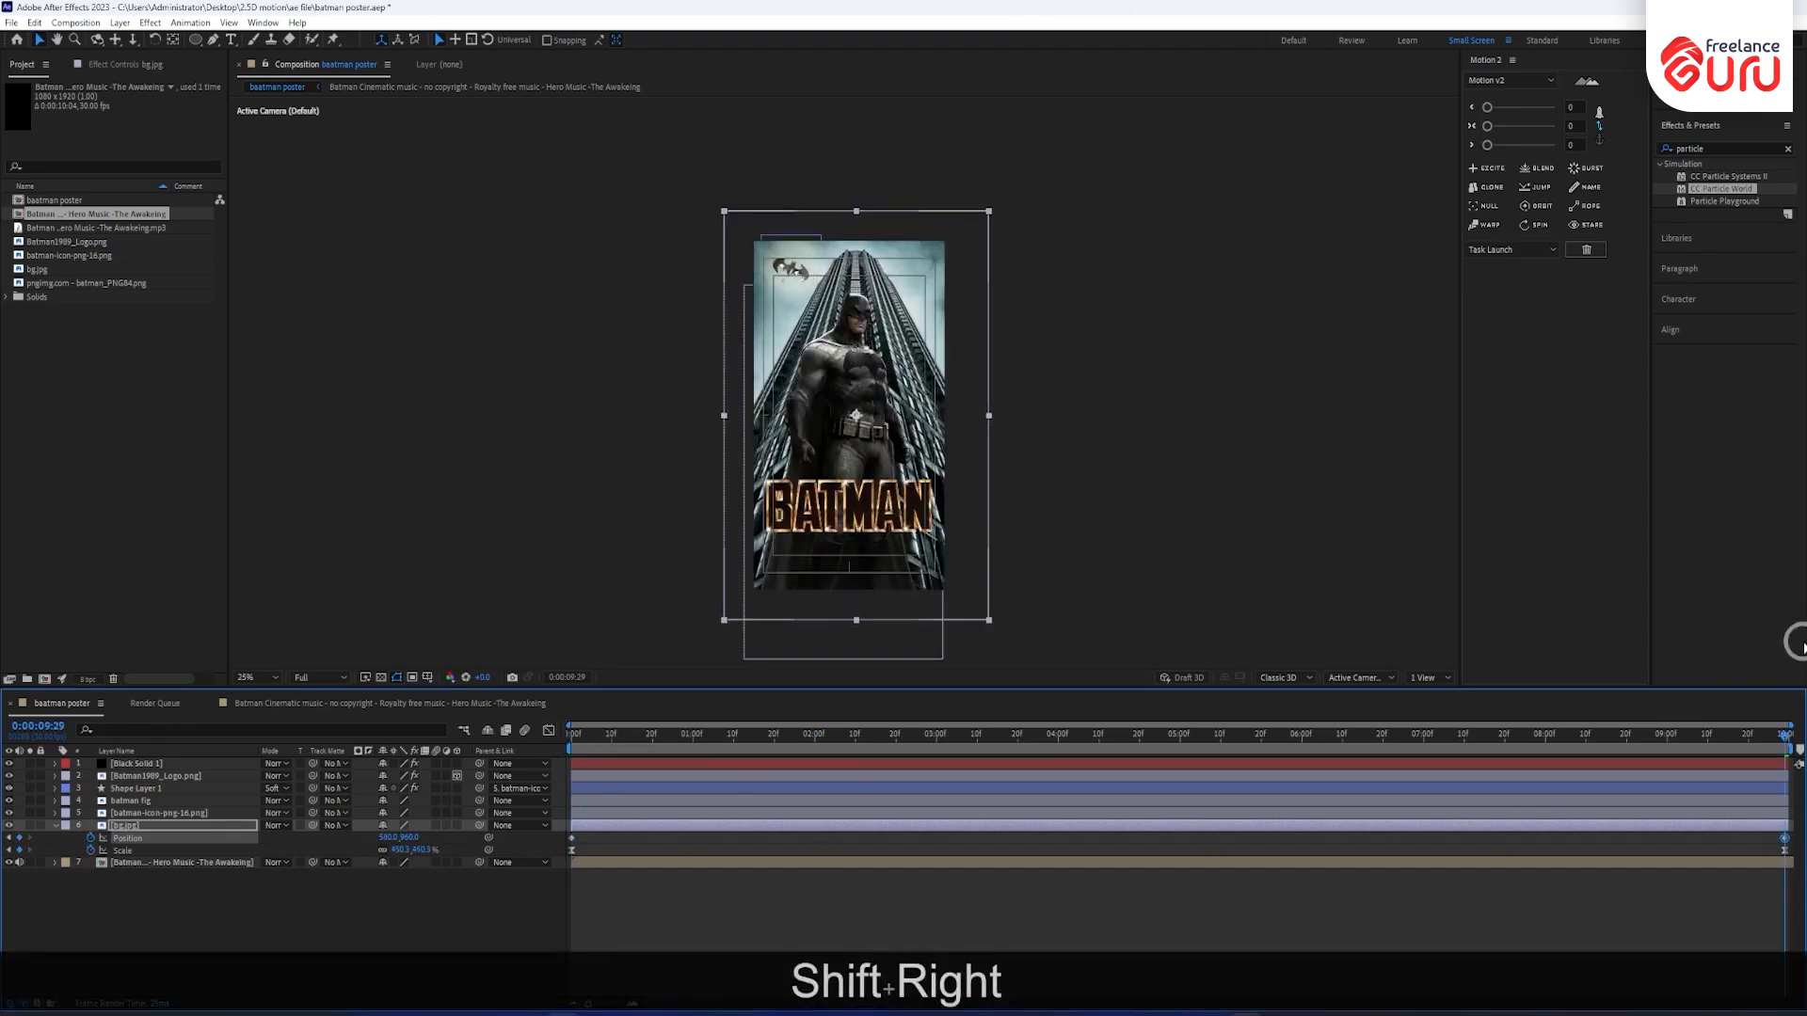
key("shift+Left")
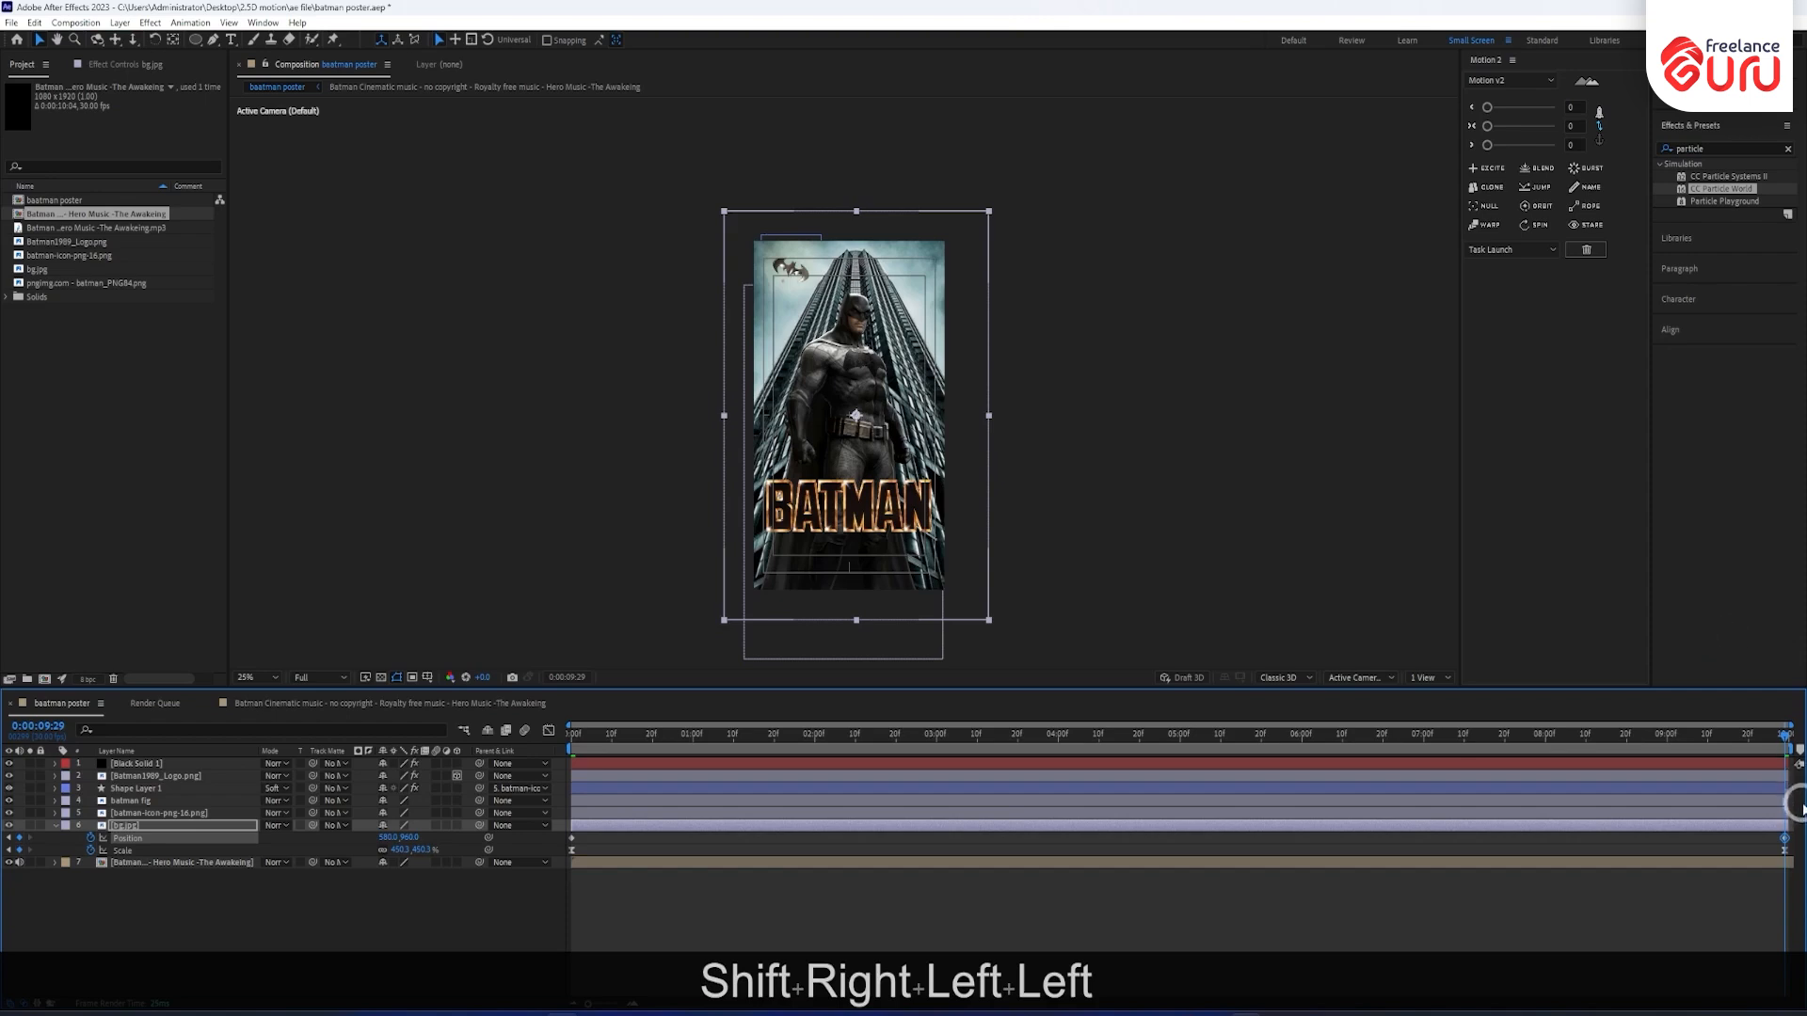
key("shift")
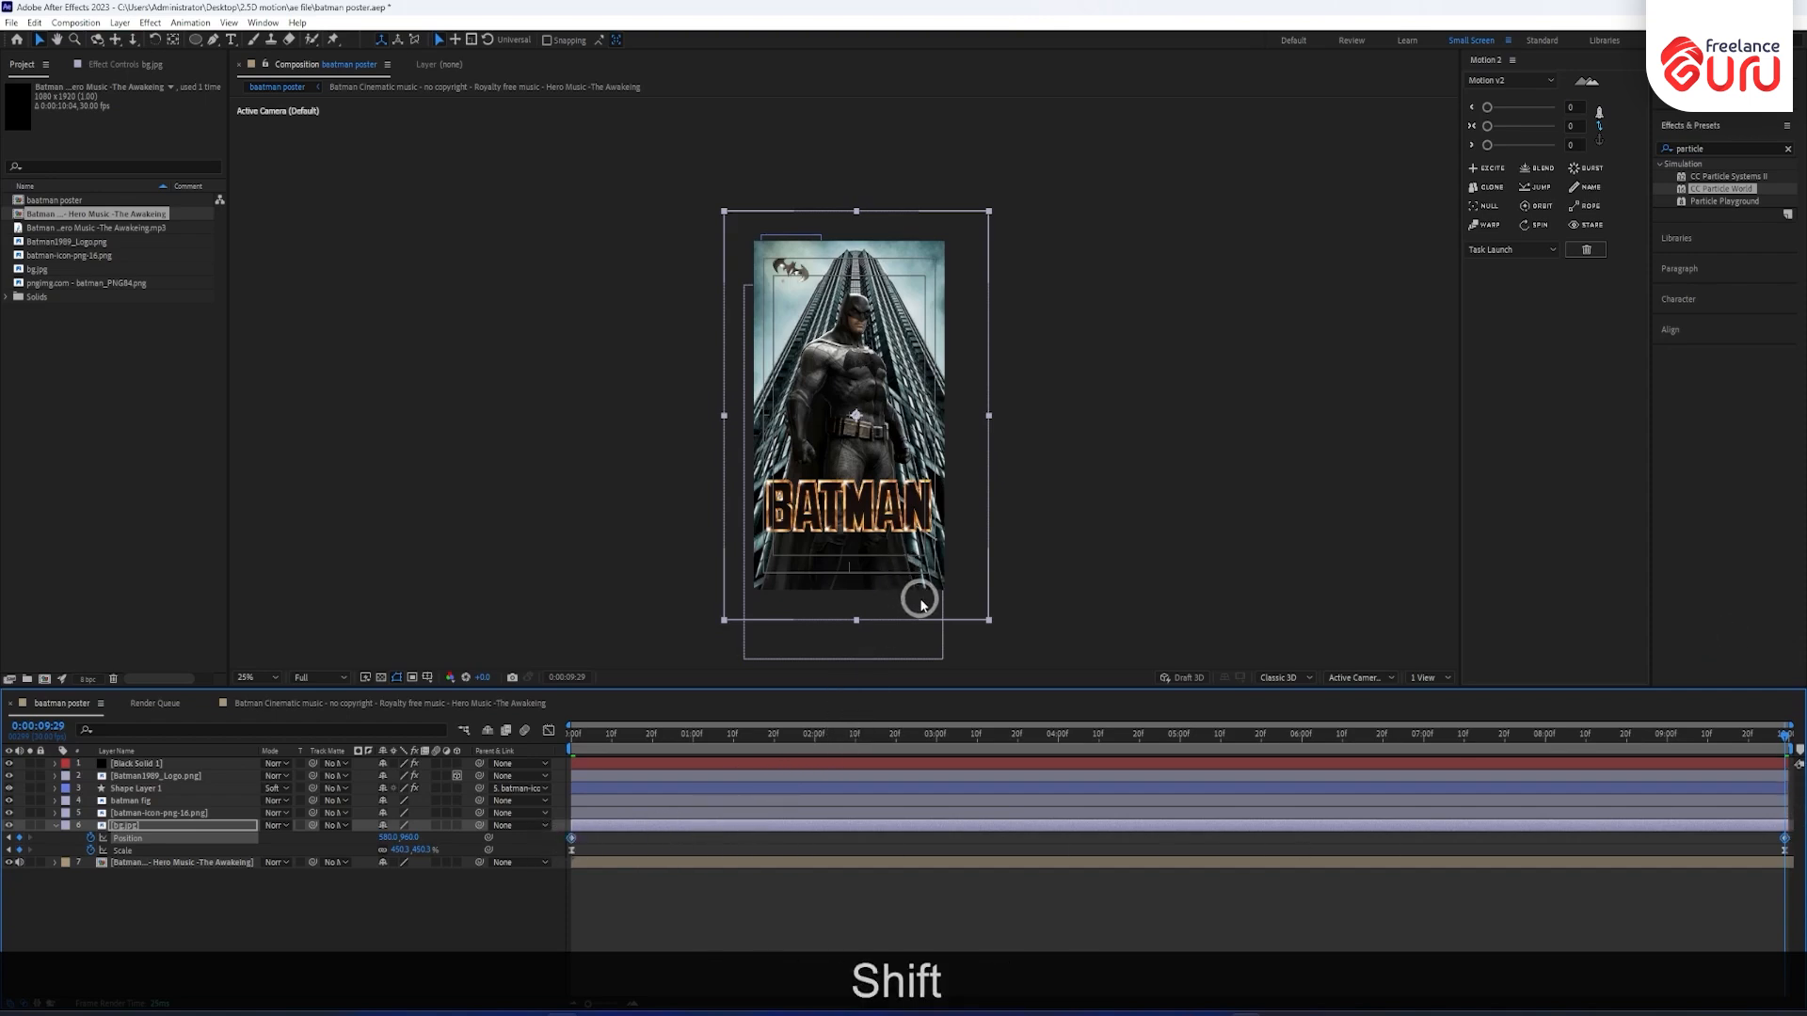
key("F9")
Preview the poster from the first frame to check the background's sideways drift.
left_click(579, 738)
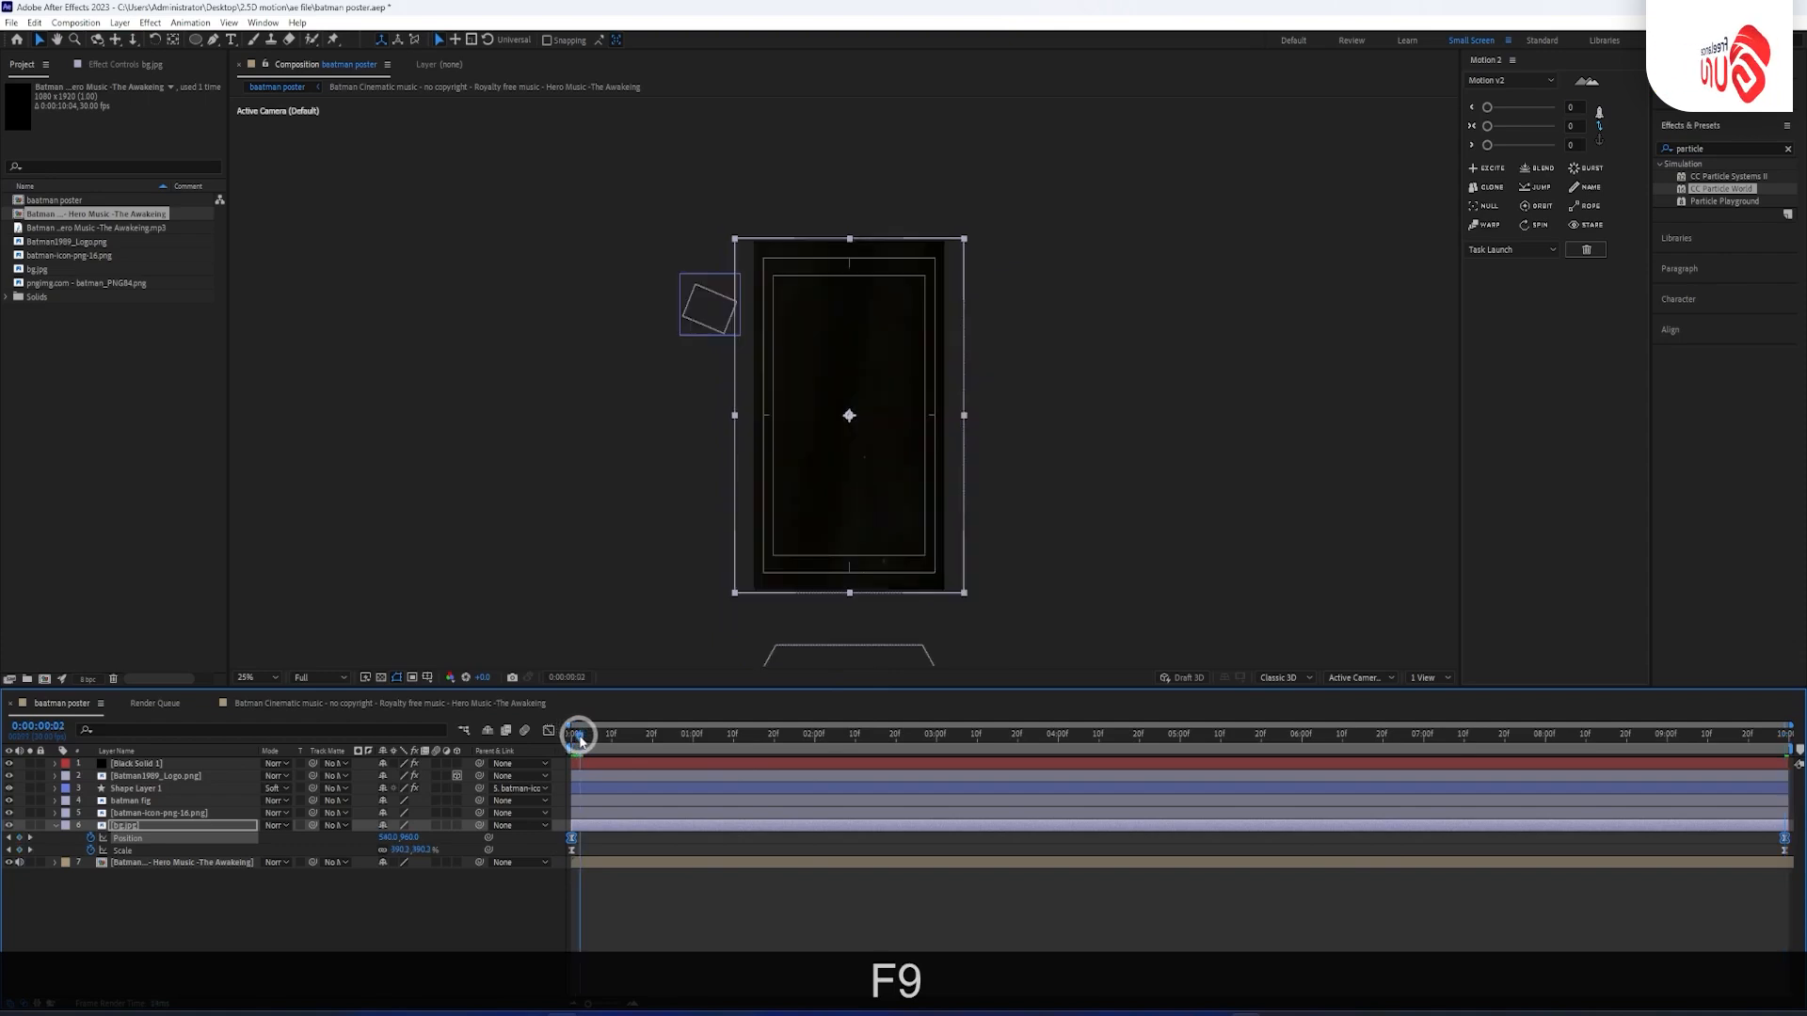
key("KP_0")
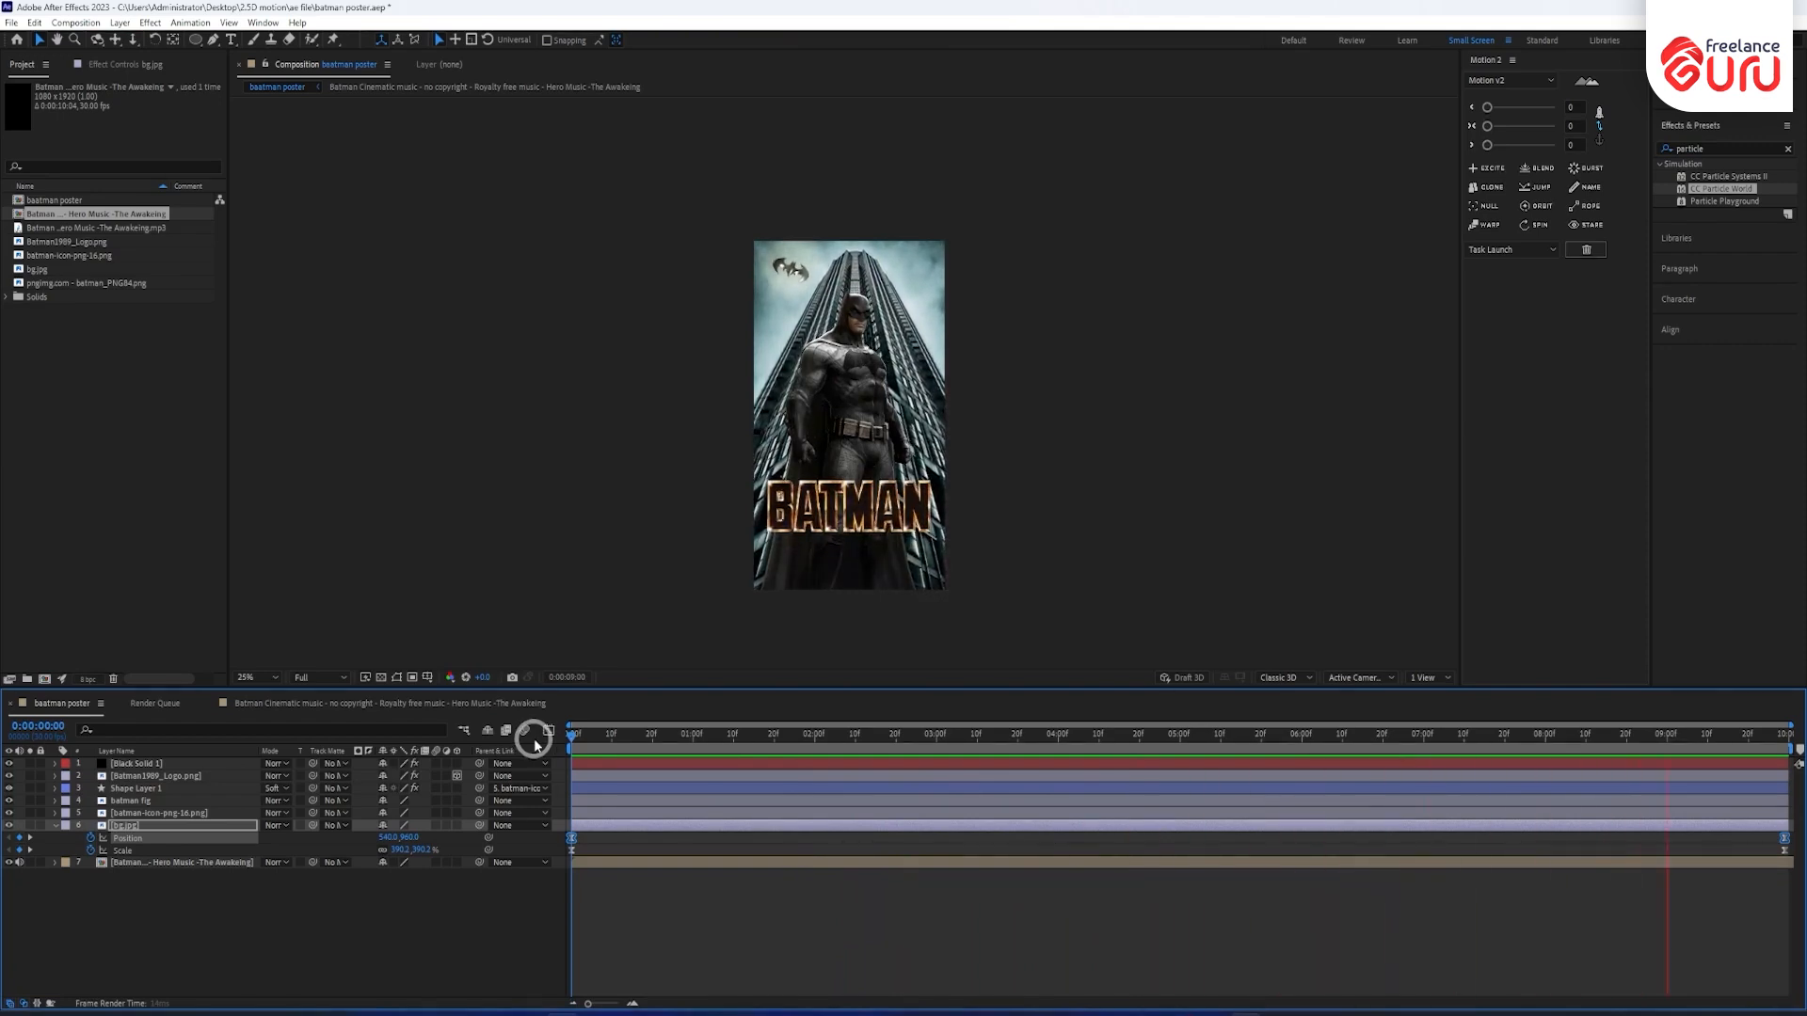
left_click(573, 732)
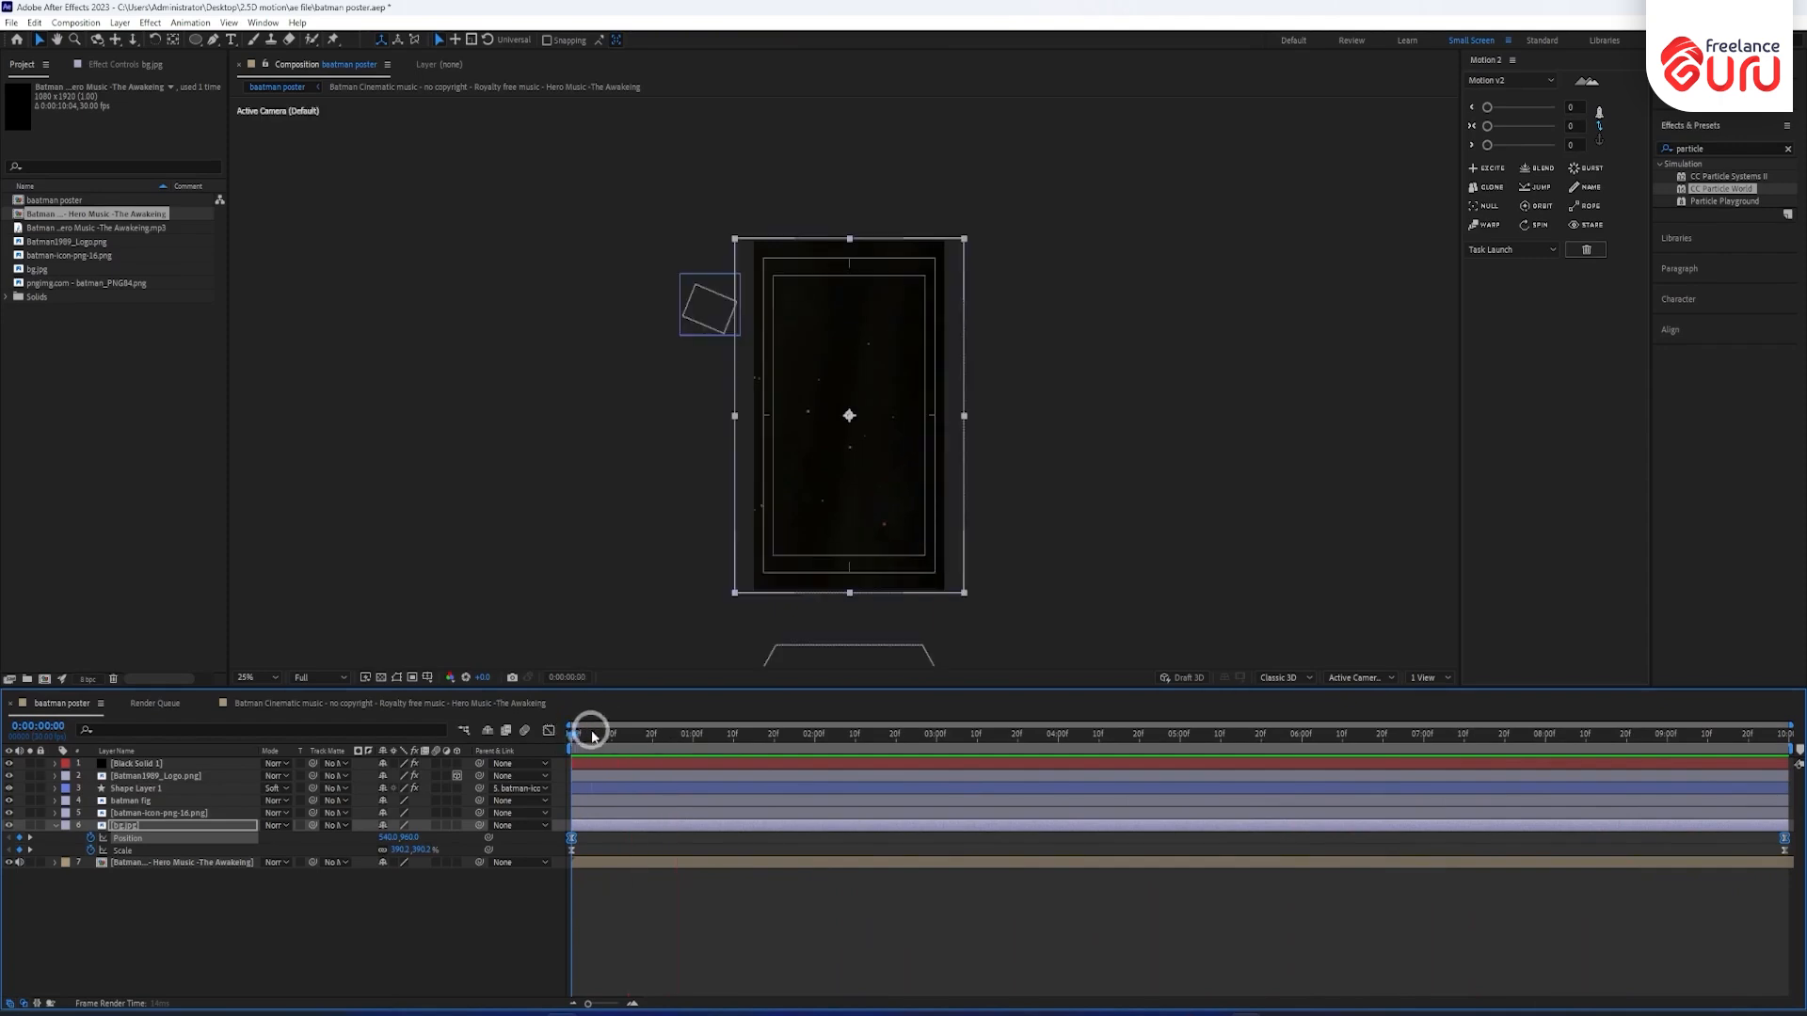
left_click_drag(593, 736, 668, 804)
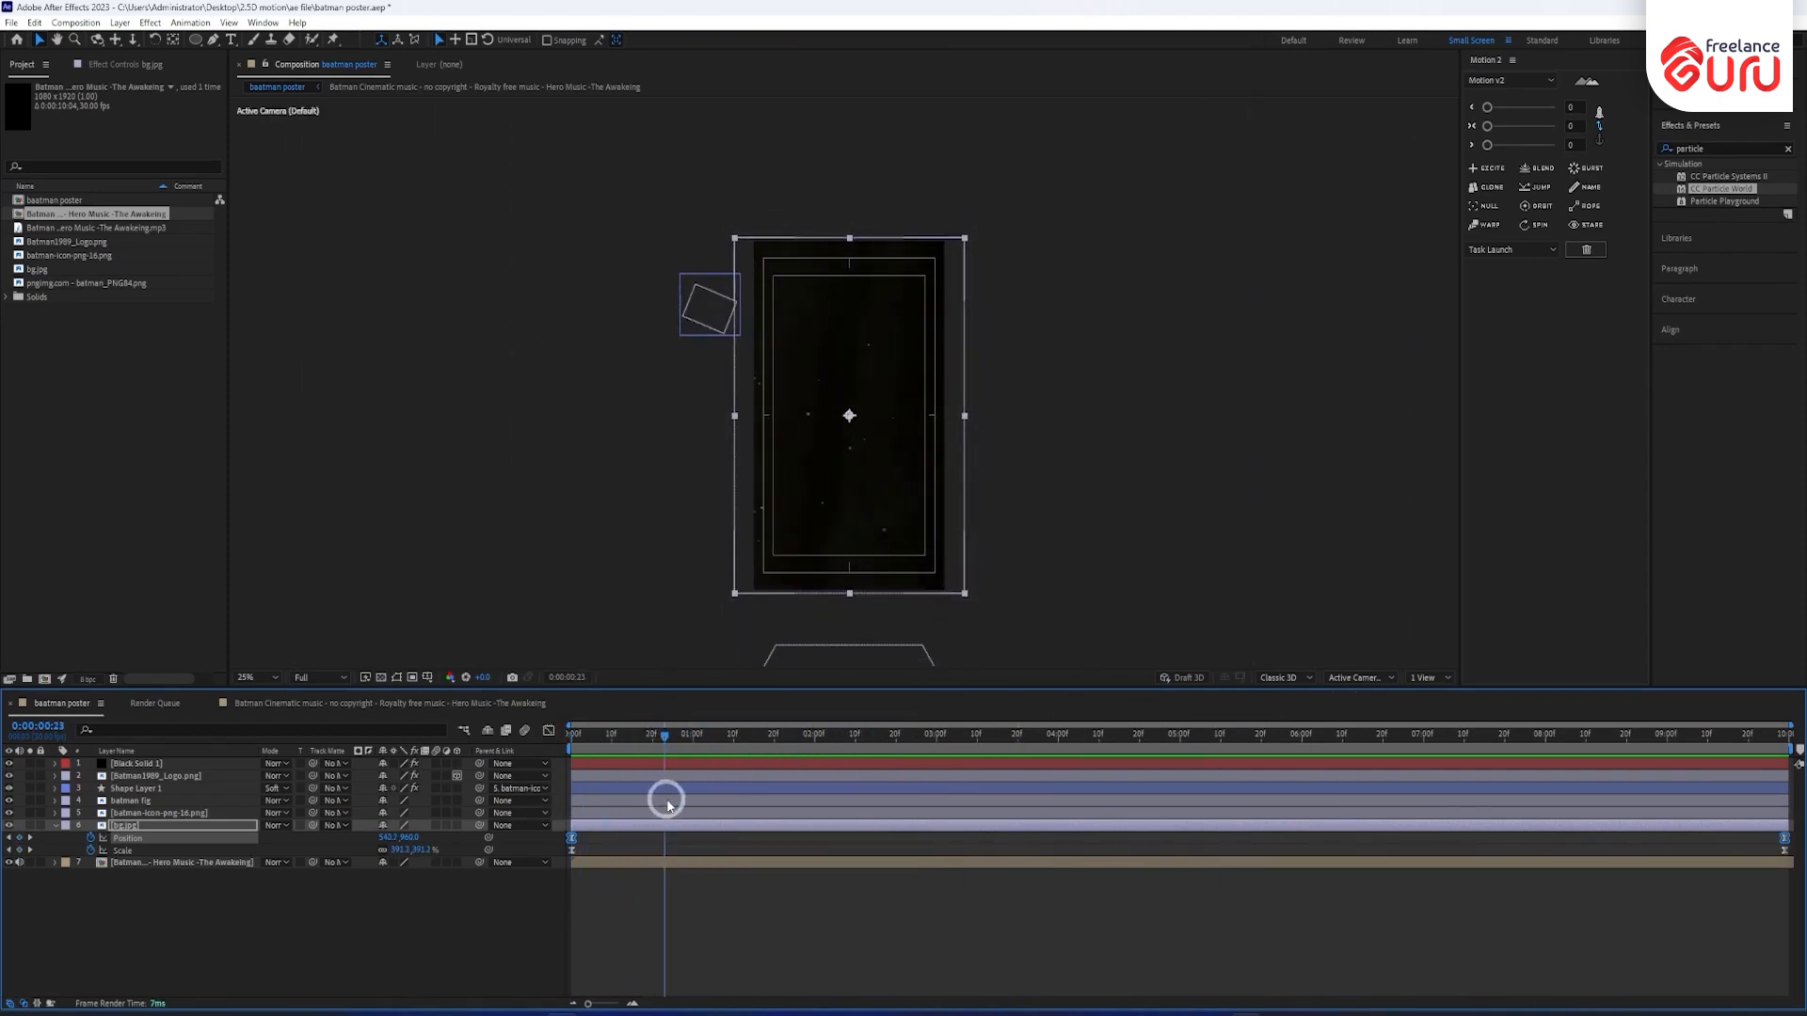
Move the batman fig layer's second Scale keyframe from 0:00:02:29 to about 0:00:05:09.
left_click(668, 800)
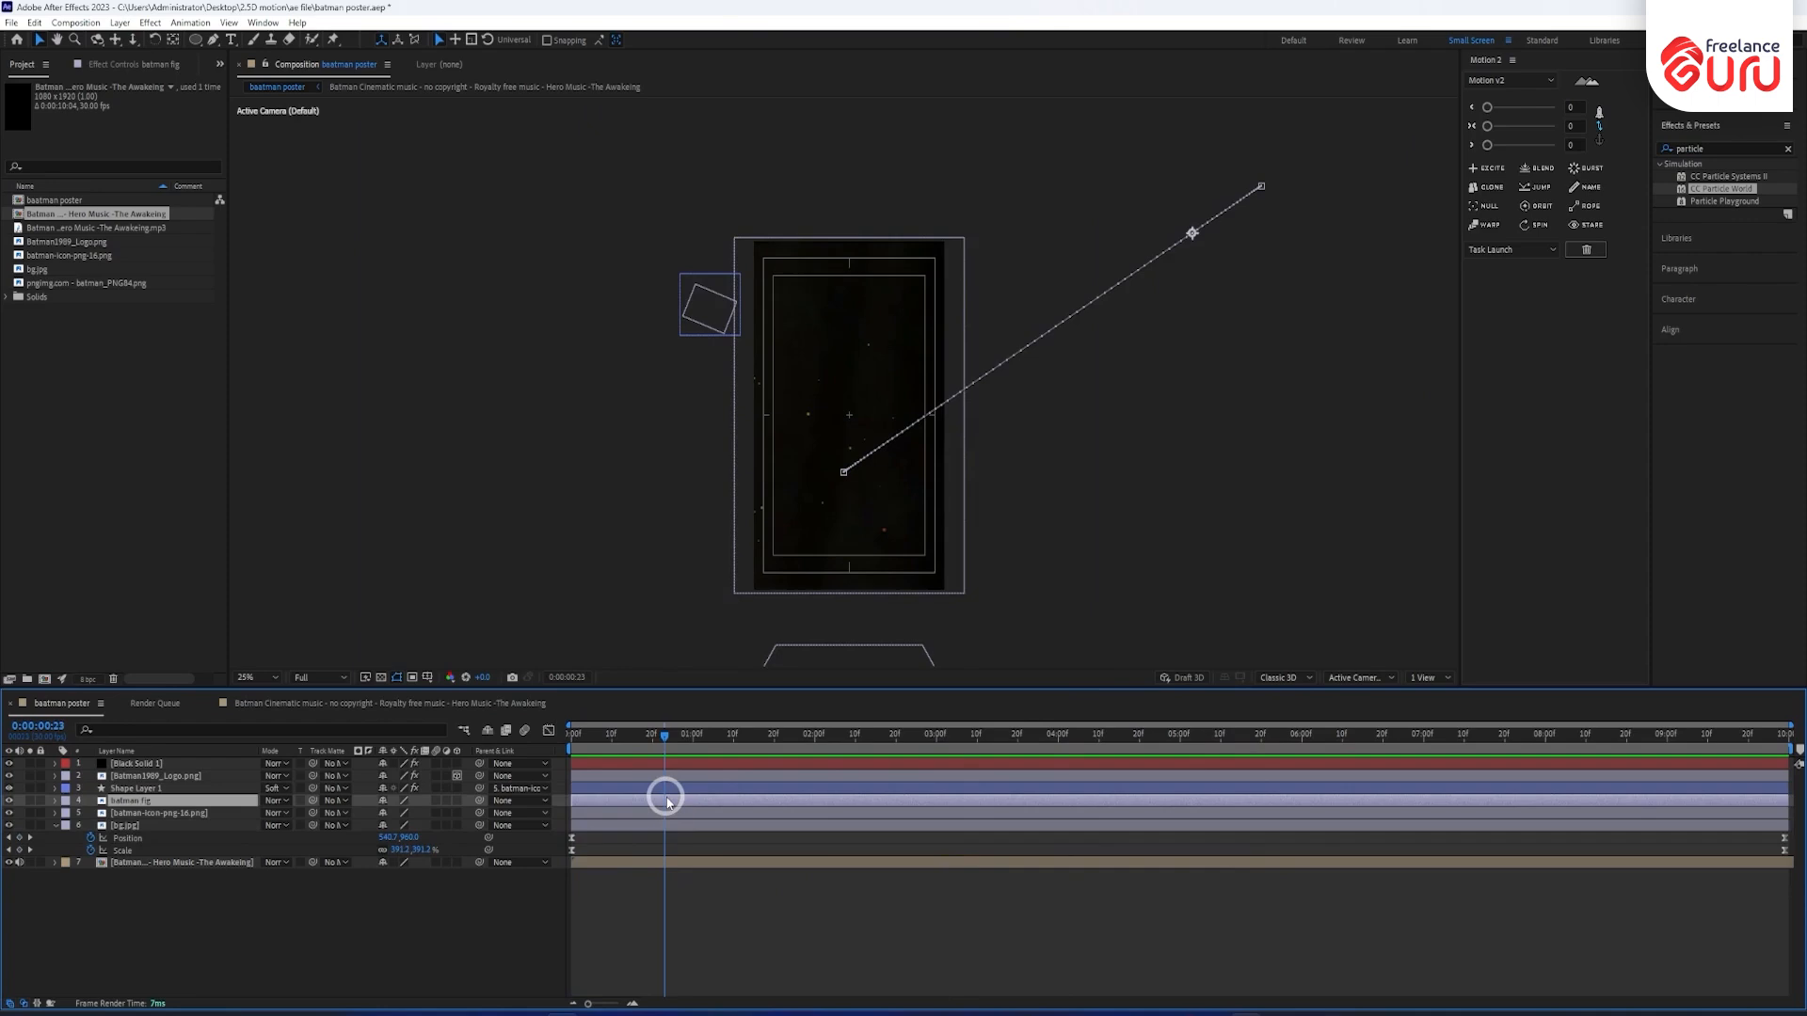
key("u")
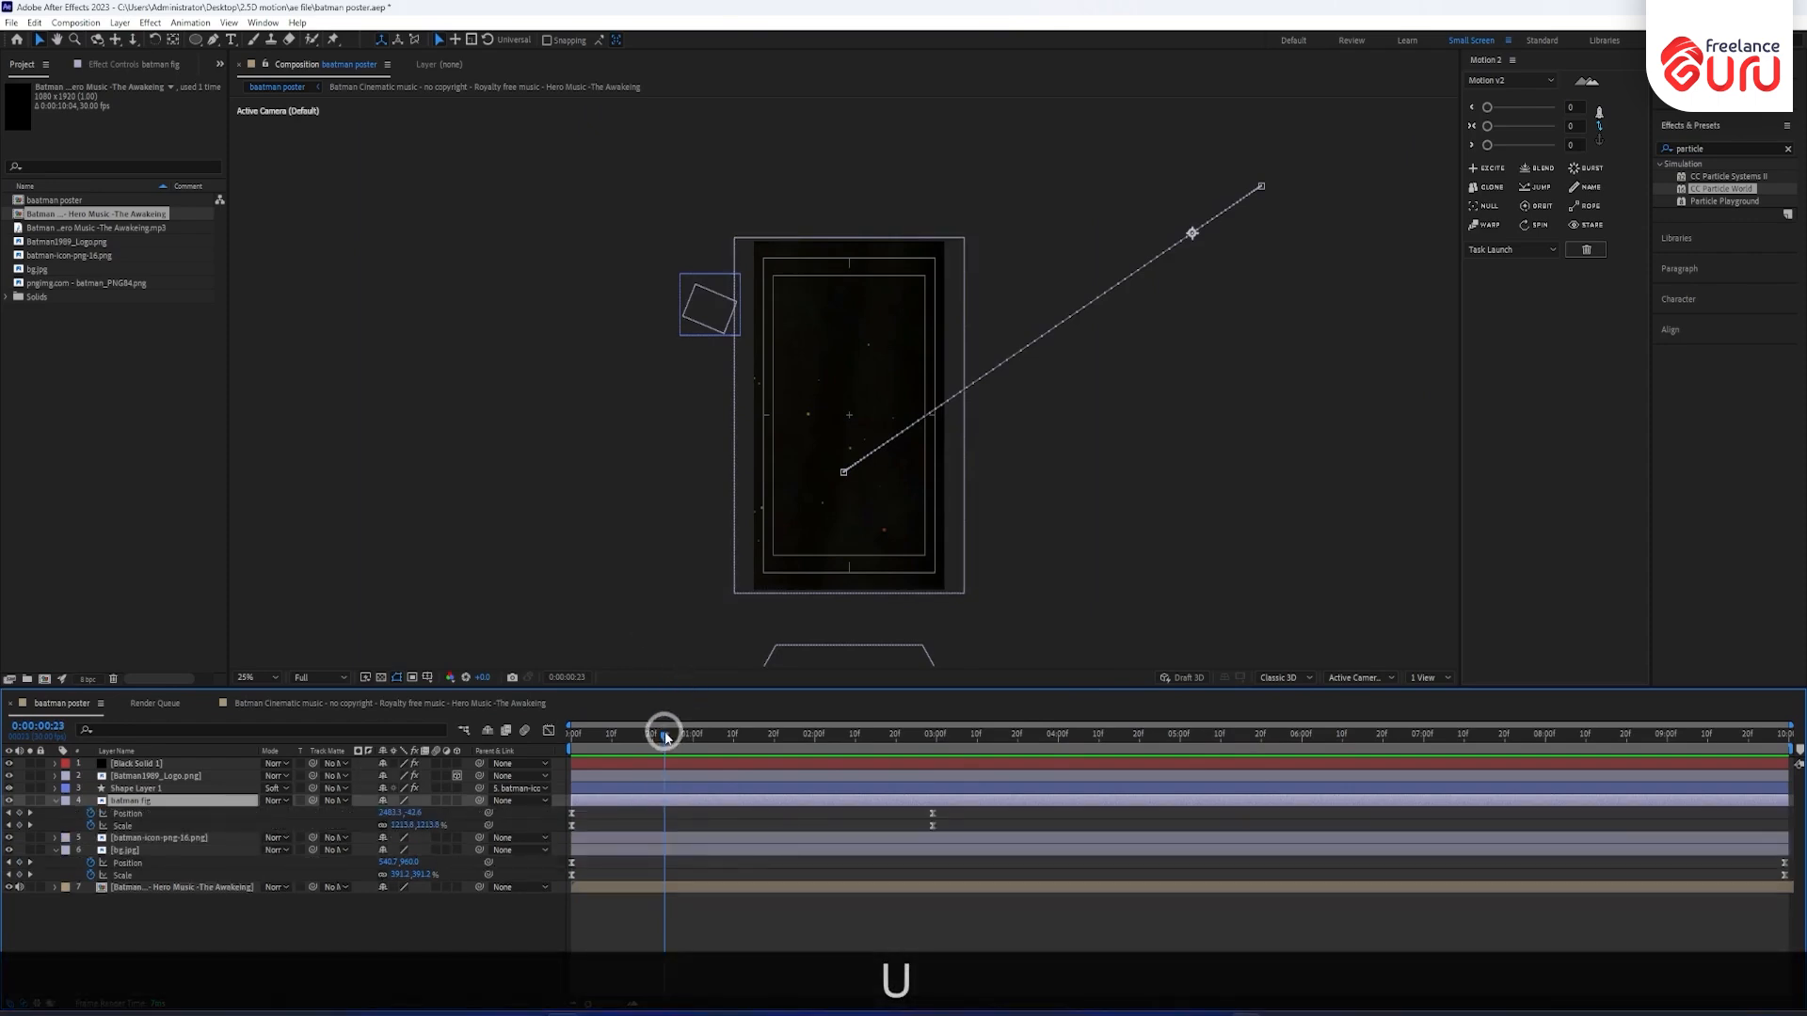
left_click_drag(665, 737, 933, 779)
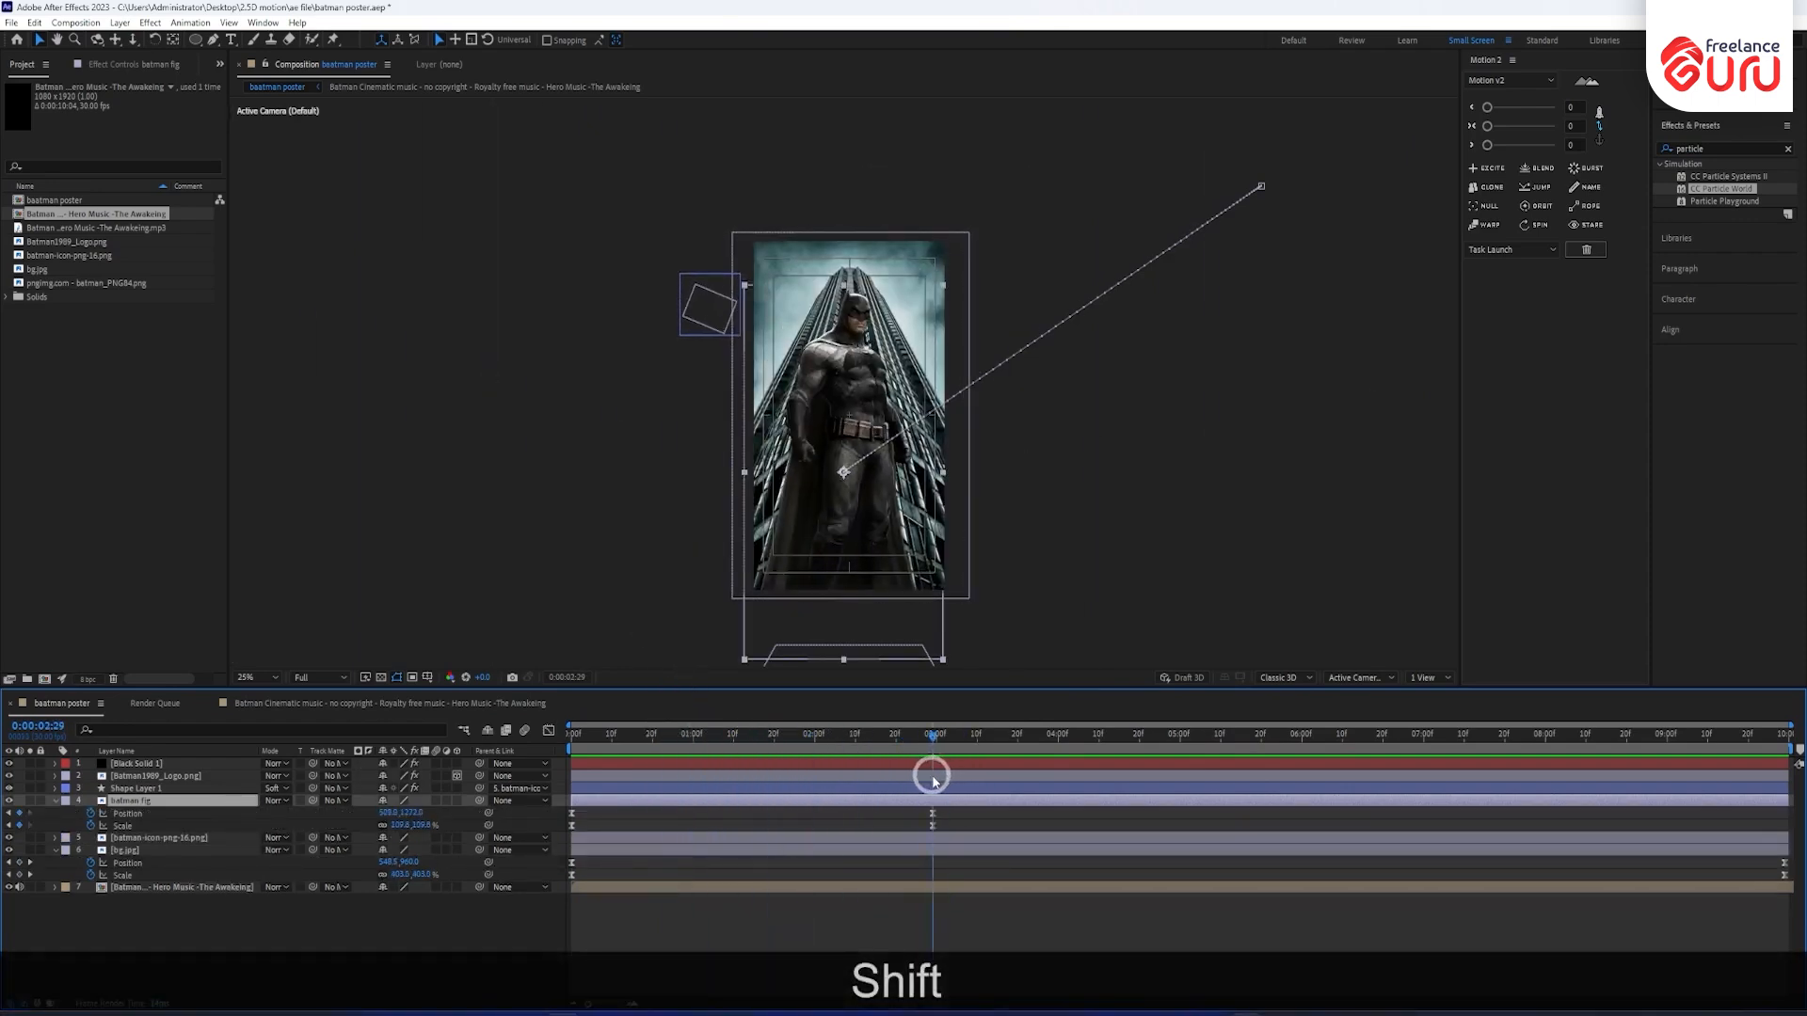
left_click(933, 826, "shift")
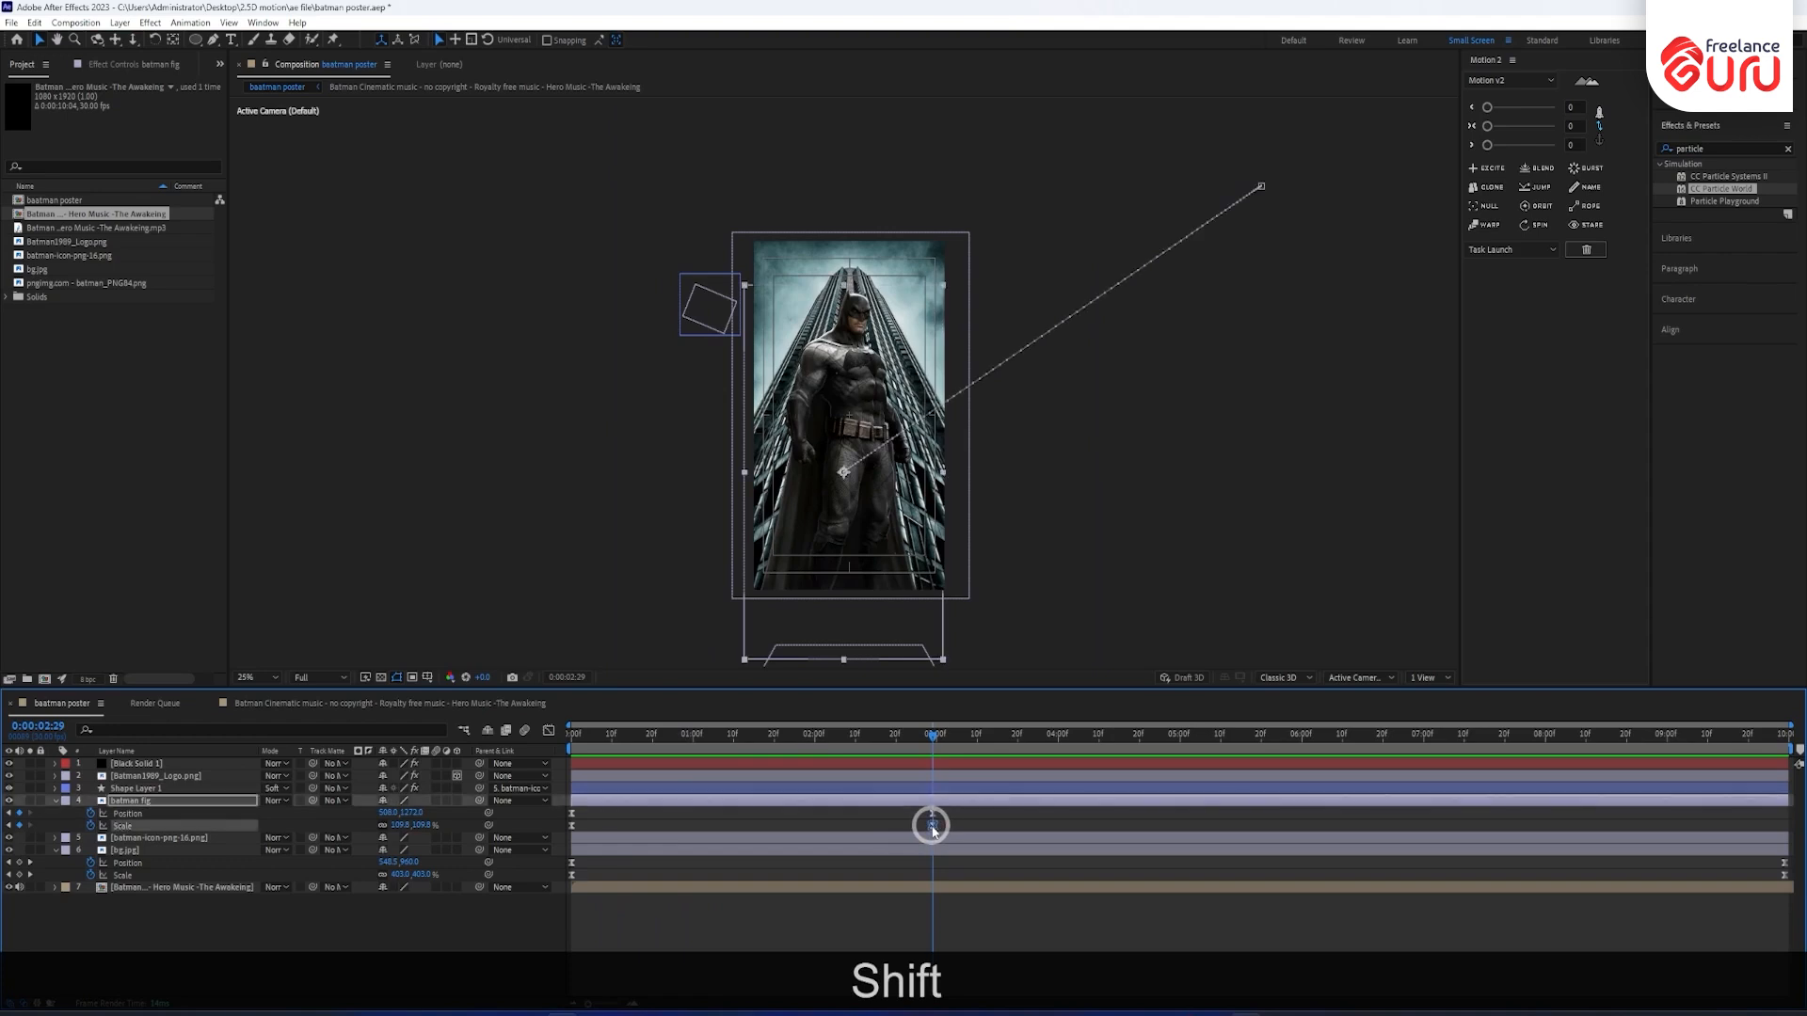
left_click_drag(933, 828, 1216, 855)
Preview the poster from the start to check the Batman figure's longer scale animation.
left_click_drag(932, 732, 553, 746)
key("space")
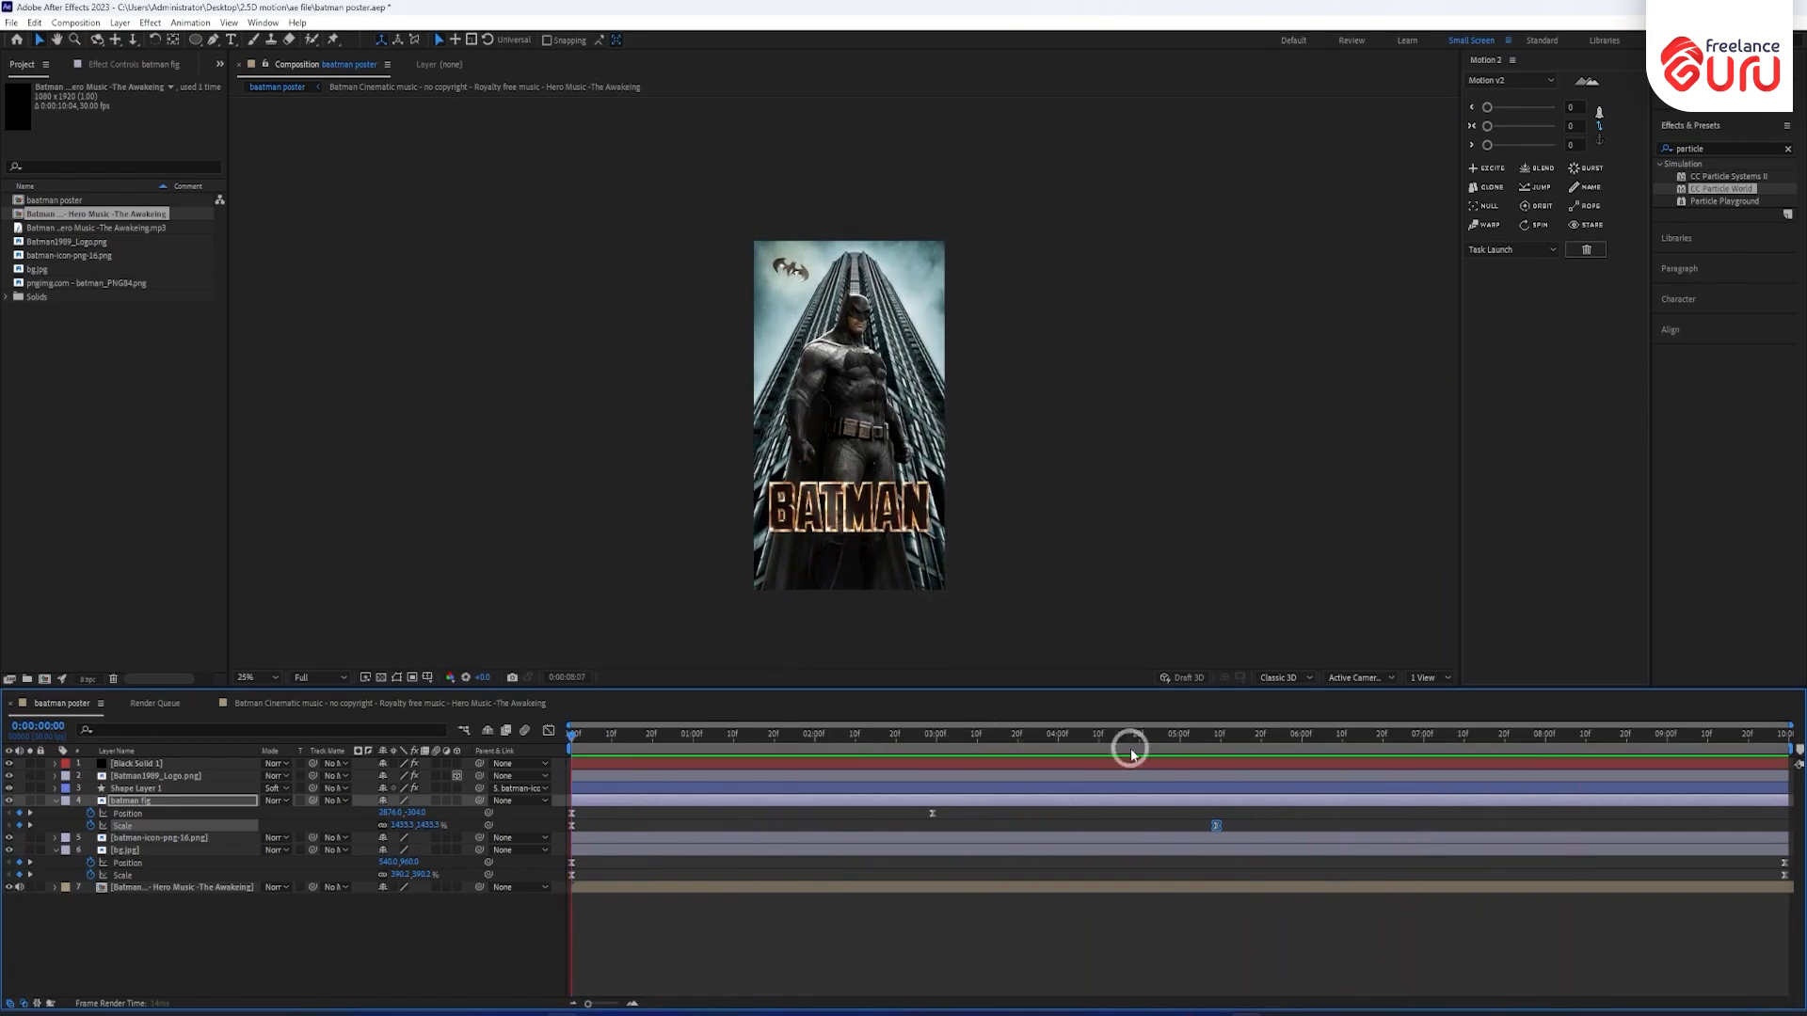
left_click(579, 736)
Add a Scale keyframe of 120% to the batman fig layer at 0:00:09:29.
left_click_drag(579, 735, 1792, 807)
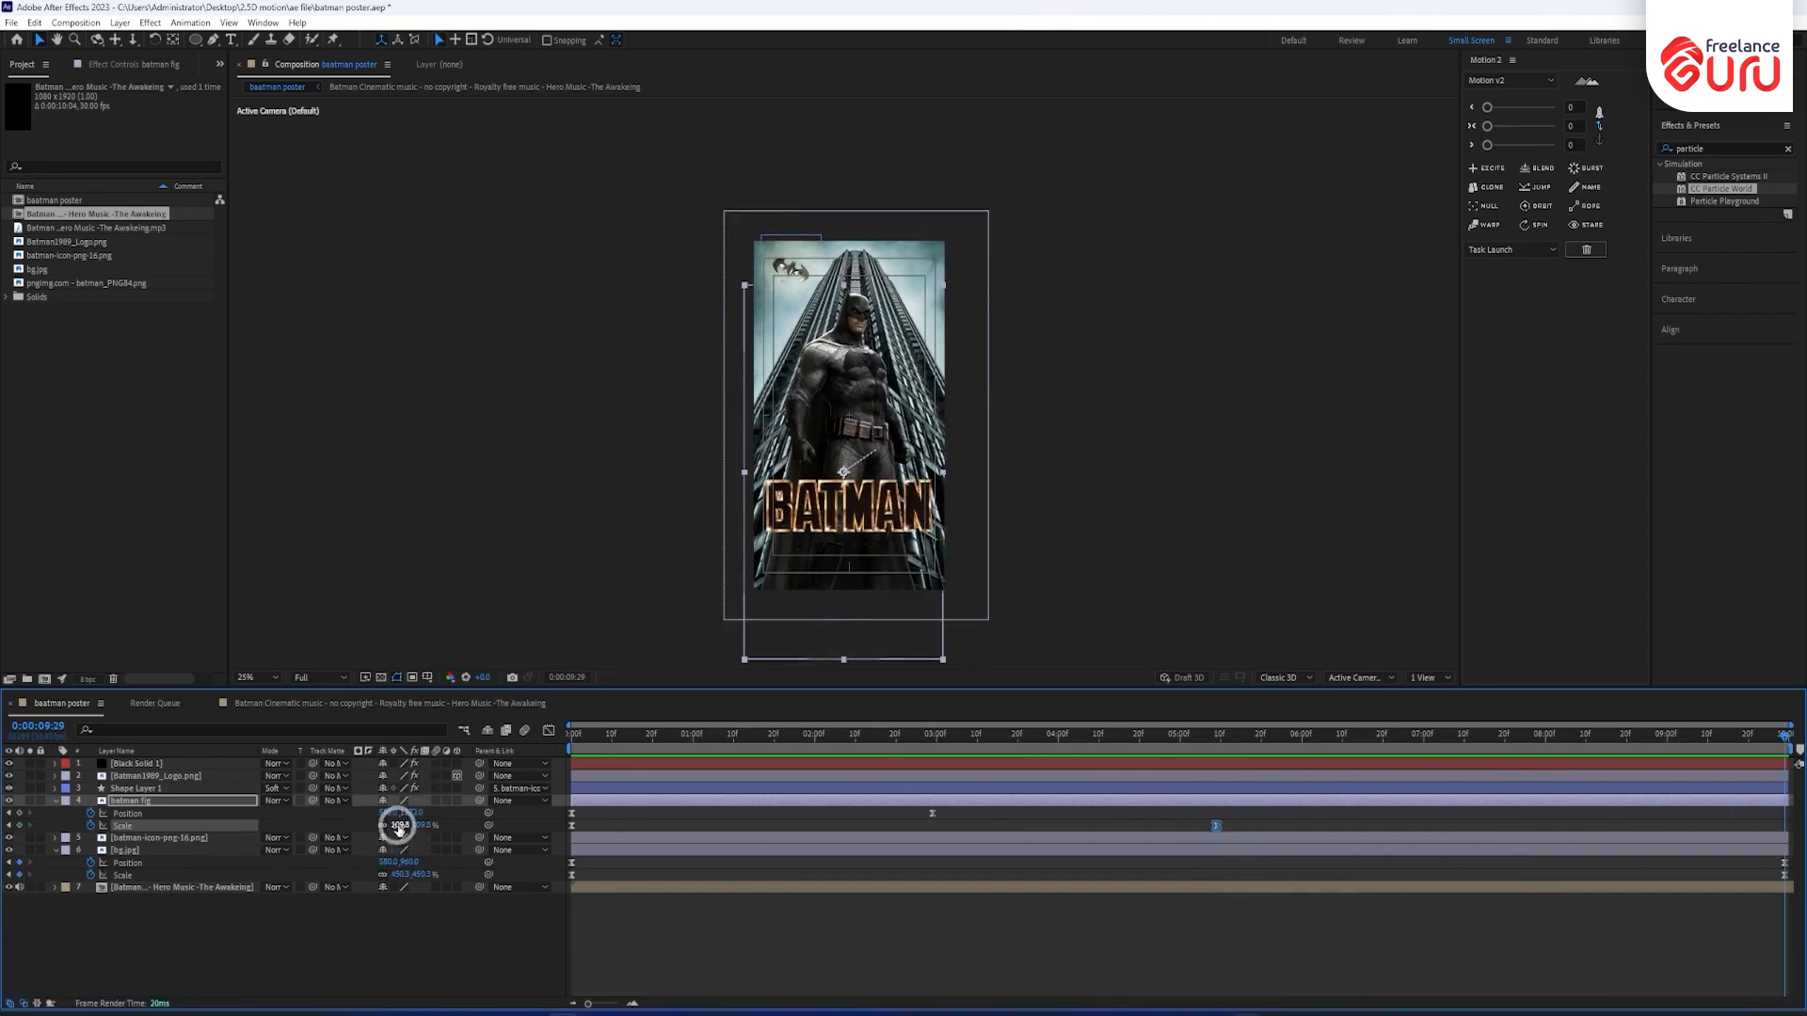
left_click_drag(399, 825, 405, 823)
key("ctrl+z")
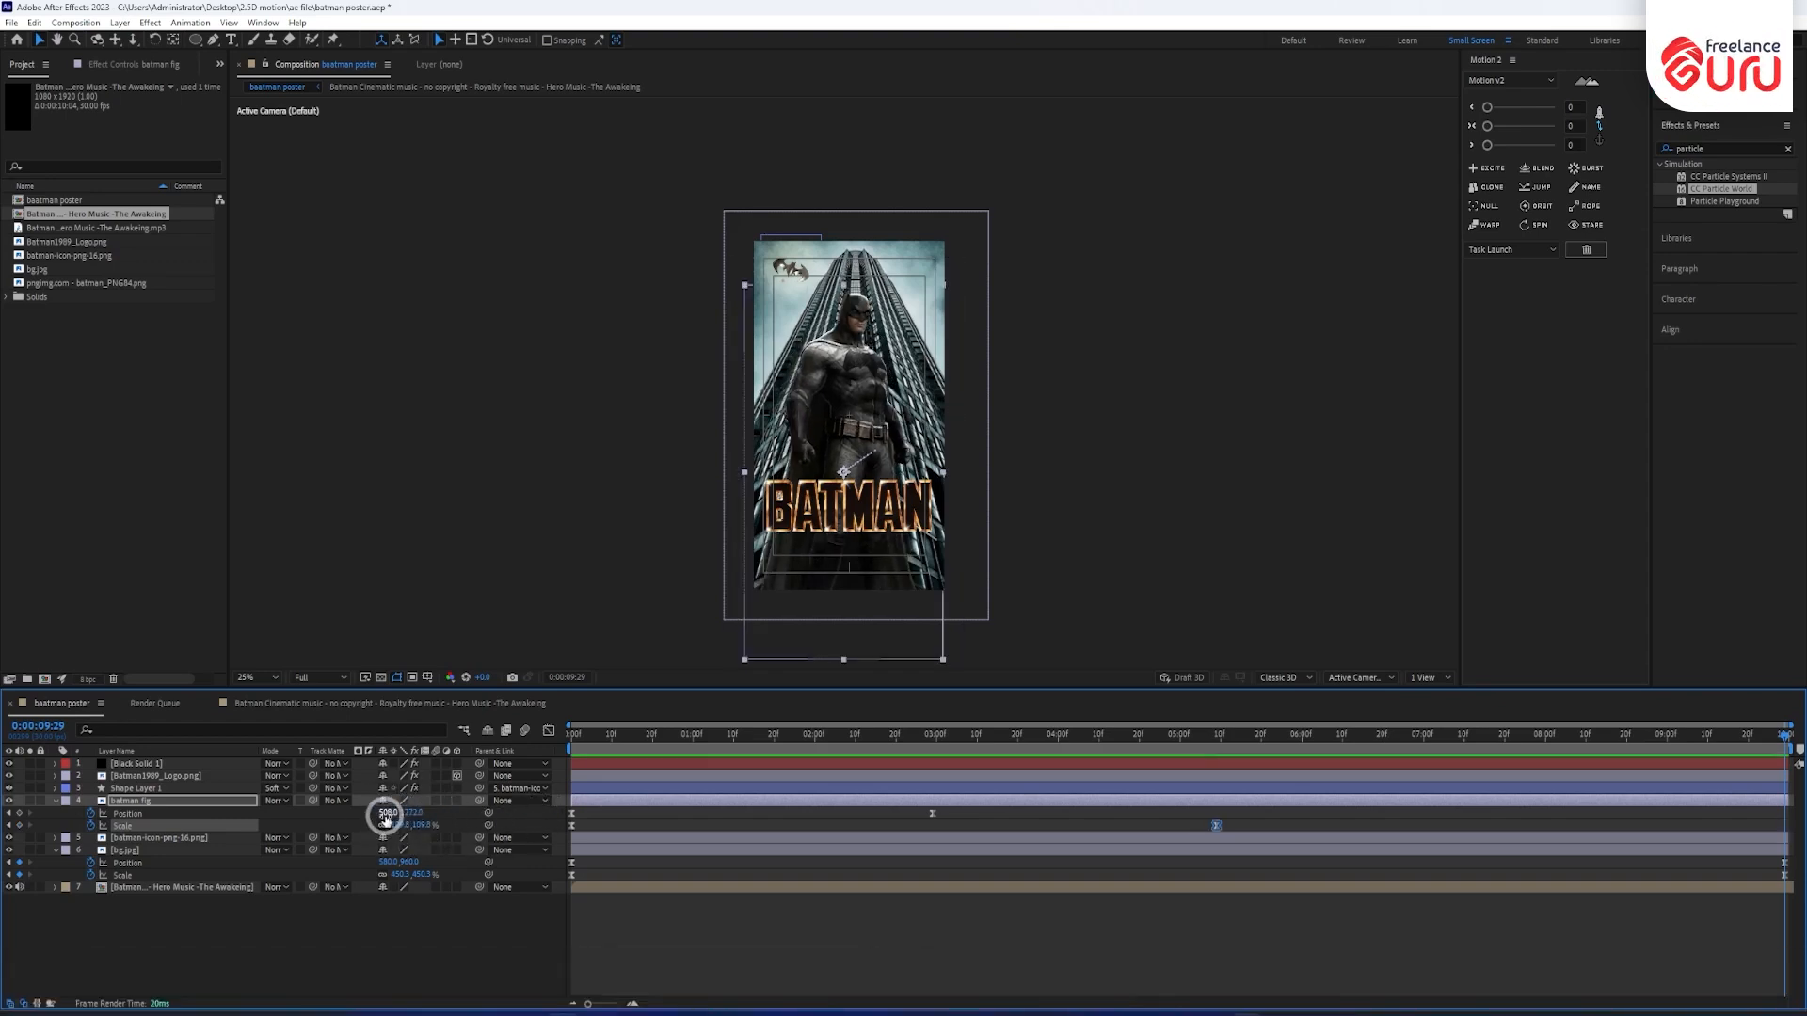
left_click_drag(396, 825, 401, 825)
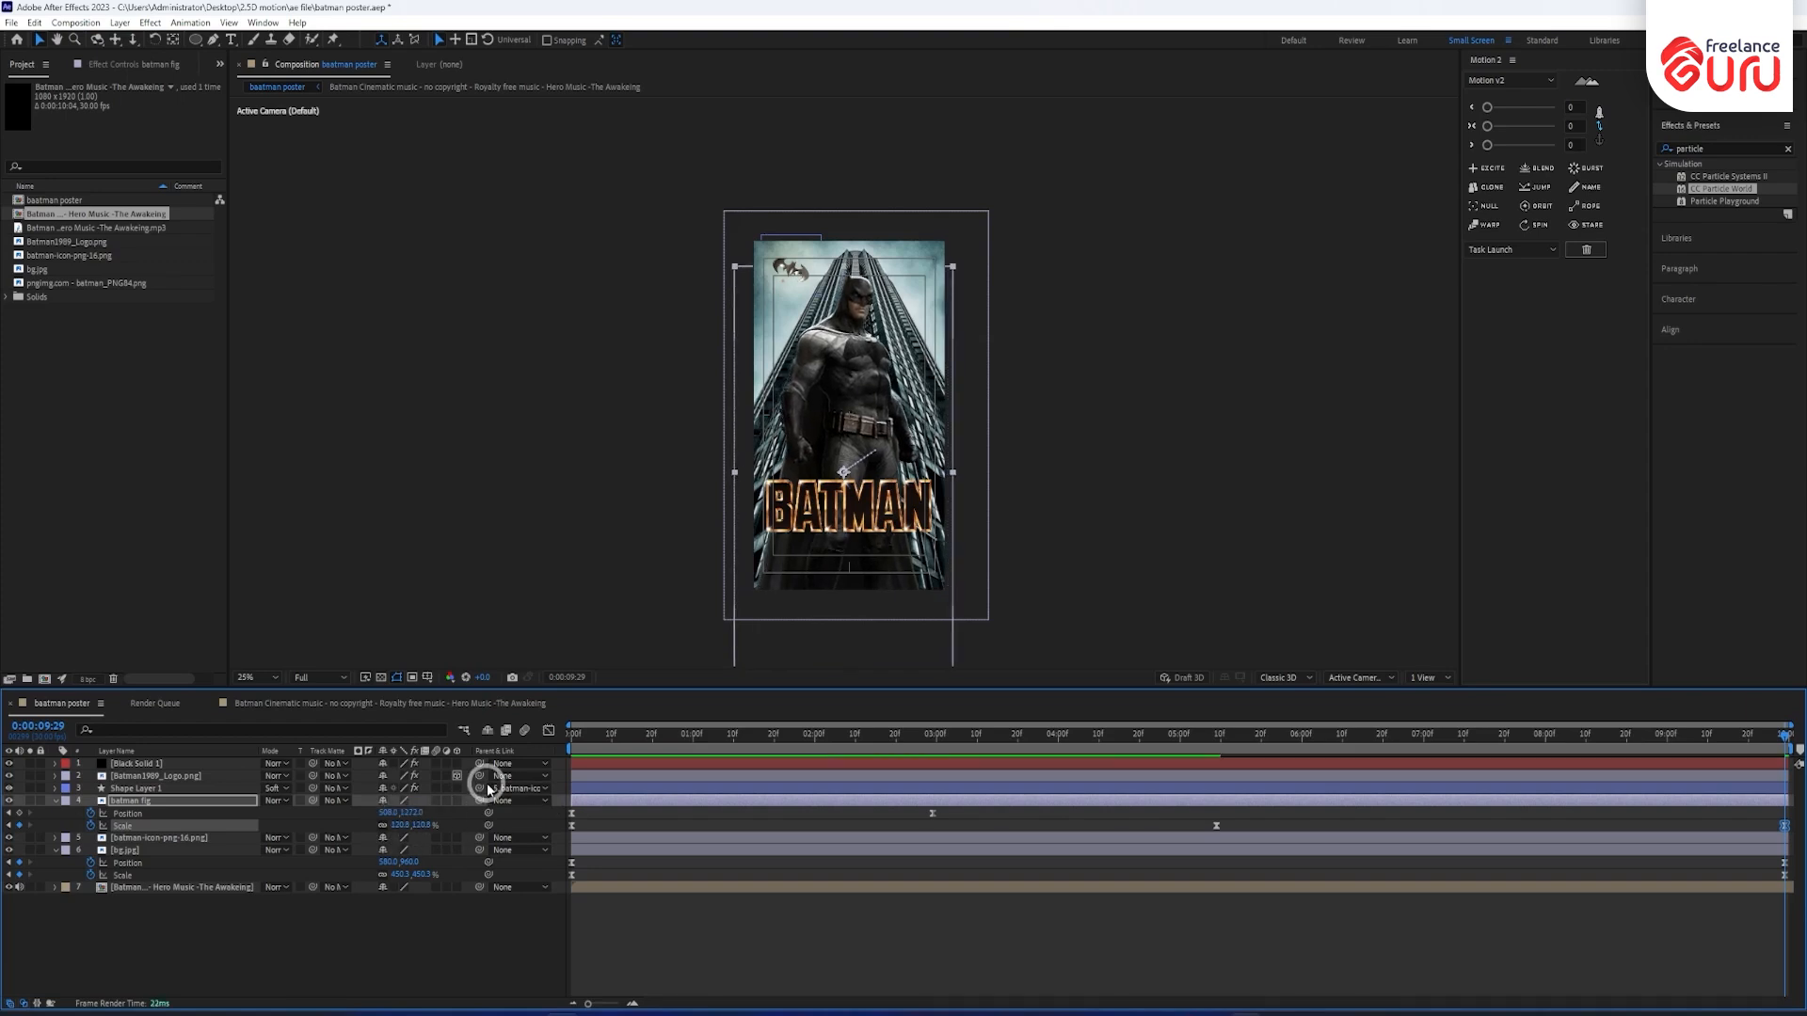
Raise the batman fig layer to position 508, 1233 at 0:00:09:29 and preview the complete animation.
key("shift+Up")
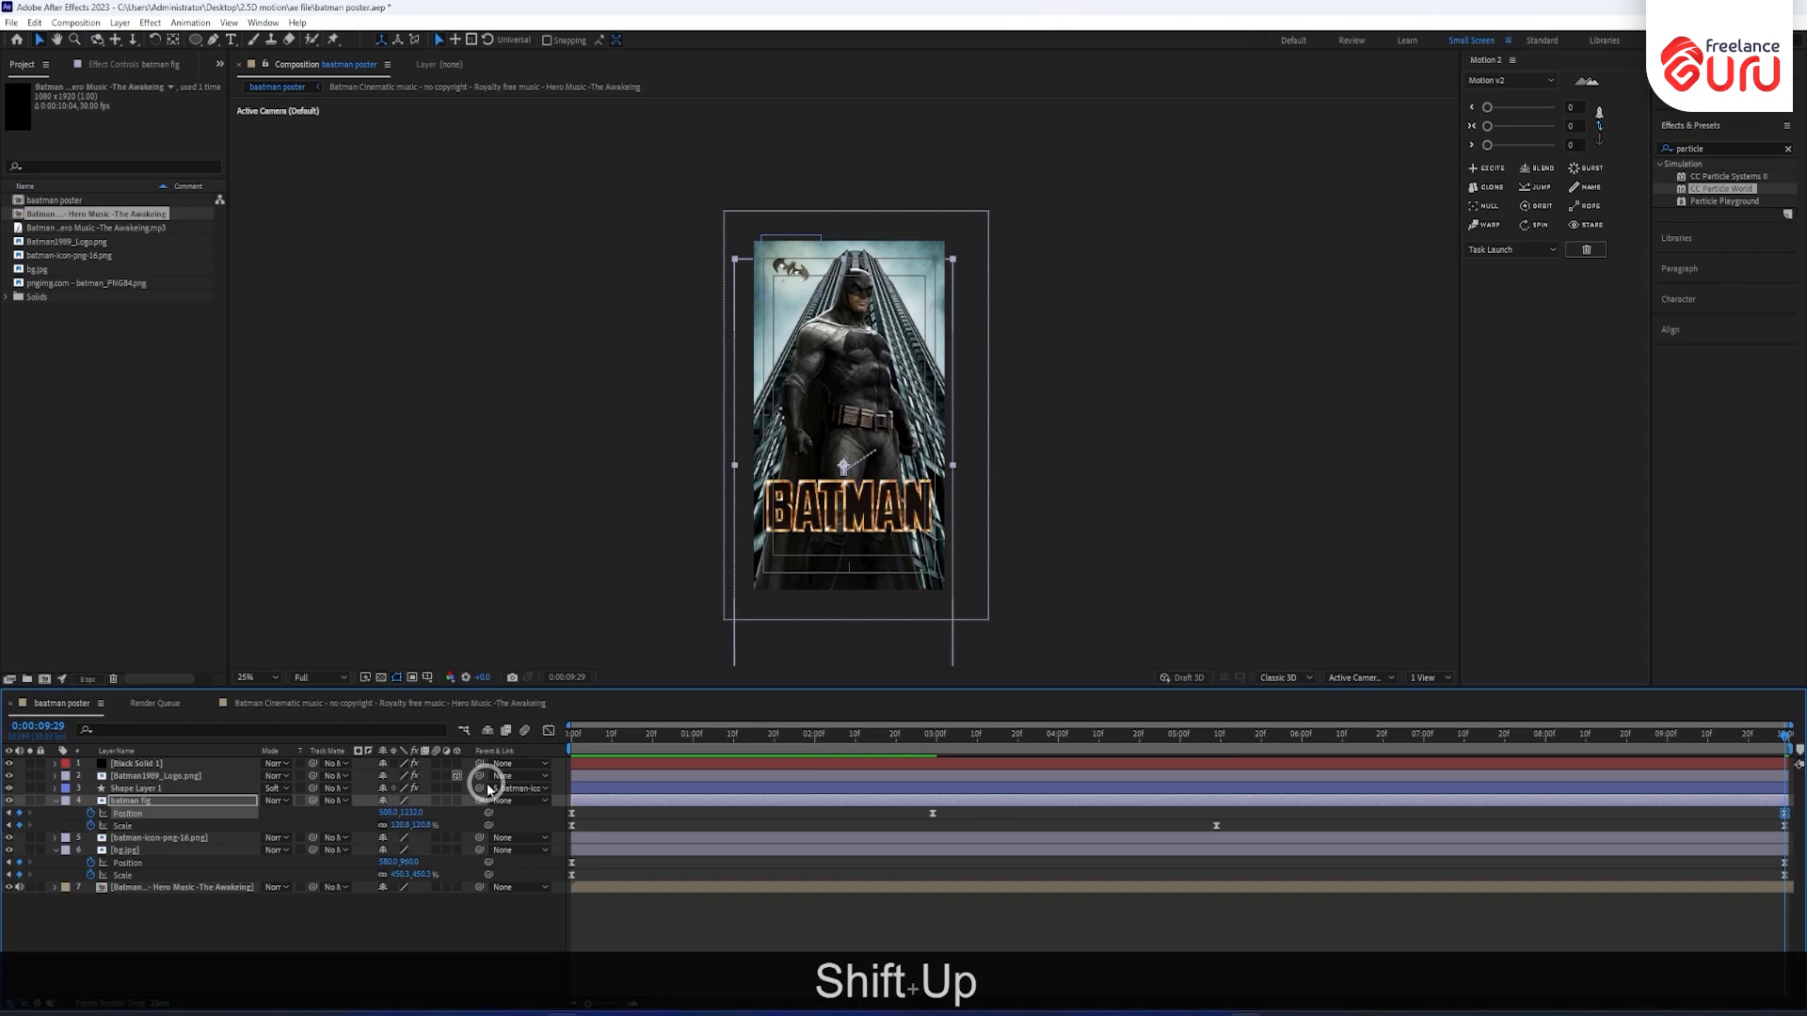
key("shift+Up")
key("shift+Up")
key("shift+Up")
key("shift+Up")
key("shift+Down")
key("shift+Down")
key("shift+Down")
key("shift+Down")
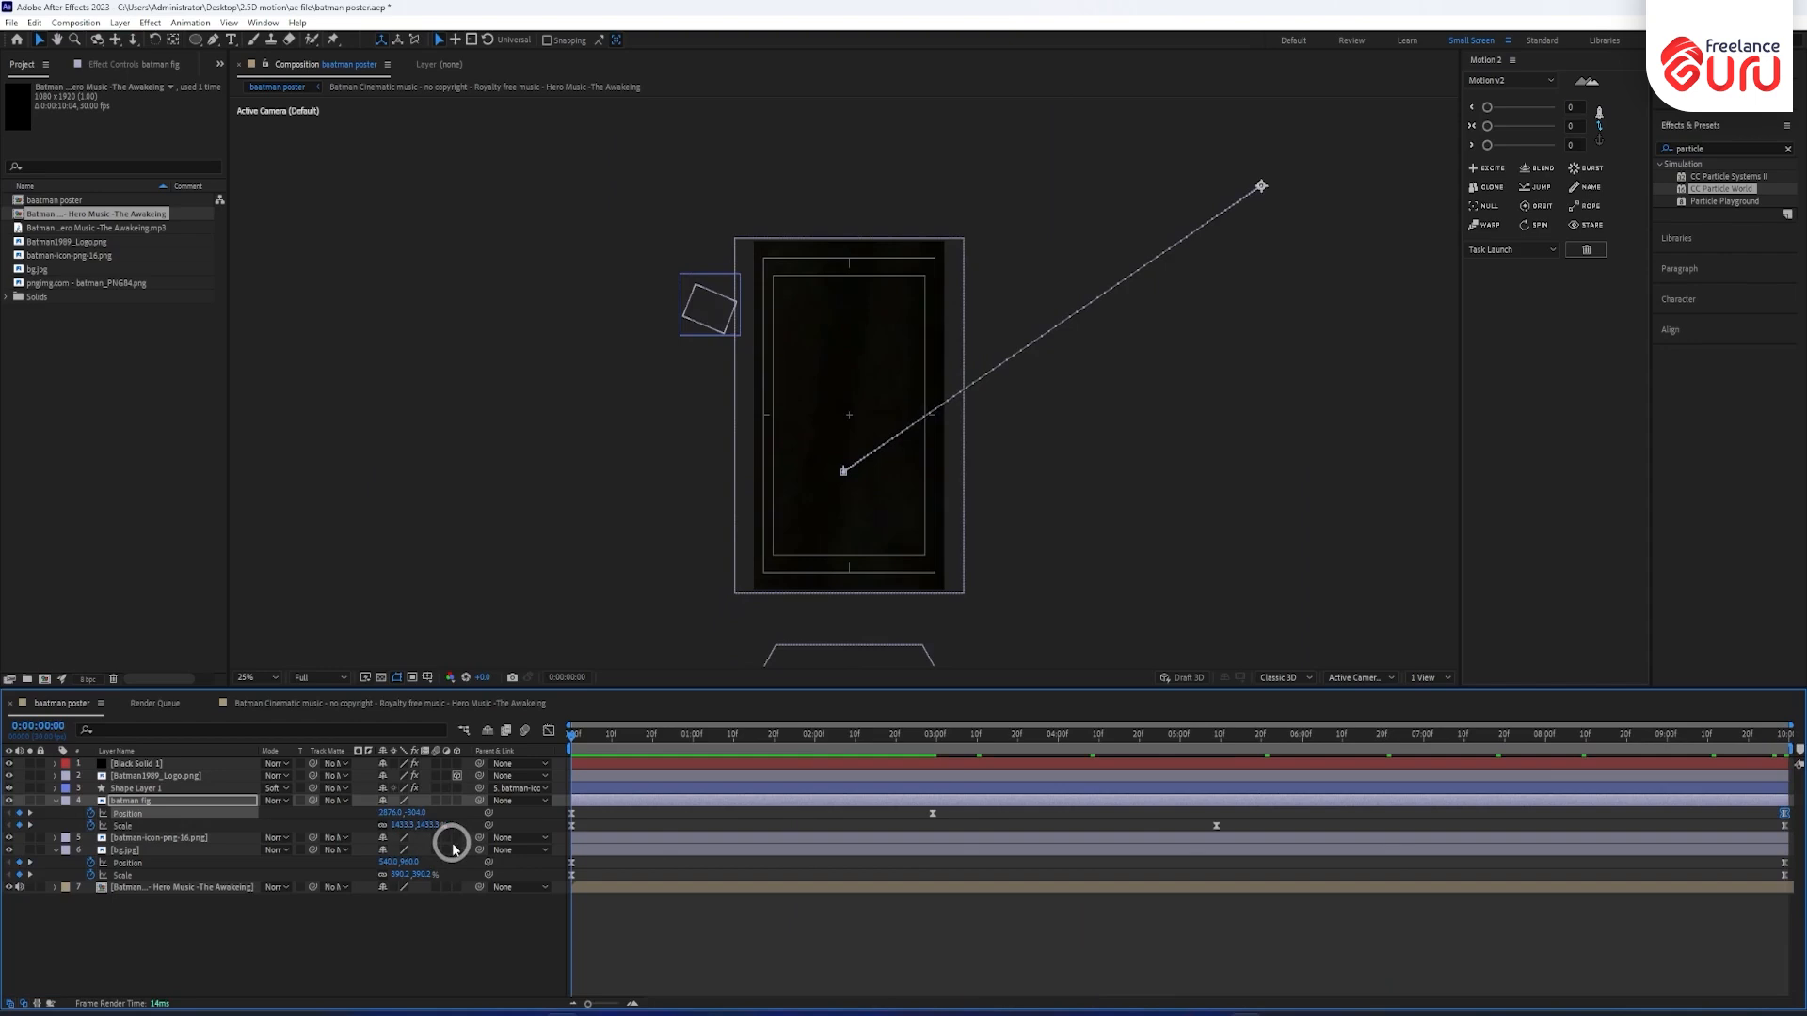
key("KP_0")
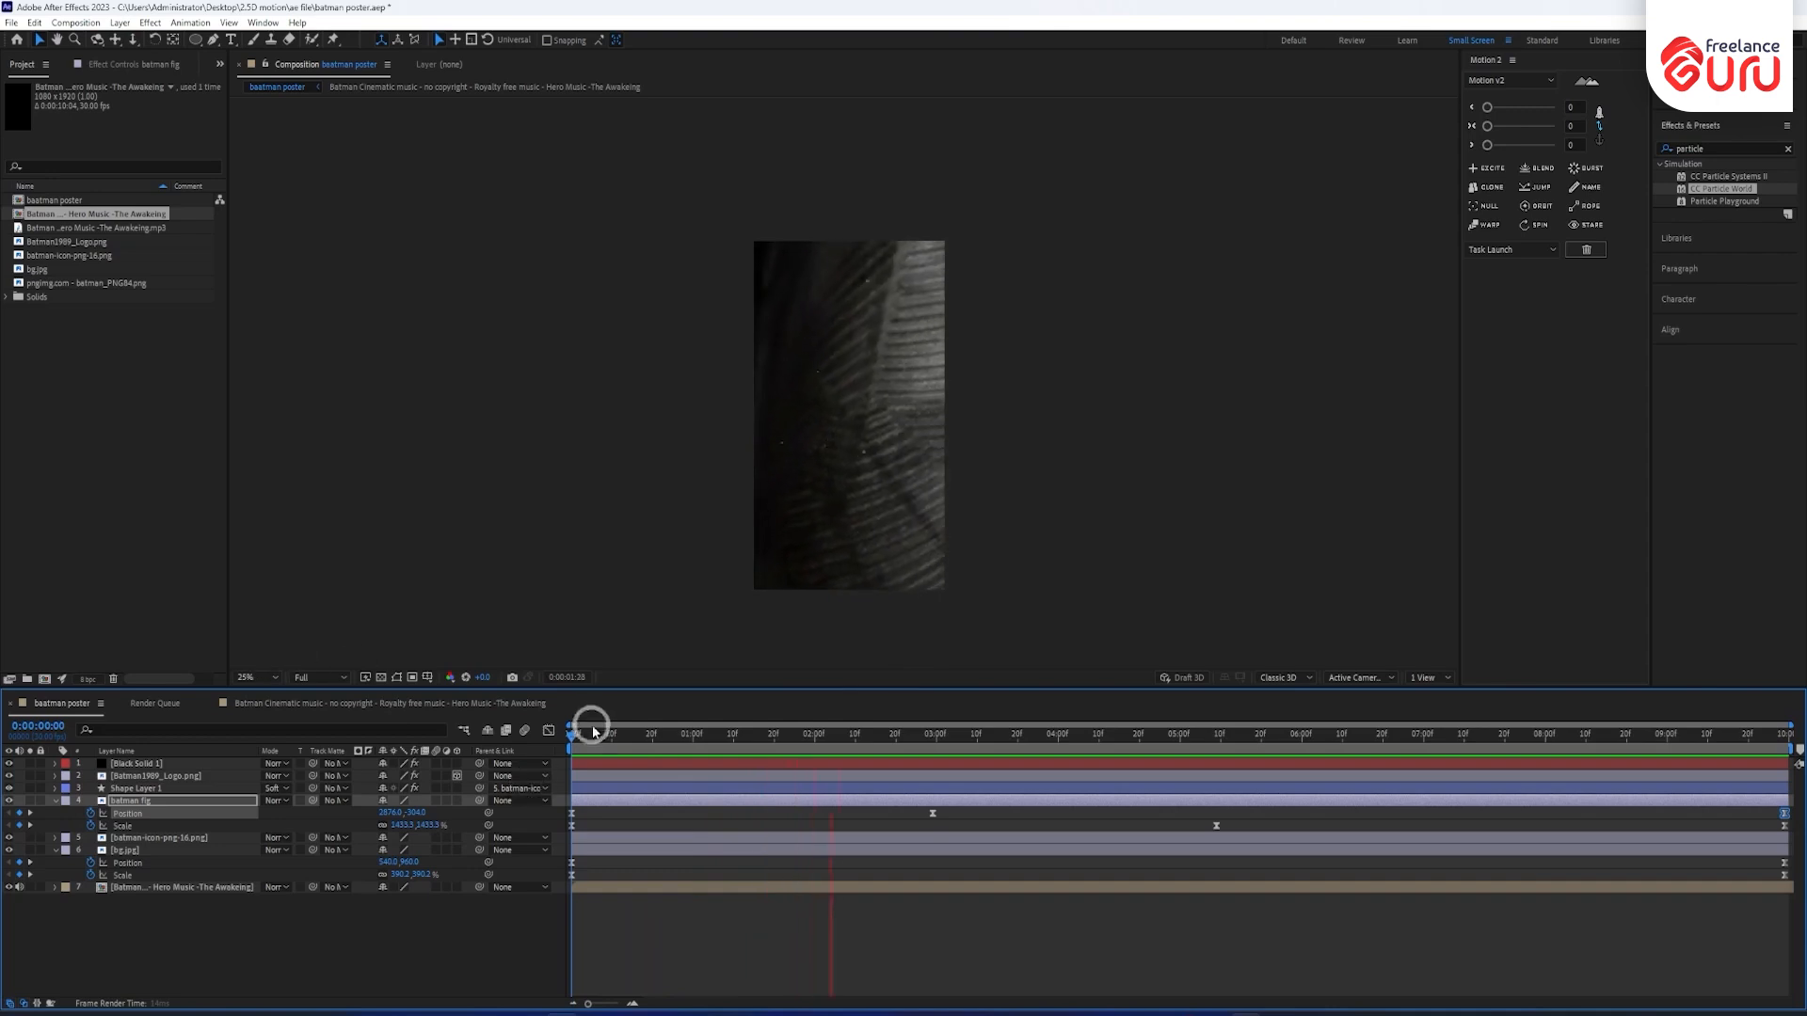
left_click_drag(579, 735, 1787, 927)
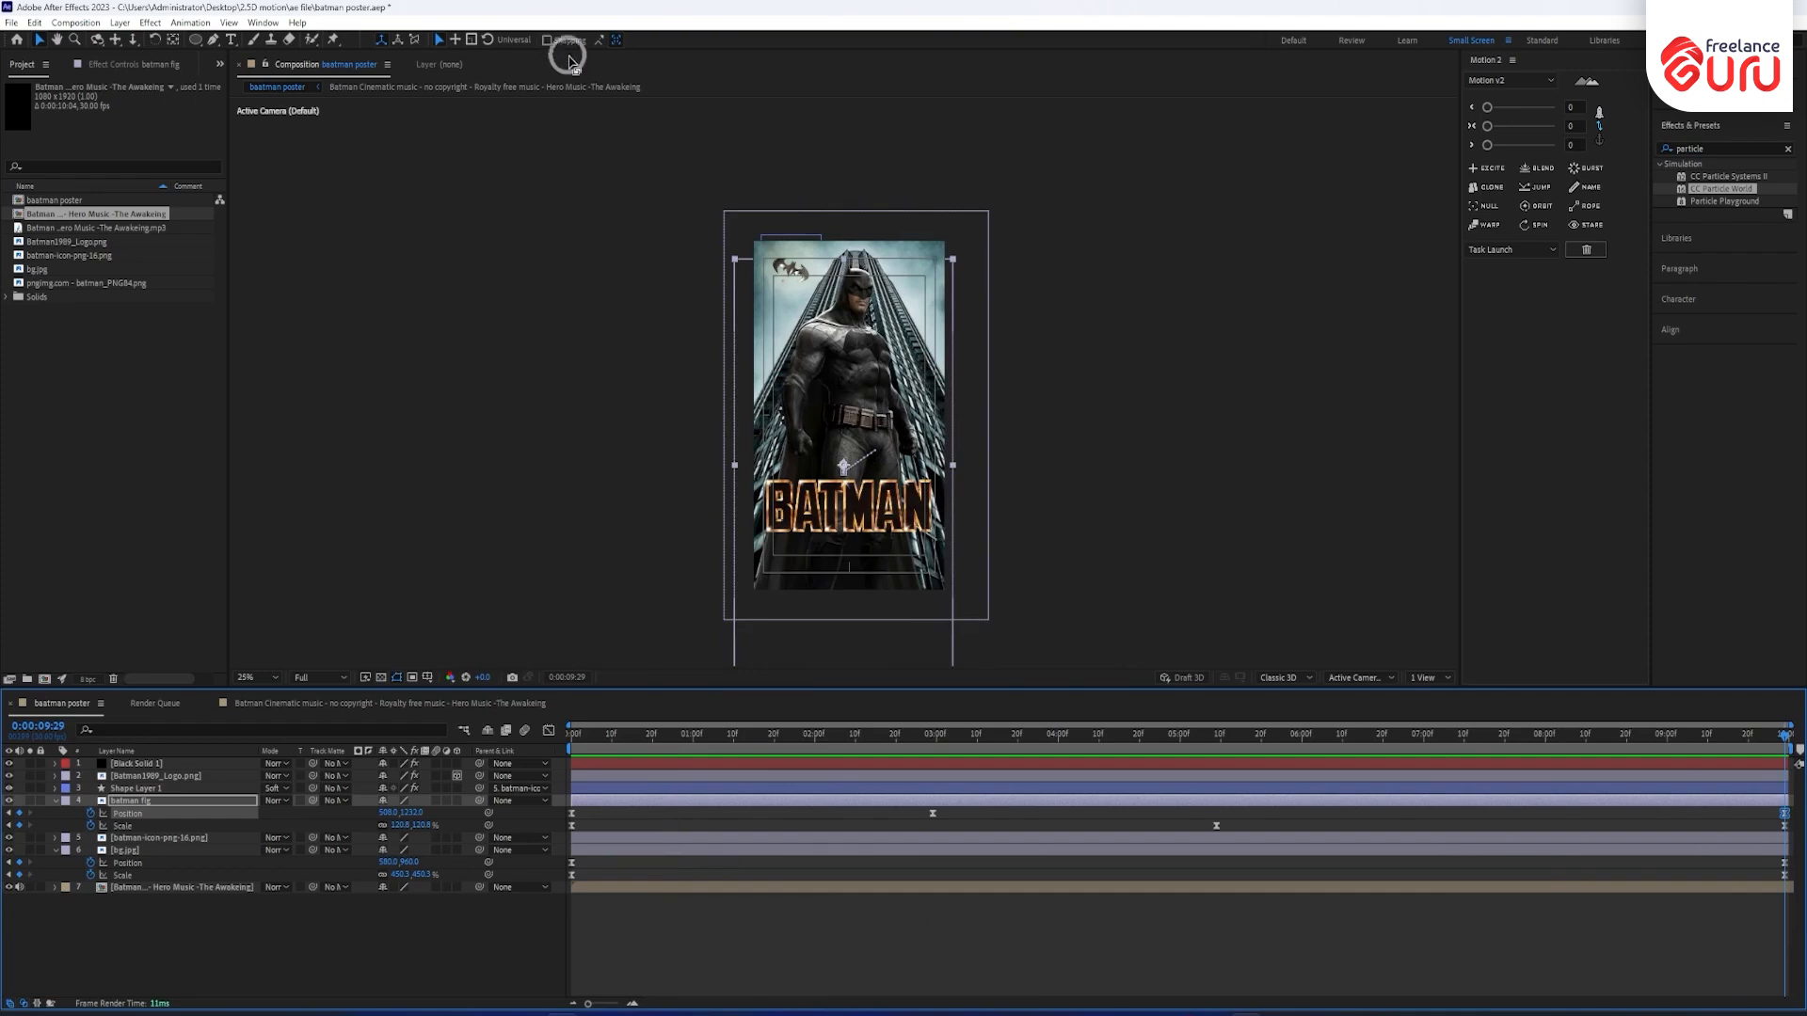
Save the project and add the batman poster composition to the render queue.
key("ctrl+s")
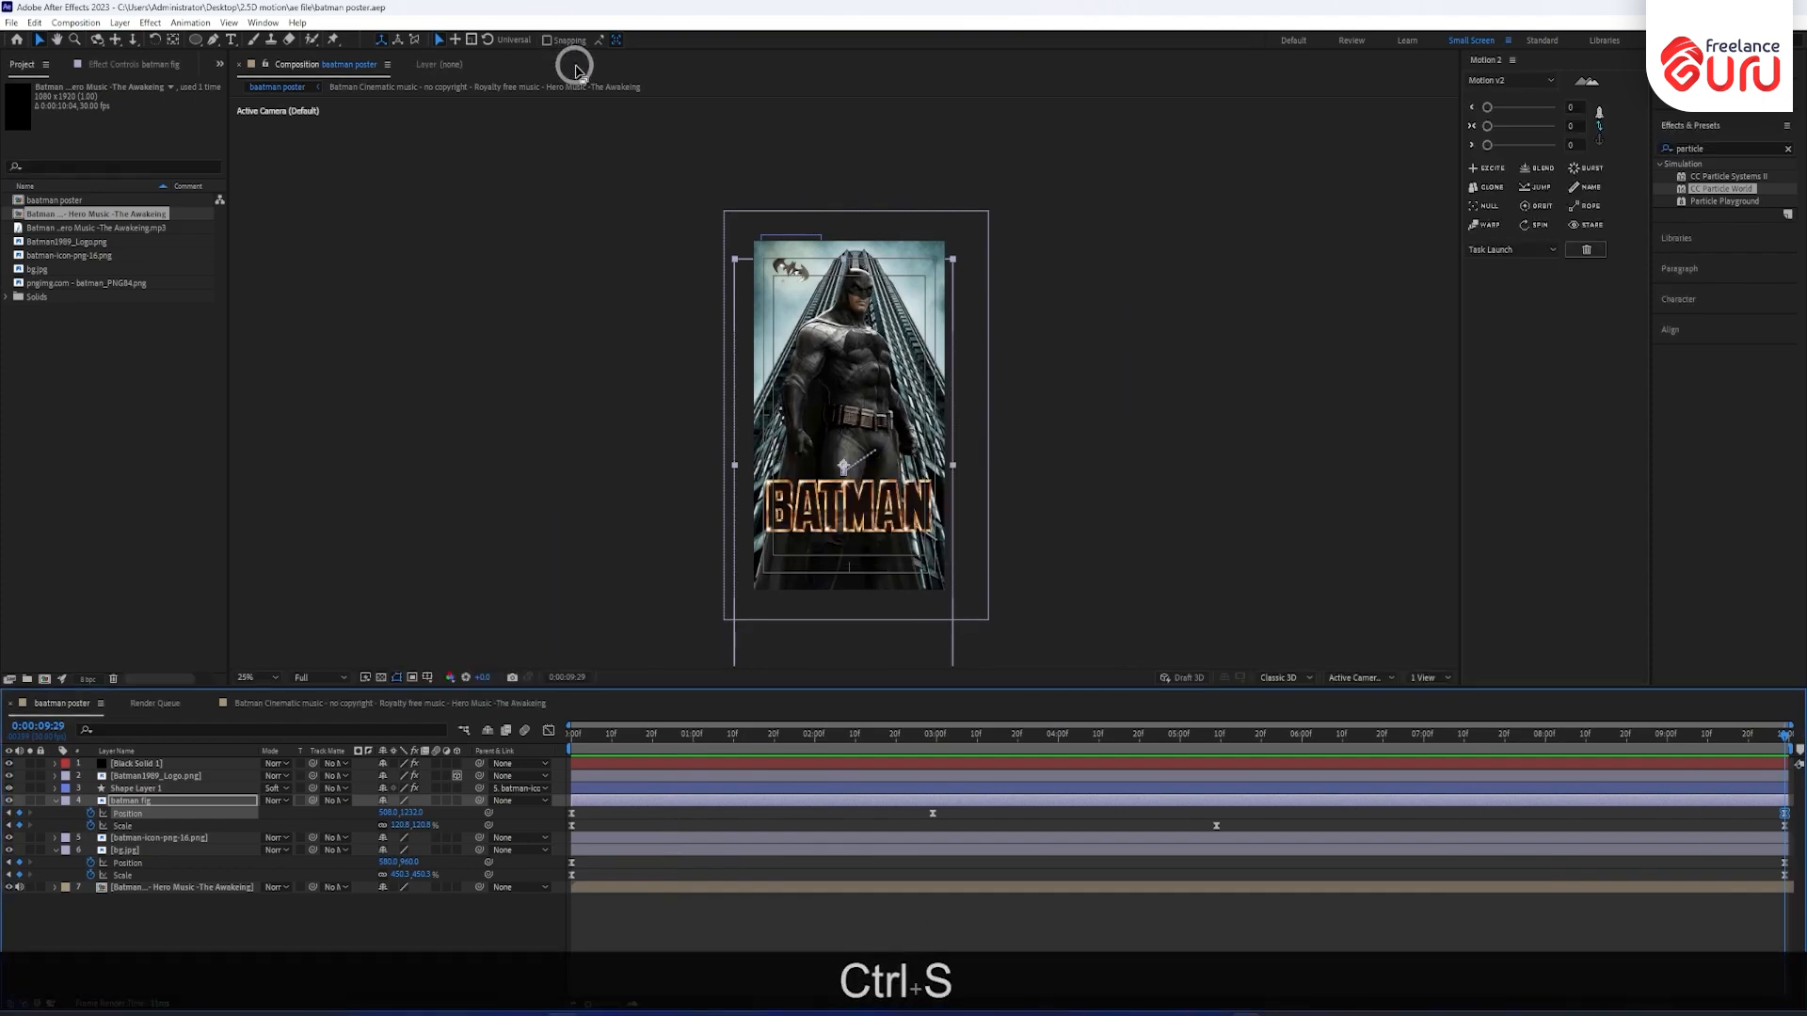
key("ctrl+m")
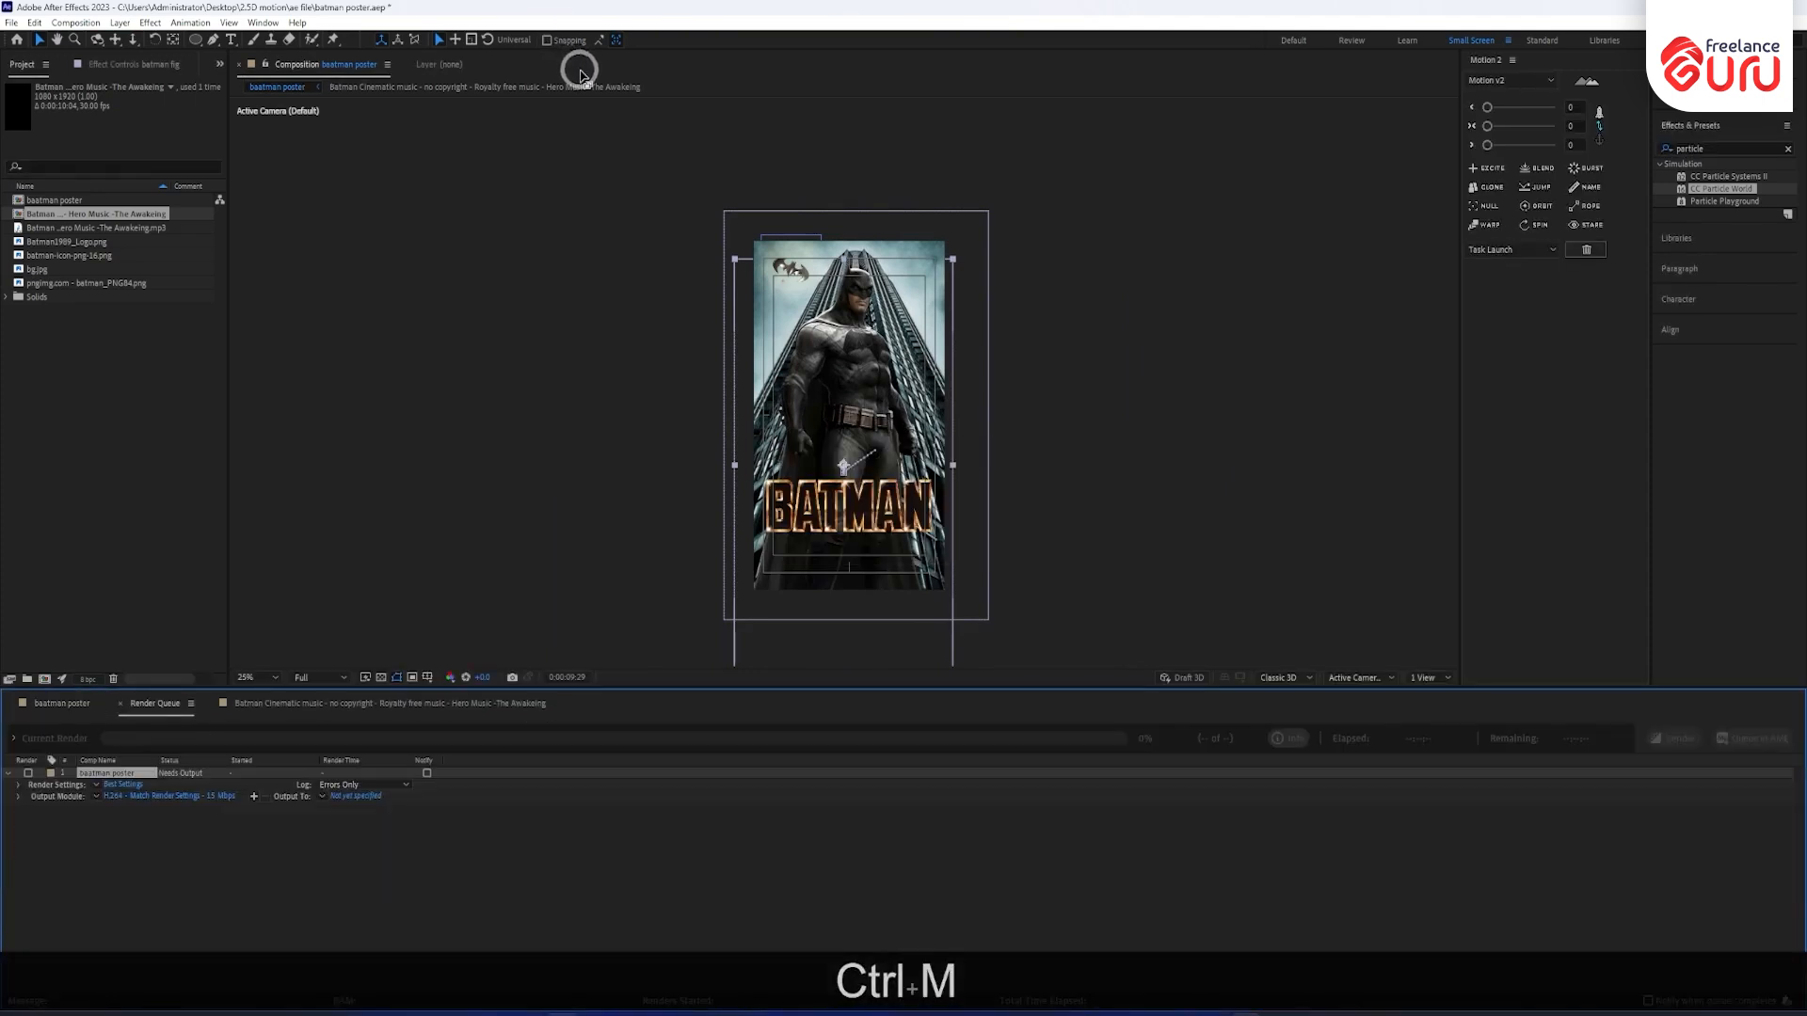
Accept the H.264 output module settings and set the output location to the 2.5D motion folder on the Desktop.
left_click(170, 797)
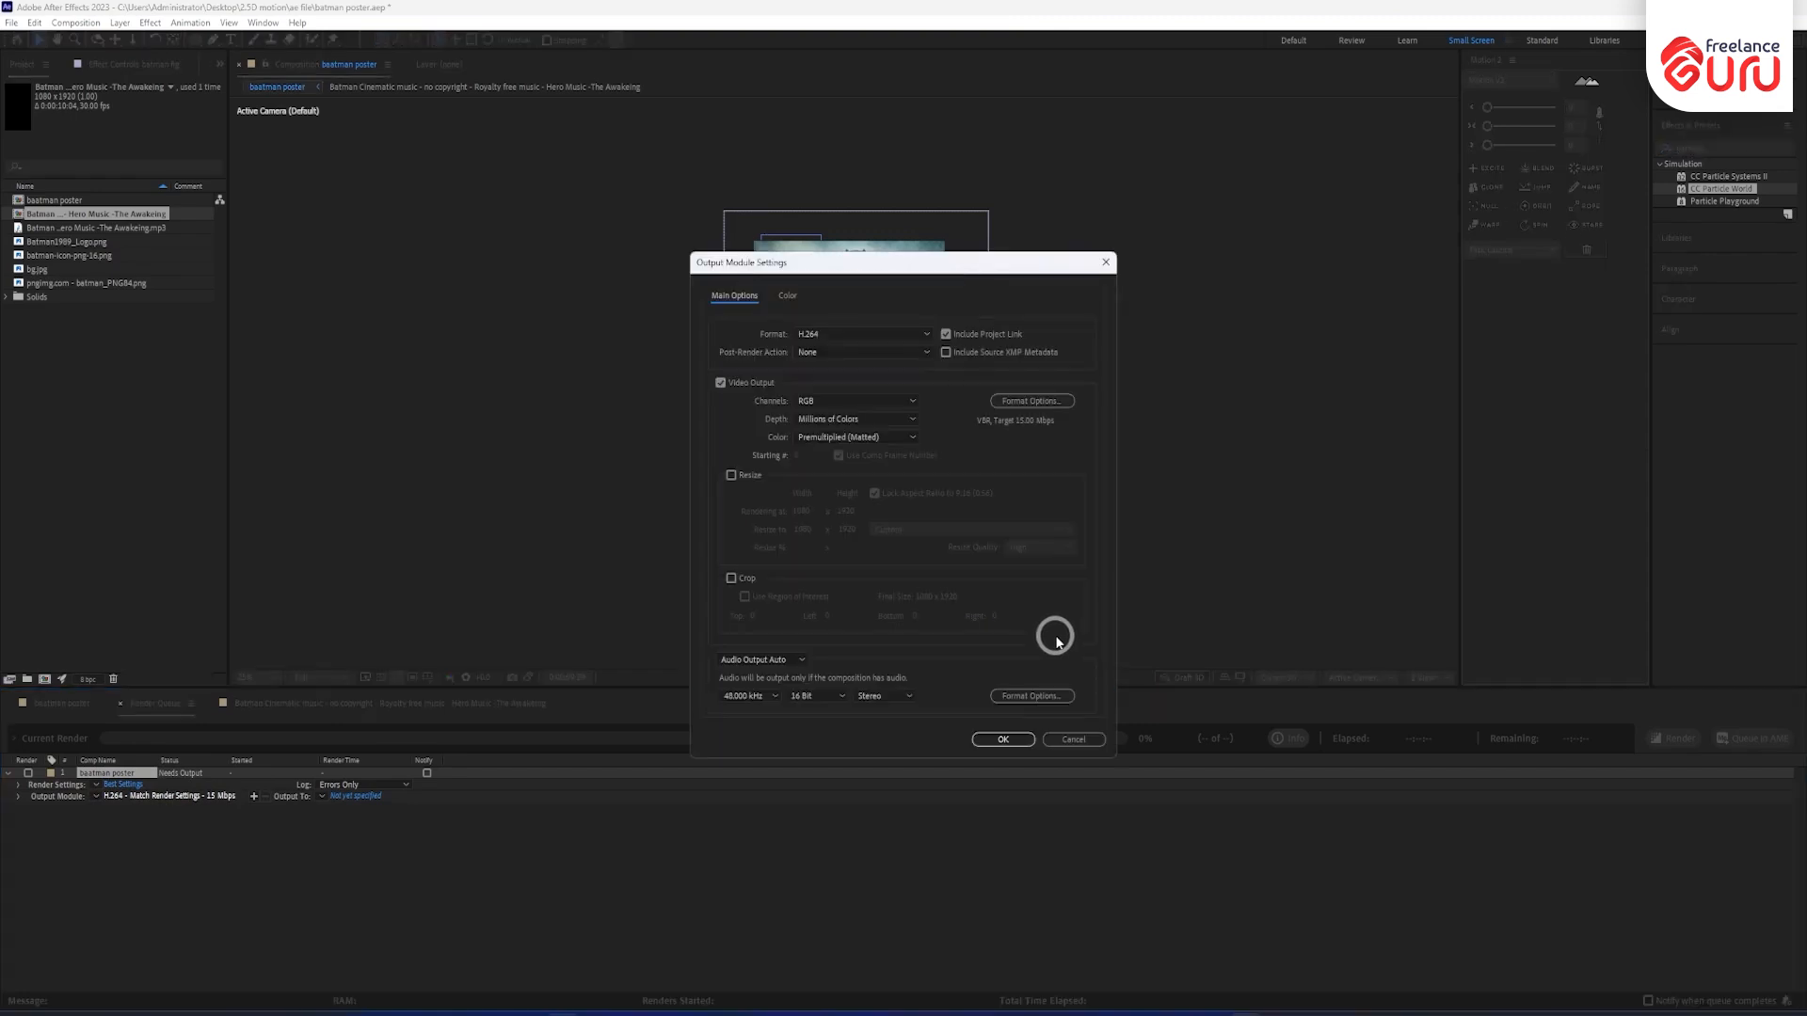
left_click(1003, 739)
left_click(340, 796)
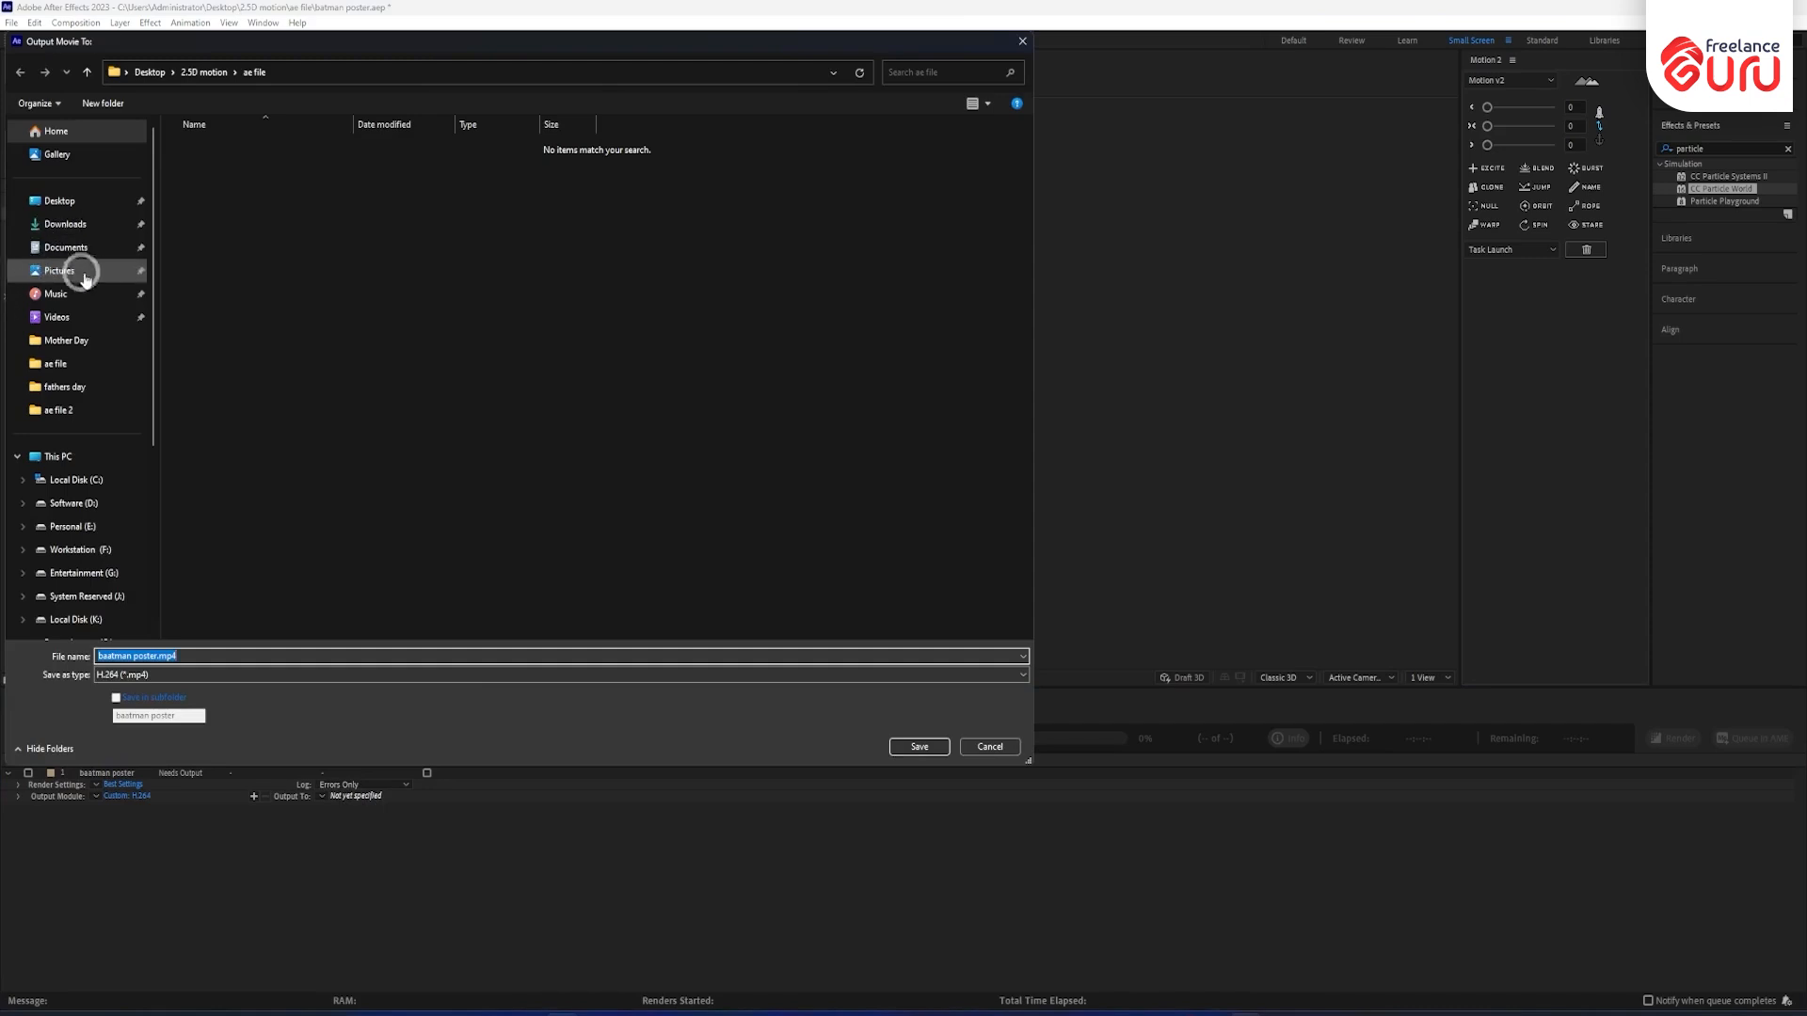
left_click(62, 202)
double_click(207, 155)
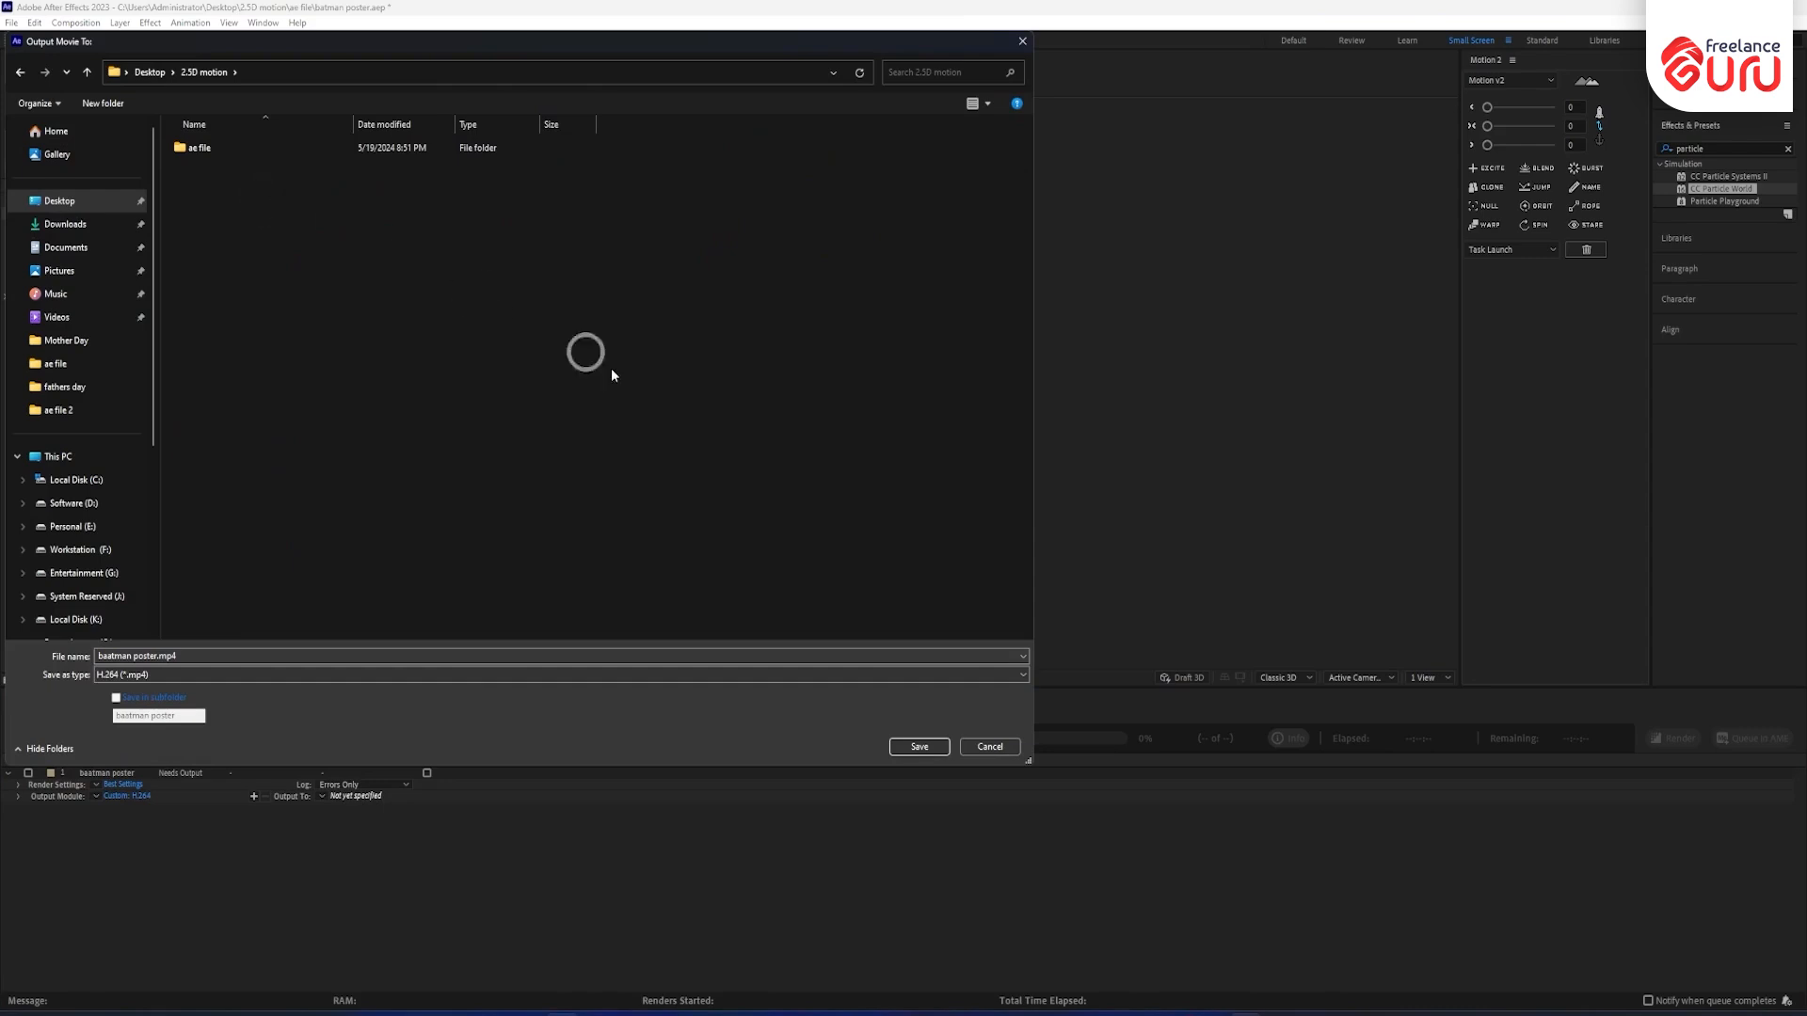
Create a folder named render inside 2.5D motion, save the MP4 output there and render the queued poster composition.
left_click(99, 104)
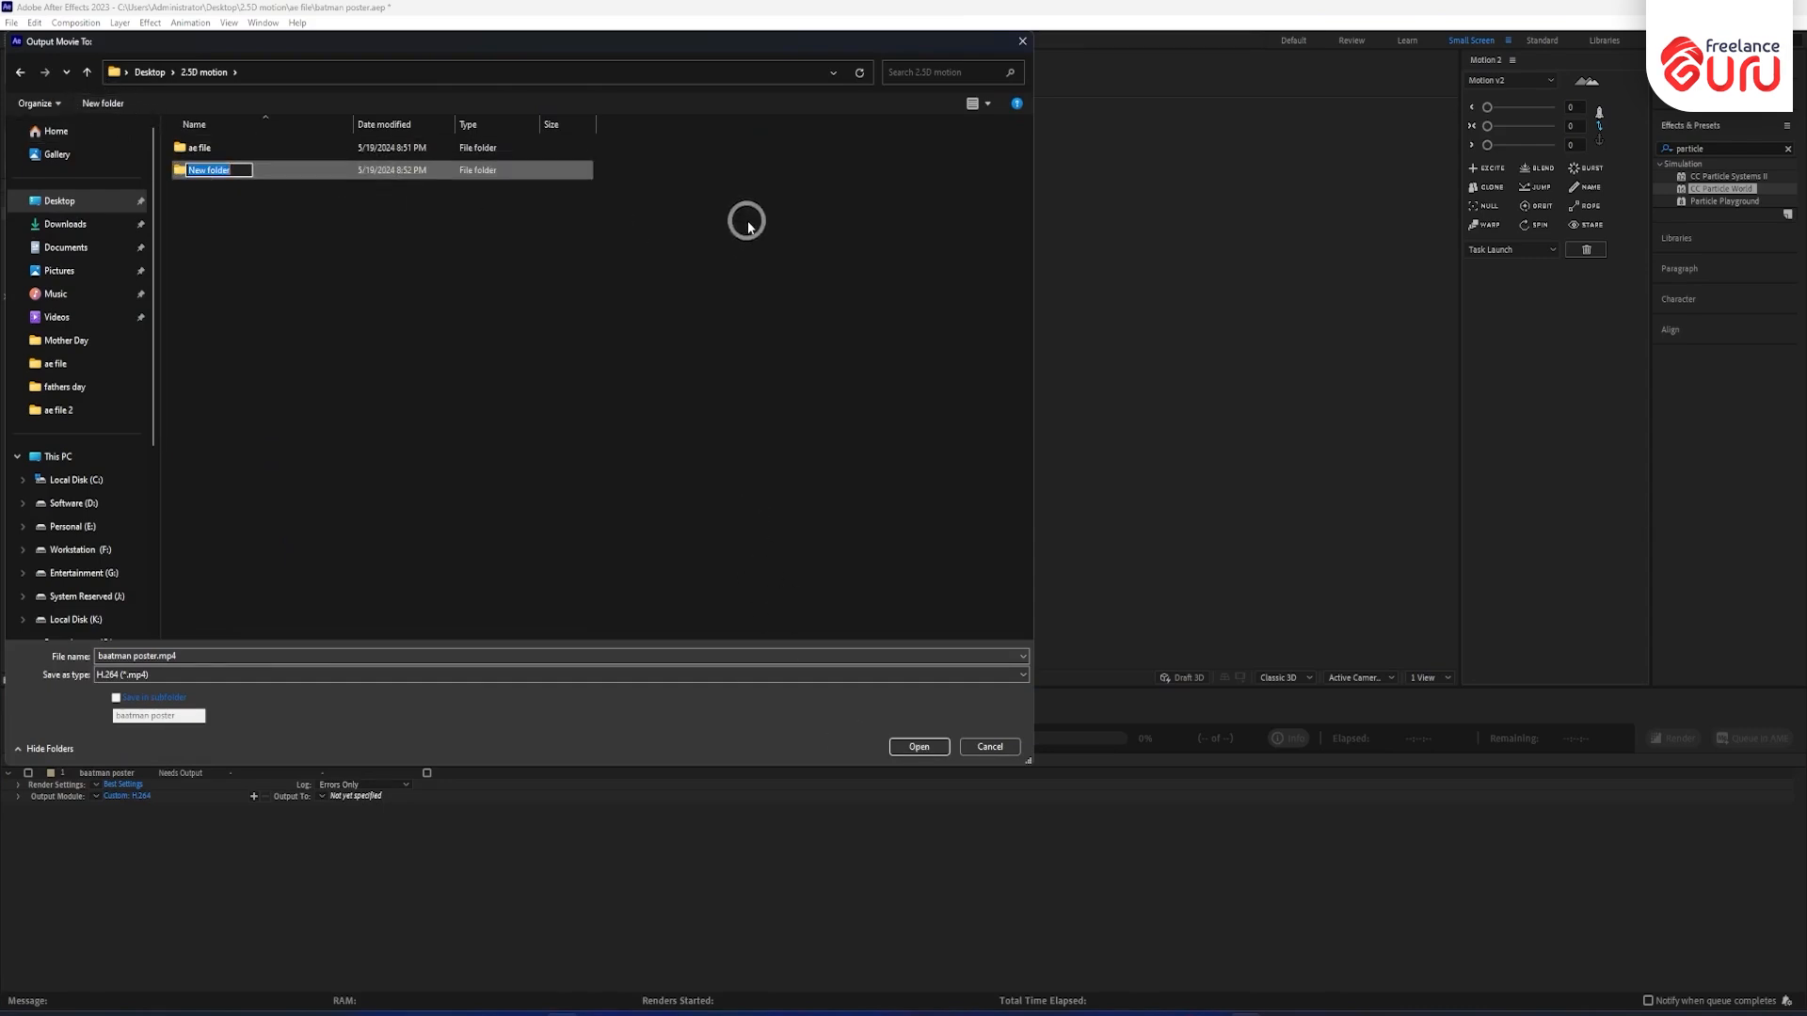
type("render")
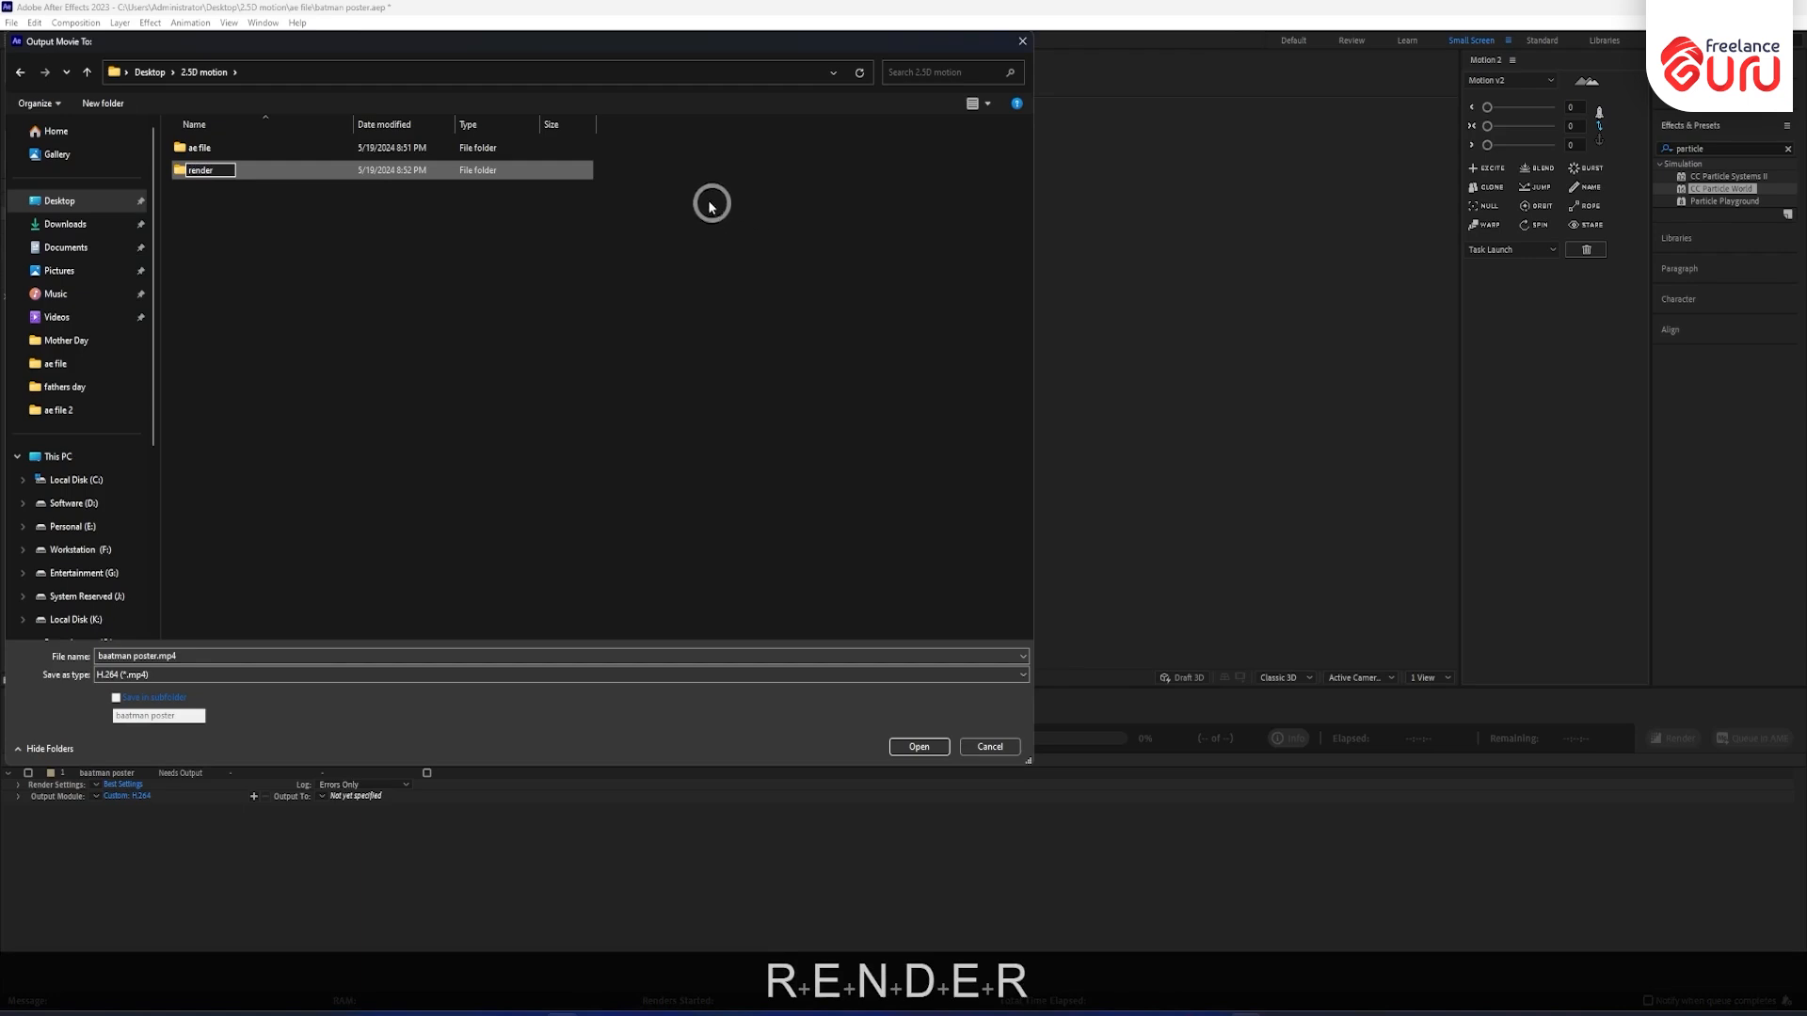
left_click(710, 206)
double_click(334, 172)
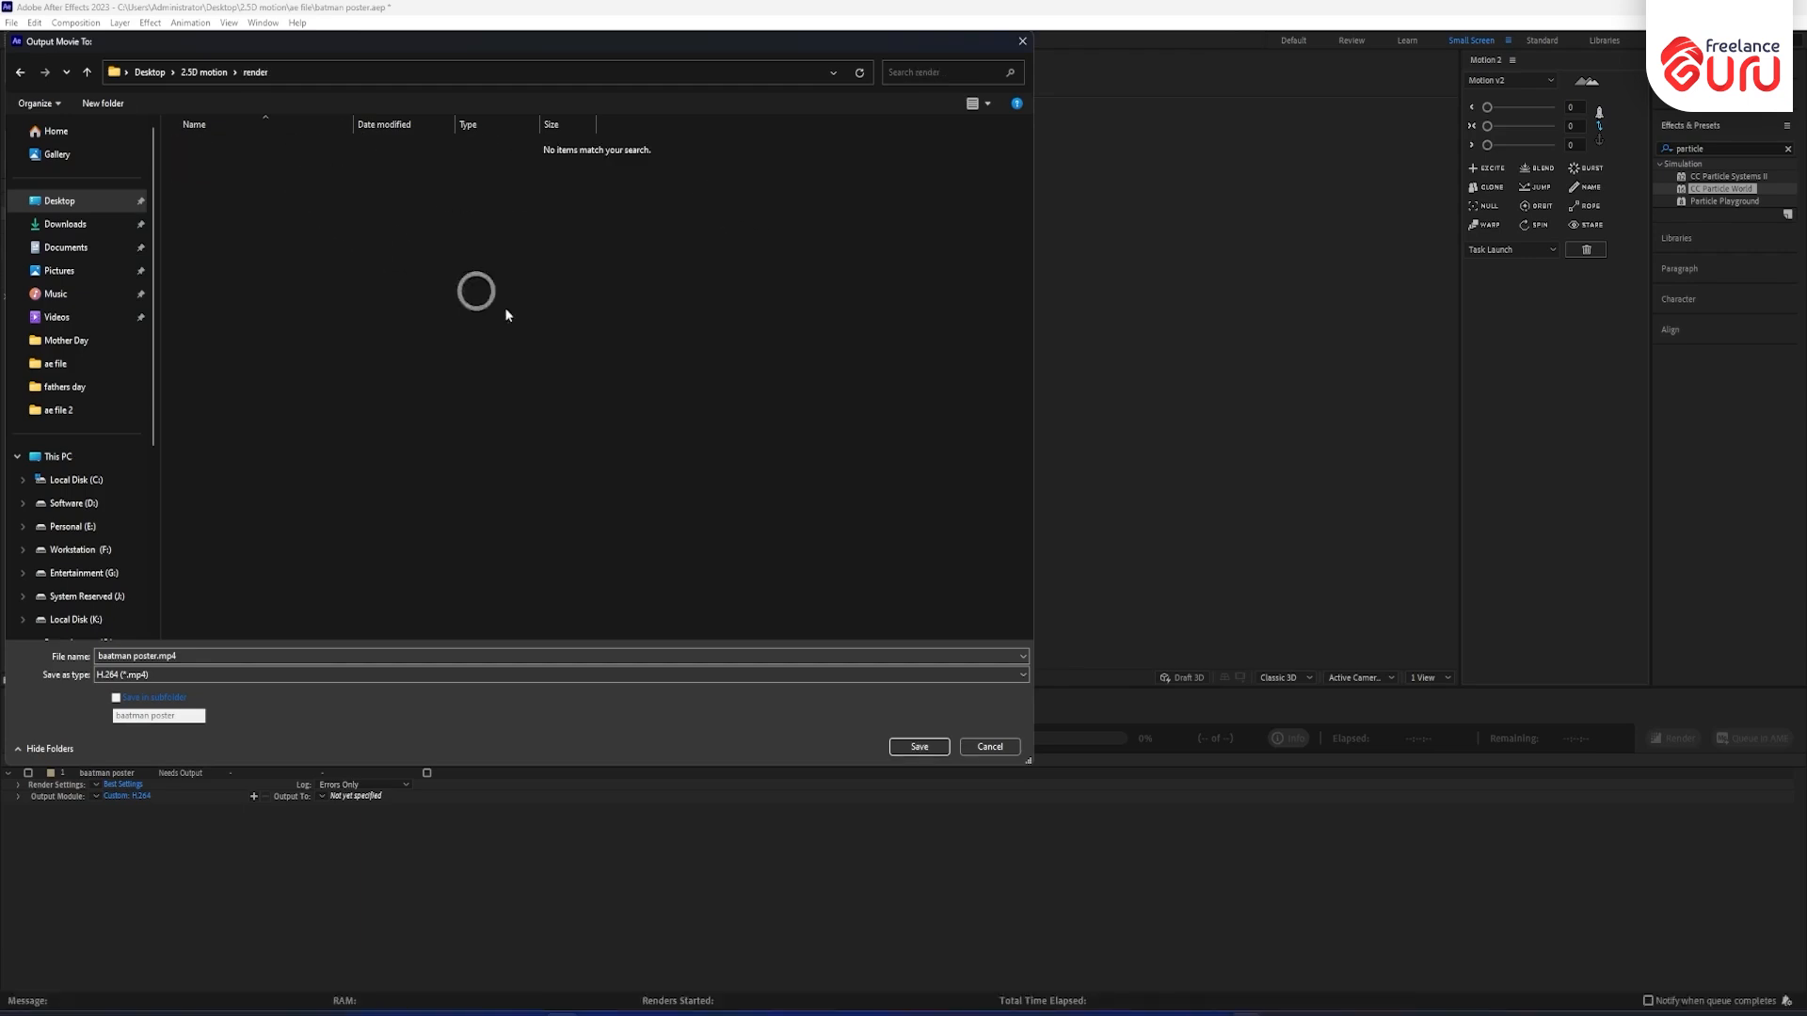
left_click(918, 746)
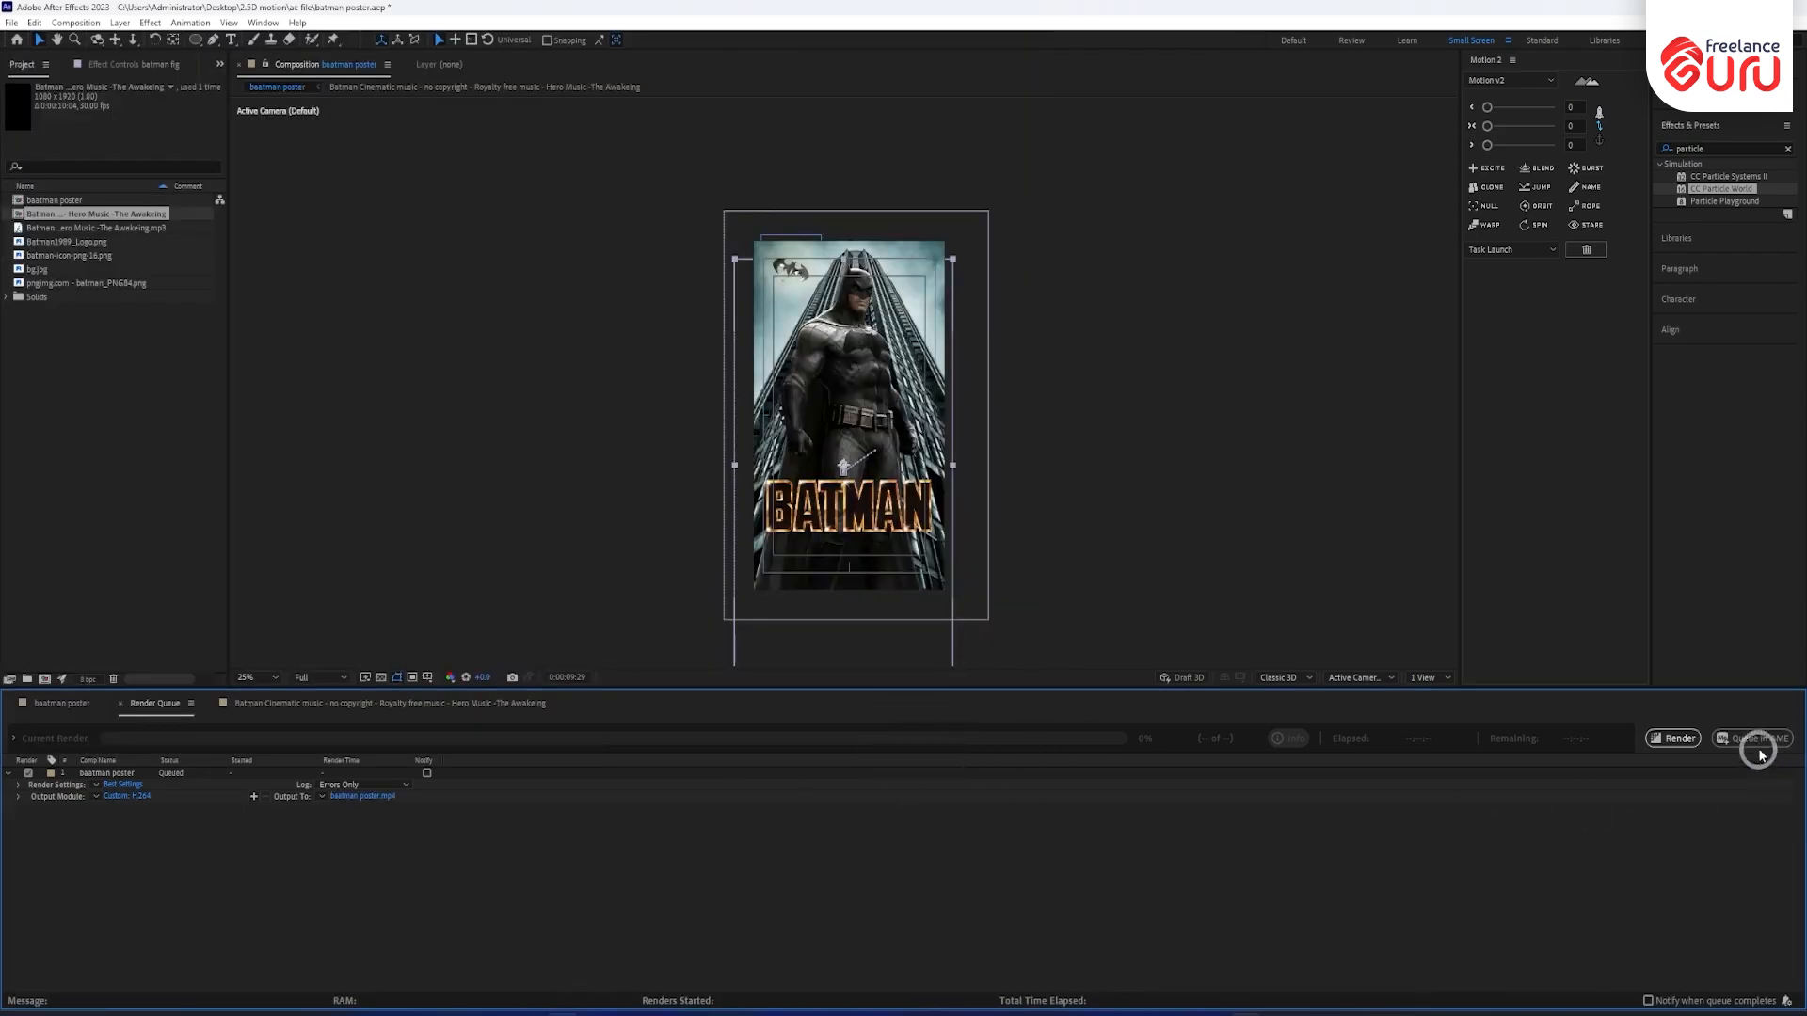
left_click(1670, 739)
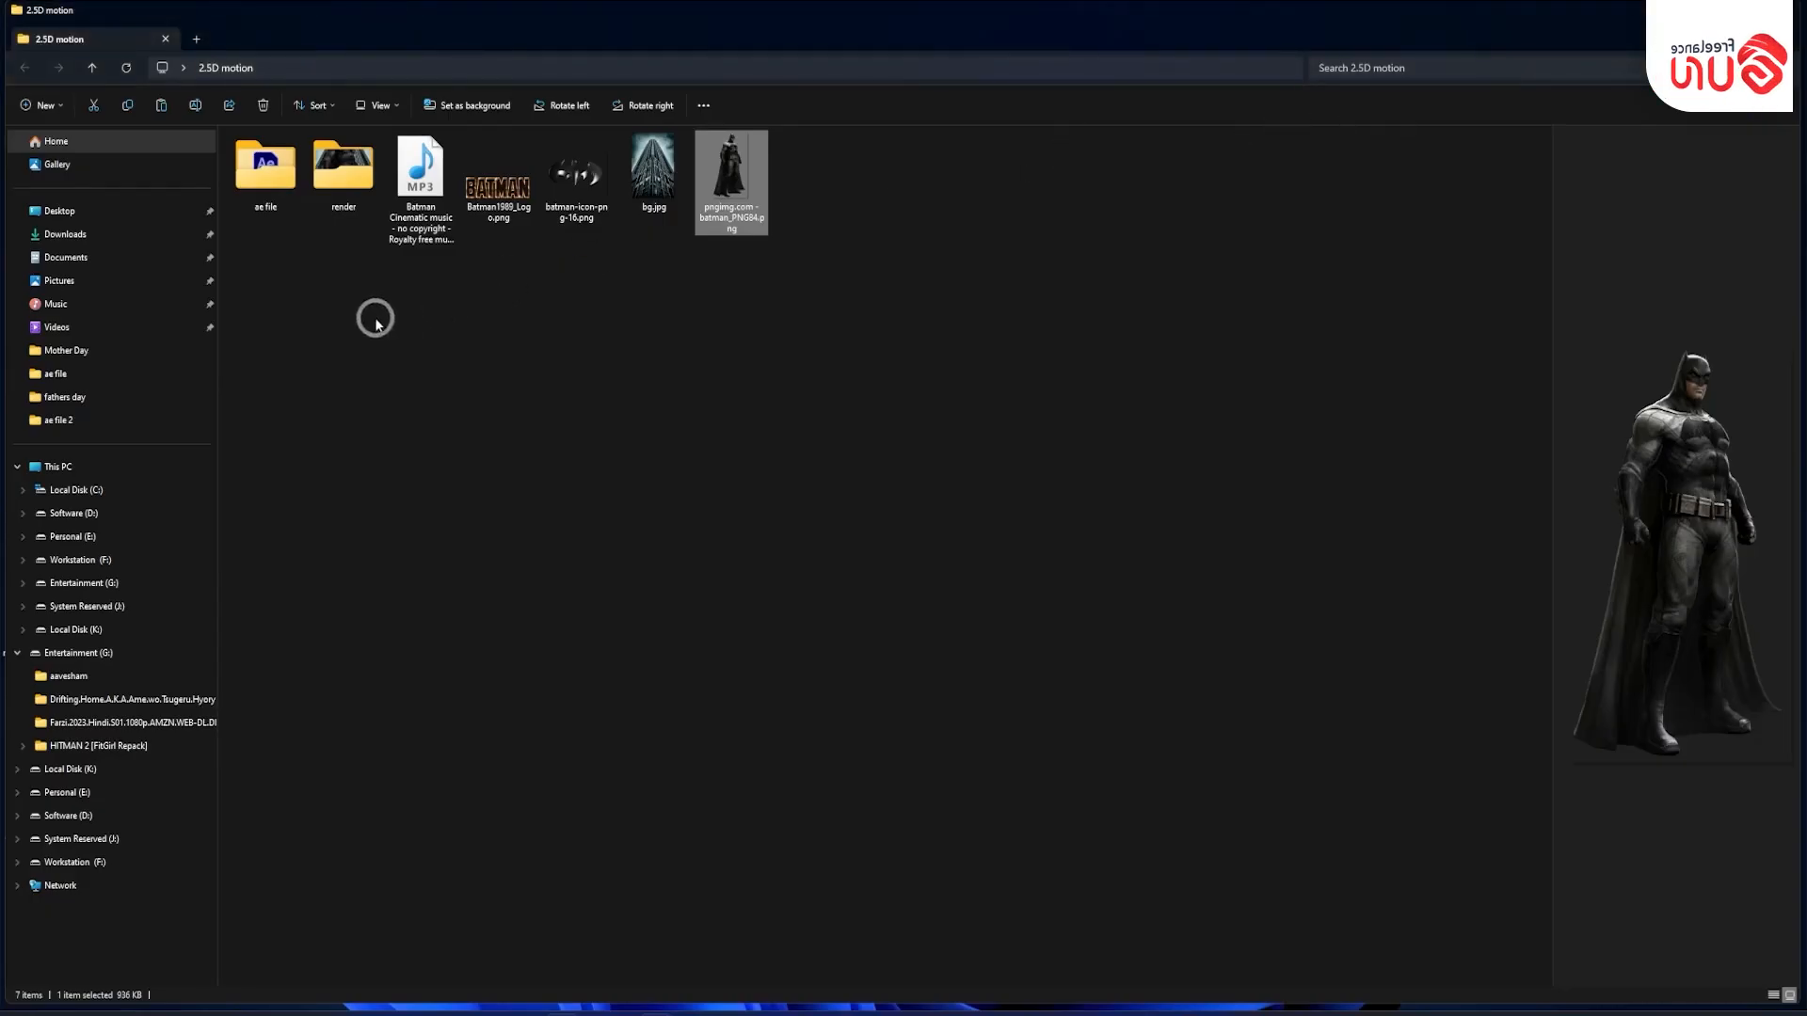
In File Explorer, open the render folder, play the rendered poster video in VLC media player and close the player.
double_click(350, 179)
double_click(296, 165)
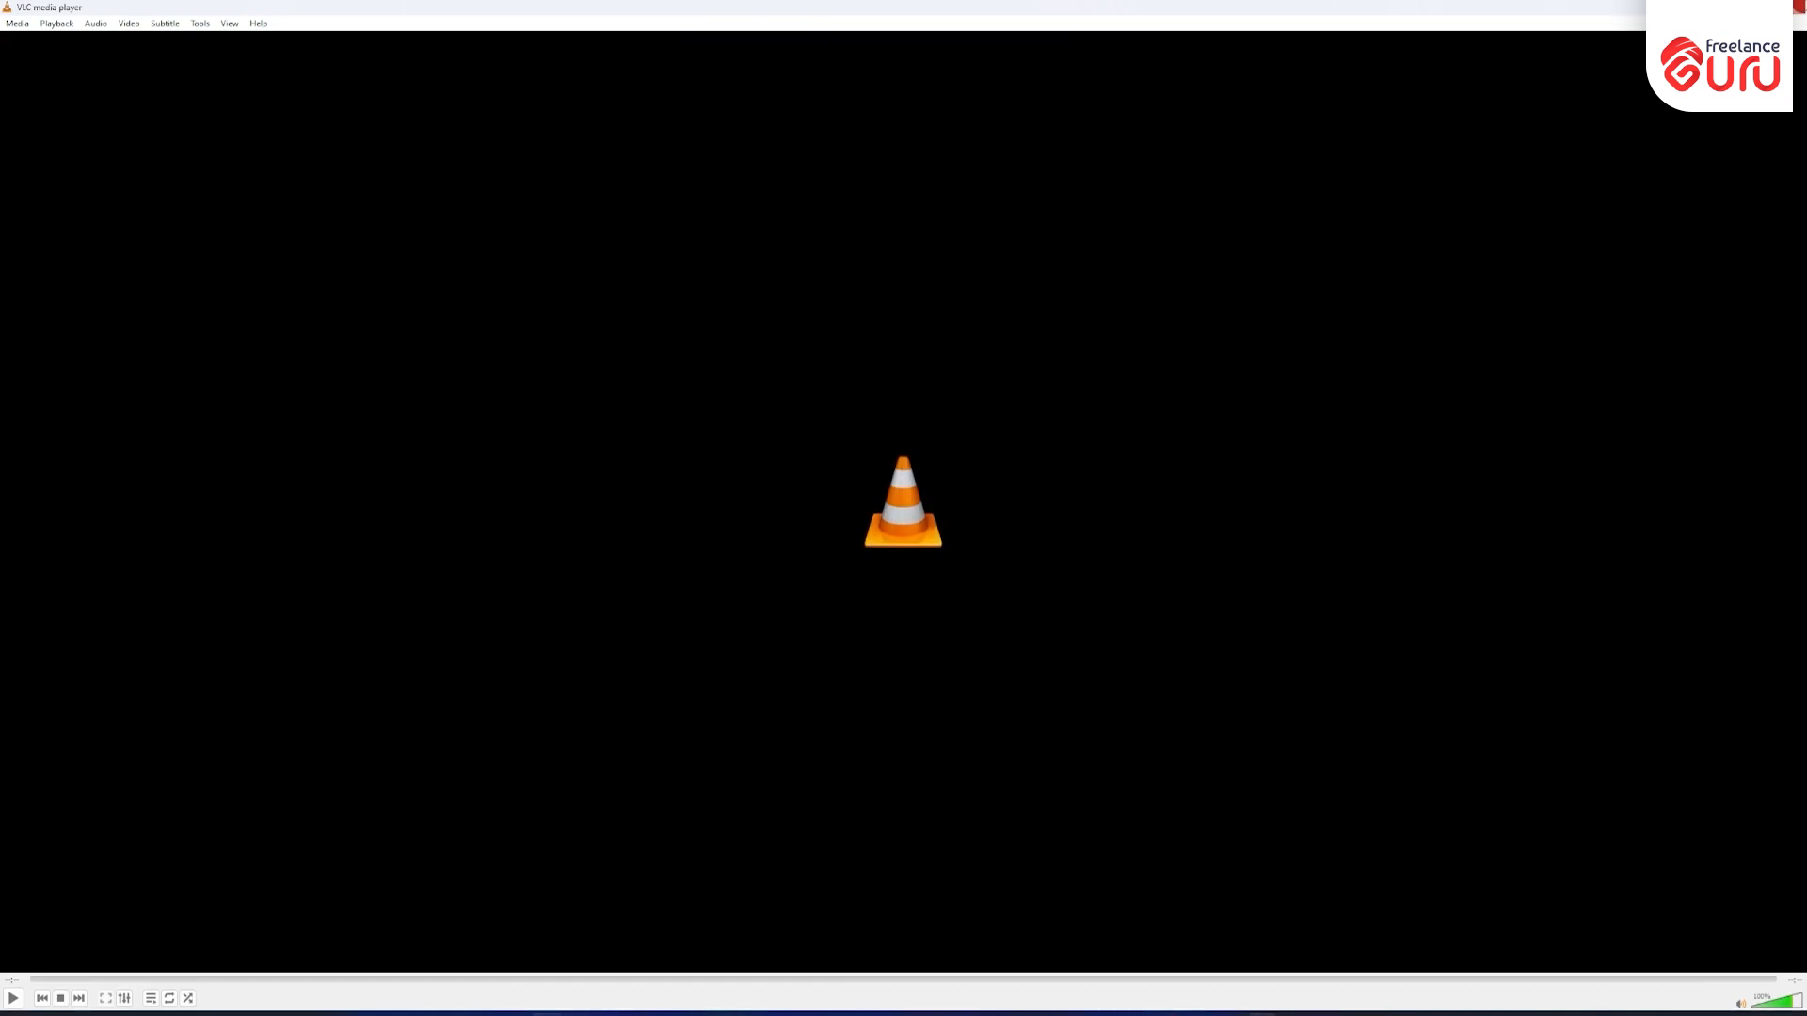
left_click(1798, 6)
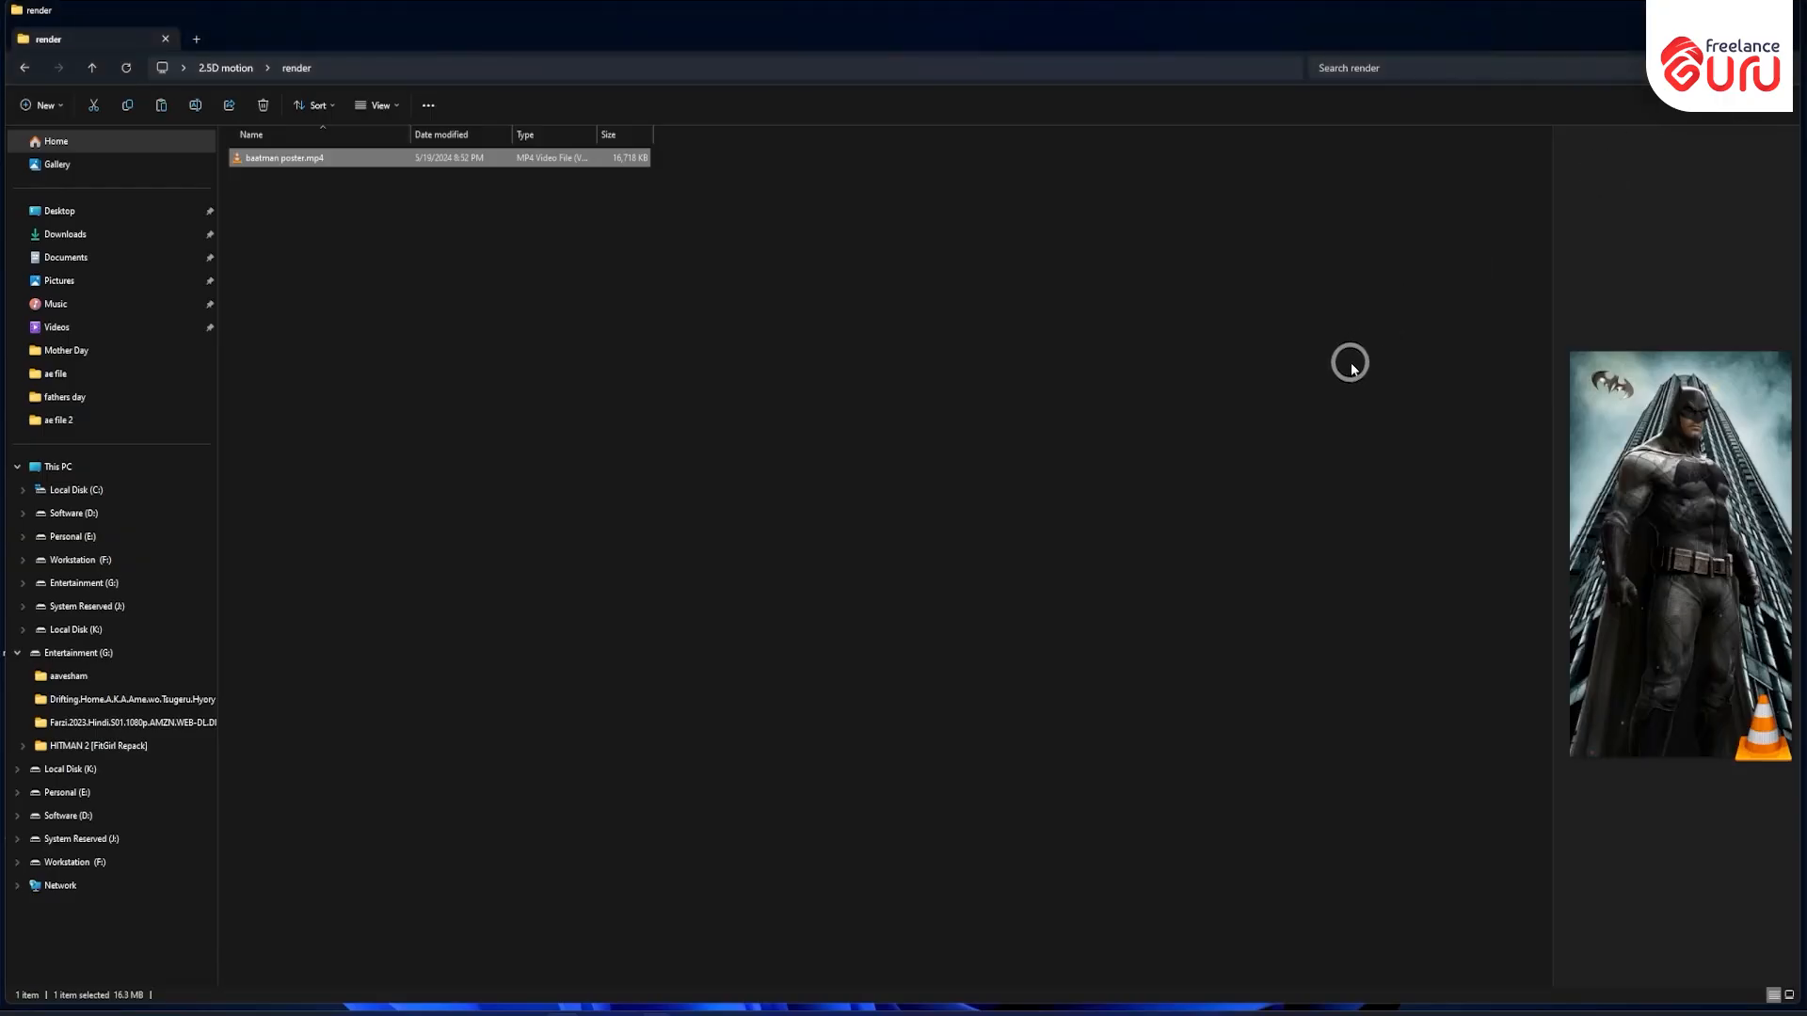